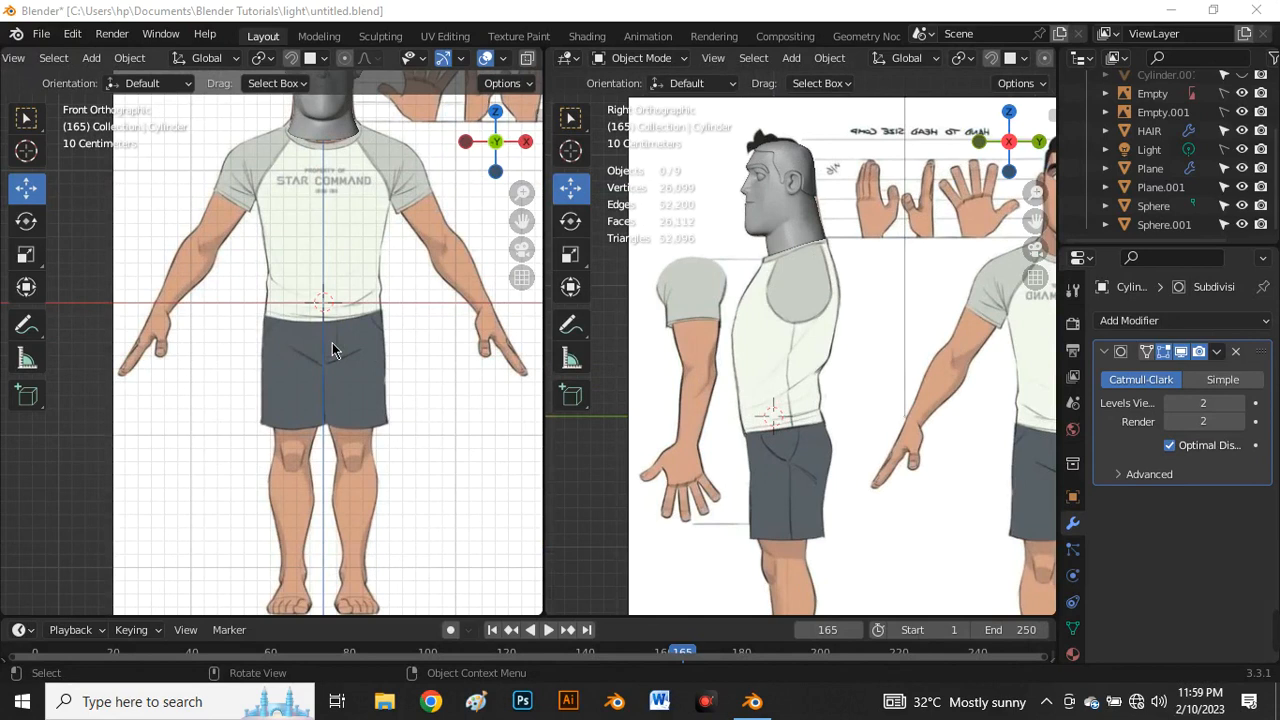
Step: Add a 20-sided cylinder mesh at the 3D cursor near the character's waist
key("shift+a")
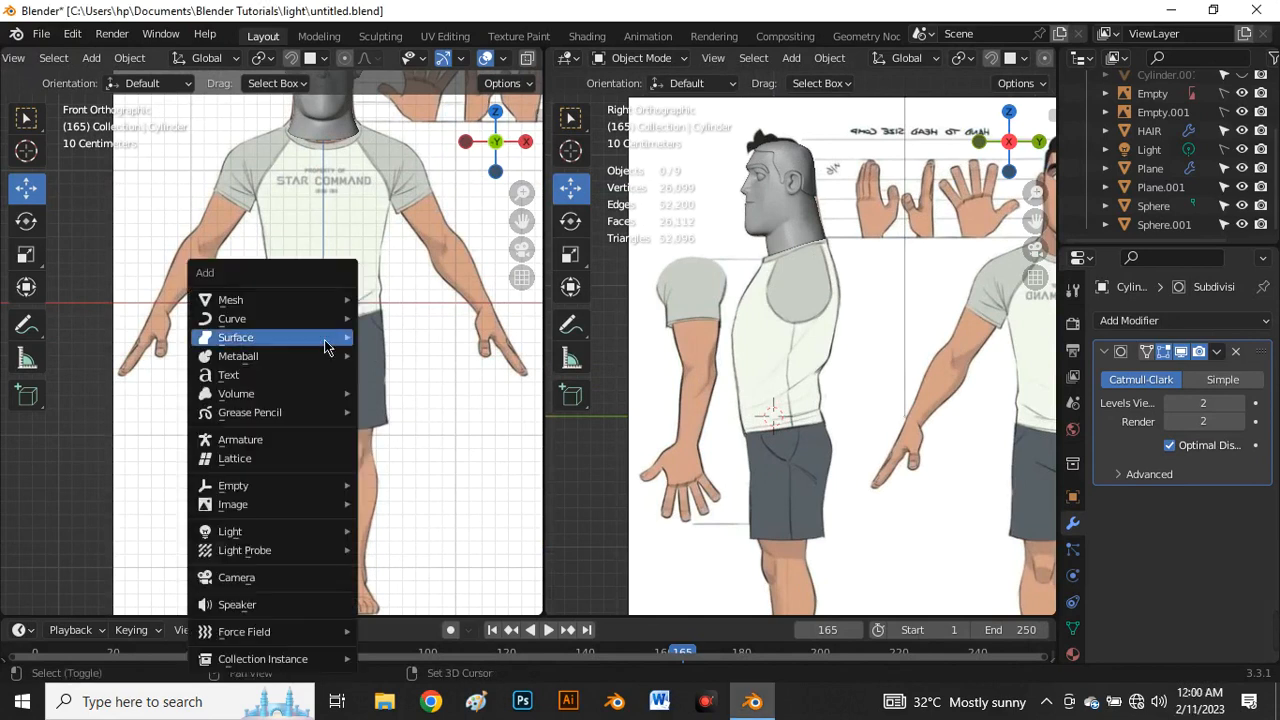
mouse_move(324, 340)
mouse_move(314, 301)
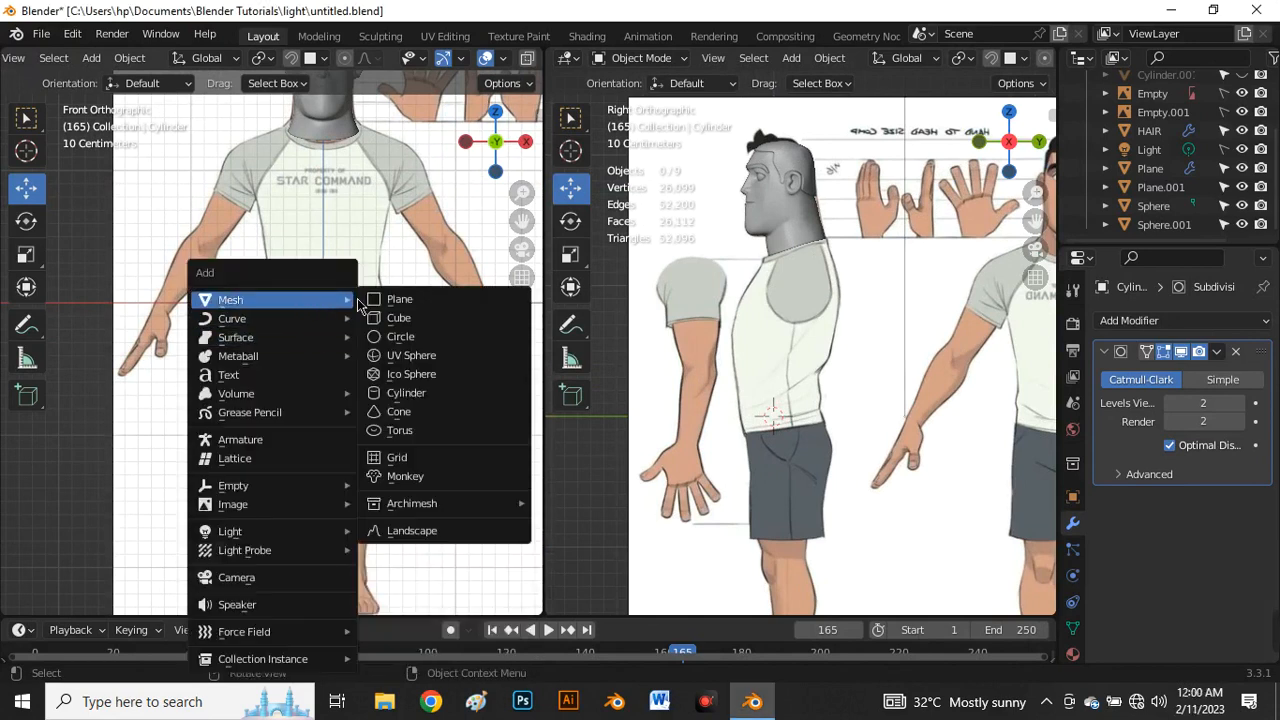
left_click(427, 393)
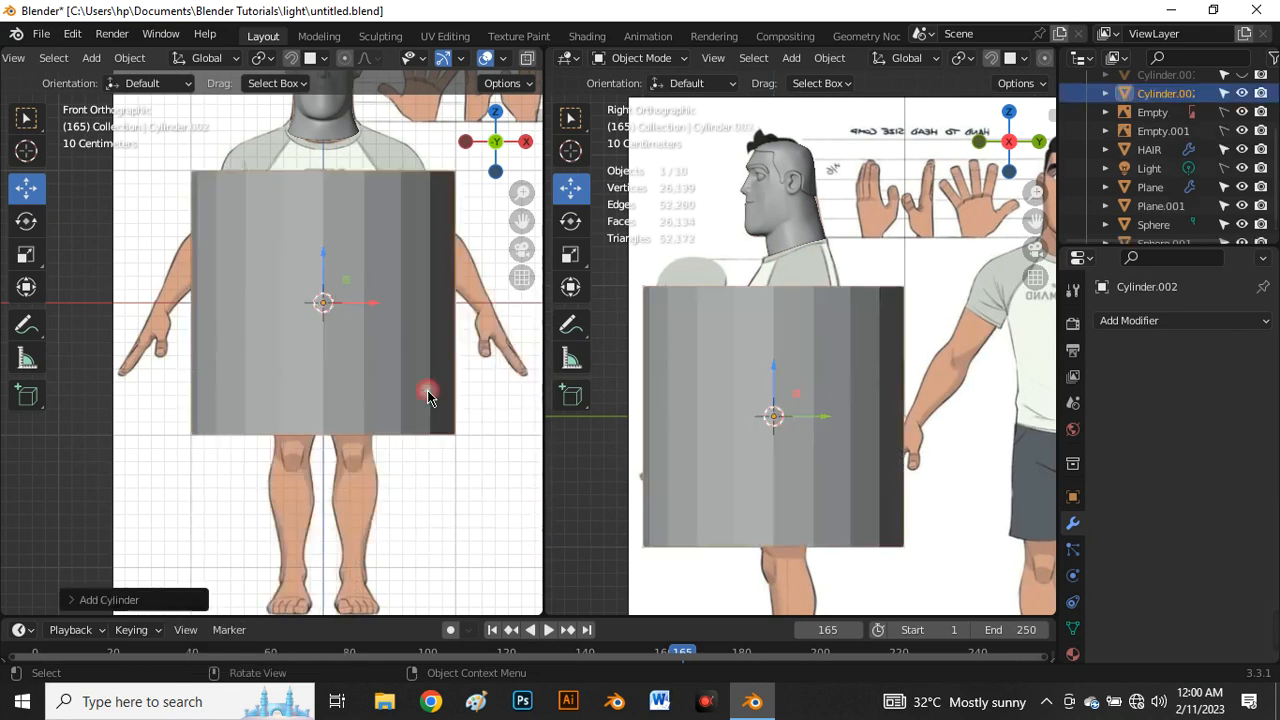
left_click(72, 606)
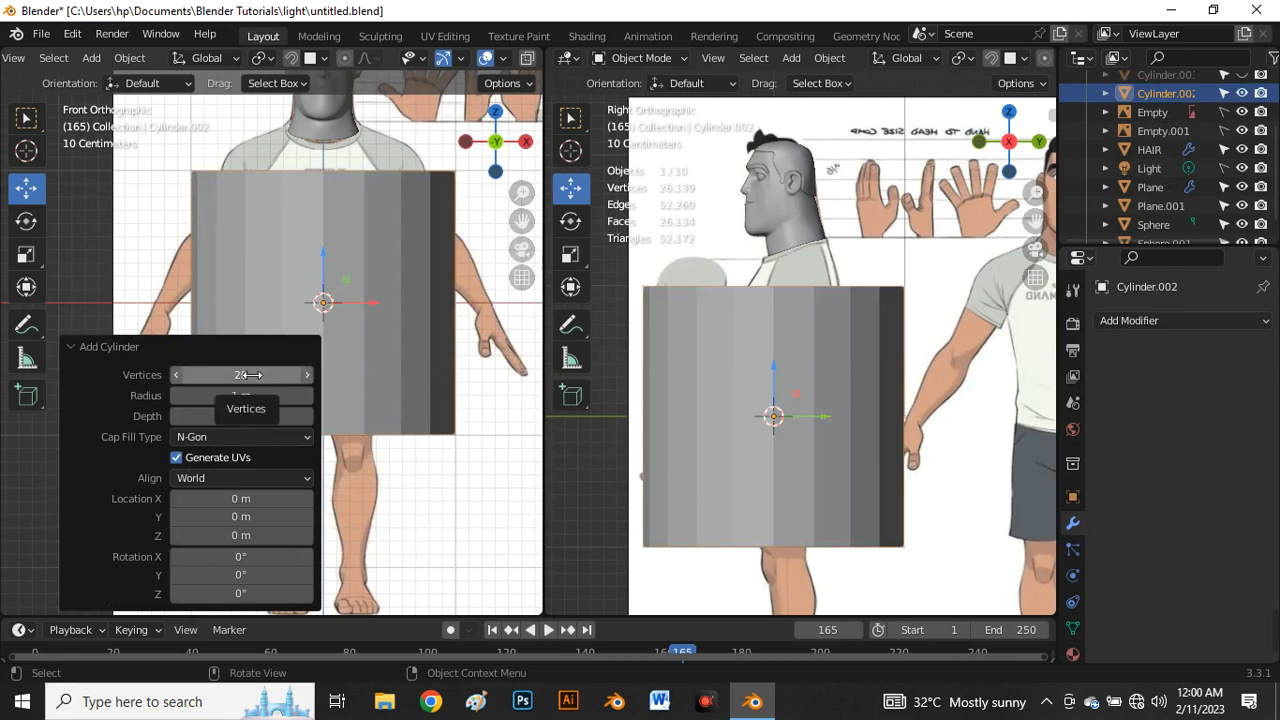
left_click(349, 366)
Step: Scale the cylinder down to about 0.446 and raise it about 0.28 m along Z over the lower torso
scroll(282, 402, "down", 1)
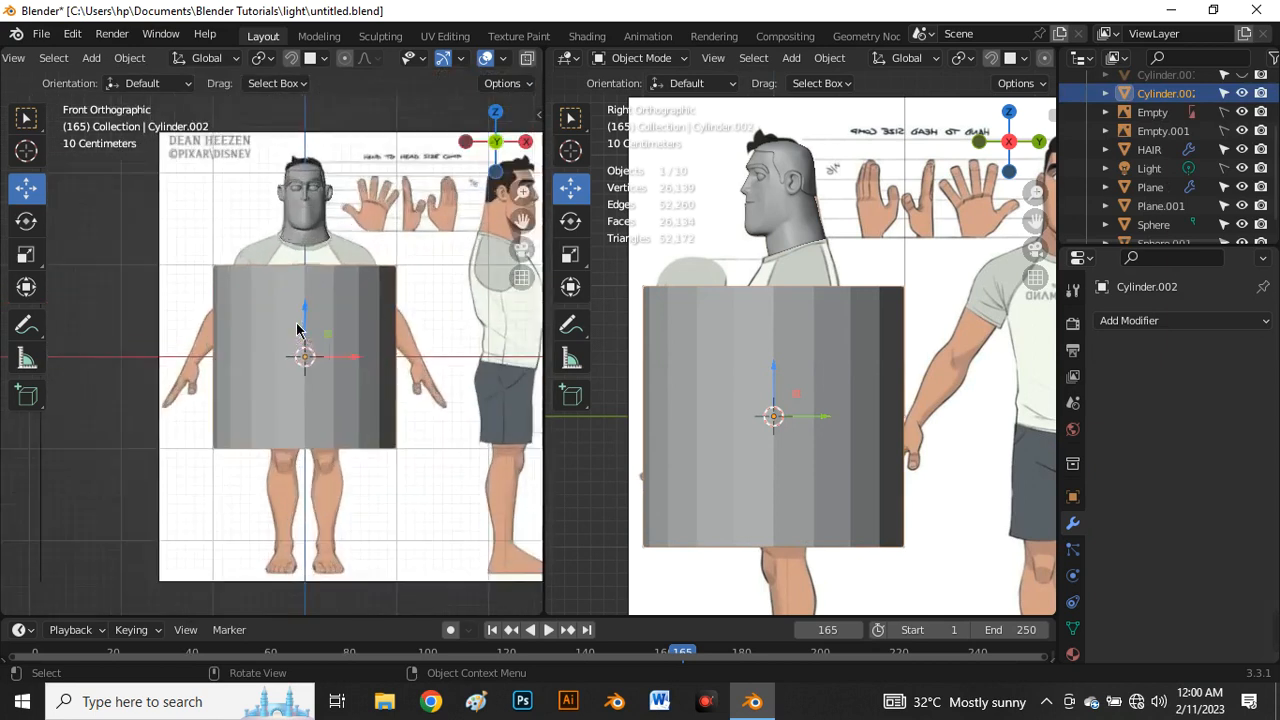
scroll(300, 329, "up", 1)
key("s")
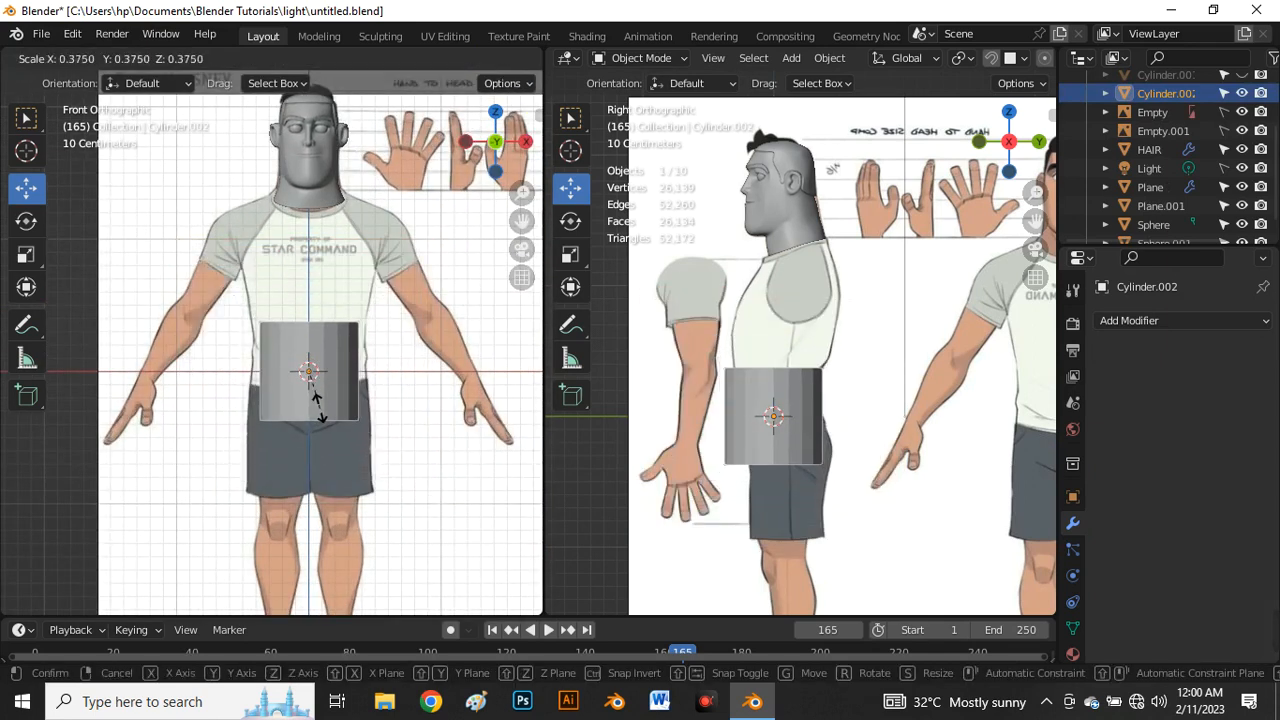
left_click(328, 414)
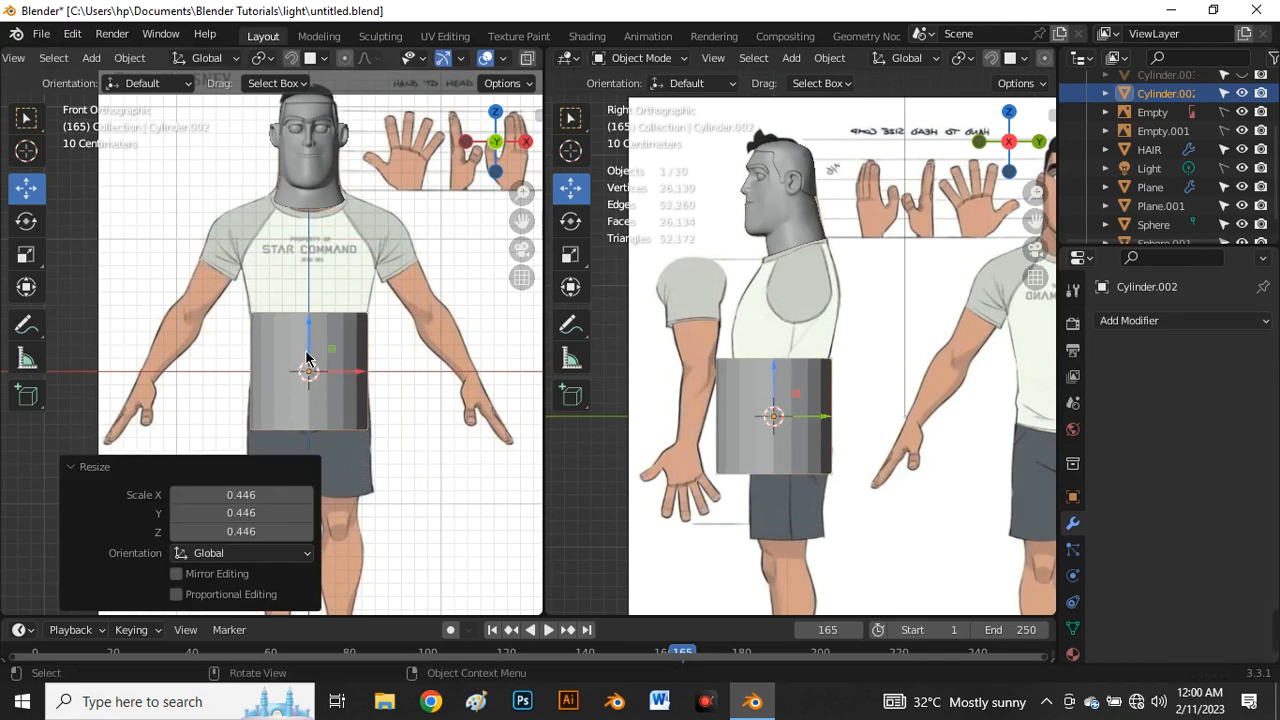
key("g")
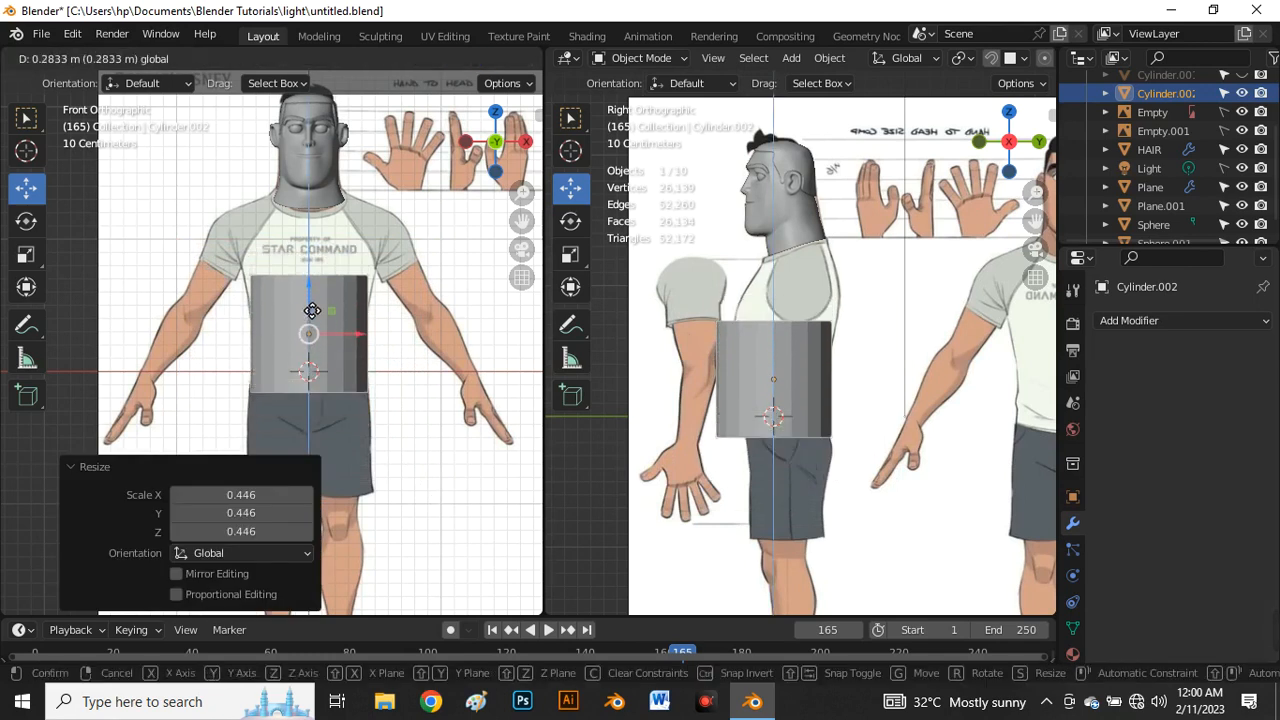
left_click(312, 311)
Step: Shift the cylinder slightly backward along Y to line it up with the torso in the side view
scroll(775, 387, "up", 3)
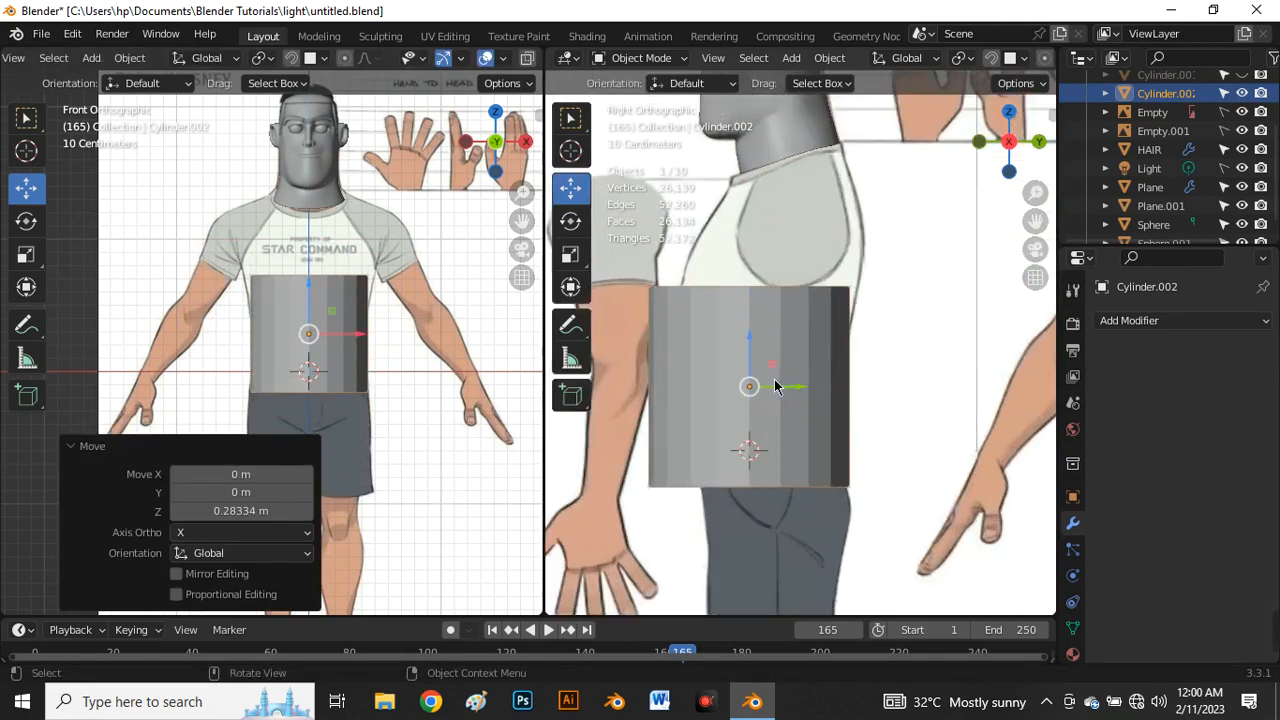
mouse_move(781, 390)
left_mouse_down()
mouse_move(860, 403)
mouse_move(811, 416)
mouse_move(785, 392)
mouse_move(795, 377)
left_mouse_up()
scroll(795, 375, "down", 3)
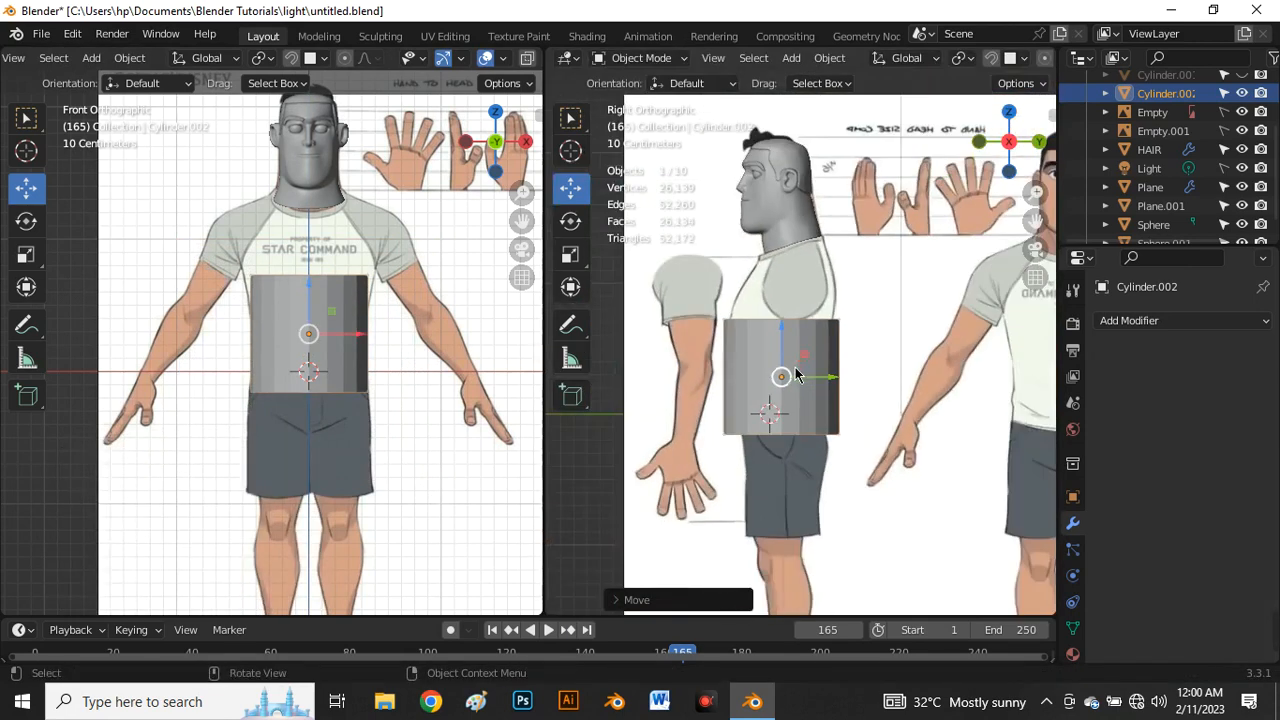
scroll(750, 345, "up", 4)
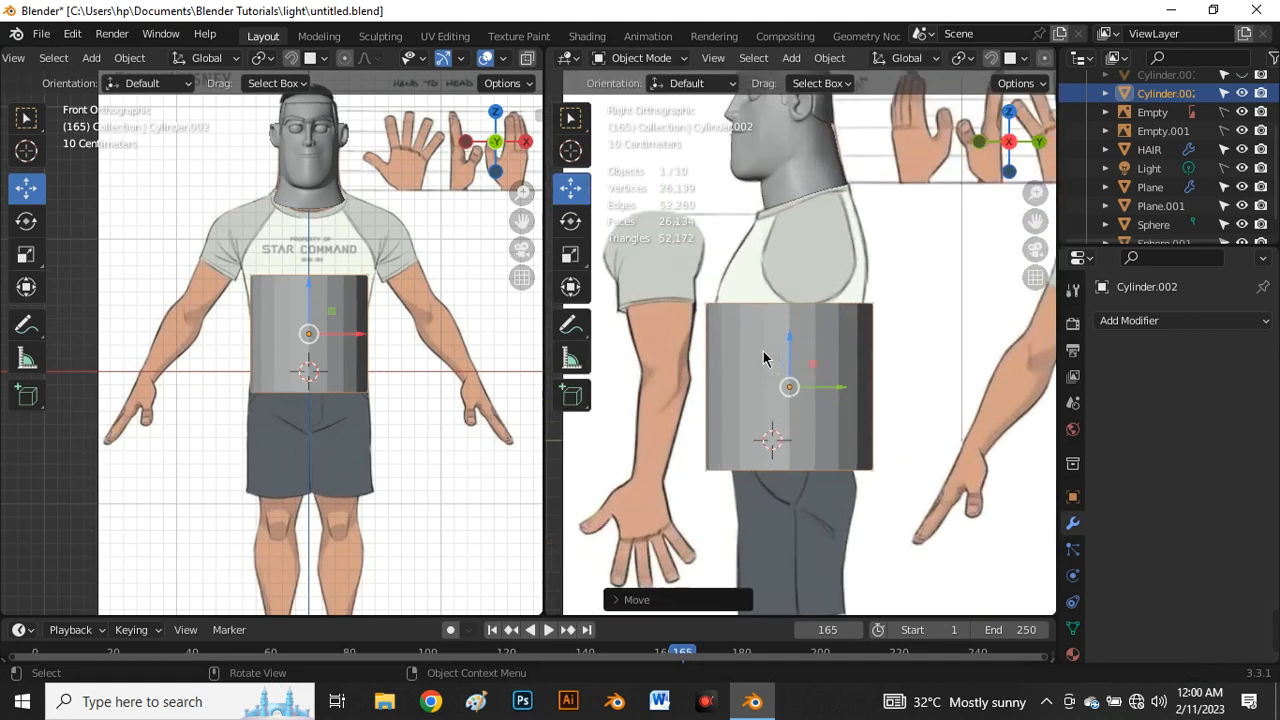
Step: Put the cylinder in Edit Mode with X-ray display so the reference shows through in both views
key("Tab")
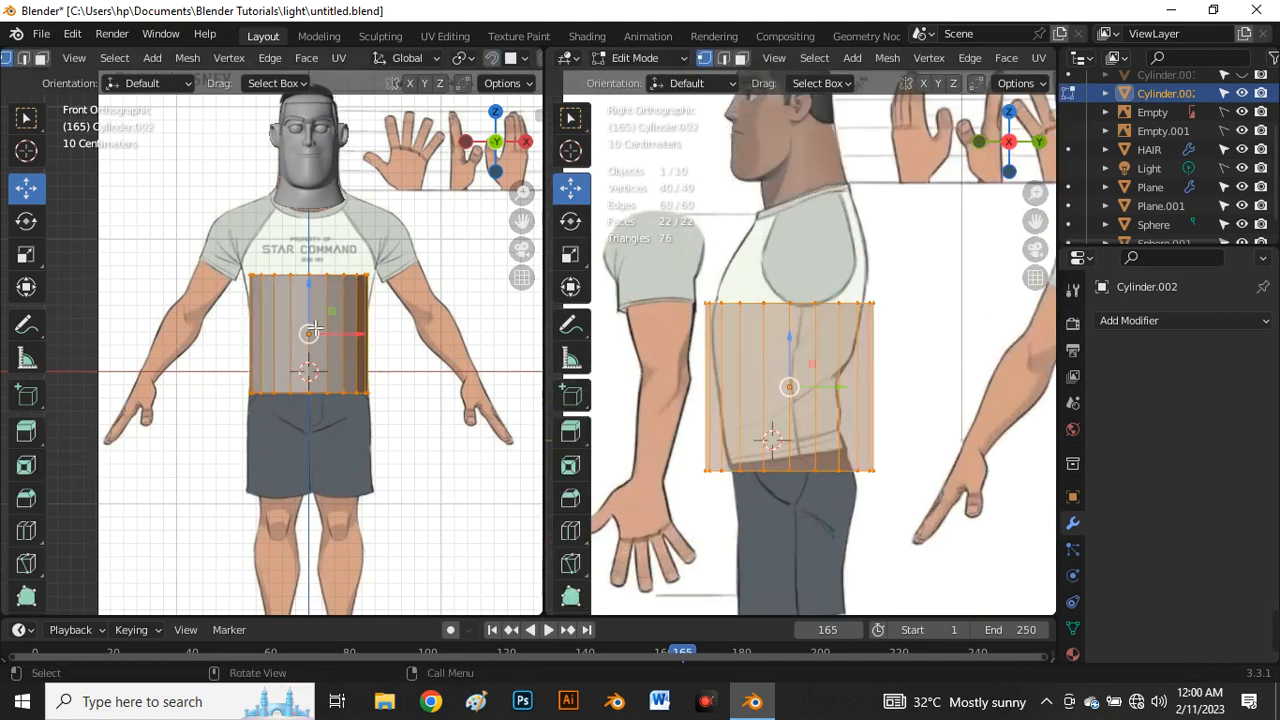
key("alt+z")
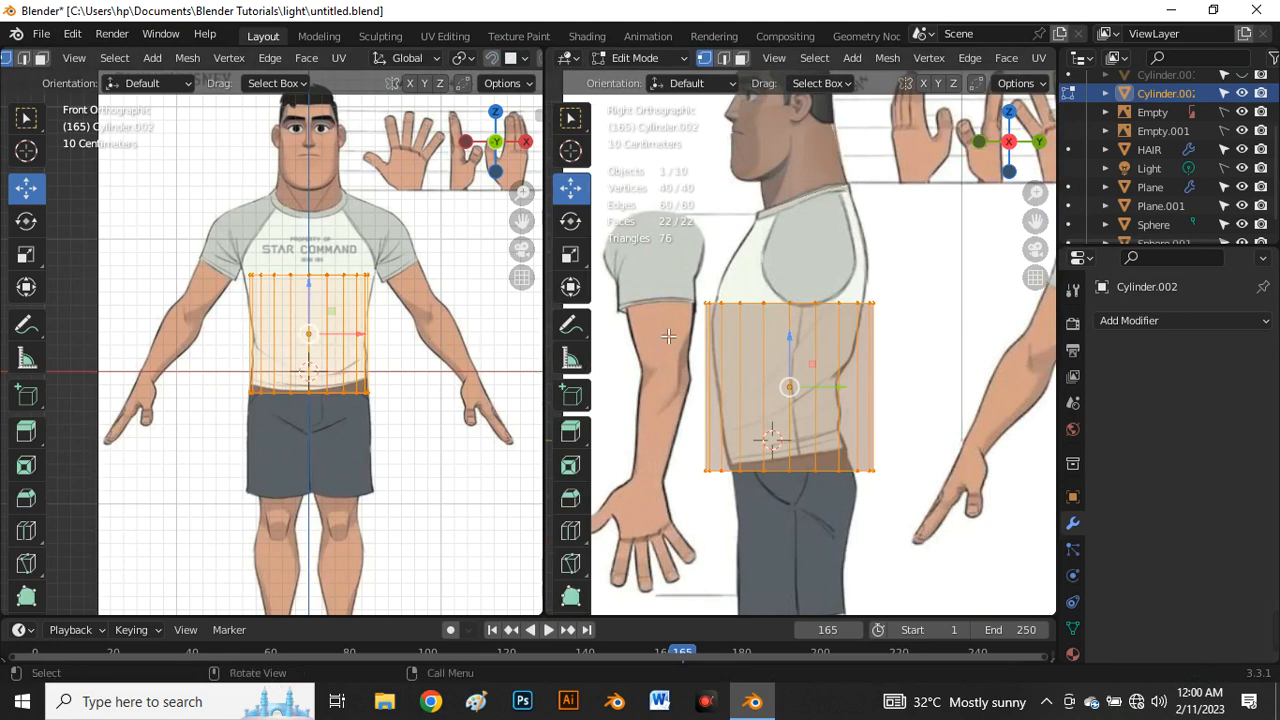
scroll(725, 243, "down", 2)
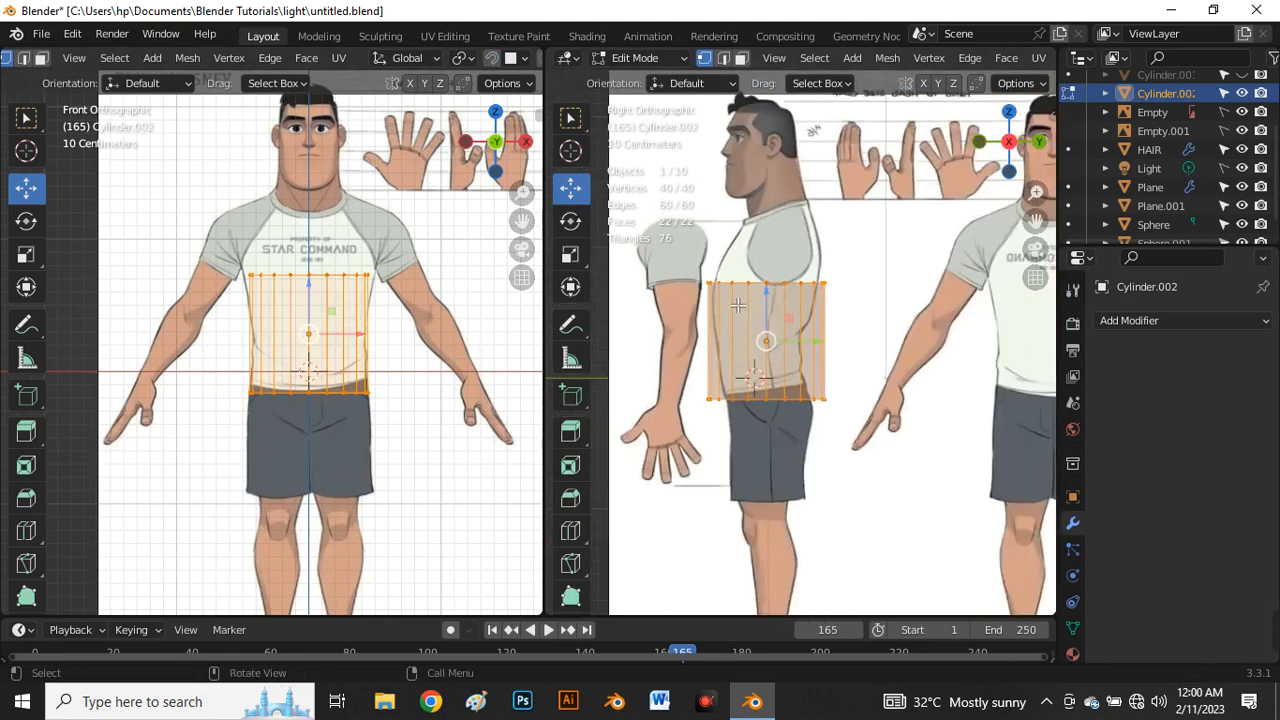
scroll(737, 305, "up", 1)
scroll(765, 376, "up", 2)
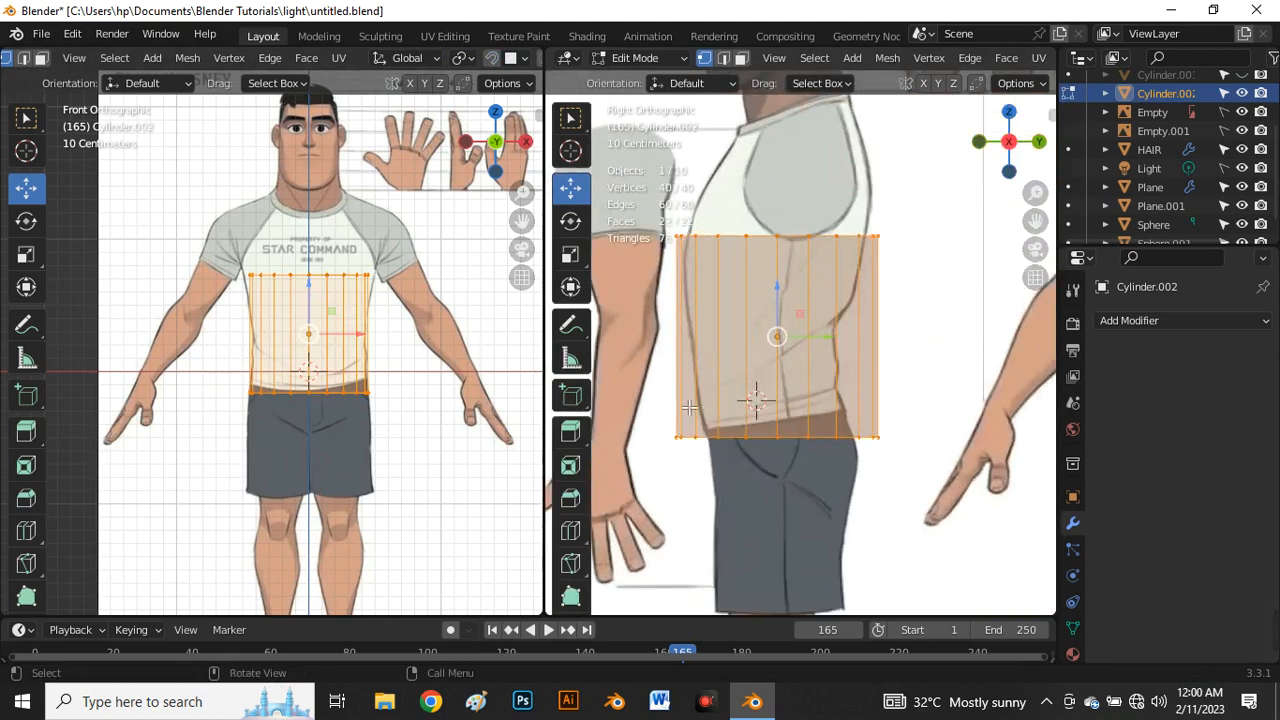
left_click(818, 453, "alt")
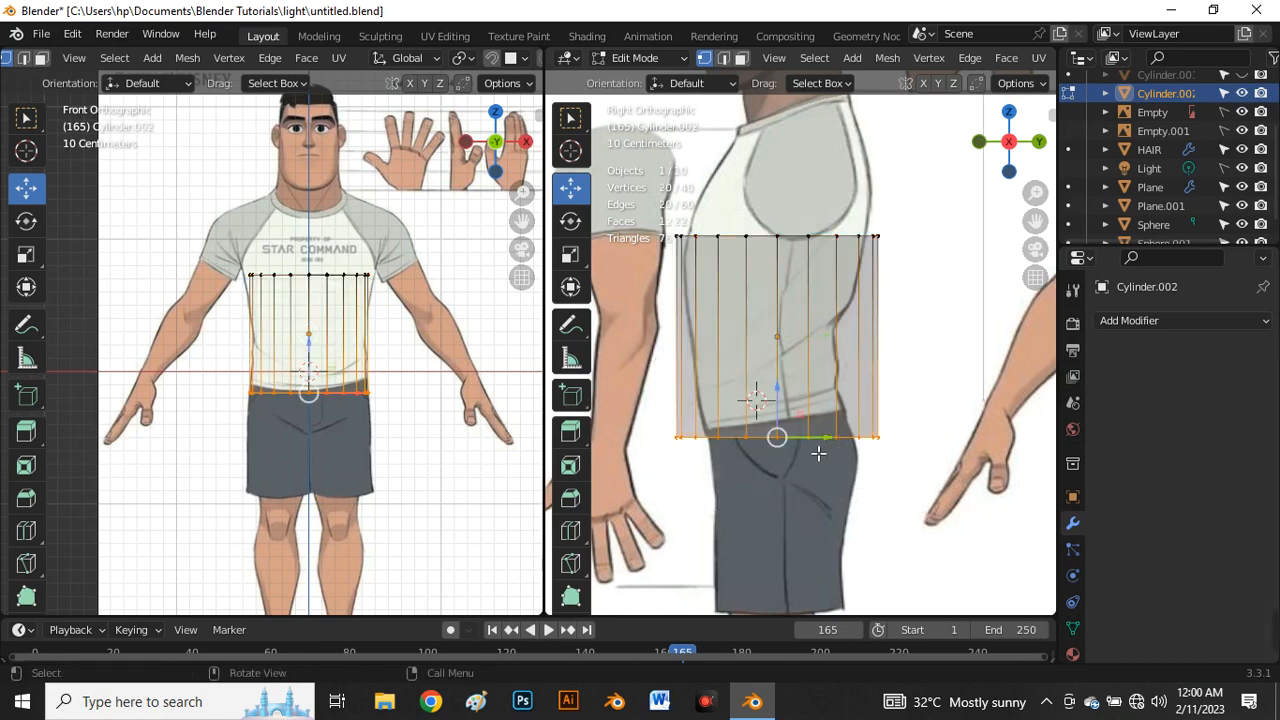
key("s")
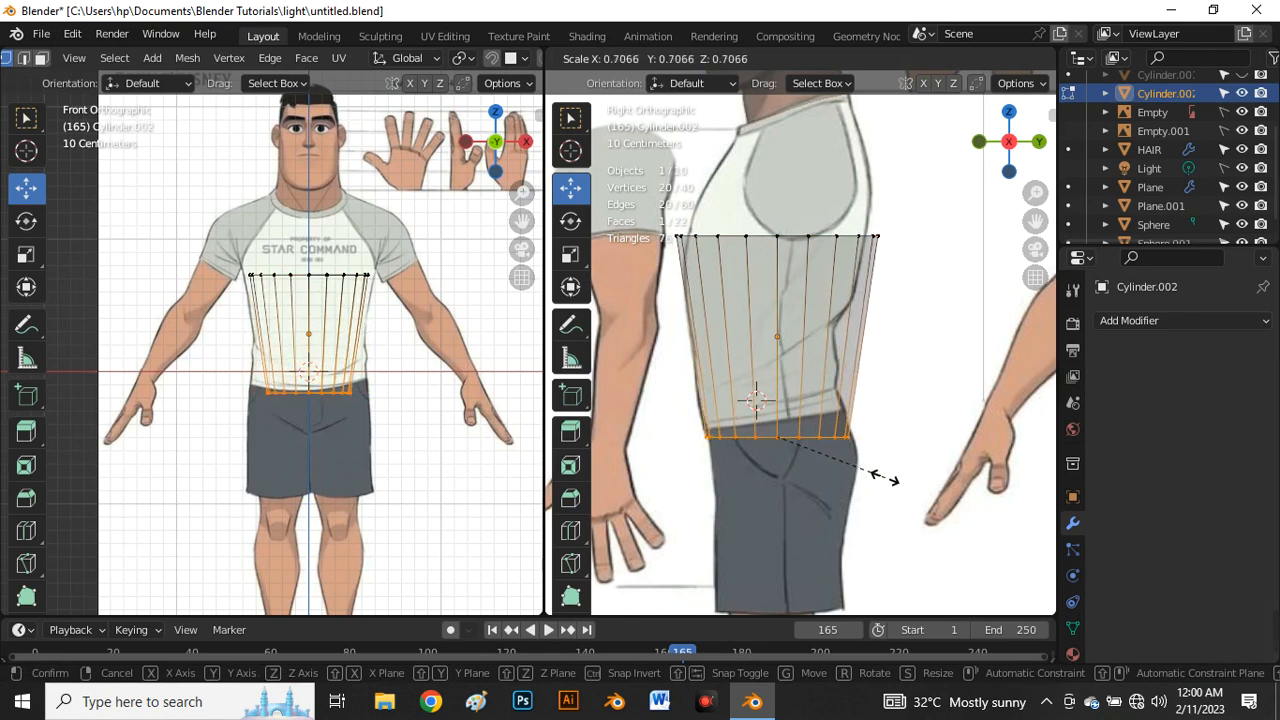
left_click(888, 480)
scroll(310, 392, "up", 4)
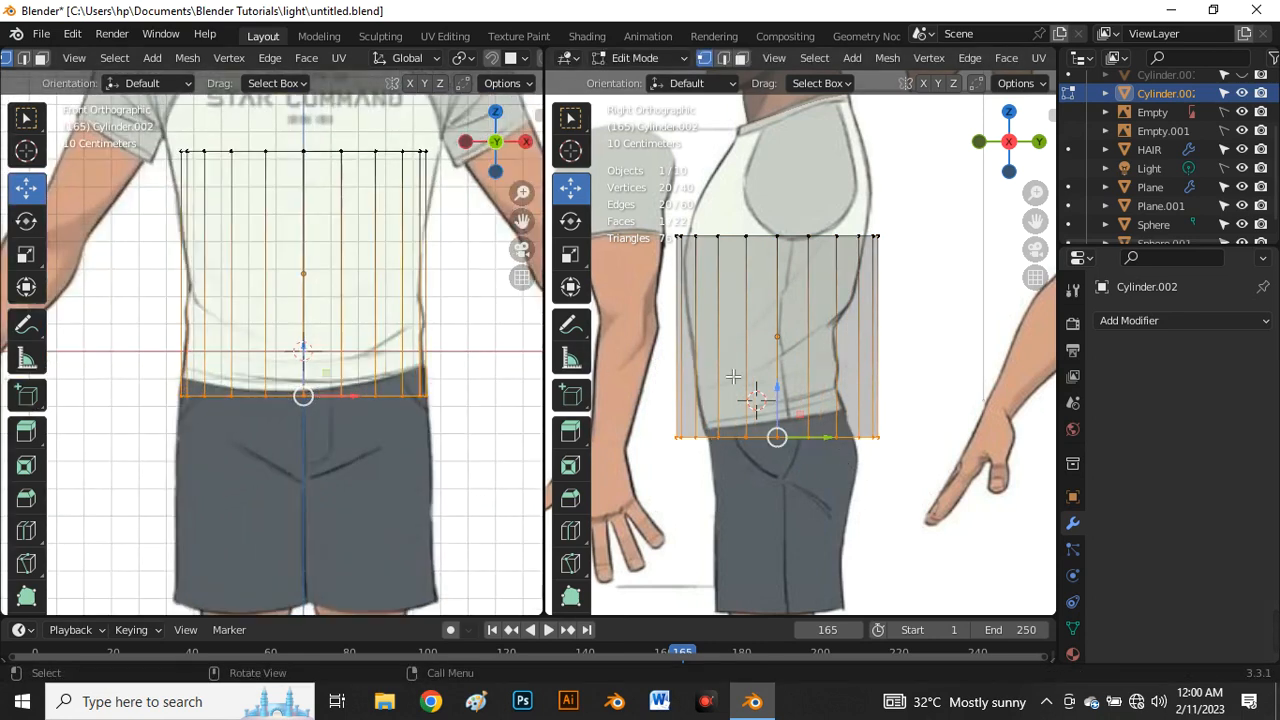
Step: Narrow the cylinder's bottom ring along Y to match the waist depth in the side view
left_click_drag(675, 400, 927, 520)
key("s")
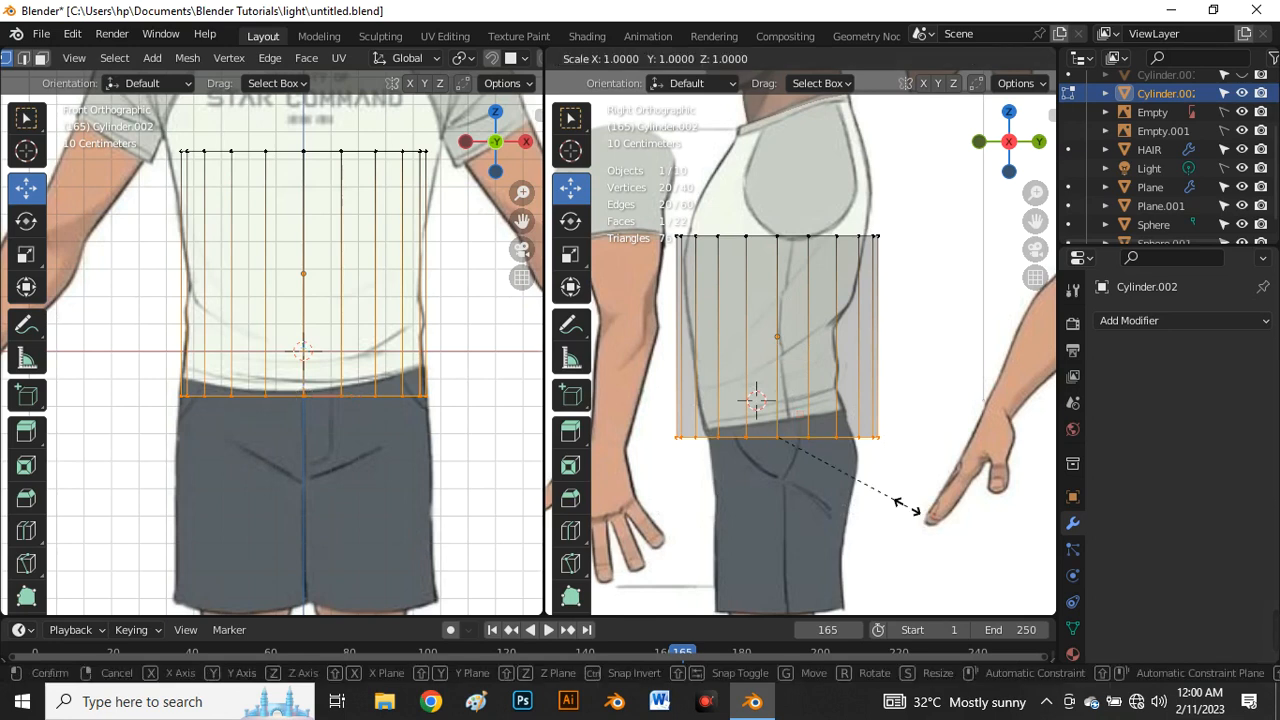
key("y")
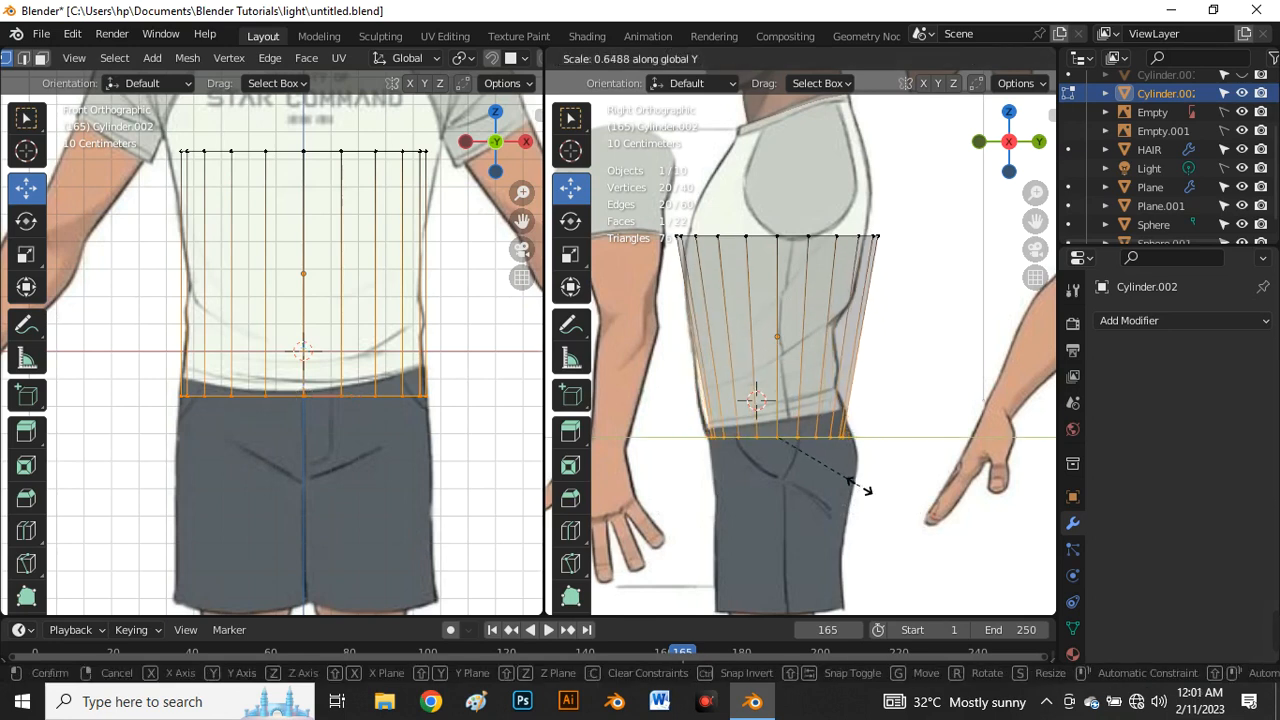
left_click(866, 490)
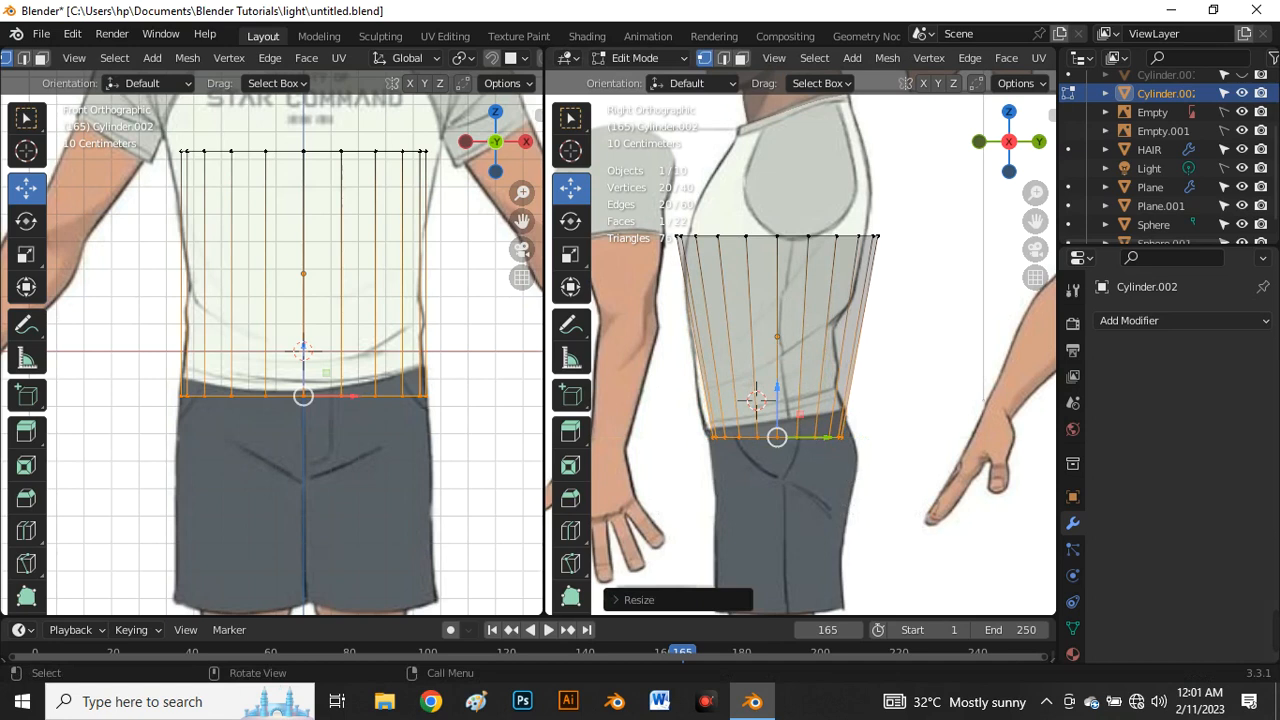
Step: Tilt the bottom ring to follow the shirt's hem and raise it along Z to the hemline
key("r")
left_click(871, 450)
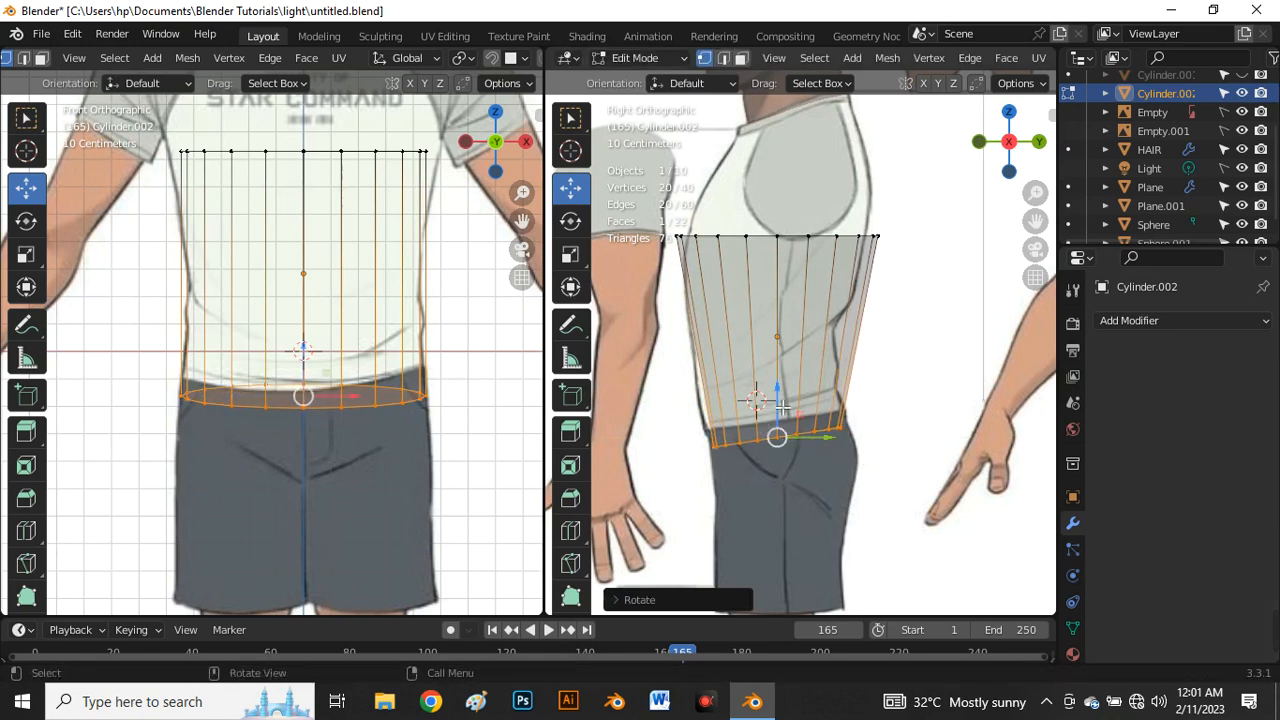
key("g")
key("z")
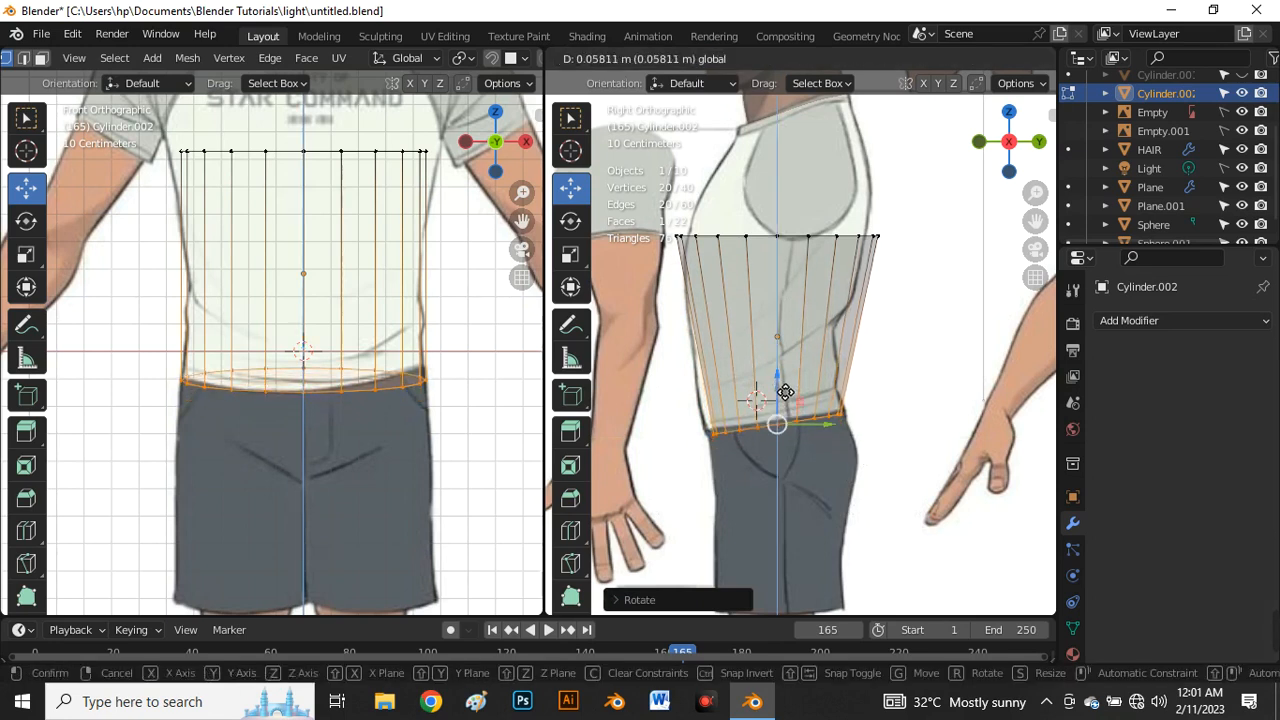
left_click(785, 420)
Step: Scale the top ring to about 0.91 along Y and shift it slightly forward to match the chest profile
scroll(785, 425, "down", 3)
scroll(787, 430, "up", 2)
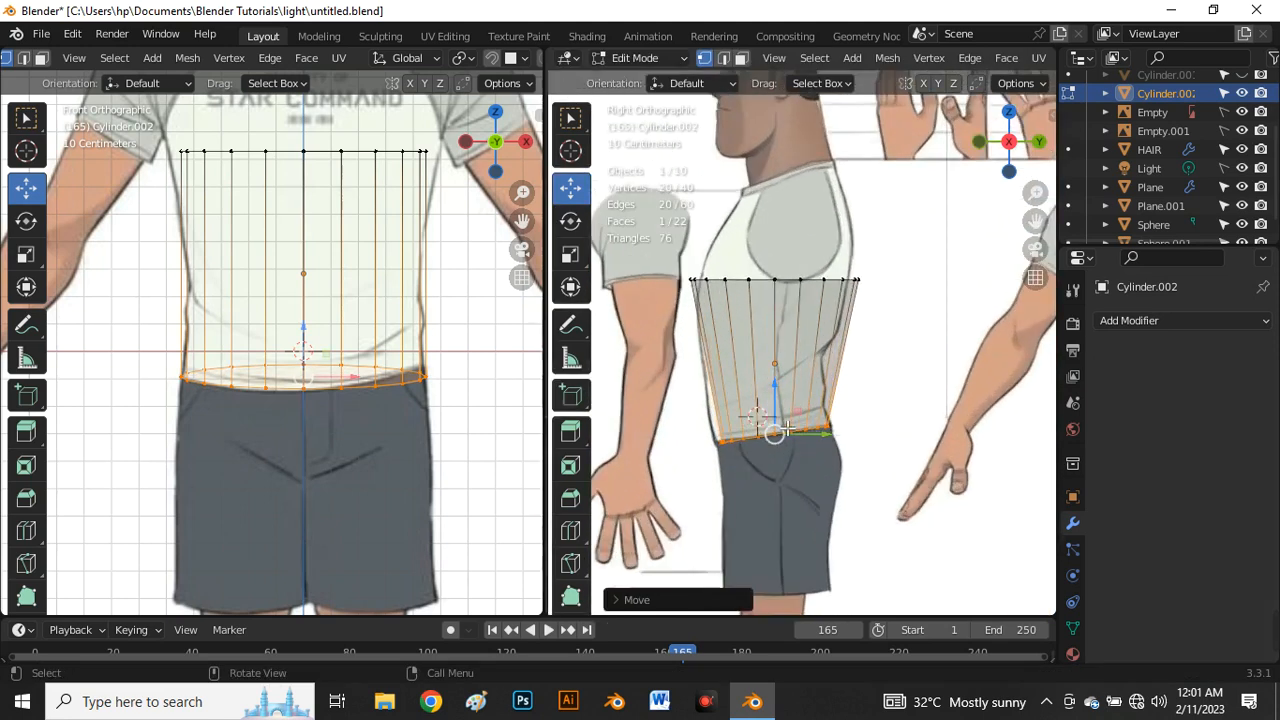
left_click_drag(678, 263, 899, 344)
scroll(883, 289, "up", 2)
key("s")
key("y")
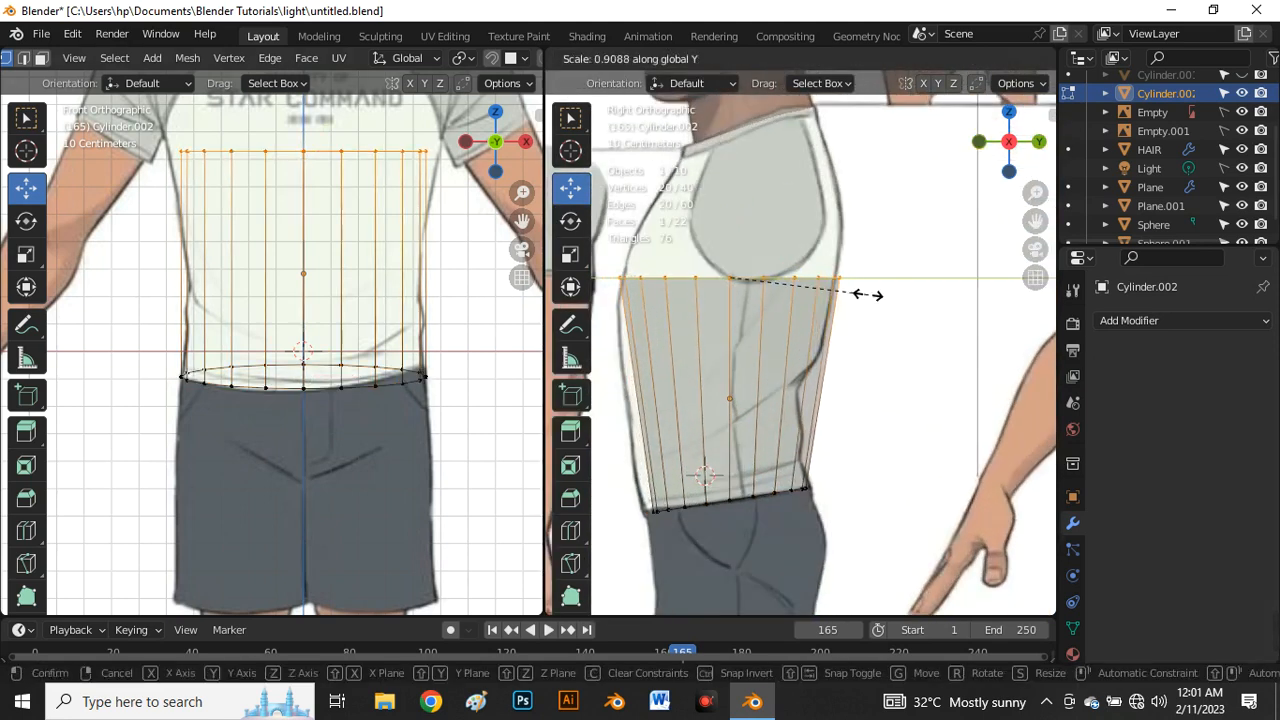
left_click(873, 296)
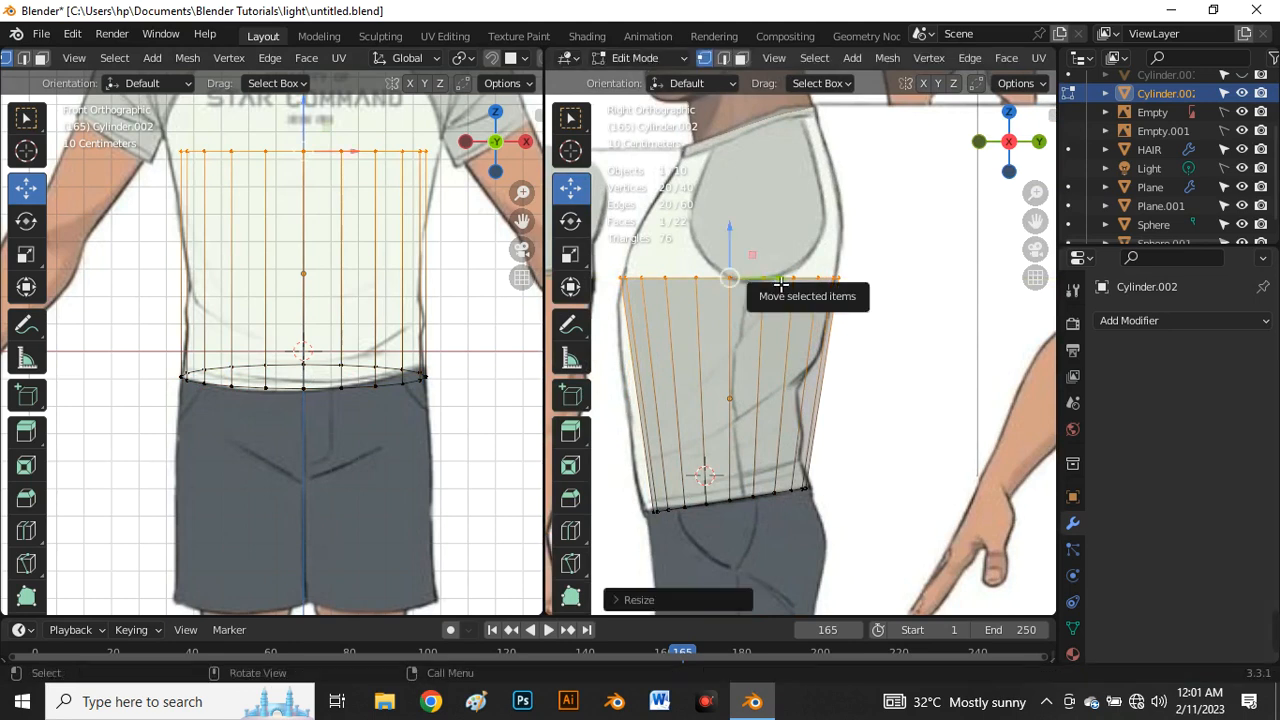
left_click_drag(777, 286, 766, 277)
Step: Add a horizontal loop cut around the middle of the torso cylinder
scroll(766, 290, "down", 2)
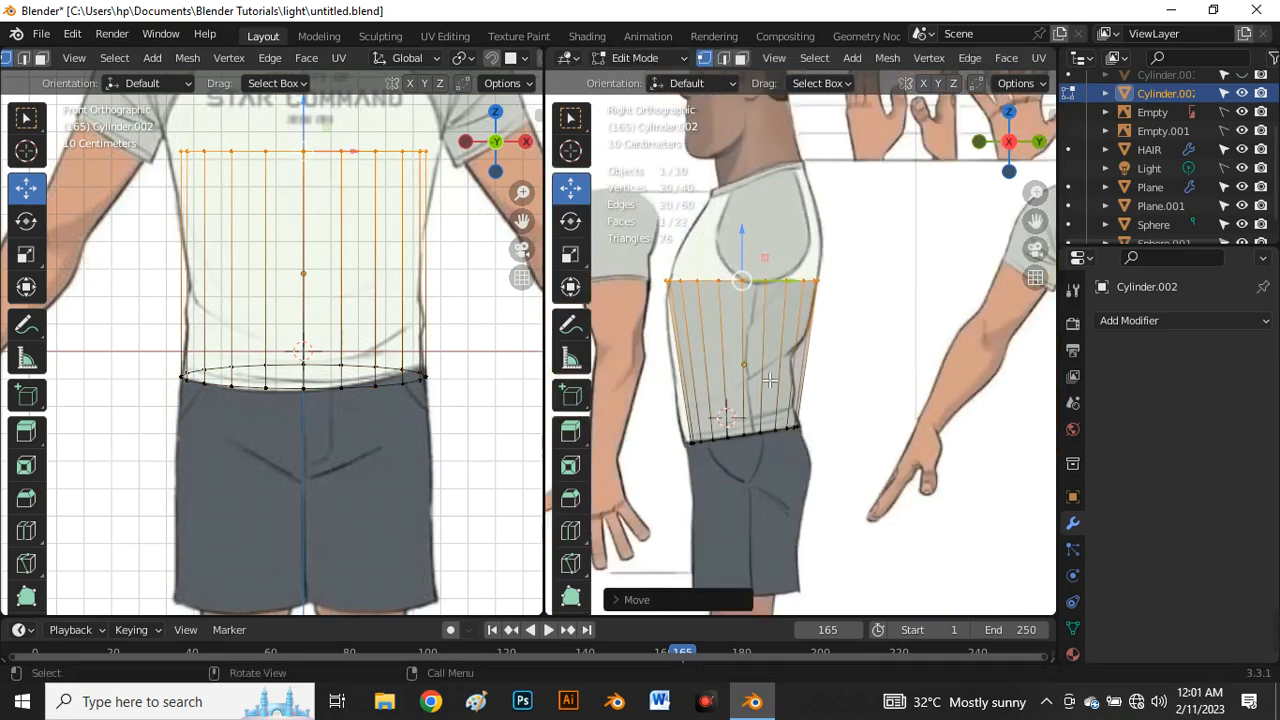
key("ctrl+r")
left_click(765, 383)
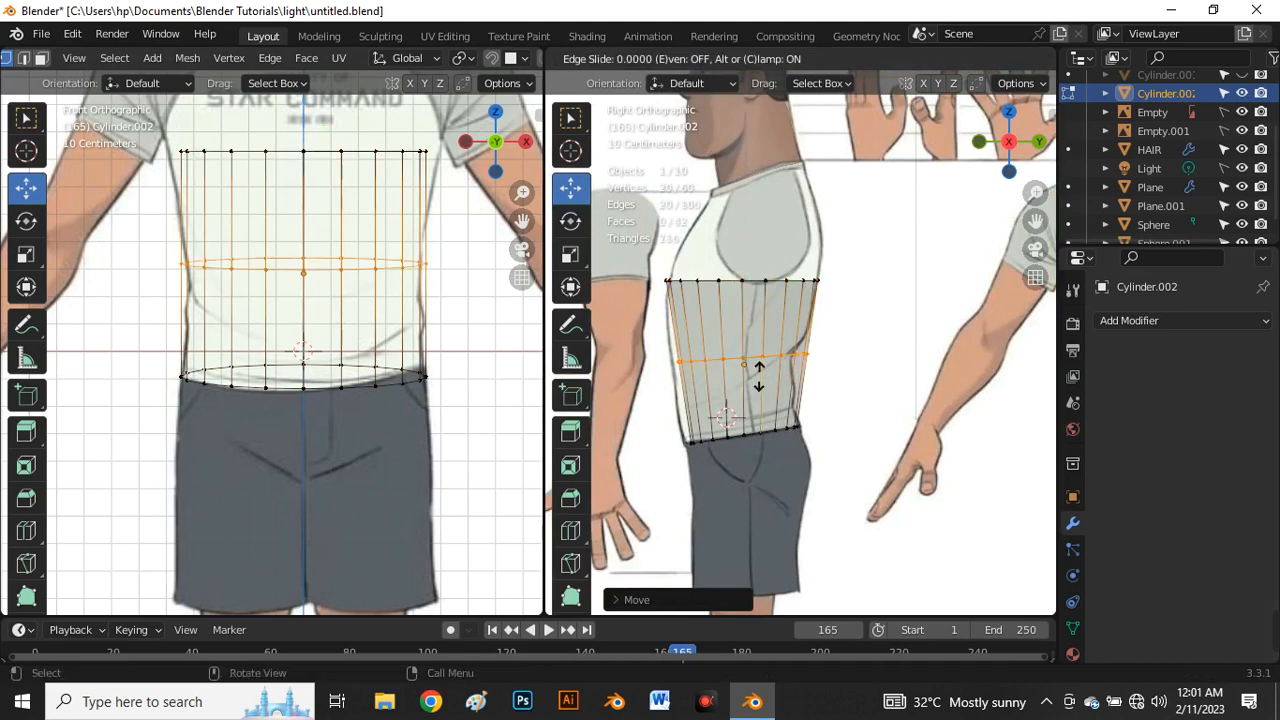
left_click(760, 383)
Step: Narrow the middle loop along Y and move it forward to fit the torso outline in the side view
scroll(811, 366, "up", 1)
key("s")
key("y")
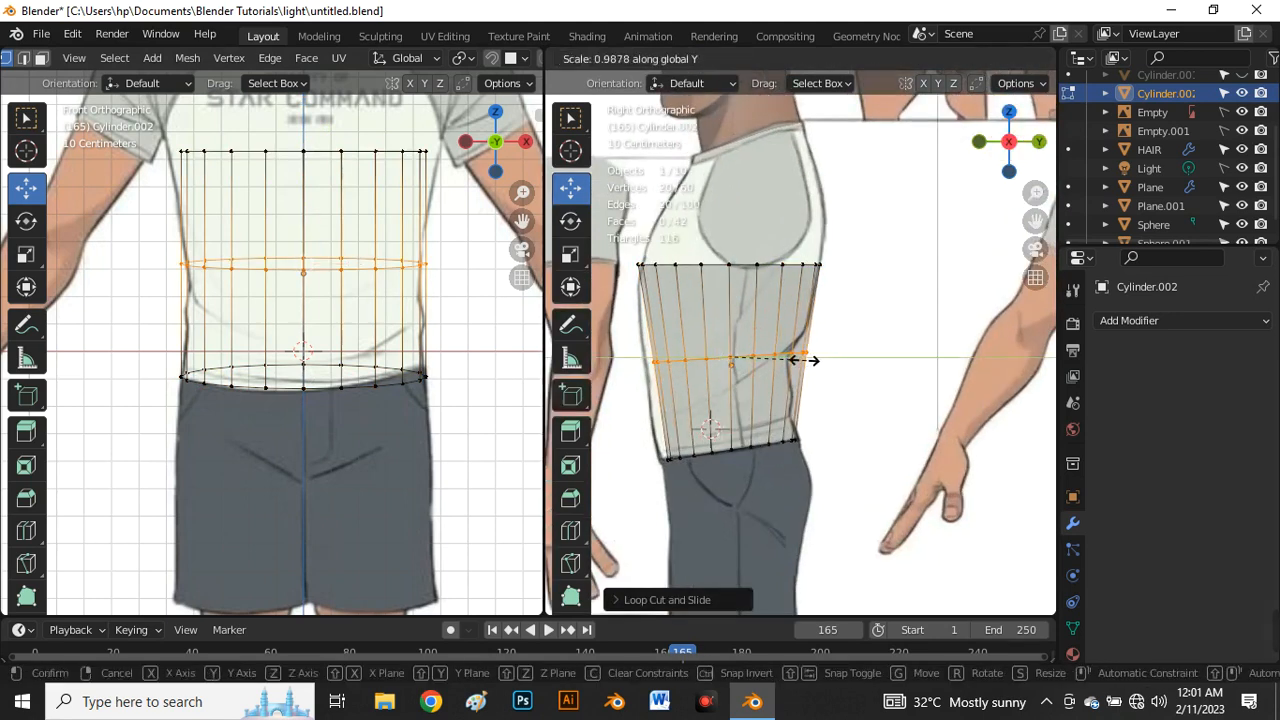
left_click(807, 362)
left_click_drag(771, 368, 753, 367)
Step: Tilt the middle loop up toward the back and lower it slightly along Z to the curve of the lower back
key("r")
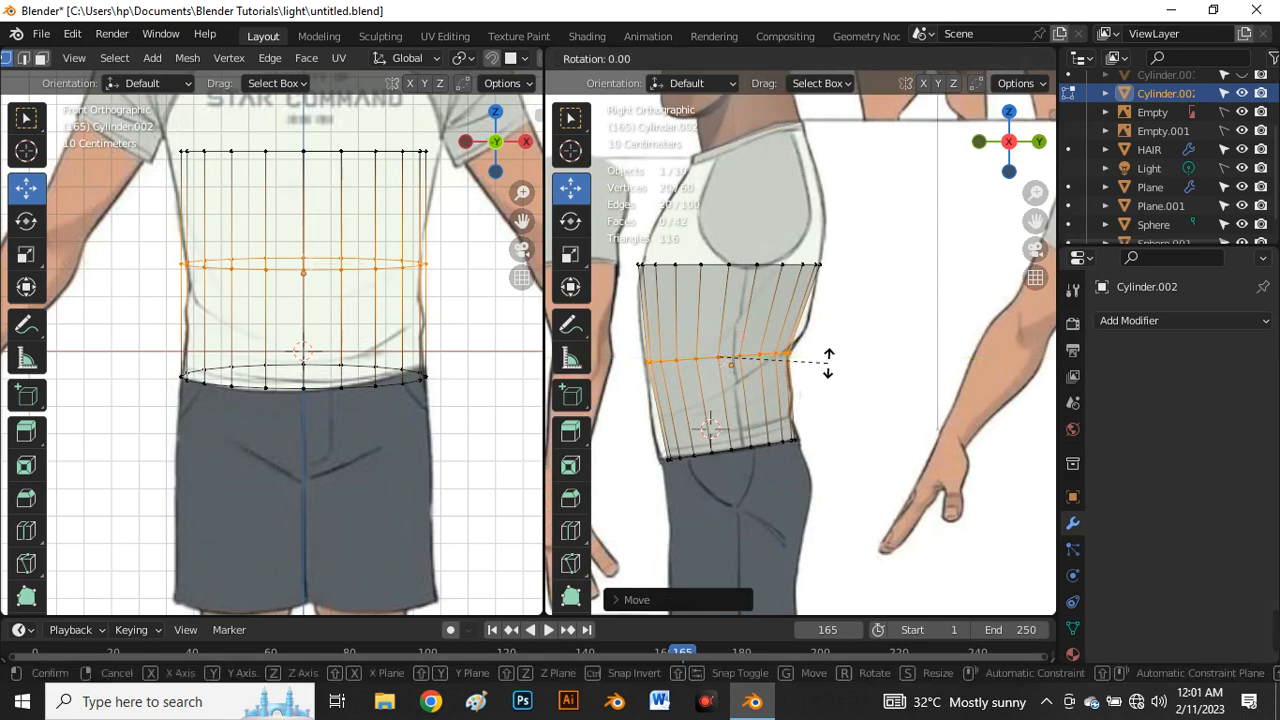
left_click(837, 354)
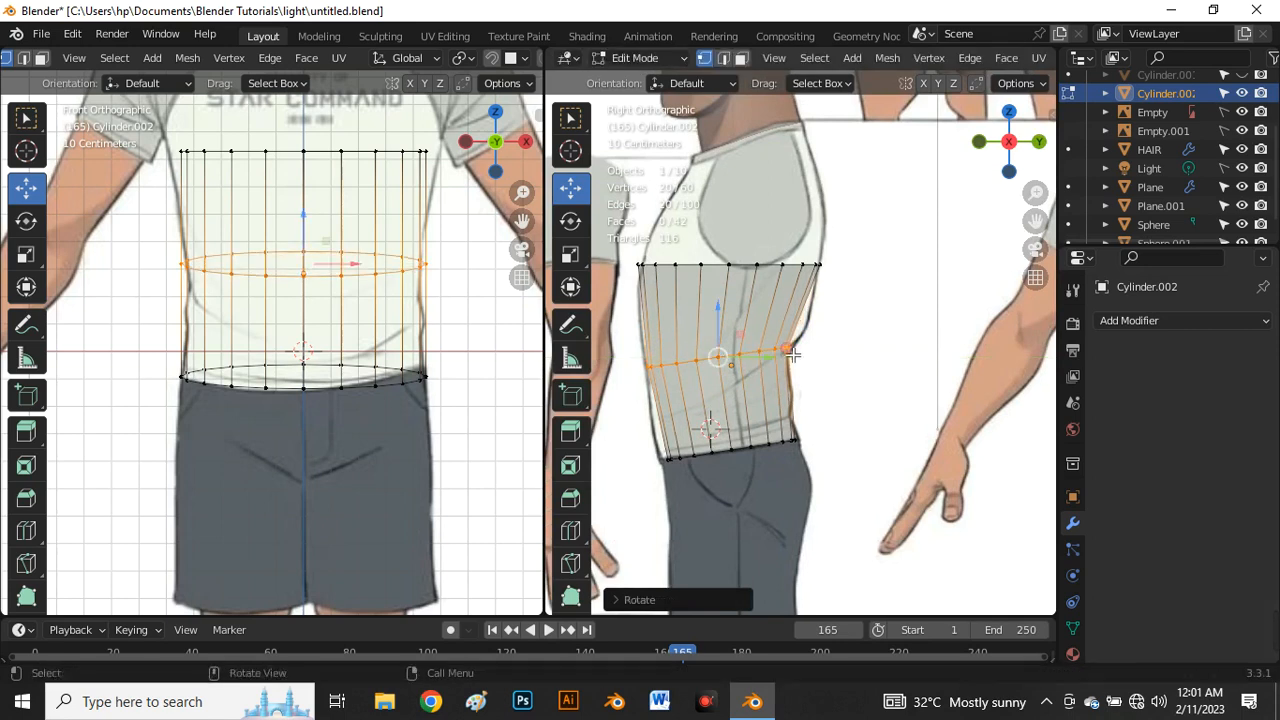
left_click_drag(714, 314, 717, 331)
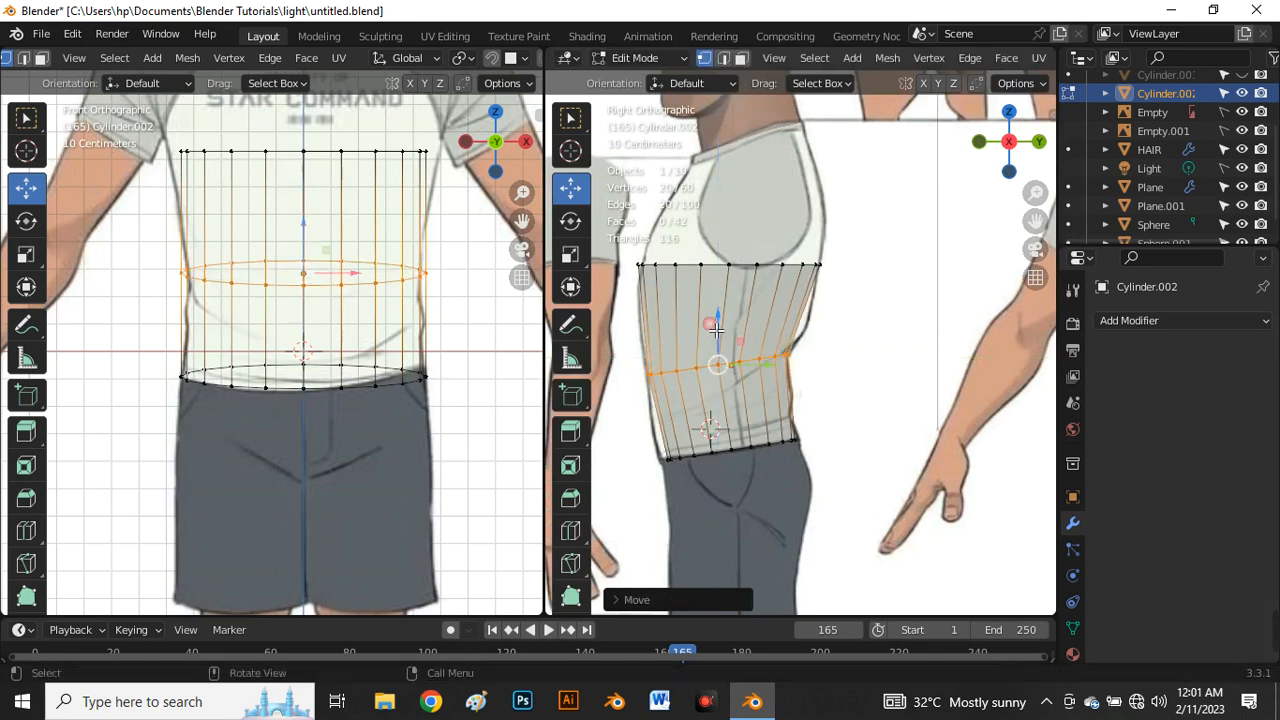
Step: Add a centred horizontal loop cut between the middle loop and the bottom ring of the torso
scroll(767, 347, "down", 1)
scroll(767, 347, "down", 2)
scroll(746, 378, "up", 2)
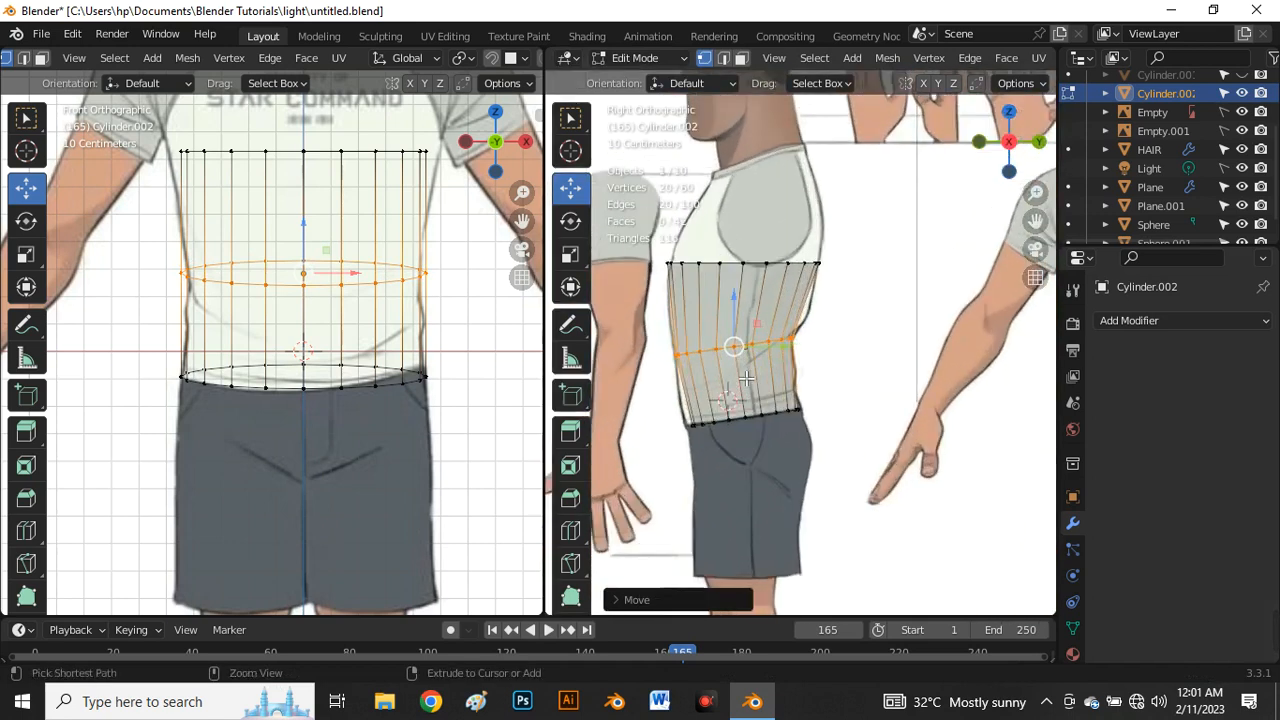
key("ctrl+r")
left_click(745, 378)
right_click(740, 376)
Step: Widen the new lower waist loop along Y and move it forward to match the belly outline in the side view
scroll(738, 376, "up", 2)
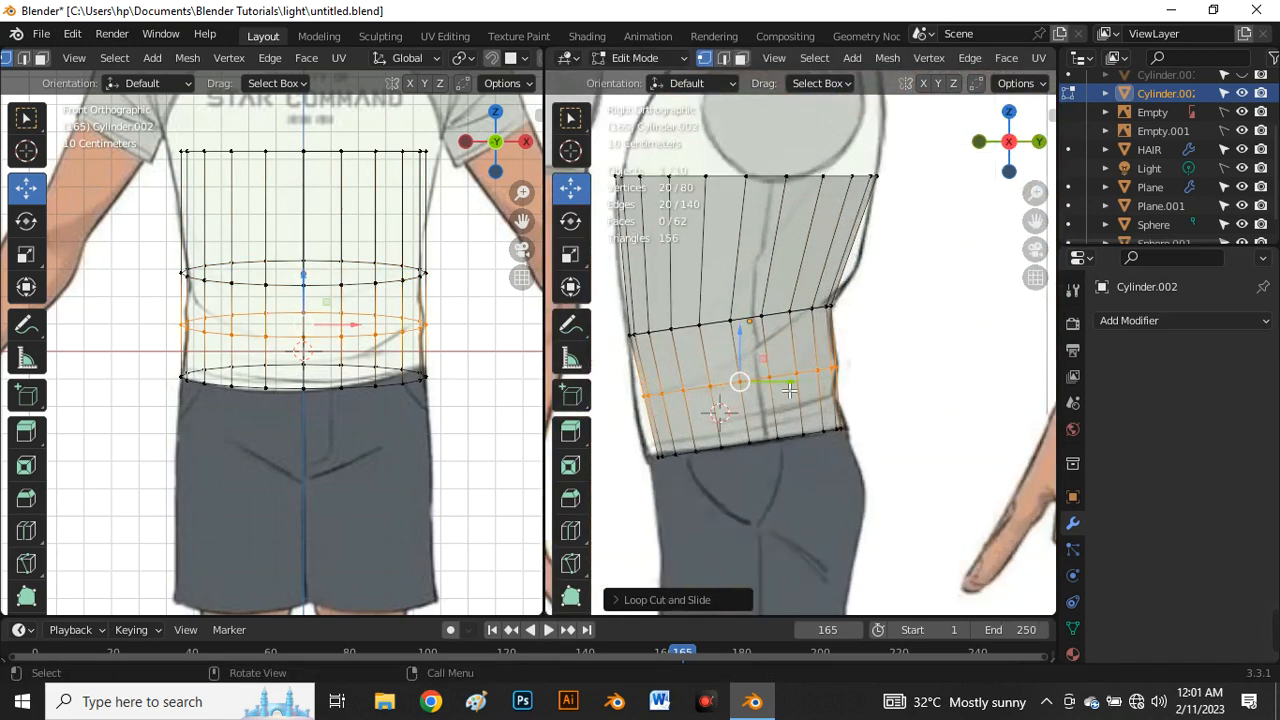
key("s")
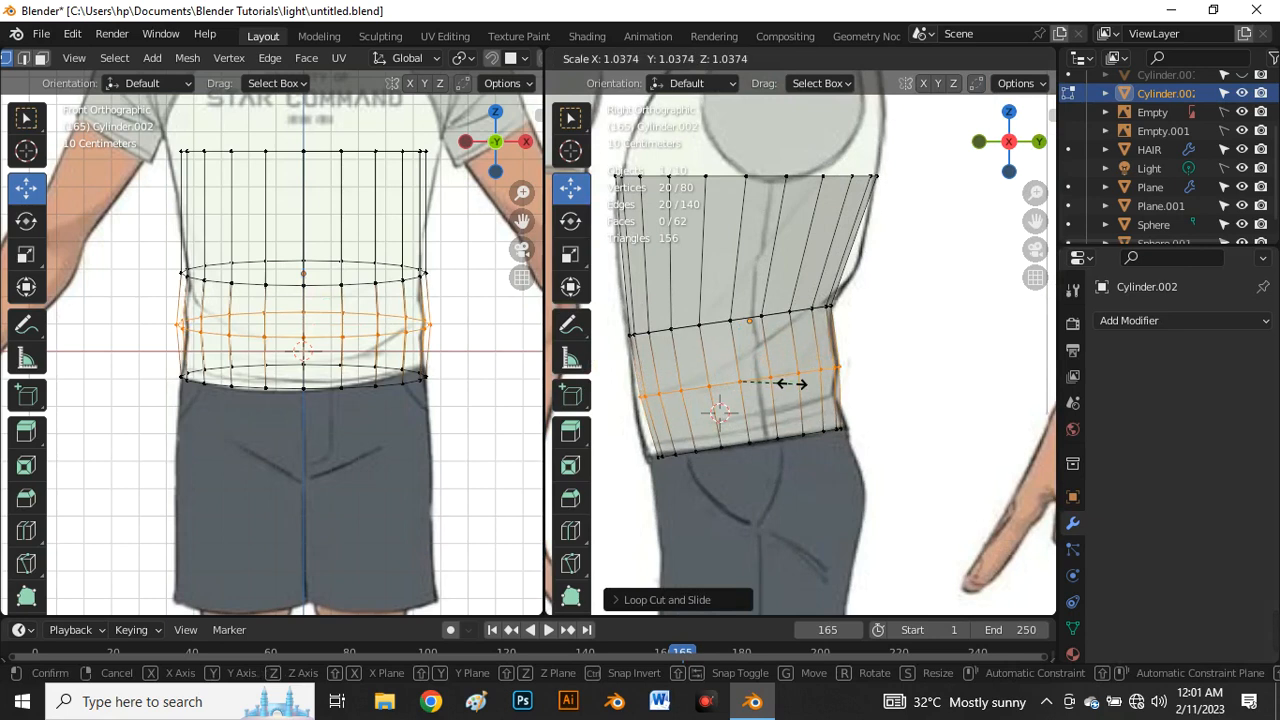
key("y")
left_click(795, 396)
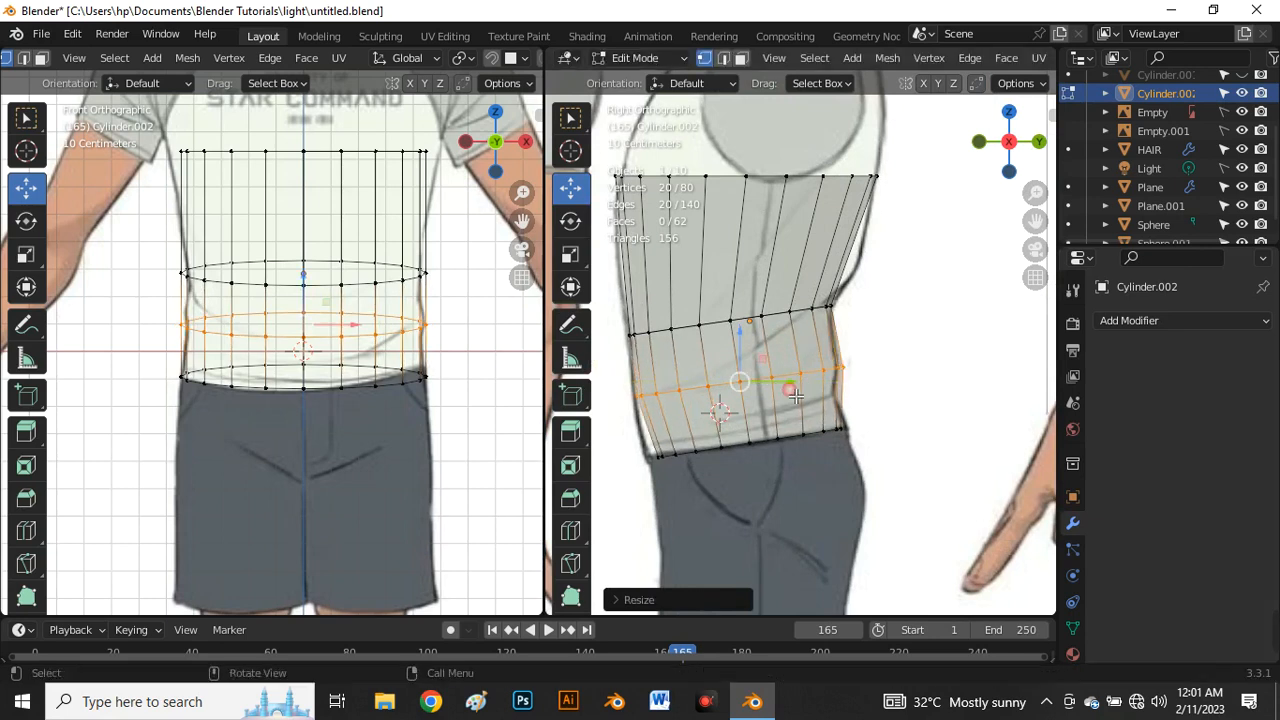
left_click_drag(787, 392, 790, 450)
Step: Widen the torso's bottom ring along Y and shift it slightly backward to meet the shirt hem in the side view
left_click(706, 450, "alt")
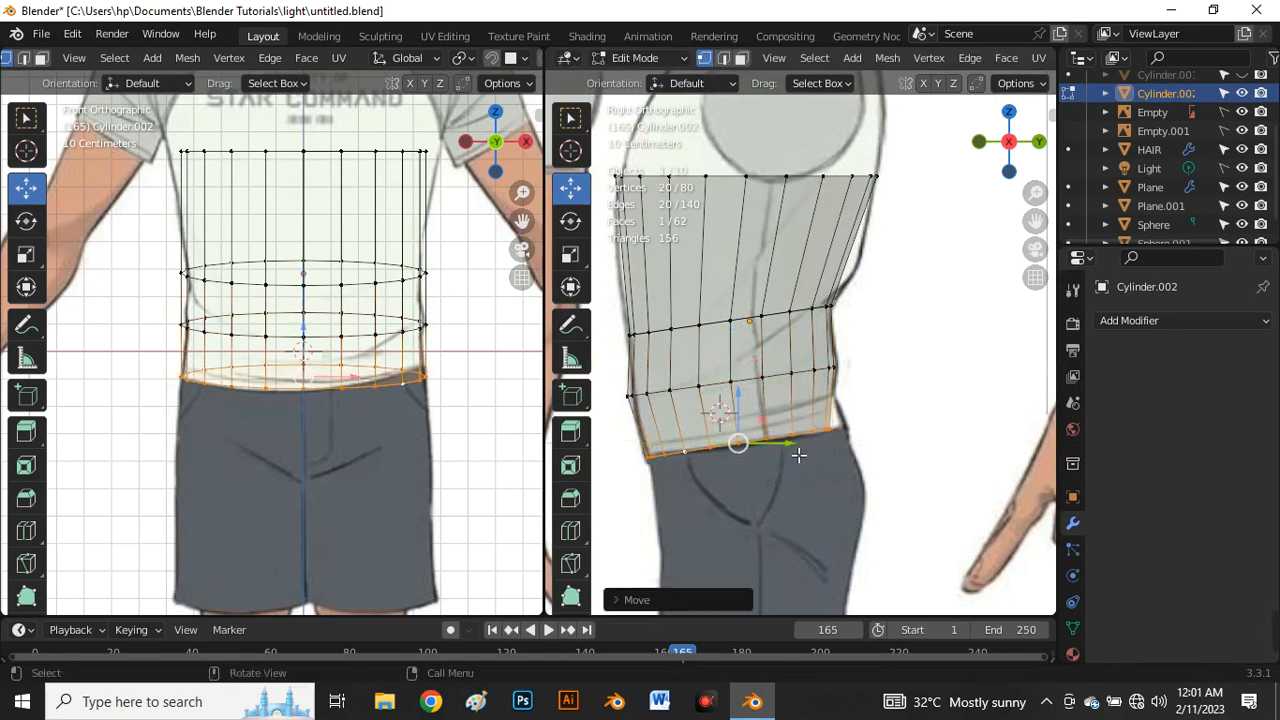
key("s")
key("y")
left_click(795, 449)
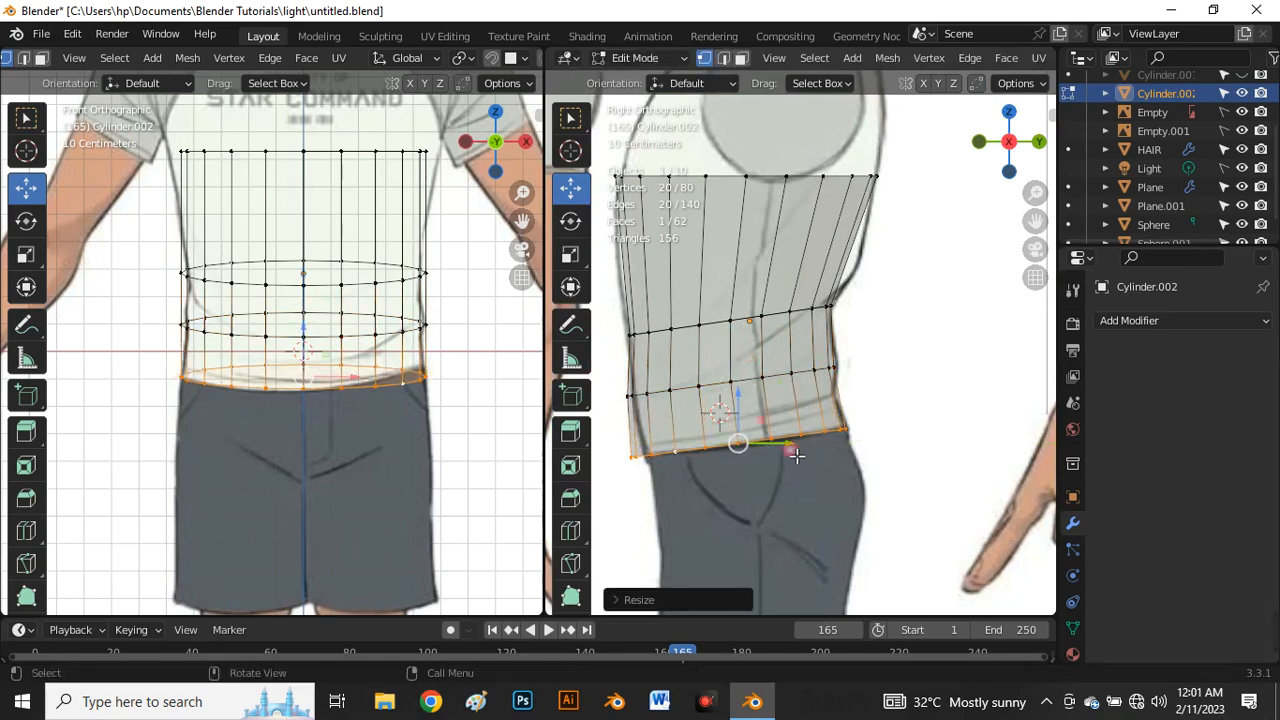
left_click_drag(780, 453, 789, 453)
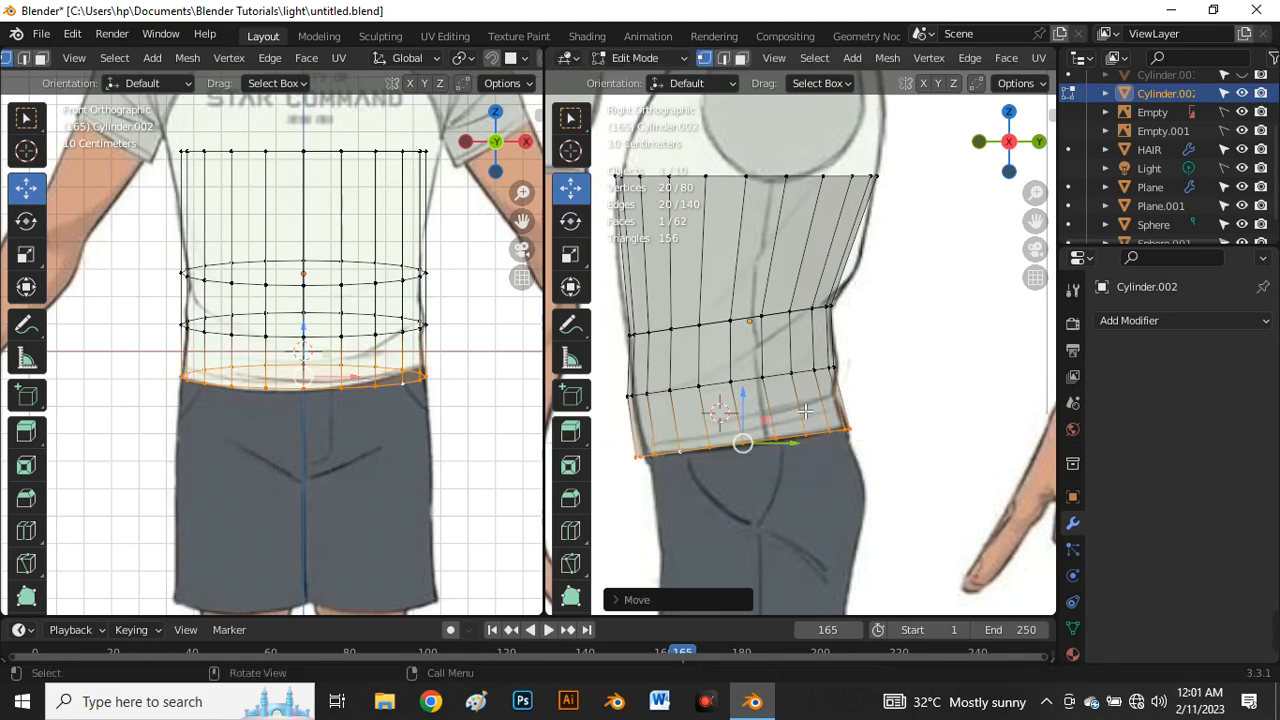
Step: In edge select mode, narrow the upper waist loop along X to about 0.95 to follow the front reference
scroll(290, 278, "down", 2)
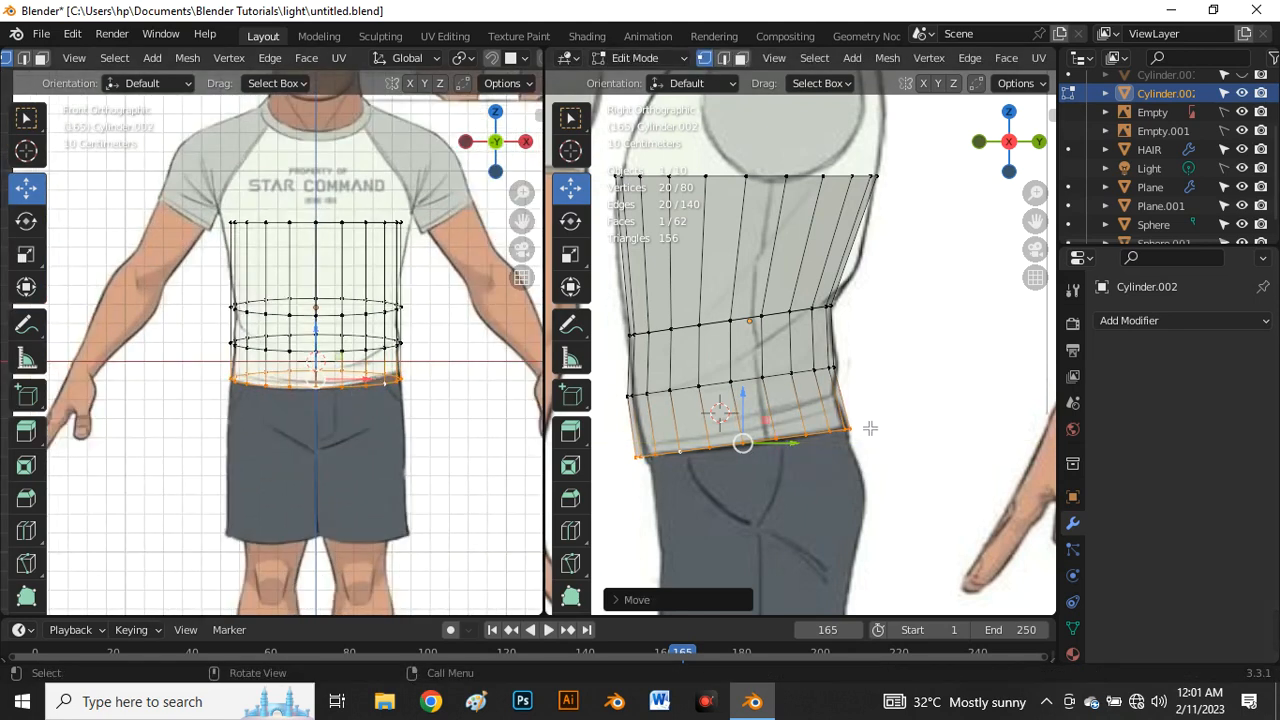
scroll(869, 429, "down", 3)
key("alt+z")
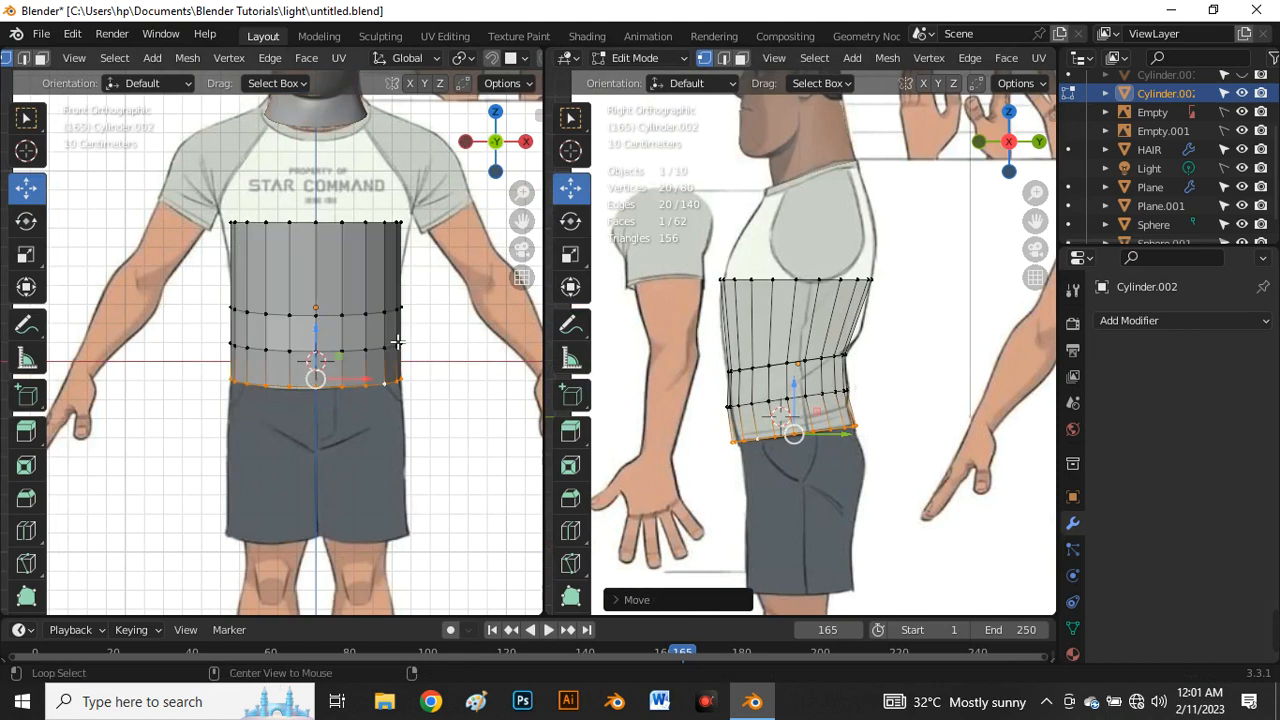
scroll(377, 336, "up", 3)
key("2")
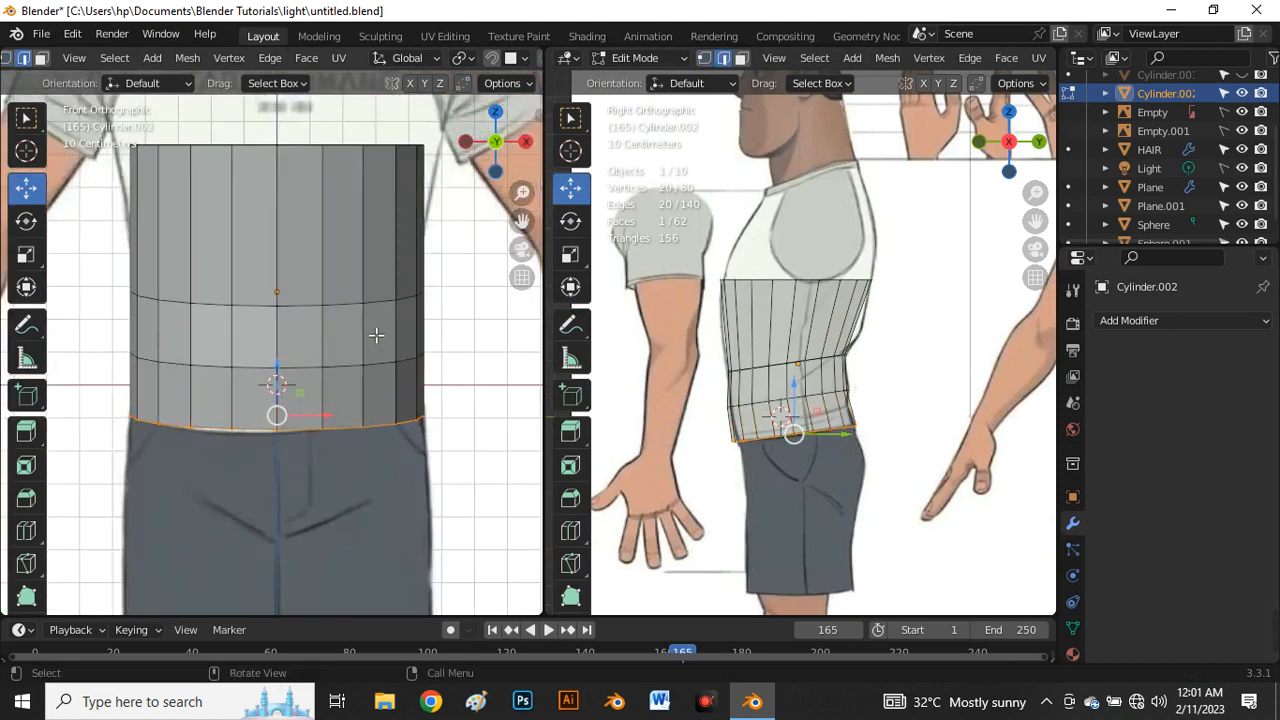
scroll(376, 335, "down", 2)
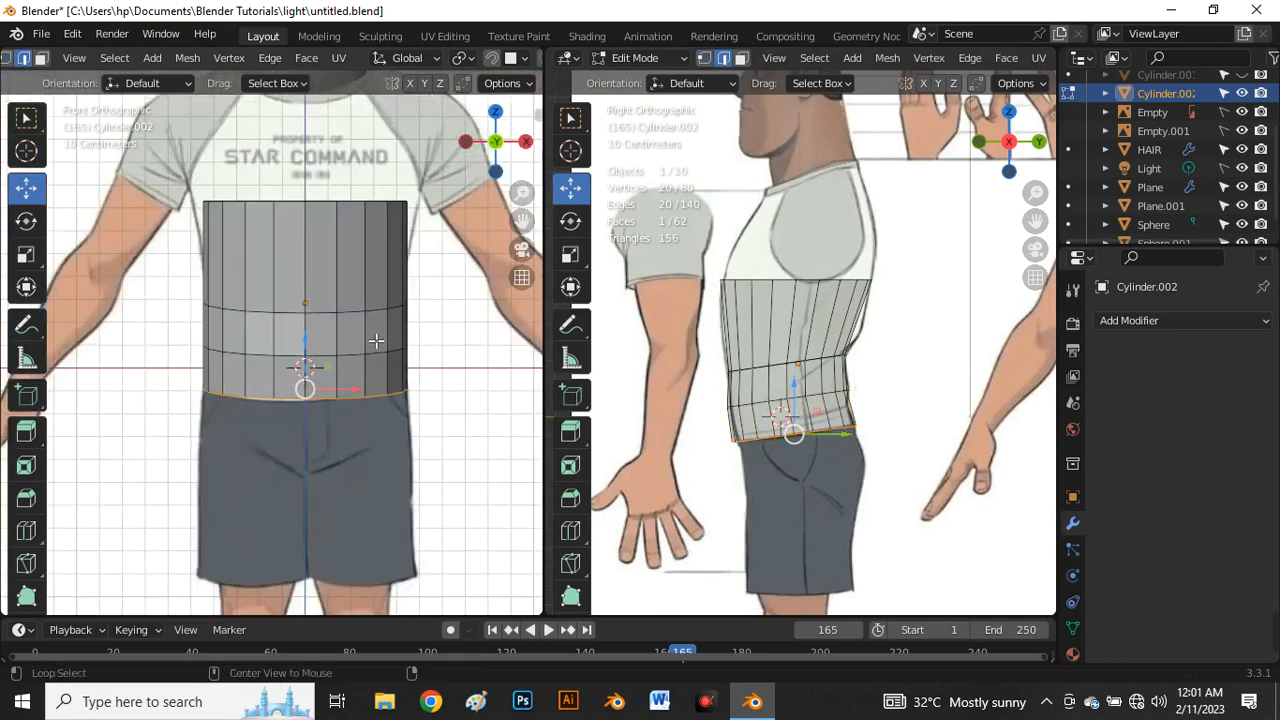
key("alt+z")
left_click(372, 309, "alt")
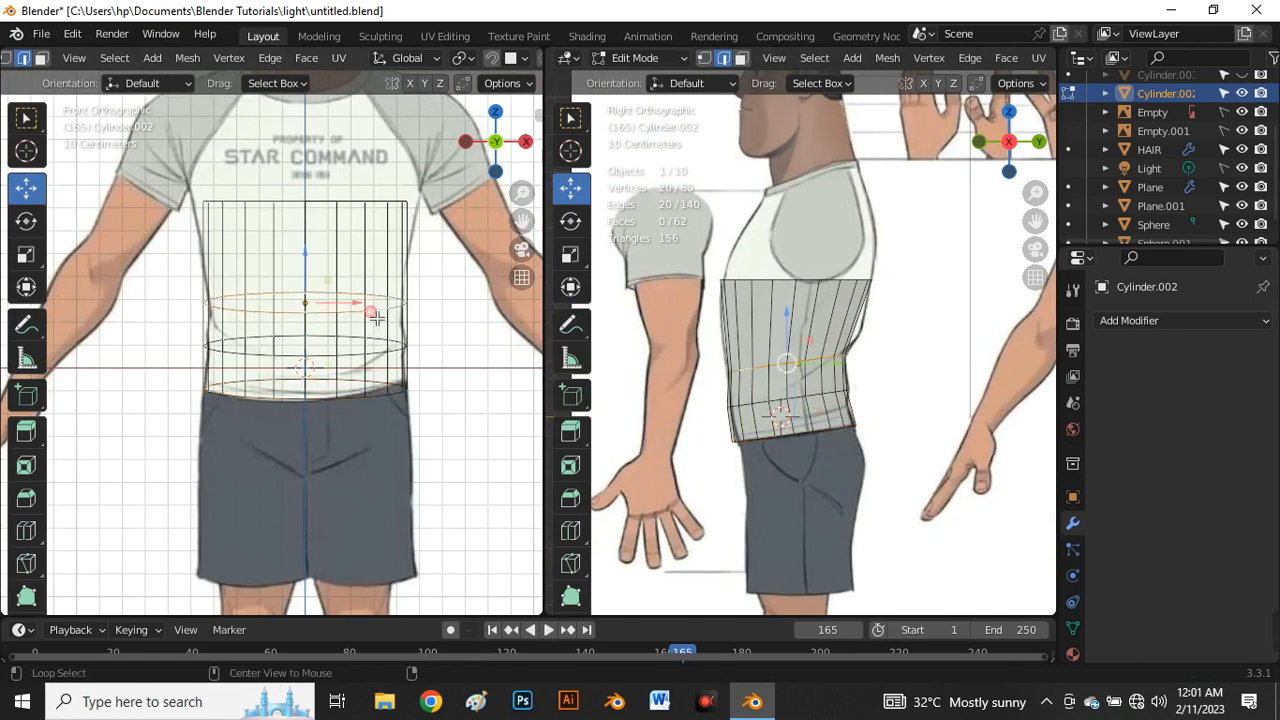
key("s")
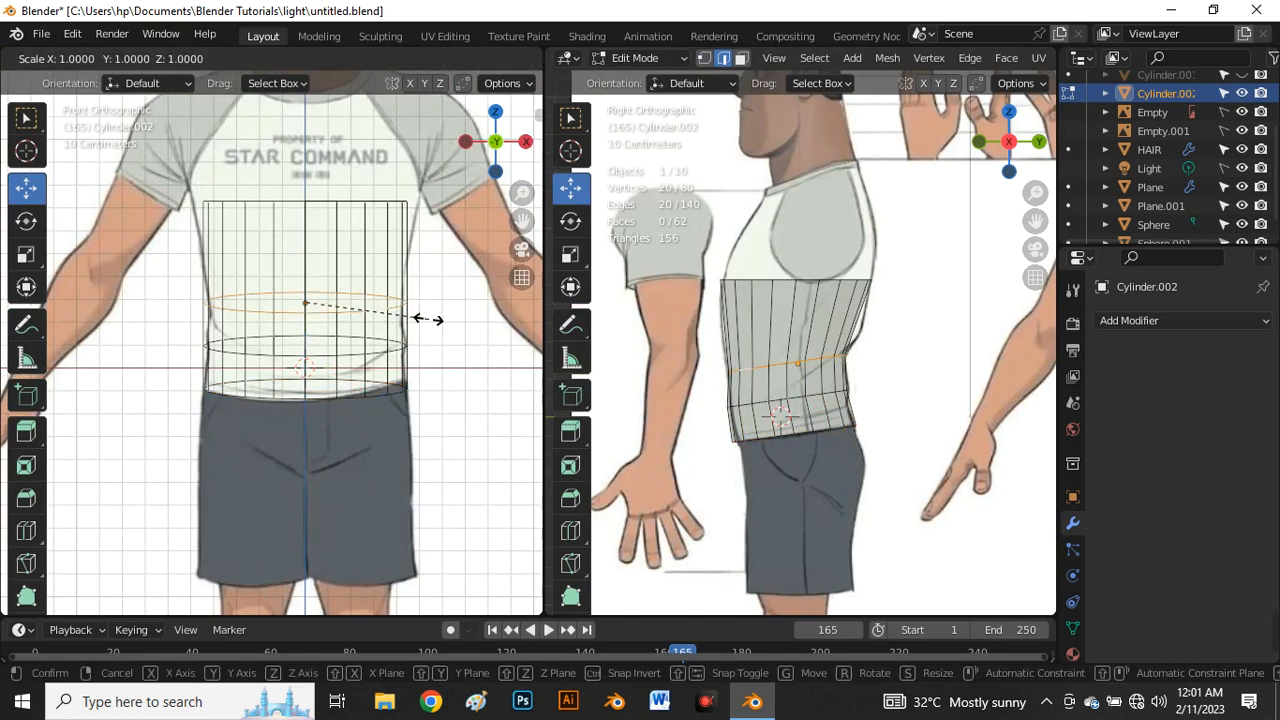
key("x")
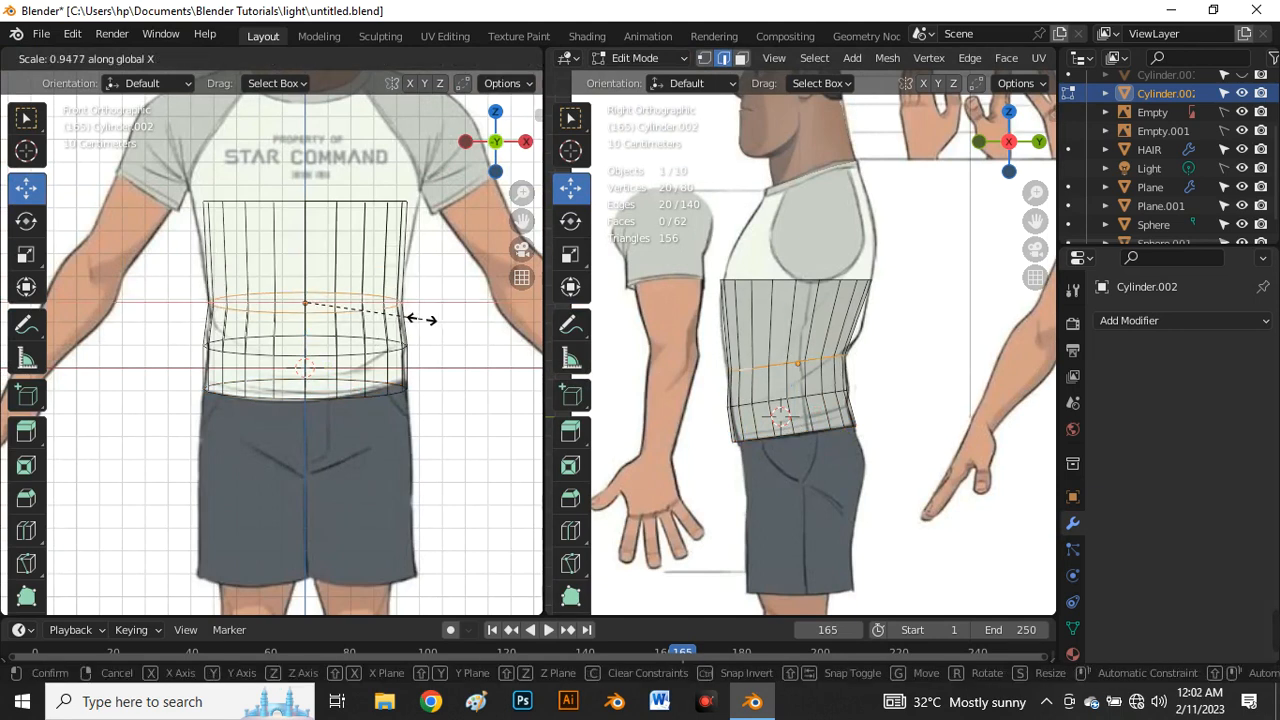
left_click(427, 321)
Step: Scale the lower waist loop to 0.916 along X to fit the waist in the front view
left_click(366, 358, "alt")
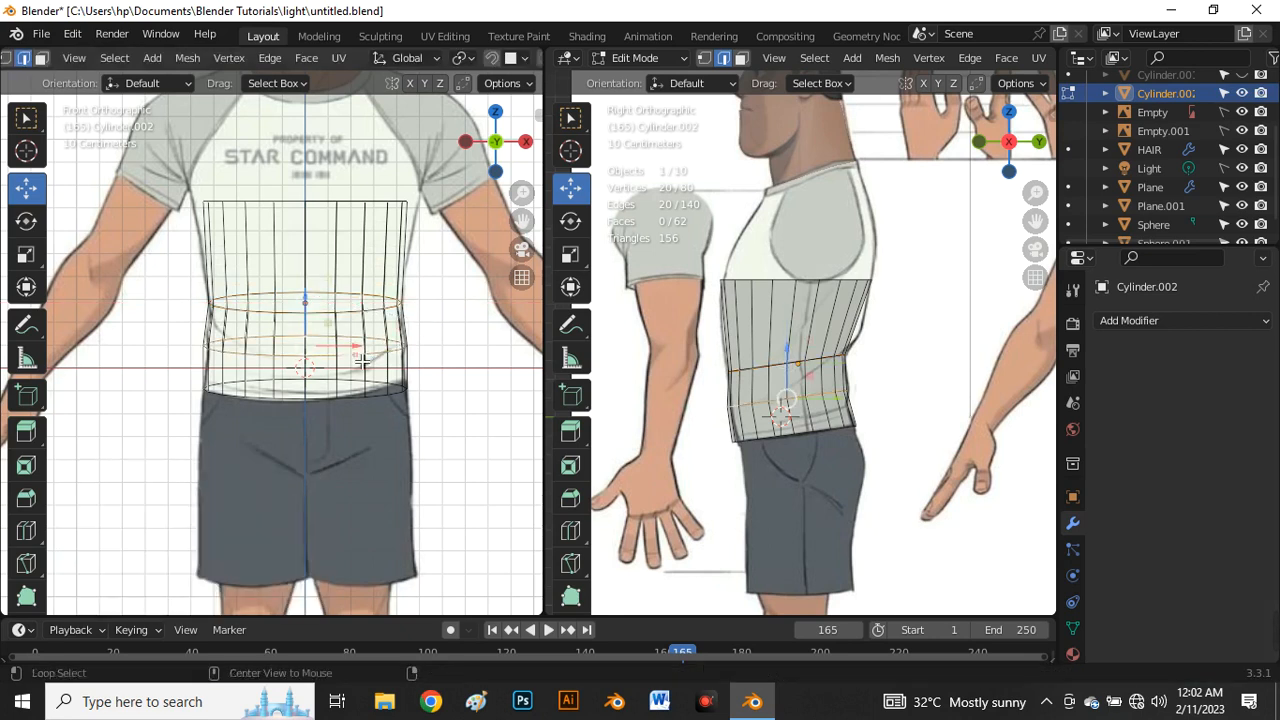
key("s")
key("x")
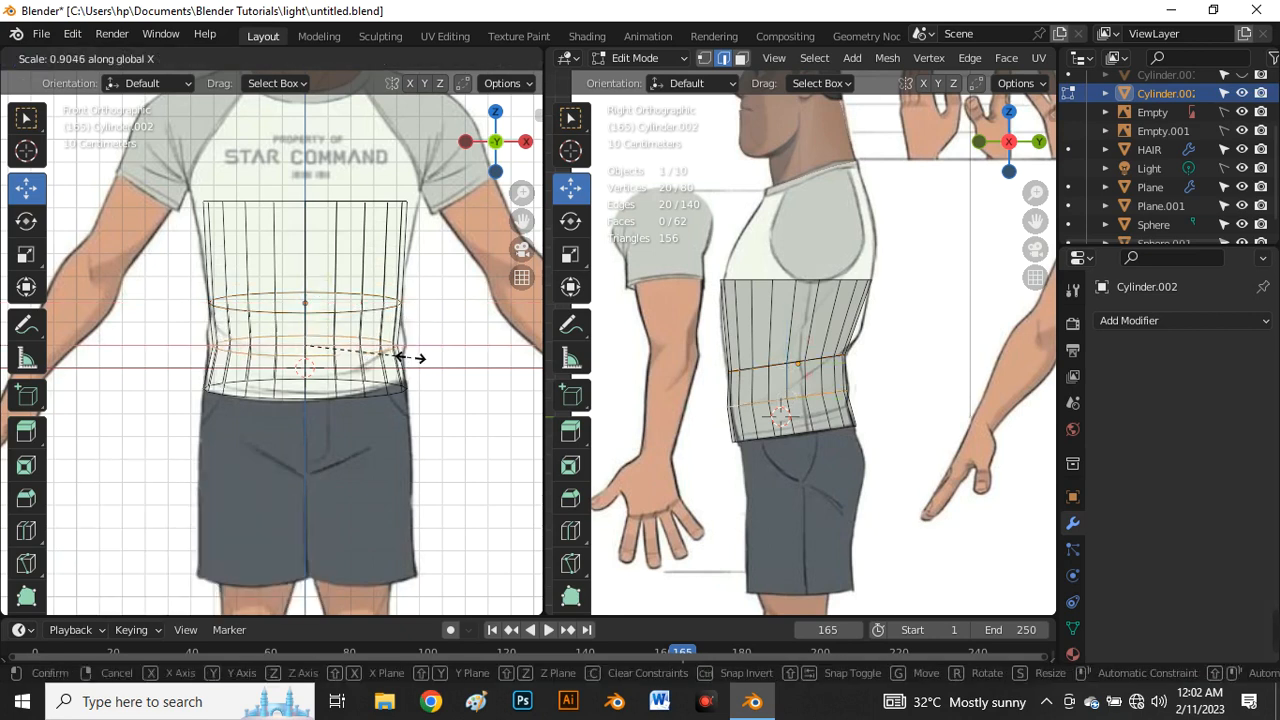
left_click(410, 361)
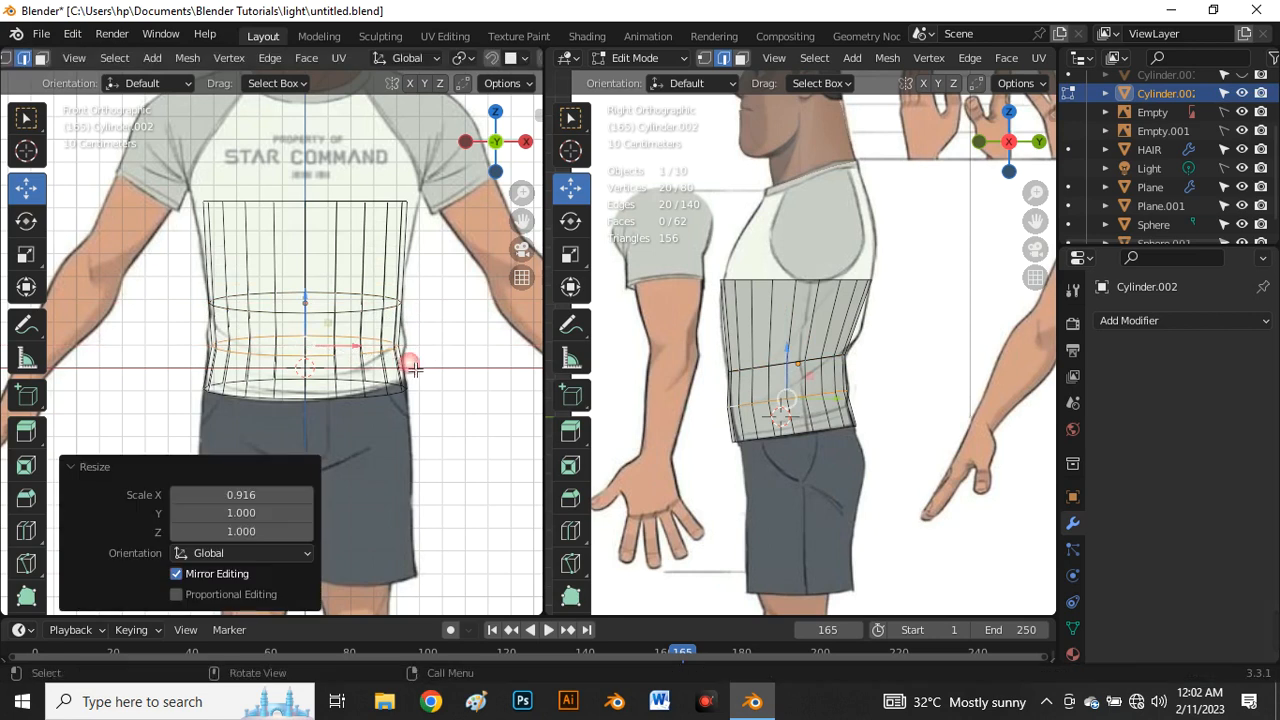
Step: Scale the upper waist loop to 0.972 along X to even out the waist in the front view
left_click(372, 310, "alt")
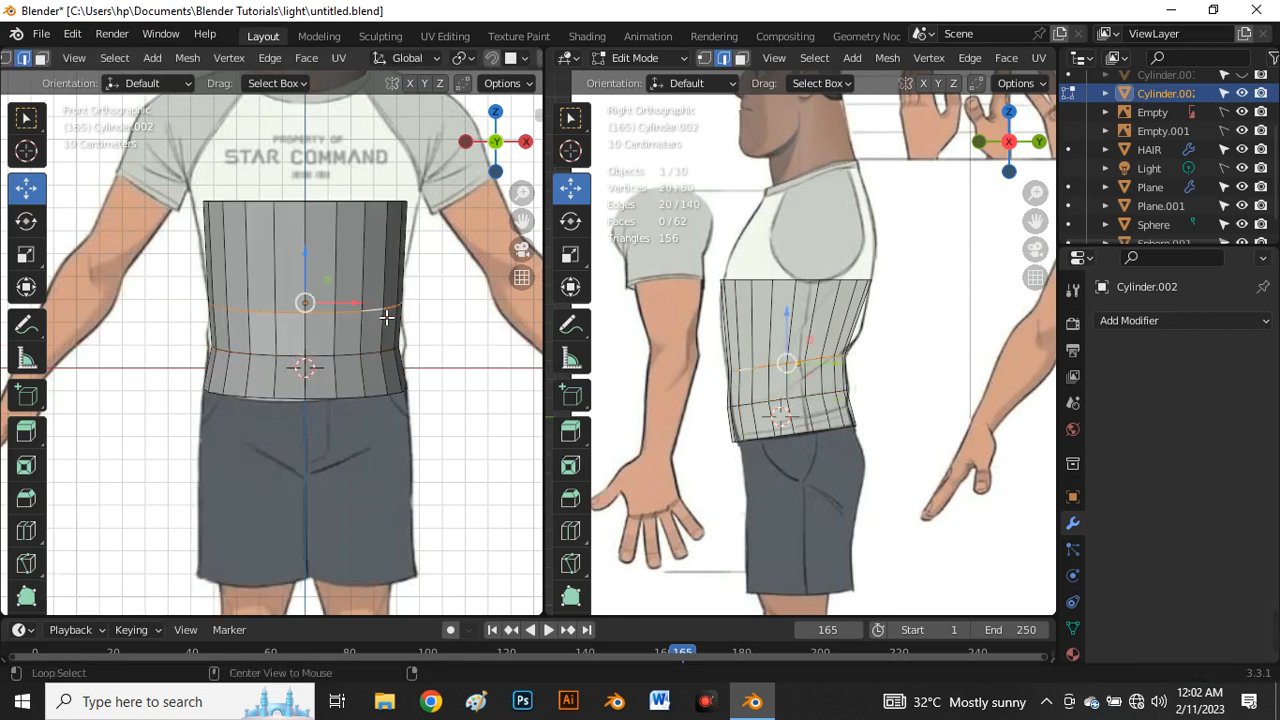
key("s")
key("x")
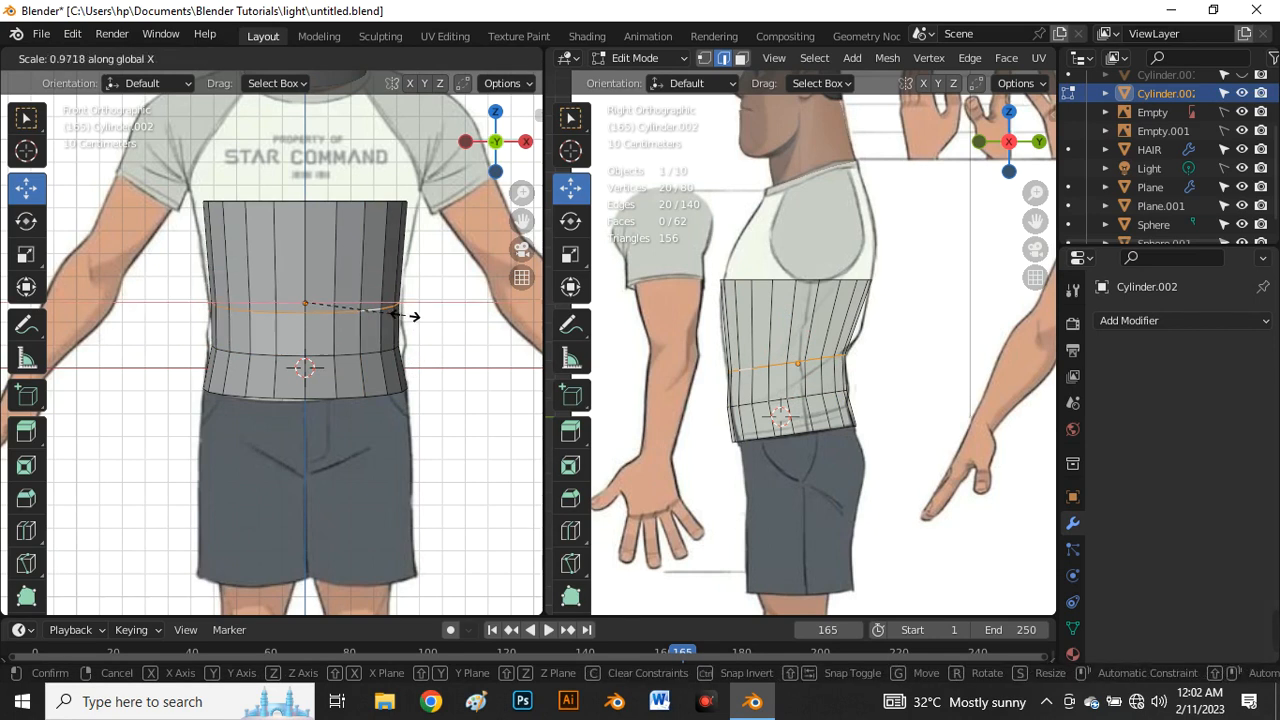
left_click(413, 316)
Step: Extrude the torso's top ring upward about 0.156 m and scale it to 1.225 along X for the chest
scroll(392, 363, "down", 3)
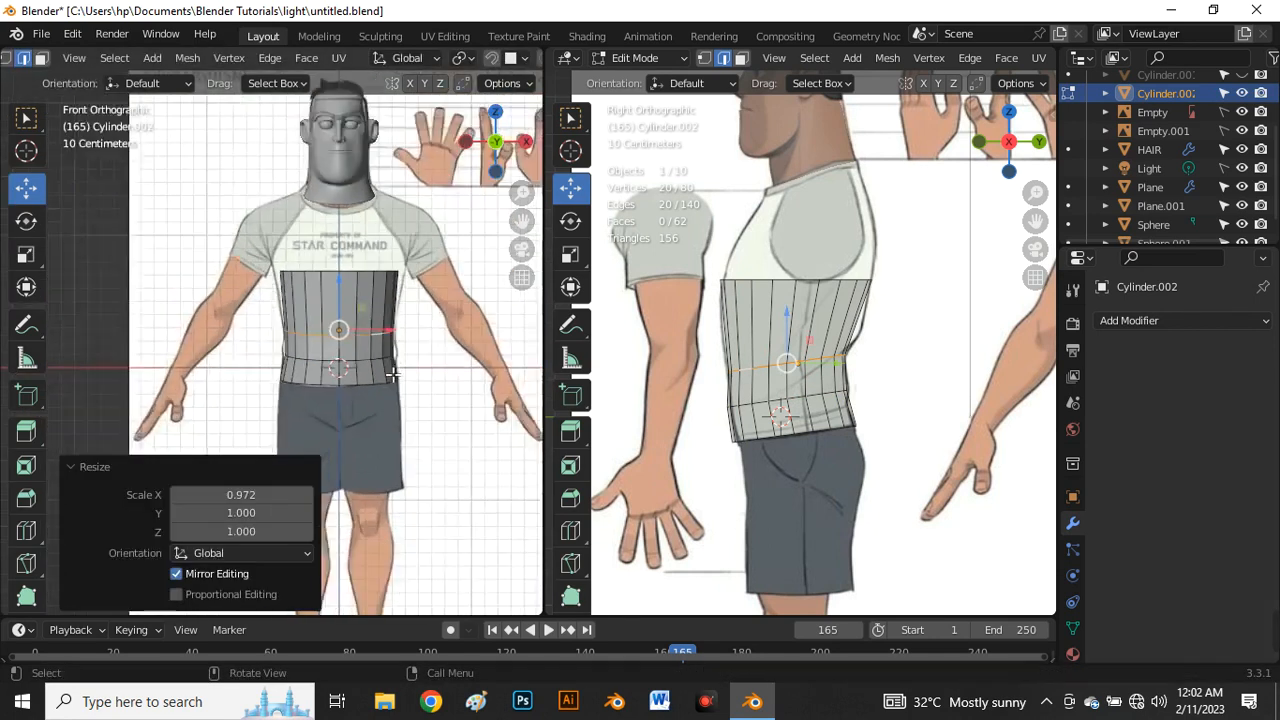
scroll(368, 286, "up", 4)
left_click(341, 265, "alt")
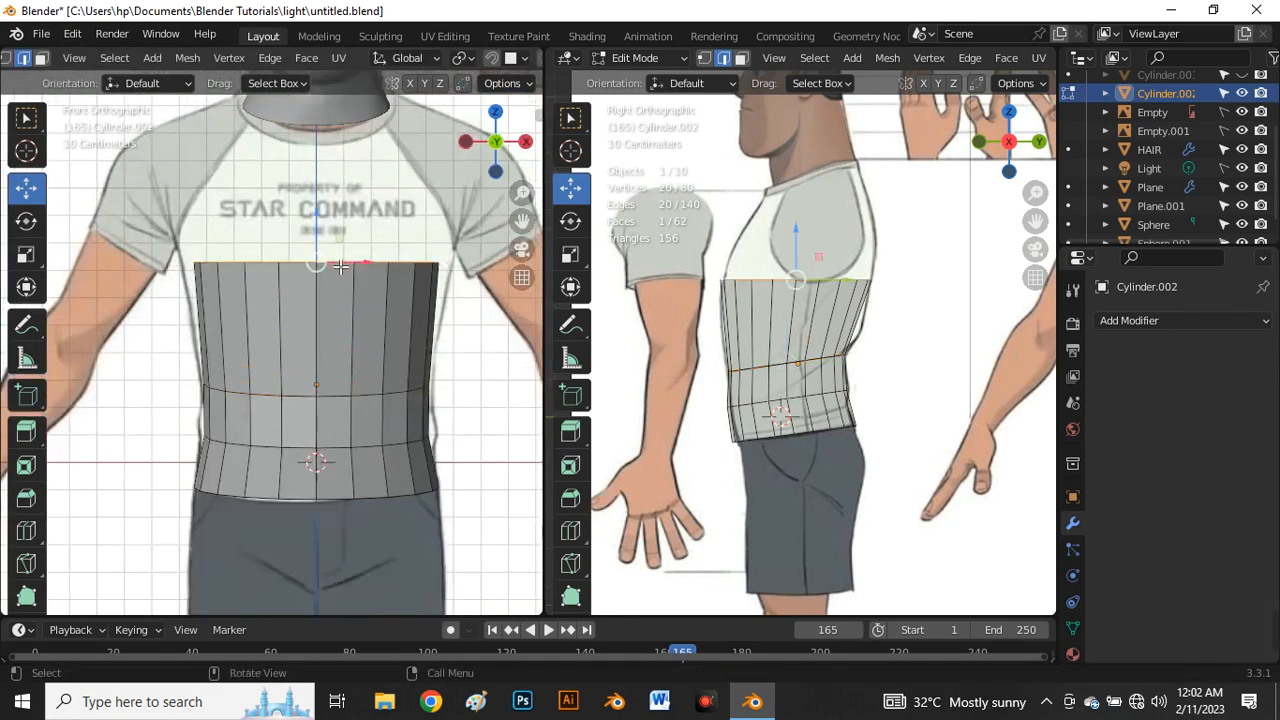
scroll(336, 293, "down", 3)
scroll(338, 269, "up", 2)
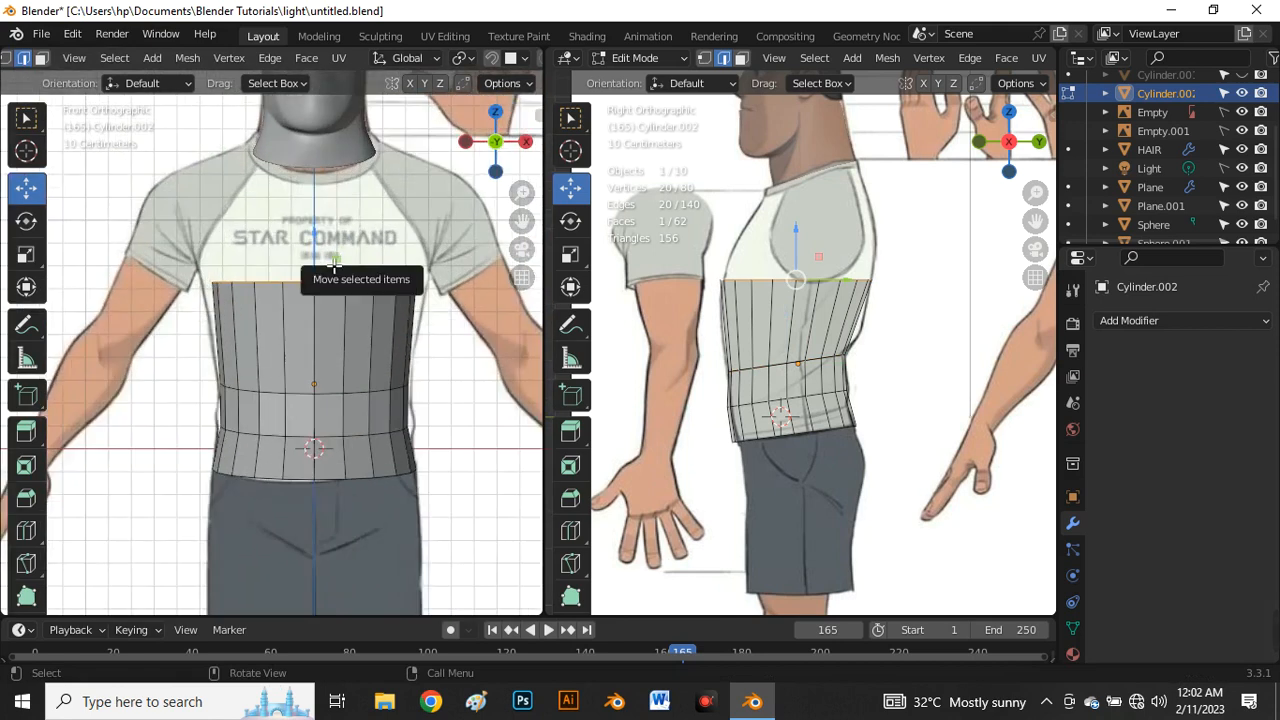
key("e")
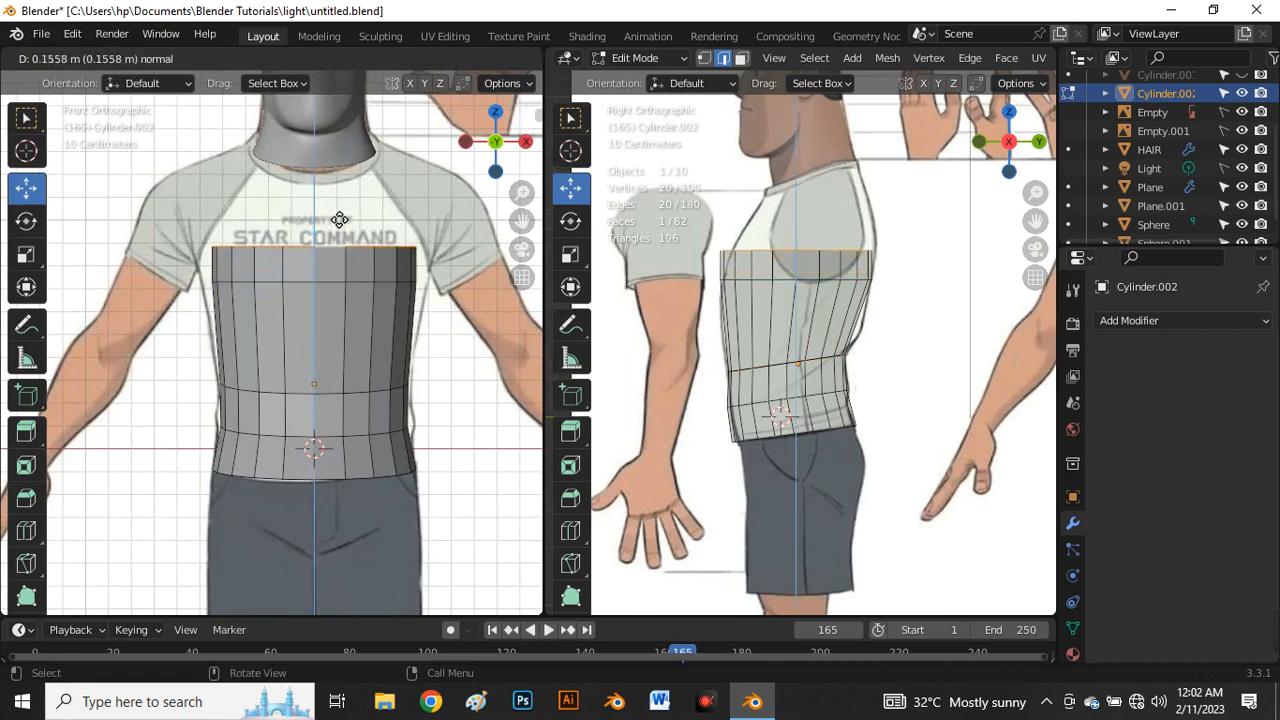
left_click(338, 220)
key("s")
key("x")
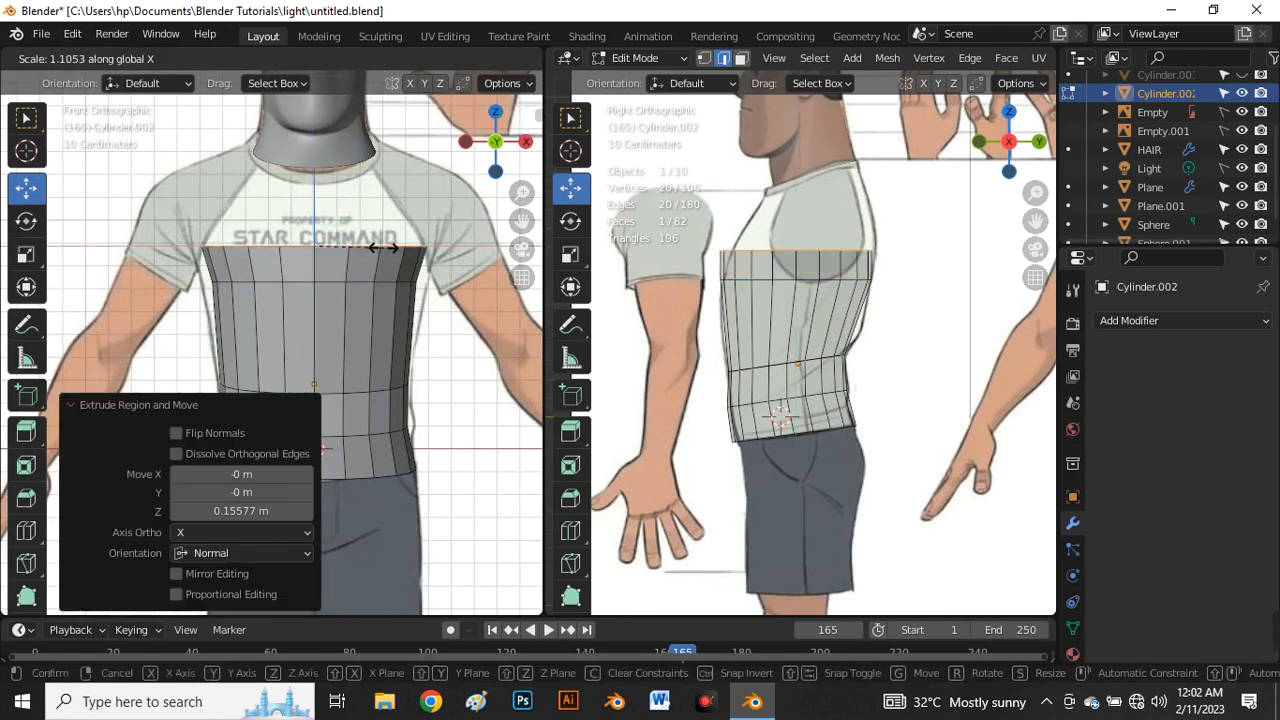
left_click(380, 257)
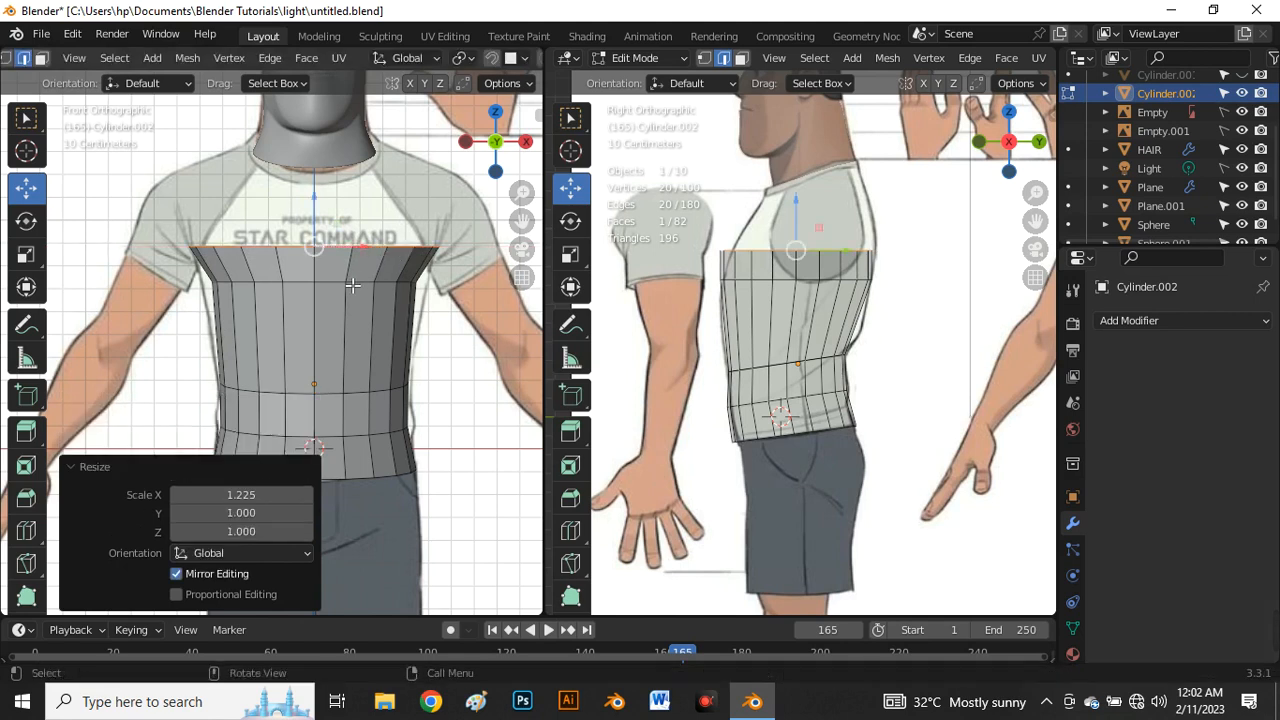
Step: Scale the loop just below the top ring to 1.081 along X to smooth the chest taper
left_click(353, 284, "alt")
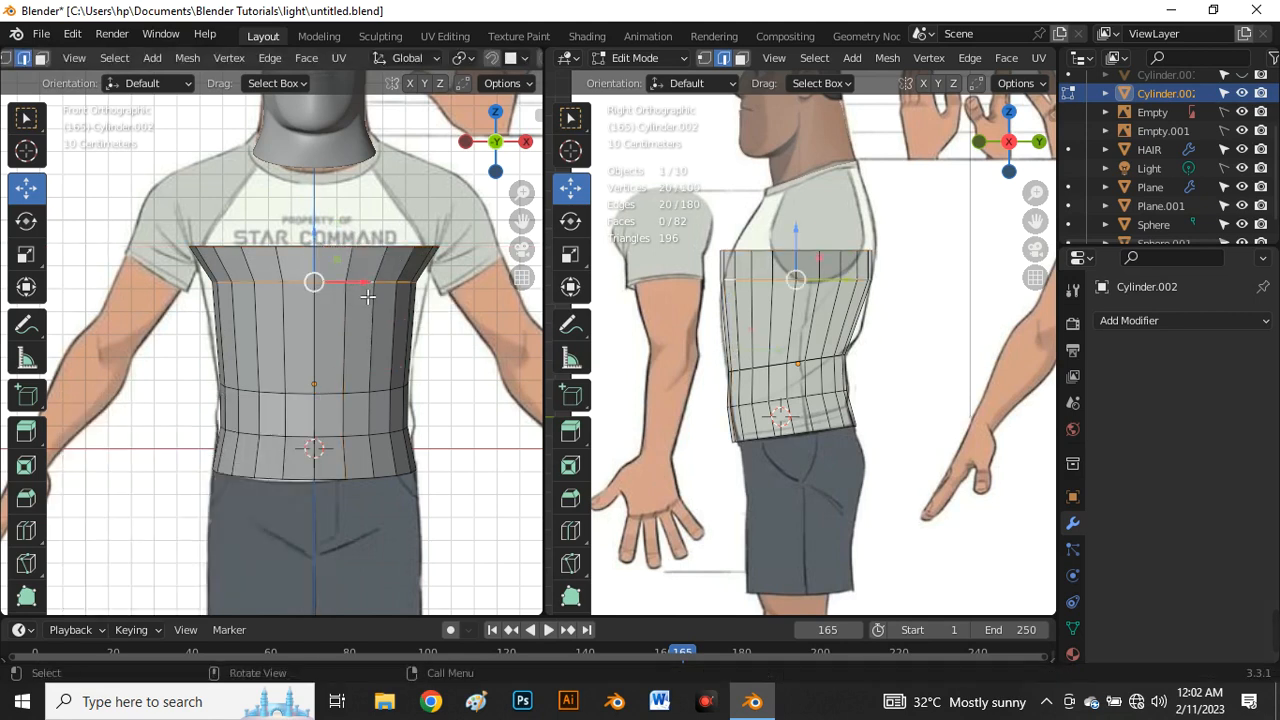
key("s")
key("x")
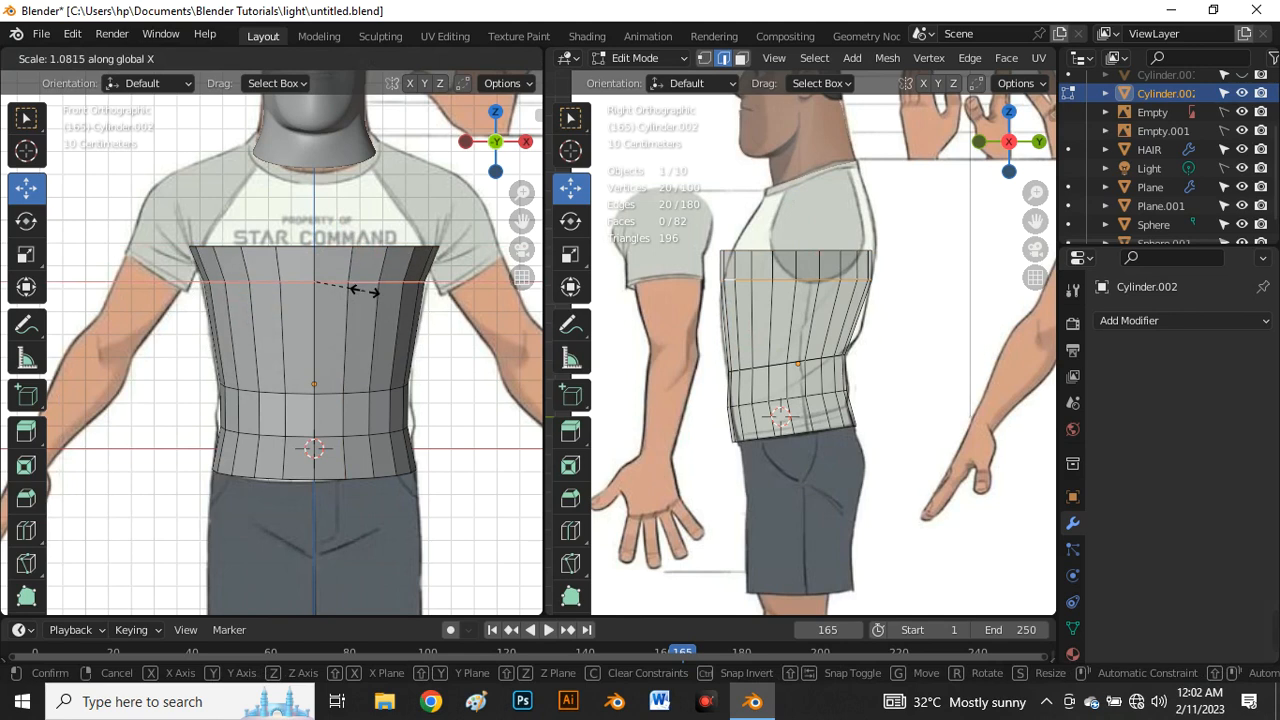
left_click(372, 292)
Step: Narrow the top ring slightly along Y and move it backward to fit the chest and back outline in the side view
scroll(372, 292, "down", 3)
scroll(372, 292, "up", 2)
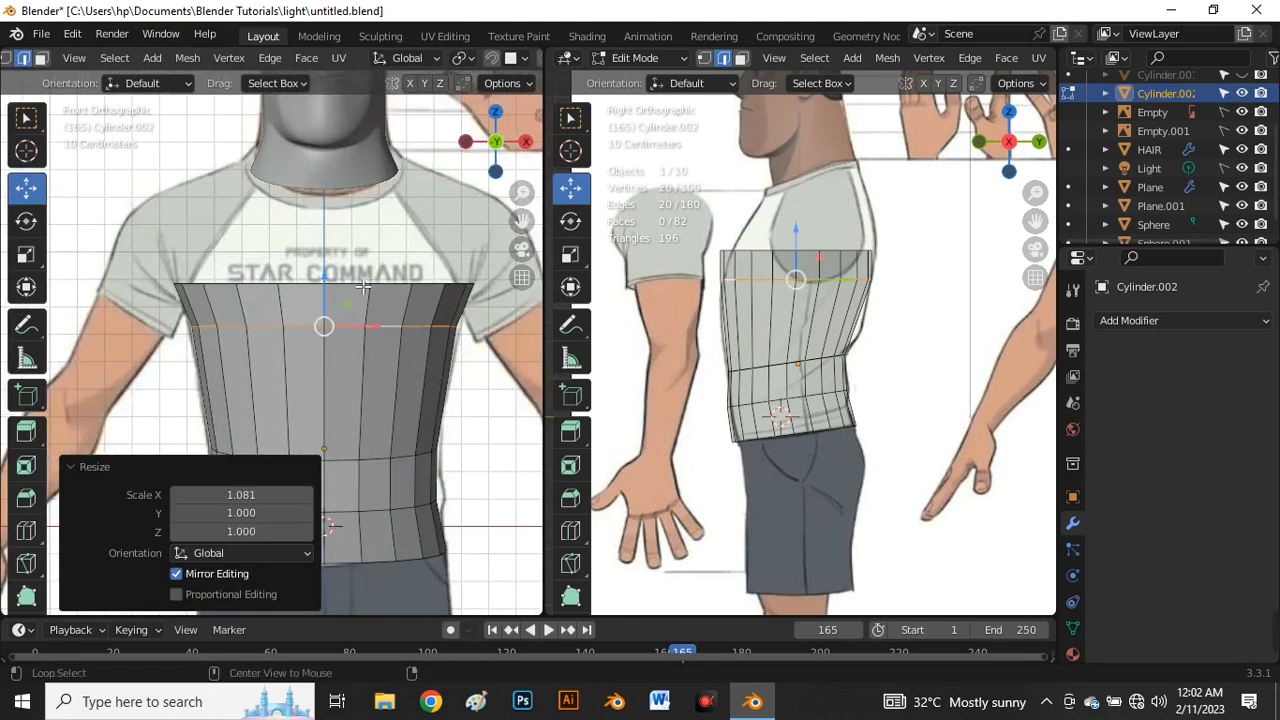
left_click(360, 284, "alt")
scroll(340, 280, "down", 1)
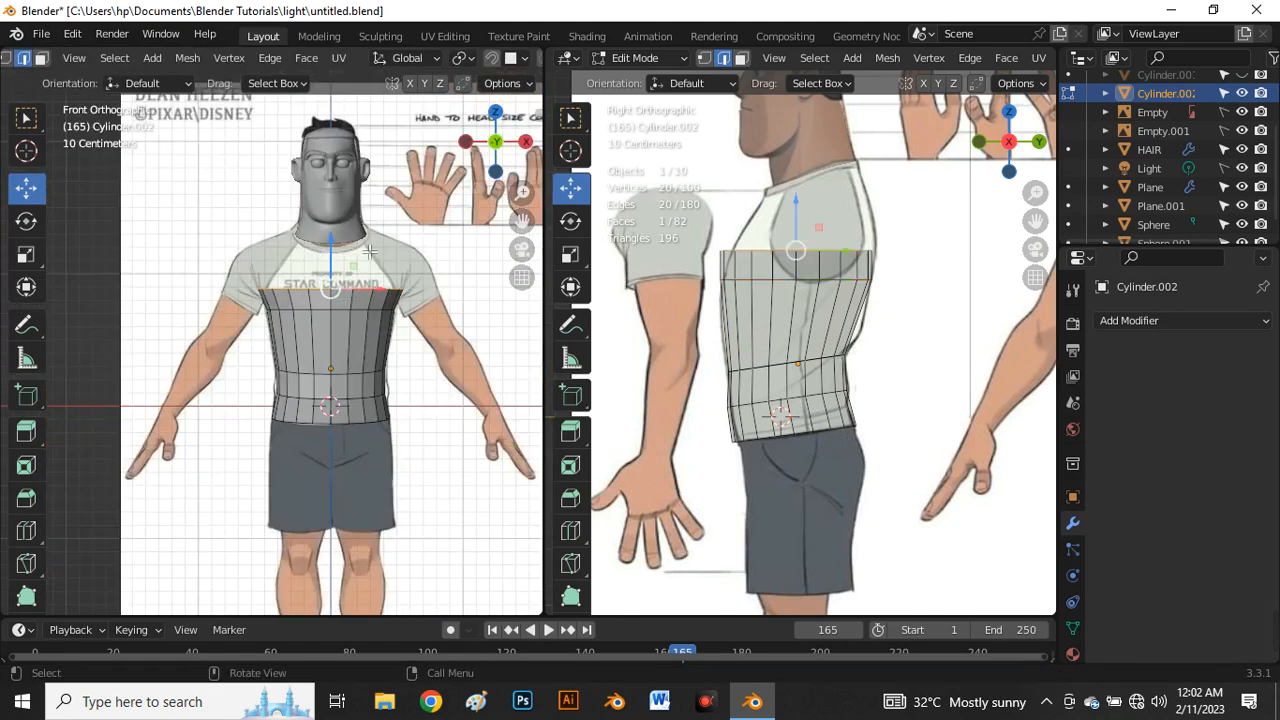
scroll(810, 242, "up", 3)
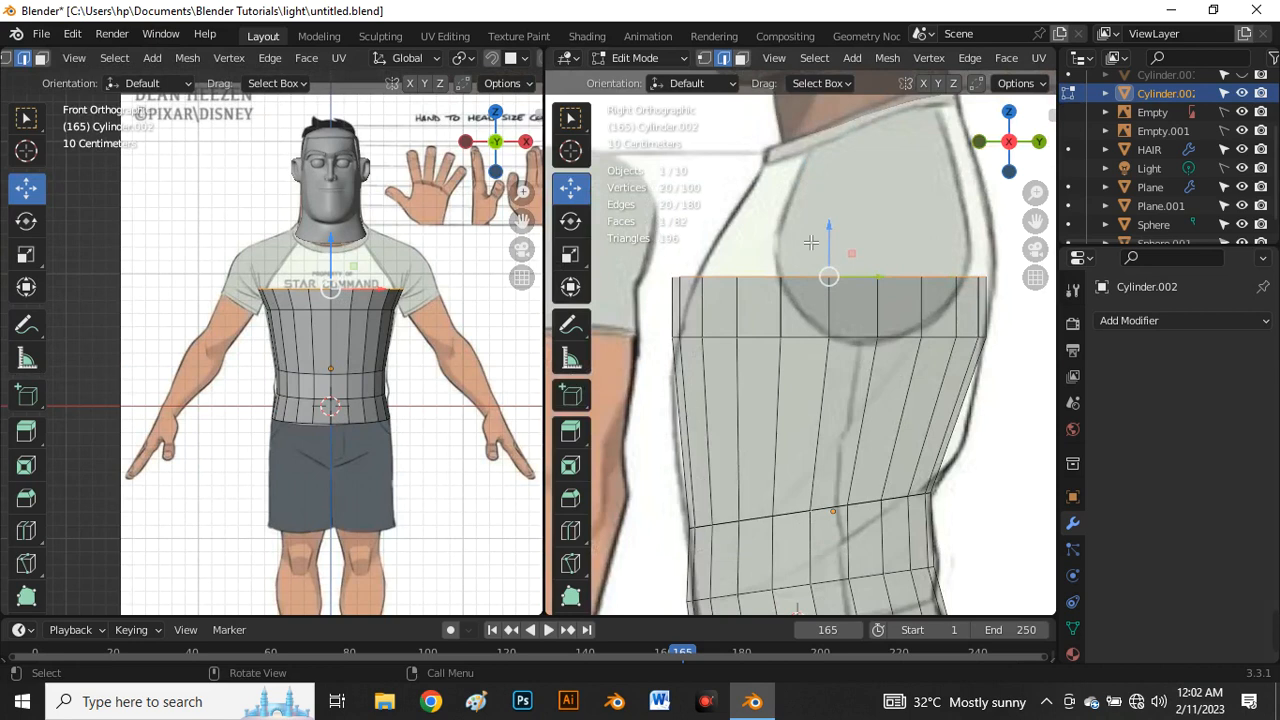
key("s")
key("y")
left_click(923, 319)
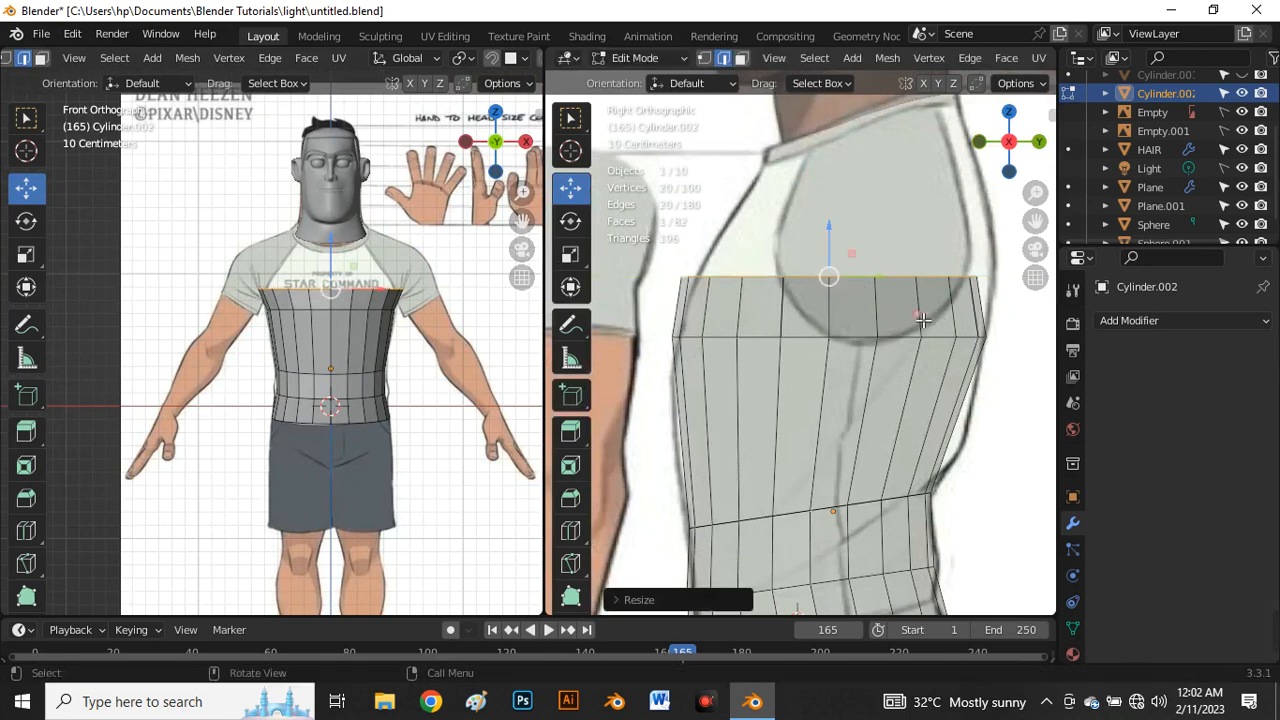
key("g")
key("y")
left_click(908, 284)
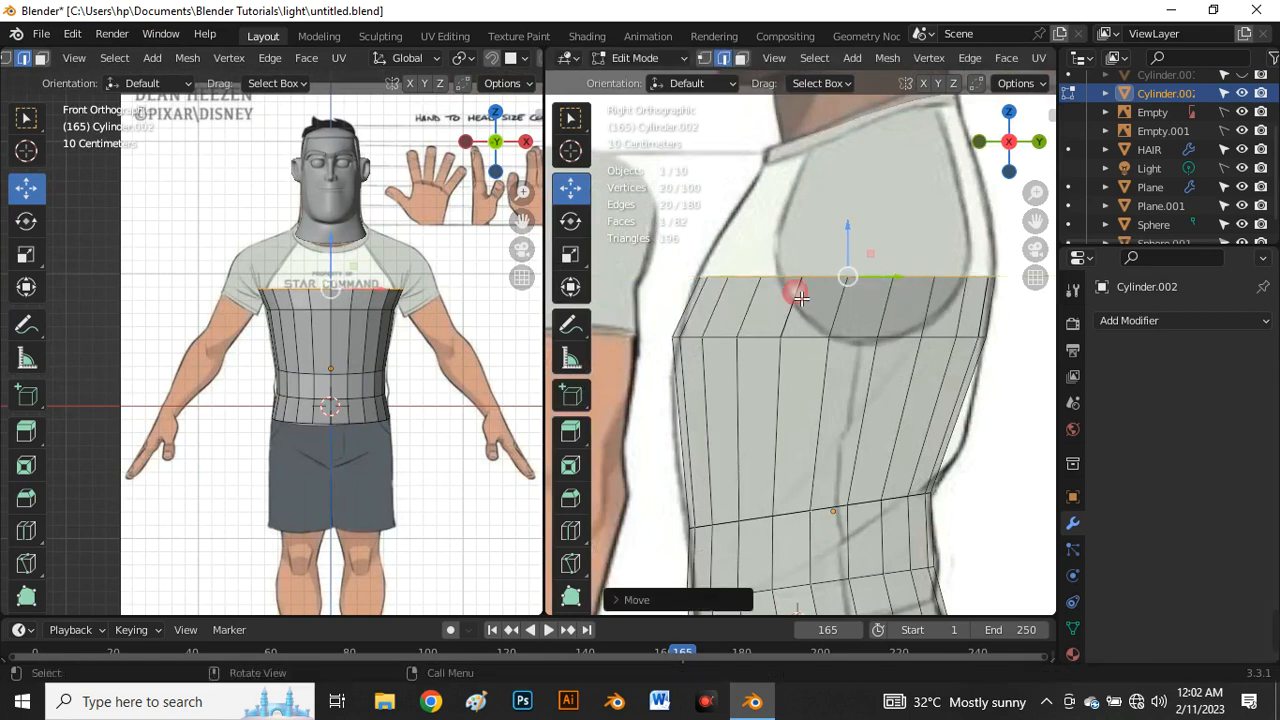
Step: Extrude the torso's top ring upward about 0.177 m and scale it to 1.180 along X to widen the chest
scroll(360, 286, "down", 2)
scroll(338, 290, "up", 2)
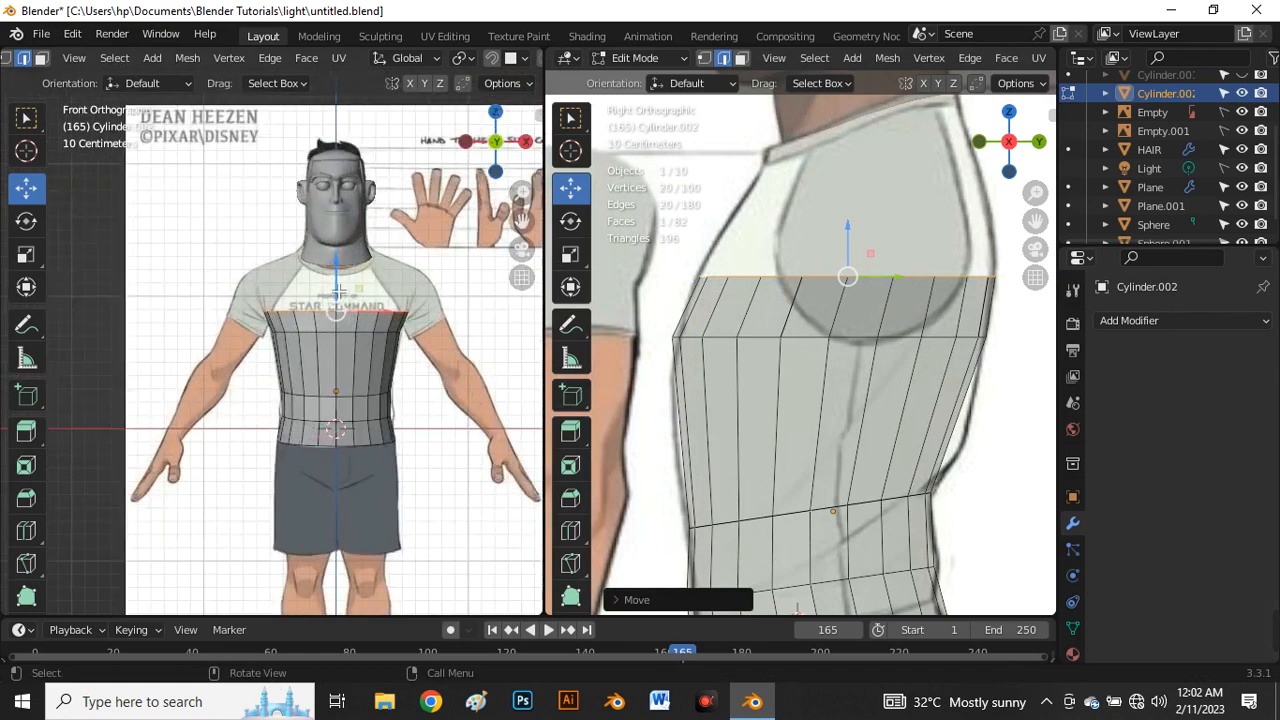
key("e")
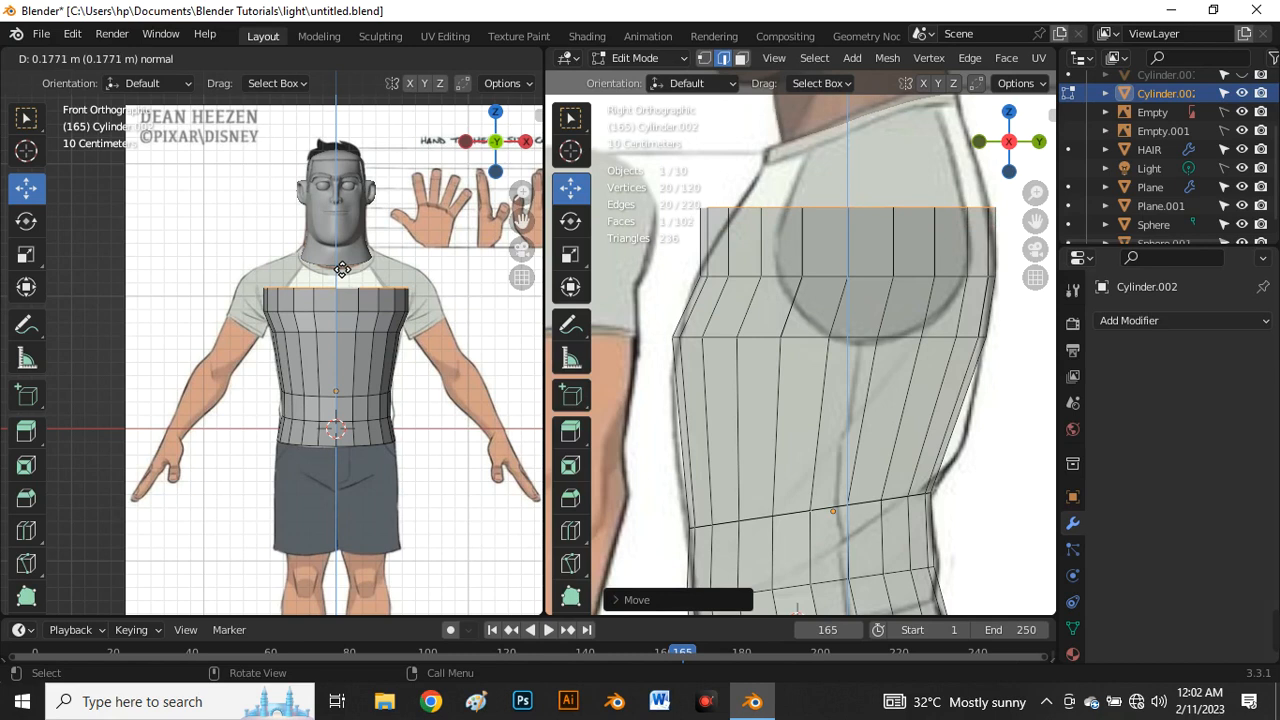
left_click(341, 269)
key("s")
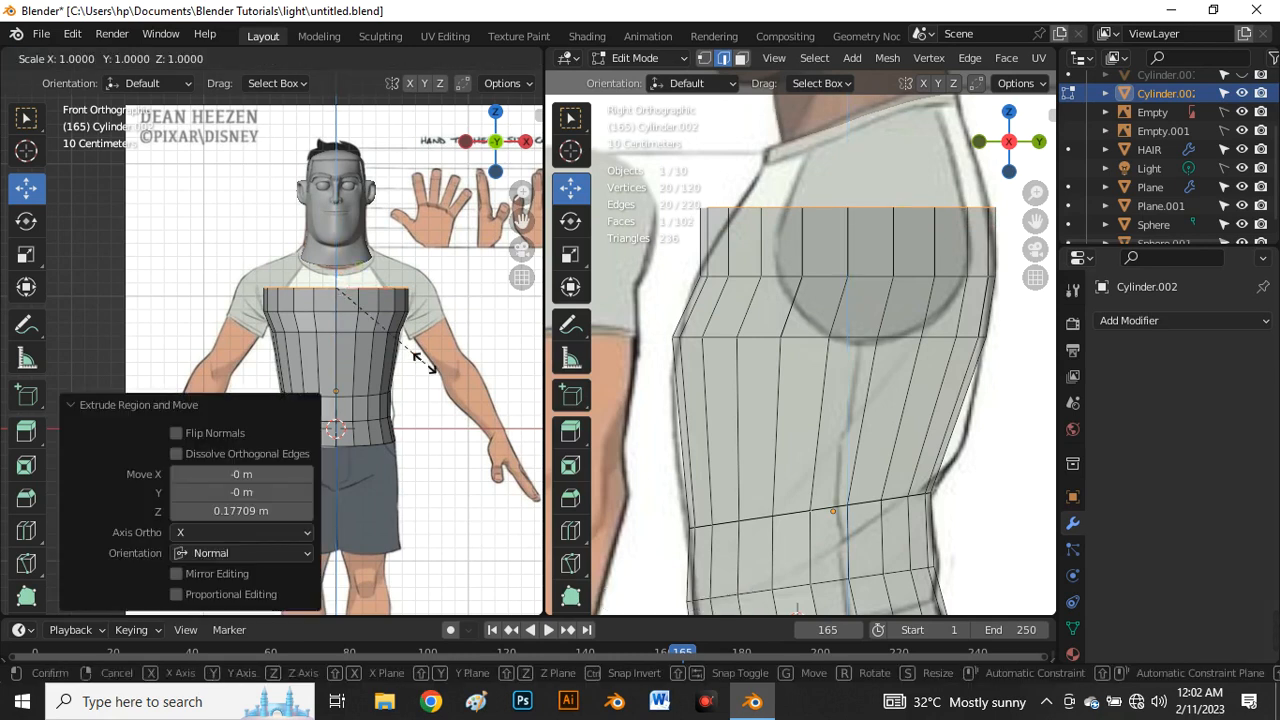
key("x")
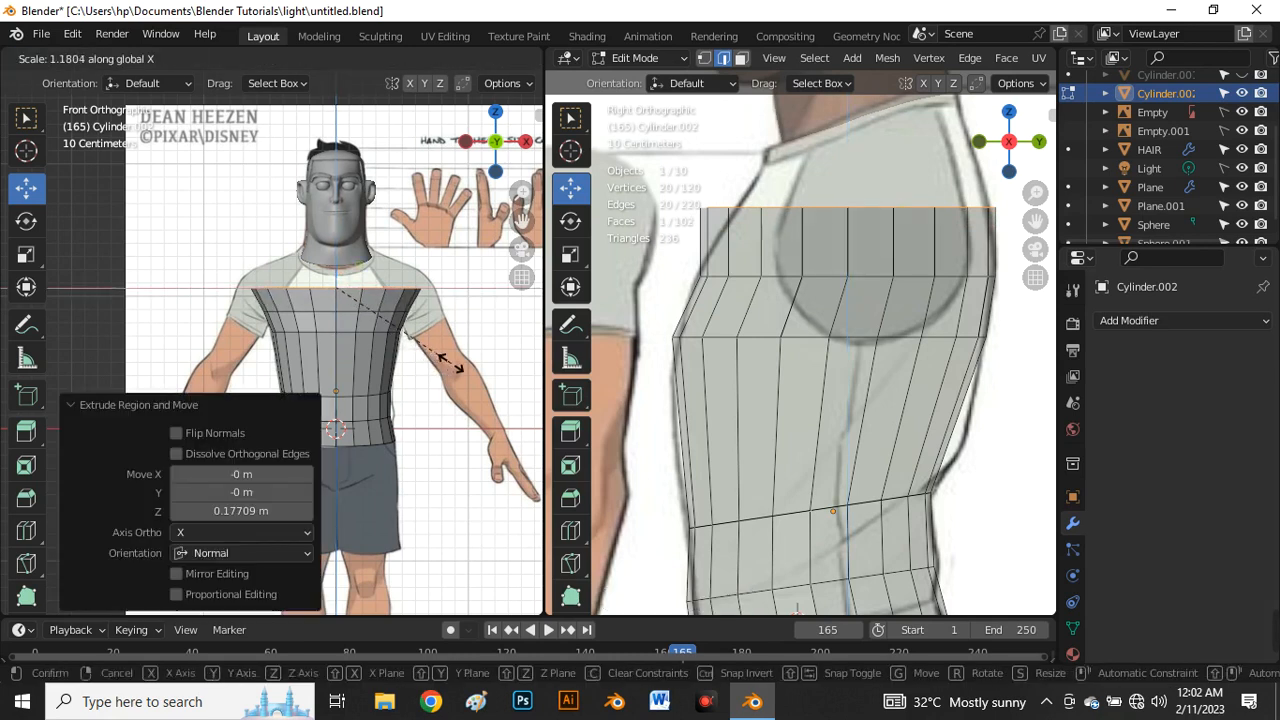
left_click(457, 370)
Step: Narrow the new top ring along Y and move it backward to follow the chest and back outline in the side view
middle_click_drag(777, 301, 753, 344, "shift")
key("s")
key("x")
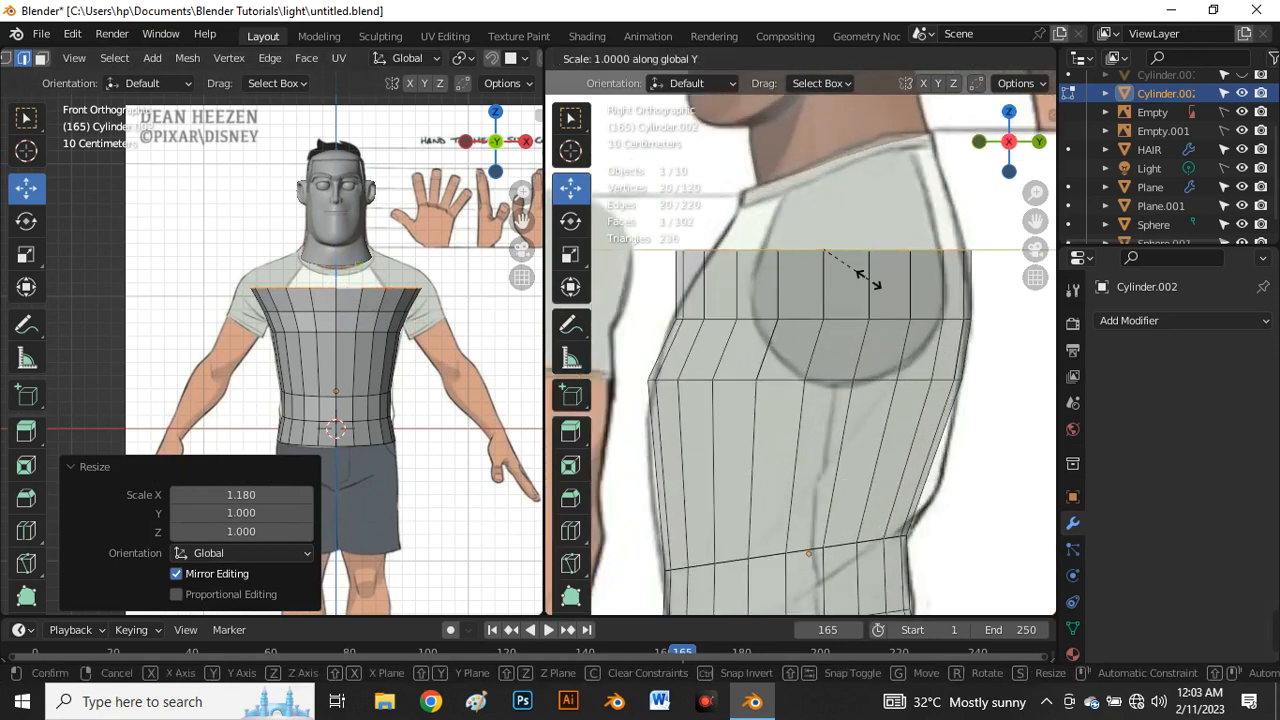
left_click(863, 283)
key("g")
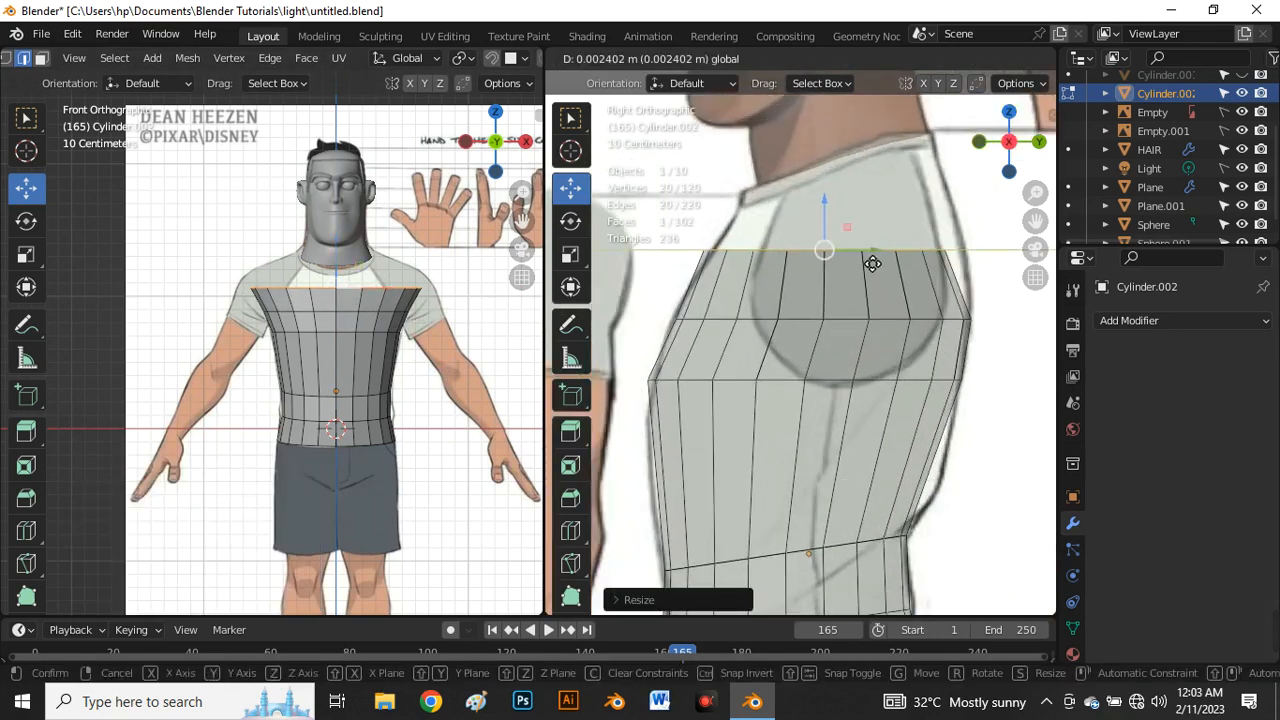
left_click(864, 264)
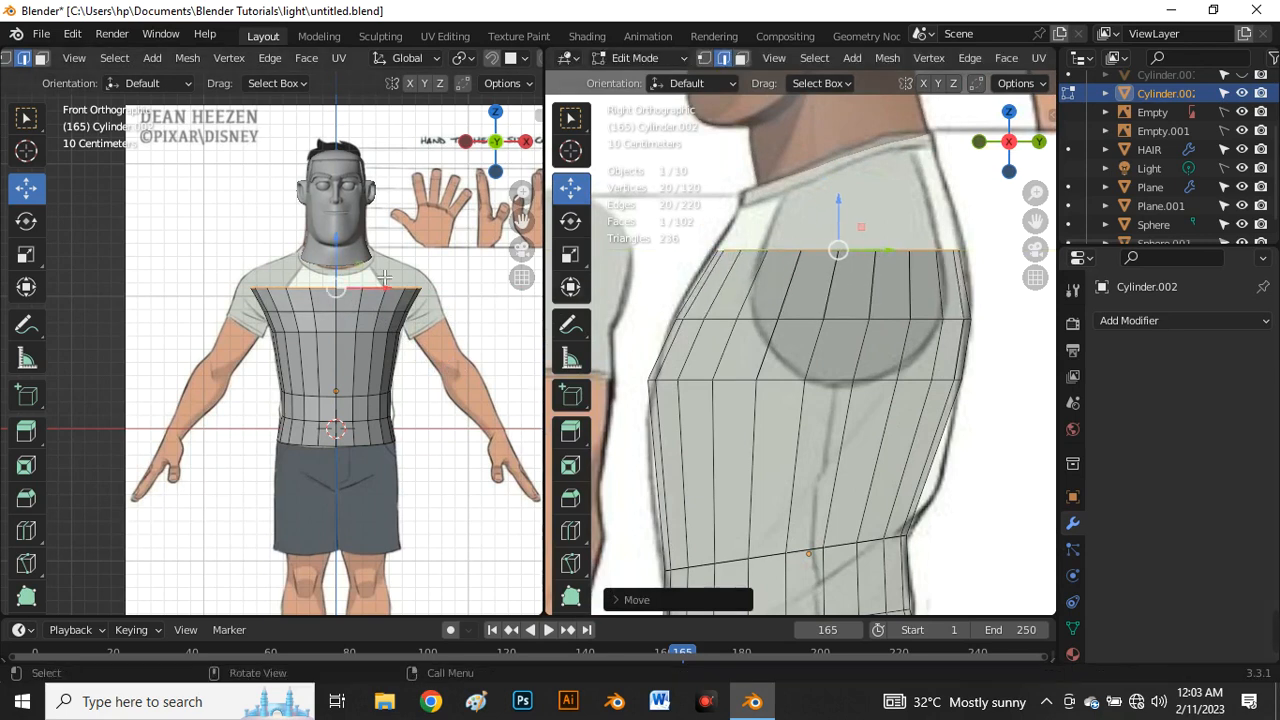
Step: Extrude the top ring upward about 0.197 m to the shoulders and scale it to 0.837 along X
scroll(355, 258, "up", 3)
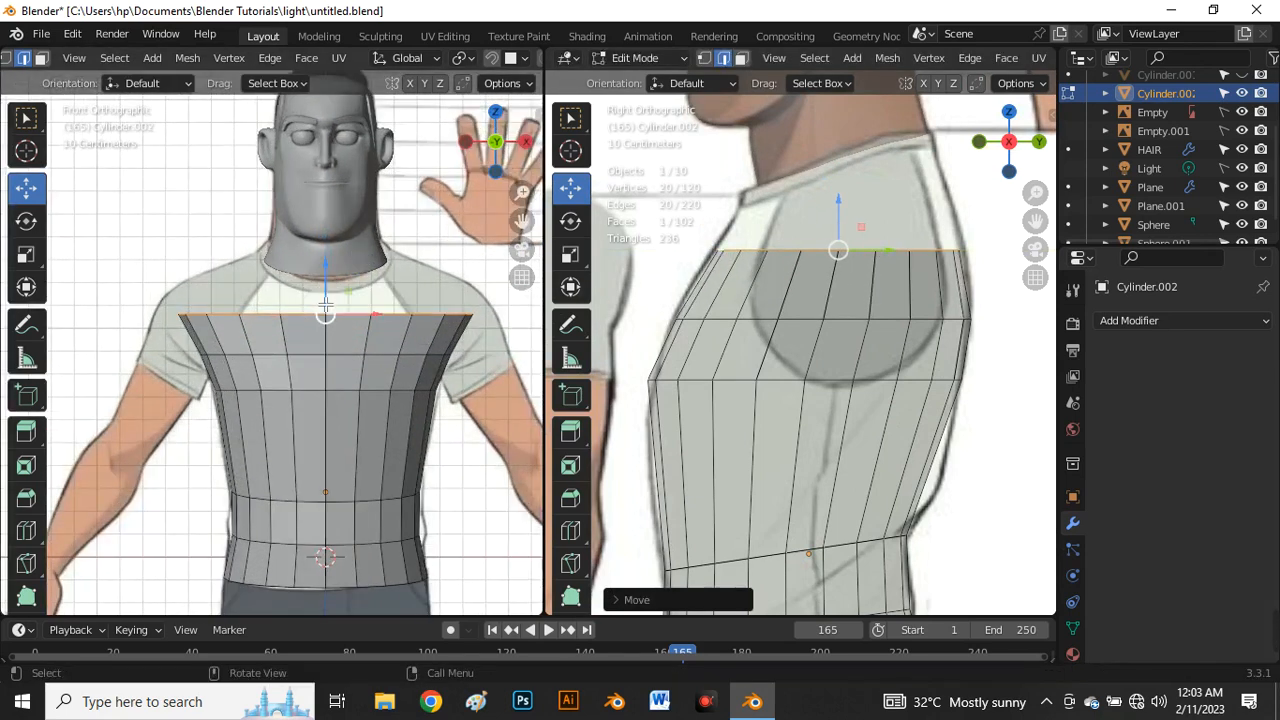
left_click_drag(326, 298, 329, 258)
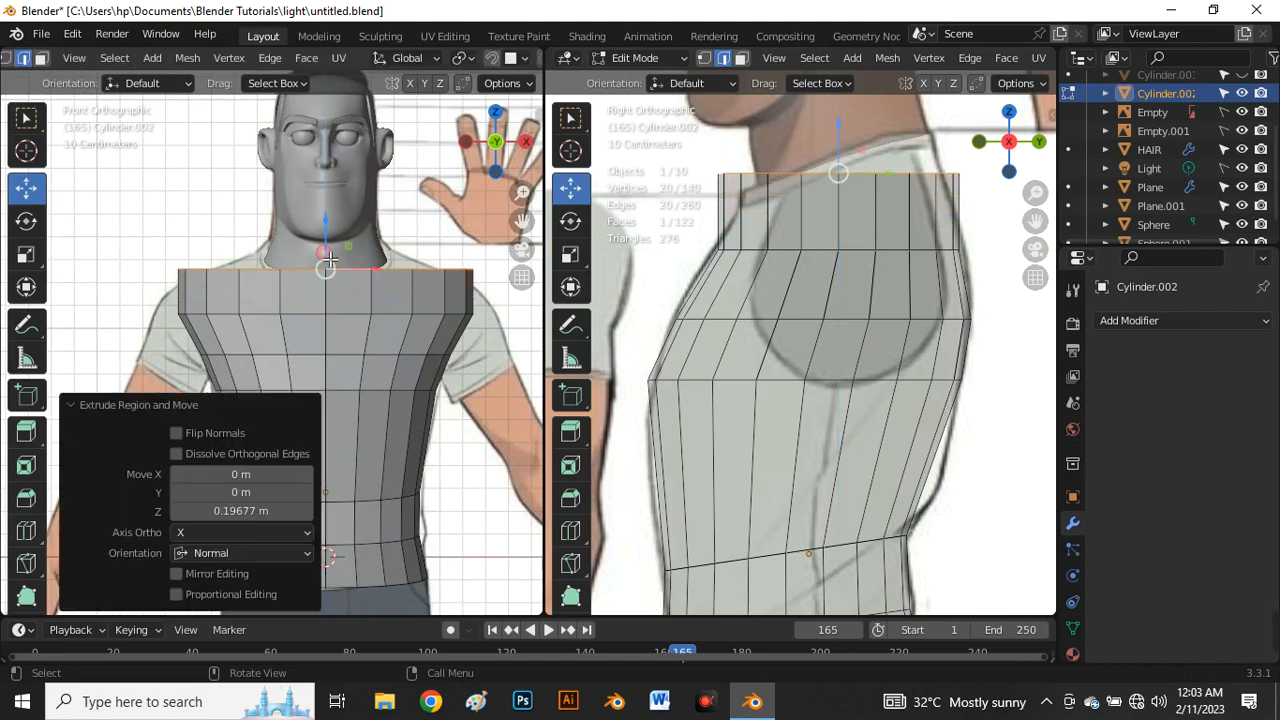
scroll(325, 269, "down", 1)
key("s")
key("x")
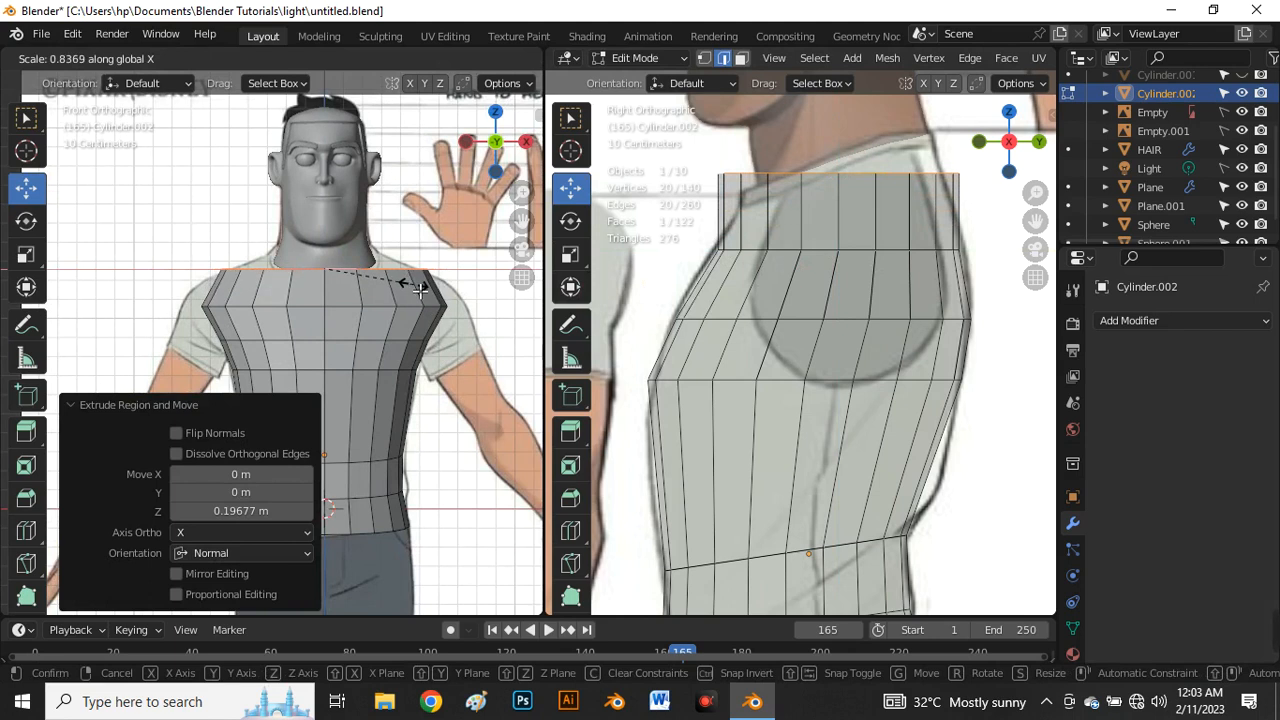
left_click(419, 289)
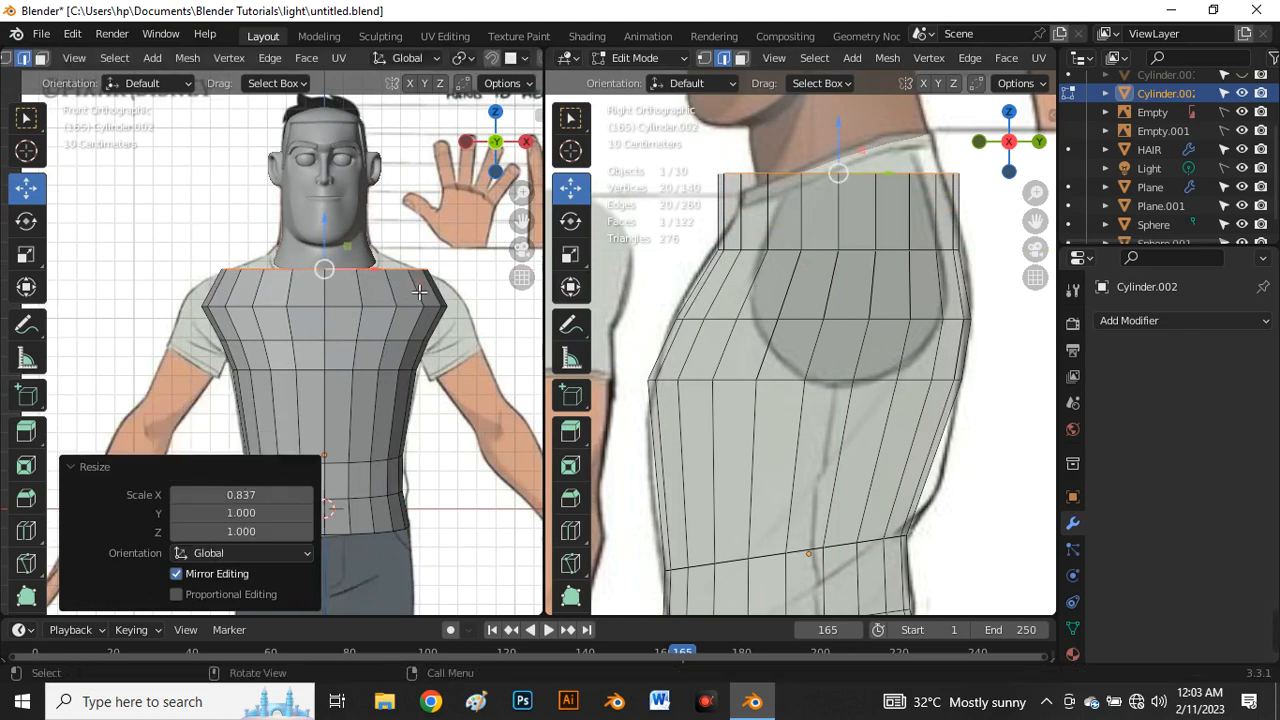
Step: Scale the loop just below the shoulder ring to 0.909 along X to soften the upper chest's flare
left_click(344, 310, "alt")
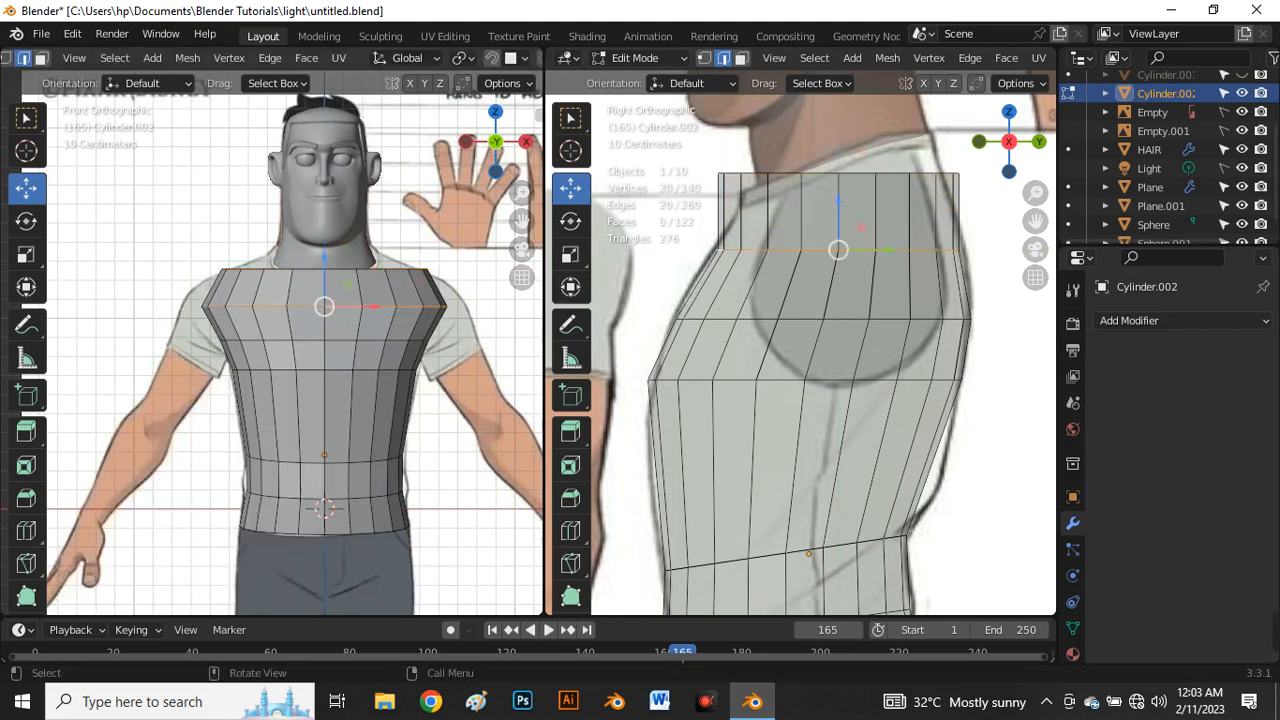
key("s")
key("x")
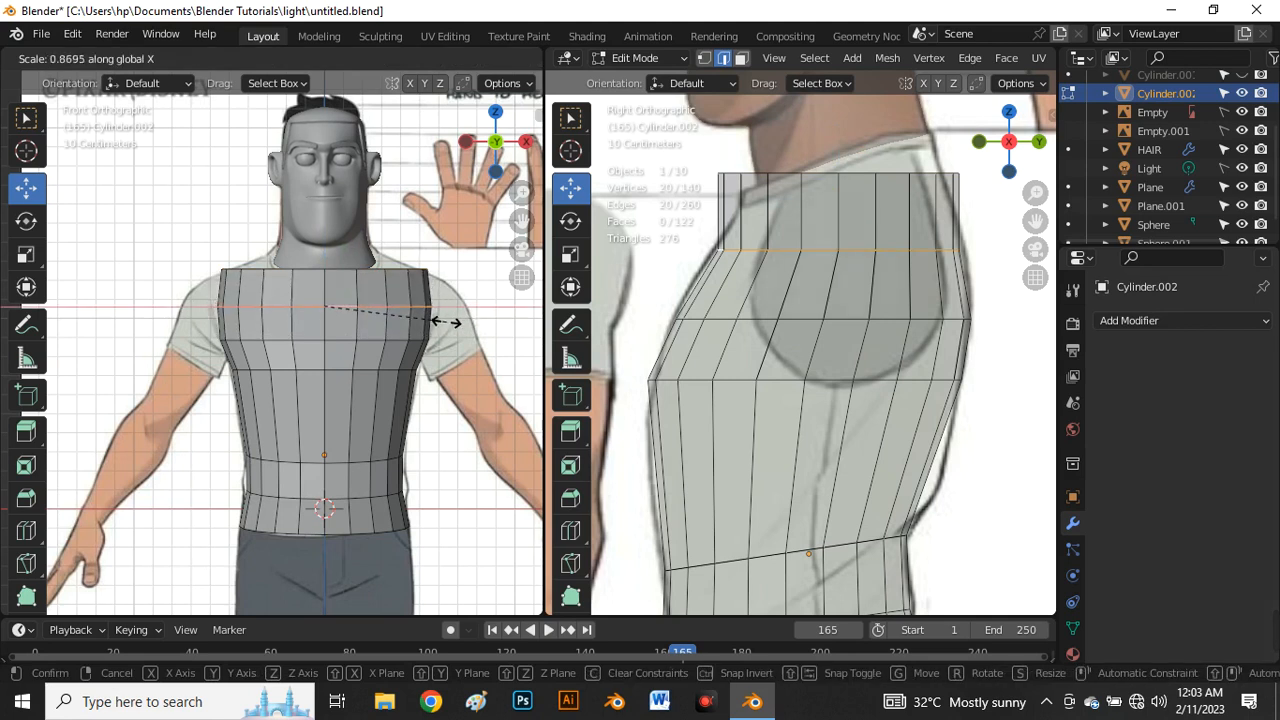
left_click(445, 322)
scroll(425, 345, "down", 1)
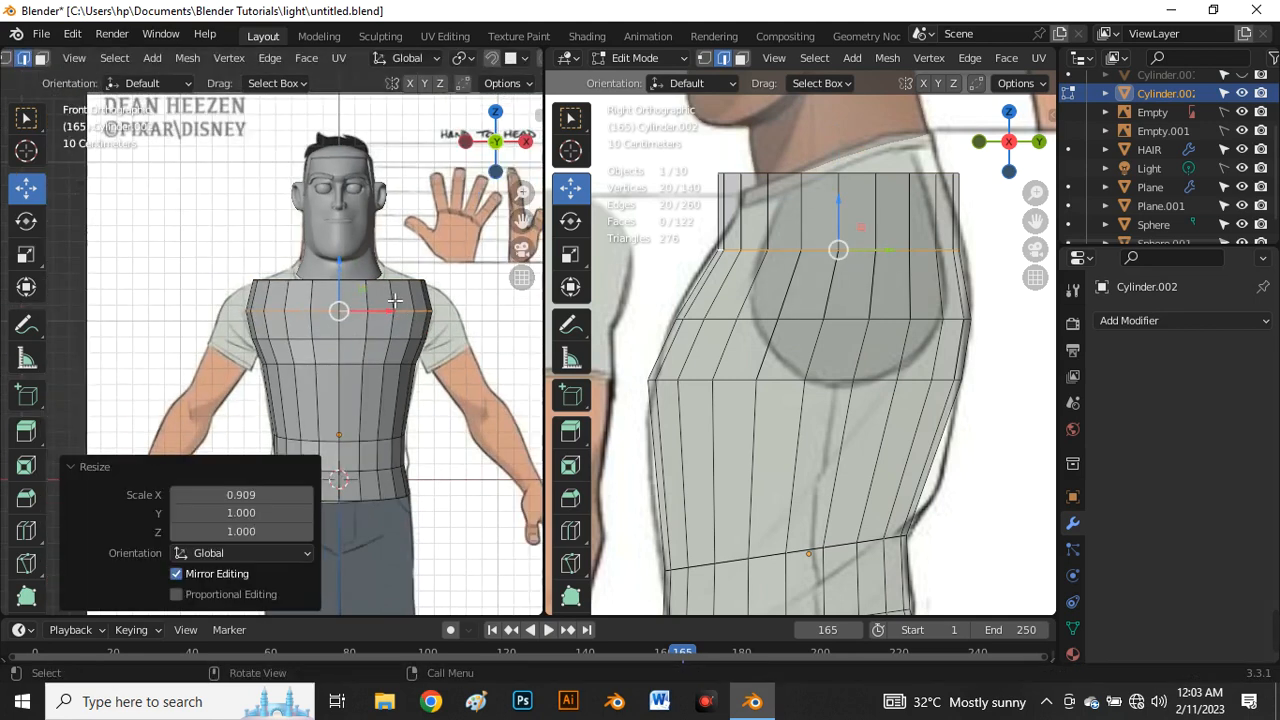
Step: Narrow the top shoulder ring along Y and rotate it to match the sloping collar line in the side view
left_click(390, 282, "alt")
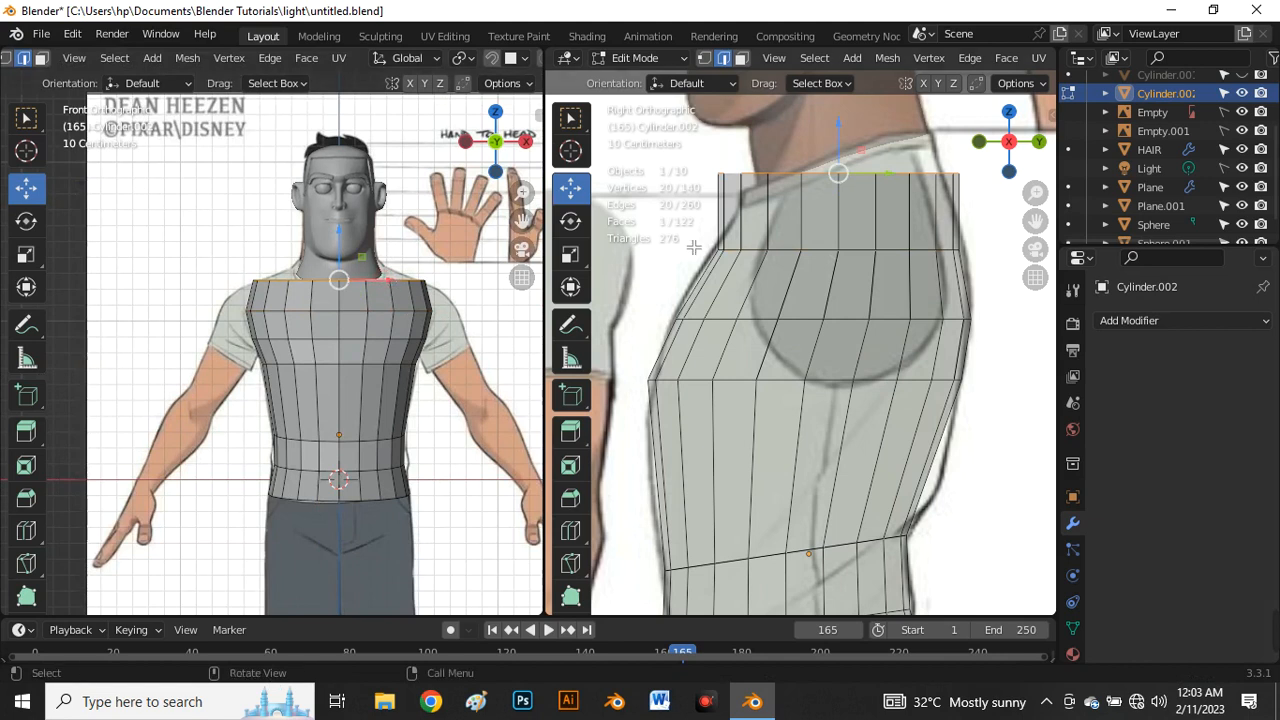
key("s")
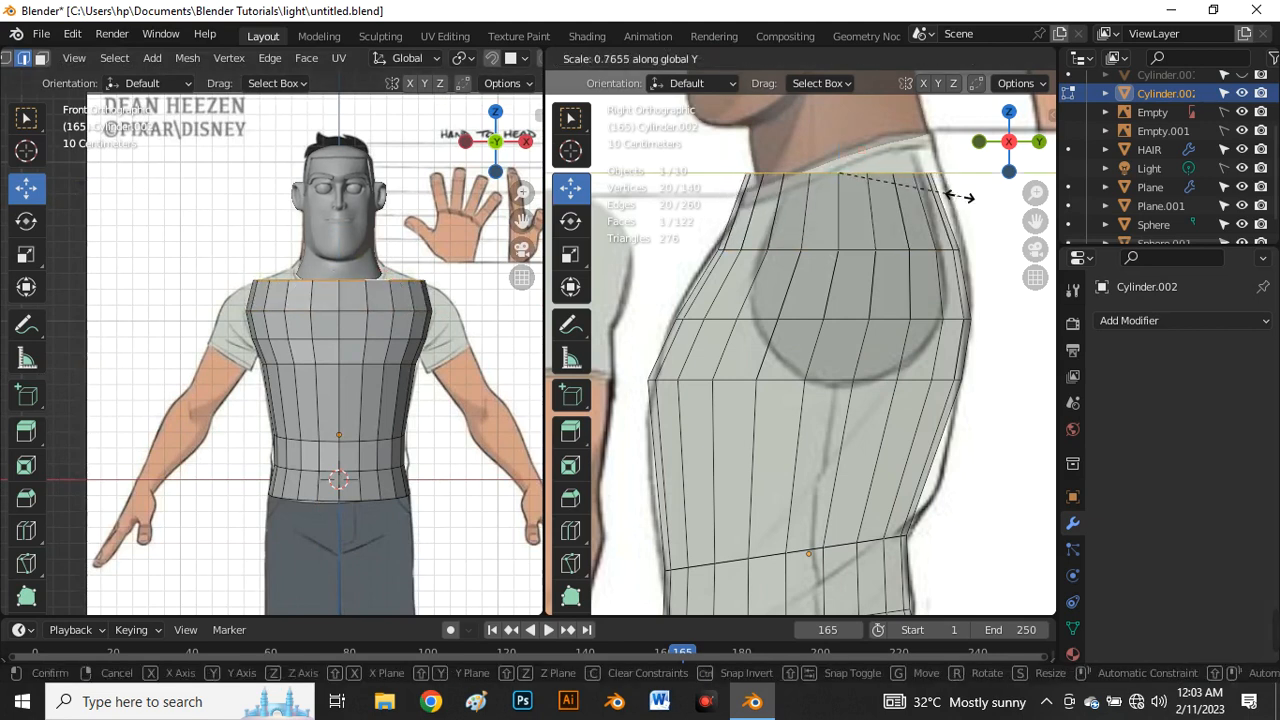
left_click(951, 203)
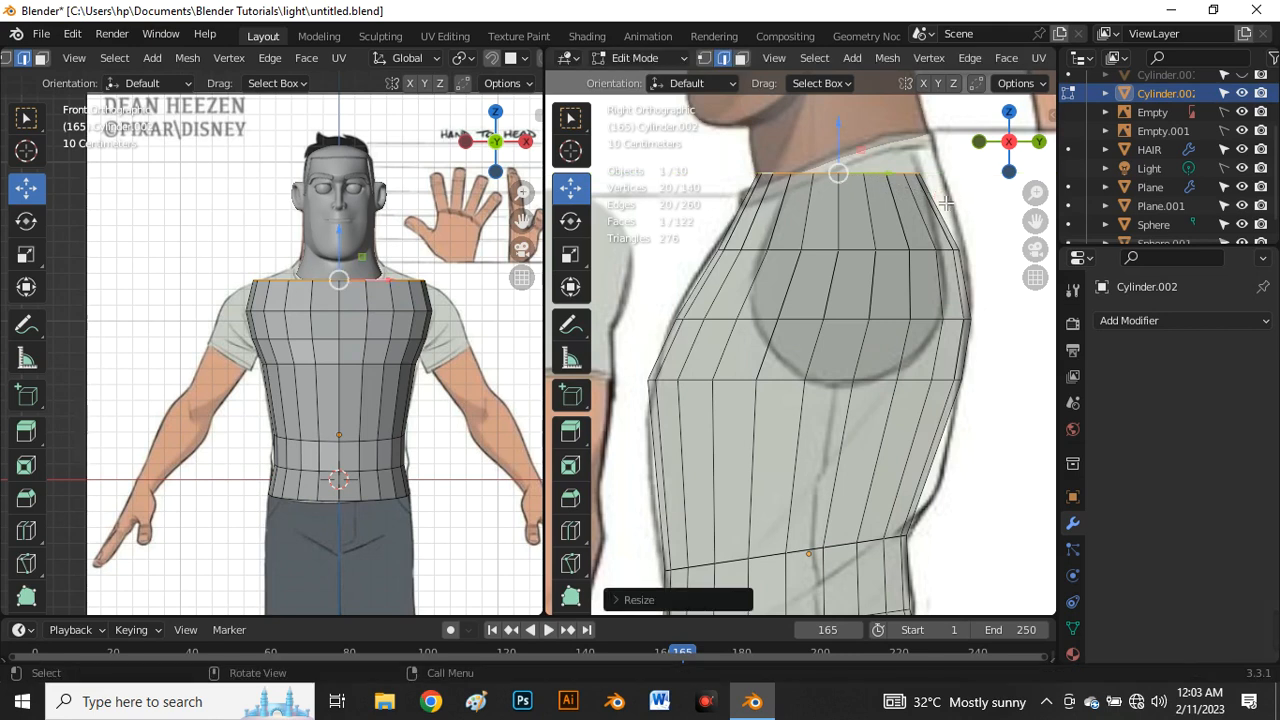
key("r")
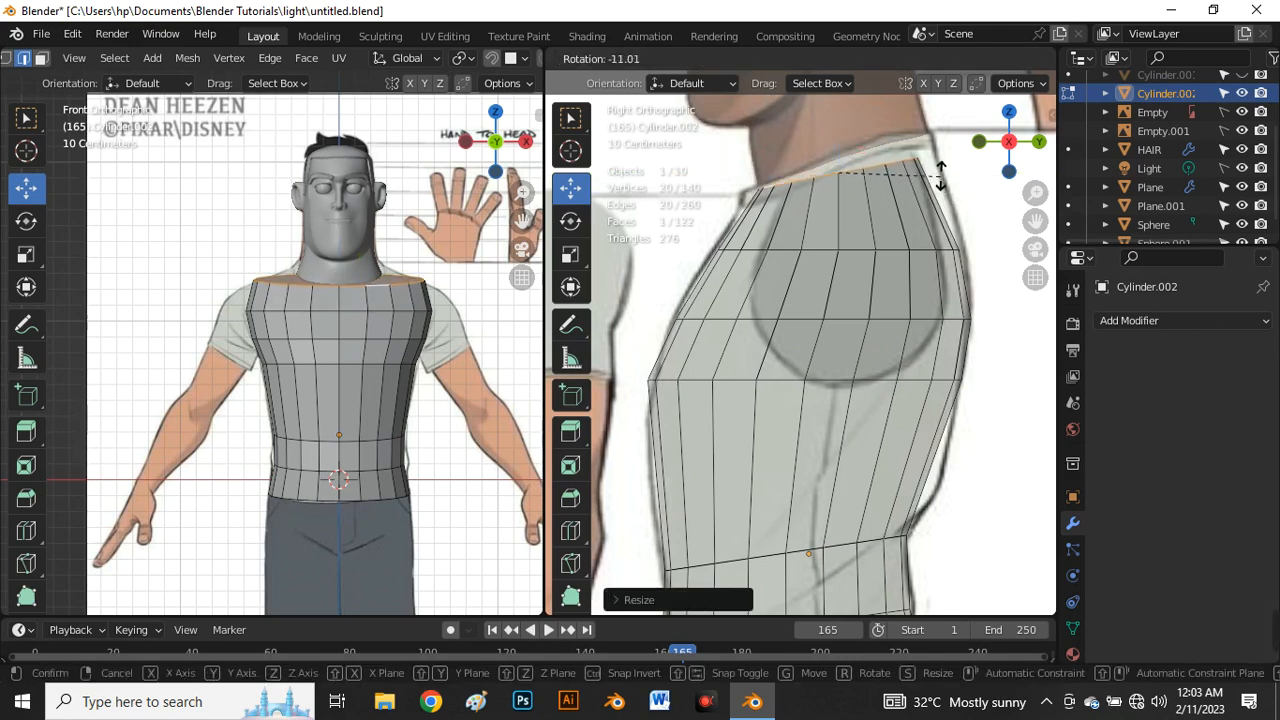
left_click(942, 175)
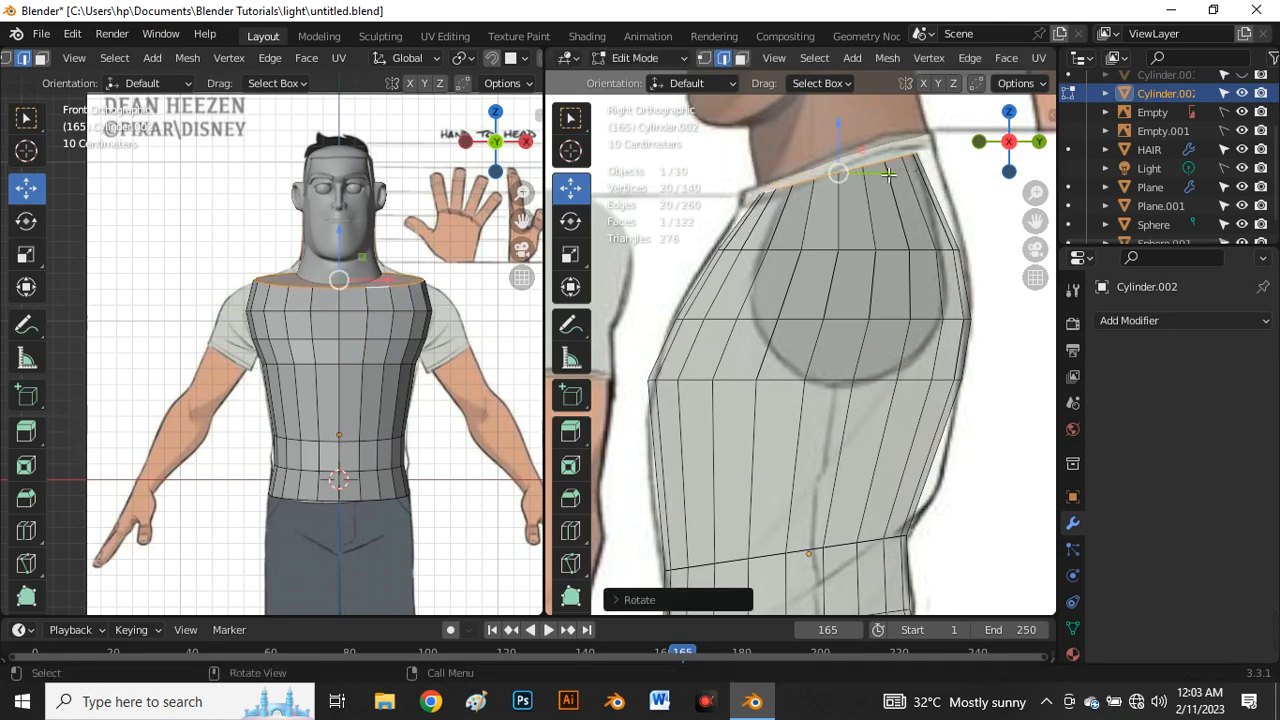
Step: Move the tilted top ring slightly backward along Y and enlarge it a little to fit the shirt's collar line
left_click_drag(890, 175, 904, 177)
key("s")
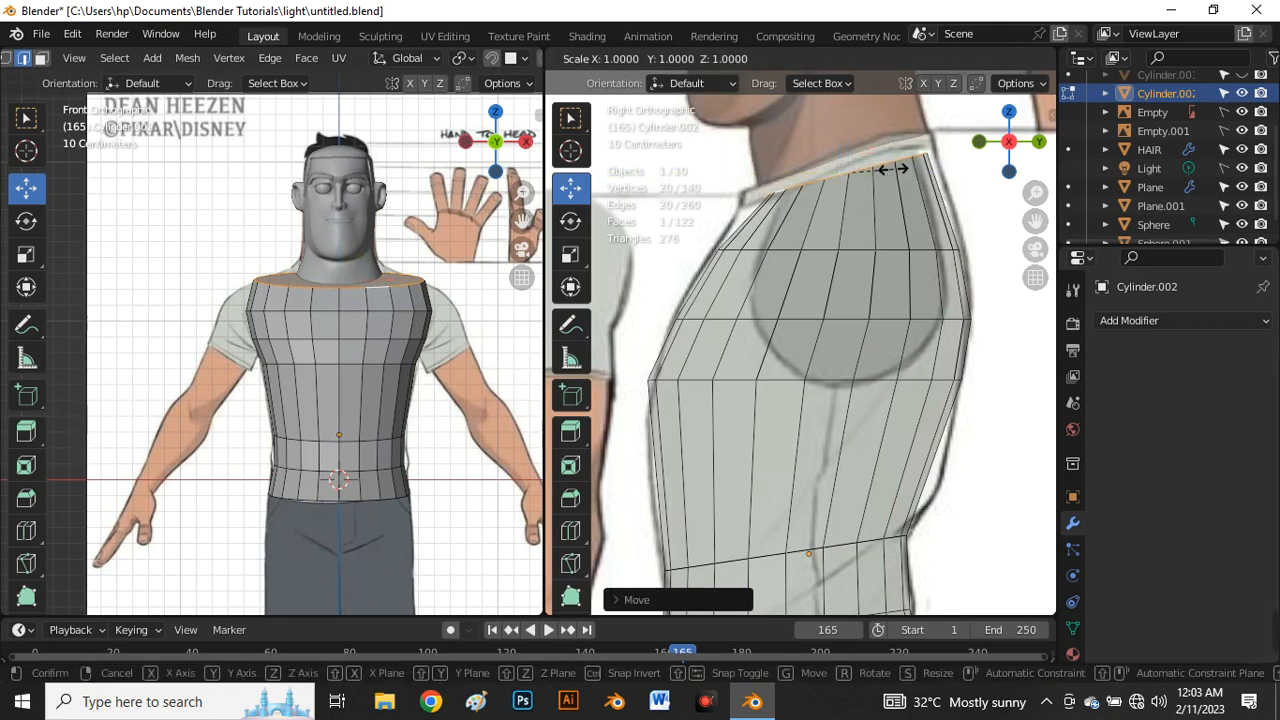
left_click(905, 174)
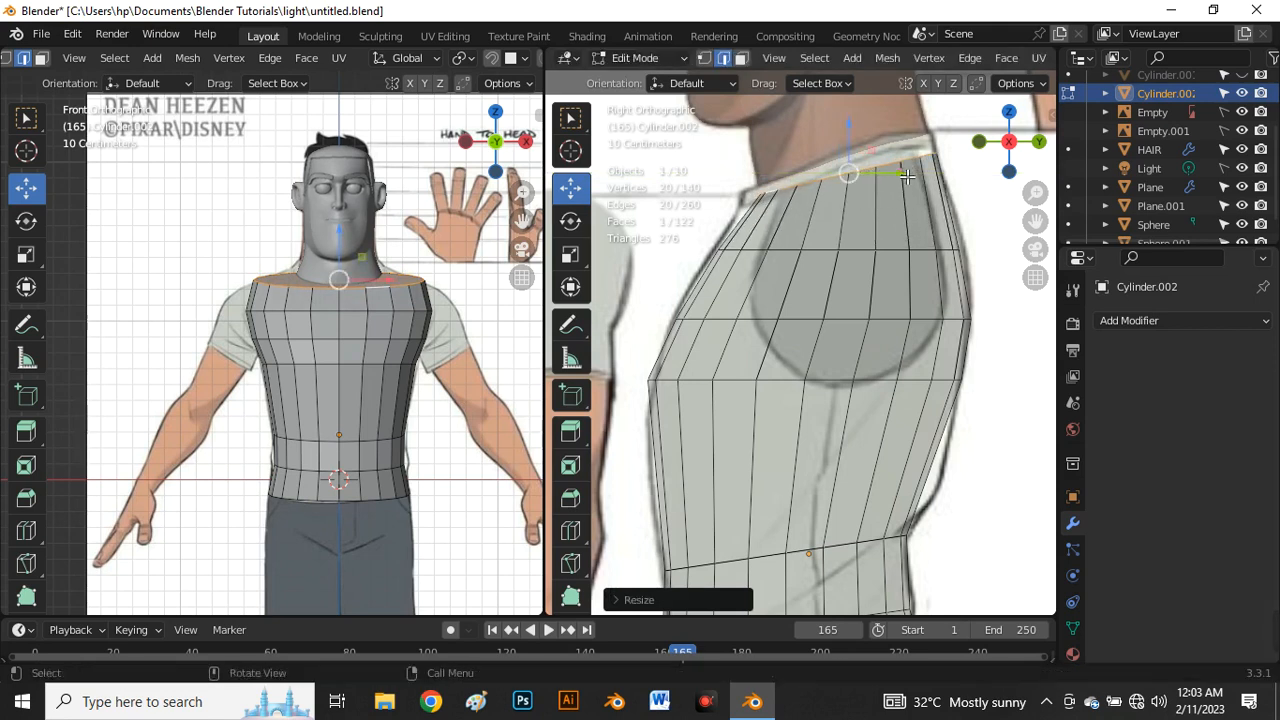
scroll(857, 250, "down", 2)
scroll(857, 250, "down", 3)
scroll(805, 212, "up", 3)
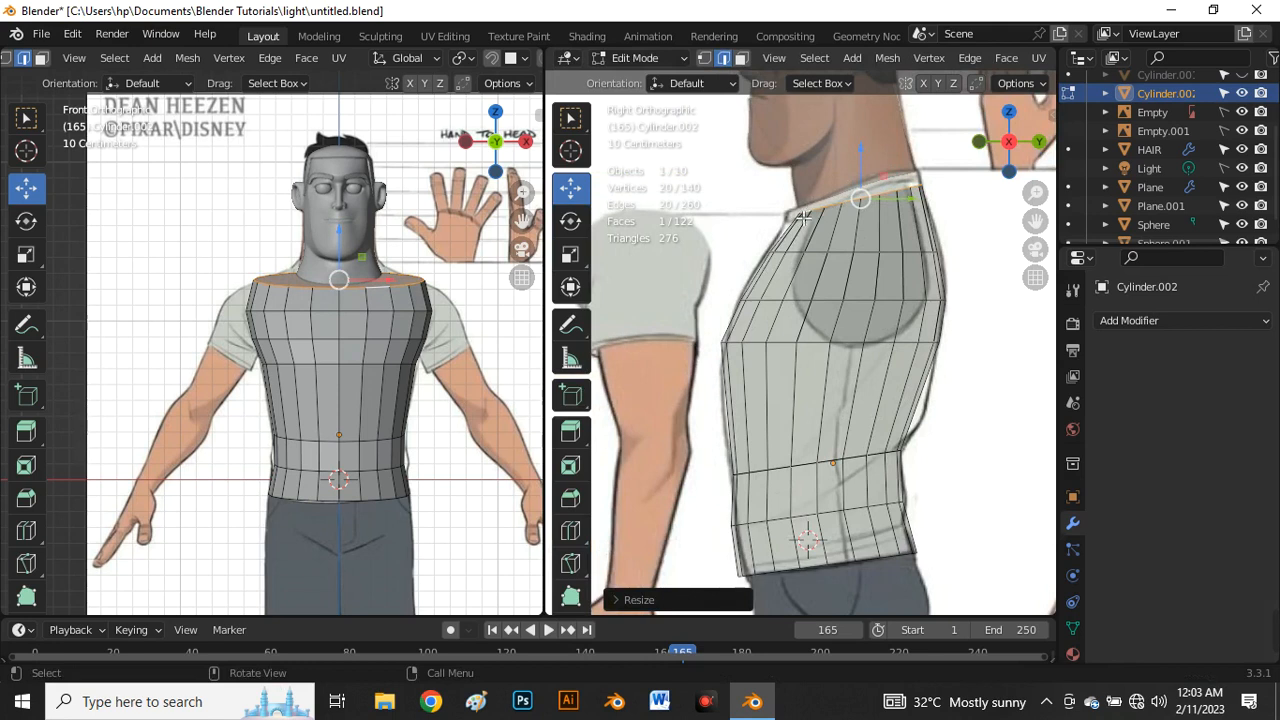
Step: Add a centred edge loop between the chest and waist loops and move it slightly forward along Y to fit the belly outline
key("ctrl+r")
left_click(814, 431)
right_click(810, 430)
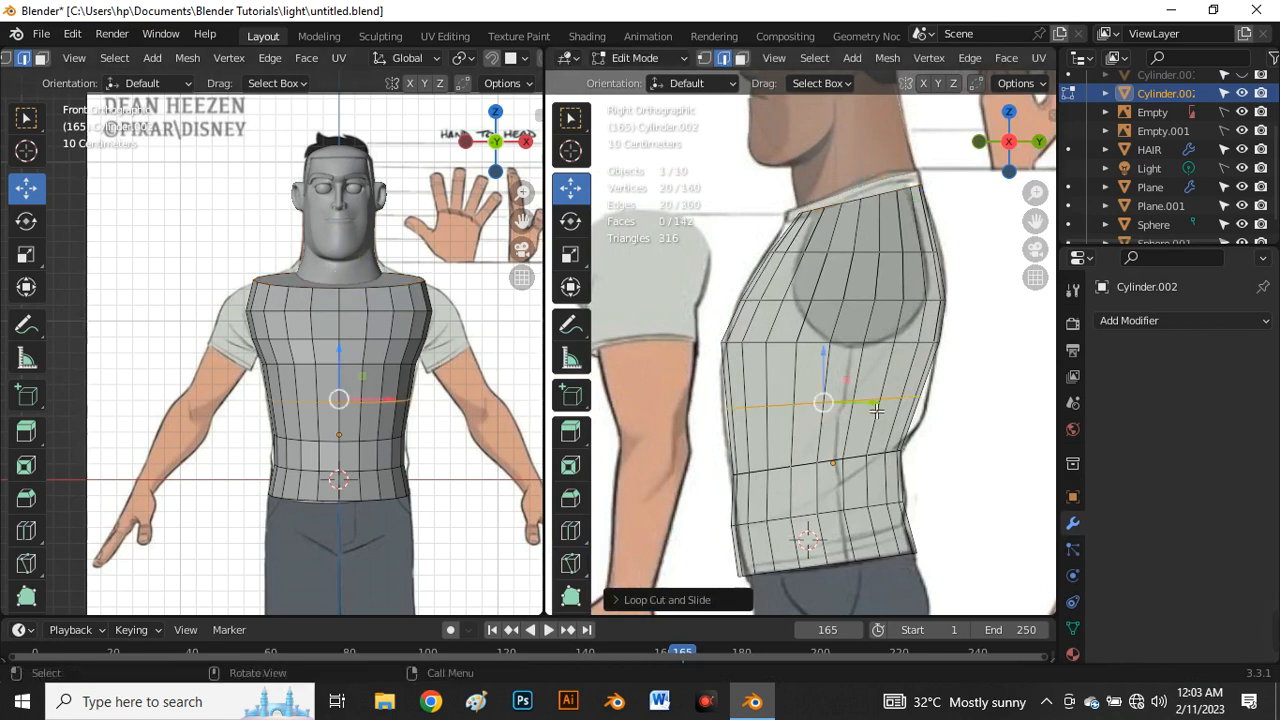
key("g")
key("y")
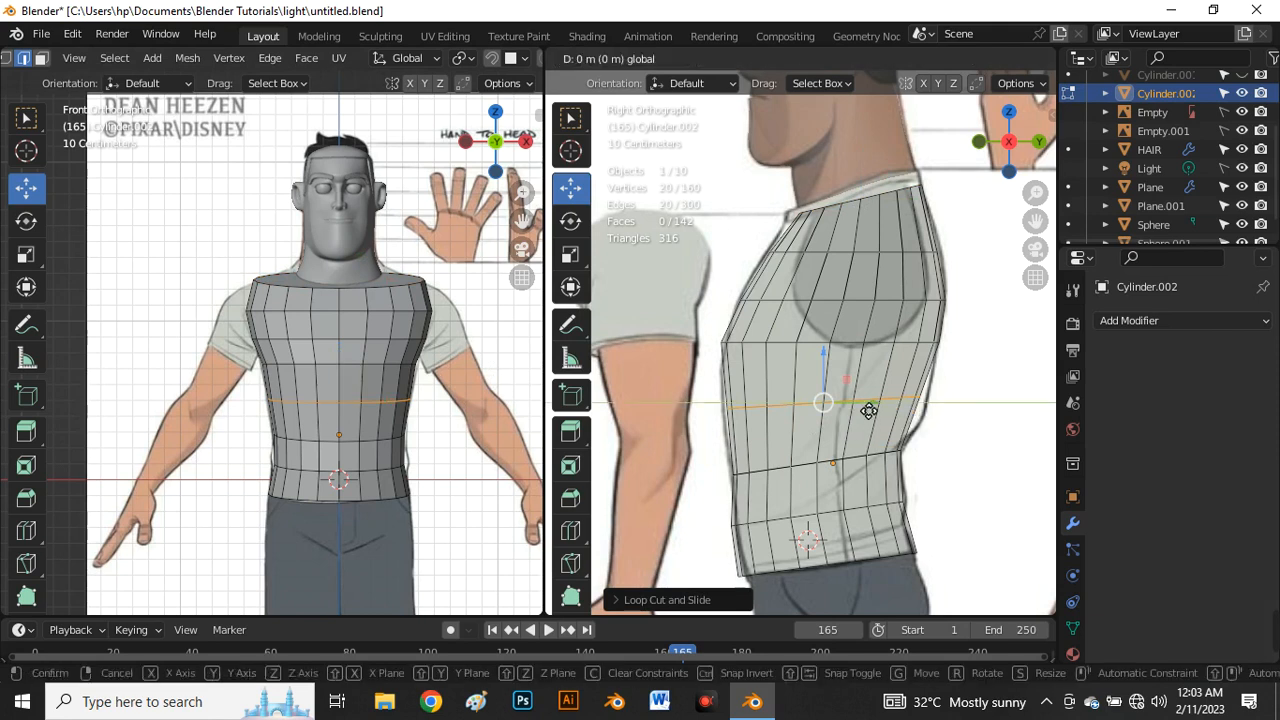
left_click(858, 407)
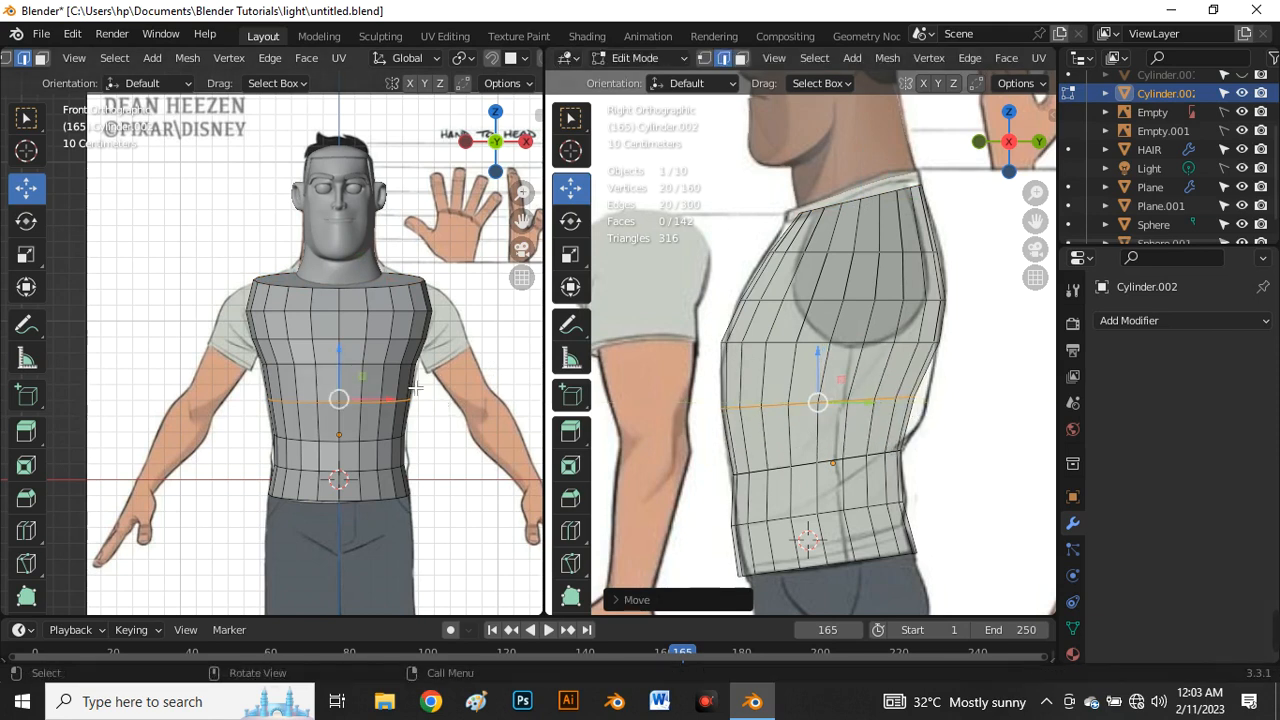
Step: Extrude the torso's top face about 0.135 m up toward the neck
left_click(449, 432)
scroll(405, 380, "down", 2)
scroll(370, 370, "up", 4)
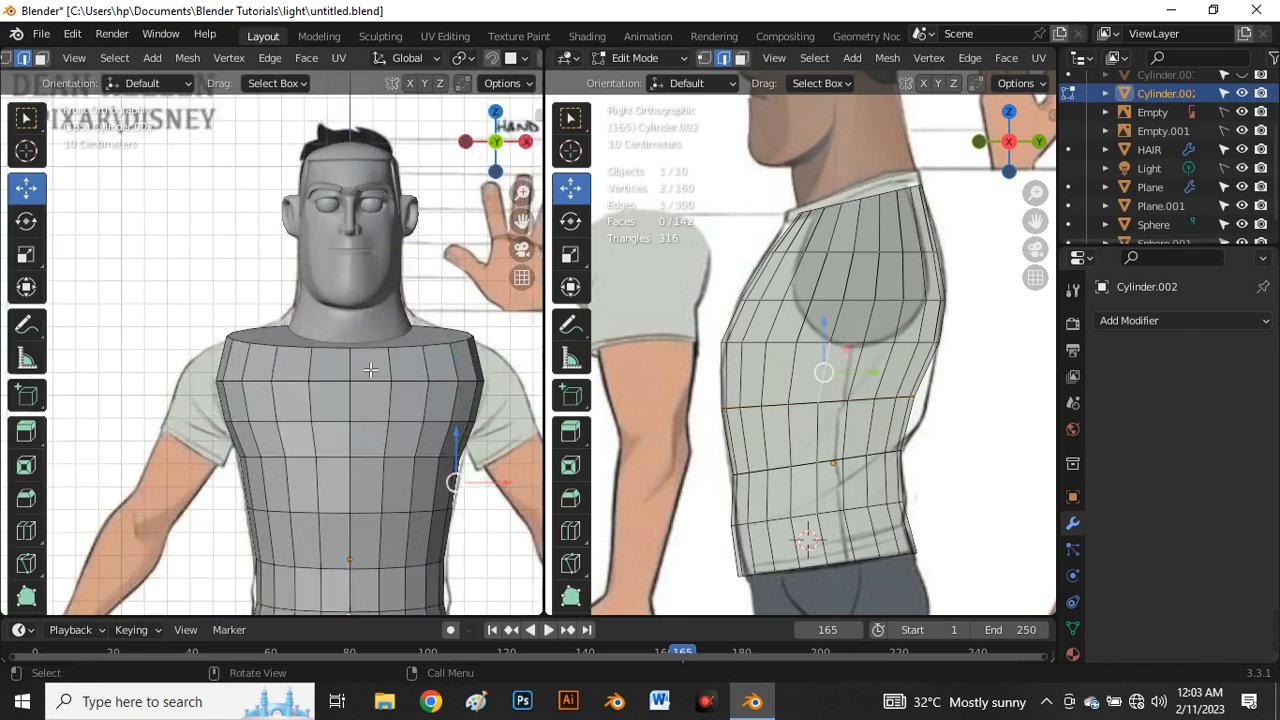
left_click(368, 344, "alt")
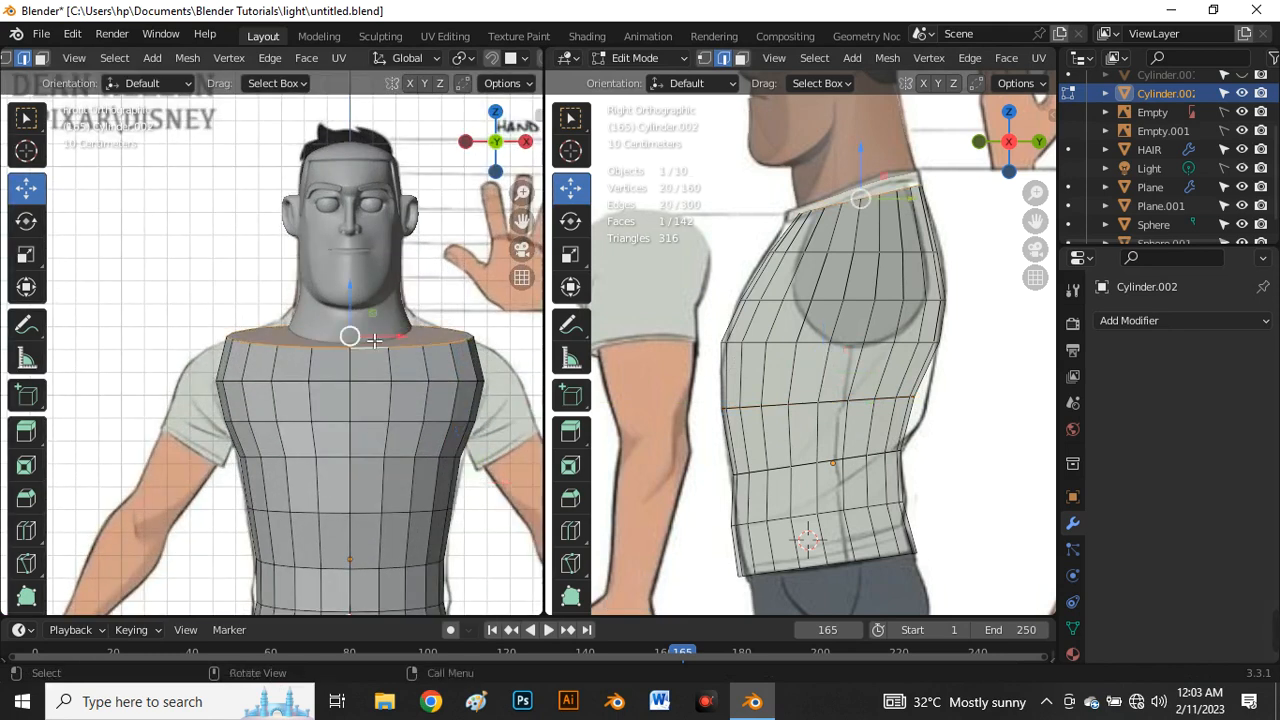
key("3")
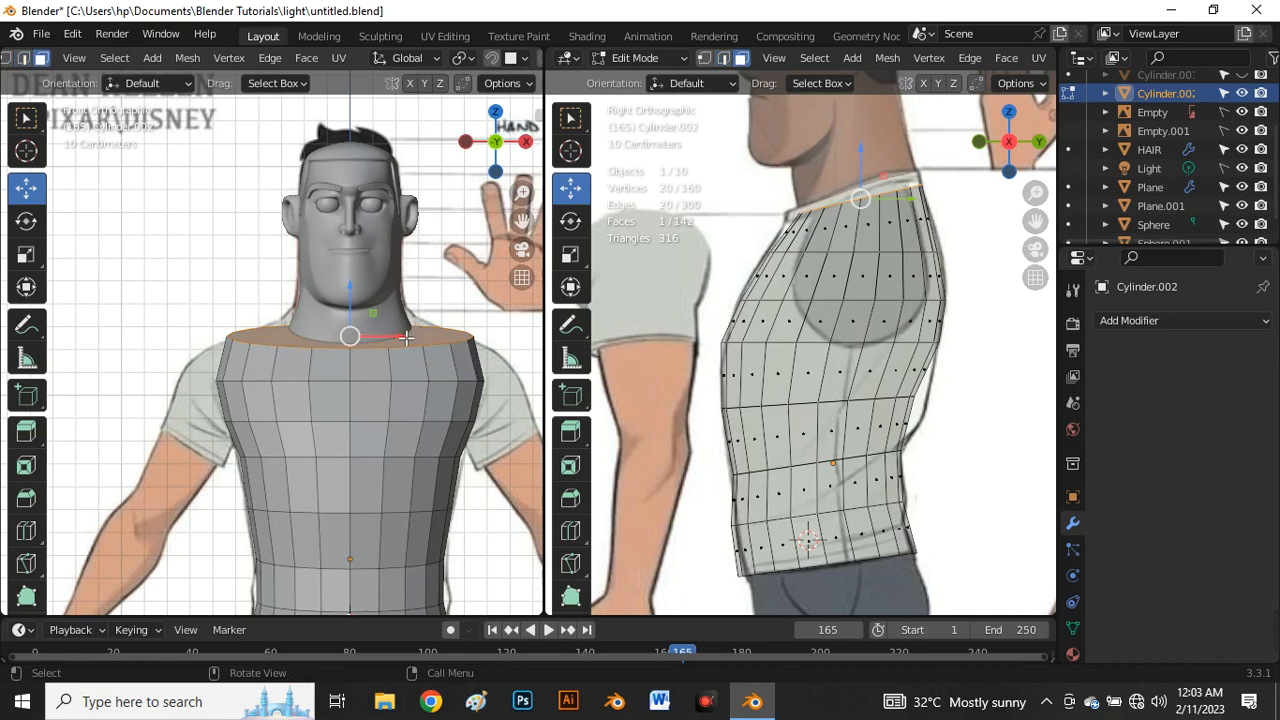
scroll(405, 347, "down", 1)
scroll(409, 327, "up", 1)
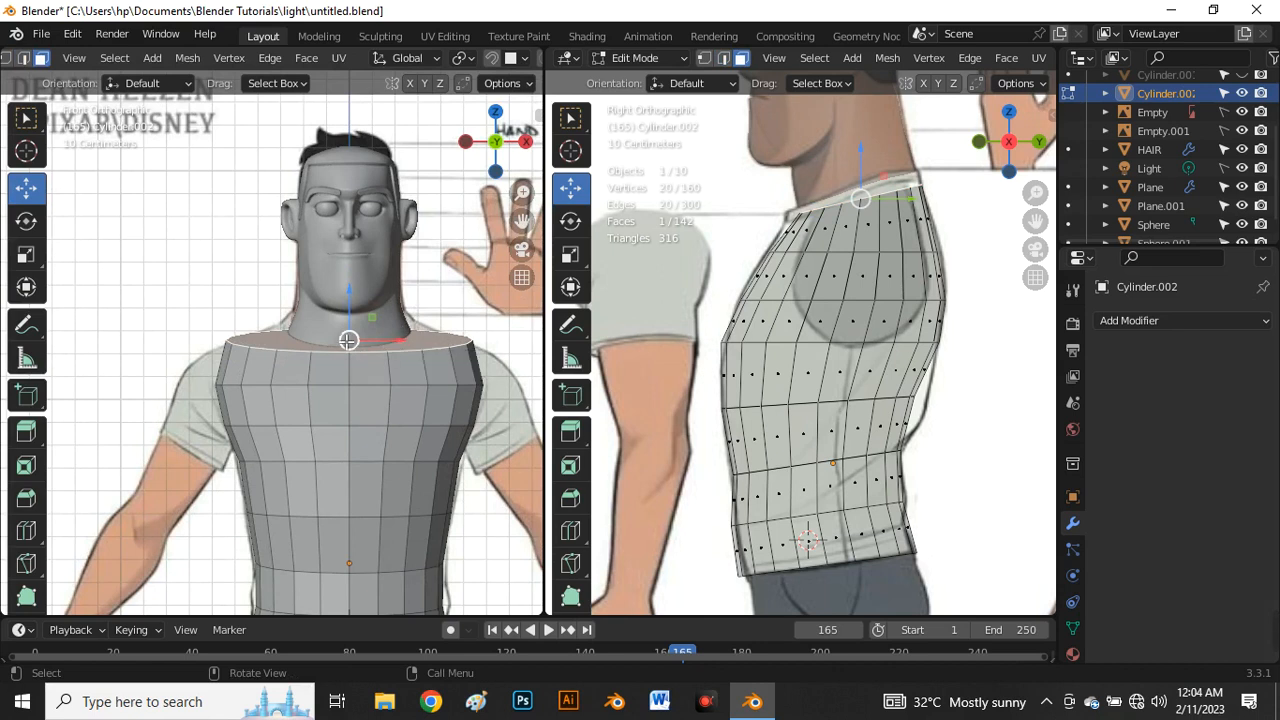
key("e")
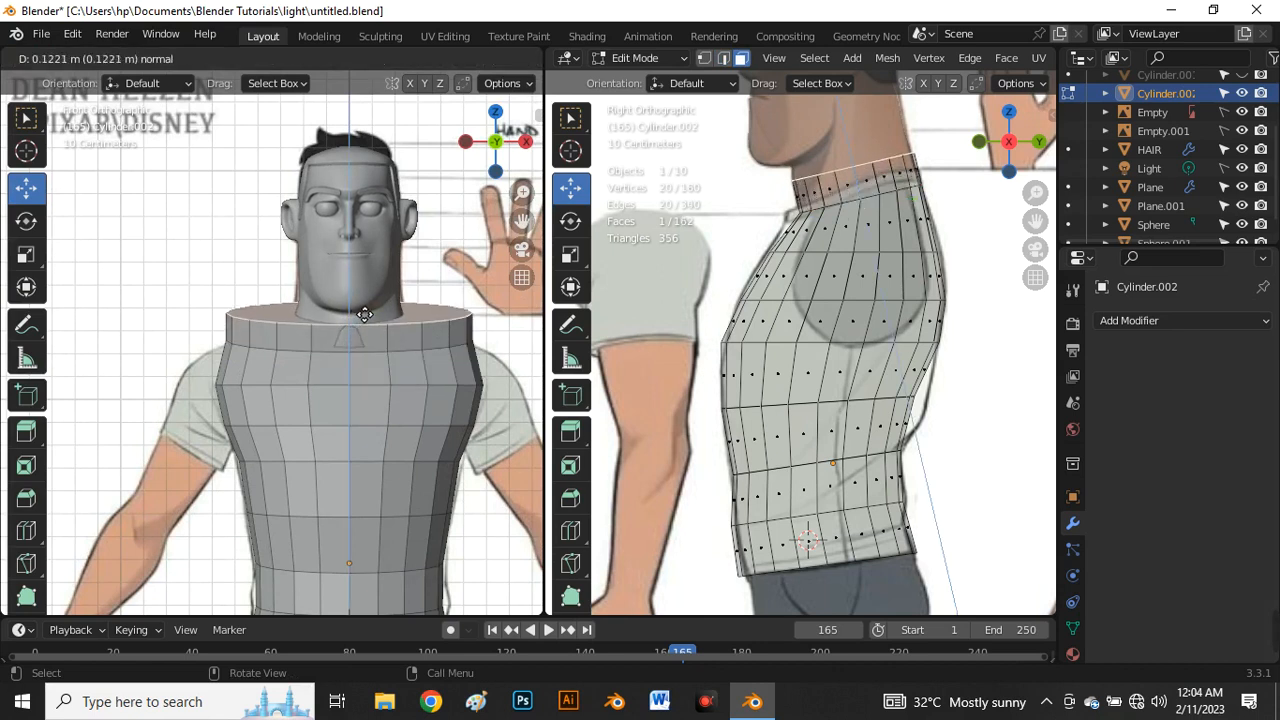
left_click(390, 323)
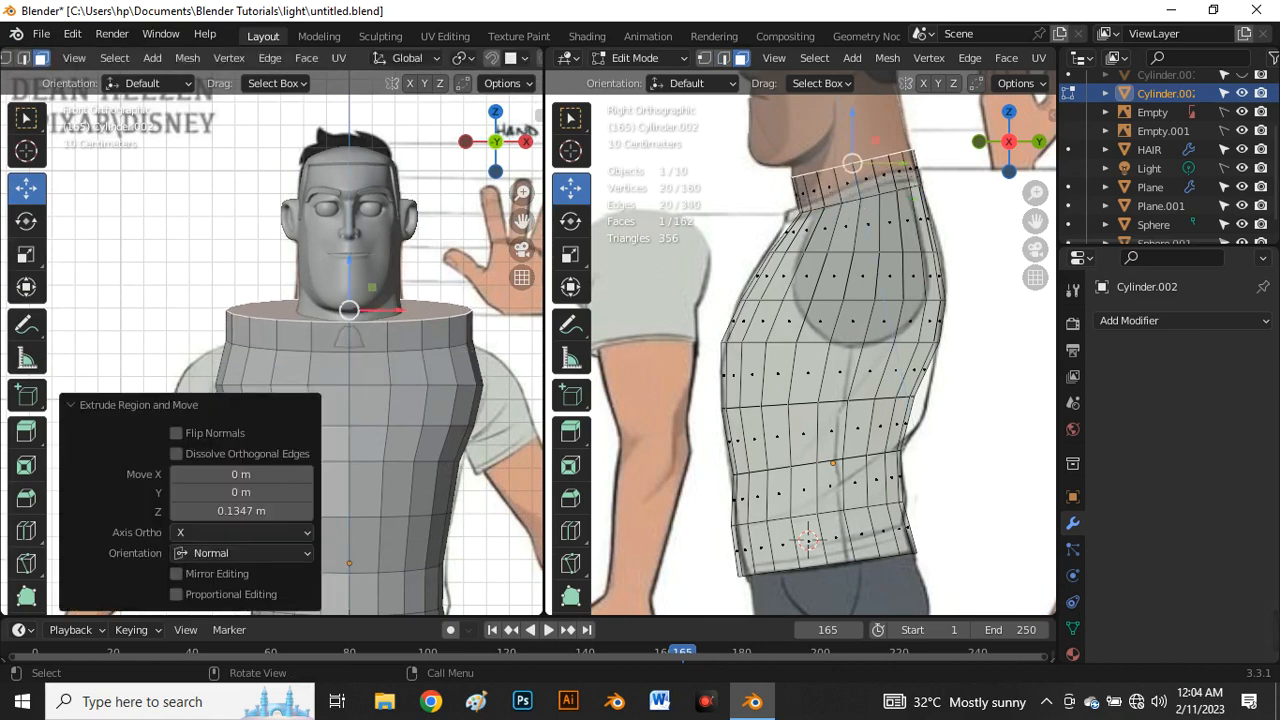
Step: Scale the extruded top face uniformly to 0.477 and, with X-ray on, lower it about 0.033 m to the neck base
key("s")
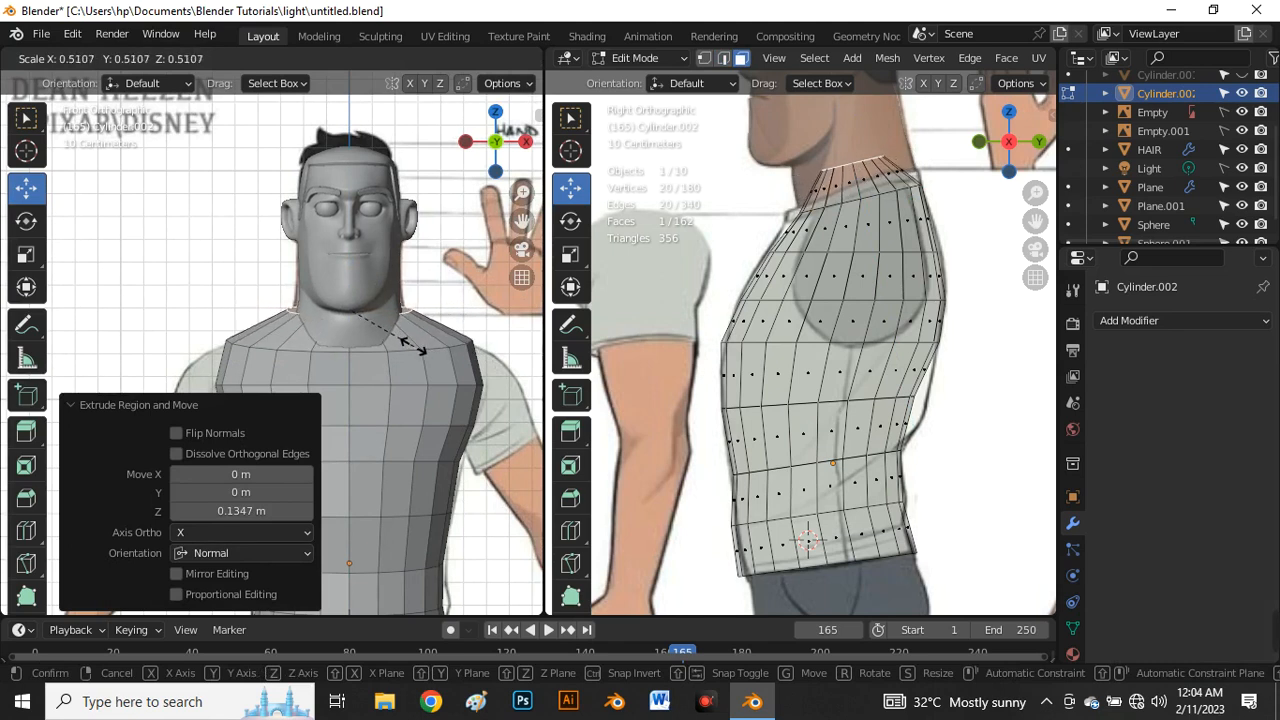
left_click(410, 349)
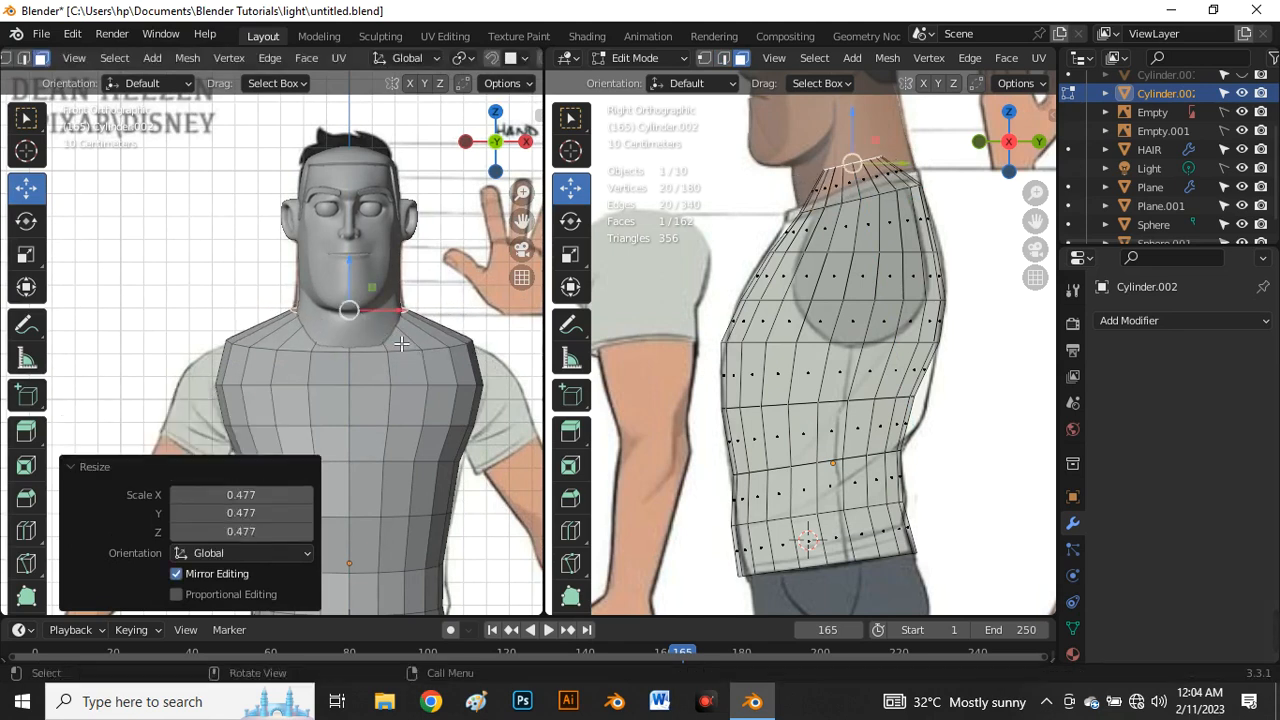
key("alt+z")
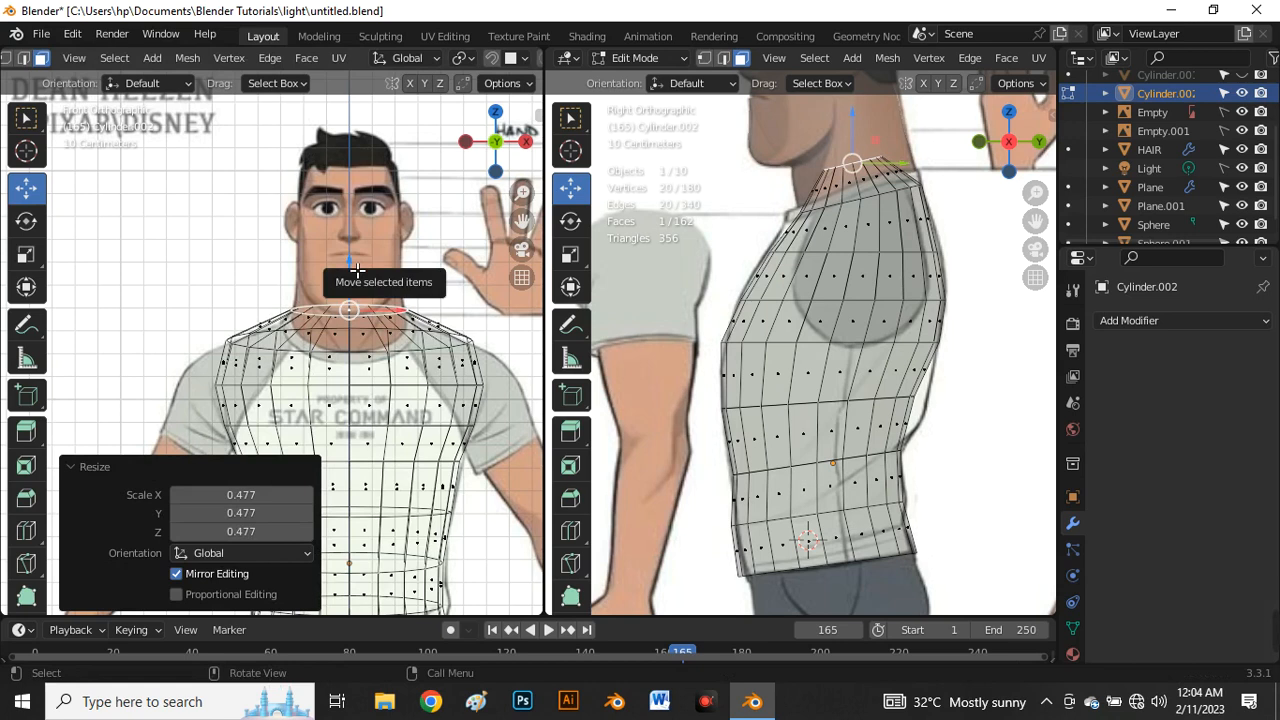
left_click_drag(357, 268, 360, 281)
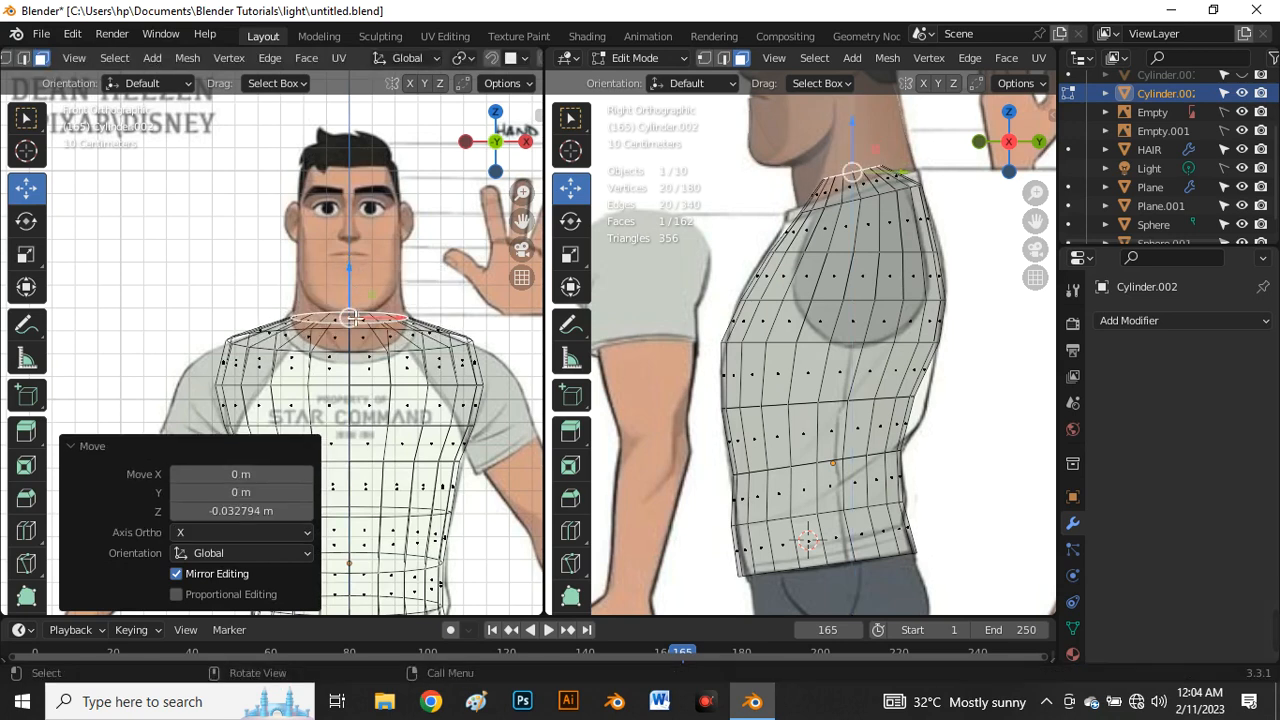
Step: Select the shoulder edge loop, lower it about 0.034 m along Z, and turn off X-ray in the front view
key("2")
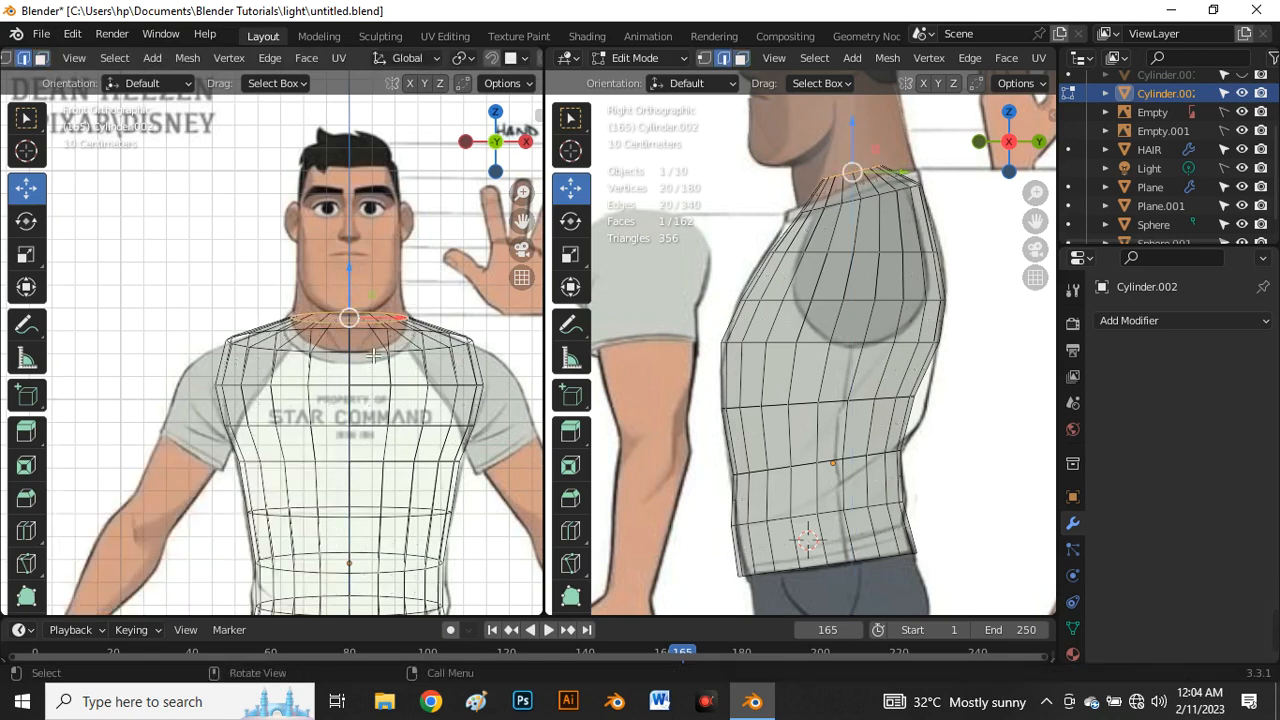
scroll(373, 358, "up", 2)
left_click(367, 333, "alt")
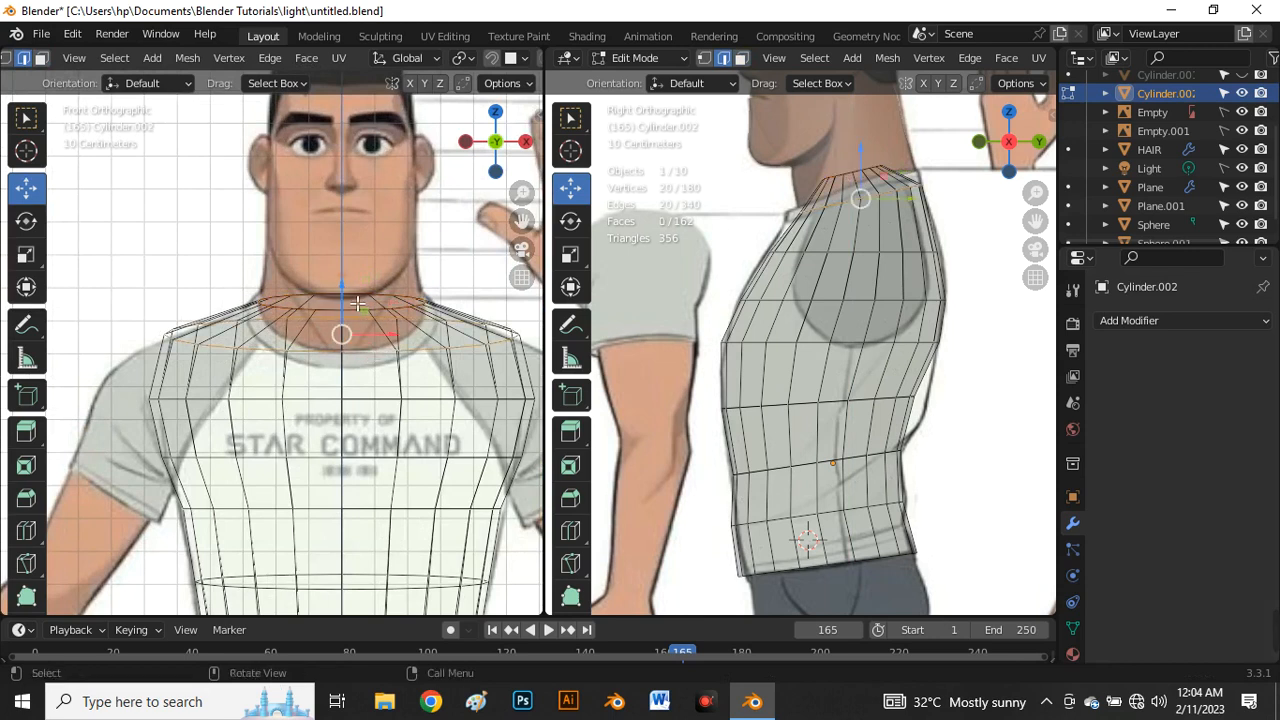
left_click_drag(357, 303, 363, 310)
scroll(347, 295, "down", 2)
key("alt+z")
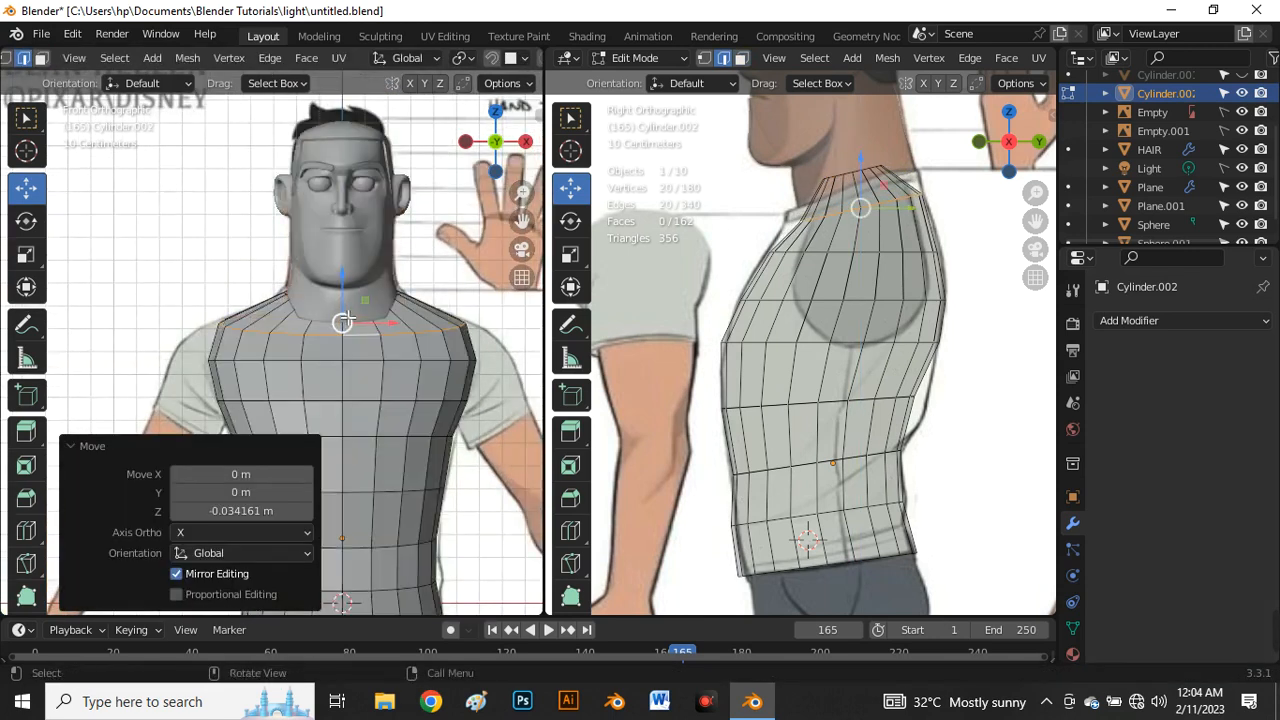
Step: Stretch the top neck ring along Y, tilt it about 9° and narrow it slightly along Y to fit the reference neck in side view
scroll(860, 190, "up", 3)
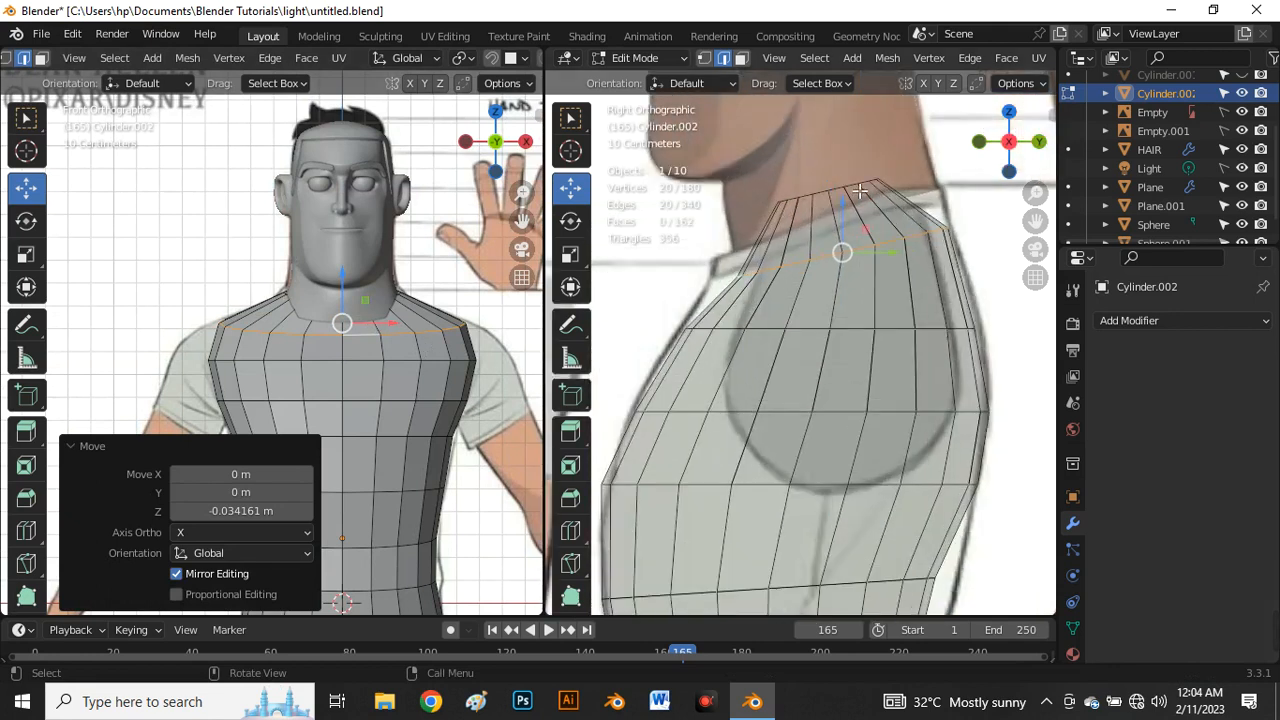
key("1")
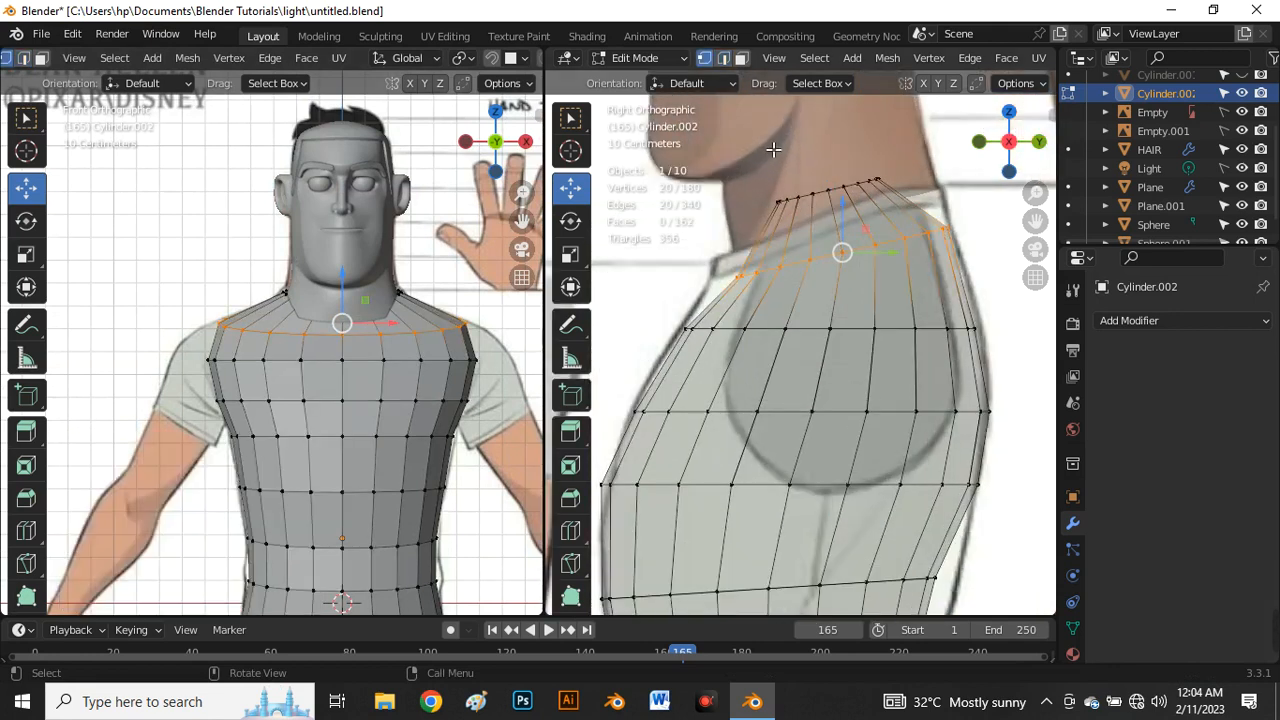
left_click(898, 228, "alt")
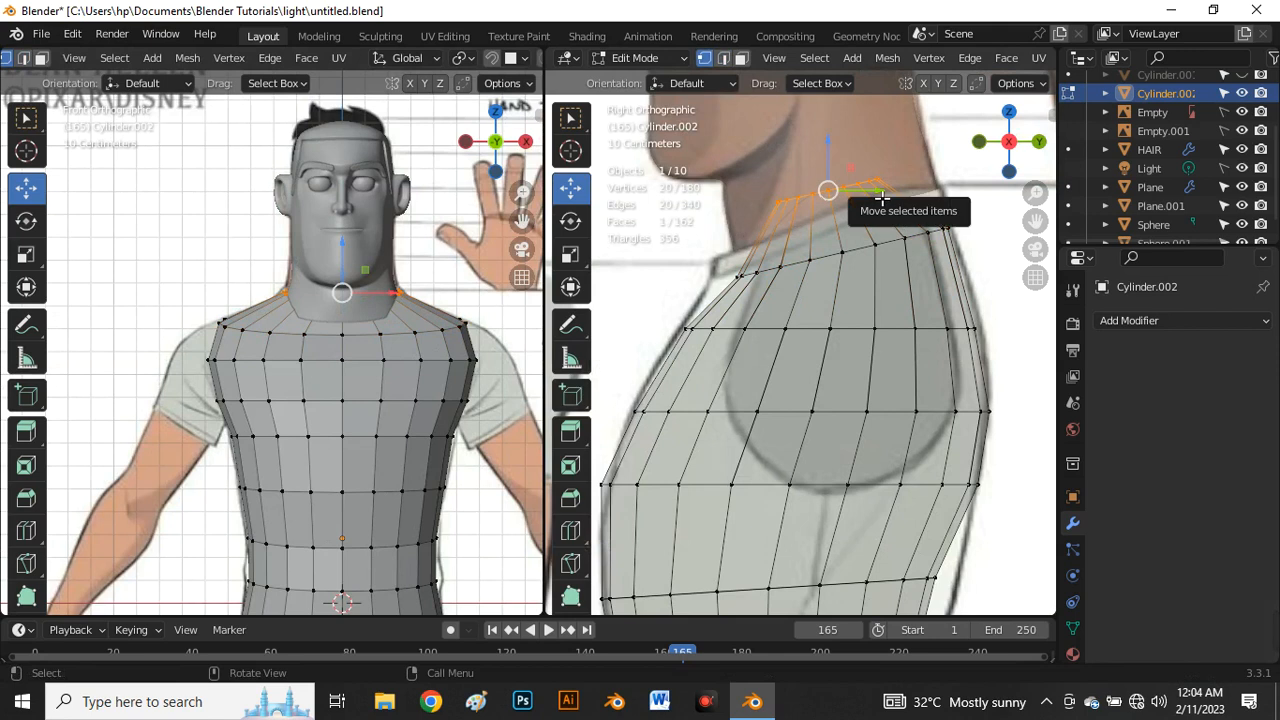
key("s")
key("y")
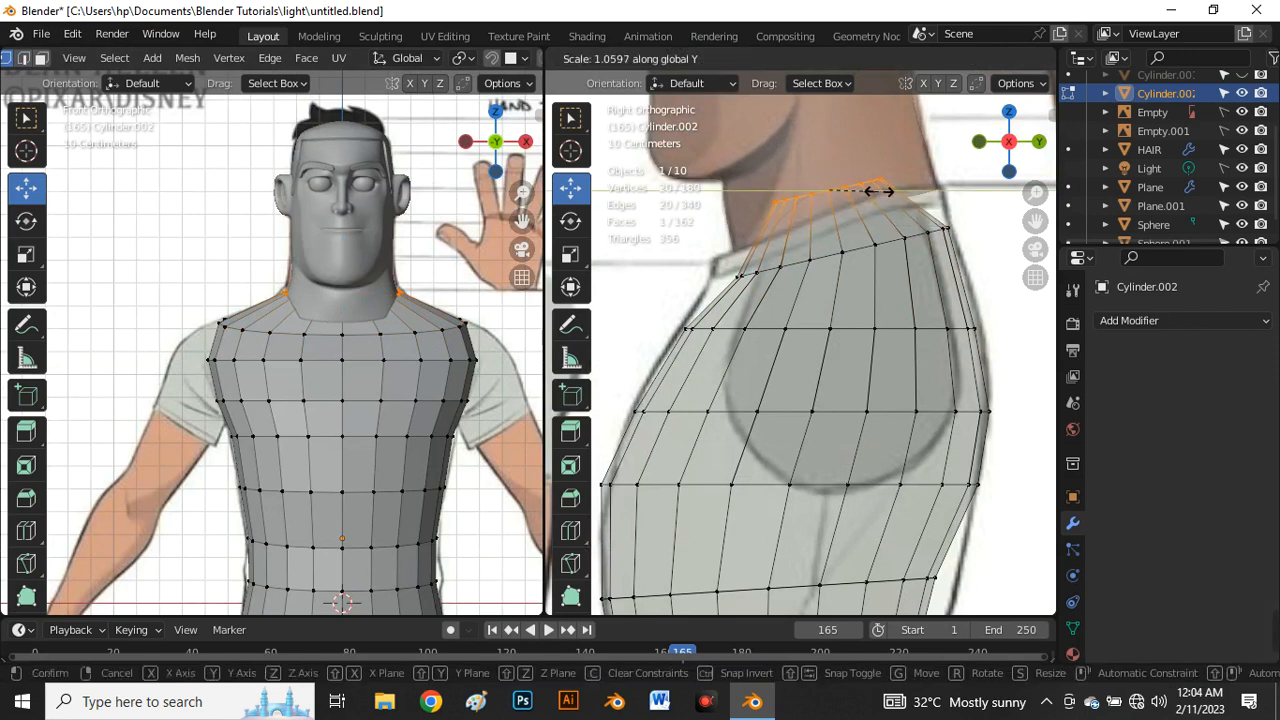
left_click(942, 189)
key("r")
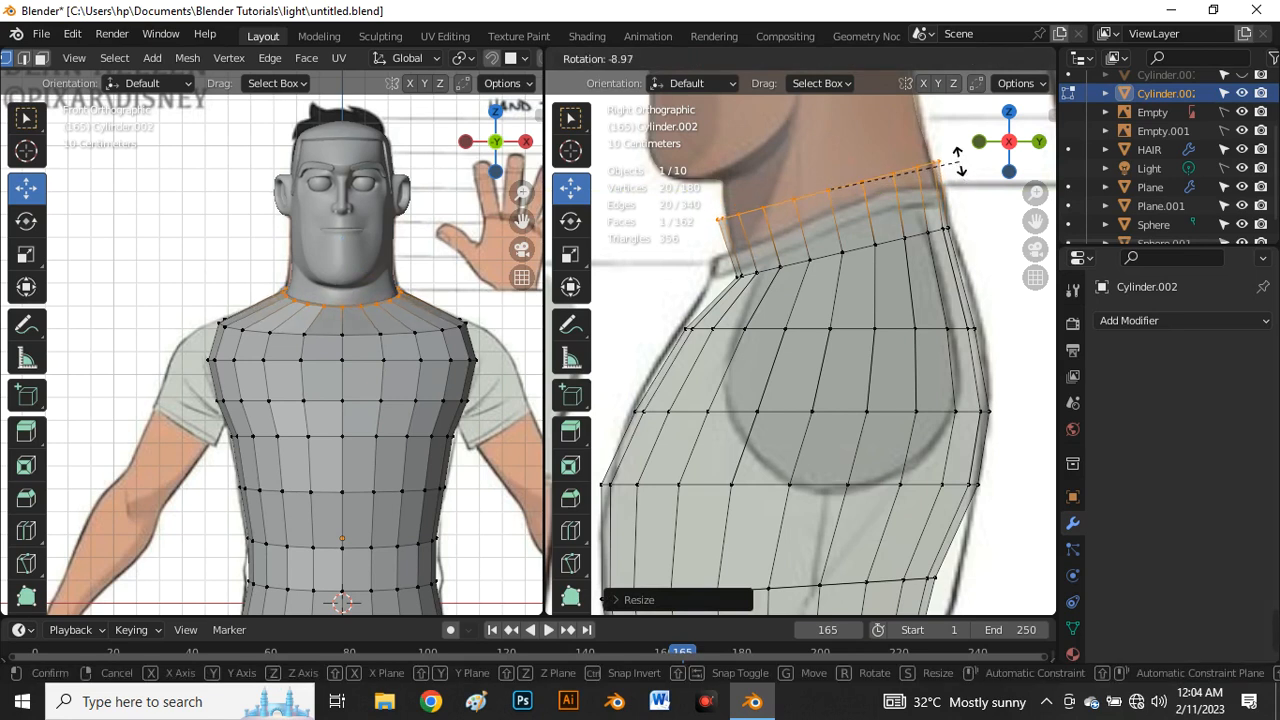
left_click(959, 170)
key("s")
key("y")
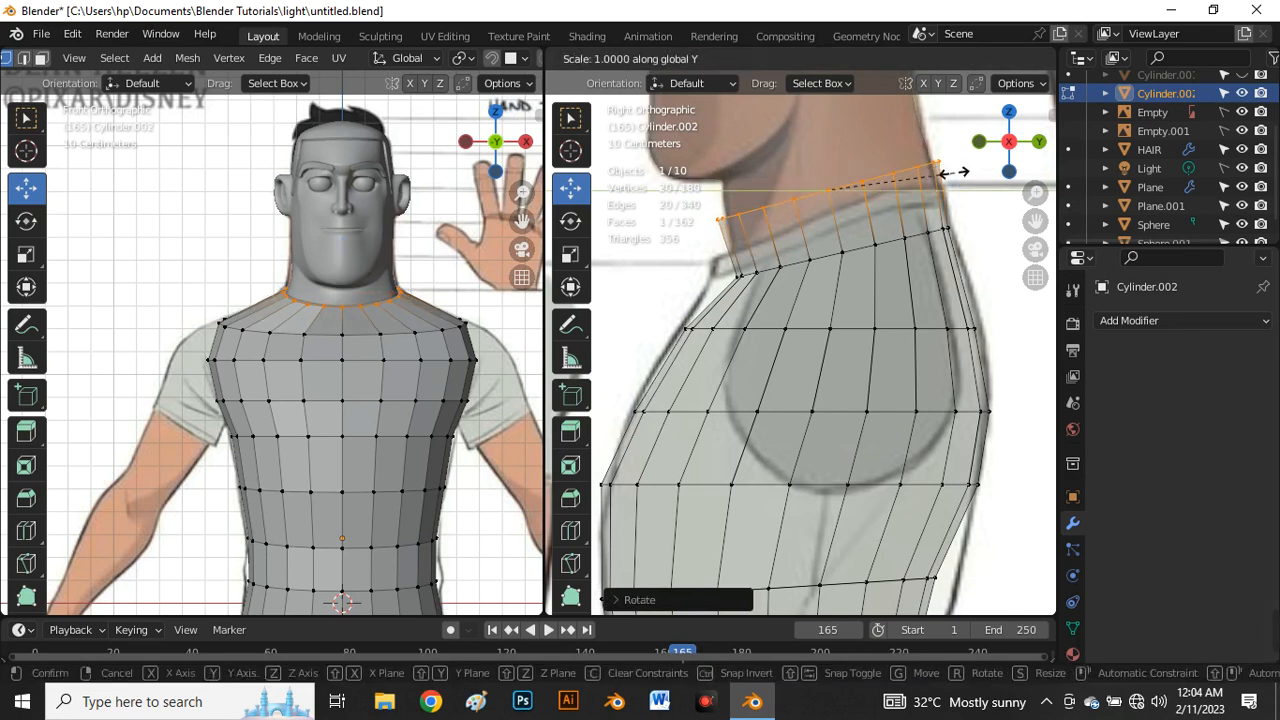
left_click(952, 176)
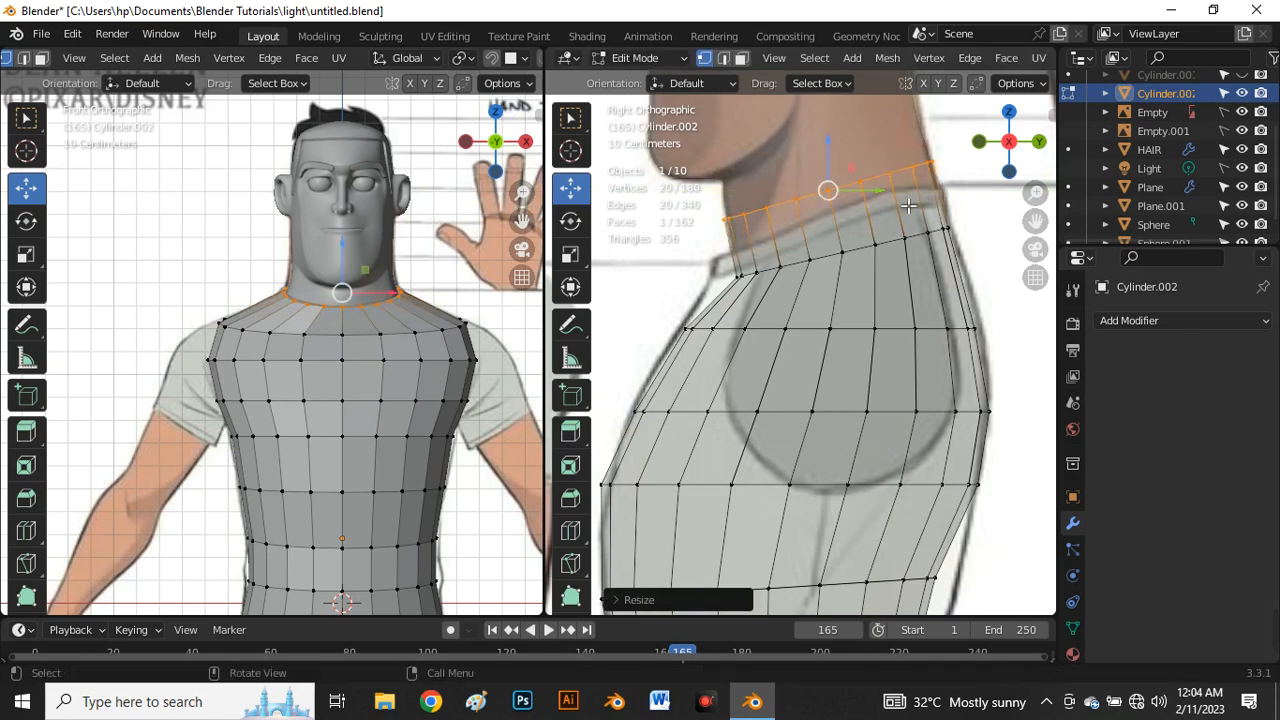
Step: Widen the shoulder edge loop slightly along Y and move it about 0.012 m forward to follow the side outline
left_click(798, 274, "alt")
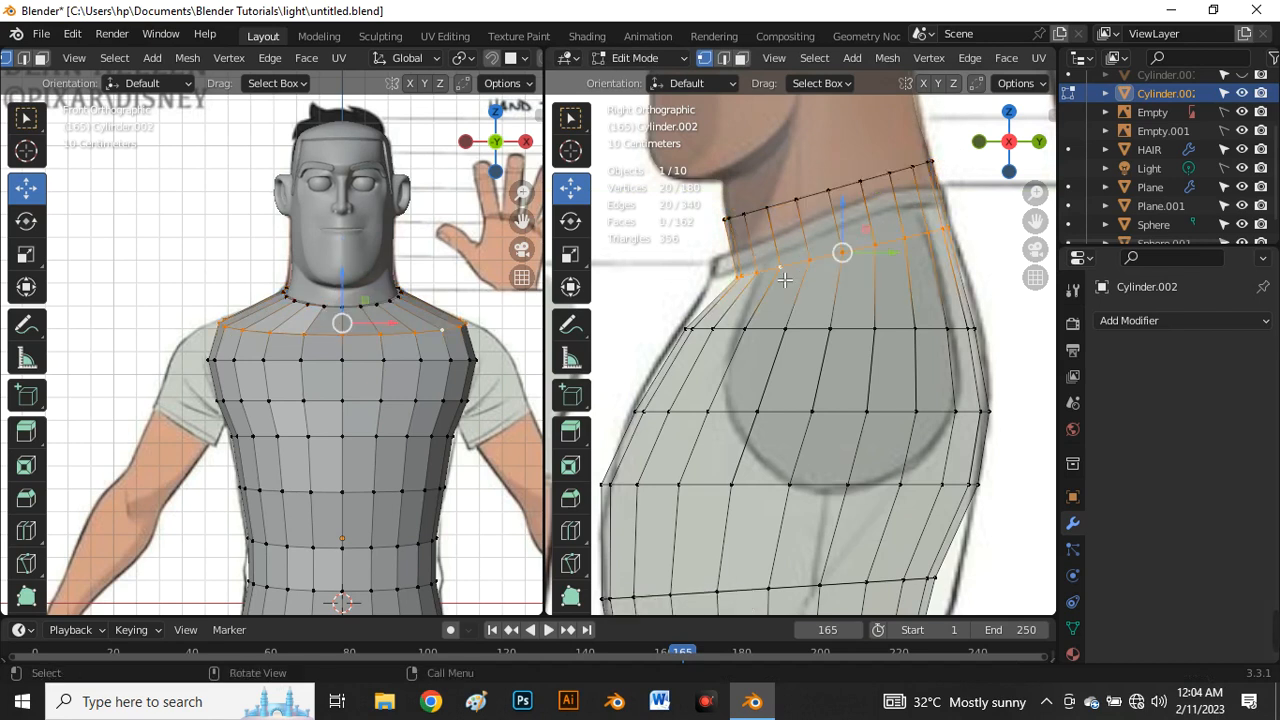
key("s")
key("y")
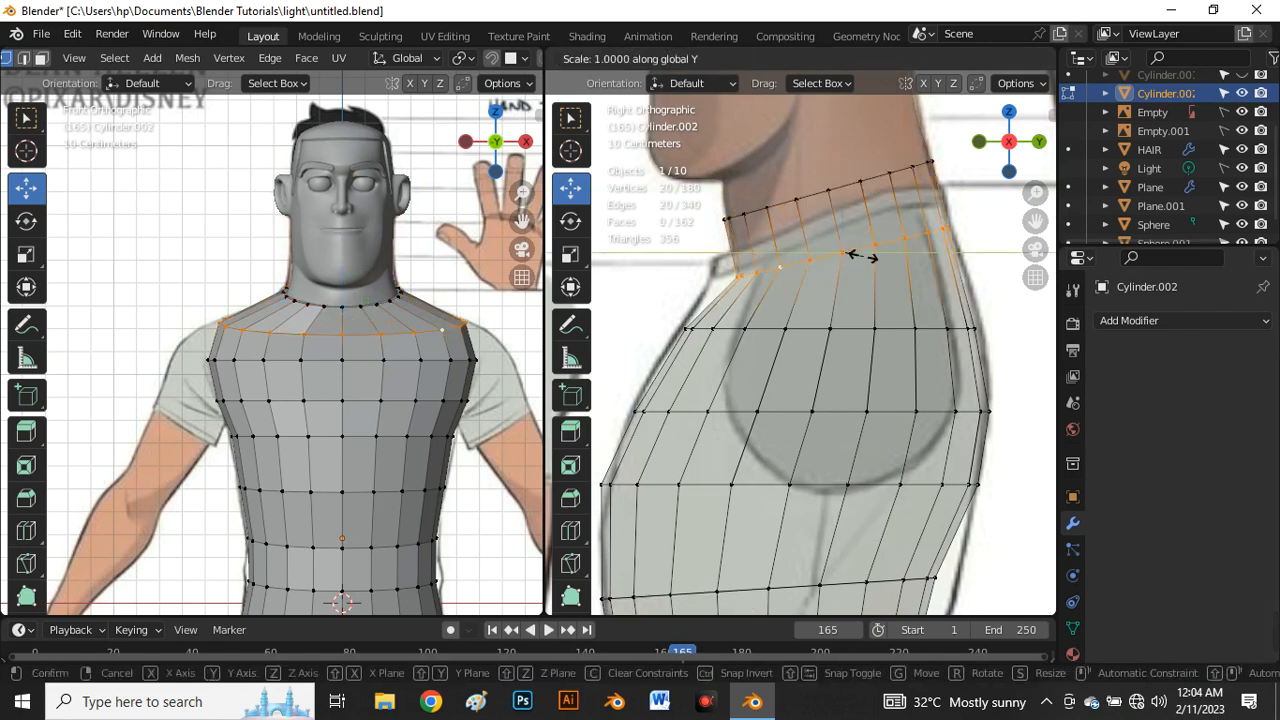
left_click(860, 252)
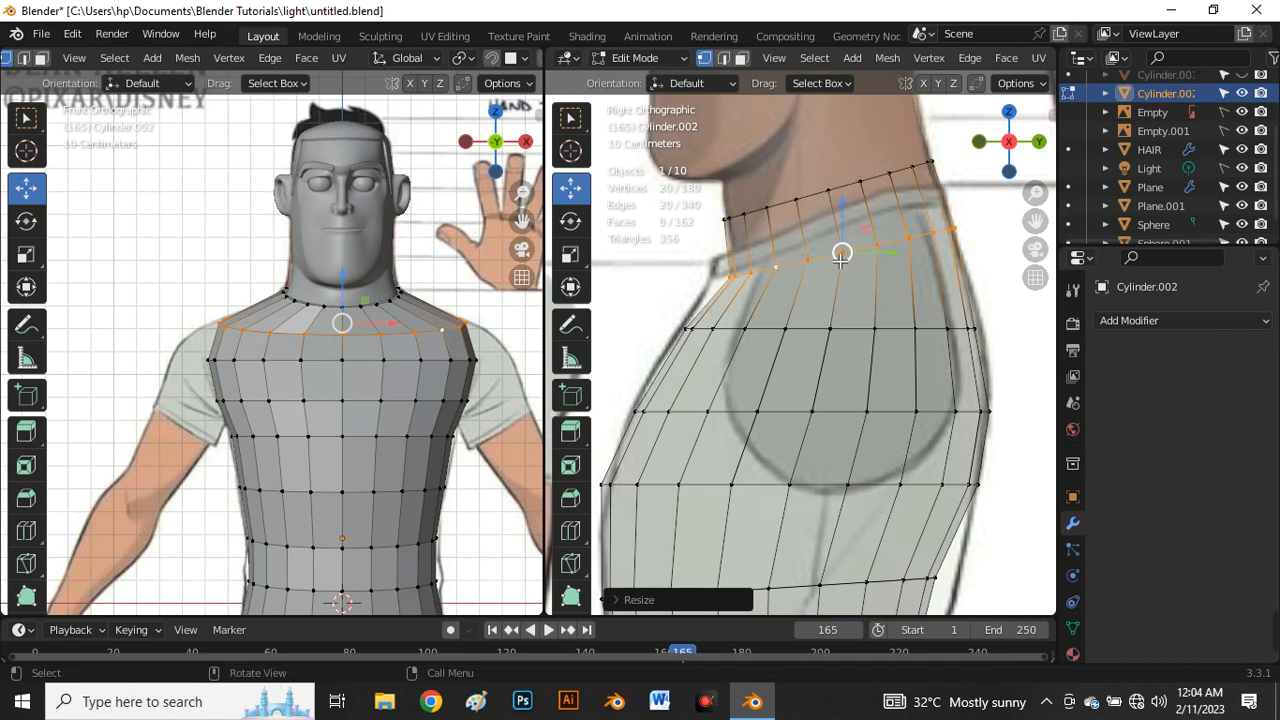
key("g")
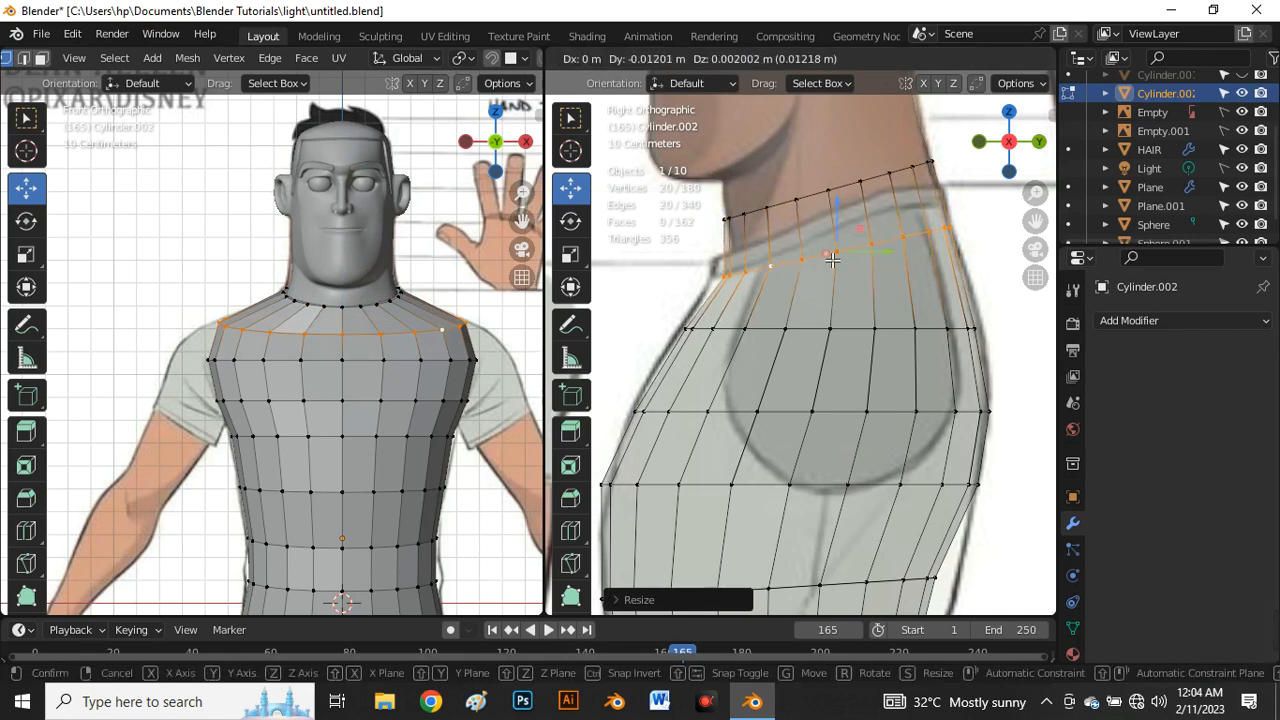
left_click(832, 261)
left_click(720, 240)
Step: Add an edge loop between the neck ring and the shoulder loop, and slide it toward the neck by a factor of -0.211
scroll(324, 256, "down", 4)
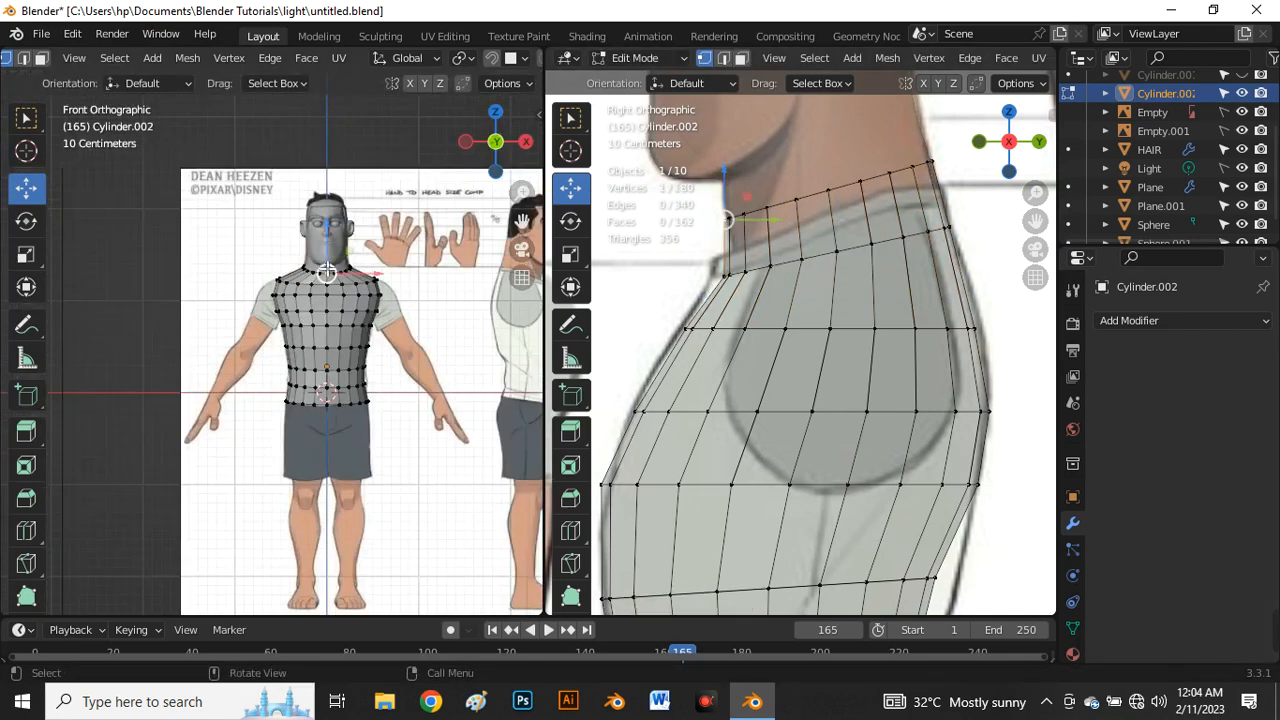
key("ctrl+r")
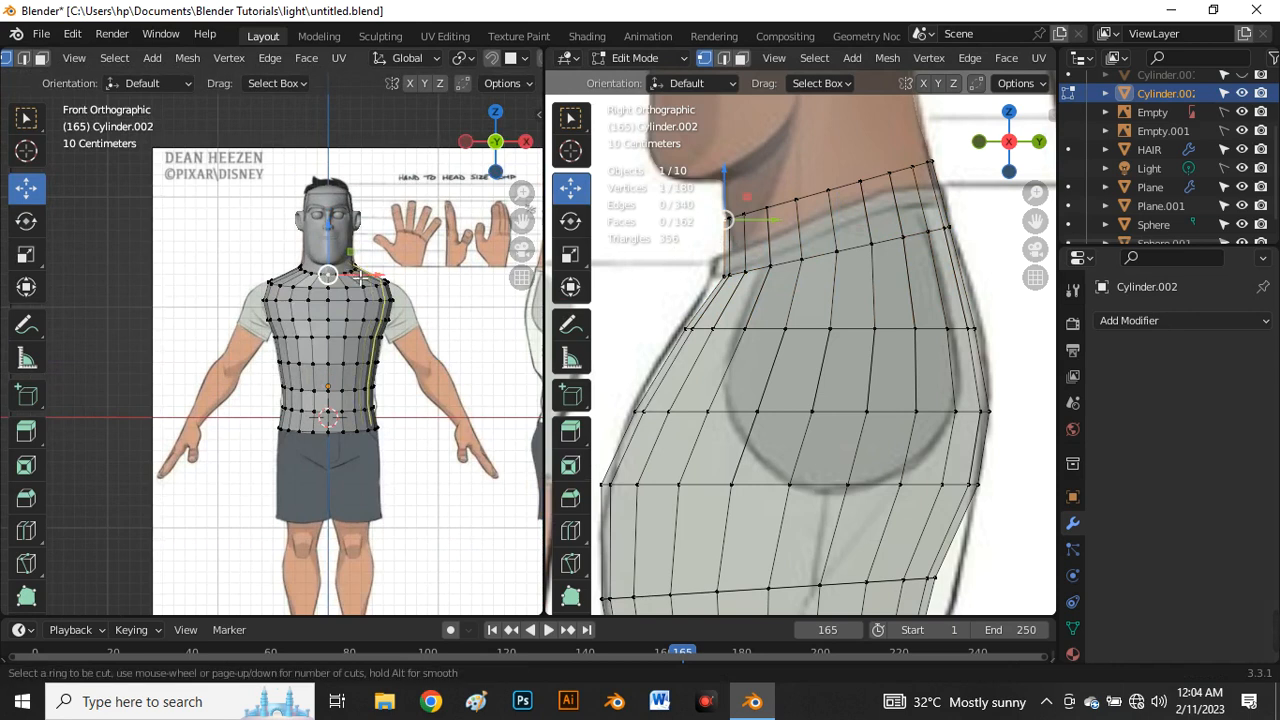
left_click(328, 271)
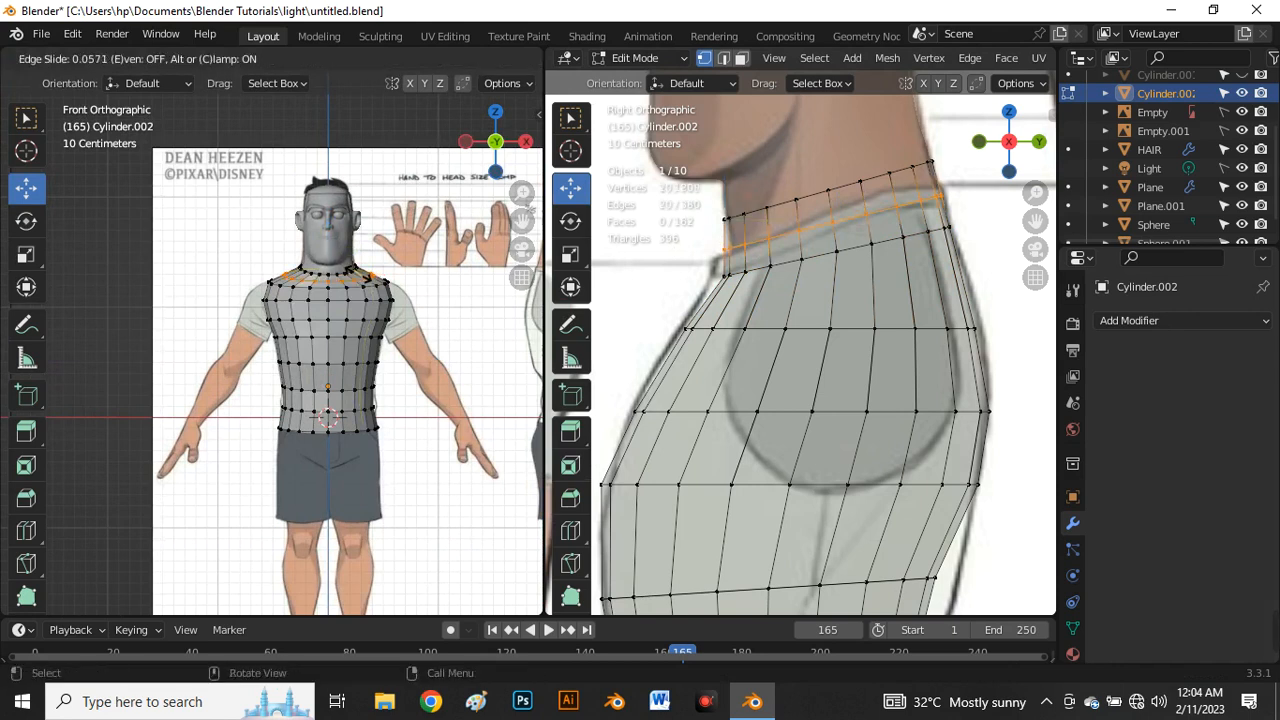
left_click(355, 280)
scroll(355, 280, "up", 5)
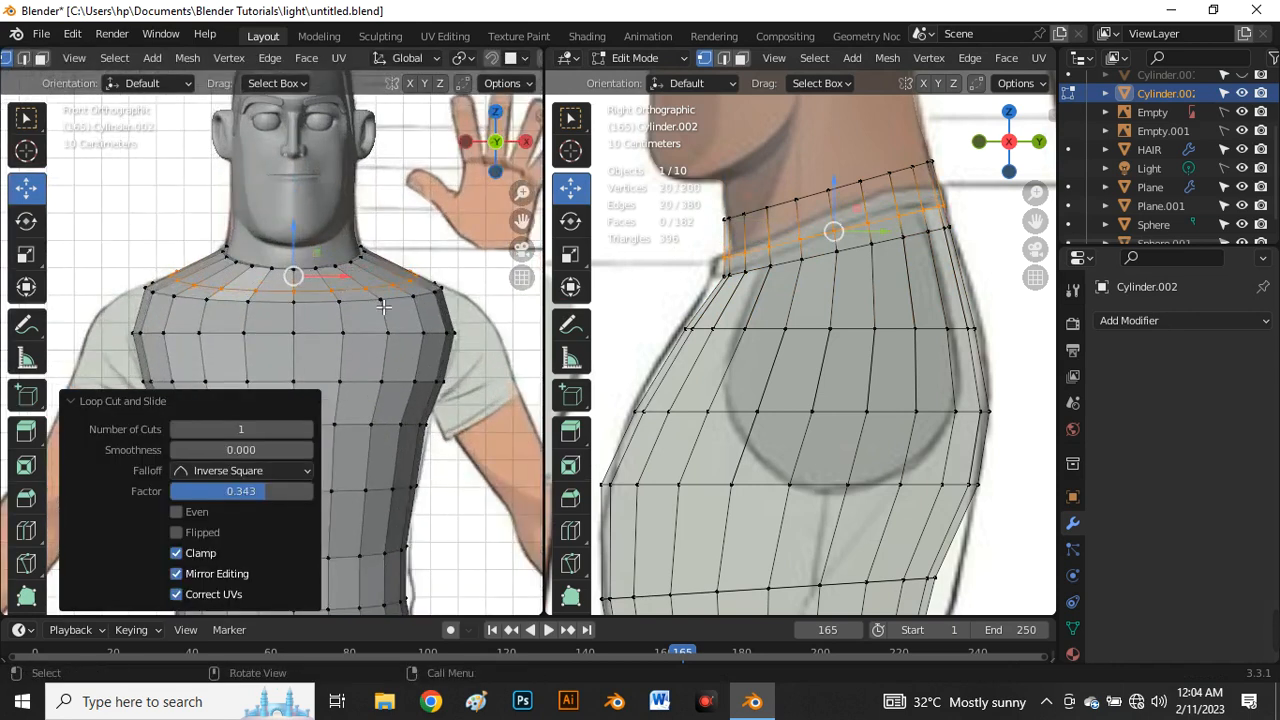
key("g")
key("g")
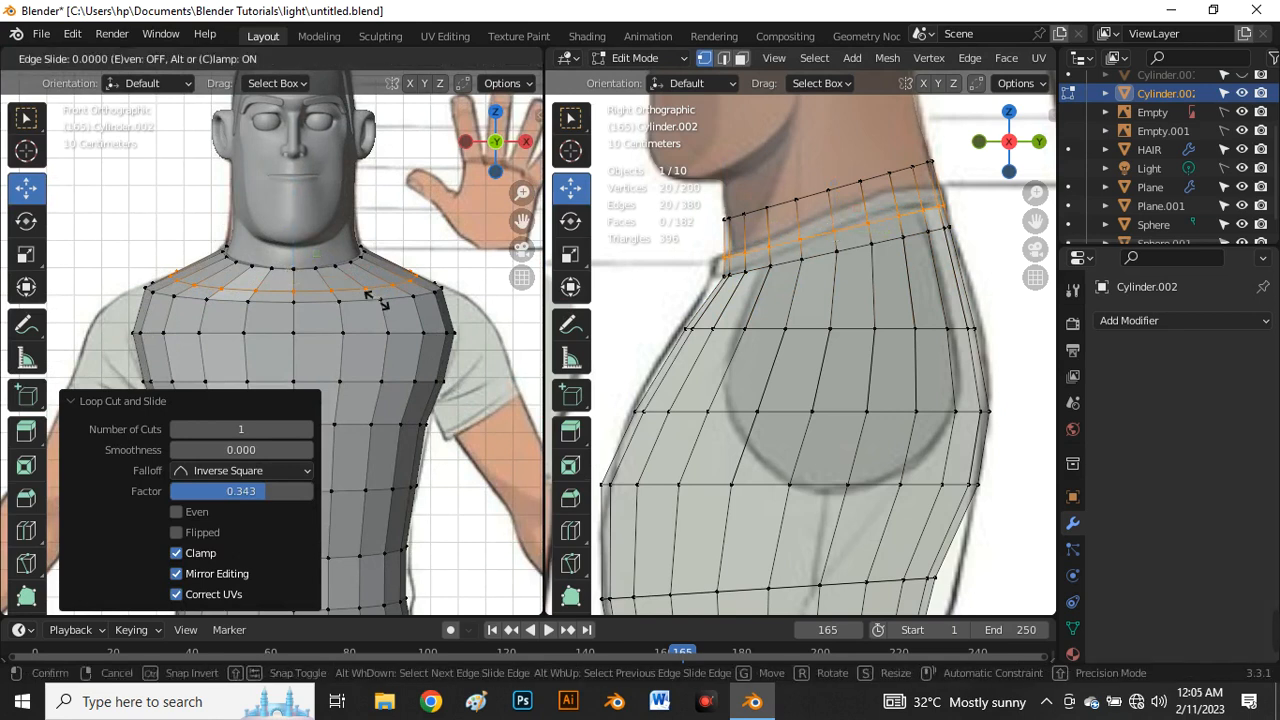
left_click(361, 286)
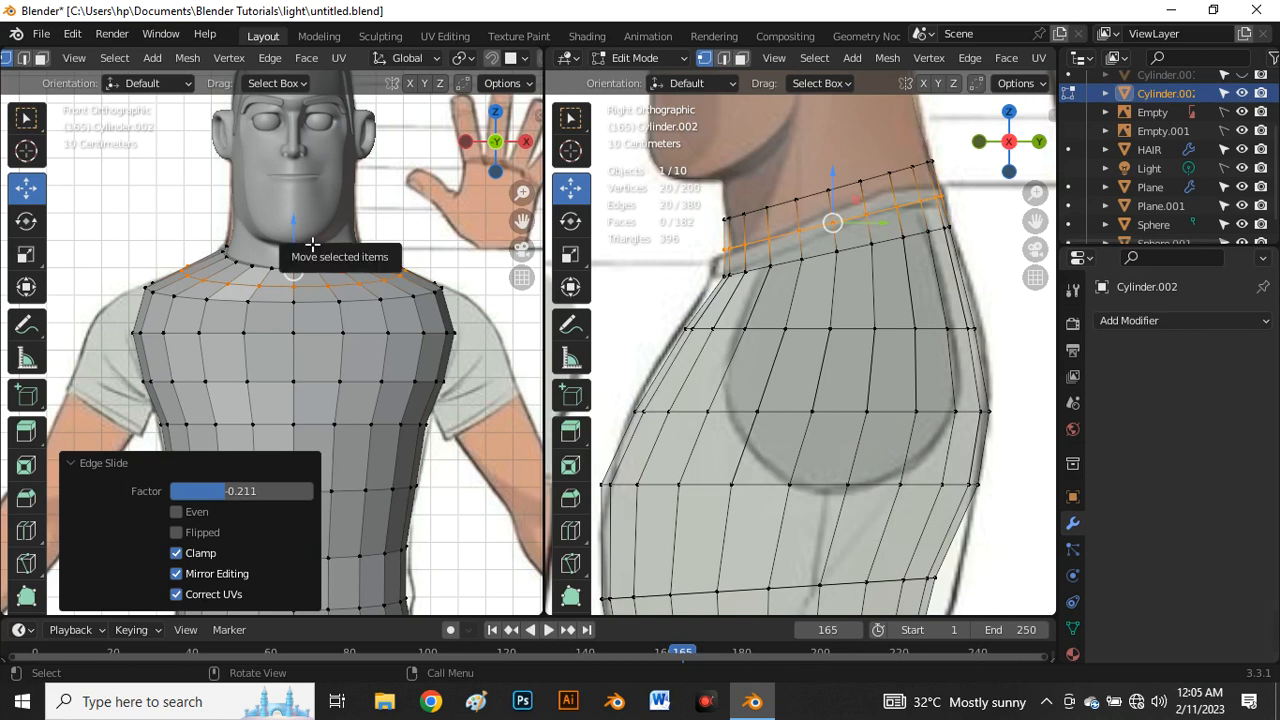
Step: Raise the new collar loop about 0.017 m and scale it to 1.098 along X
left_click_drag(296, 240, 295, 226)
key("s")
key("x")
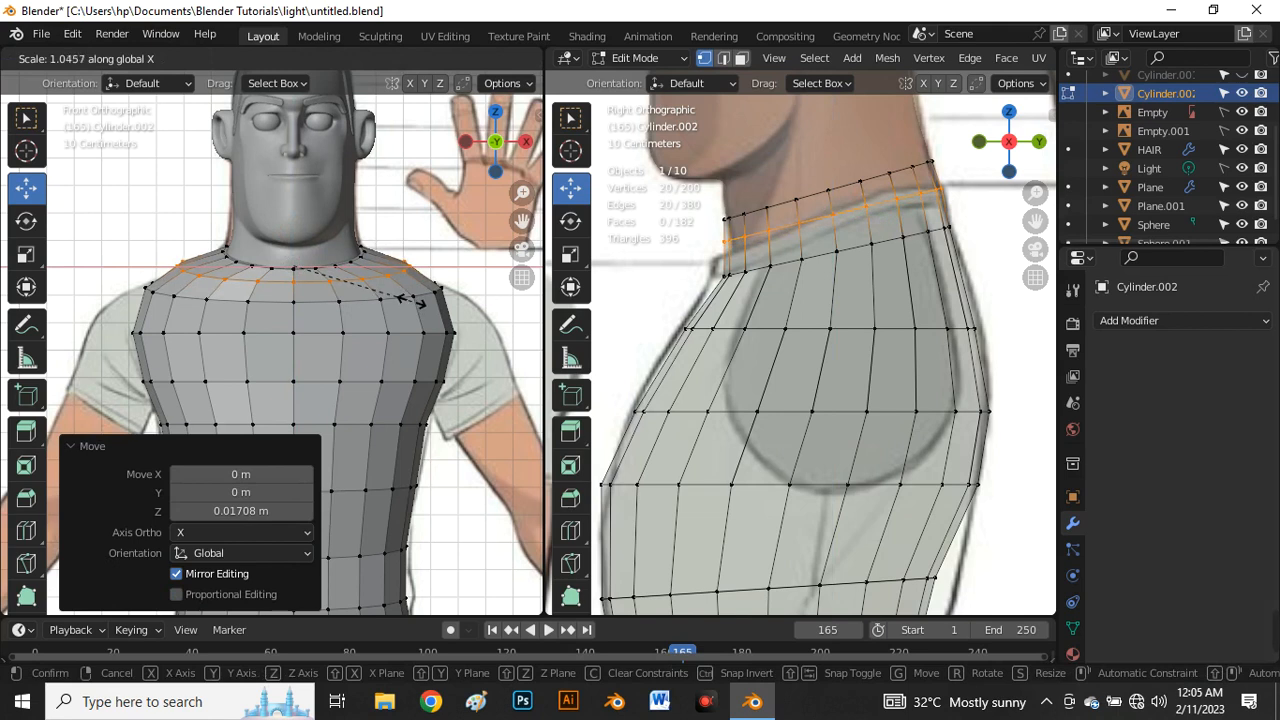
left_click(408, 300)
Step: Lower the collar loop about 0.018 m along Z to smooth the slope from neck to shoulder
scroll(366, 300, "down", 2)
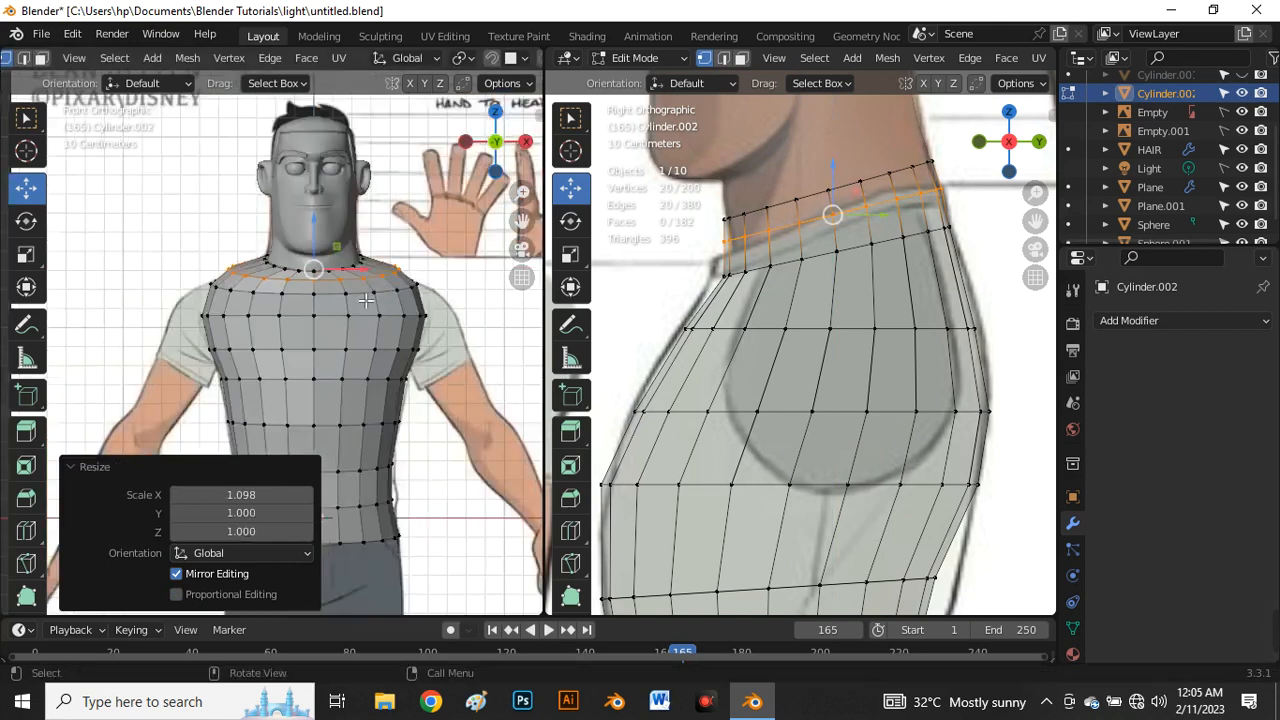
scroll(366, 300, "down", 1)
scroll(350, 260, "up", 4)
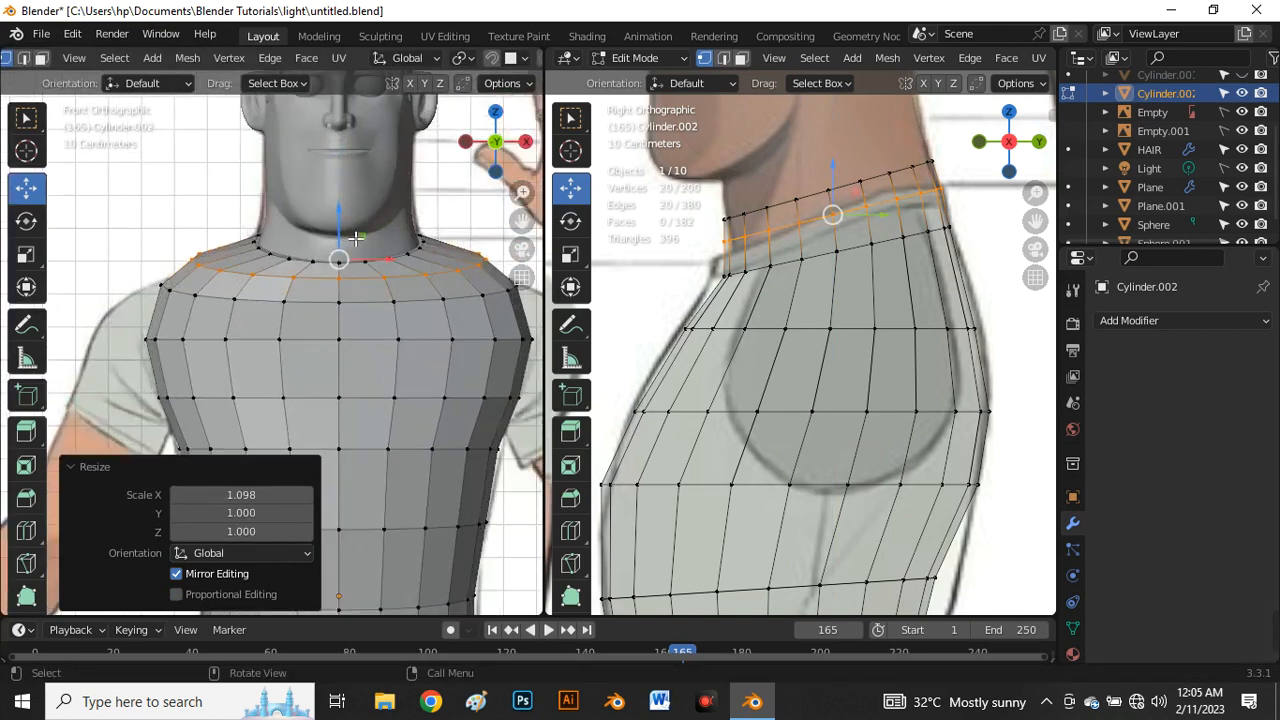
scroll(355, 238, "up", 1)
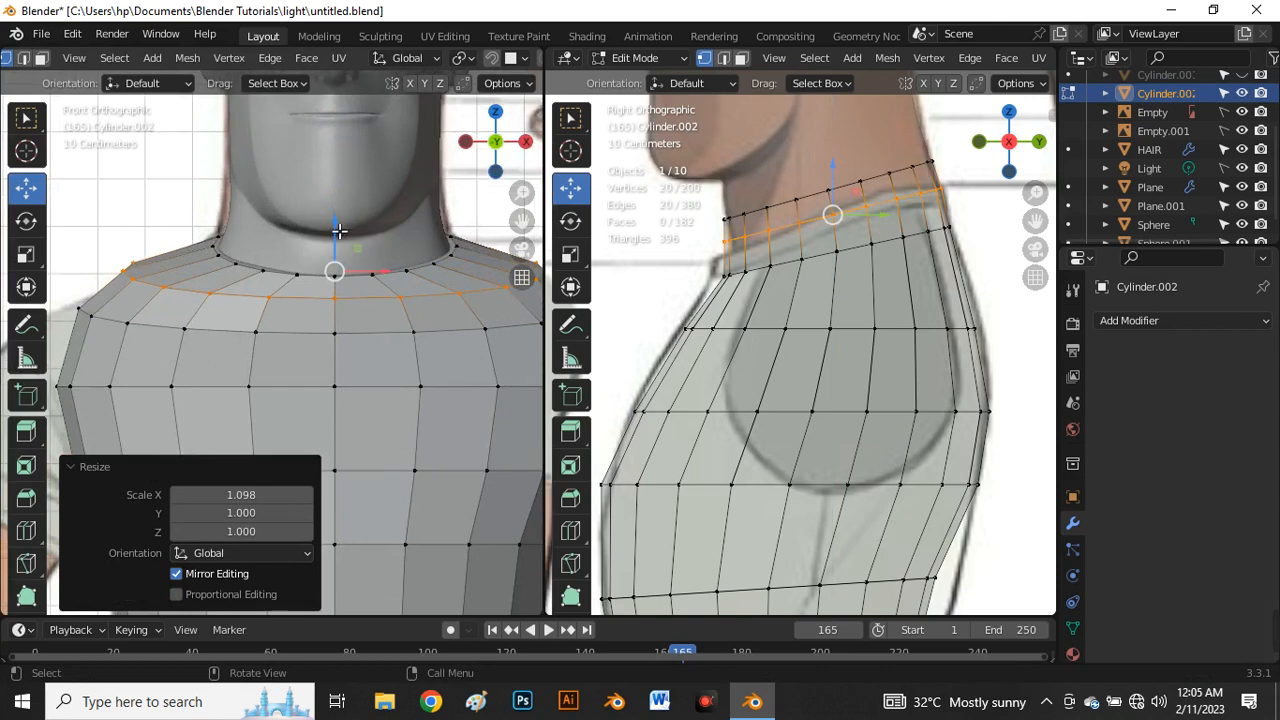
left_click_drag(340, 232, 343, 246)
Step: In face mode, select three rows of five faces over the sleeve opening area in the side view, starting just below the shoulder loop
scroll(340, 250, "down", 6)
scroll(341, 300, "up", 1)
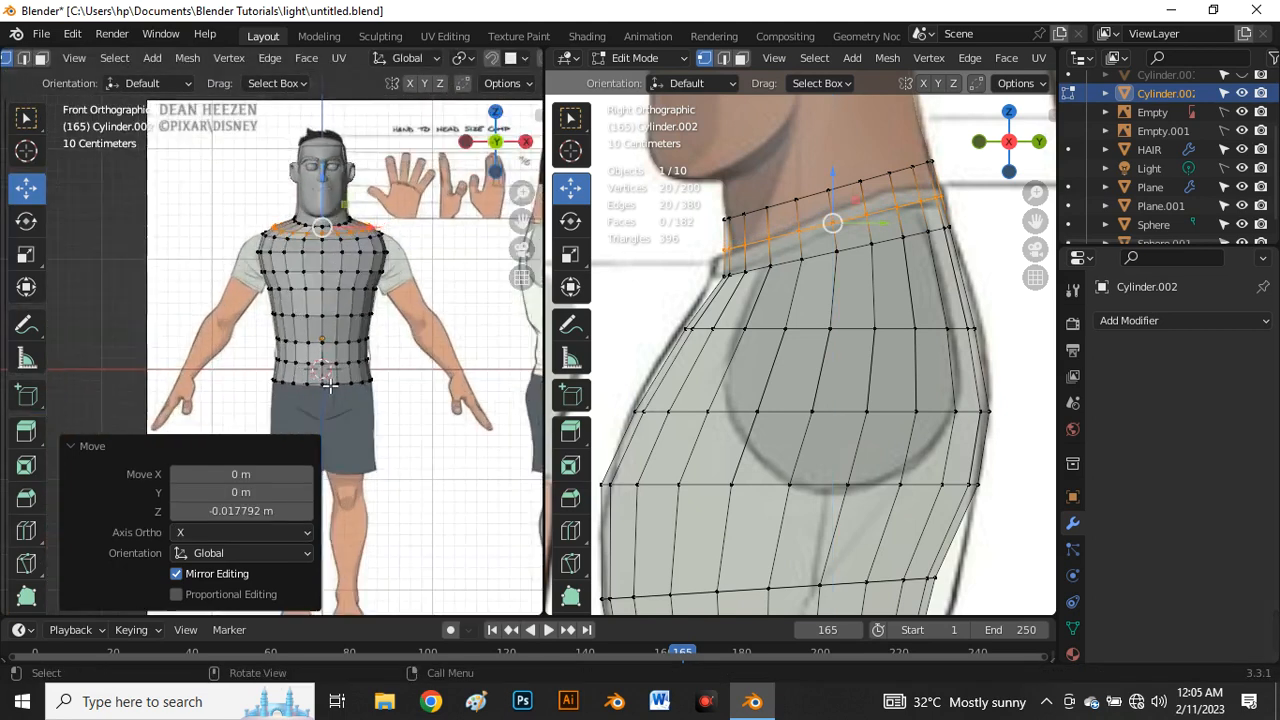
scroll(330, 385, "up", 5)
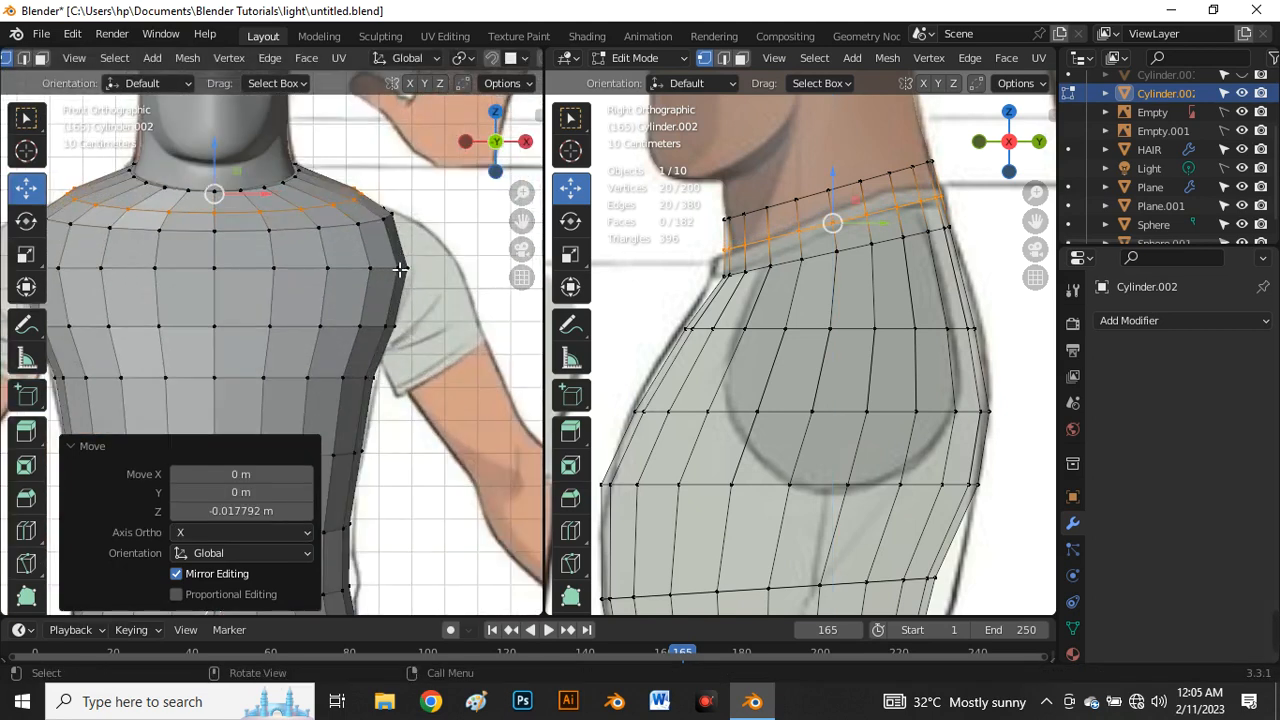
key("3")
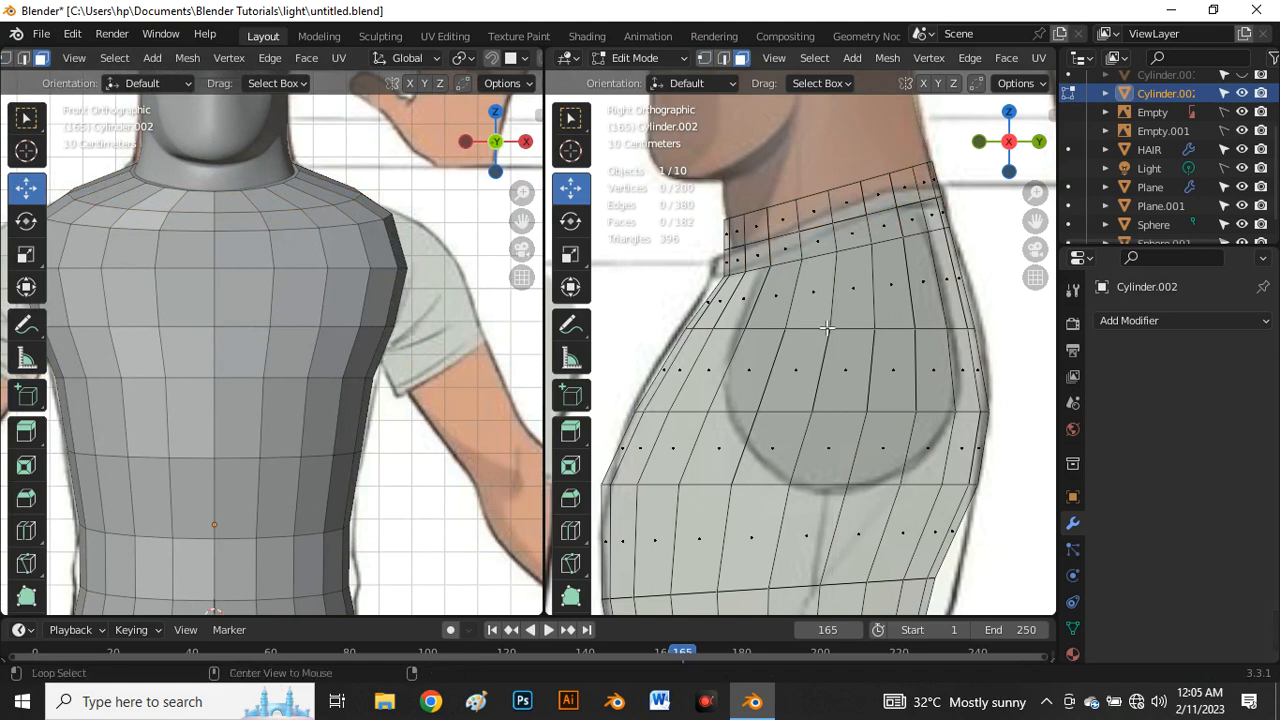
scroll(823, 320, "down", 4)
scroll(840, 310, "up", 2)
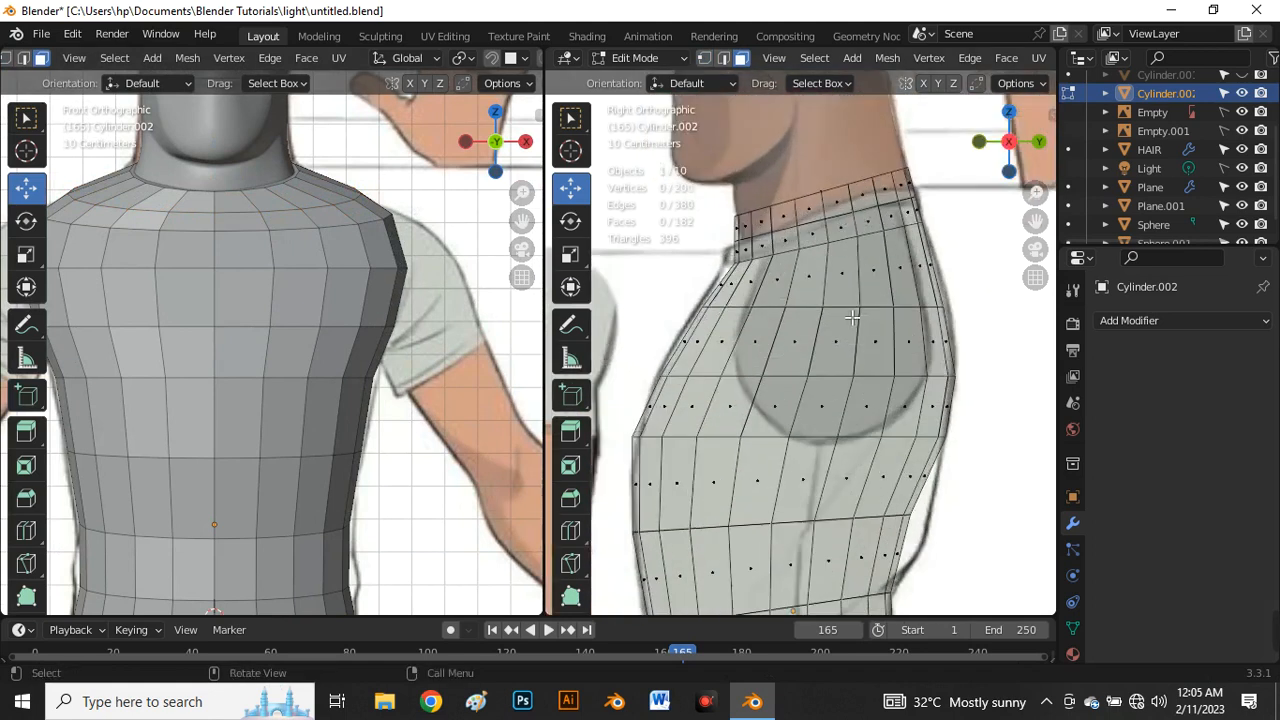
left_click(791, 295)
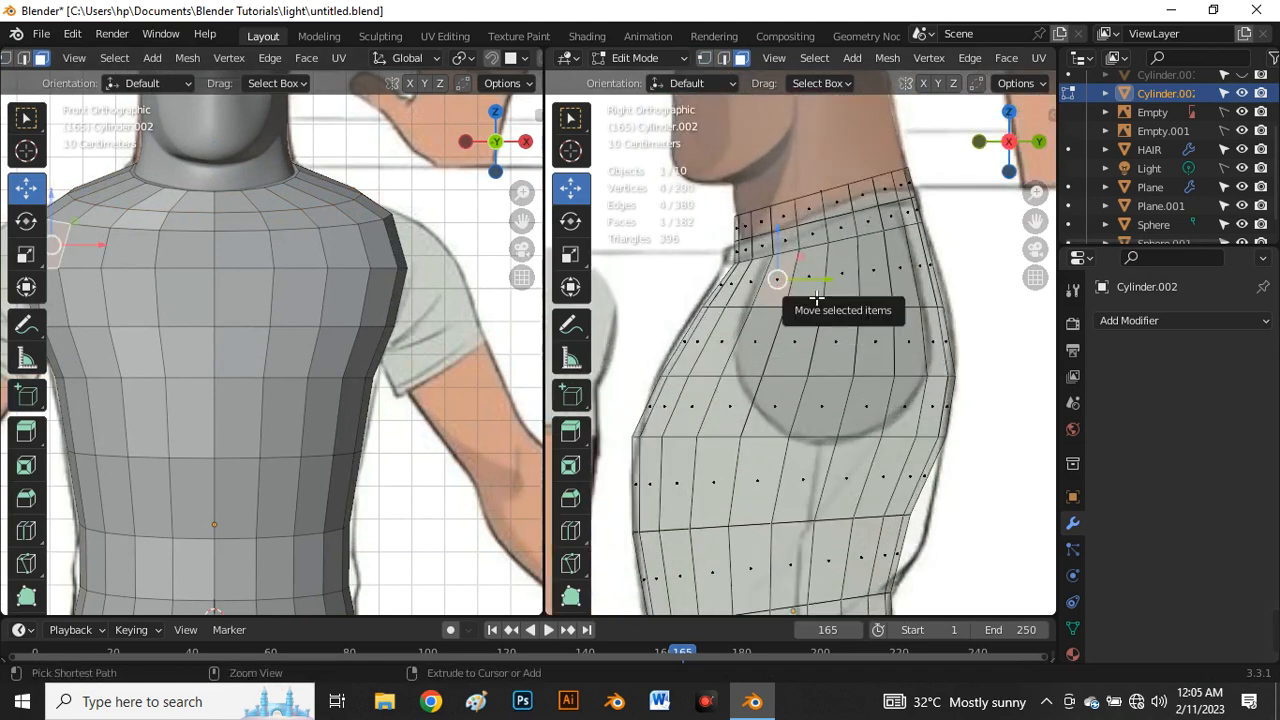
left_click(818, 297, "shift")
left_click(846, 298, "shift")
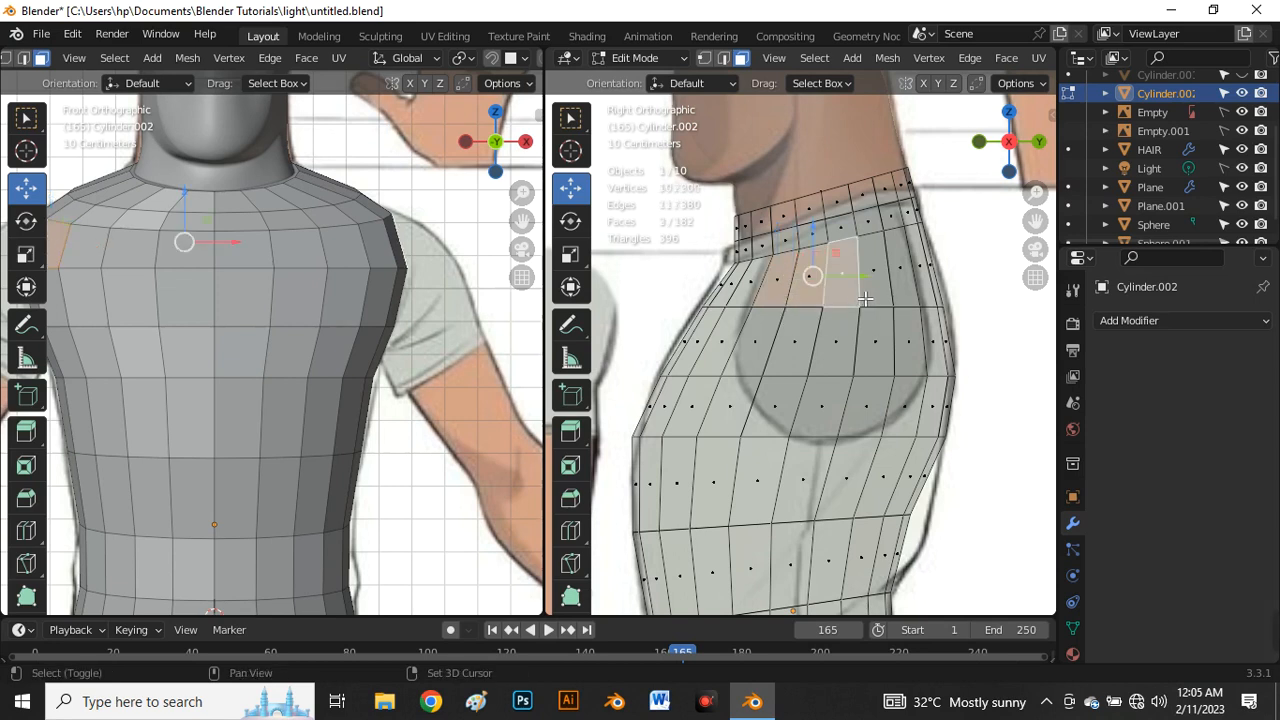
left_click(879, 298, "shift")
left_click(904, 298, "shift")
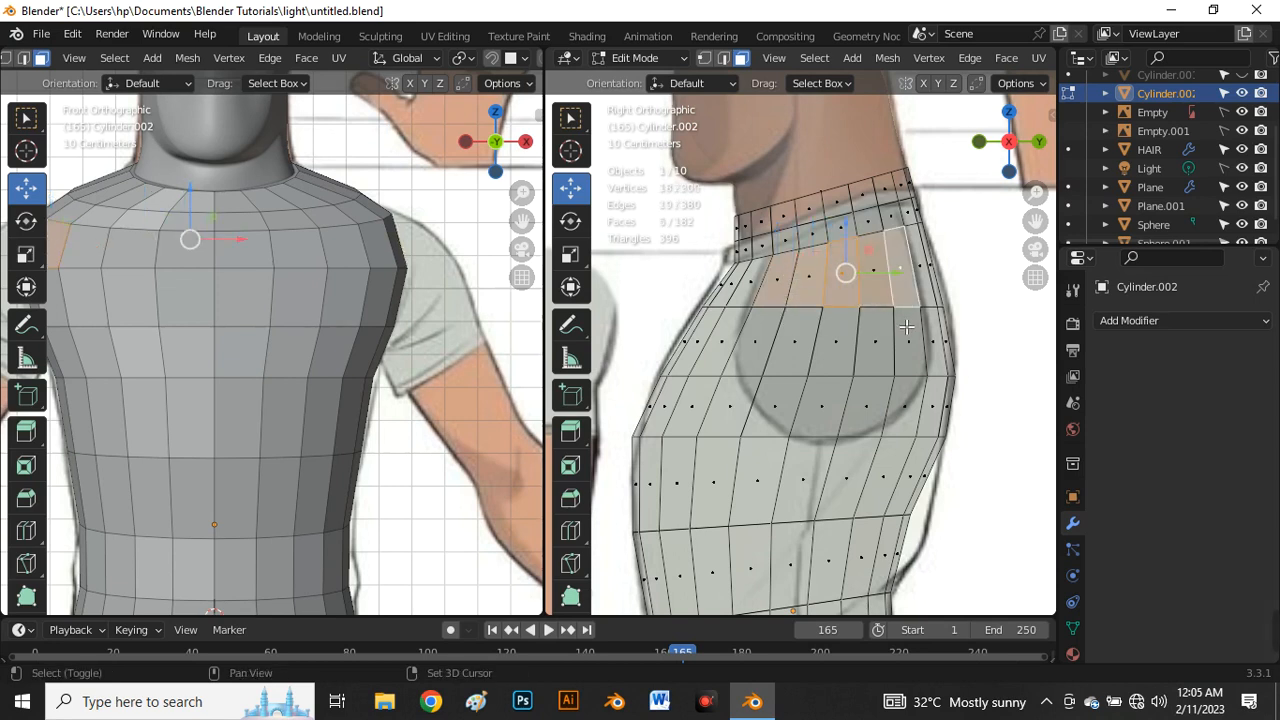
left_click(907, 330, "shift")
left_click(909, 392, "shift")
left_click(873, 373, "shift")
left_click(868, 392, "shift")
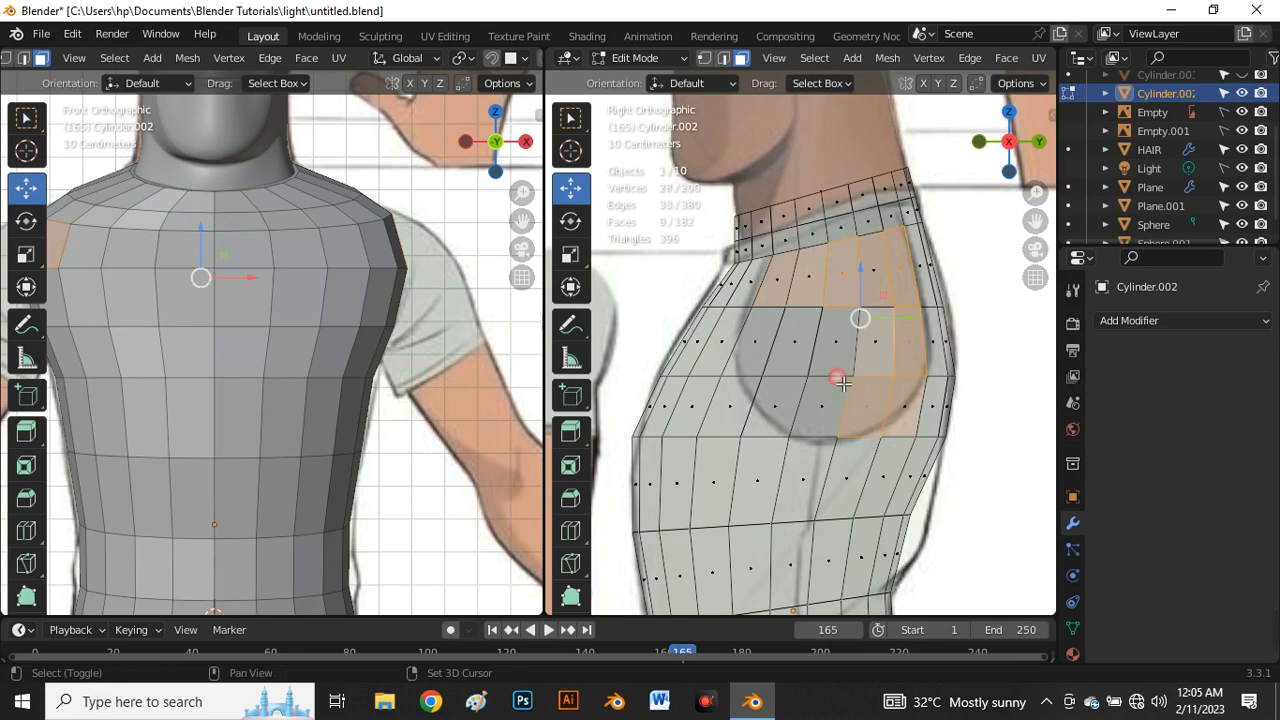
left_click(838, 385, "shift")
left_click(830, 360, "shift")
left_click(778, 404, "shift")
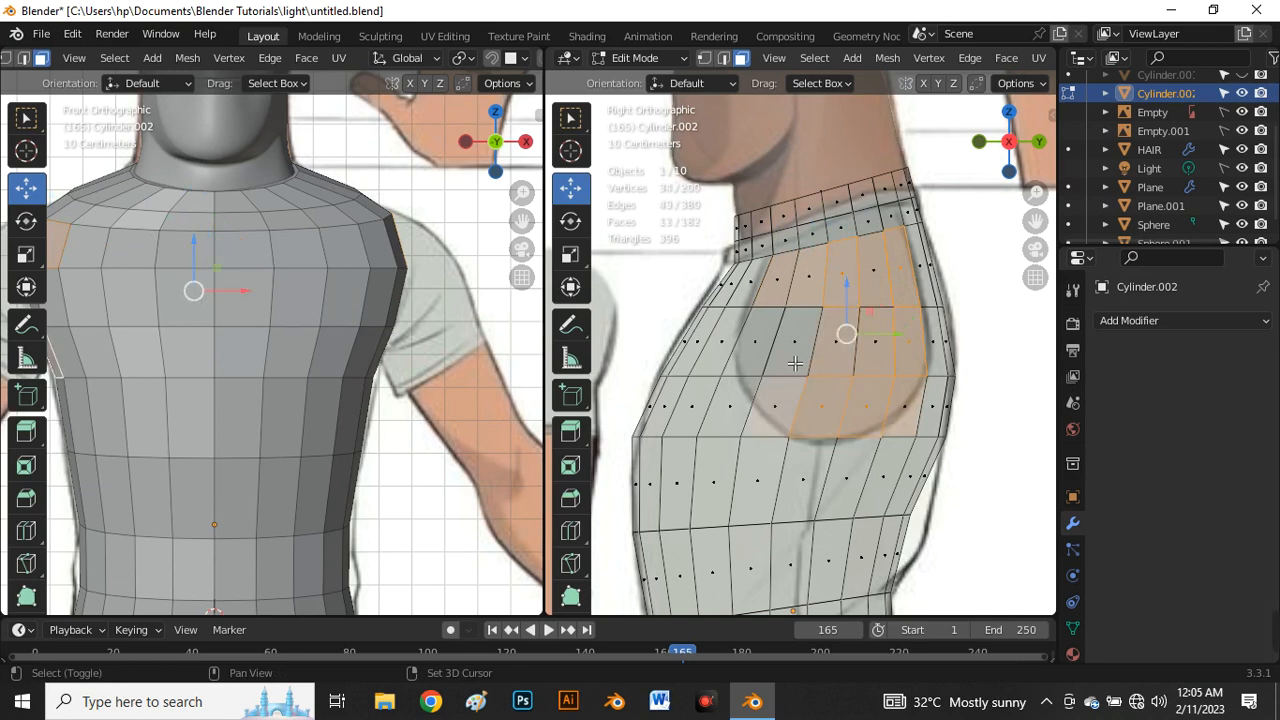
left_click(790, 340, "shift")
left_click(755, 340, "shift")
left_click(742, 402, "shift")
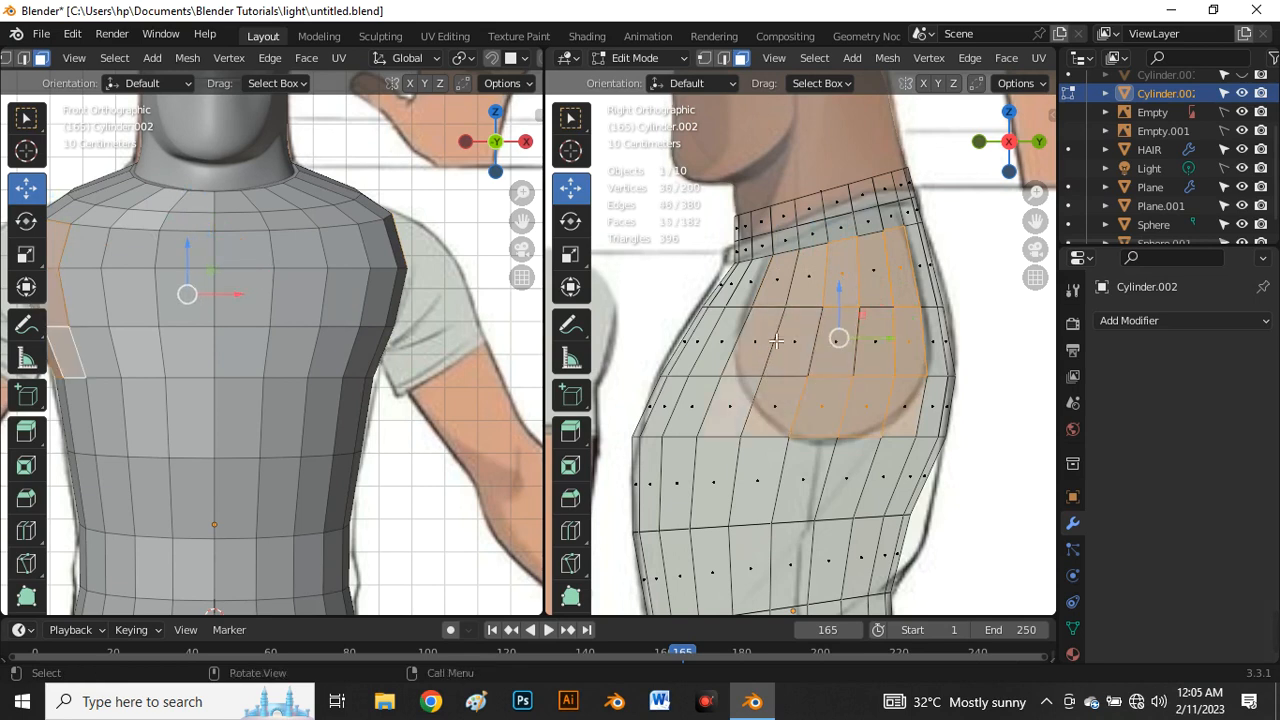
scroll(740, 380, "down", 4)
scroll(348, 300, "down", 2)
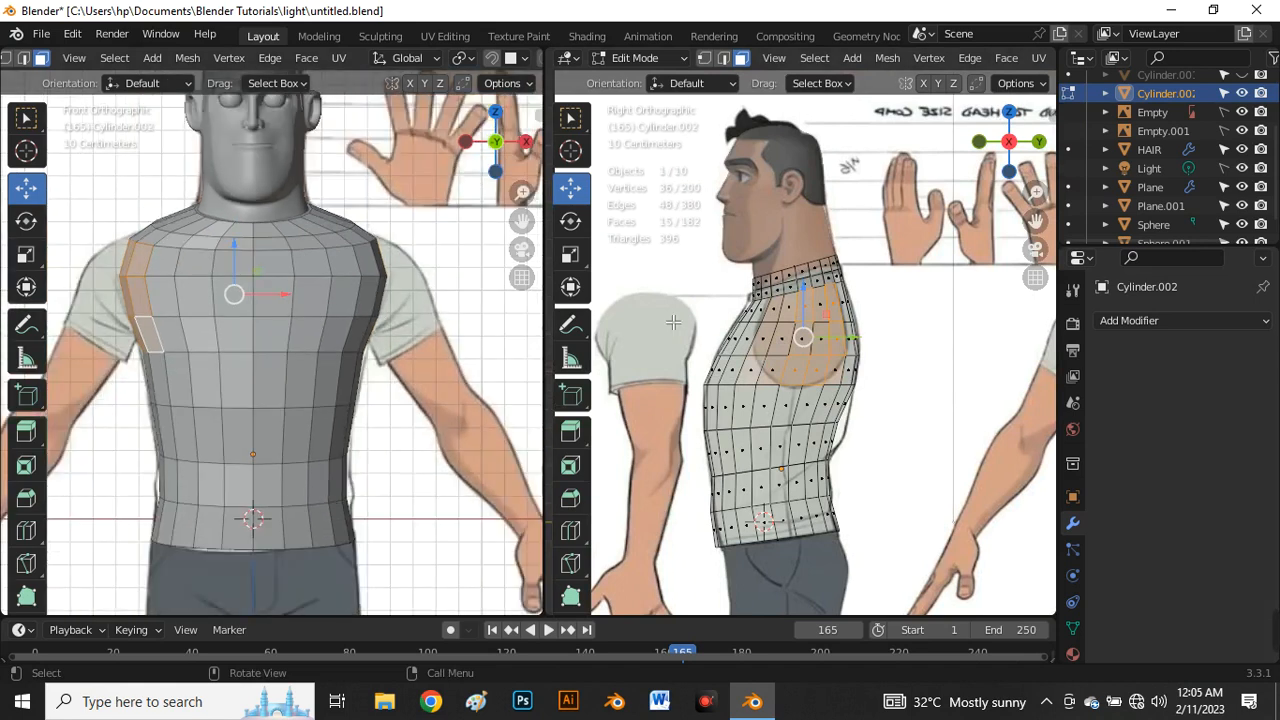
Step: Replace the selection with only the near-side sleeve area, three rows of five faces below the shoulder loop, without X-ray
key("alt+z")
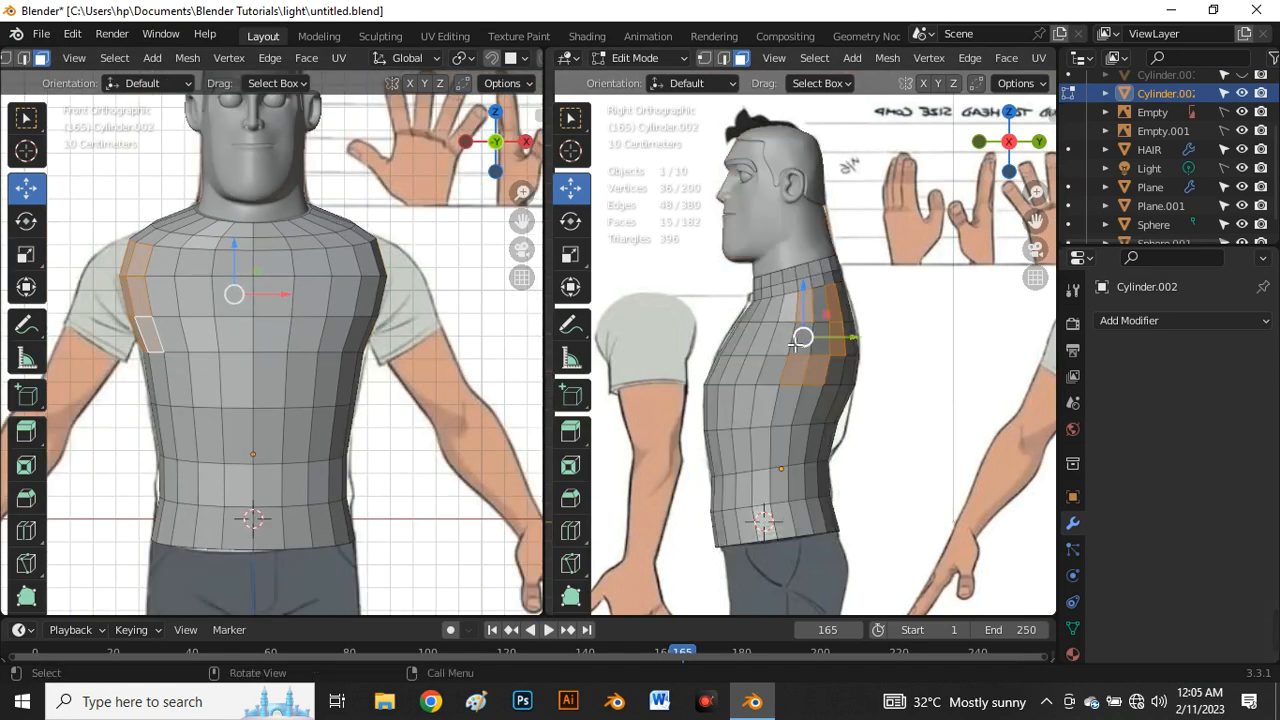
left_click(955, 316)
scroll(819, 302, "up", 3)
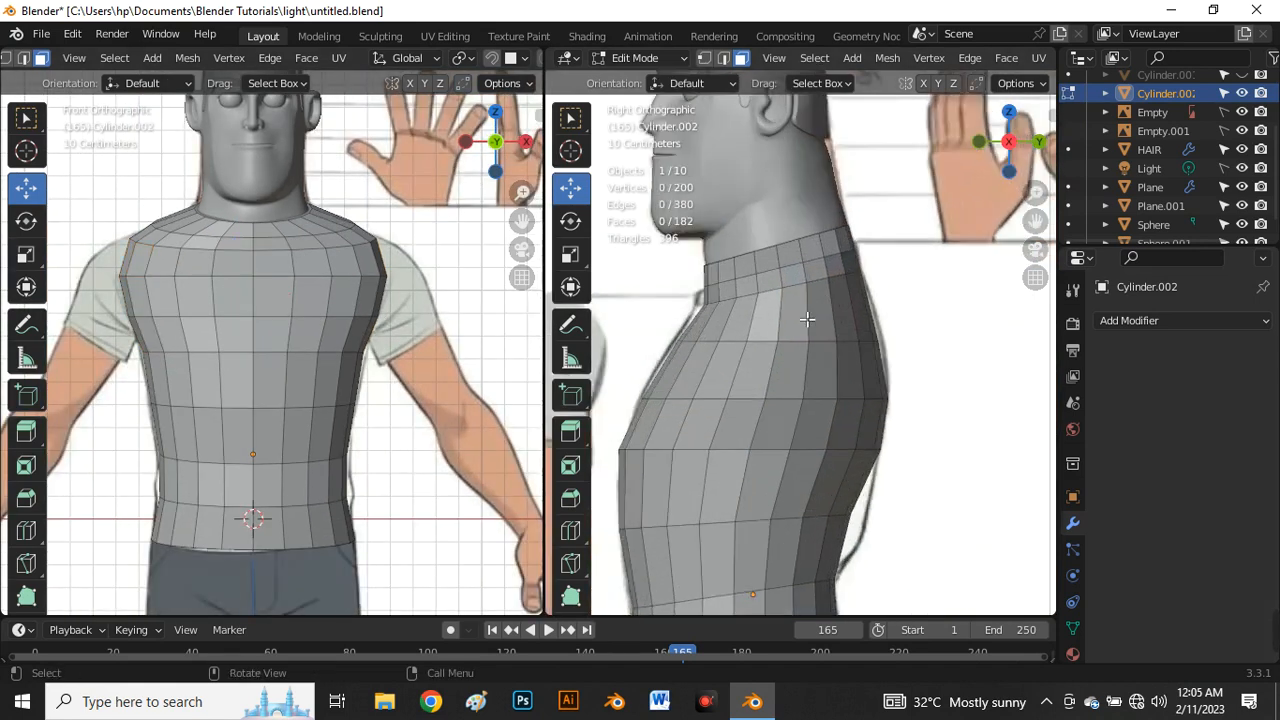
left_click(785, 318)
left_click(765, 331, "shift")
left_click(843, 339, "shift")
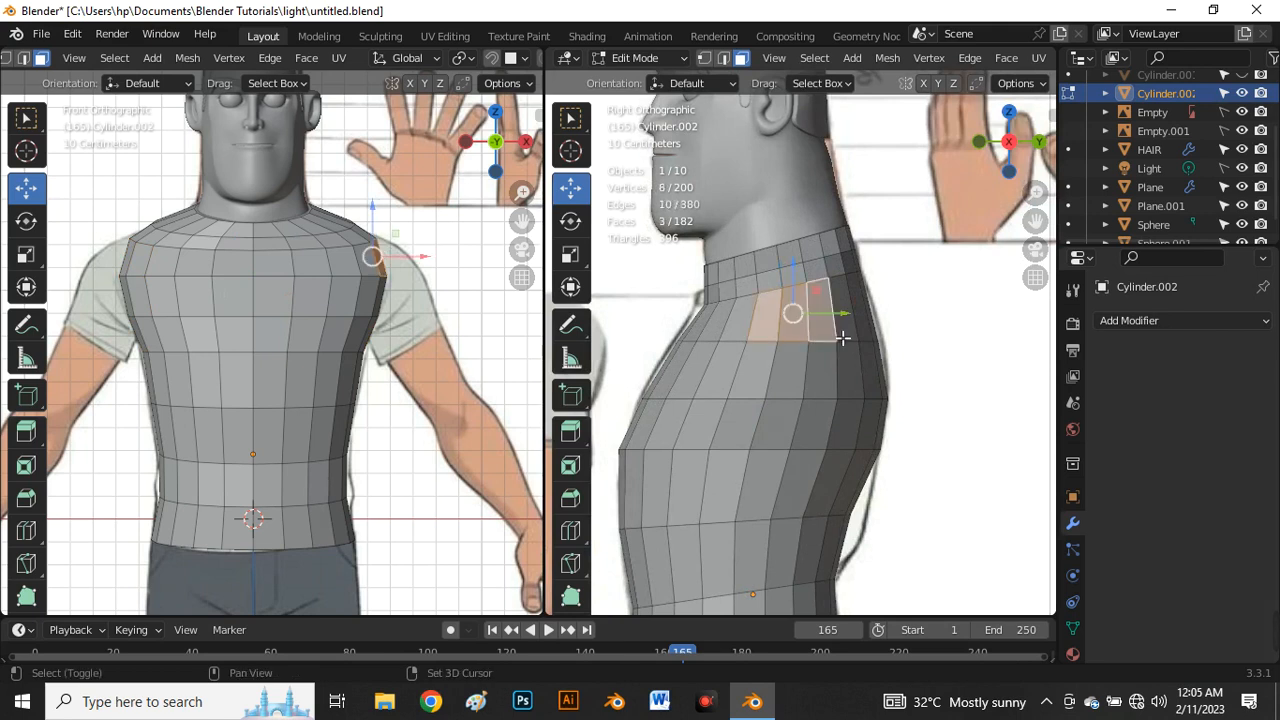
left_click(846, 352, "shift")
left_click(848, 386, "shift")
left_click(840, 424, "shift")
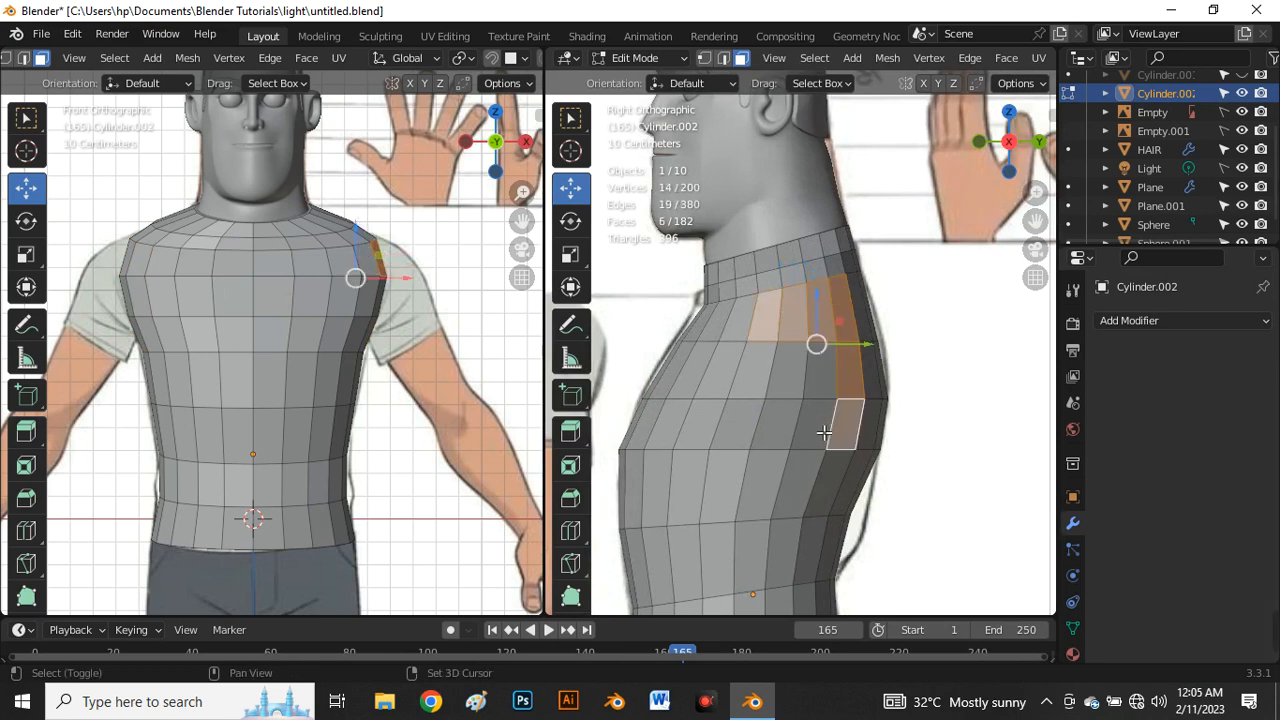
left_click(828, 405, "shift")
left_click(812, 374, "shift")
left_click(785, 372, "shift")
left_click(752, 430, "shift")
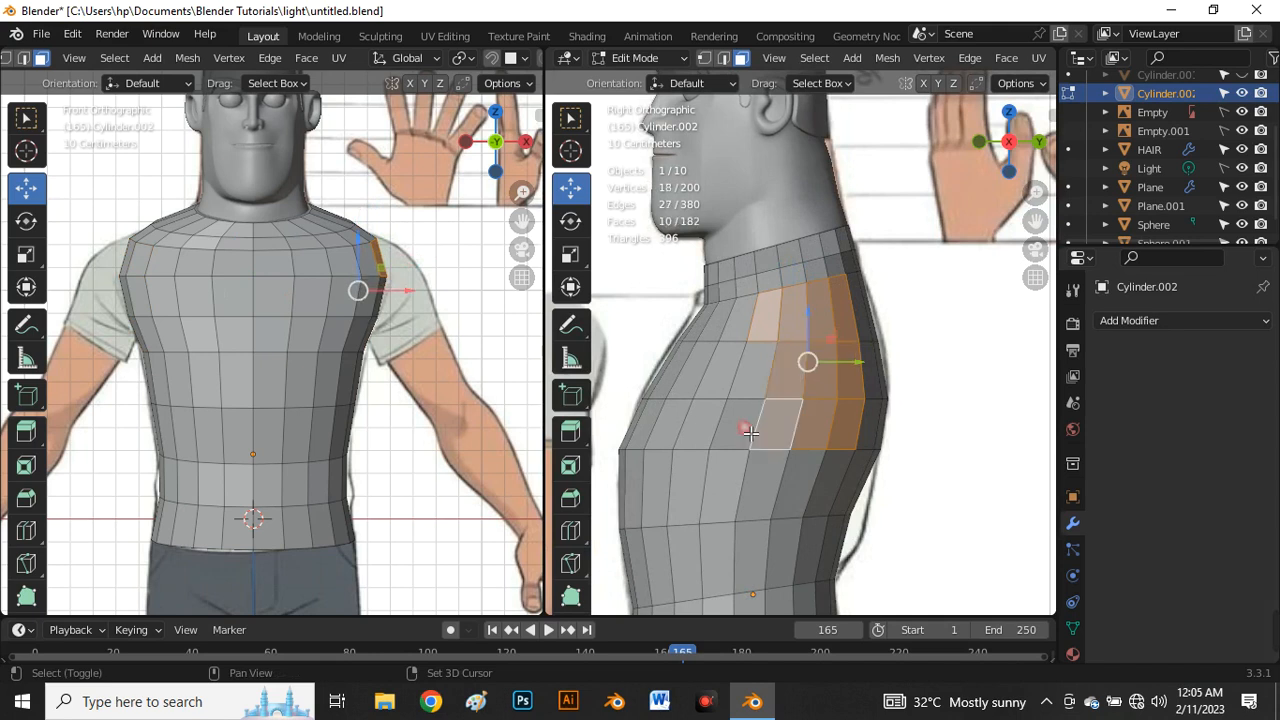
left_click(756, 380, "shift")
left_click(742, 424, "shift")
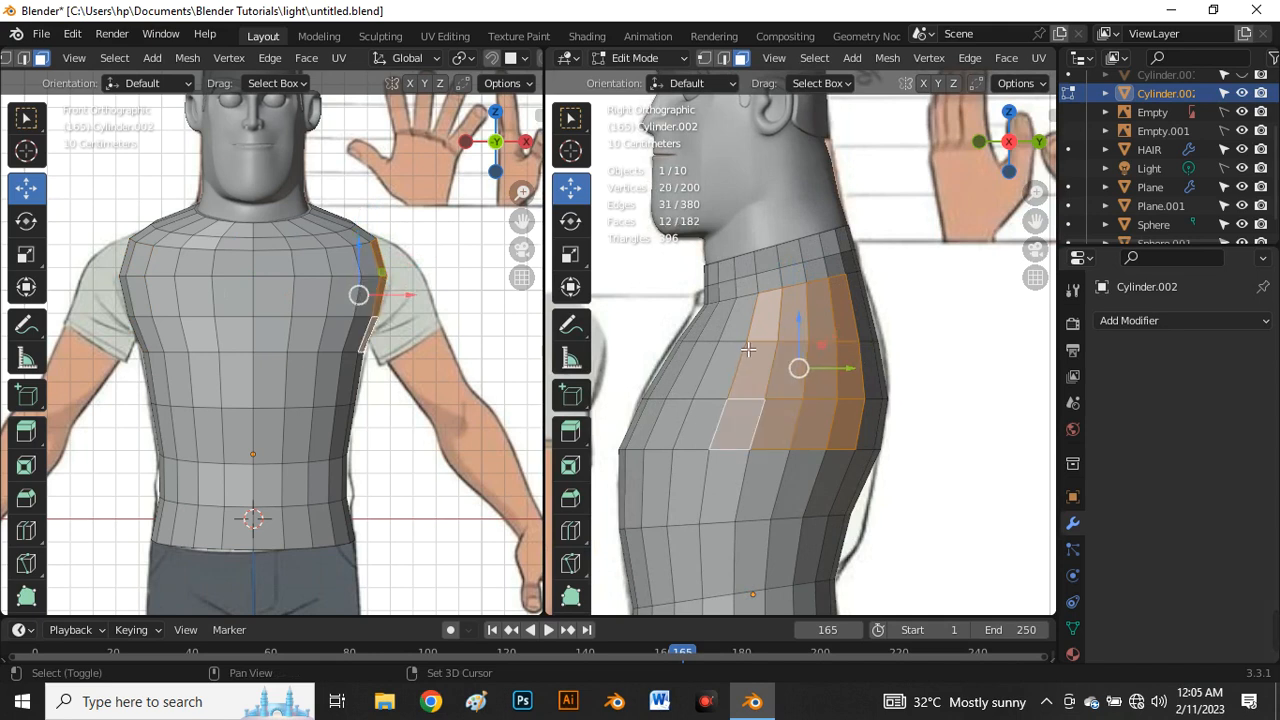
left_click(721, 378, "shift")
left_click(744, 342, "shift")
left_click(722, 410, "shift")
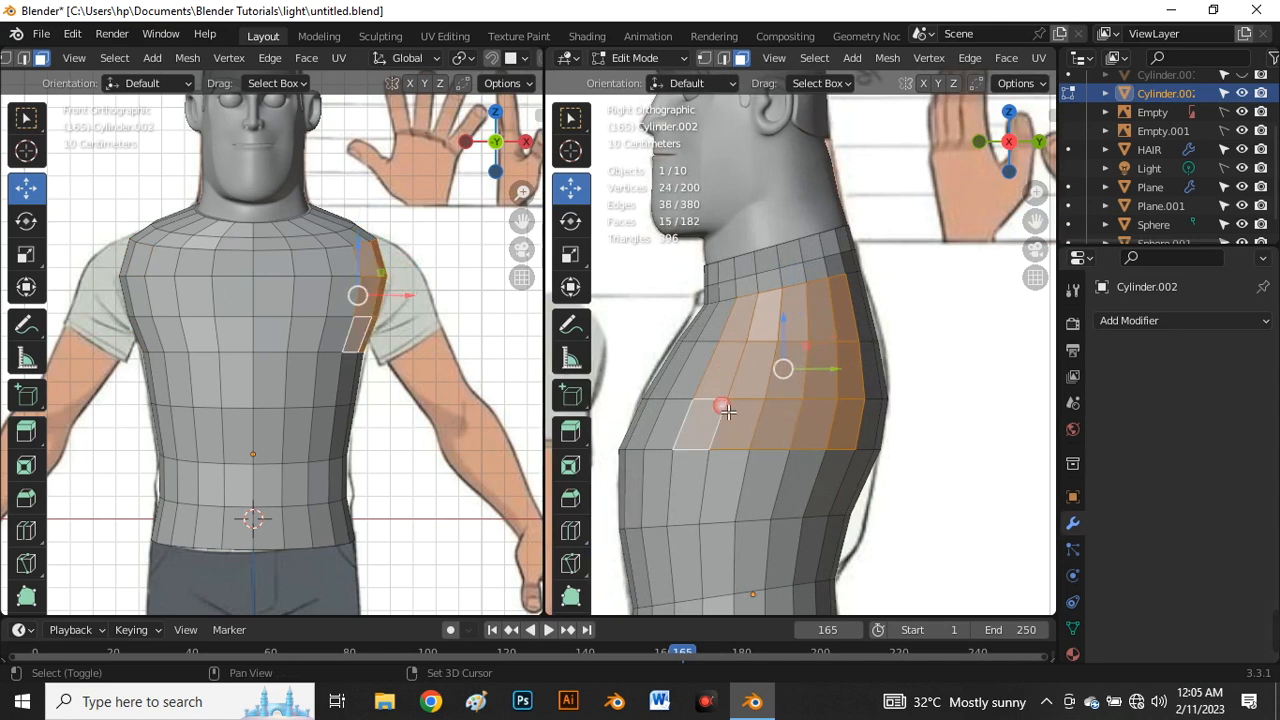
key("alt+z")
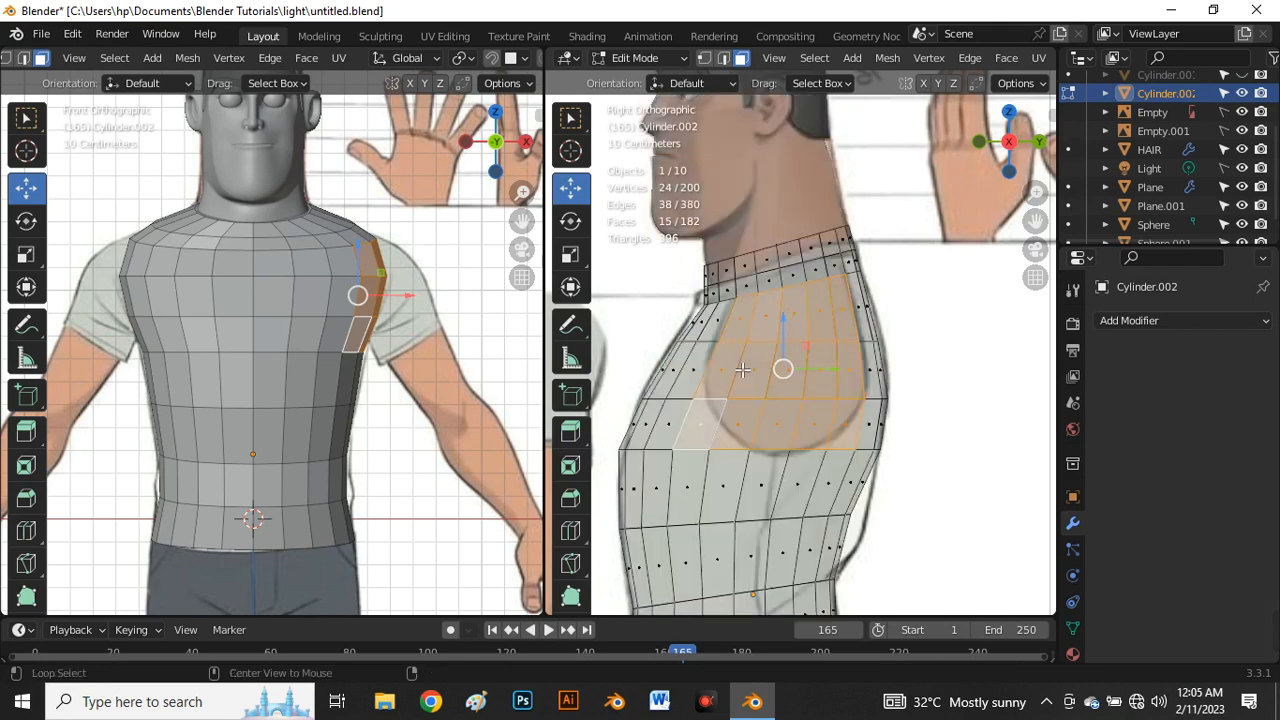
key("alt+z")
Step: Round the selected sleeve faces with LoopTools Circle, and try a small shift toward the back in the side view before undoing it
right_click(775, 343)
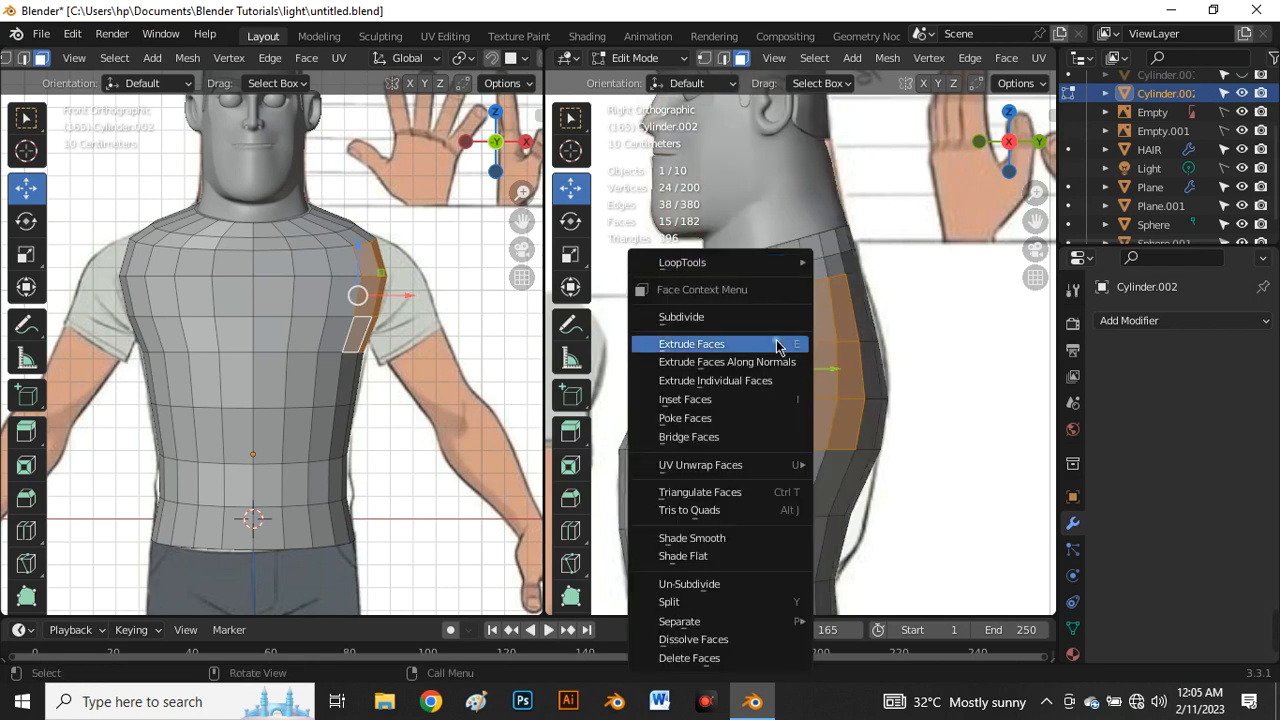
mouse_move(757, 270)
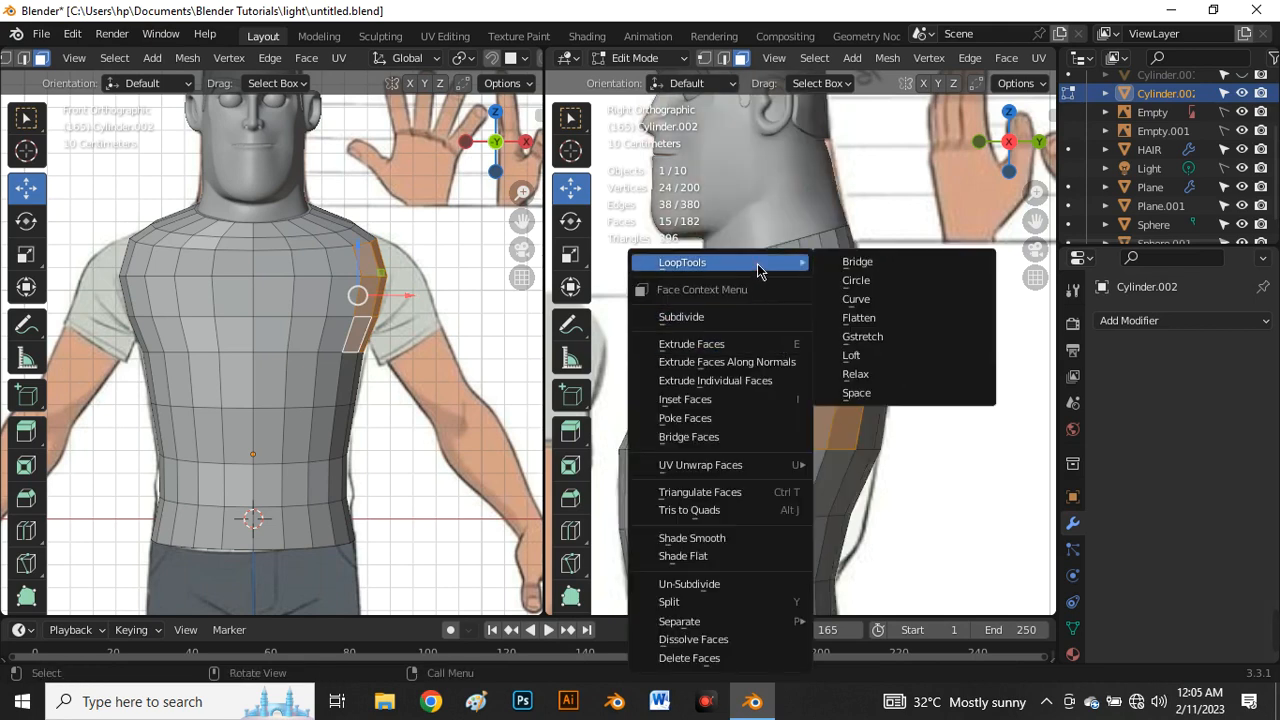
left_click(862, 281)
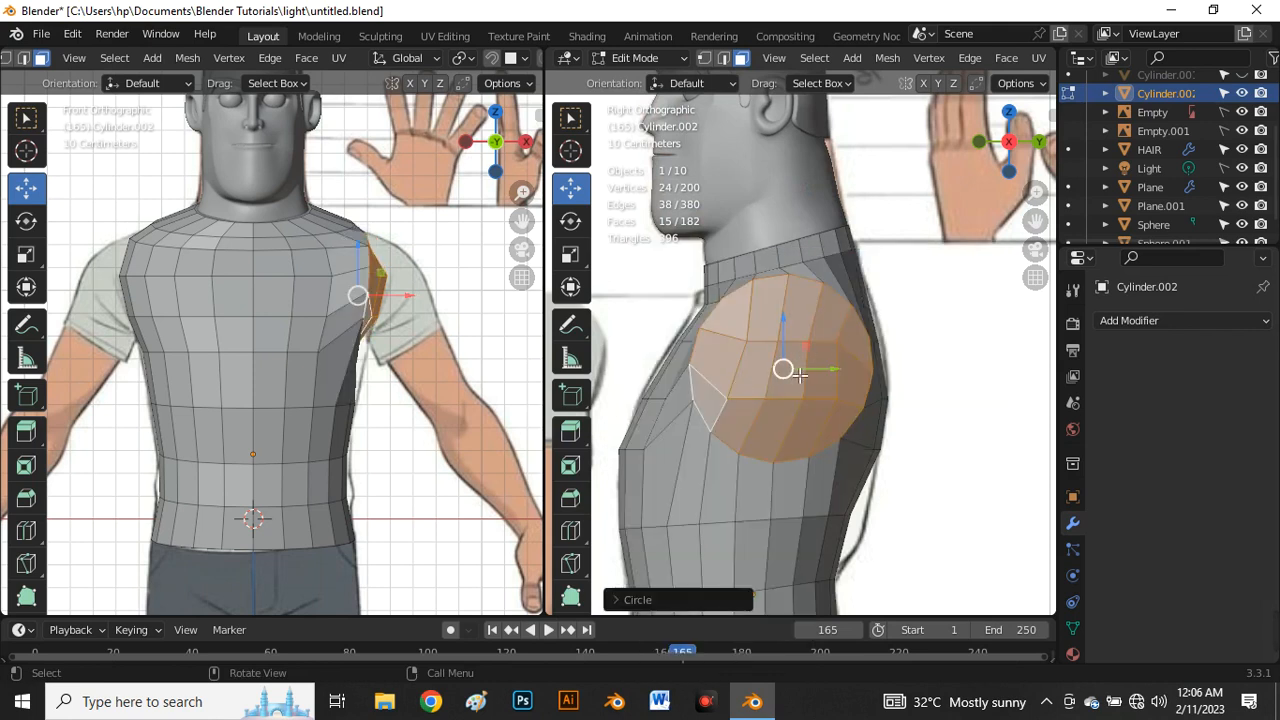
left_click_drag(789, 377, 798, 379)
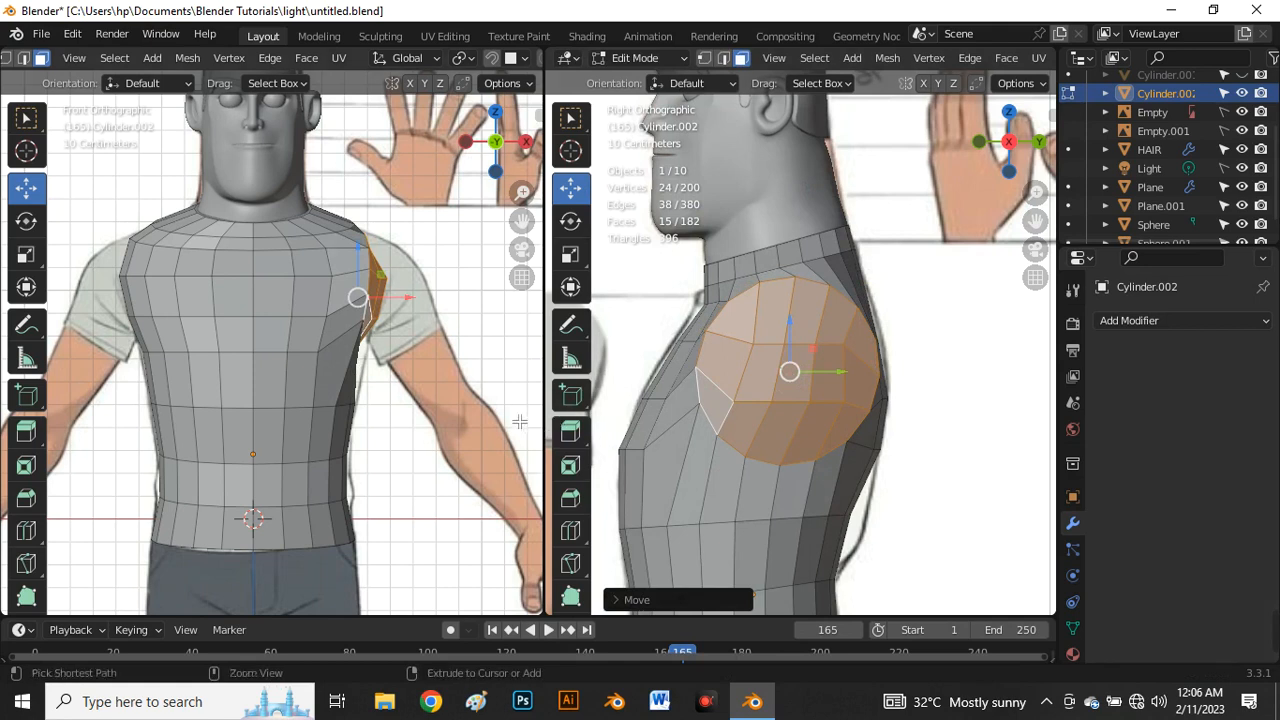
key("ctrl+z")
Step: Move the round sleeve patch outward about 0.070 m along X and 0.012 m down, and flatten it with LoopTools Flatten
left_click_drag(366, 293, 391, 308)
right_click(405, 275)
mouse_move(410, 265)
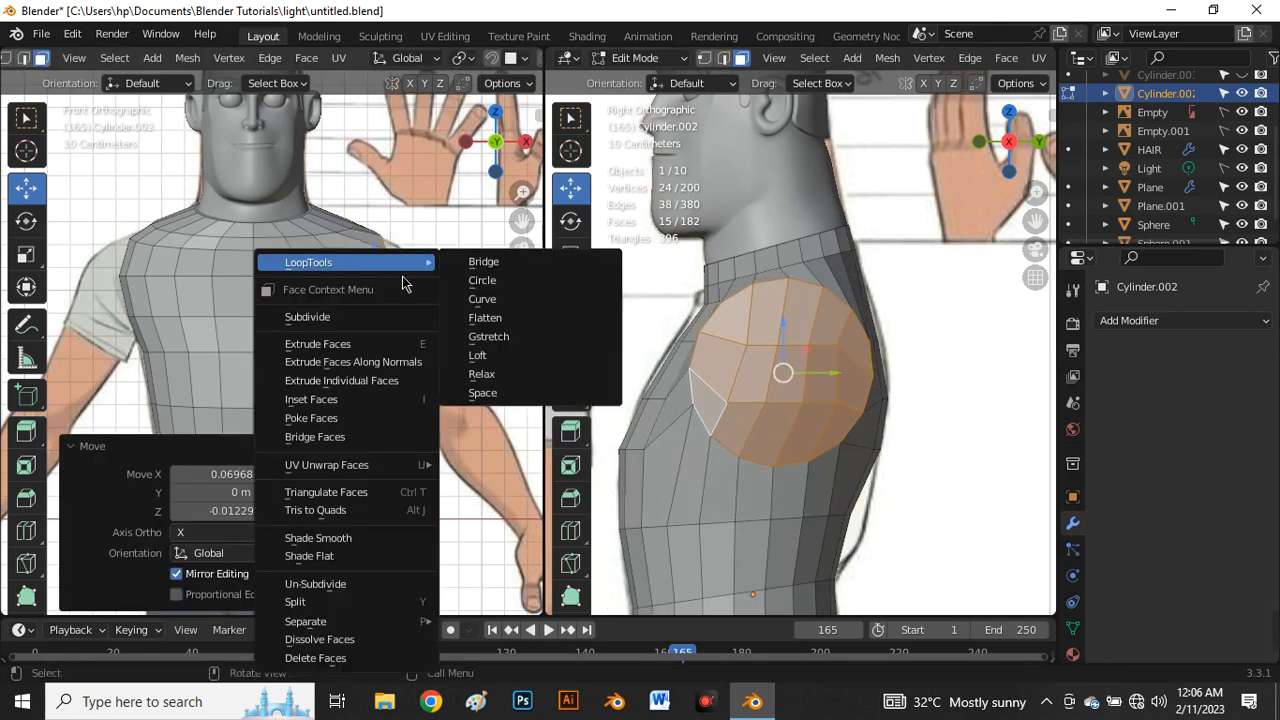
left_click(493, 320)
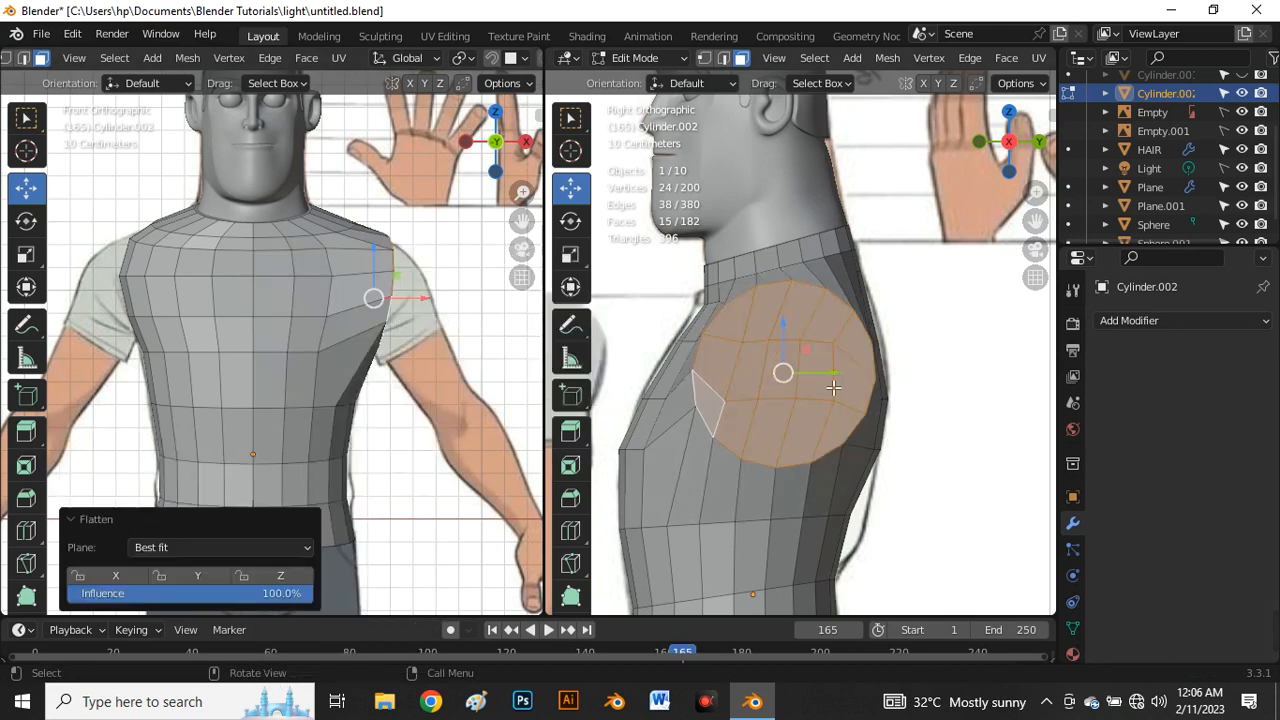
Step: Shift the flattened round patch slightly toward the chest to match the sleeve outline and rotate it slightly in the side view
key("alt+z")
scroll(808, 371, "up", 2)
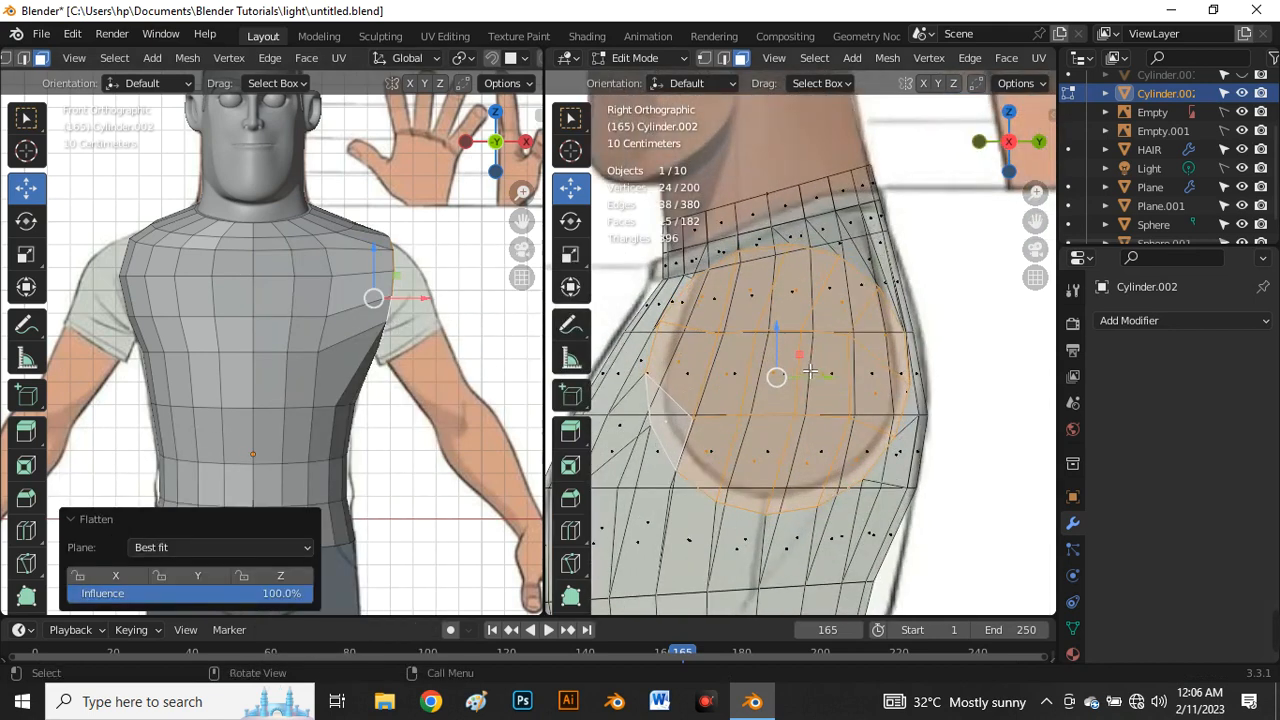
left_click_drag(822, 377, 806, 376)
key("alt+z")
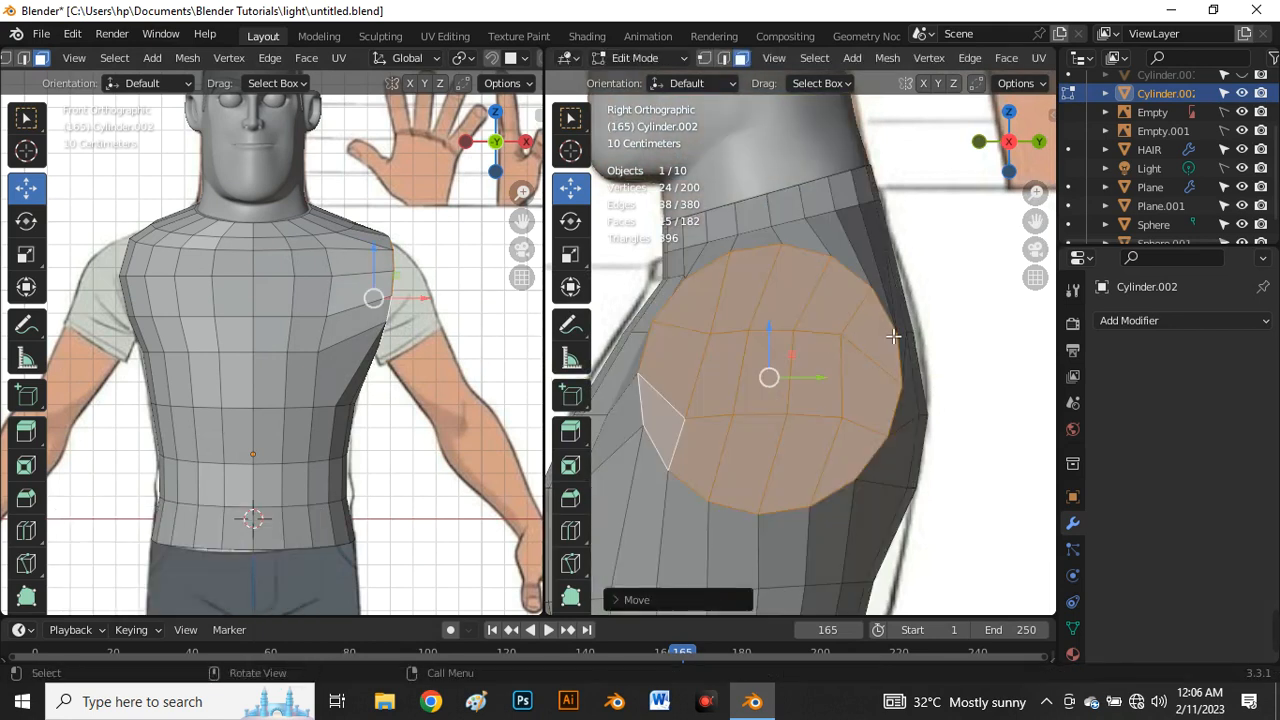
key("r")
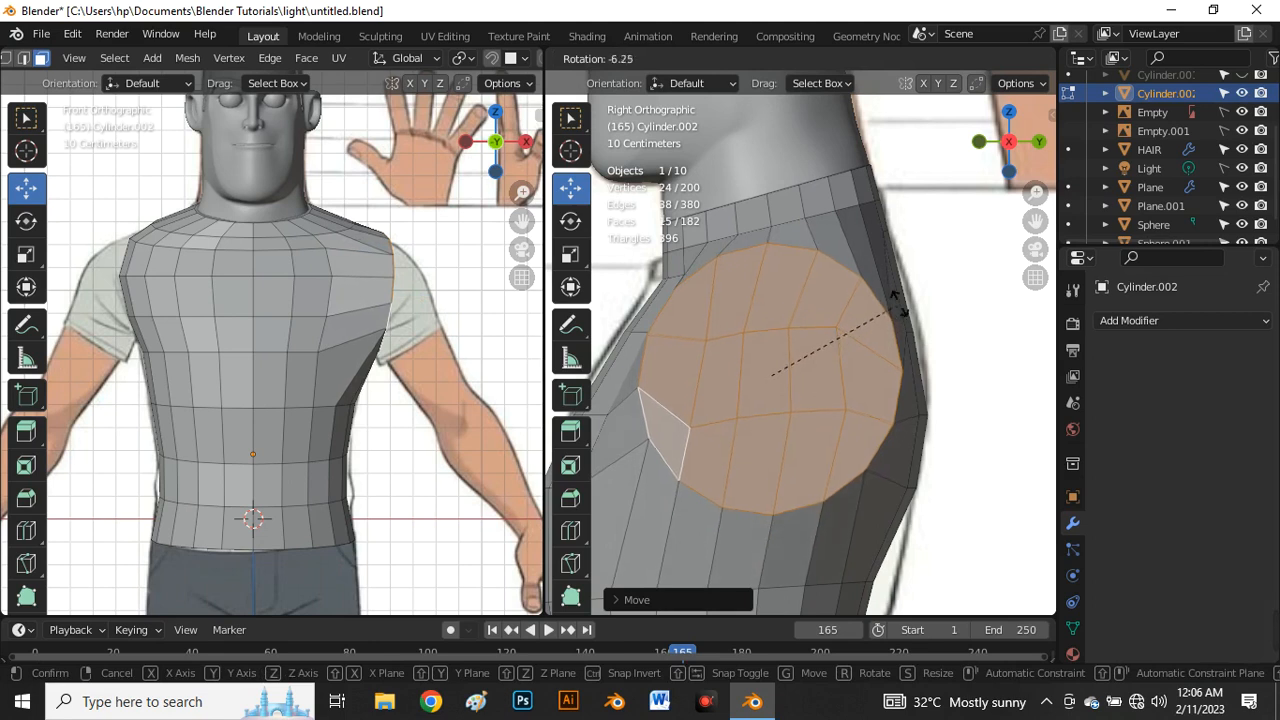
left_click(906, 303)
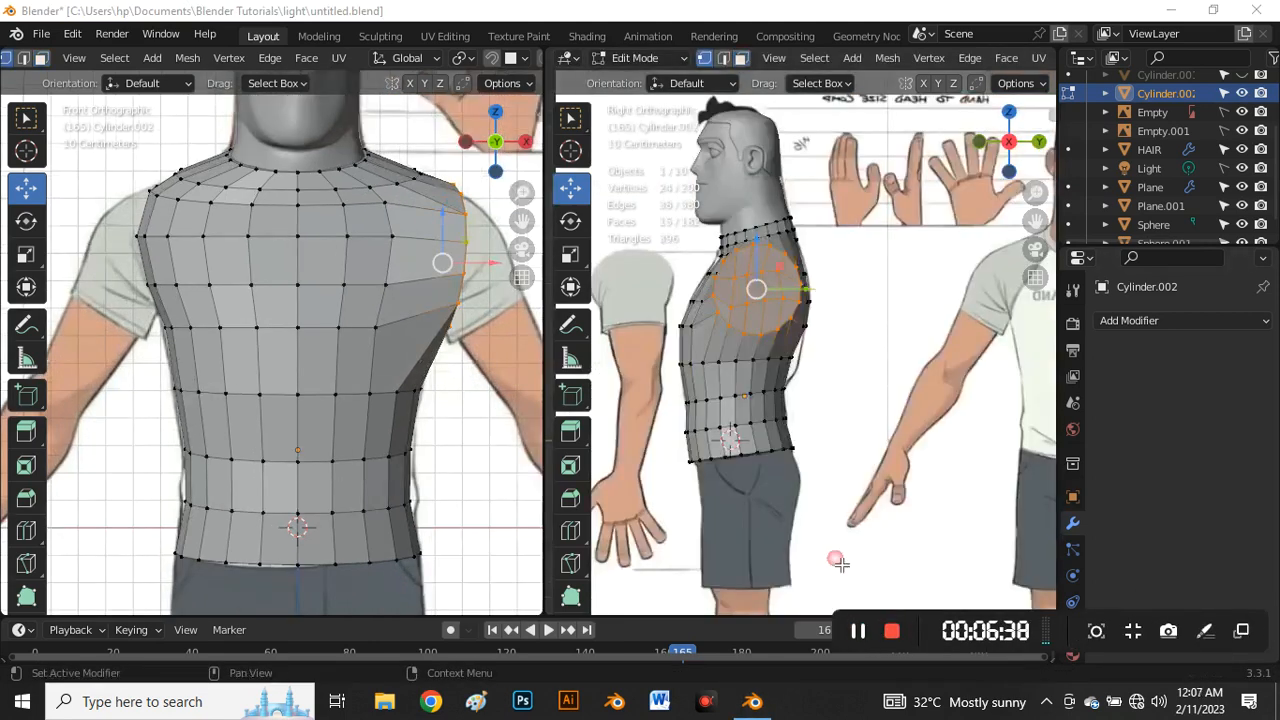
Step: Undo the rotation, moves, flattening and circle shaping of the sleeve patch
scroll(730, 285, "up", 5)
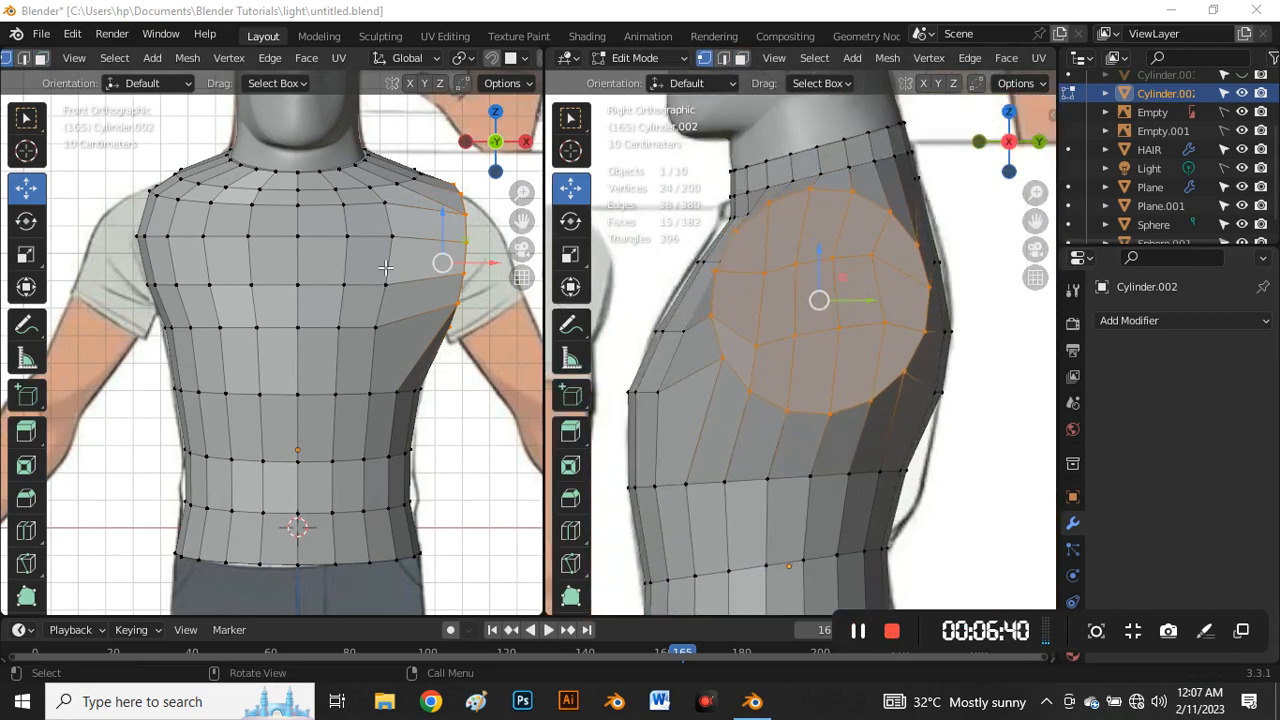
left_click(464, 314)
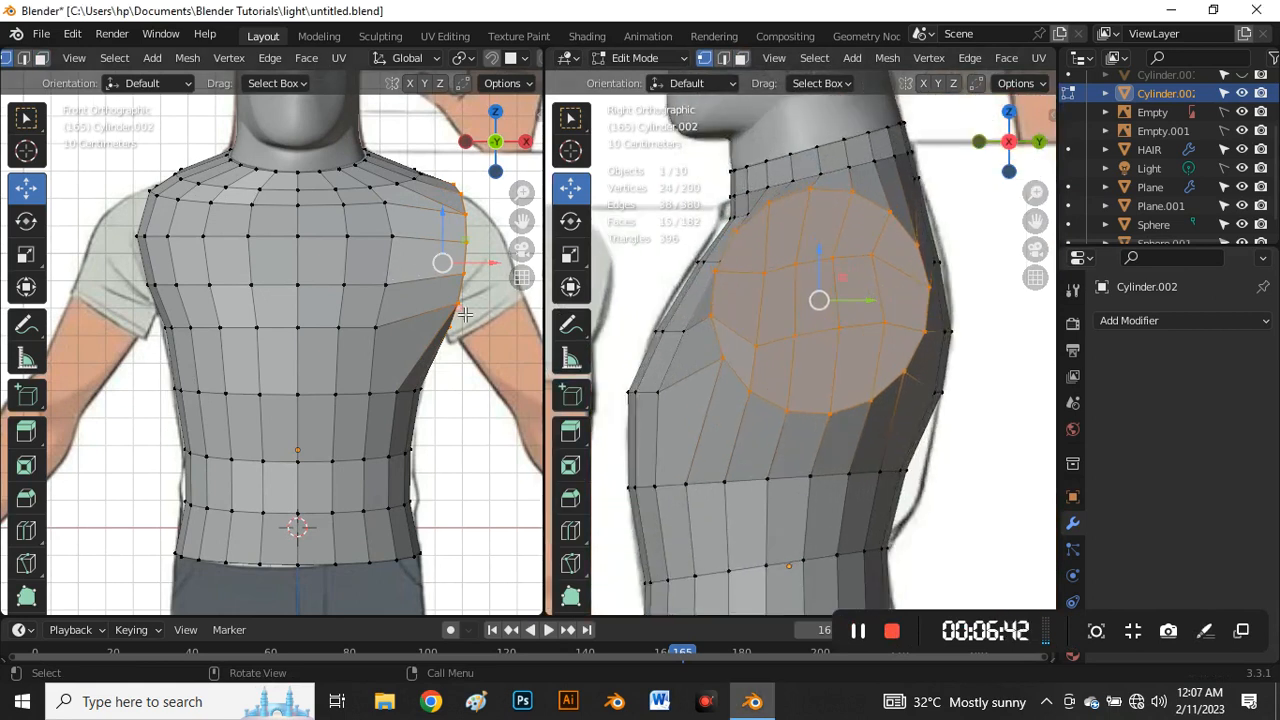
key("ctrl+z")
key("ctrl+z")
key("ctrl+z")
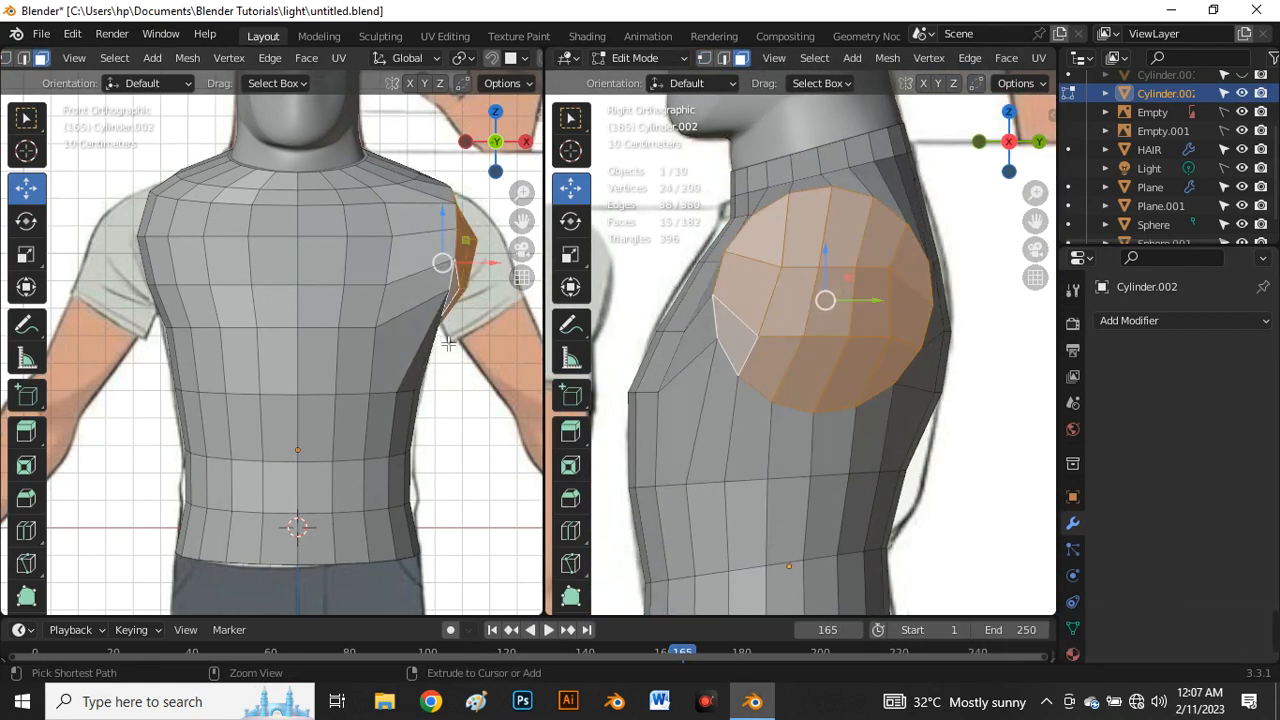
key("ctrl+z")
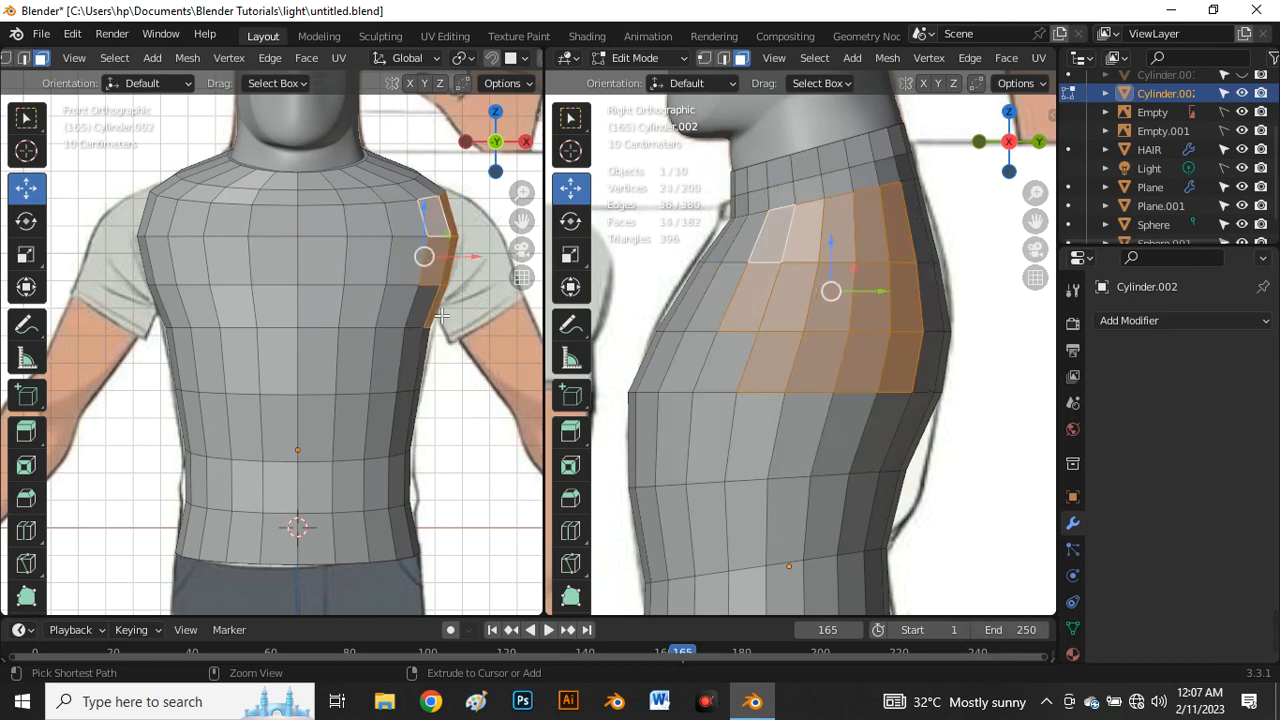
Step: Add the missing lower front face back to the sleeve selection and flatten the patch with LoopTools Flatten, using the best-fit plane
scroll(437, 308, "down", 2)
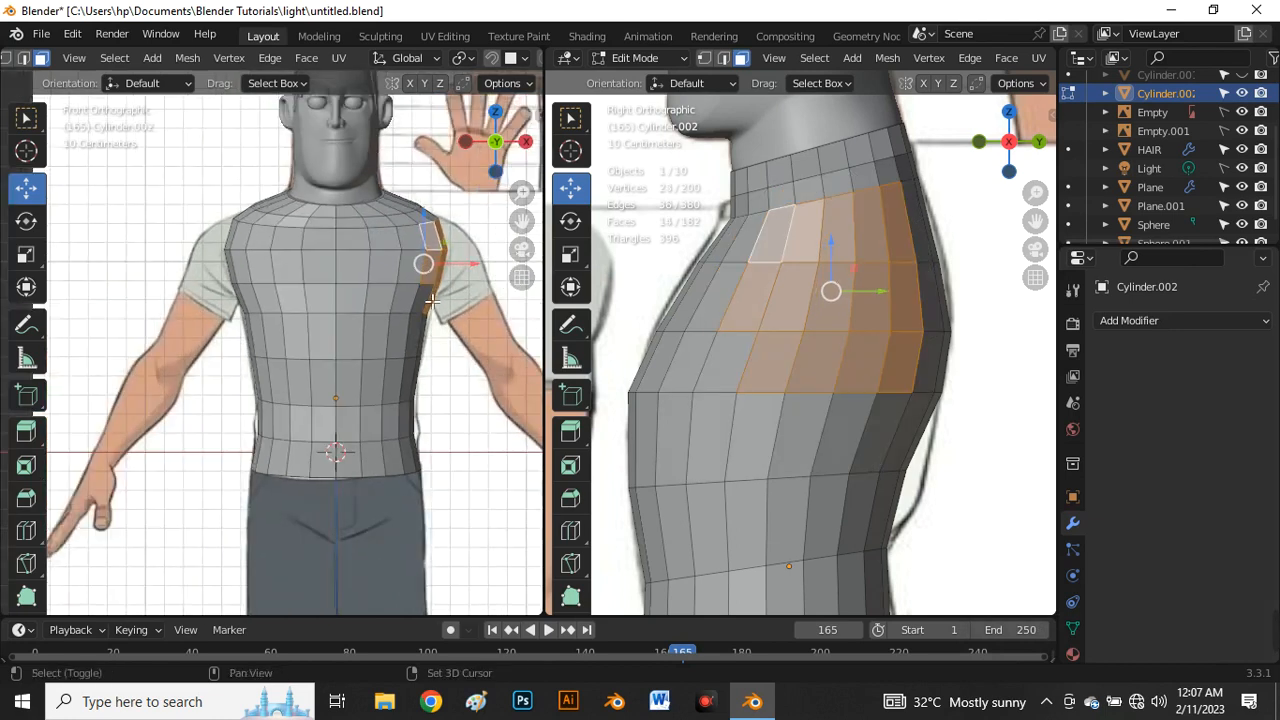
left_click(431, 300, "shift")
scroll(440, 290, "up", 2)
mouse_move(437, 266)
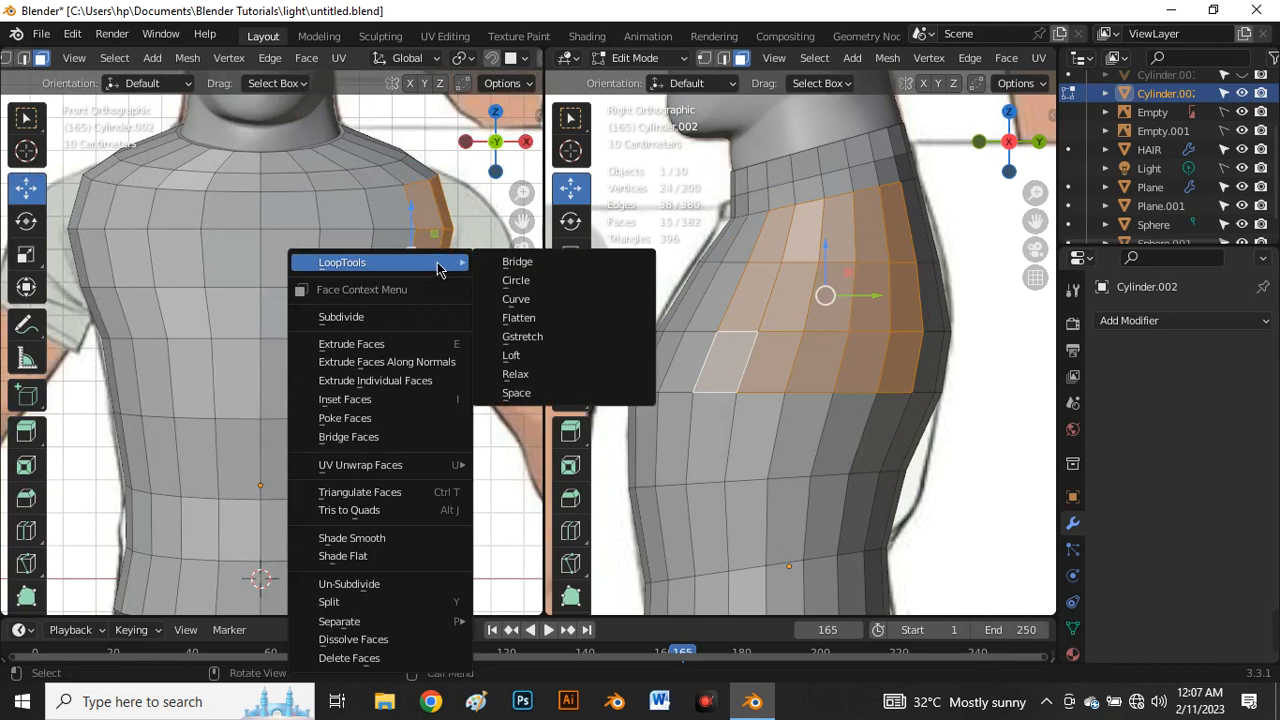
left_click(530, 318)
scroll(506, 317, "down", 2)
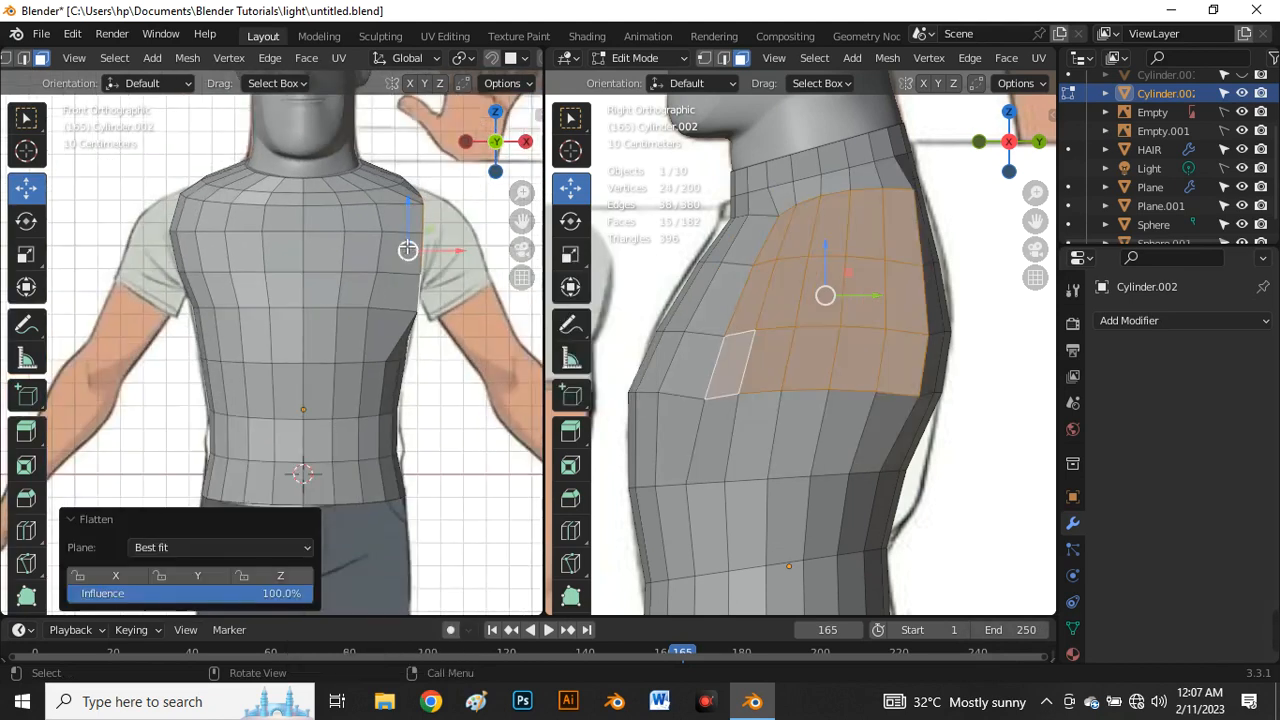
Step: Move the flattened sleeve patch outward about 0.033 m along X and rotate it 10.9° in the front view
scroll(471, 271, "up", 2)
left_click_drag(455, 285, 472, 283)
scroll(467, 315, "down", 2)
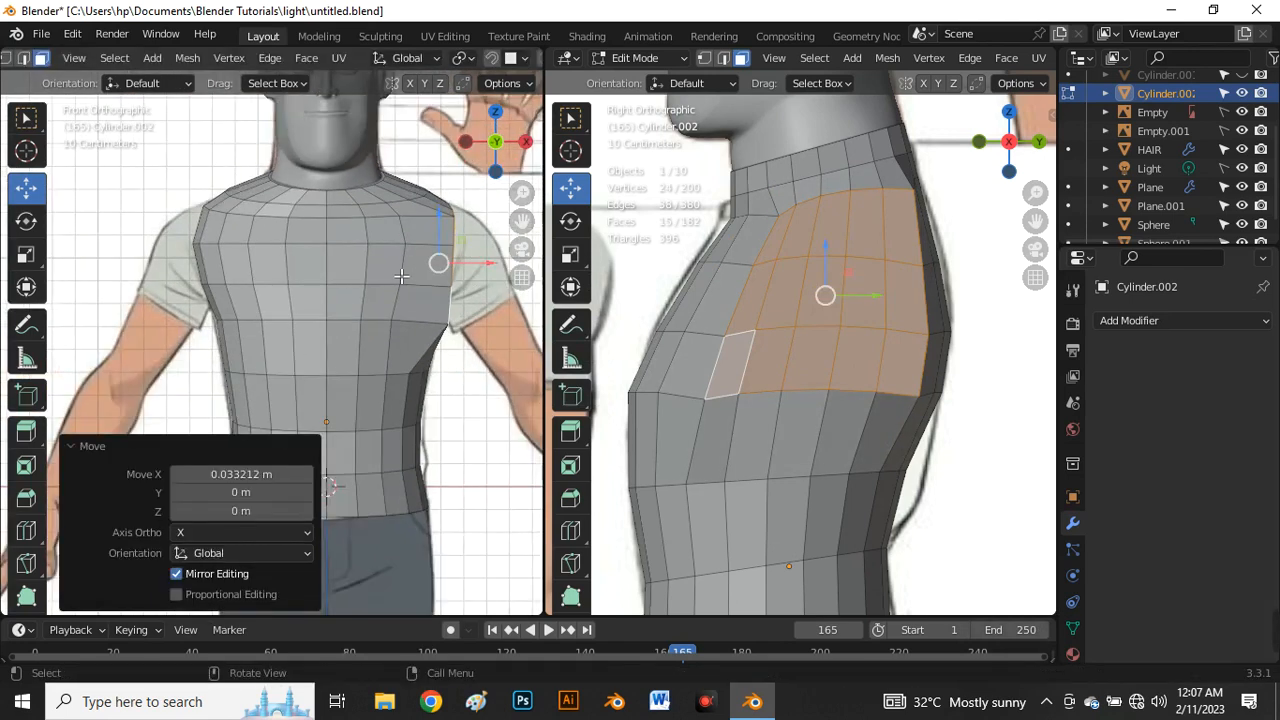
scroll(401, 276, "down", 2)
scroll(393, 244, "up", 2)
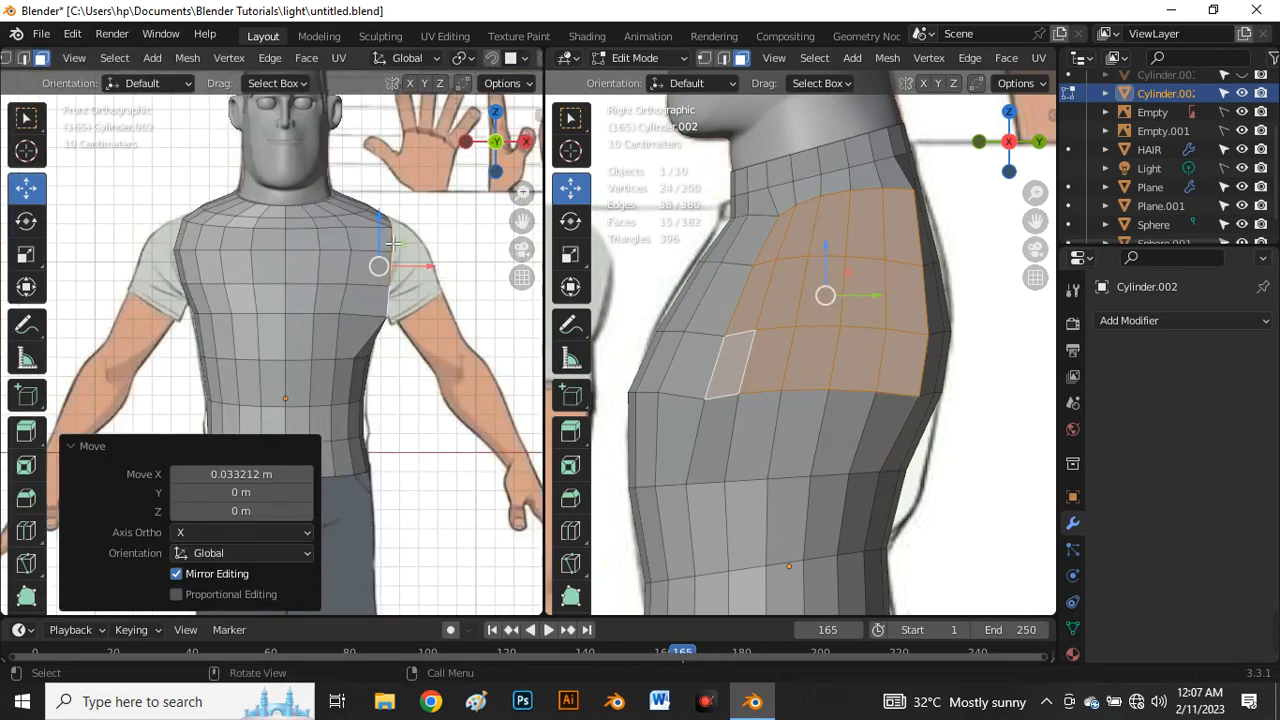
key("r")
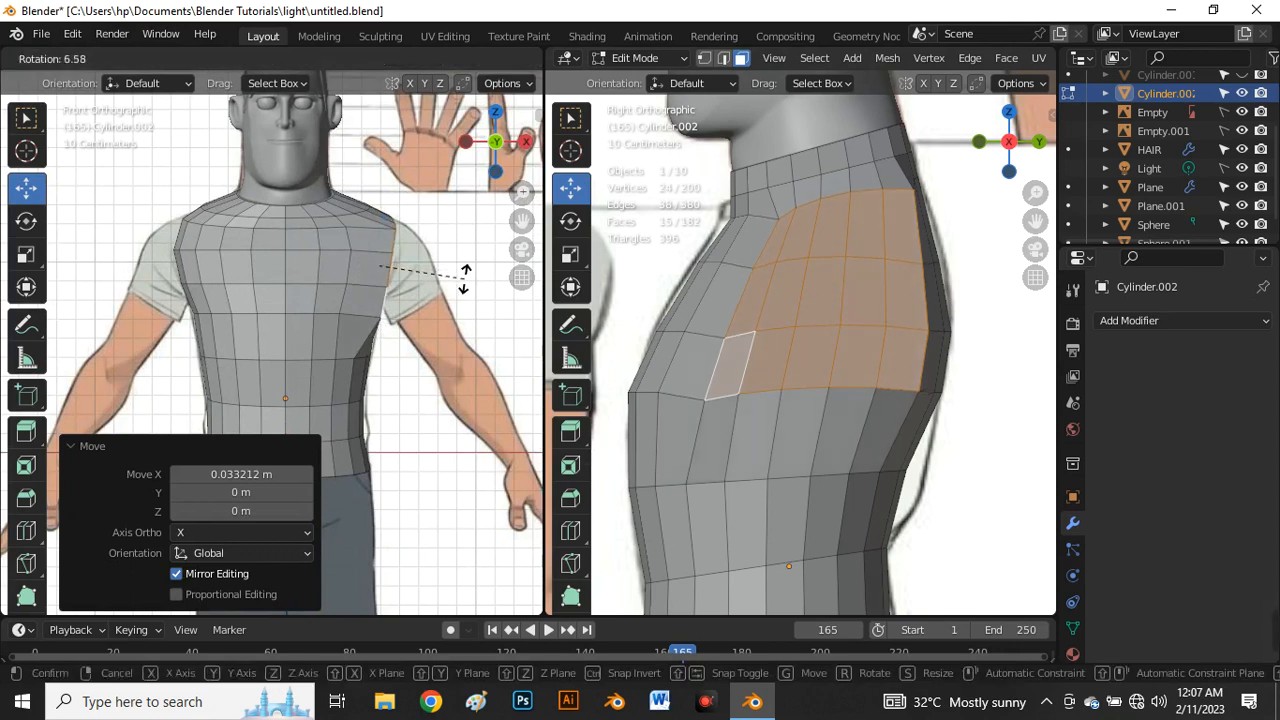
left_click(467, 290)
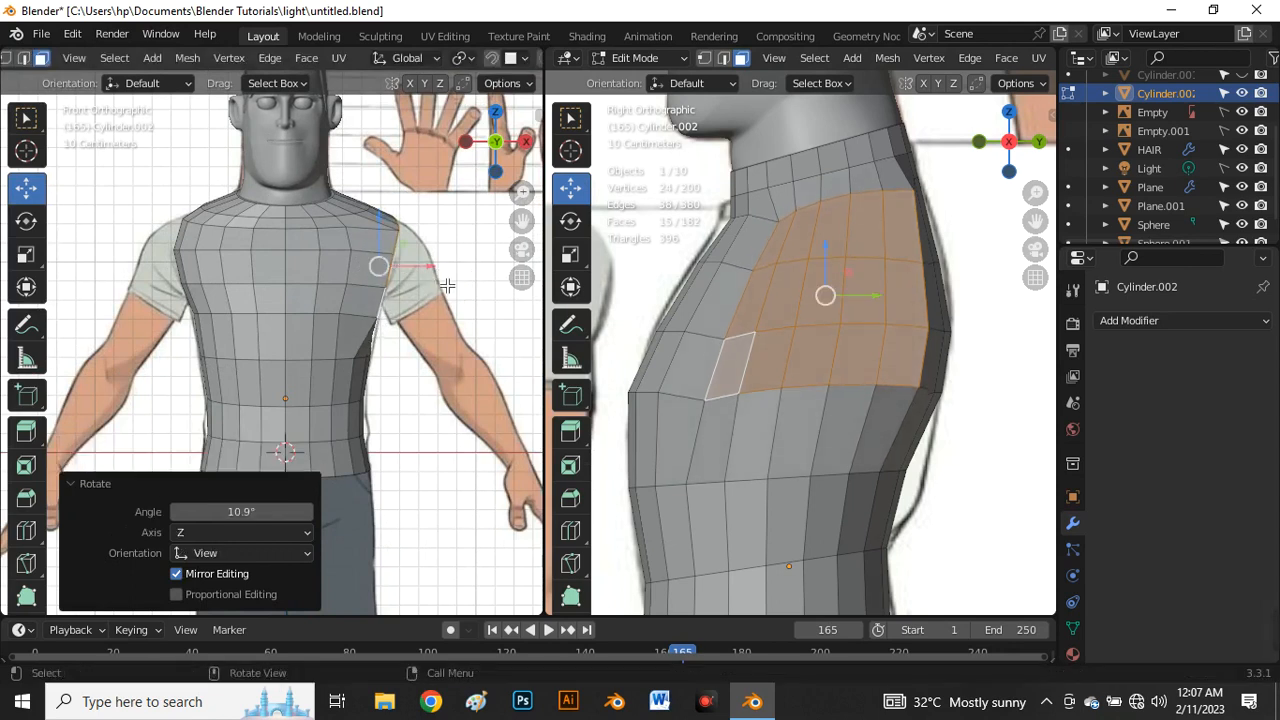
Step: Align the patch with the sleeve seam in the front view by moving it about 0.009 m along X and 0.007 m down
key("alt+z")
scroll(362, 243, "up", 4)
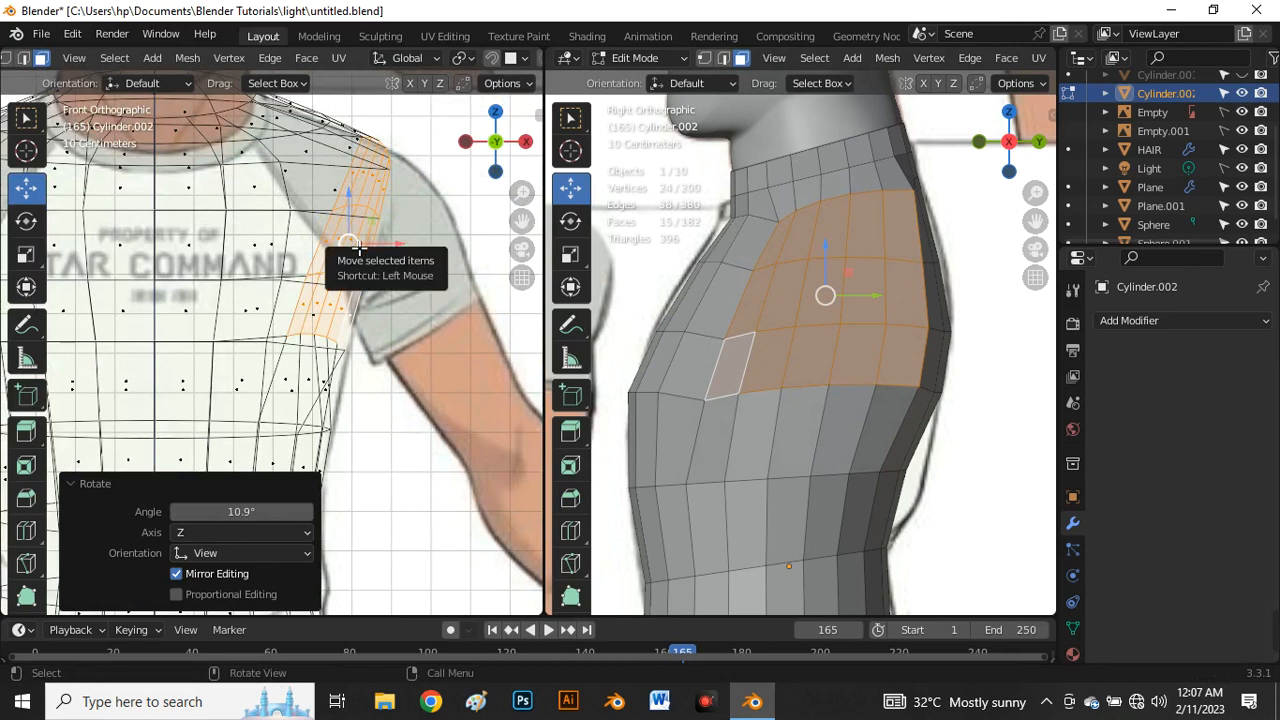
left_click_drag(362, 243, 368, 250)
key("alt+z")
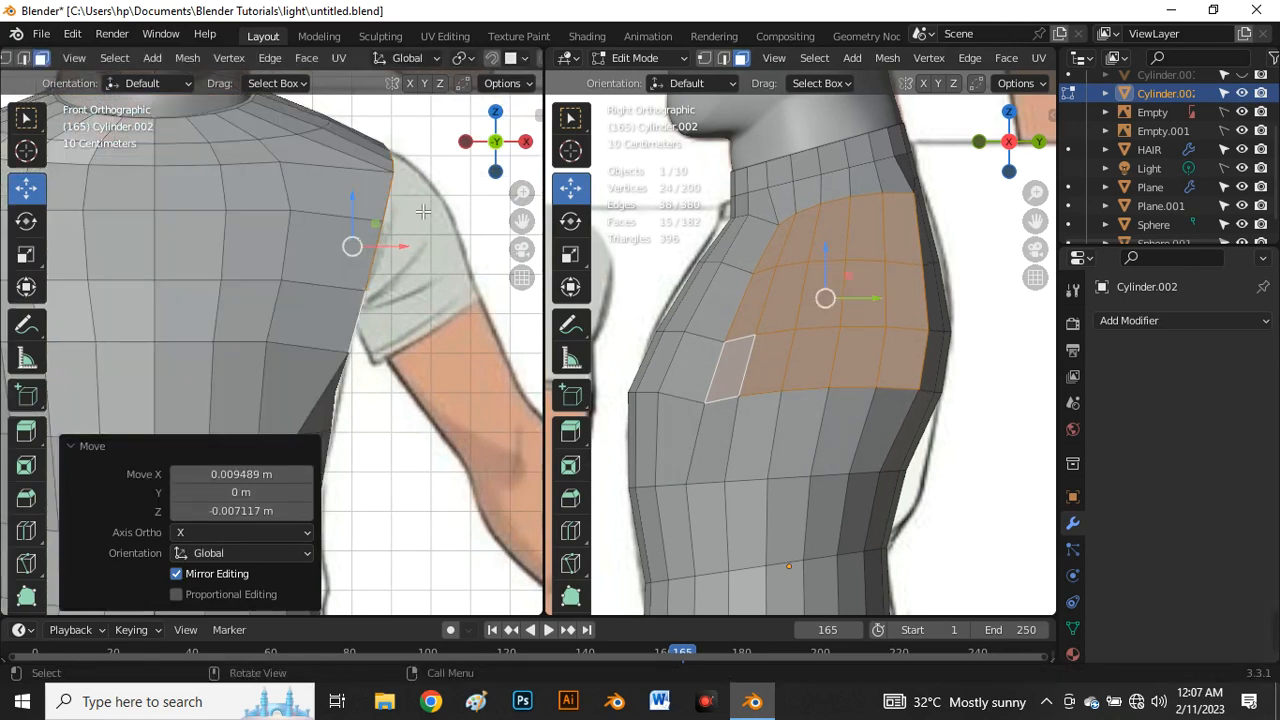
scroll(420, 213, "down", 4)
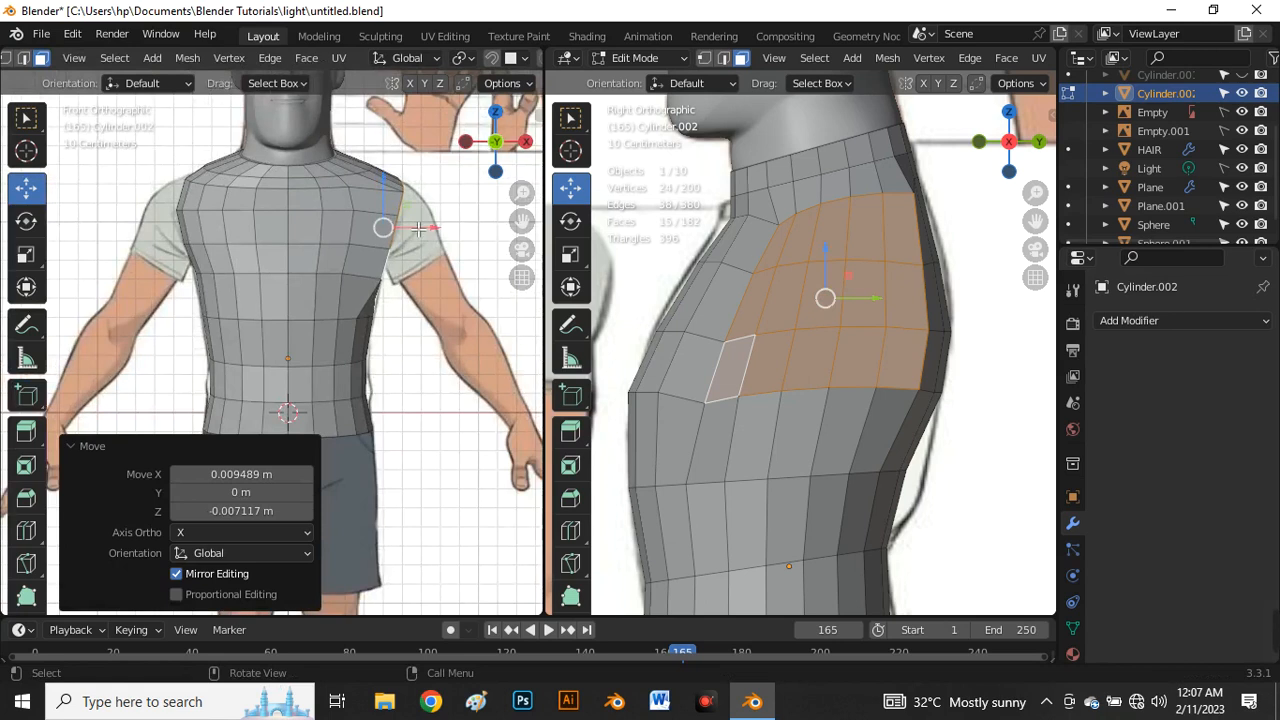
Step: Delete the faces of the selected sleeve patch to open the armhole on this side of the torso
right_click(890, 265)
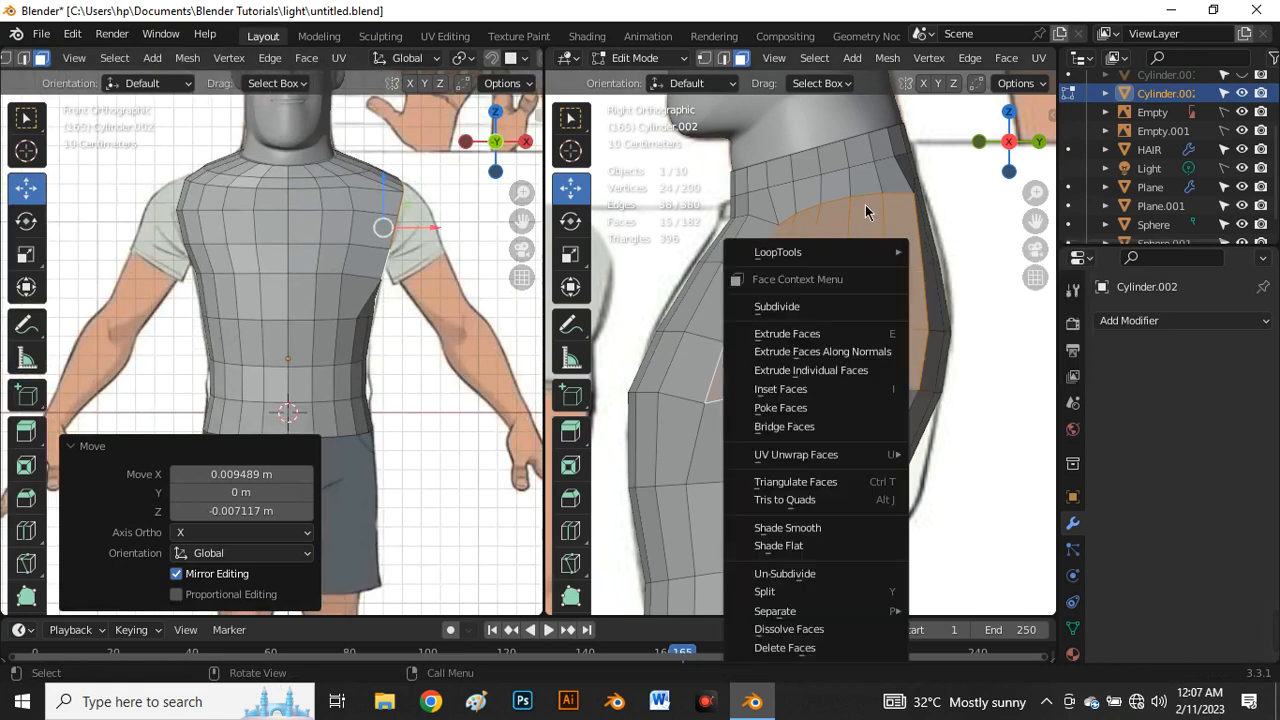
key("x")
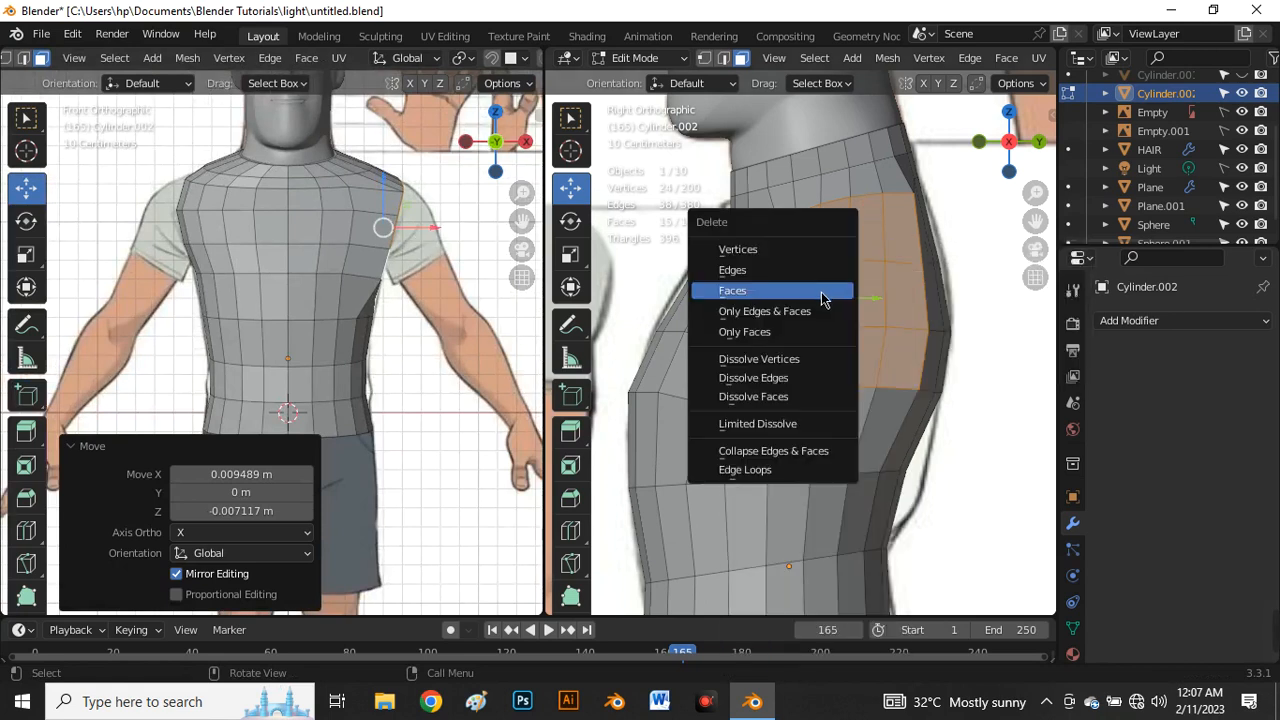
left_click(787, 292)
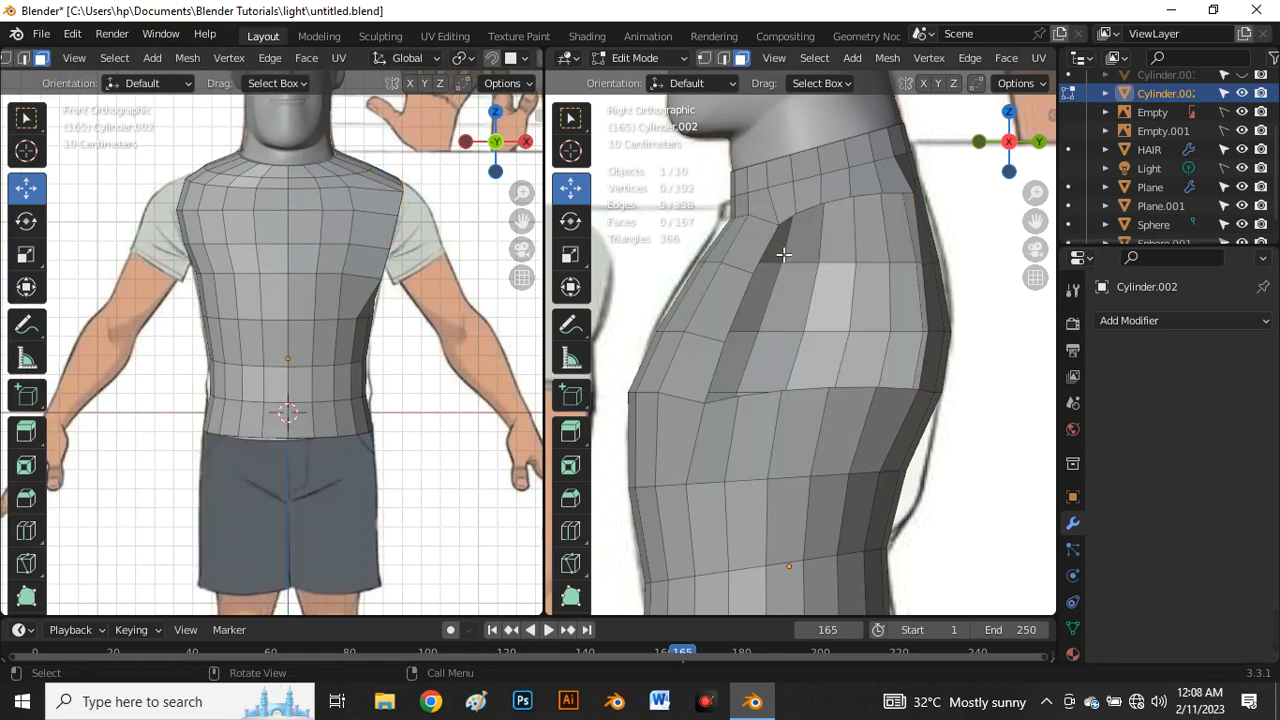
Step: Move the armhole's lower front corner vertex up and toward the back in the side view to round the opening
scroll(784, 254, "up", 2)
key("1")
scroll(790, 207, "up", 1)
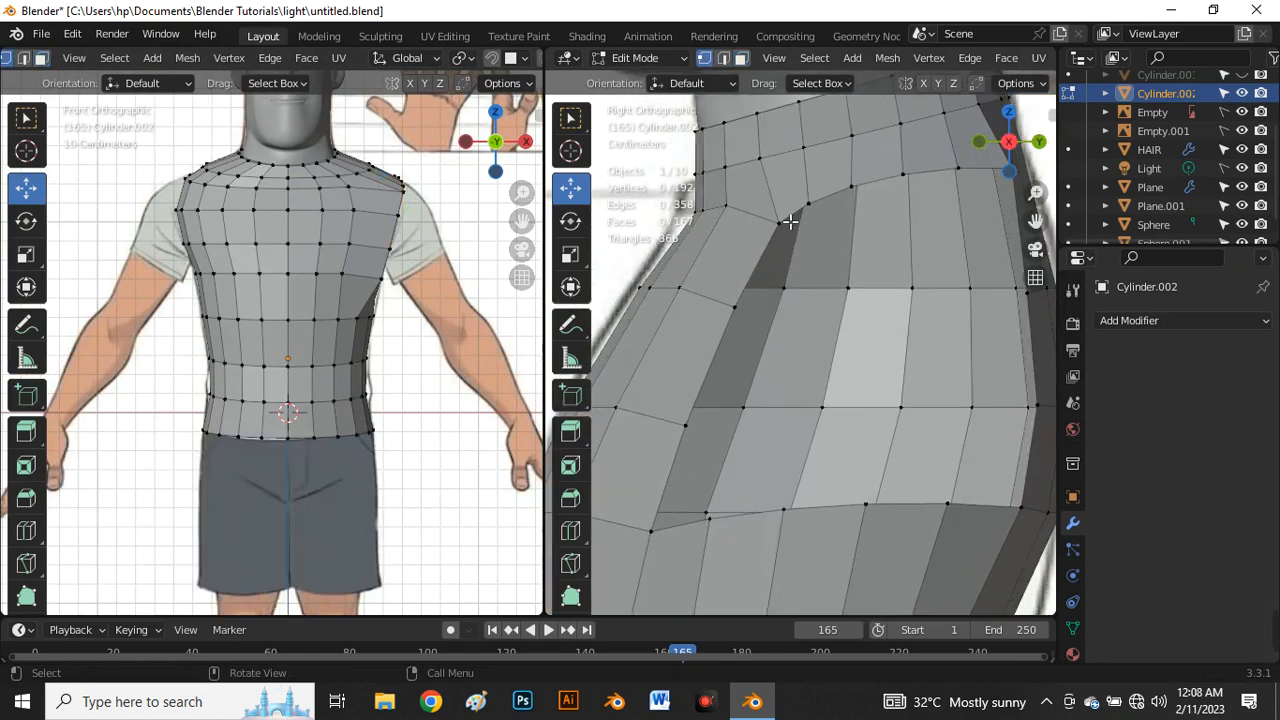
scroll(790, 220, "down", 3)
key("alt+z")
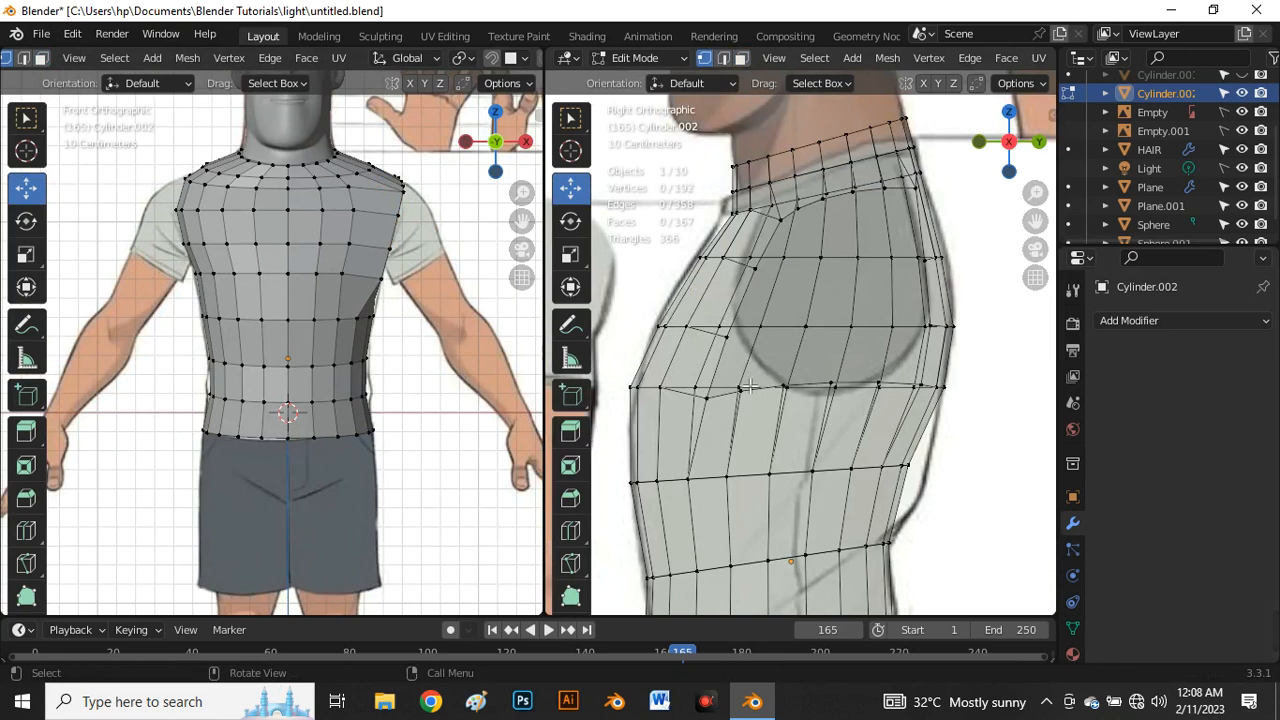
key("alt+z")
scroll(745, 390, "up", 2)
left_click(692, 405)
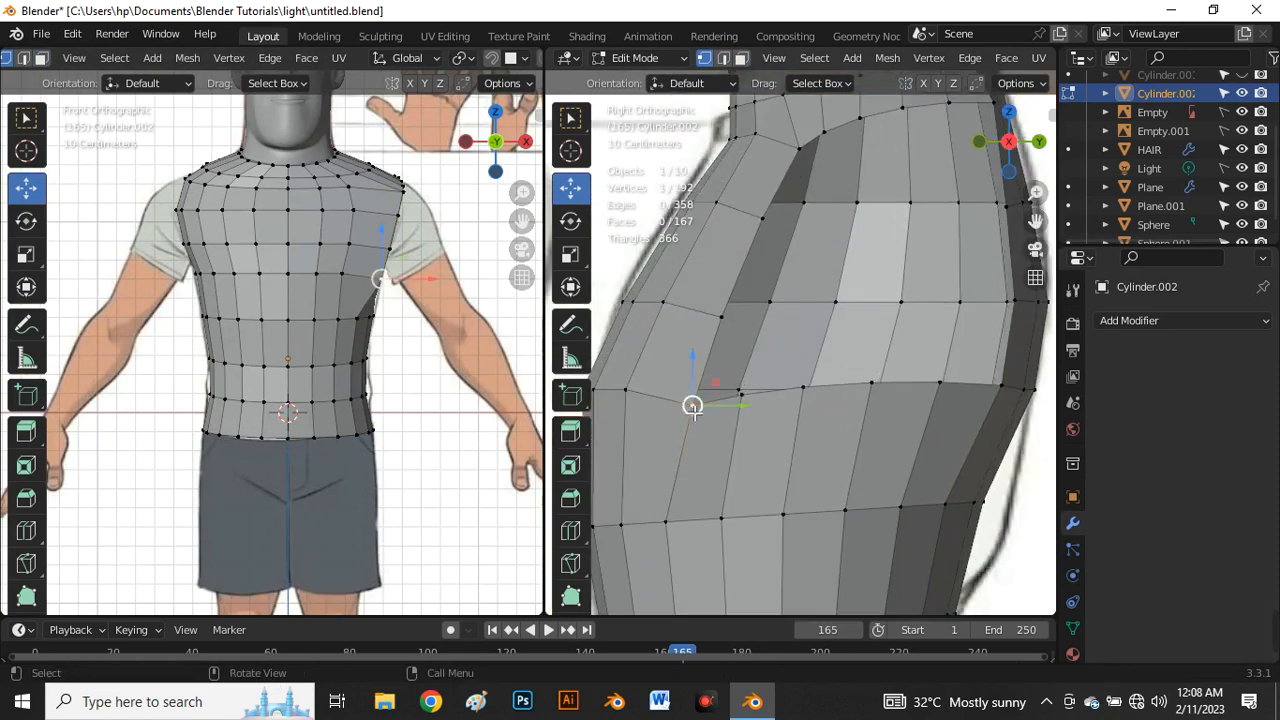
key("g")
left_click(730, 382)
scroll(768, 358, "down", 3)
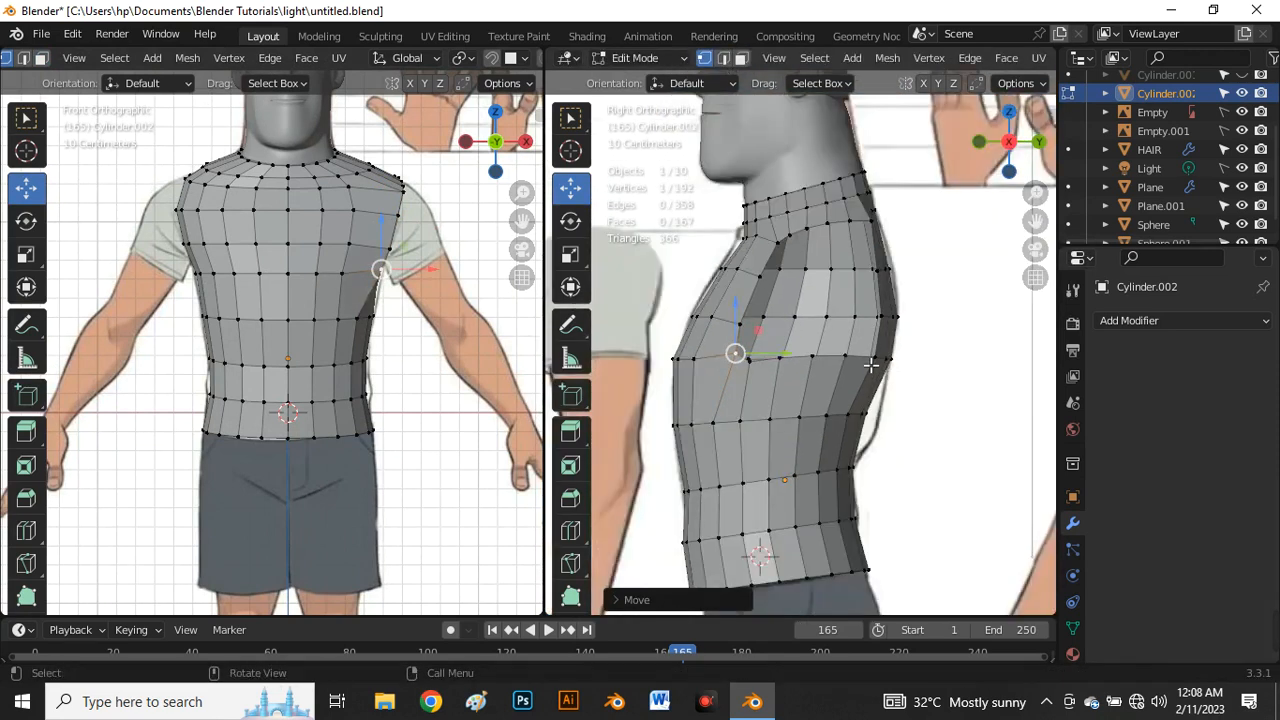
Step: Nudge the armhole's lower back corner vertex slightly upward in the side view
scroll(871, 366, "up", 3)
left_click(903, 360)
key("g")
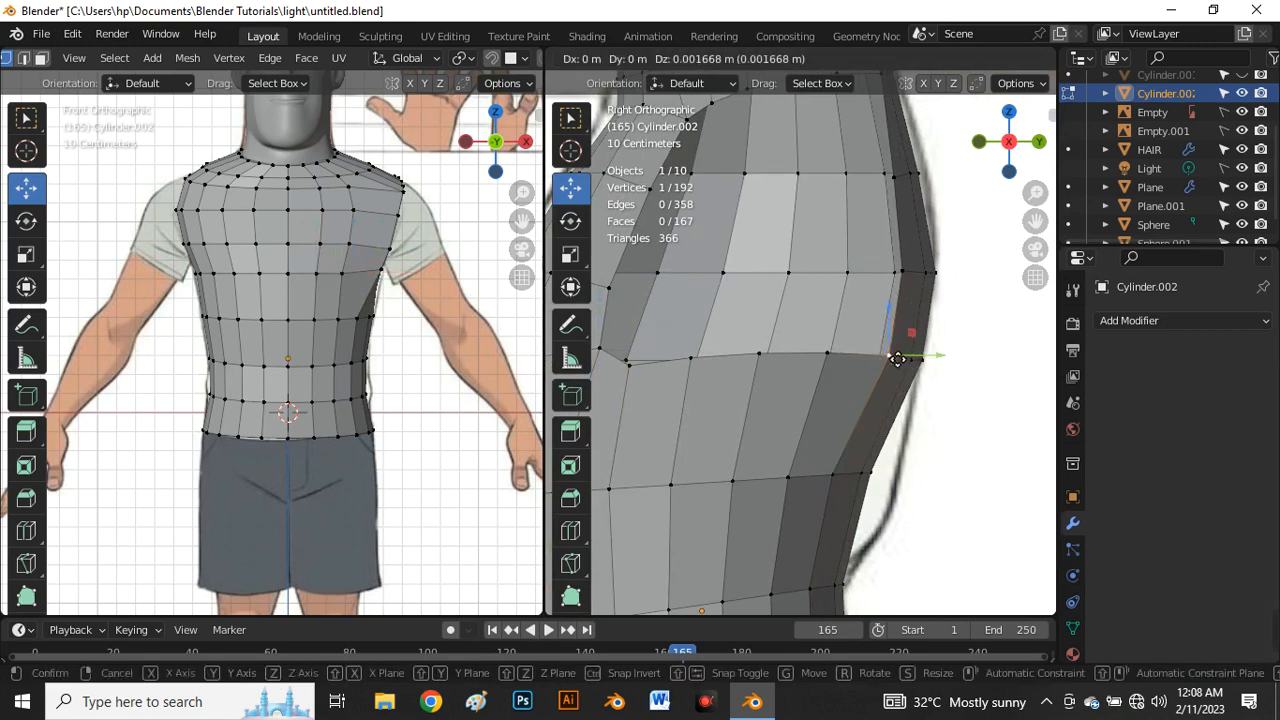
left_click(894, 350)
scroll(846, 300, "down", 3)
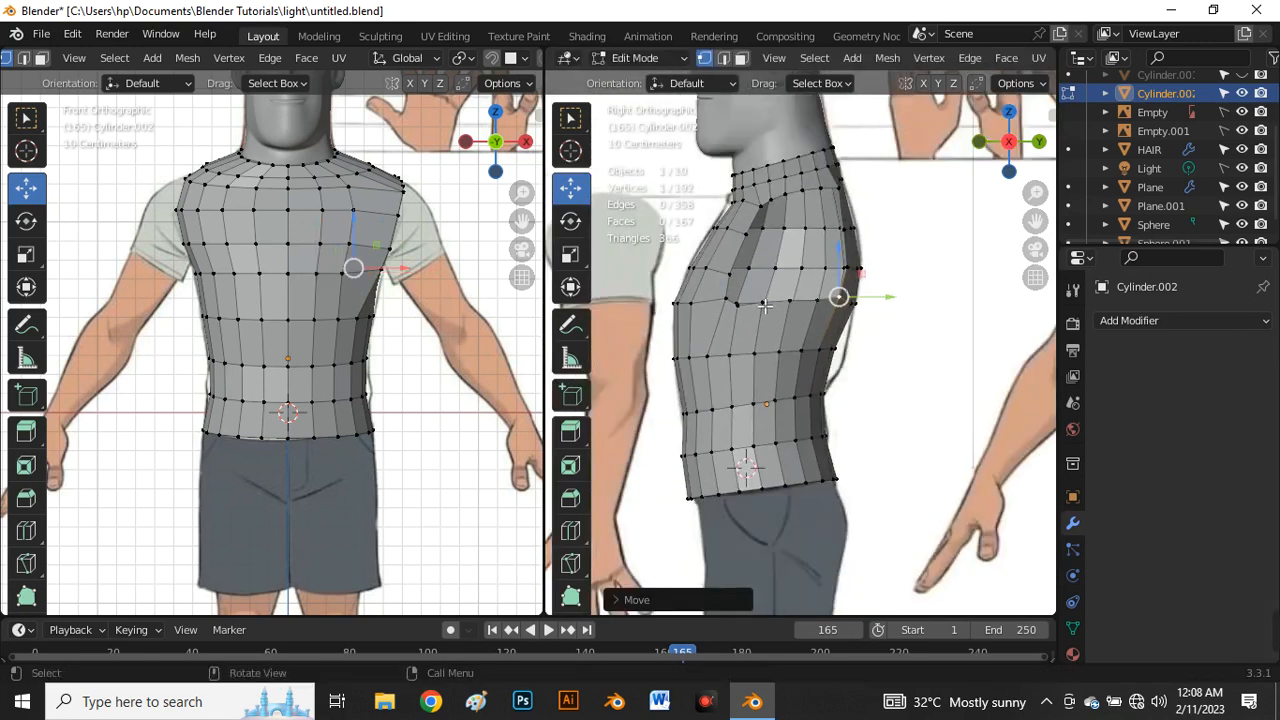
Step: Move the armhole's lower front corner vertex inward about 0.02 m along X in the front view
scroll(386, 284, "up", 3)
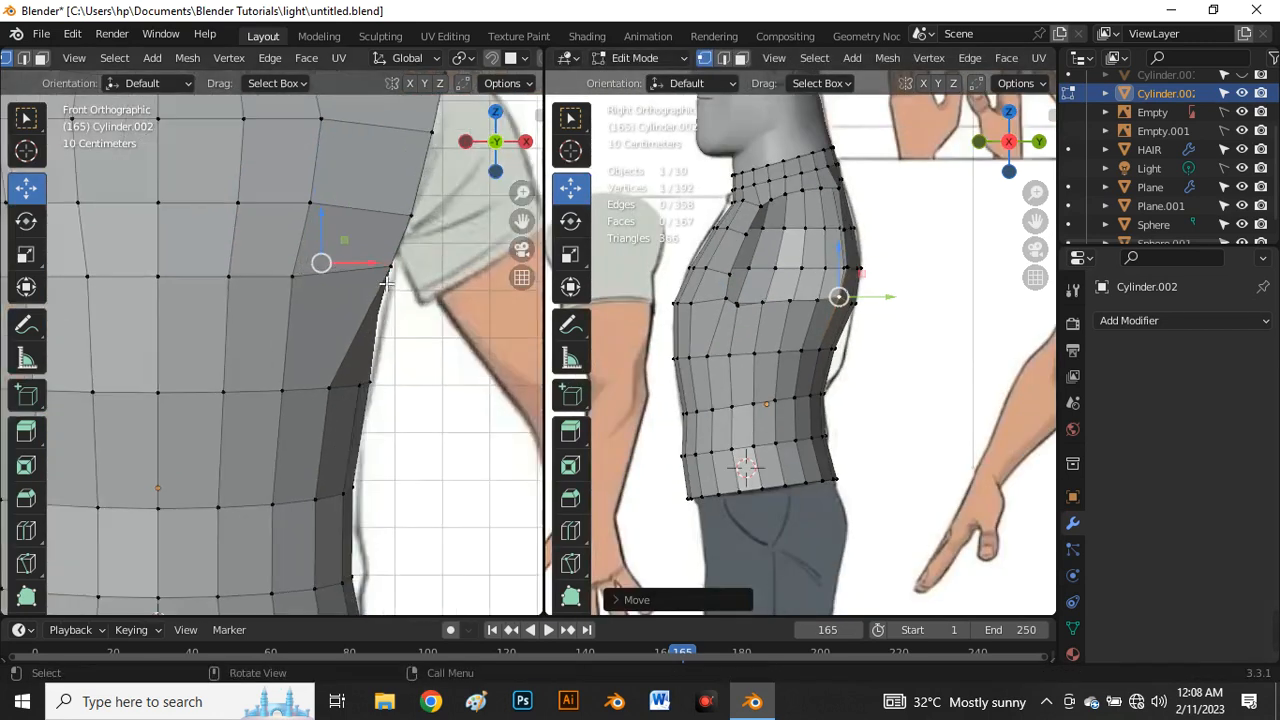
left_click(382, 284)
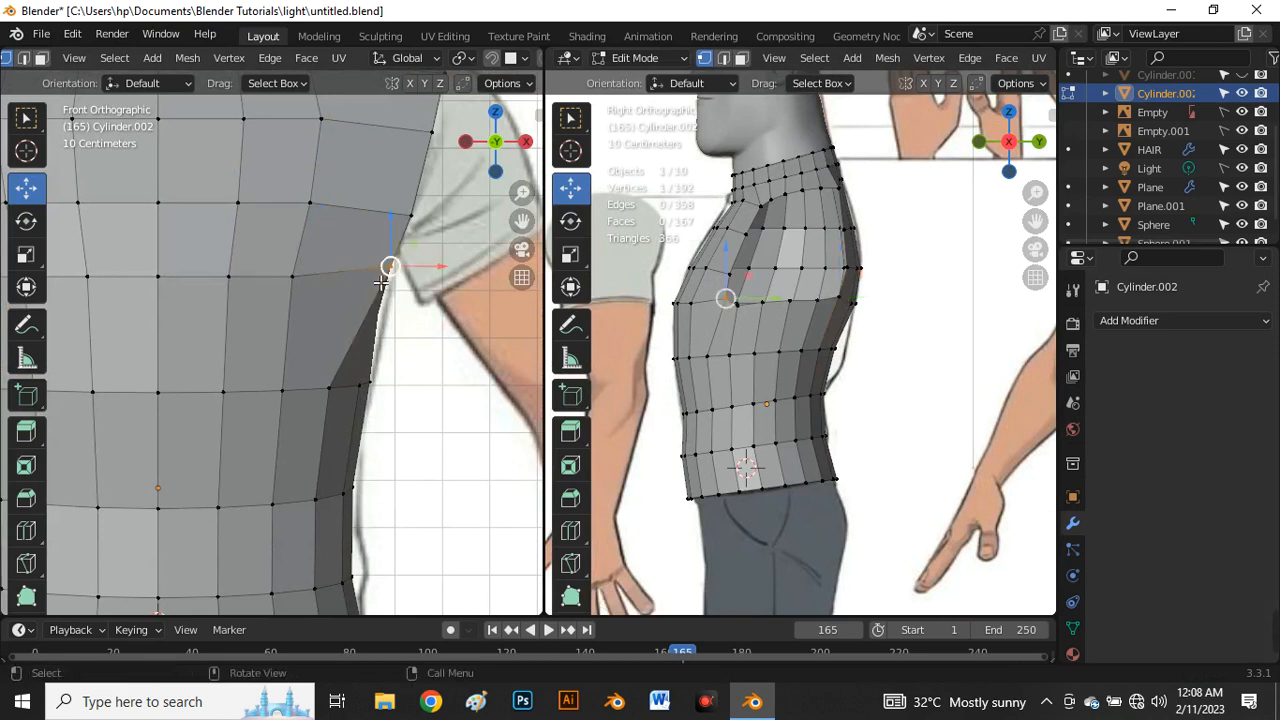
key("g")
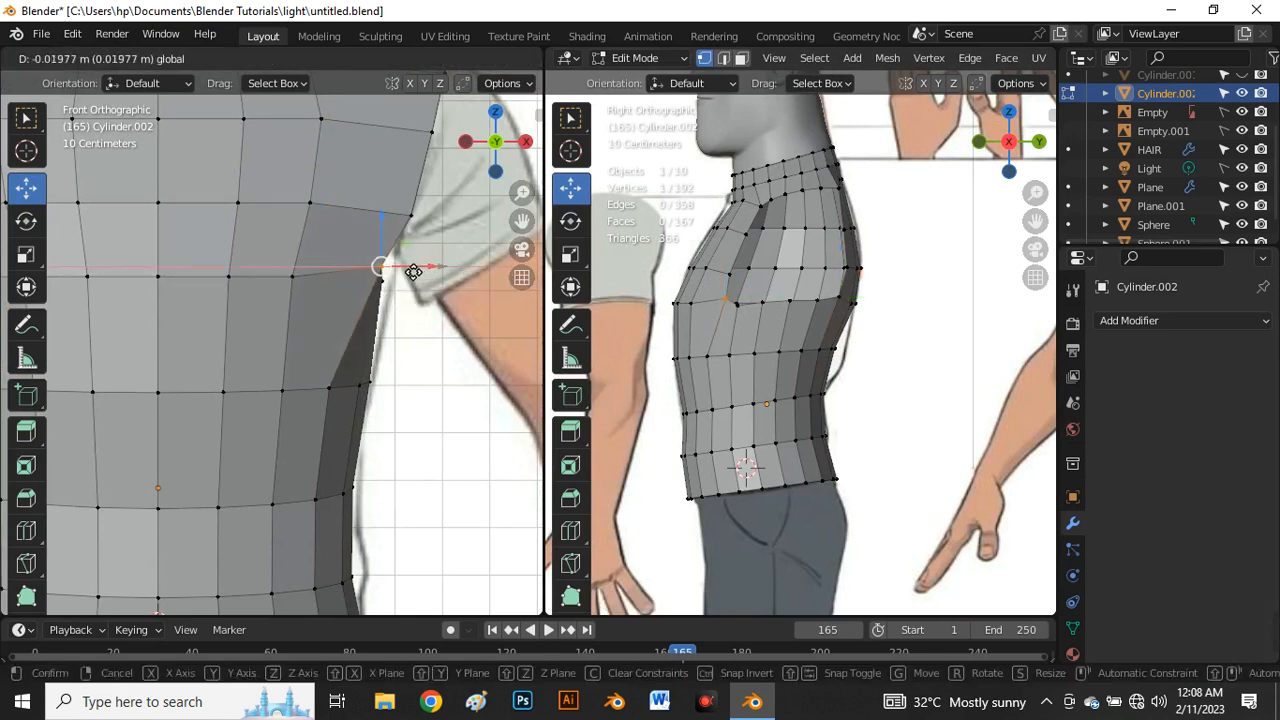
left_click(416, 270)
scroll(410, 229, "down", 5)
scroll(393, 260, "down", 1)
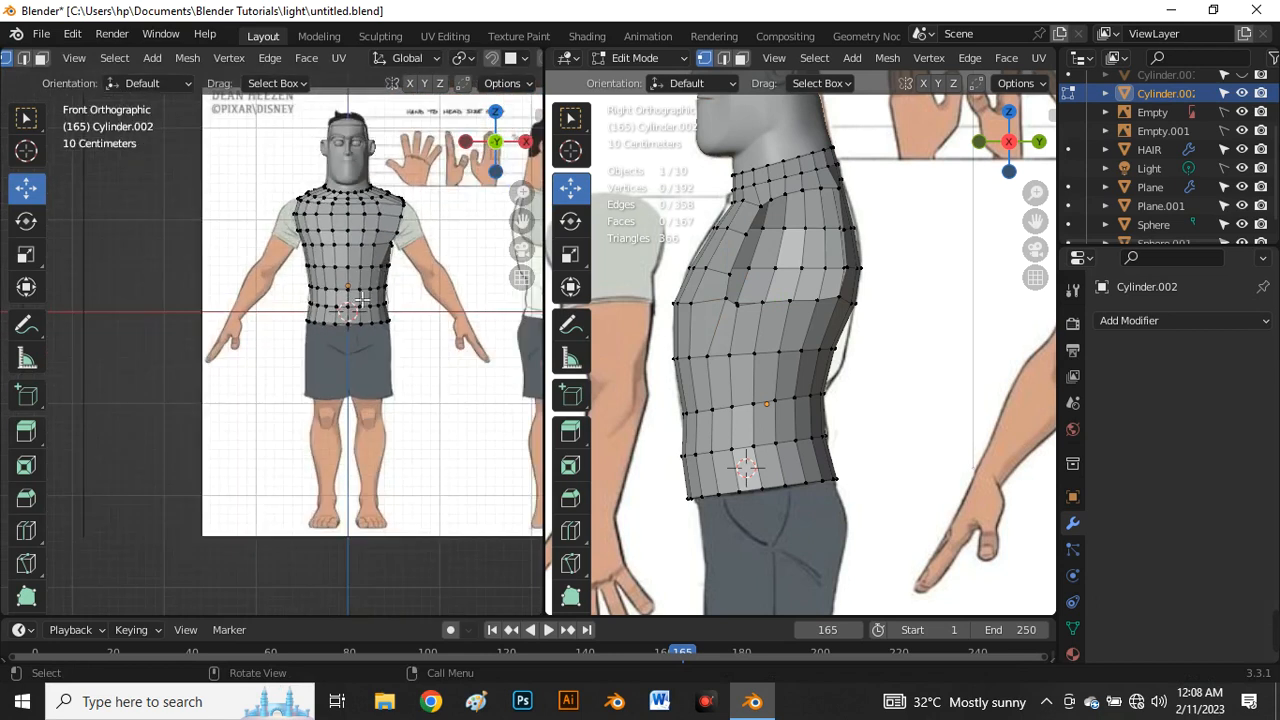
Step: Delete the cap face closing the bottom of the torso at the waist
scroll(364, 300, "up", 3)
key("3")
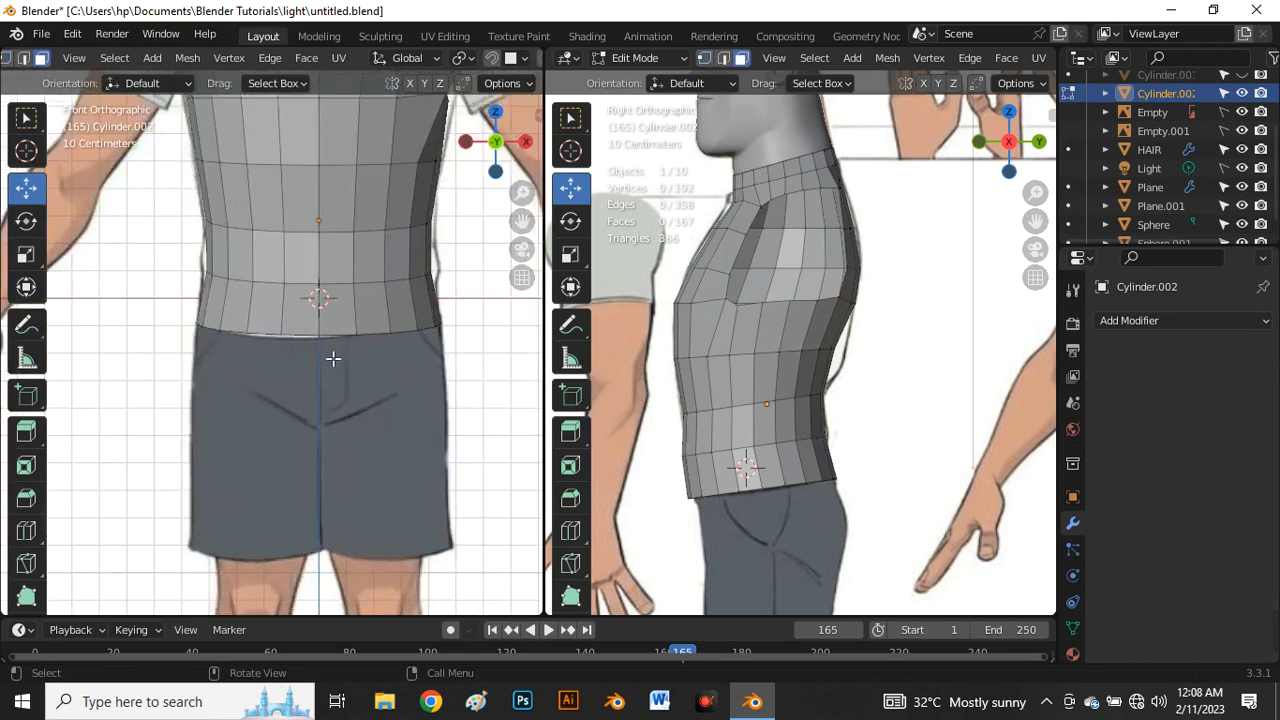
scroll(333, 358, "down", 3)
middle_click_drag(333, 358, 328, 304)
left_click(325, 315)
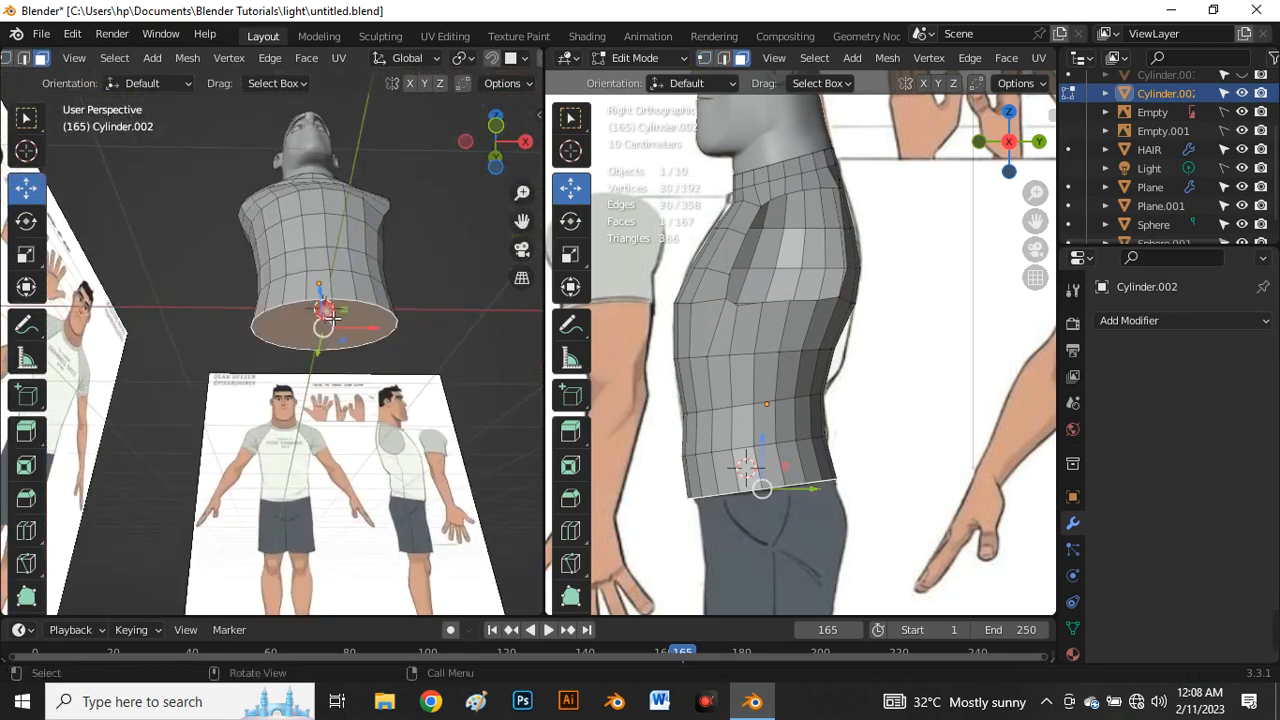
key("x")
left_click(327, 314)
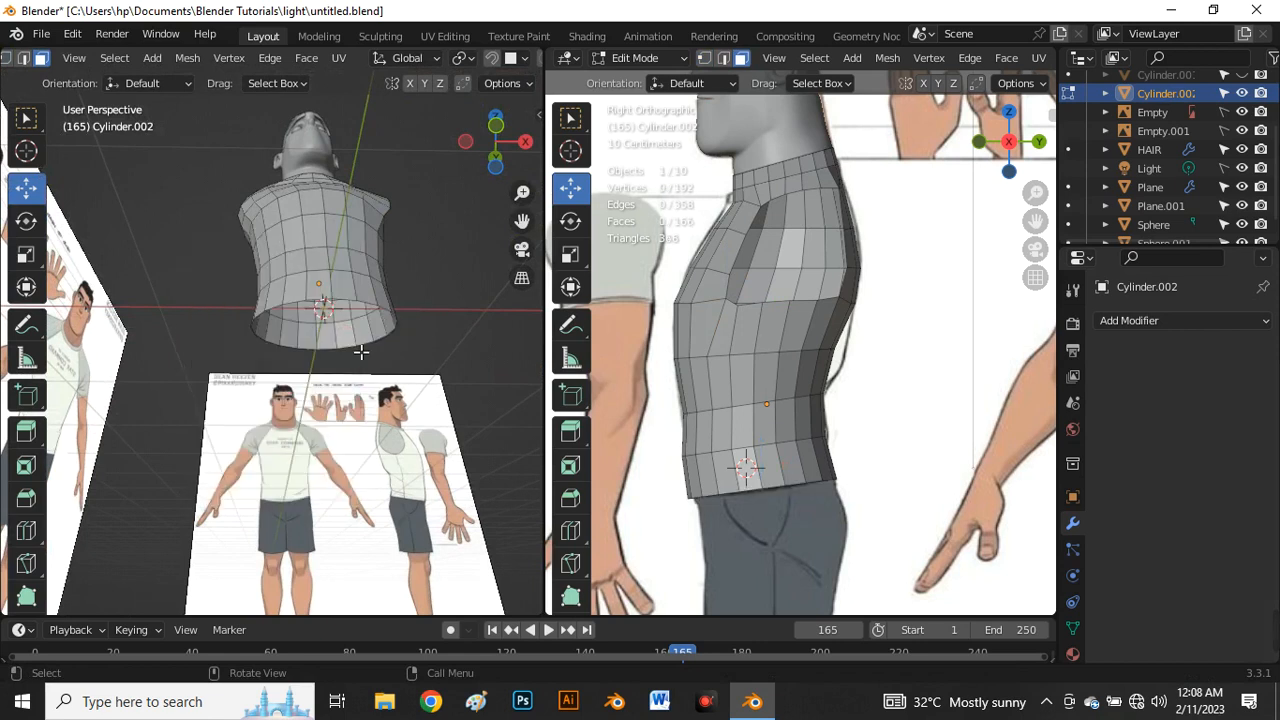
Step: Delete the cap face closing the top of the torso at the neck
middle_click_drag(363, 354, 361, 243)
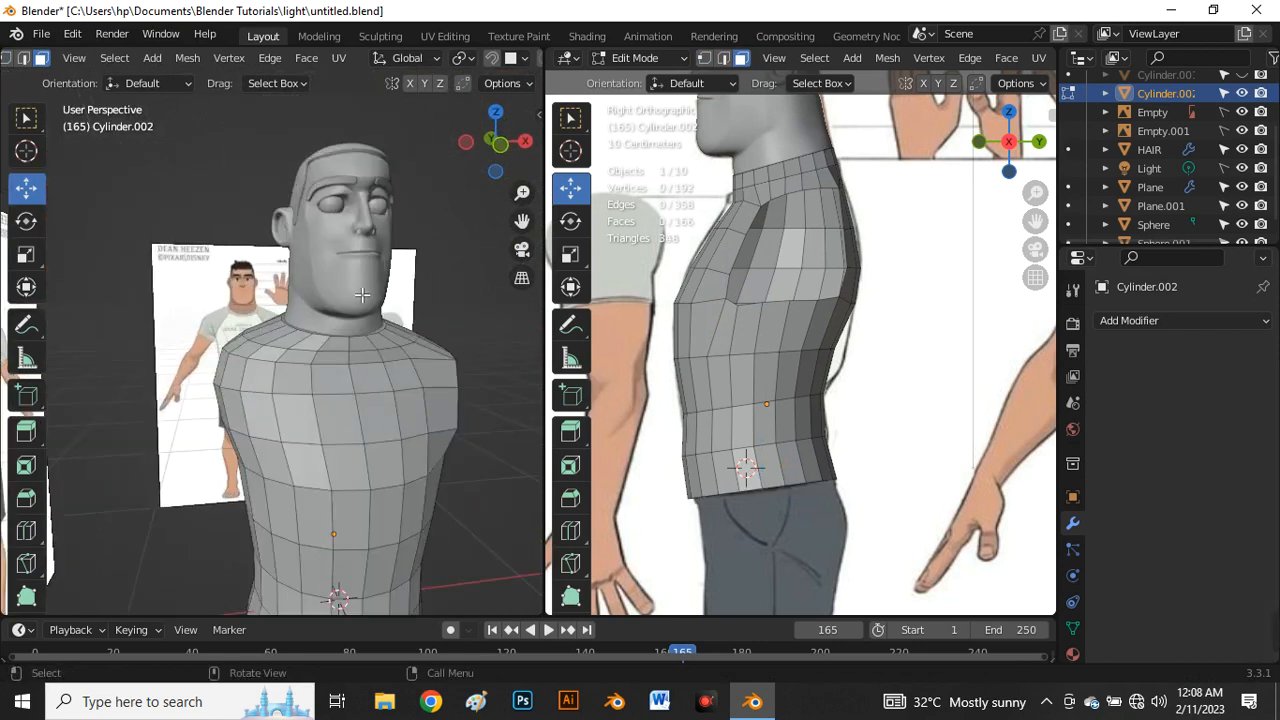
scroll(362, 294, "up", 3)
left_click(354, 341, "alt")
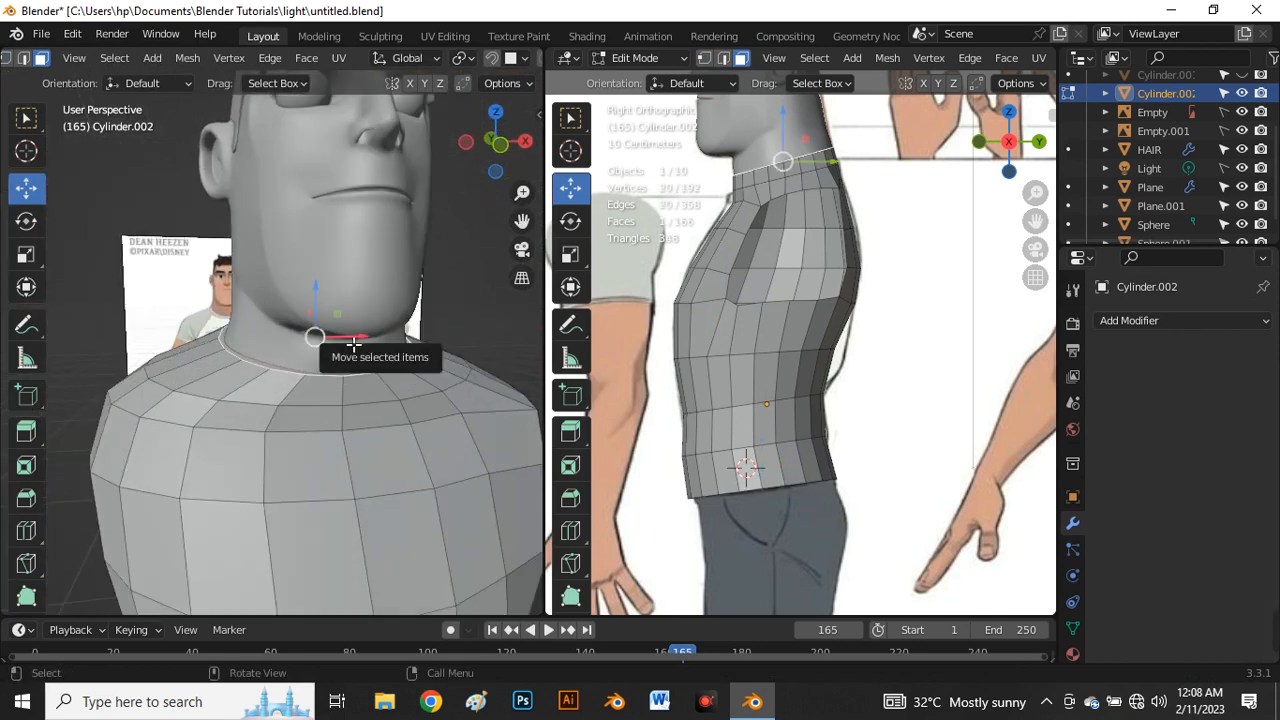
key("x")
left_click(349, 337)
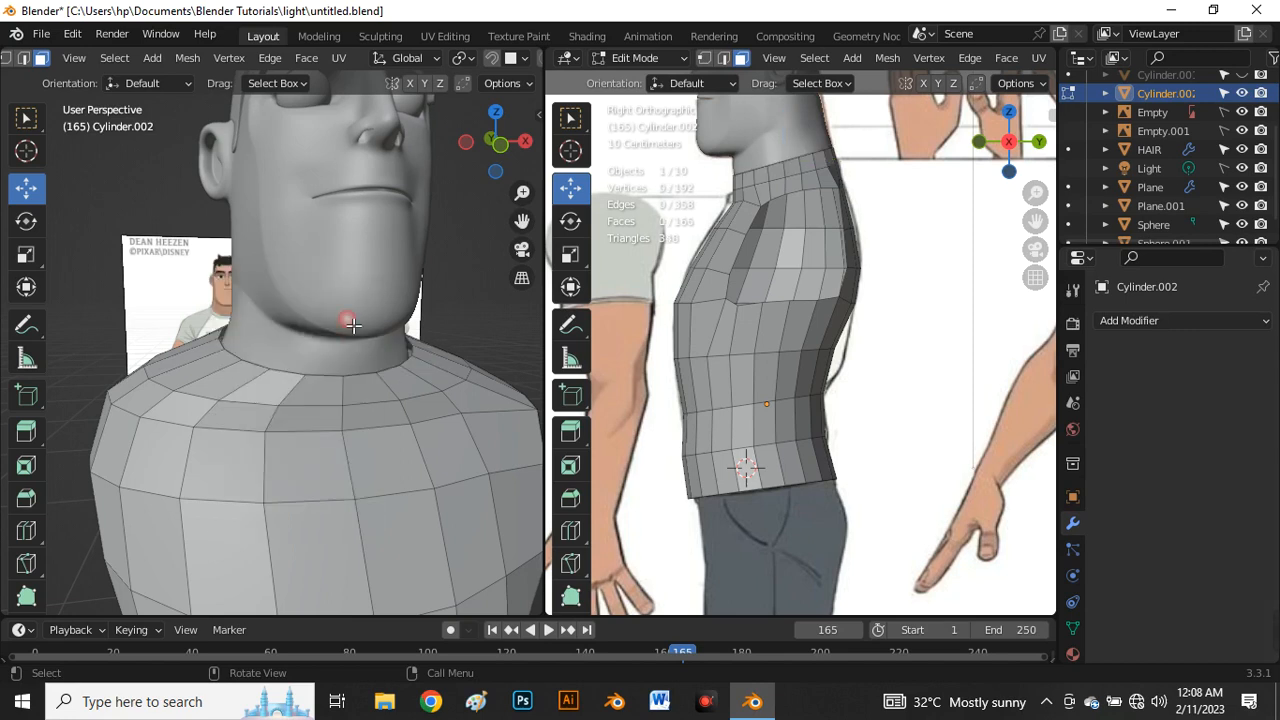
Step: Isolate the torso in local view and look at it straight from the front
scroll(352, 335, "down", 5)
middle_click_drag(352, 335, 346, 388)
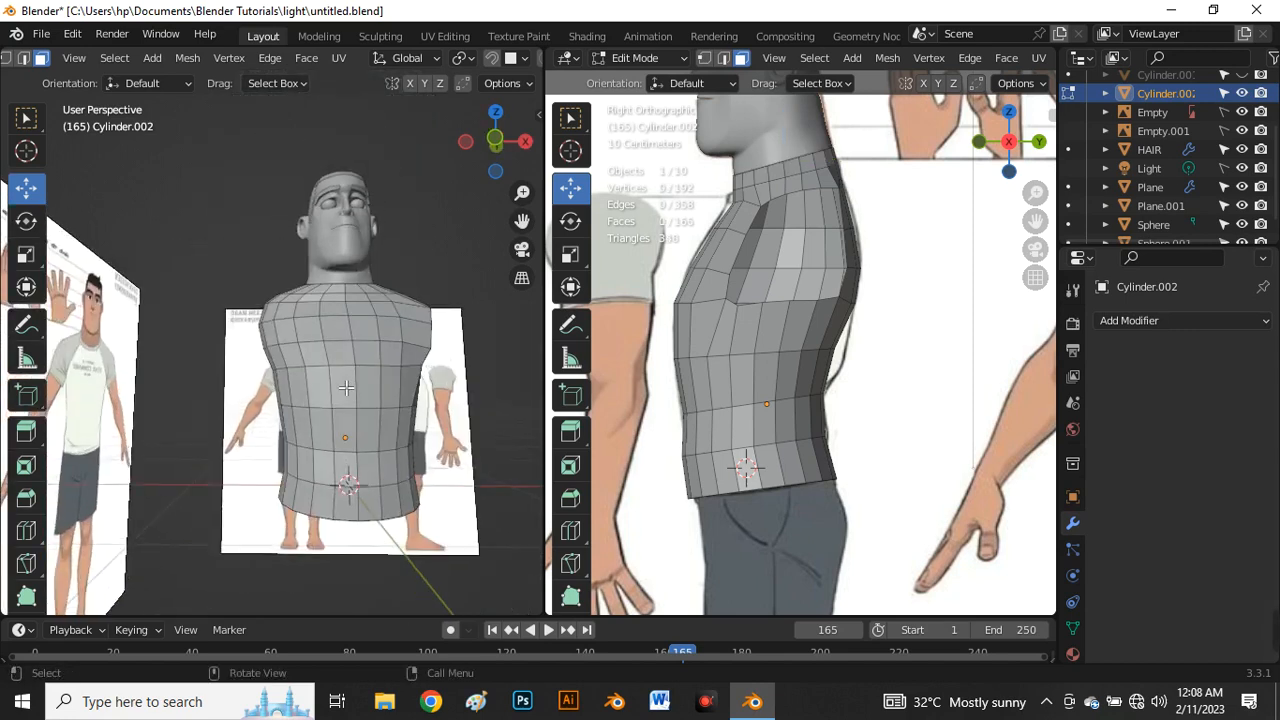
key("KP_Divide")
scroll(375, 390, "down", 4)
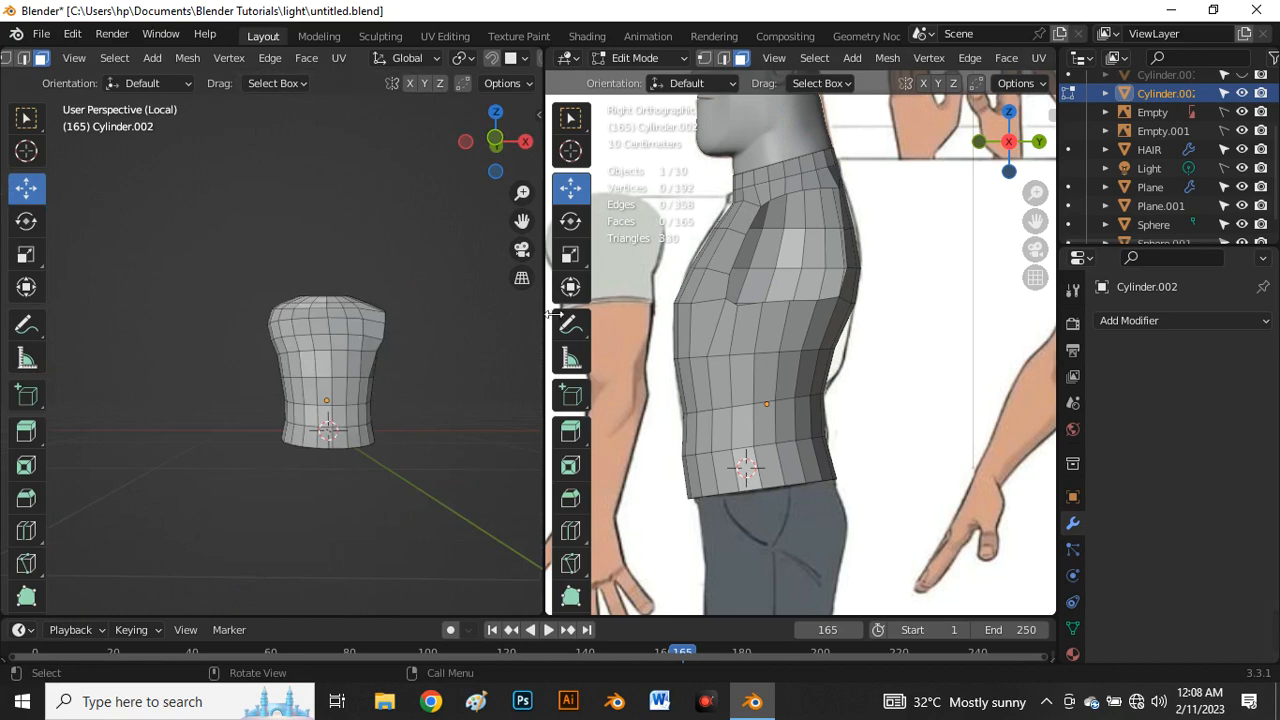
scroll(728, 259, "down", 5)
scroll(728, 259, "up", 2)
middle_click_drag(335, 204, 323, 286)
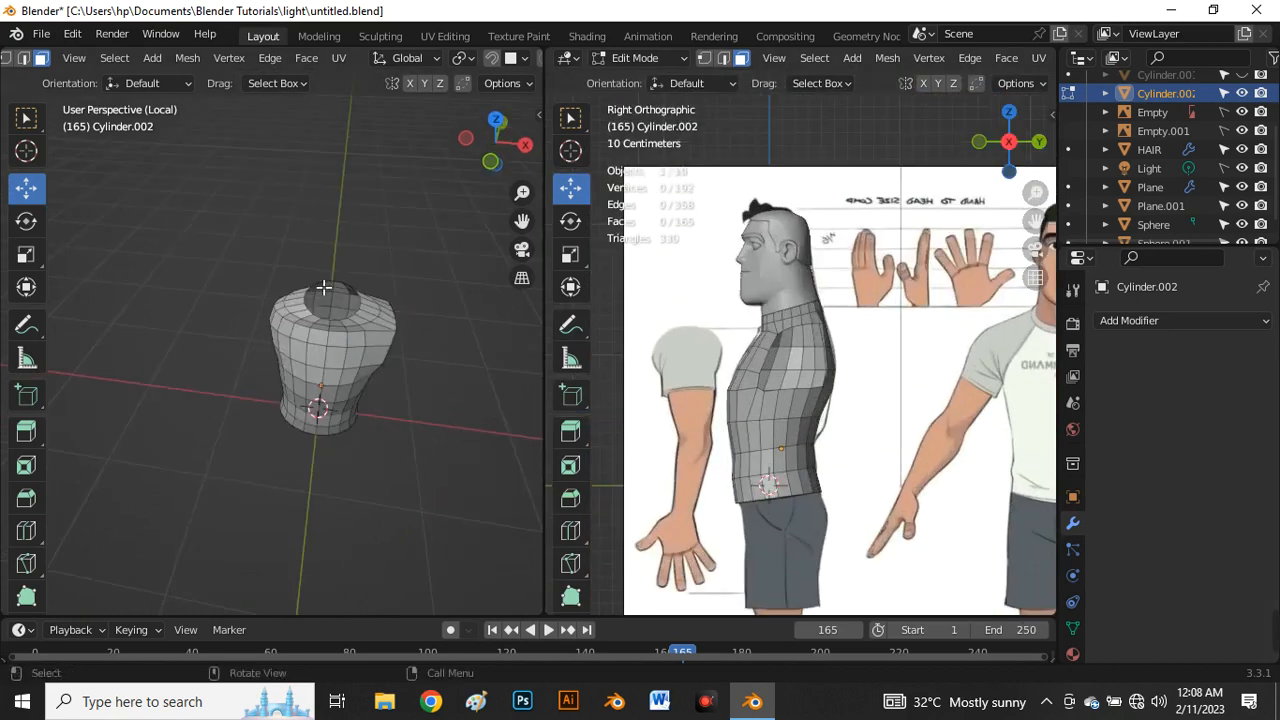
scroll(324, 331, "up", 4)
middle_click_drag(356, 469, 351, 373)
key("grave")
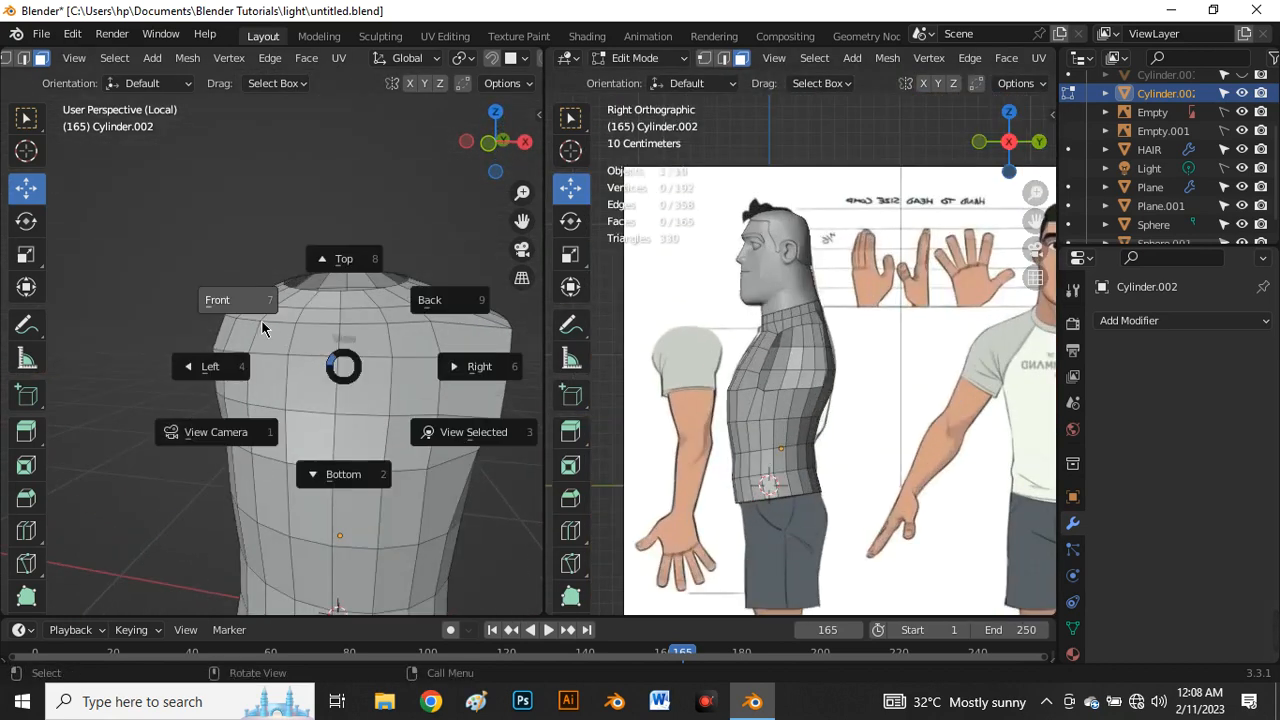
left_click(261, 319)
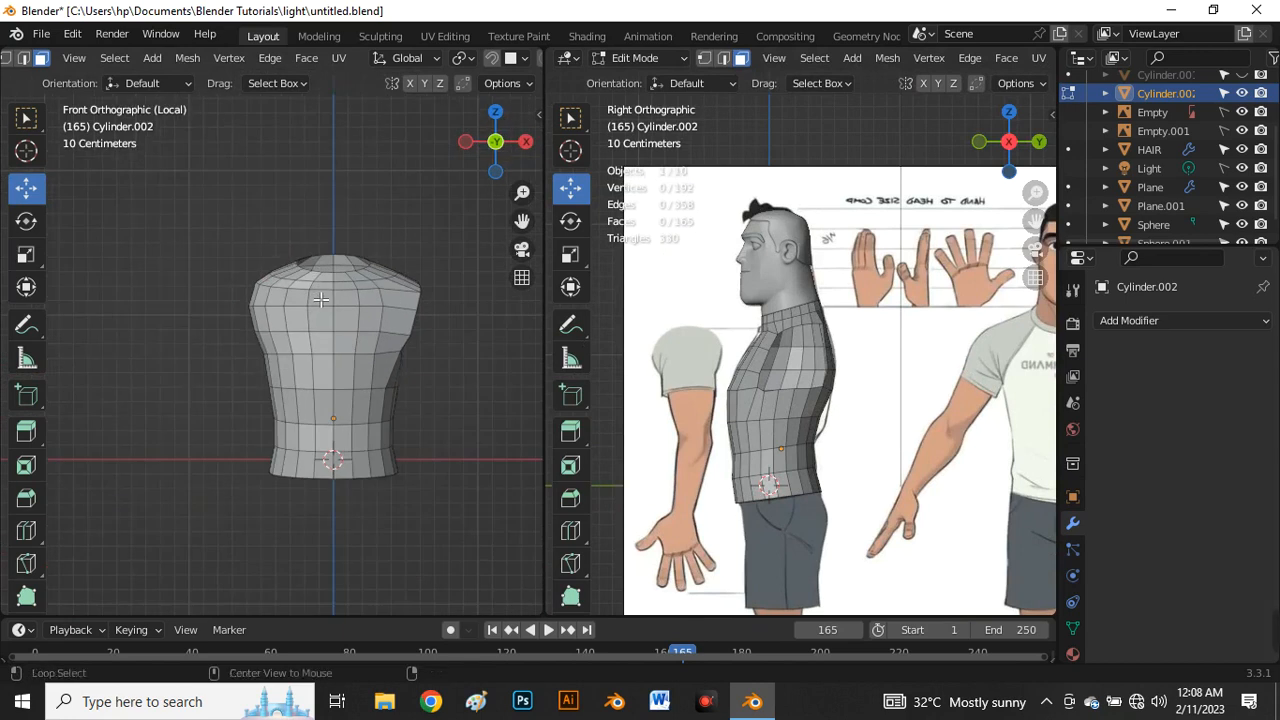
Step: Select all faces on the torso's negative X half, including hidden ones, and delete them
key("alt+z")
left_click_drag(194, 141, 334, 586)
scroll(316, 349, "up", 4)
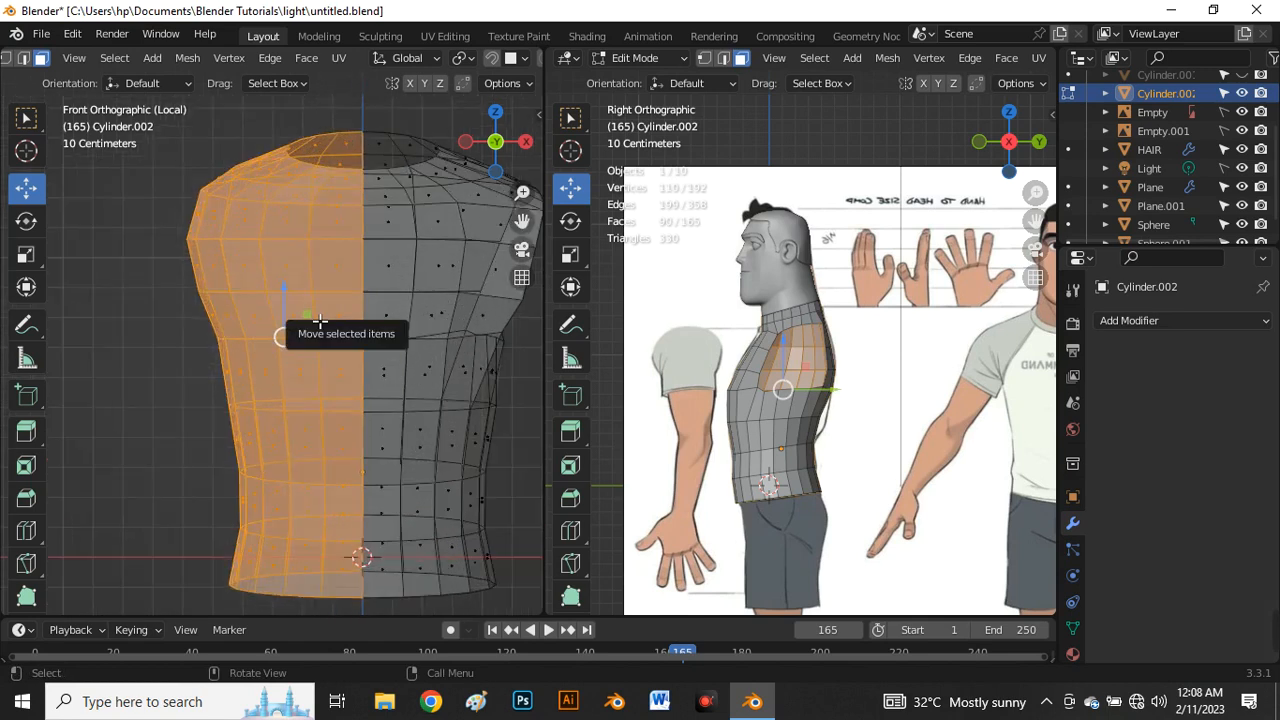
key("x")
left_click(320, 317)
scroll(320, 310, "down", 3)
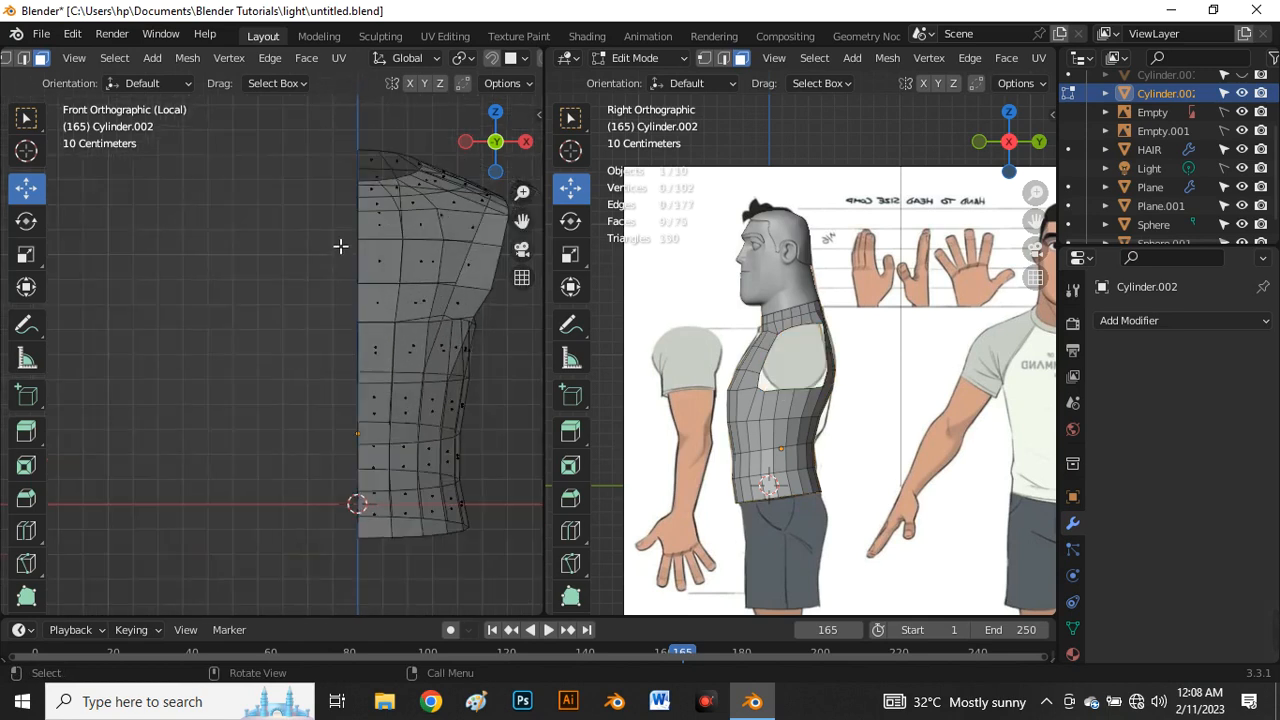
Step: Add a Mirror modifier on the X axis with Clipping enabled and show the mirrored half on the edit cage
left_click(1178, 322)
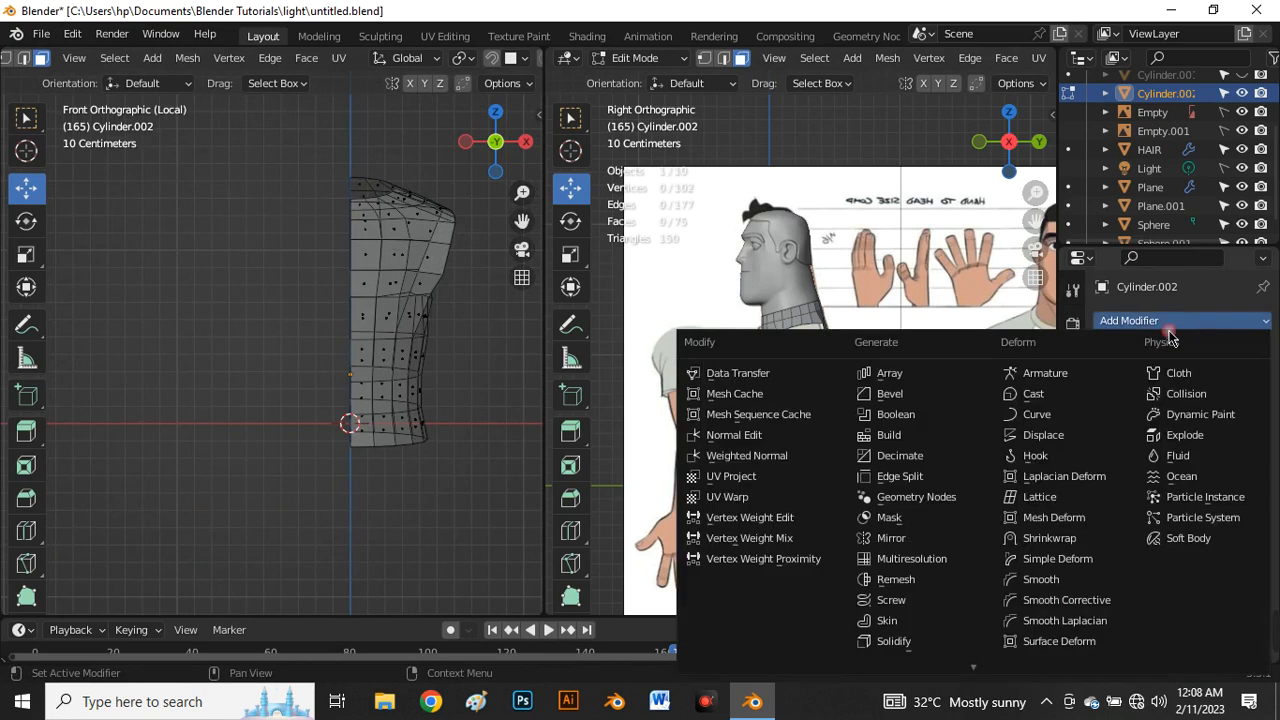
left_click(885, 546)
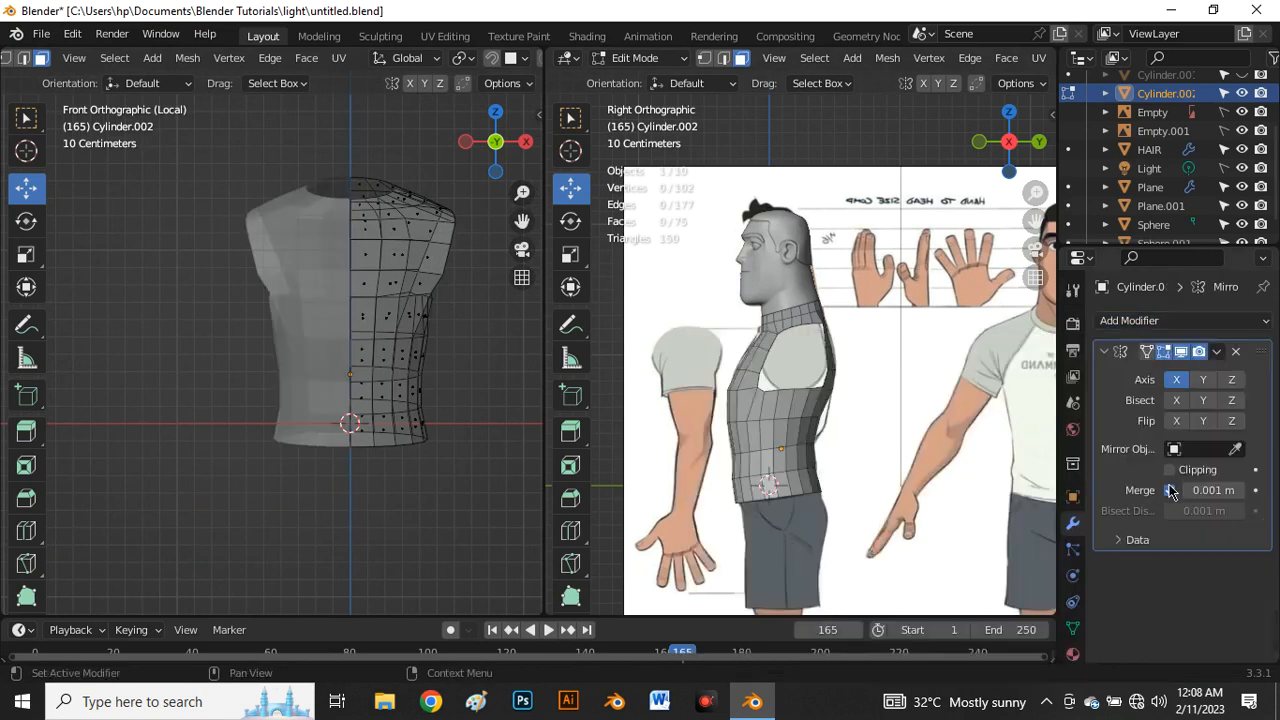
left_click(1147, 351)
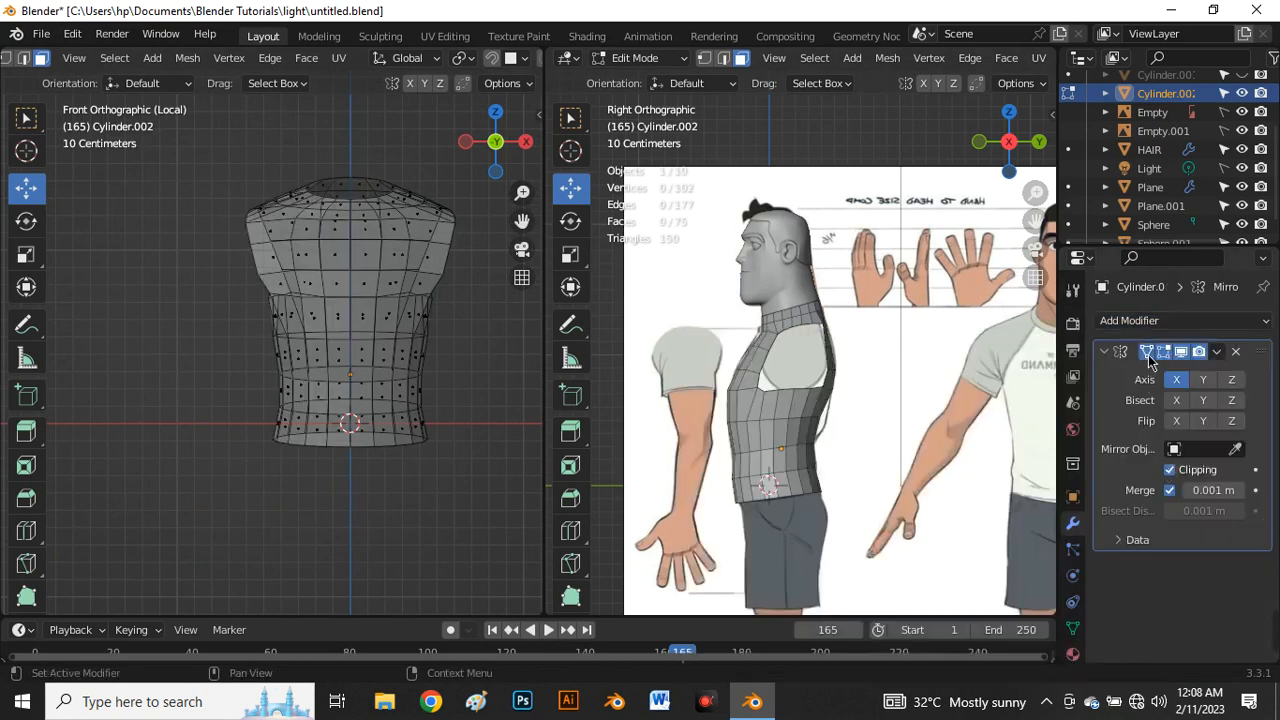
key("alt+z")
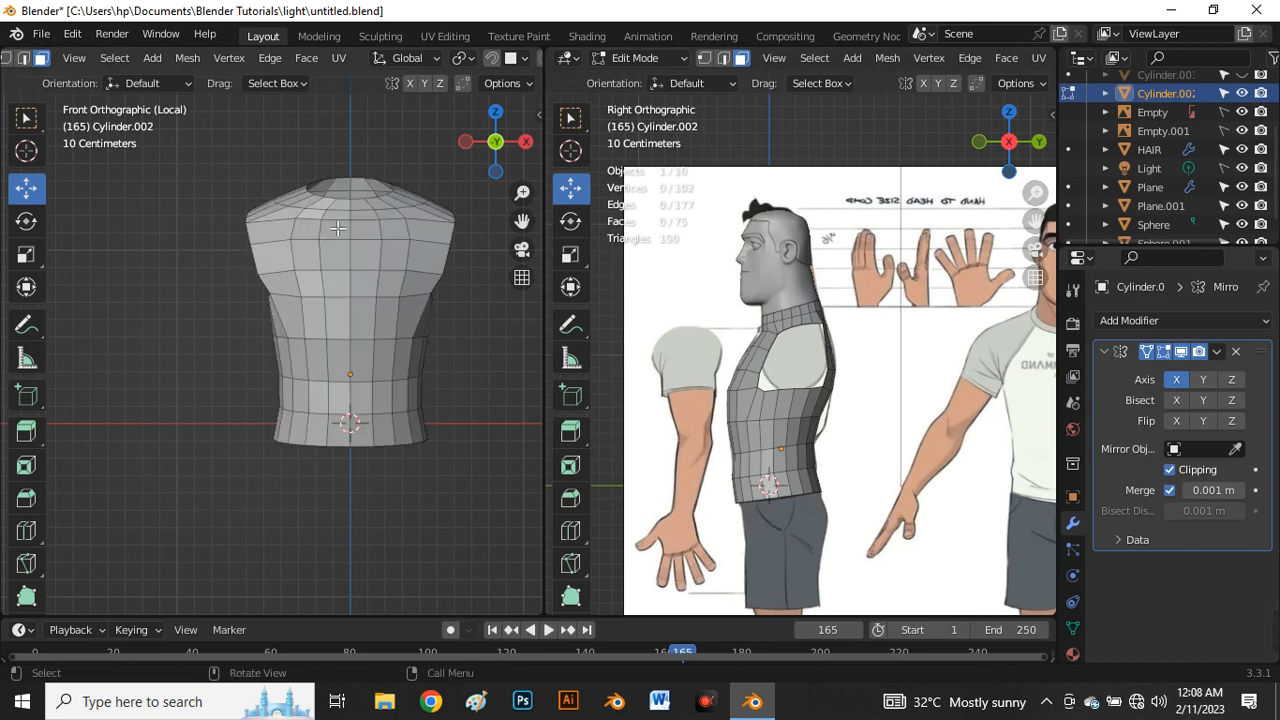
scroll(338, 238, "up", 3)
scroll(311, 271, "down", 1)
scroll(311, 271, "down", 1)
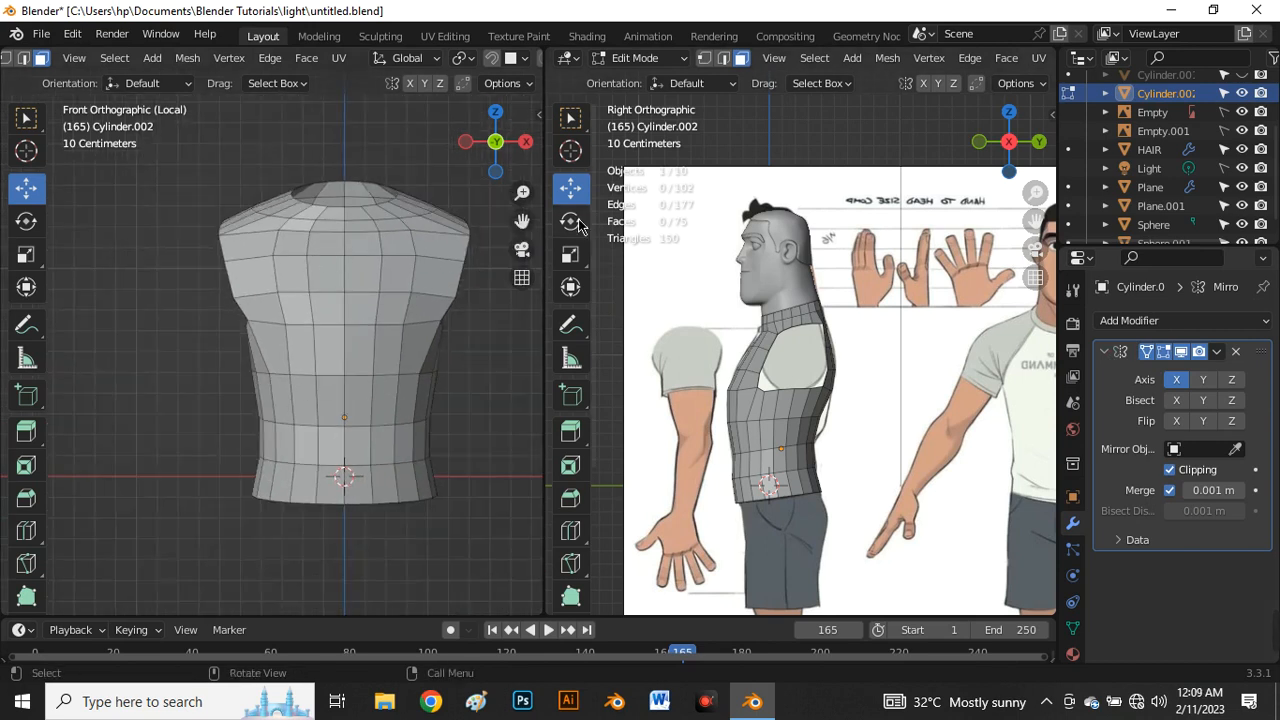
scroll(401, 234, "up", 2)
scroll(399, 238, "down", 2)
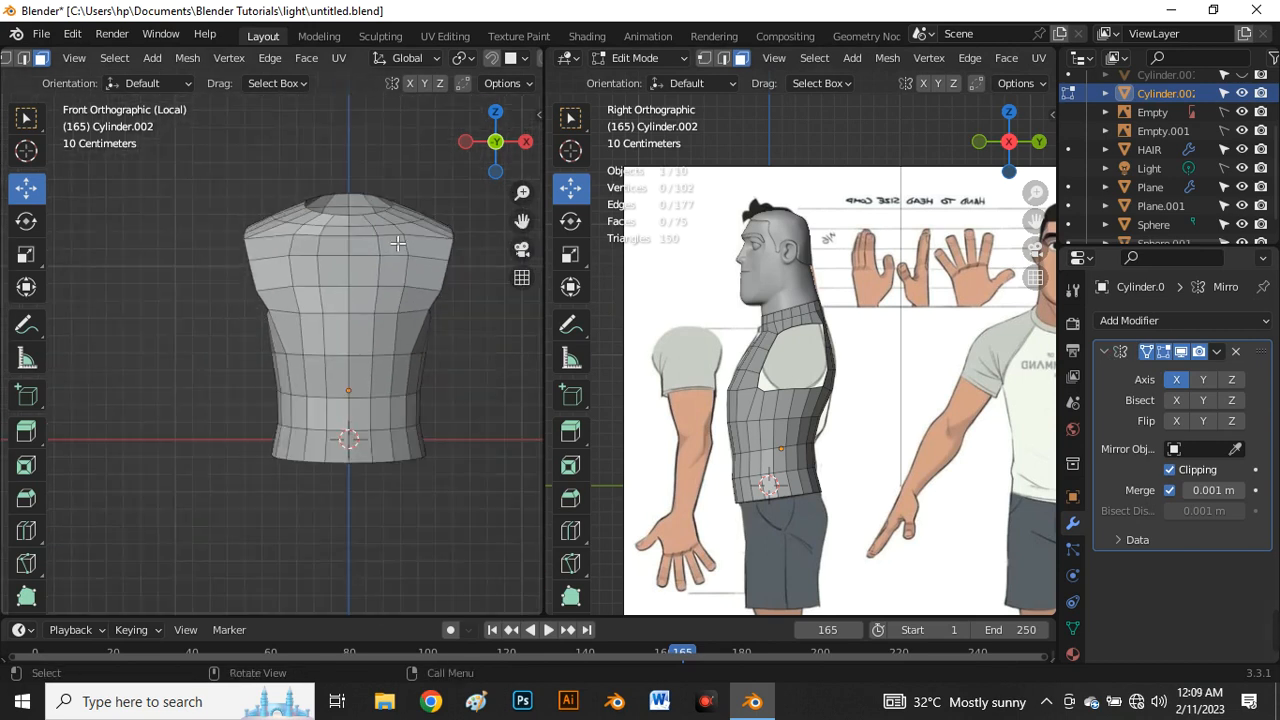
Step: Leave local view and return to the front view against the reference image, with vertex selection active
key("KP_Divide")
key("grave")
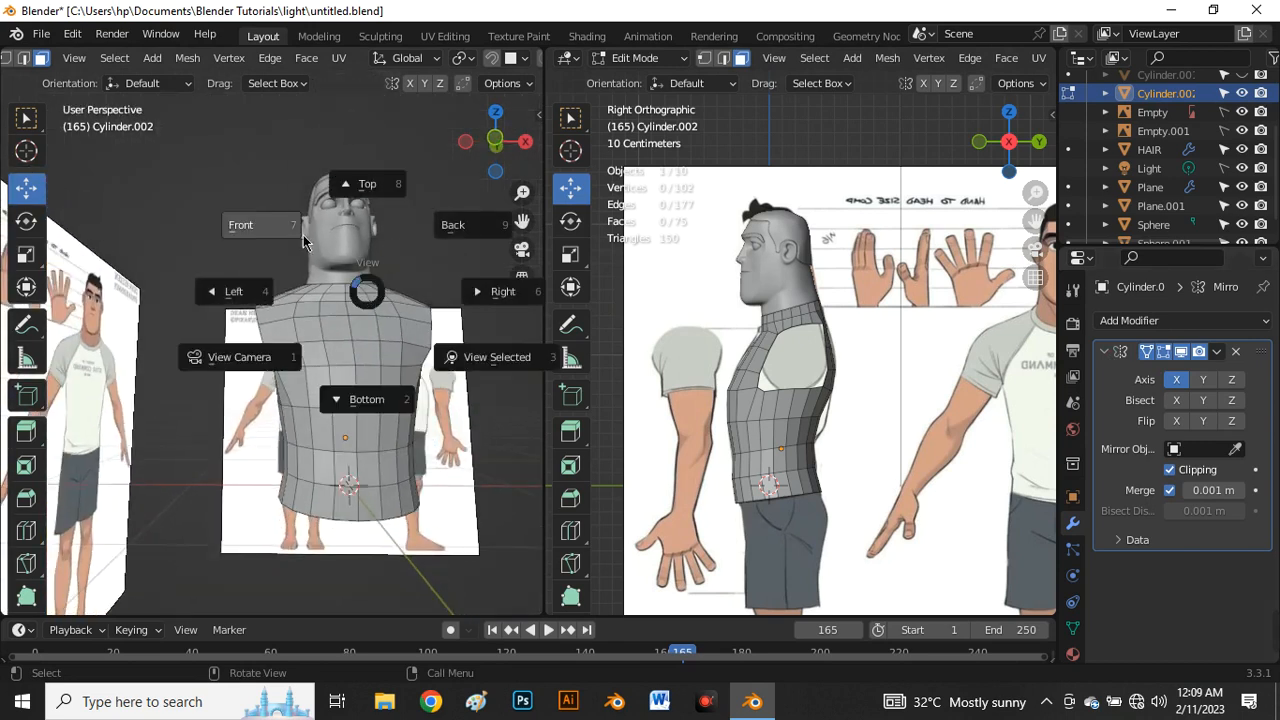
left_click(298, 244)
scroll(380, 377, "up", 2)
key("1")
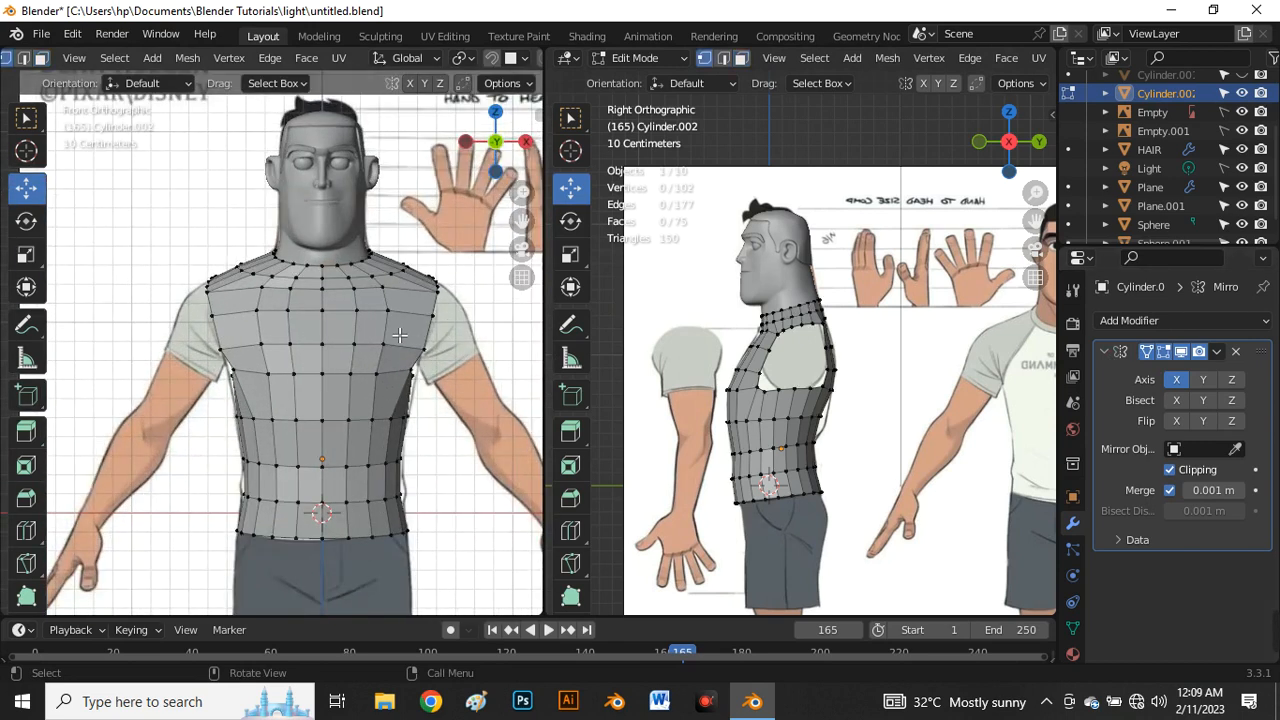
Step: Select the armhole's edge loop and move it inward about 0.04 m along X, with see-through display turned on
scroll(430, 297, "up", 3)
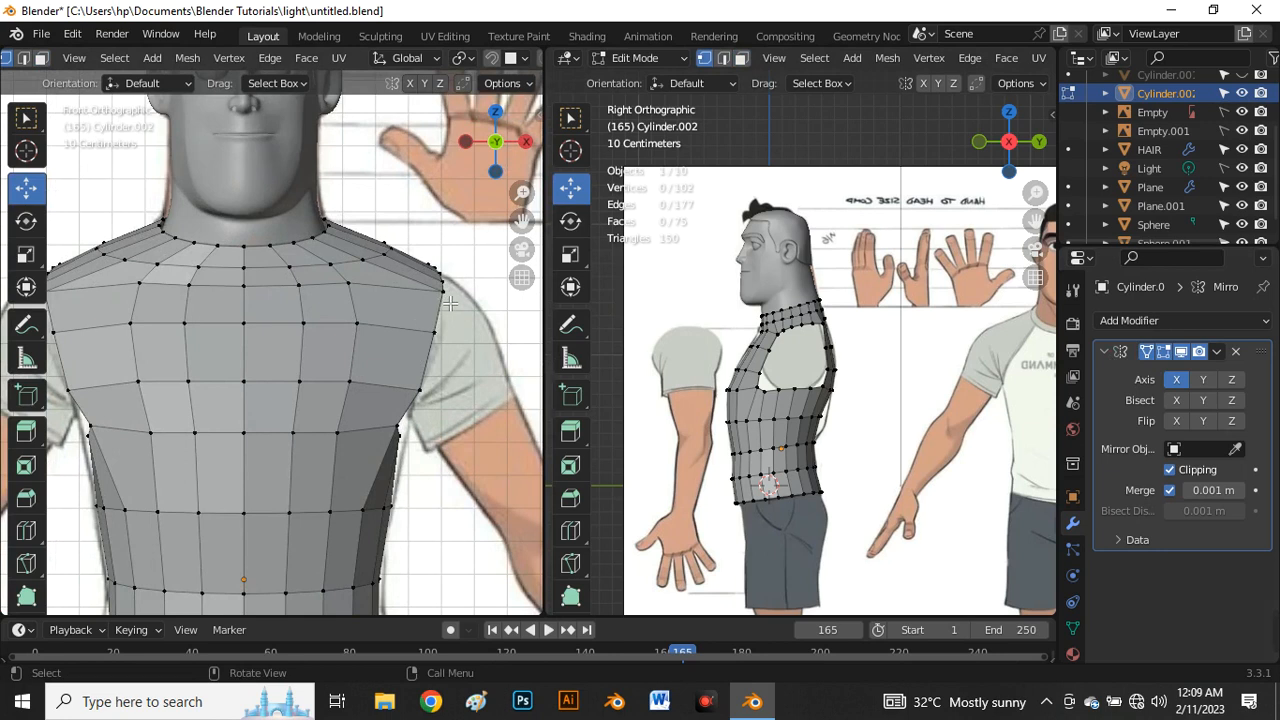
left_click(441, 300, "alt")
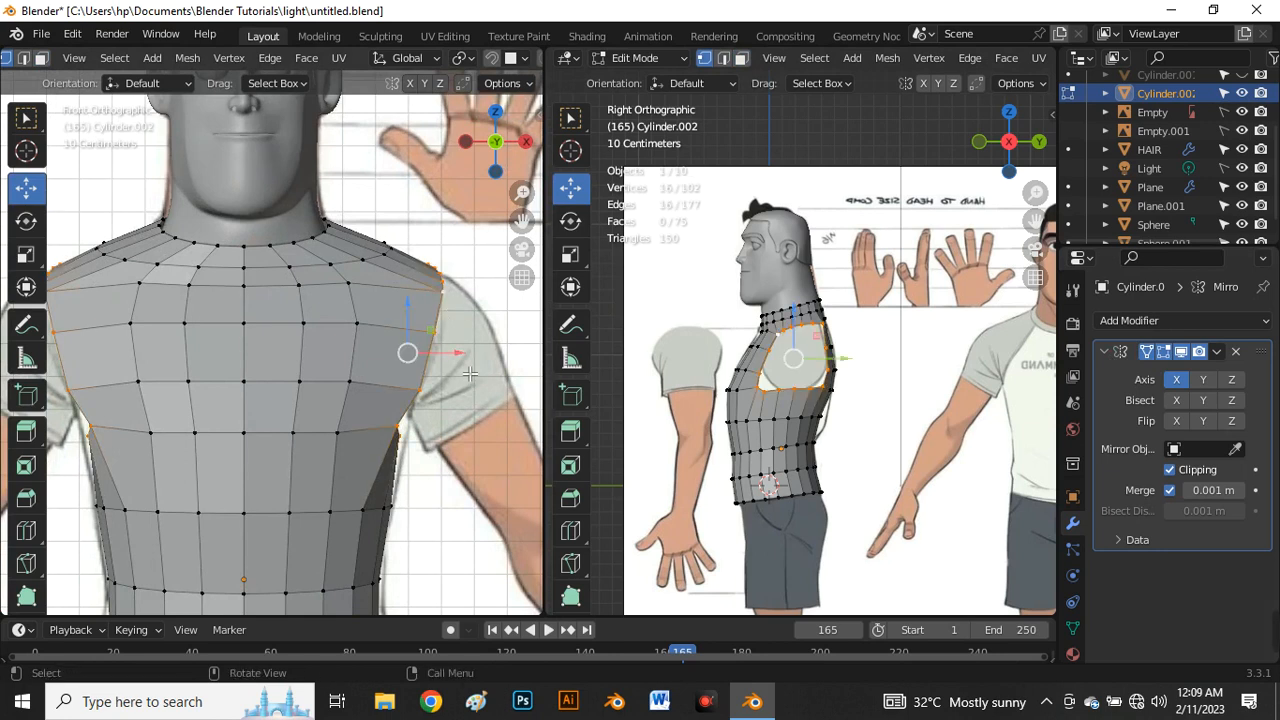
left_click_drag(460, 362, 440, 362)
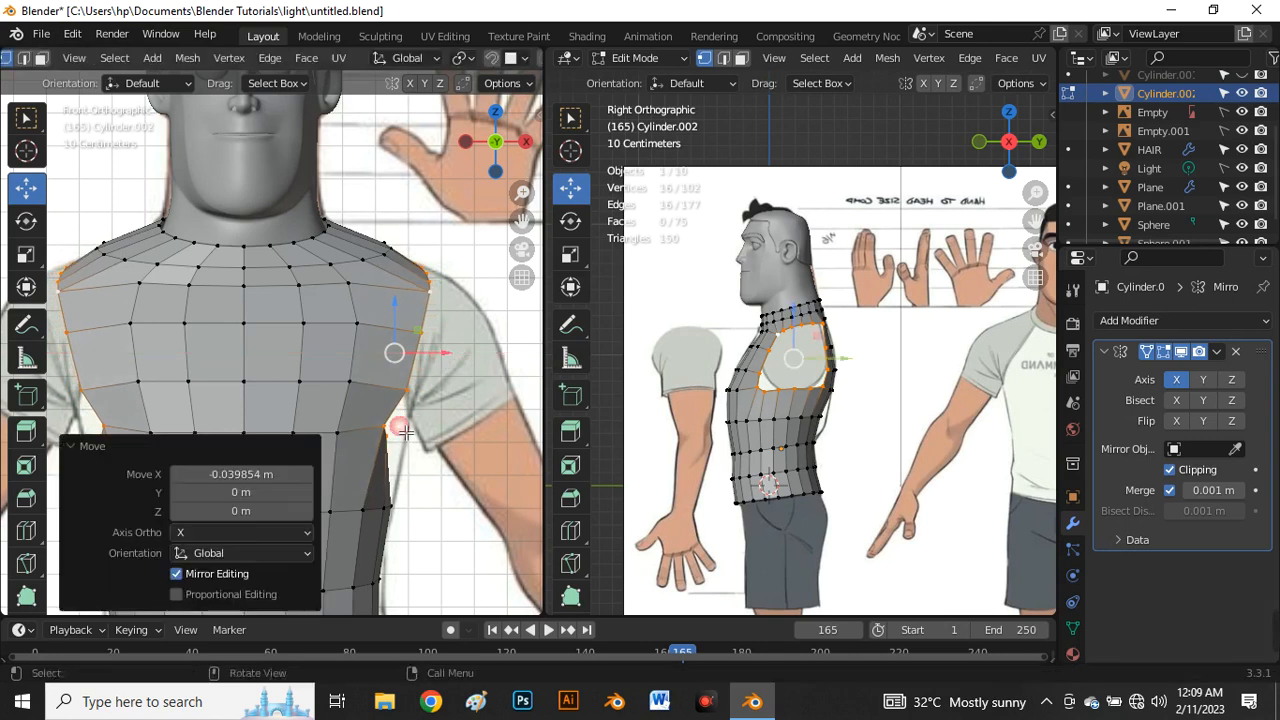
key("alt+z")
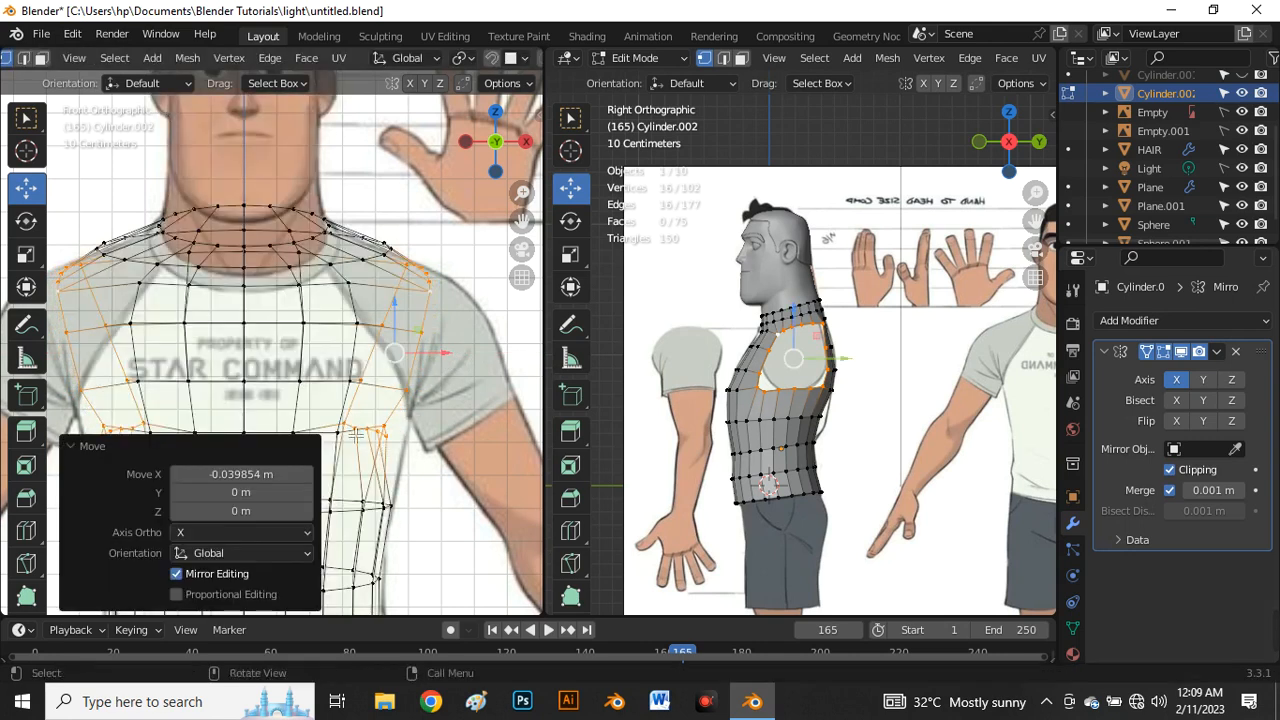
Step: Select the armhole's lower vertices, move them outward about 0.057 m along X, and turn off see-through display
left_click(352, 432)
left_click(367, 436, "ctrl")
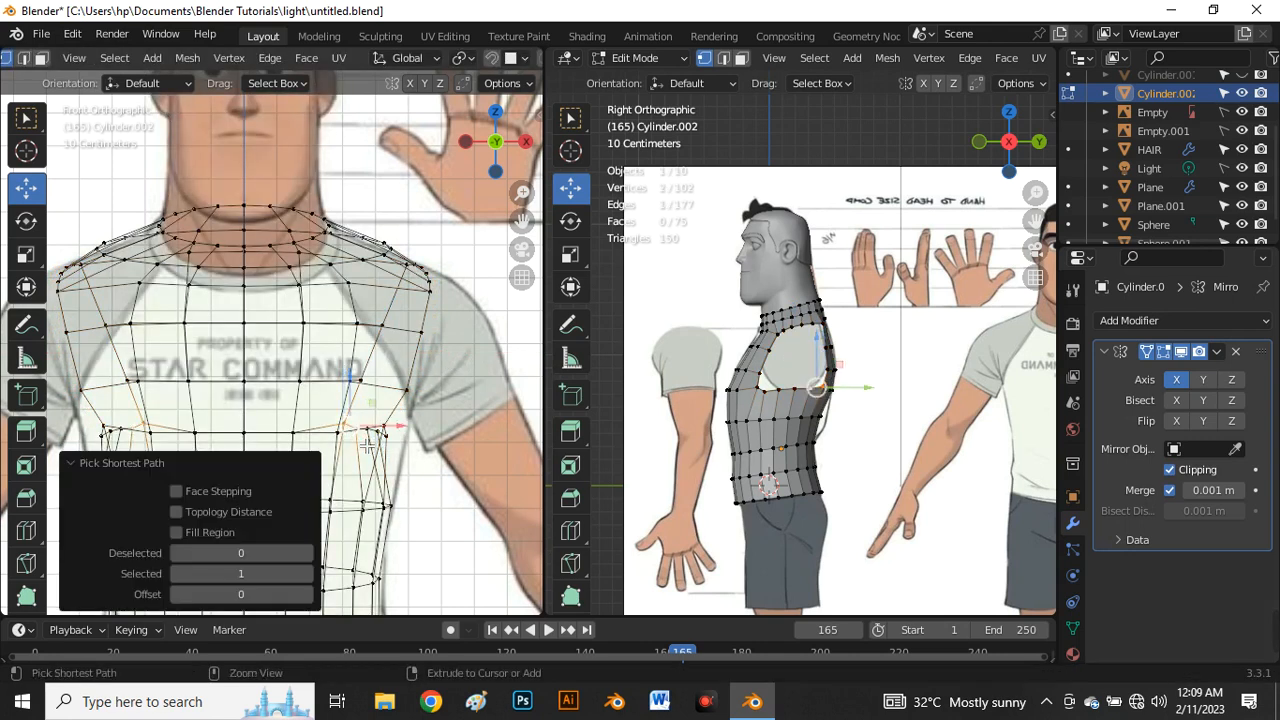
left_click(429, 442, "alt")
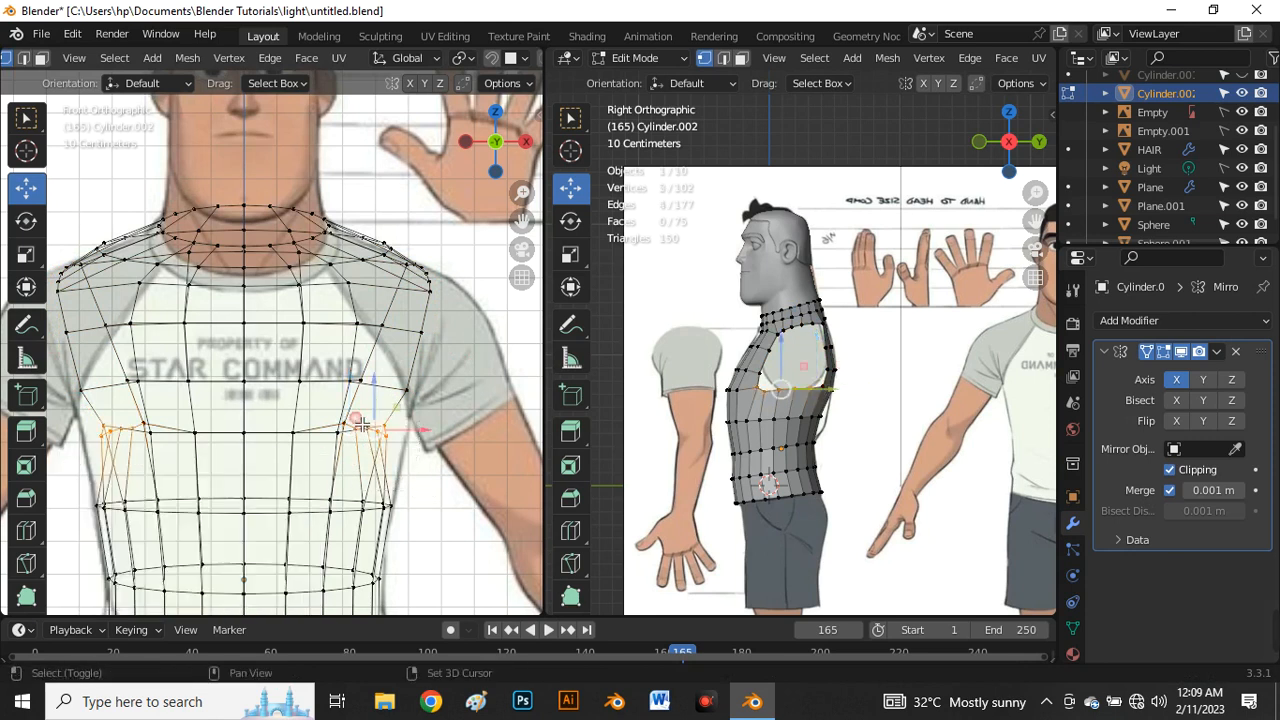
left_click_drag(429, 442, 452, 442)
key("alt+z")
scroll(450, 440, "down", 3)
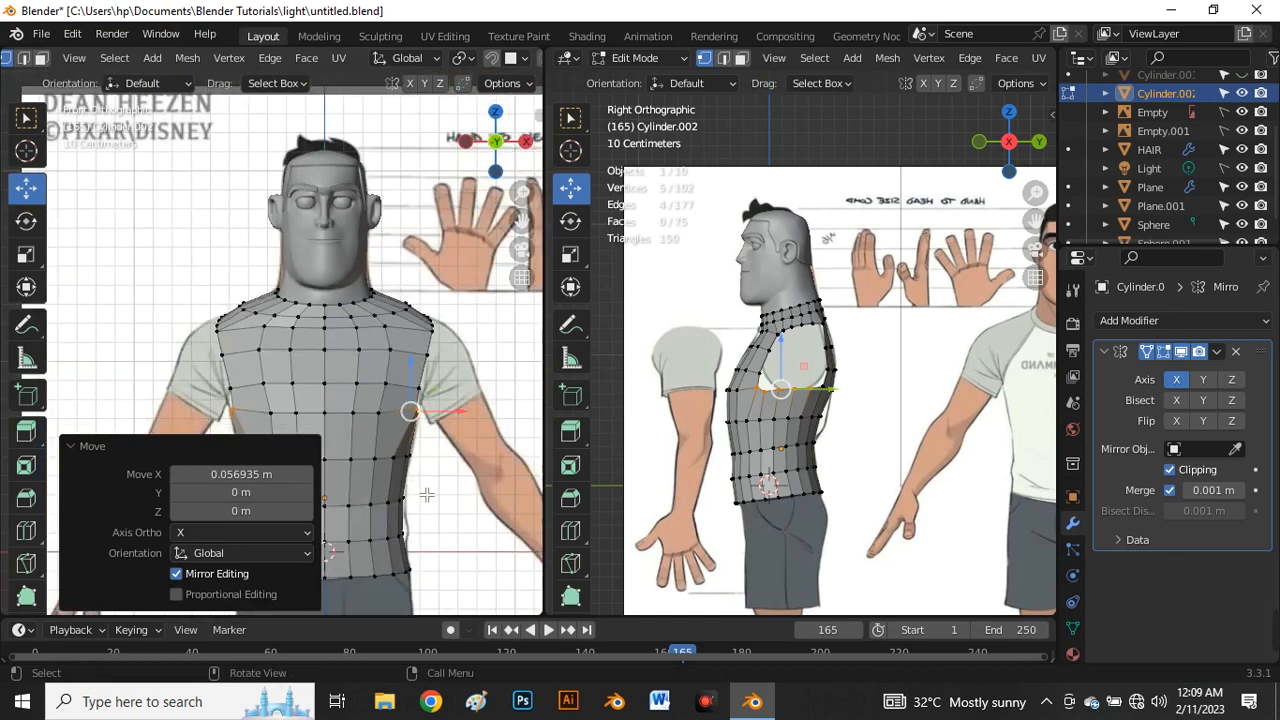
Step: Move the front underarm vertex inward about 0.014 m along X to match the front reference
scroll(435, 462, "up", 7)
left_click(434, 442)
left_click(410, 294)
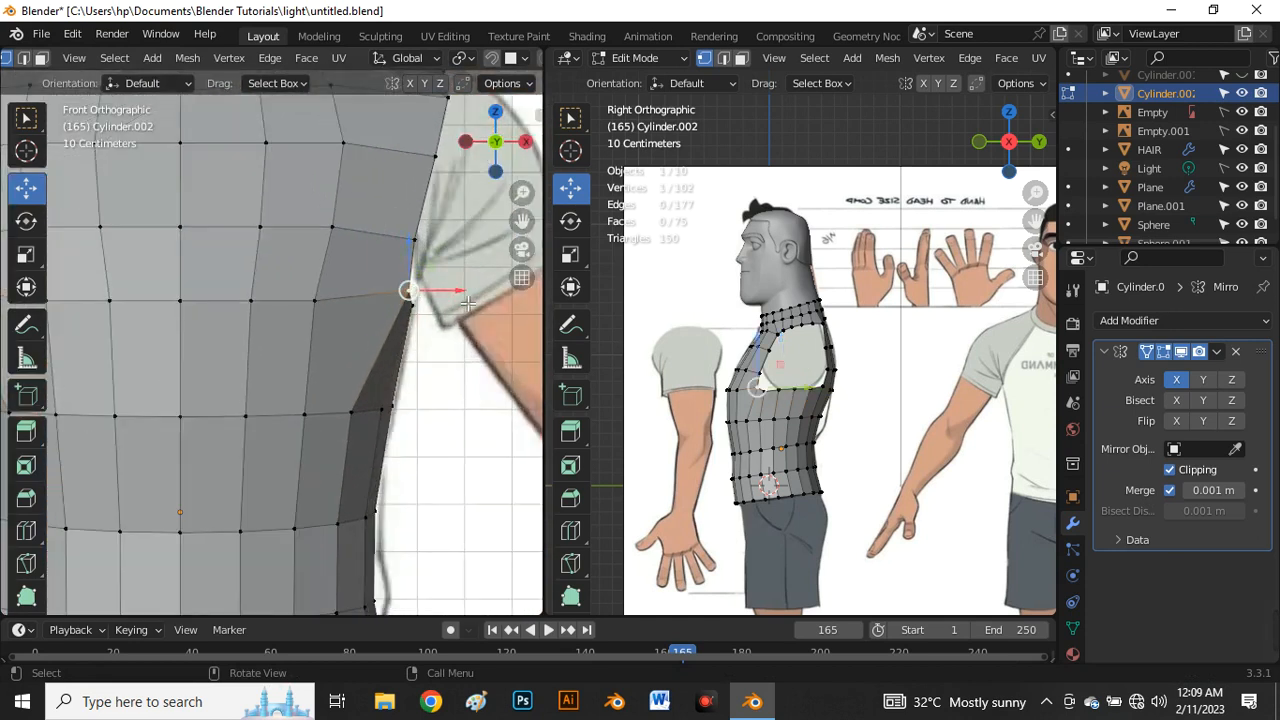
left_click_drag(458, 291, 447, 292)
scroll(431, 398, "down", 5)
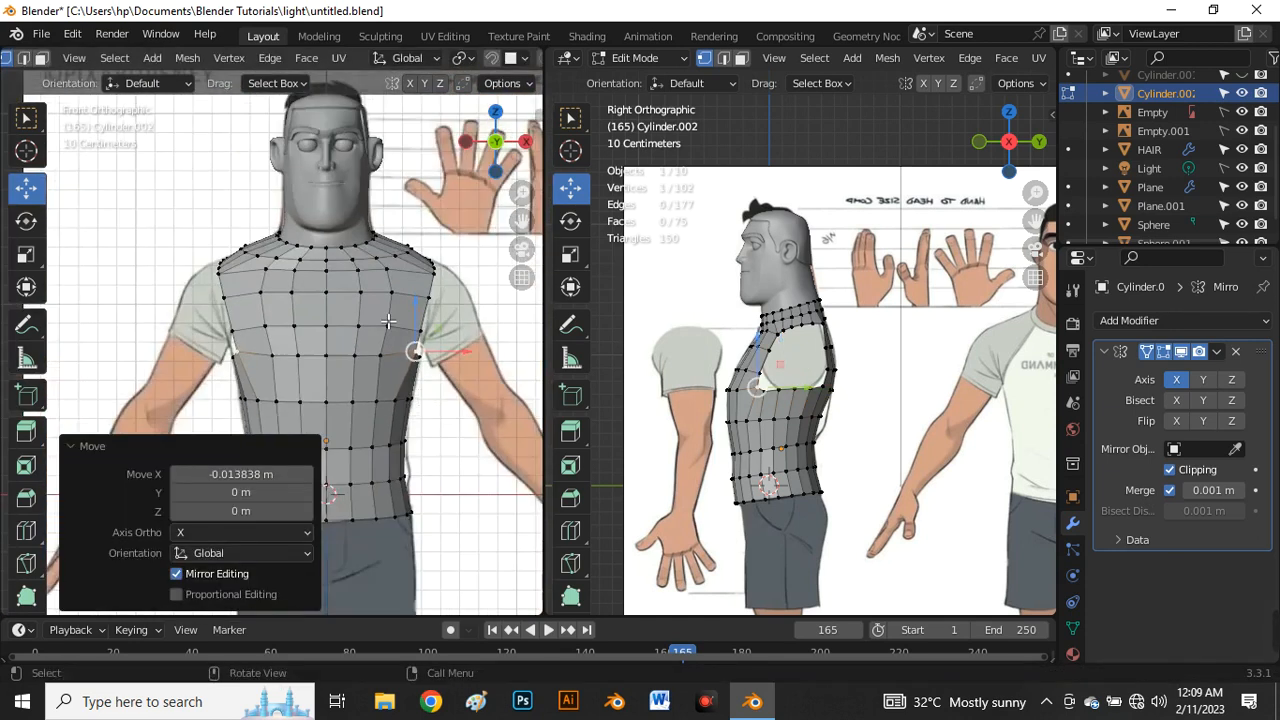
Step: Select two vertical columns of front chest vertices in turn and shift each slightly inward along X
scroll(405, 275, "up", 2)
left_click_drag(390, 234, 437, 368)
left_click_drag(447, 306, 436, 305)
left_click_drag(324, 222, 368, 400)
left_click_drag(384, 287, 372, 287)
Step: Adjust the front neckline vertex beside the centre line along X and check the vertex spacing down the chest
left_click(310, 194)
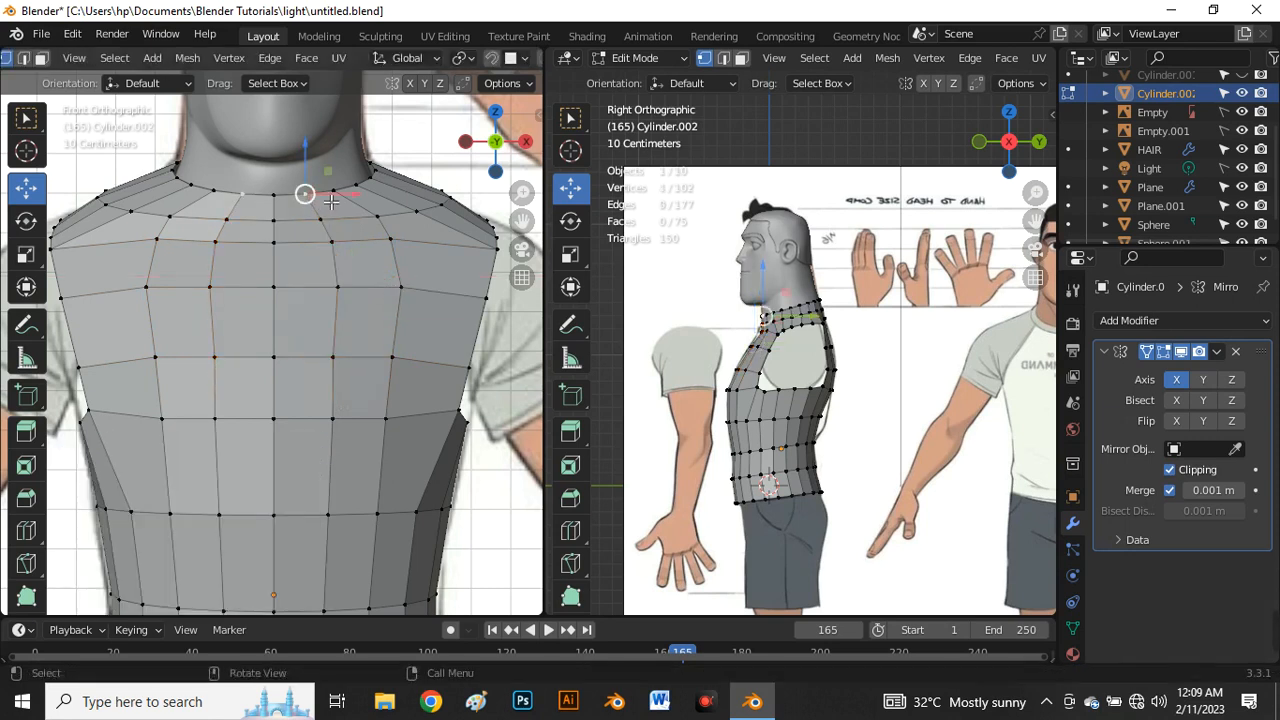
left_click_drag(310, 194, 355, 202)
left_click(355, 202)
scroll(351, 344, "down", 4)
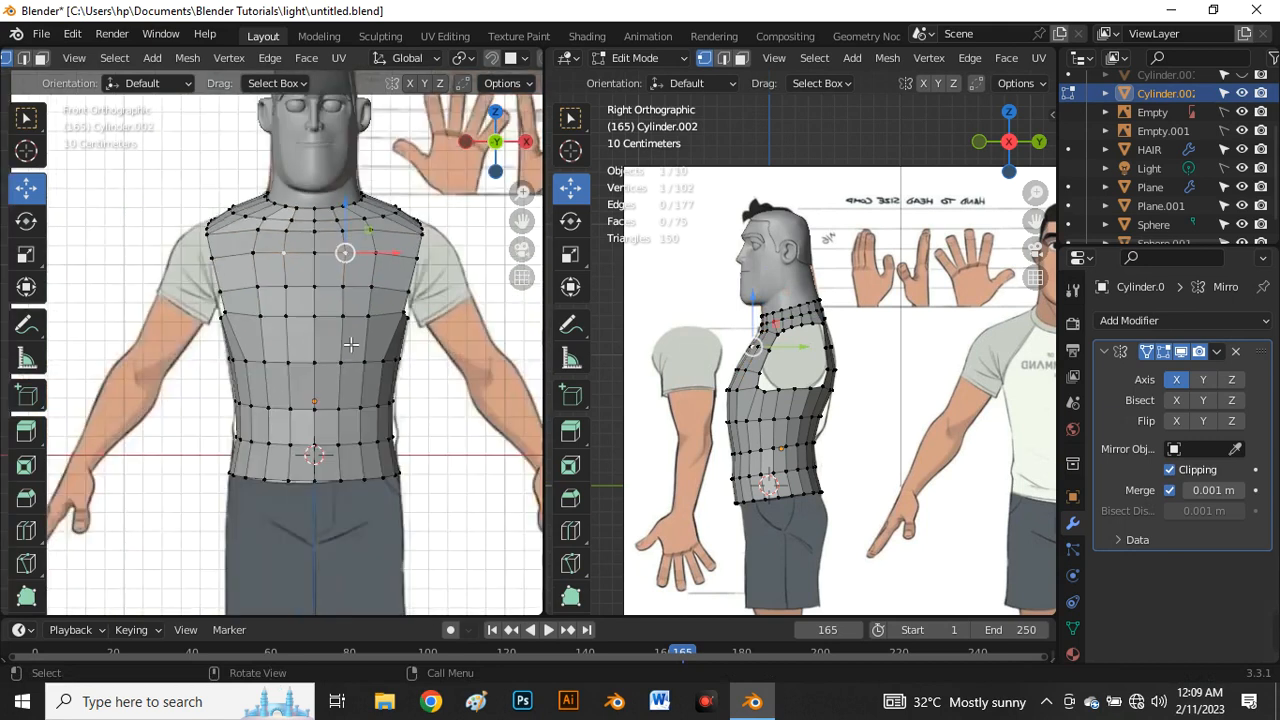
scroll(266, 287, "up", 1)
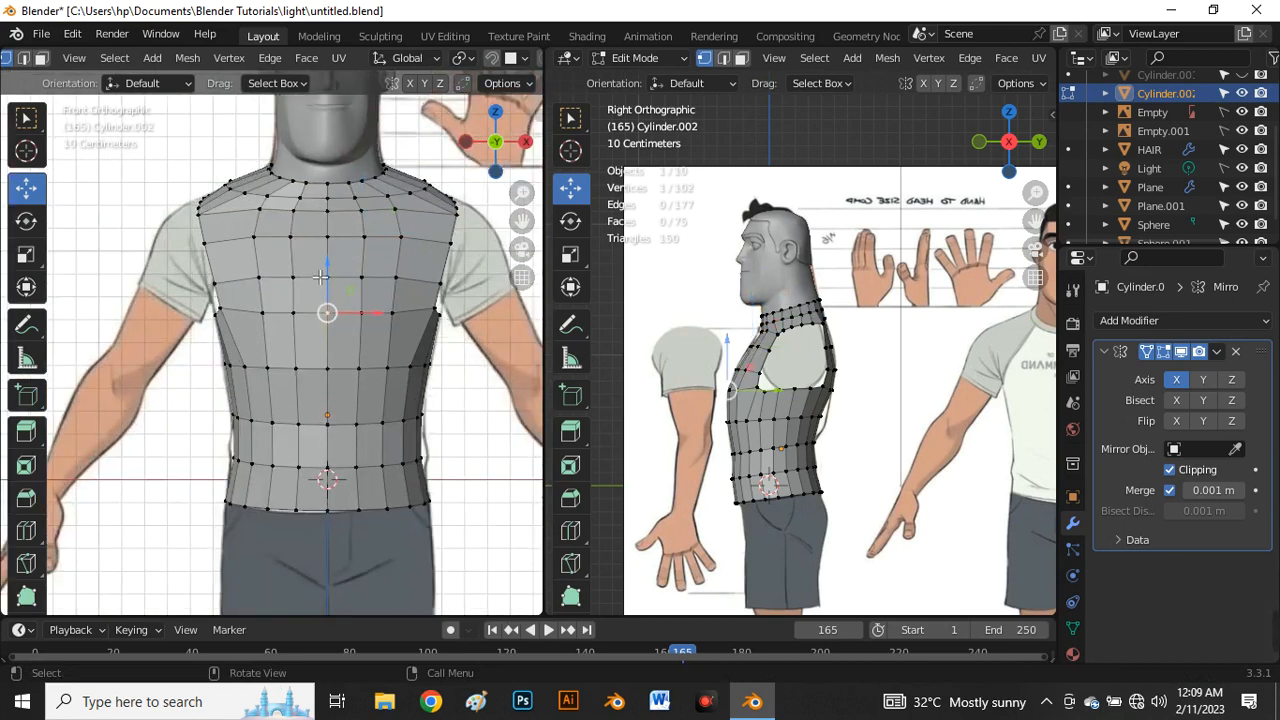
scroll(320, 277, "down", 1)
Step: In the side view, raise the armhole's upper vertices and reposition its upper back corner to follow the reference sleeve outline
scroll(820, 372, "up", 4)
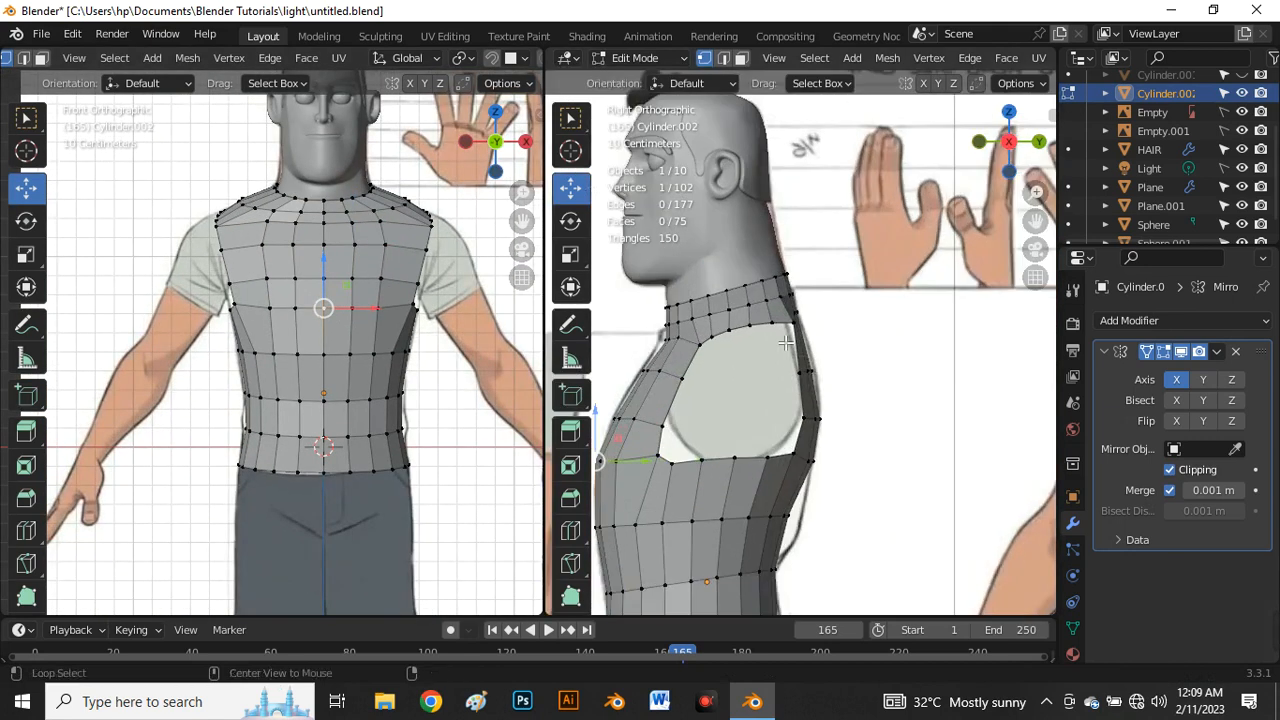
scroll(760, 345, "up", 3)
scroll(728, 345, "up", 2)
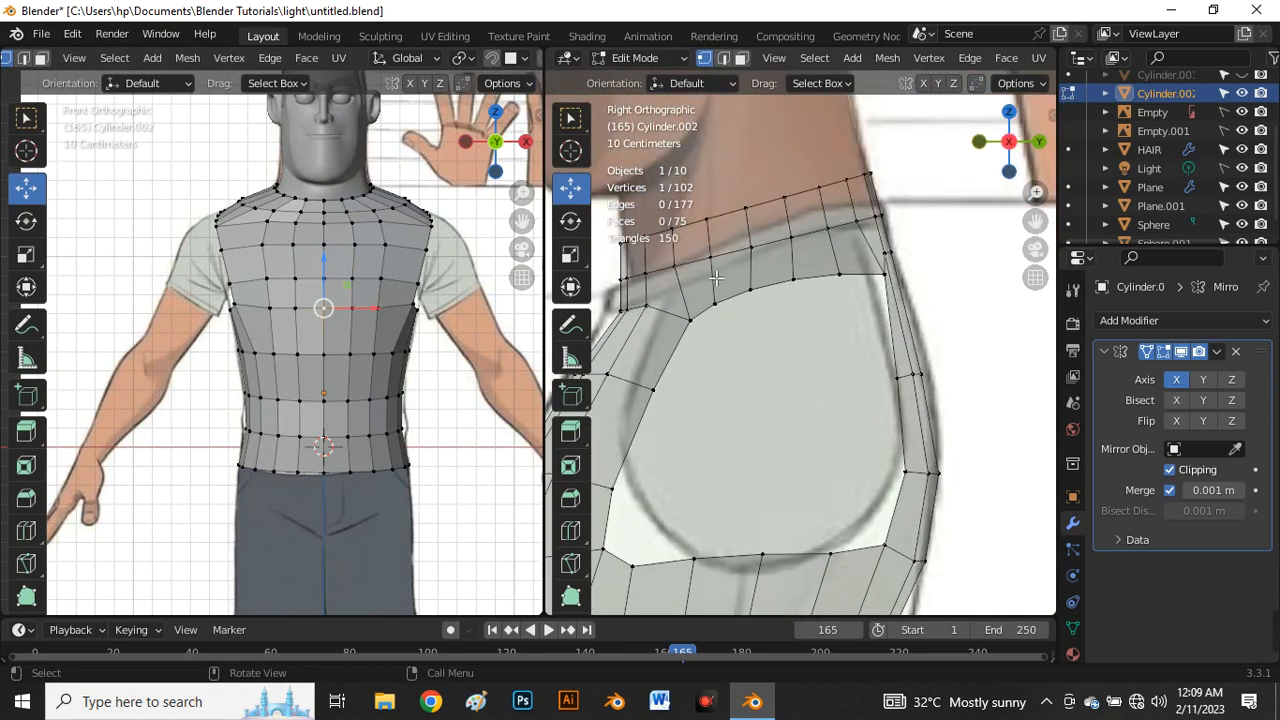
left_click_drag(711, 273, 802, 323)
left_click_drag(762, 274, 757, 247)
left_click_drag(846, 275, 889, 277)
scroll(866, 282, "up", 3)
left_click(905, 273)
scroll(881, 337, "down", 2)
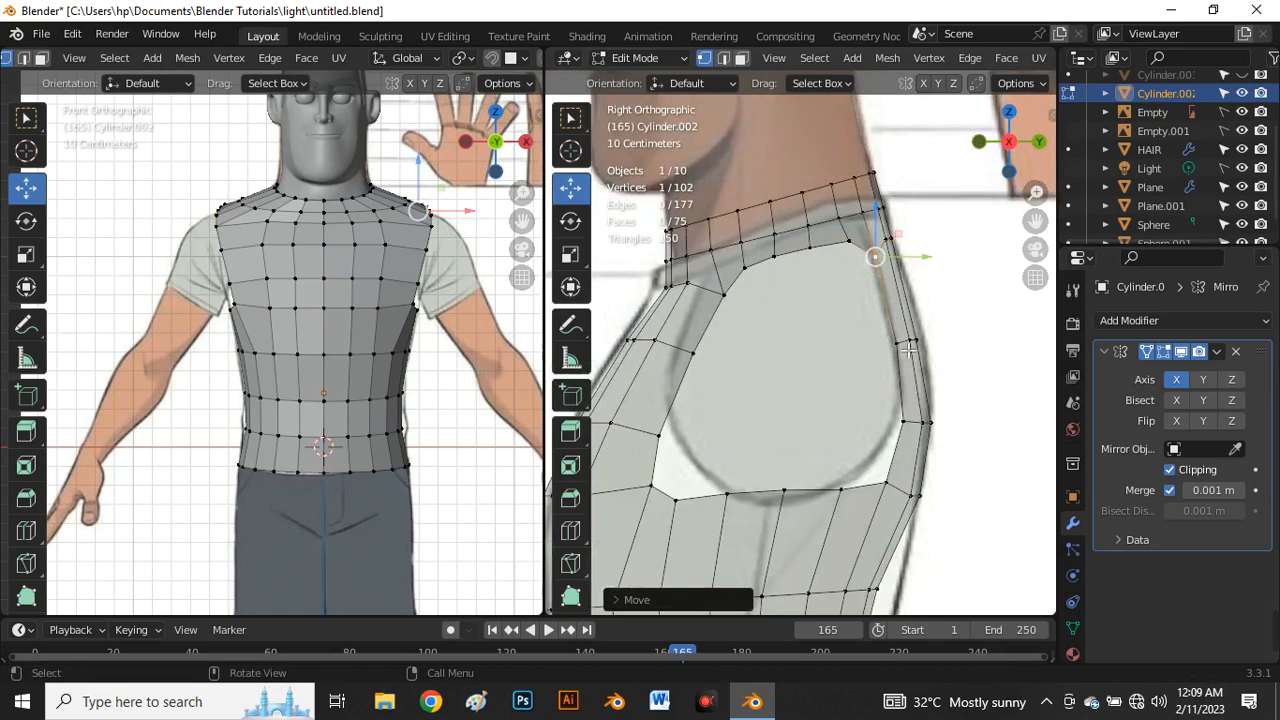
Step: Select the upper back vertices behind the armhole and move them slightly backward along Y to the reference outline
key("b")
left_click_drag(891, 377, 891, 377)
left_click_drag(955, 342, 965, 347)
scroll(669, 511, "down", 3)
scroll(669, 511, "up", 2)
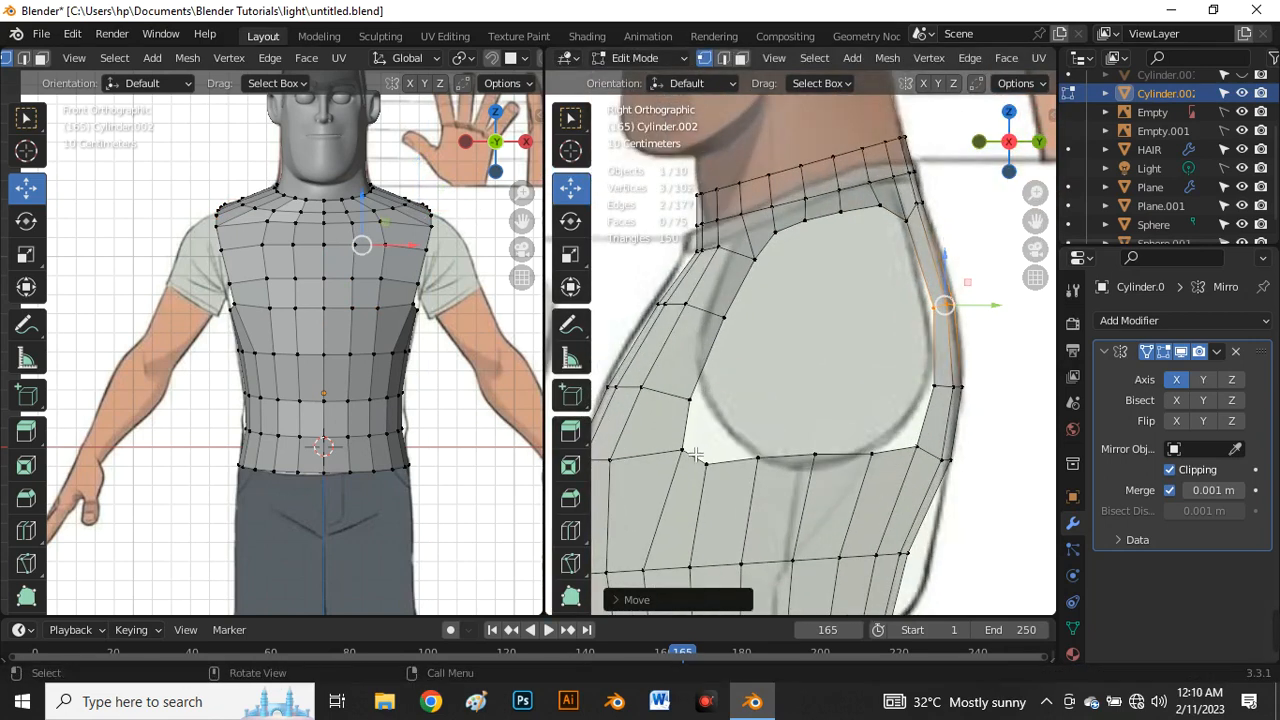
Step: Reposition the armhole's upper front vertices one by one onto the reference sleeve curve in the side view
left_click(726, 322)
left_click_drag(725, 317, 708, 305)
left_click(773, 247)
scroll(758, 256, "up", 2)
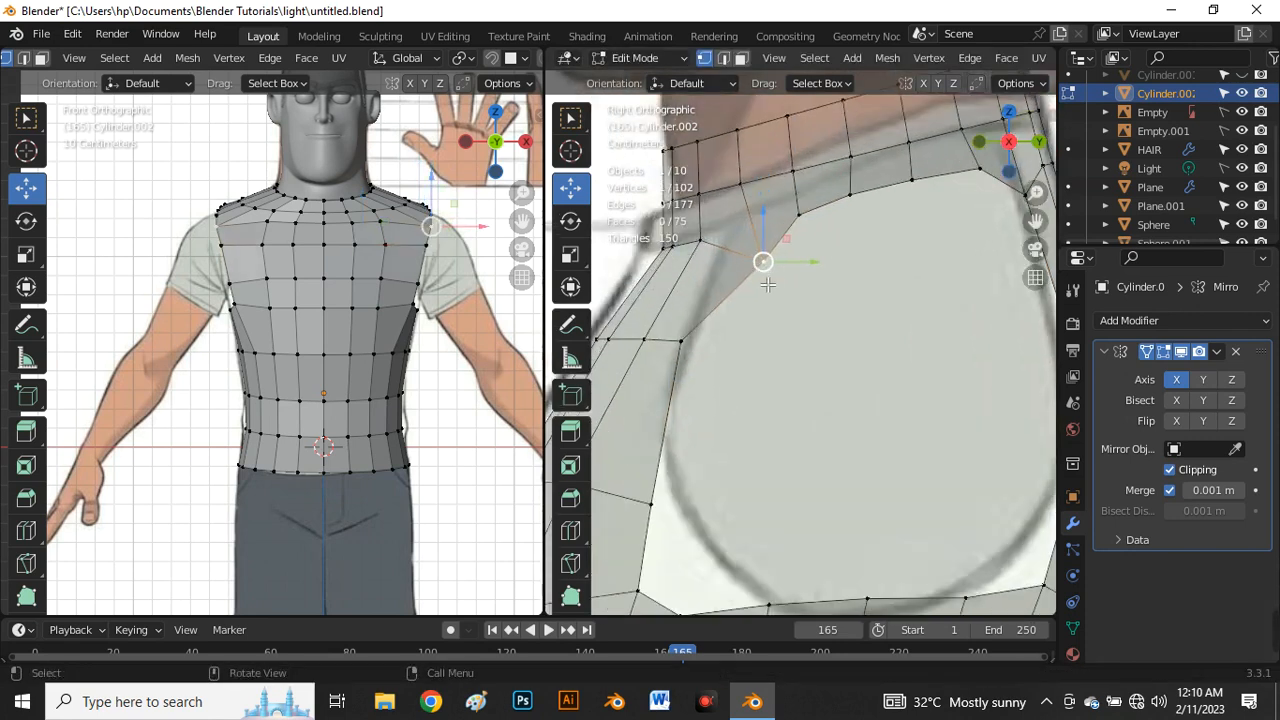
key("g")
left_click(766, 228)
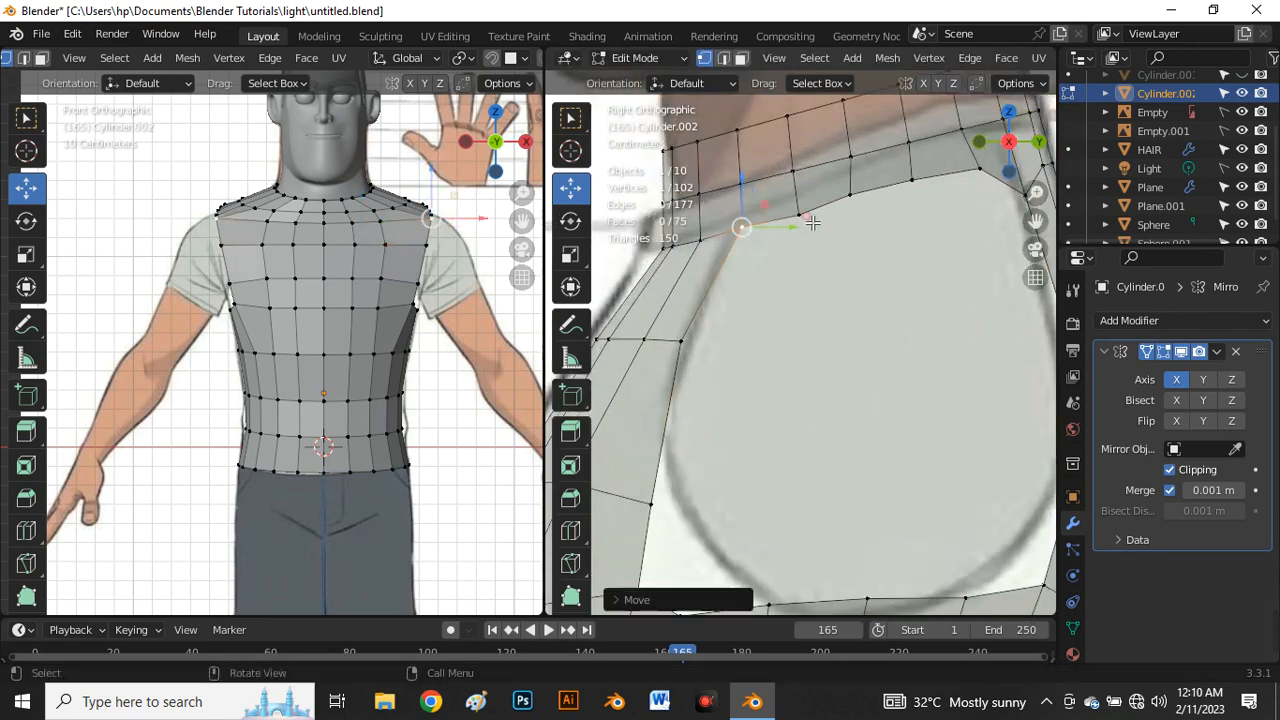
key("g")
left_click_drag(815, 215, 815, 215)
scroll(785, 206, "down", 4)
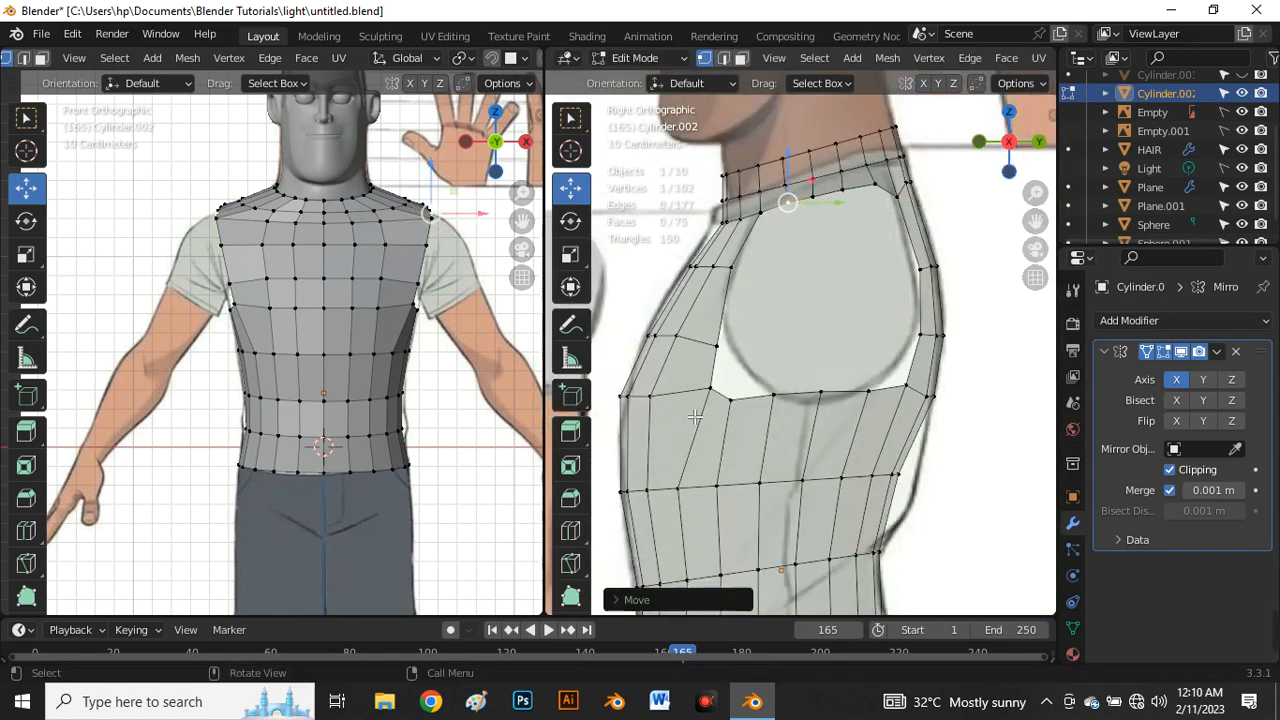
Step: Move the armhole's lower front vertices up and back onto the reference sleeve curve
scroll(694, 415, "up", 2)
left_click(739, 327)
key("g")
left_click(745, 345)
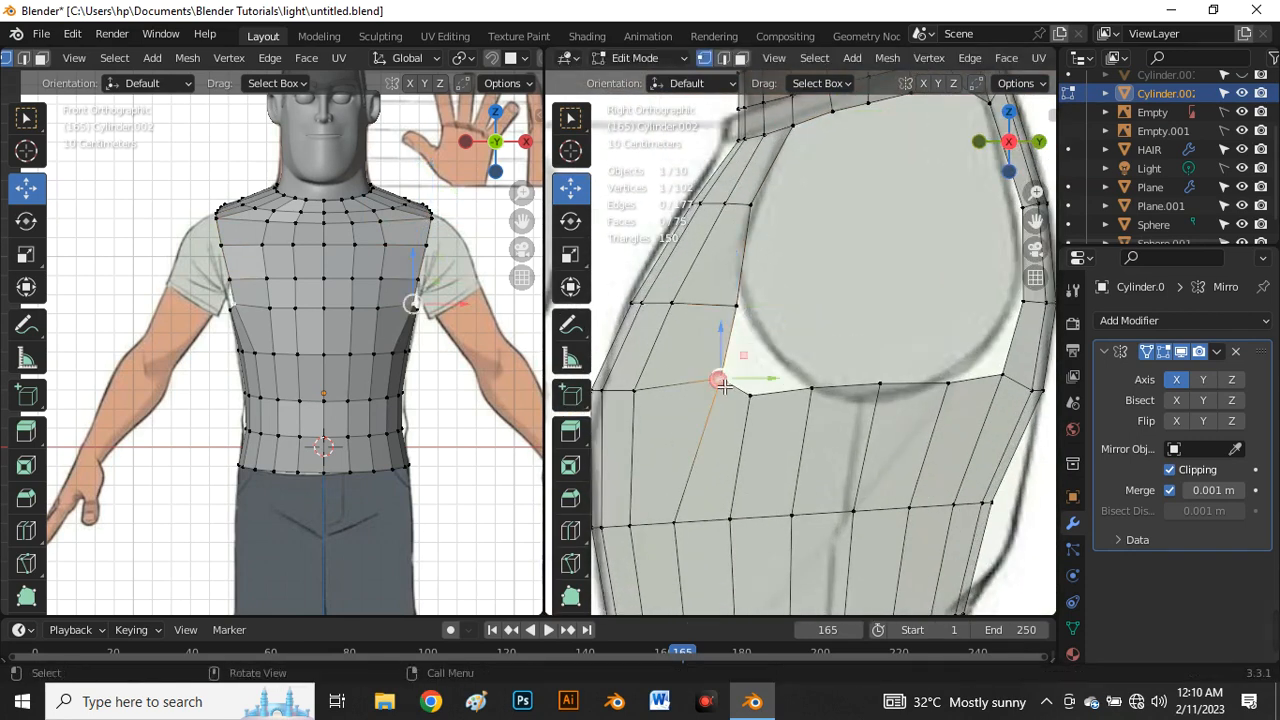
key("g")
left_click(760, 393)
key("g")
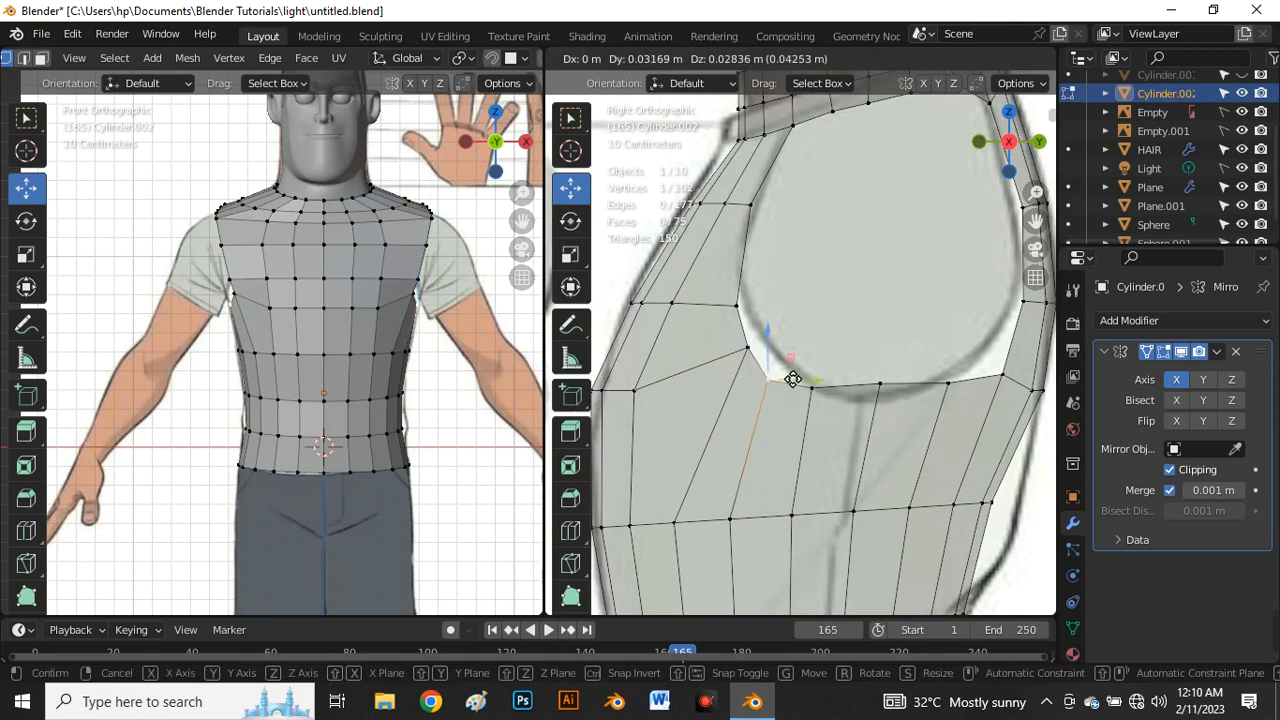
left_click(751, 325)
Step: Fit the armhole's bottom and lower back vertices to the reference sleeve curve, then deselect everything
scroll(751, 325, "down", 3)
scroll(780, 340, "up", 2)
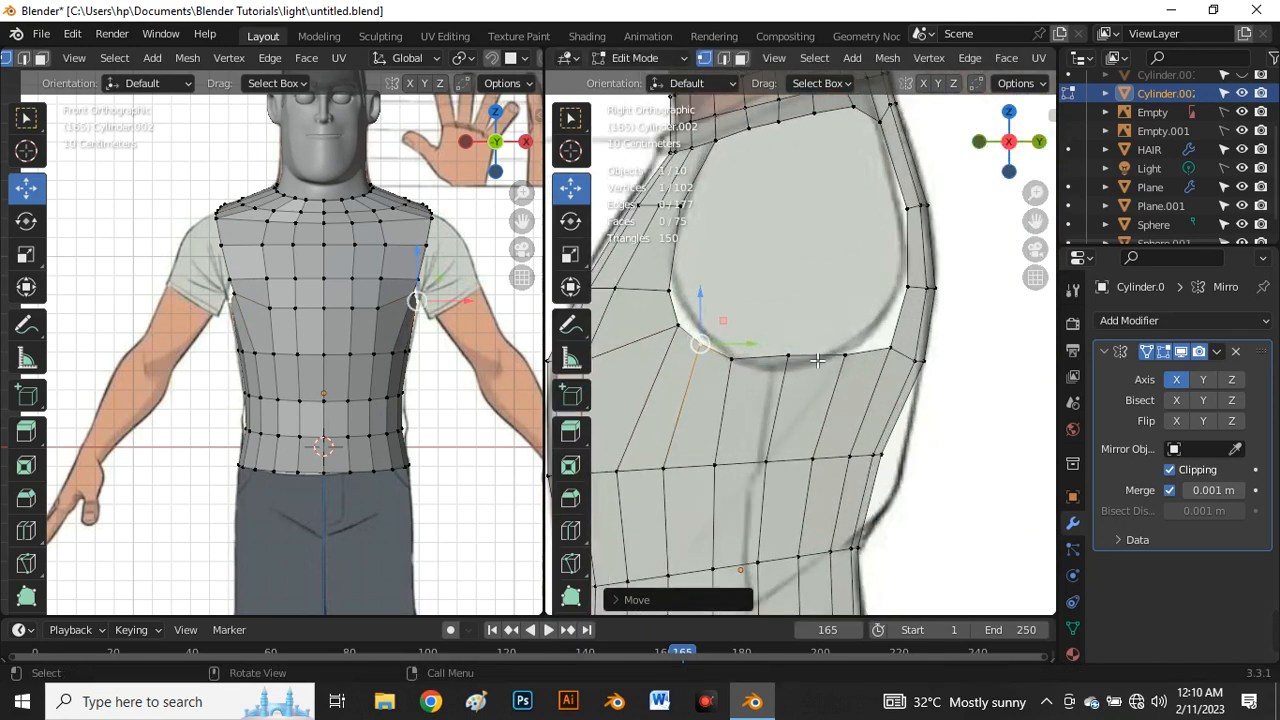
key("g")
left_click(809, 343)
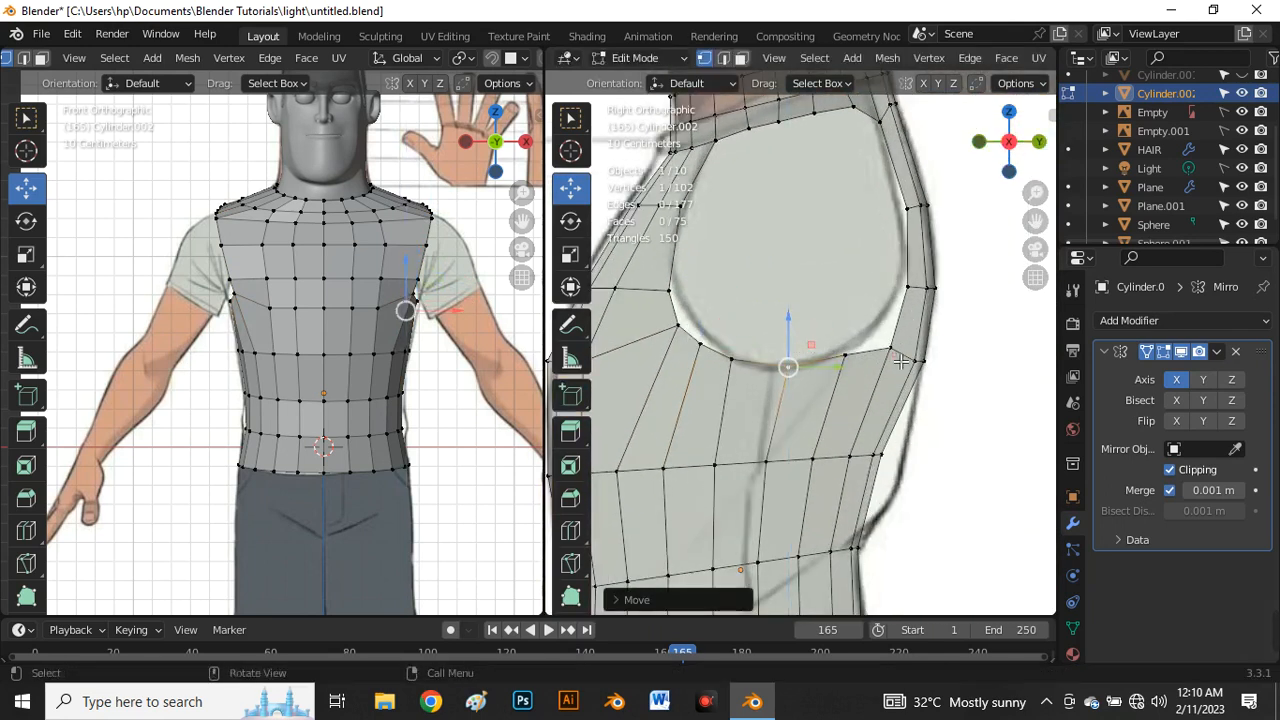
left_click(892, 351)
scroll(887, 350, "up", 2)
key("g")
left_click(877, 339)
left_click(830, 210)
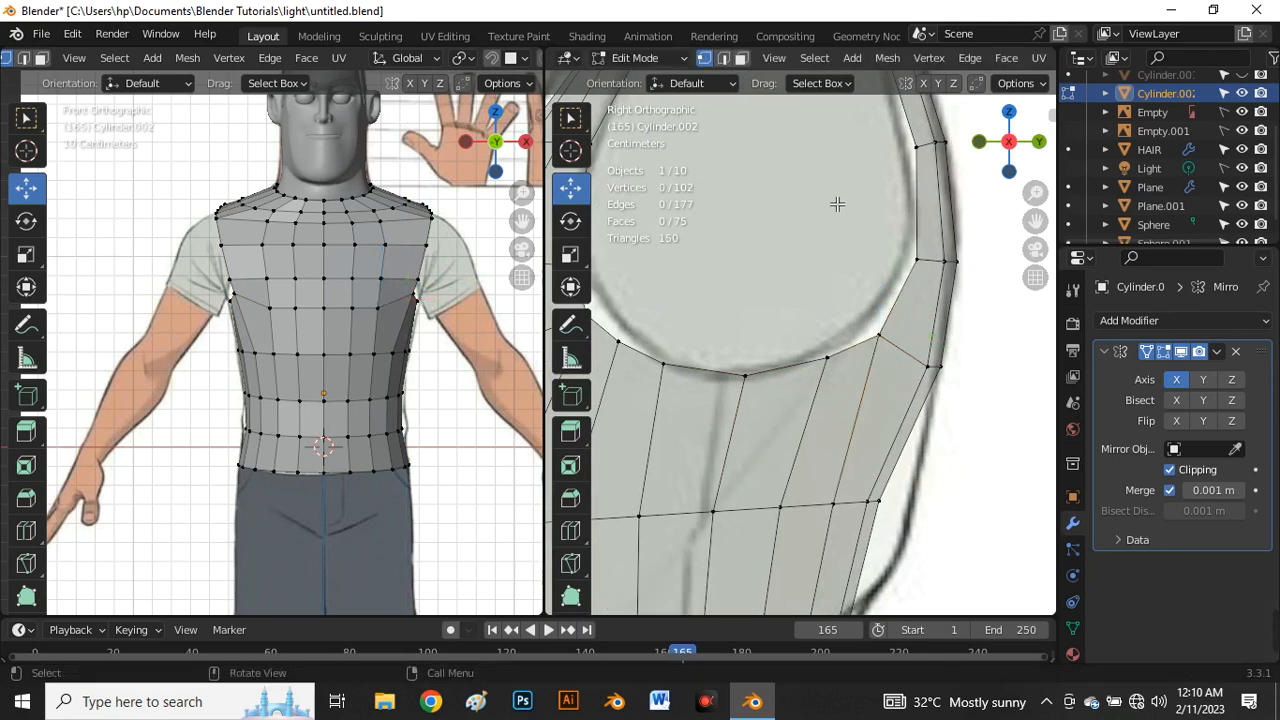
Step: Turn off see-through display and nudge the armhole's front edge vertex forward and up to round the opening
scroll(837, 204, "down", 4)
scroll(709, 291, "up", 3)
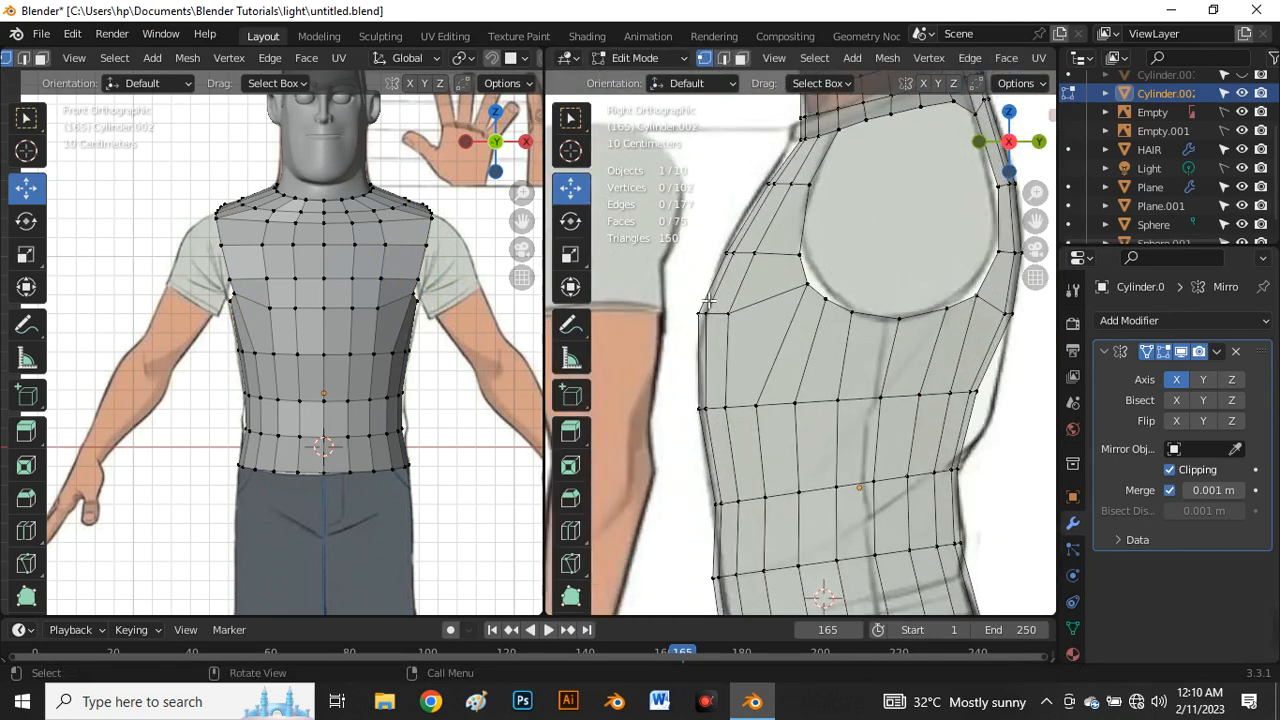
scroll(704, 313, "down", 3)
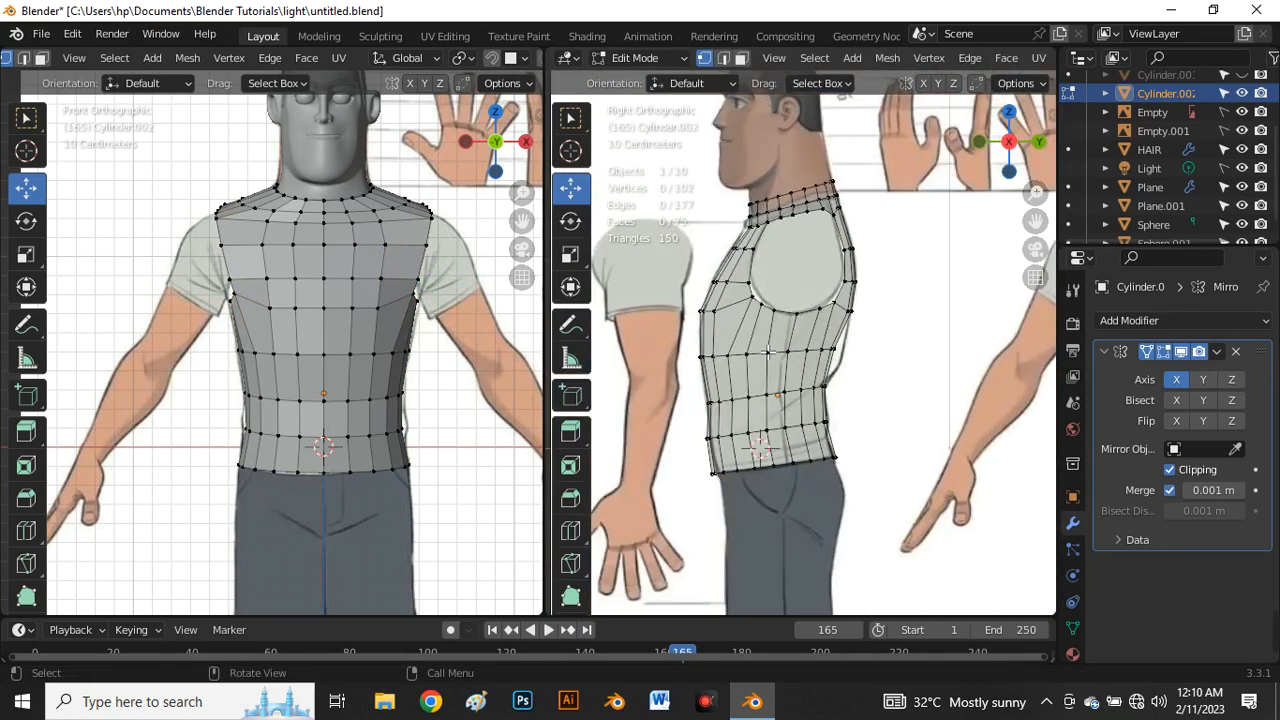
scroll(764, 302, "down", 2)
scroll(775, 313, "up", 3)
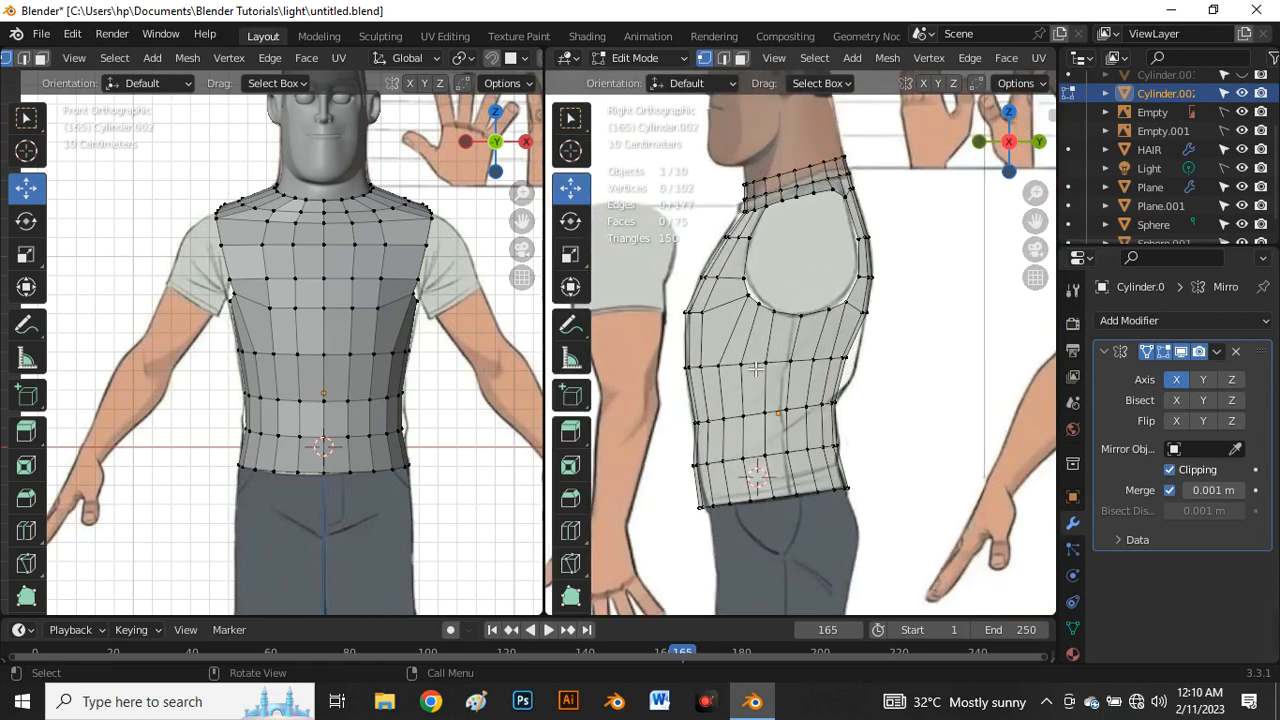
scroll(755, 370, "up", 1)
scroll(755, 365, "down", 3)
scroll(750, 305, "up", 4)
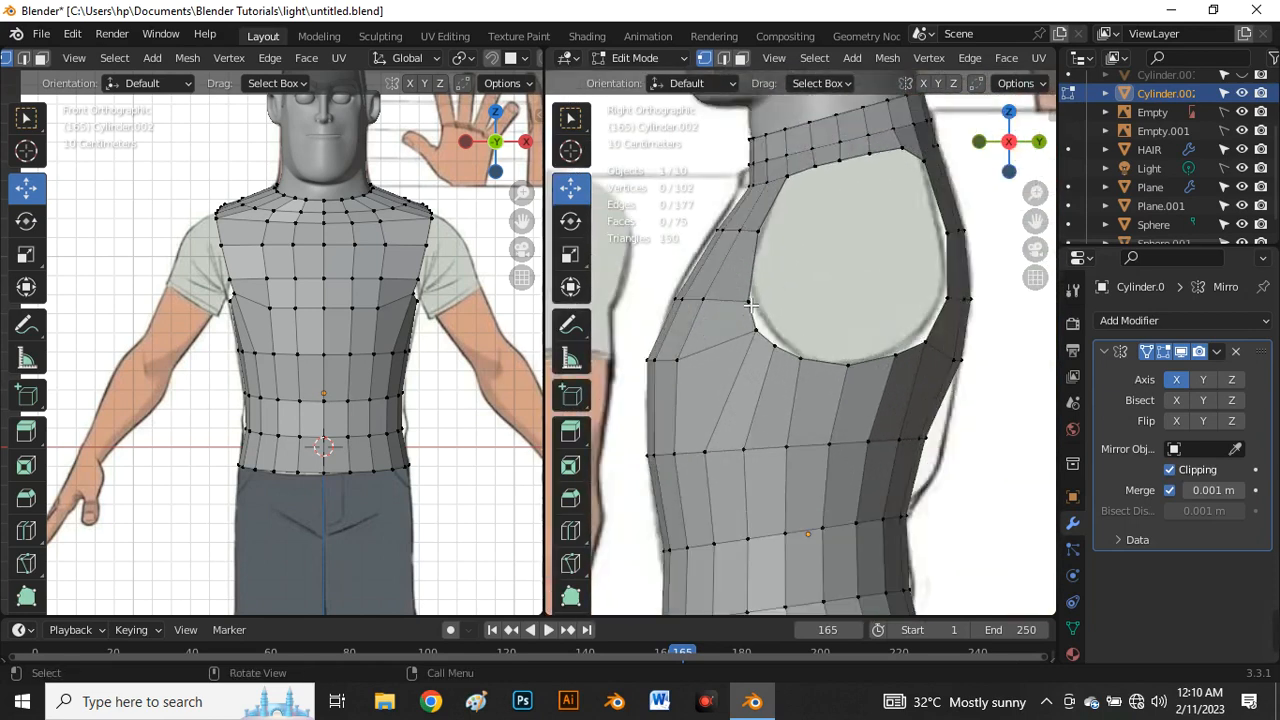
left_click(750, 305)
key("g")
left_click(783, 313)
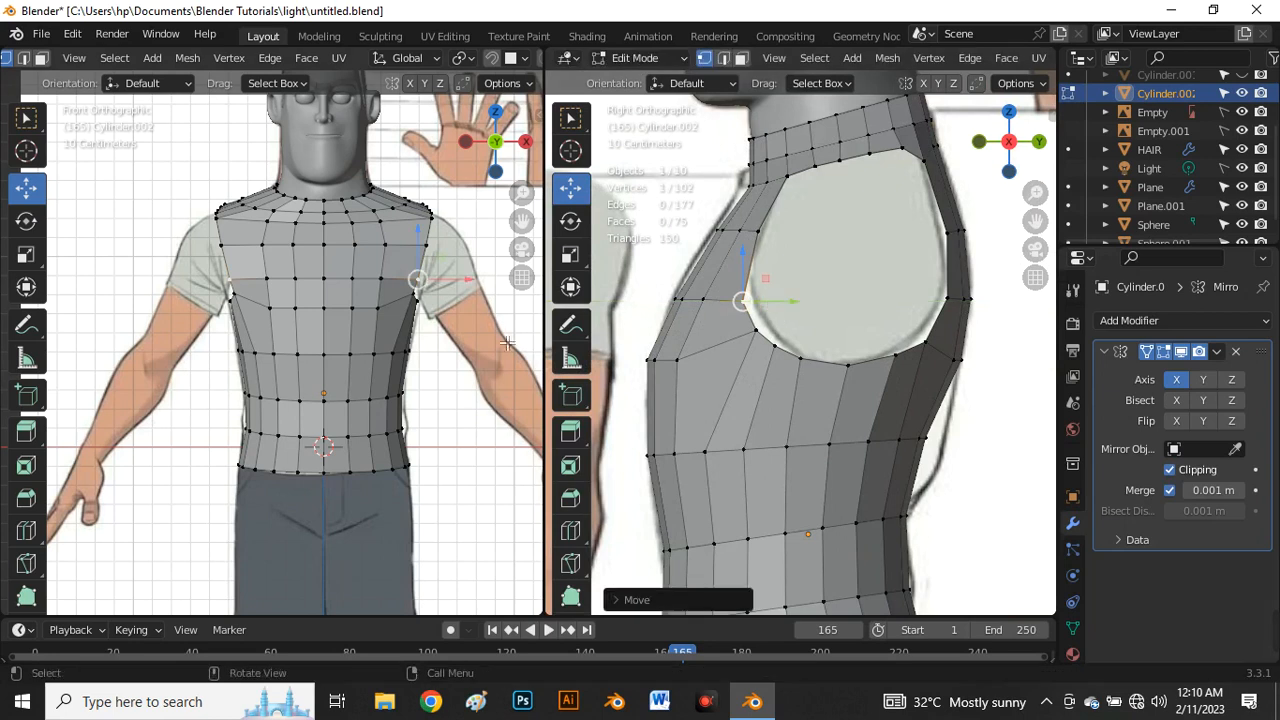
Step: Switch to edge selection, select the centre edges at the front and back of the waist opening, and fill a face between them
scroll(397, 274, "up", 3)
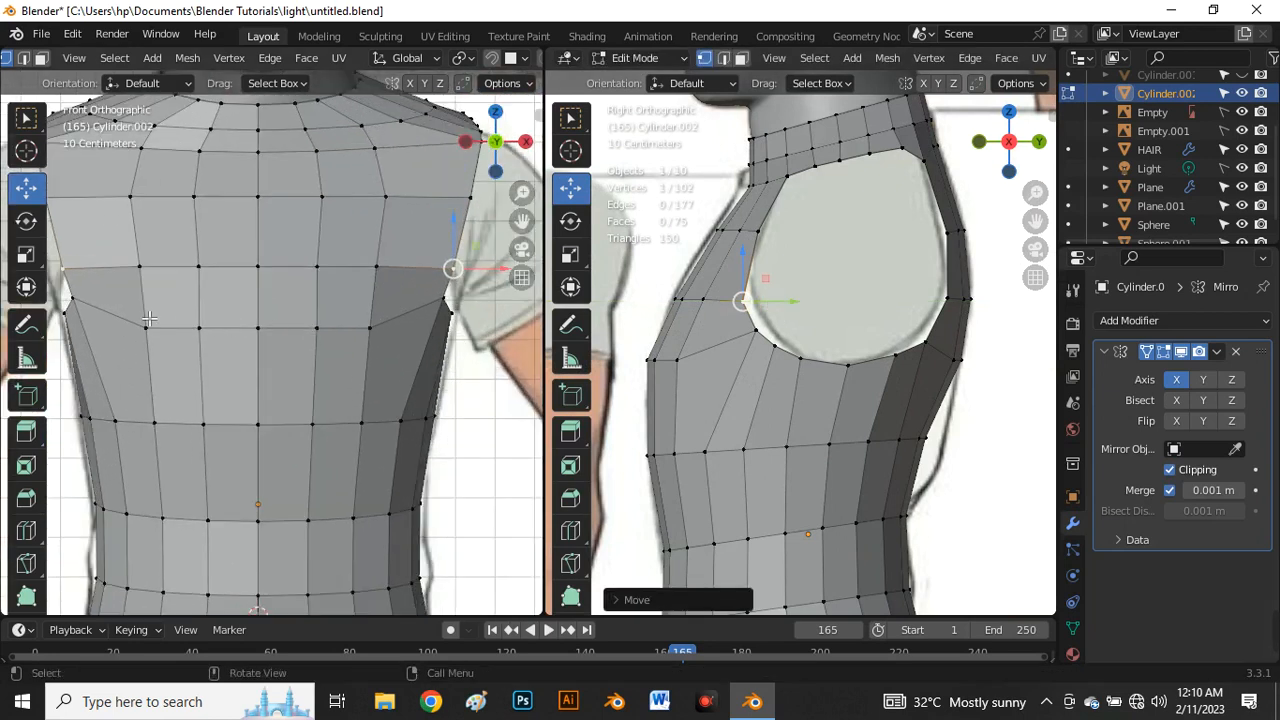
scroll(249, 296, "down", 5)
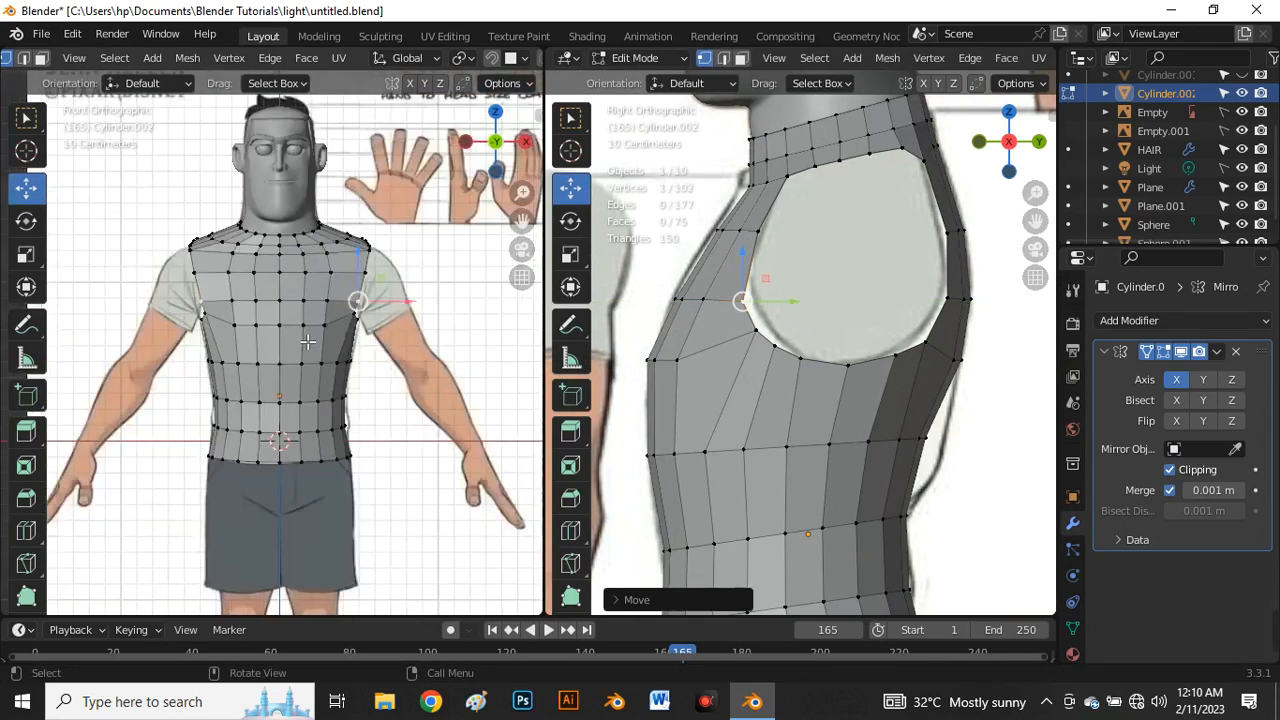
left_click(347, 455)
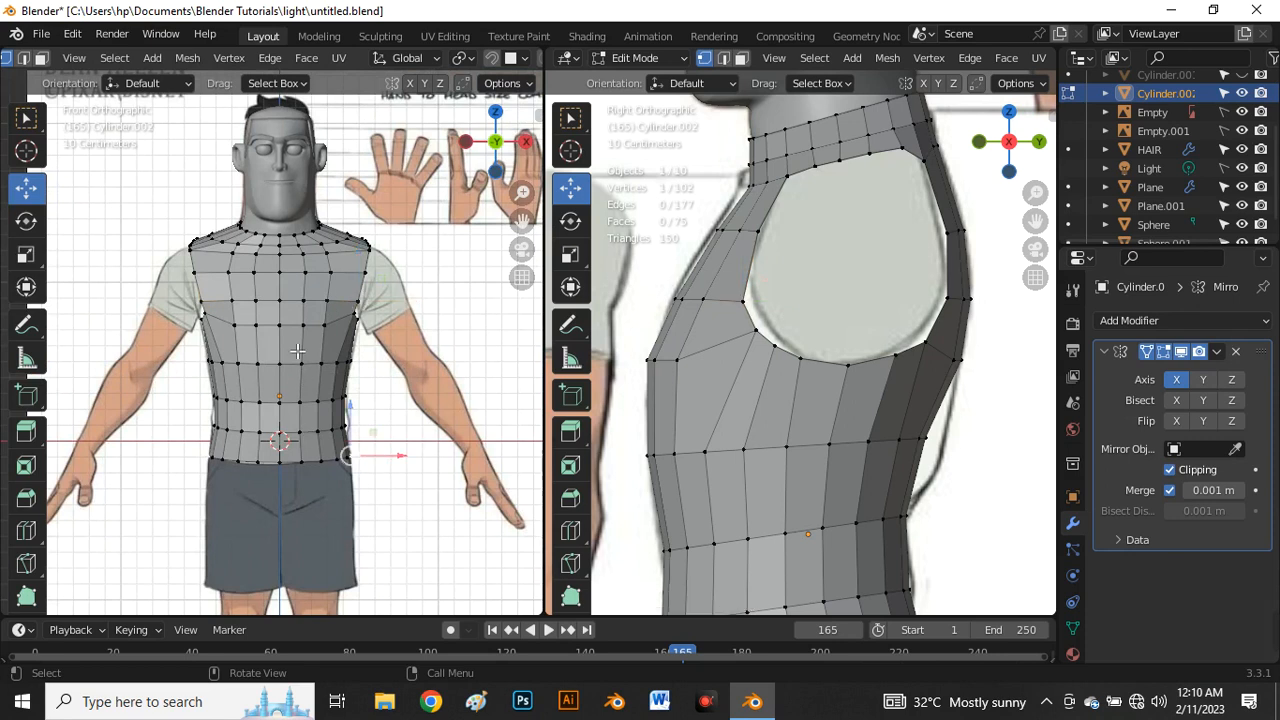
scroll(297, 350, "up", 1)
key("2")
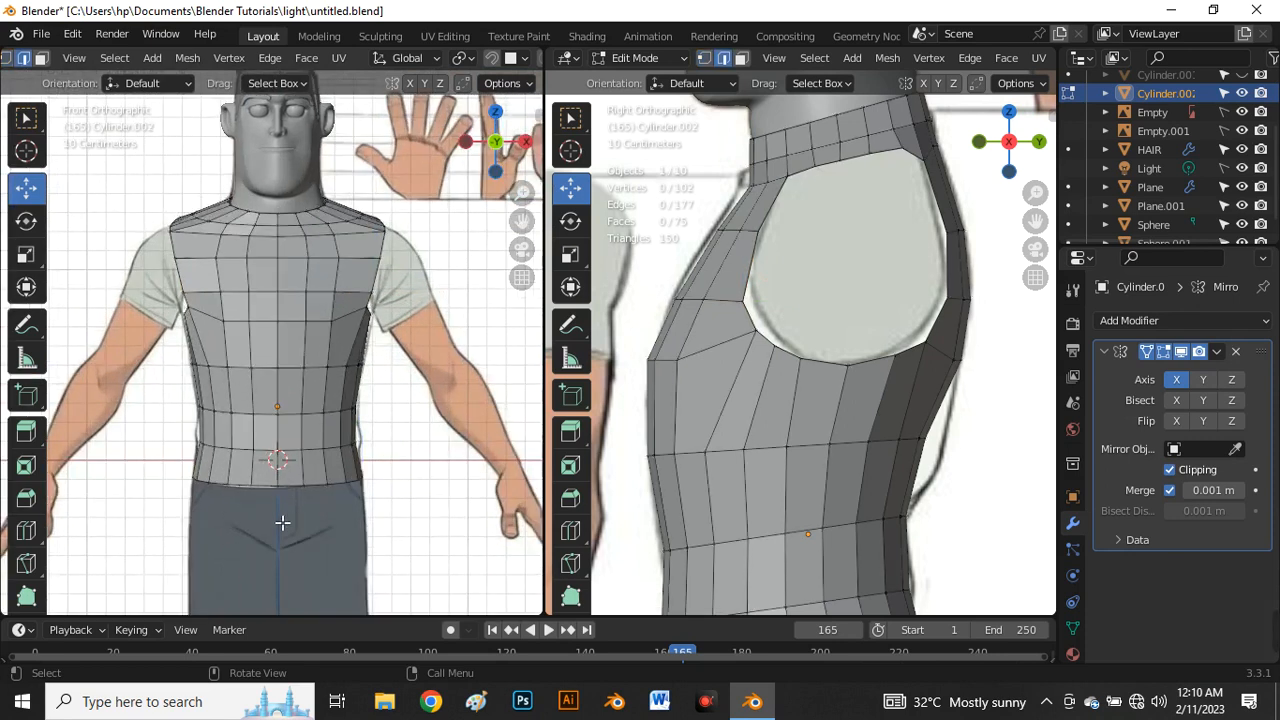
scroll(220, 563, "down", 2)
middle_click_drag(220, 563, 257, 505)
left_click(283, 470)
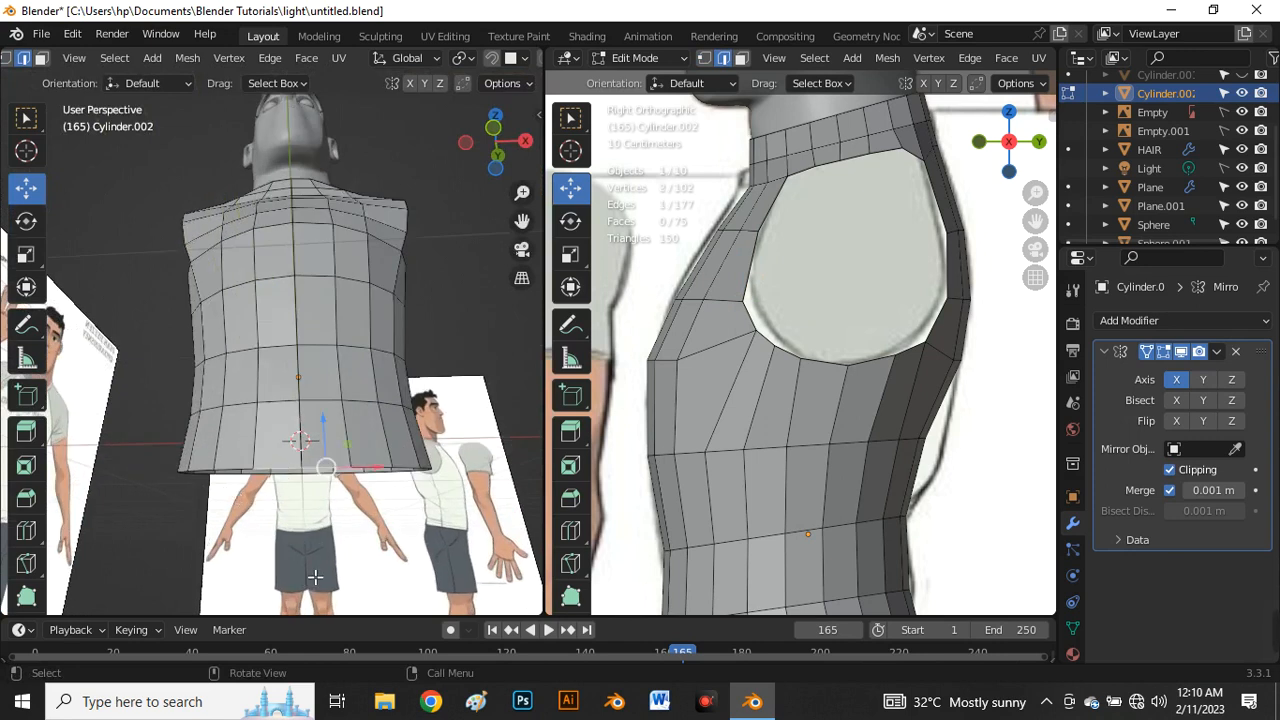
middle_click_drag(315, 577, 343, 371)
left_click(306, 449)
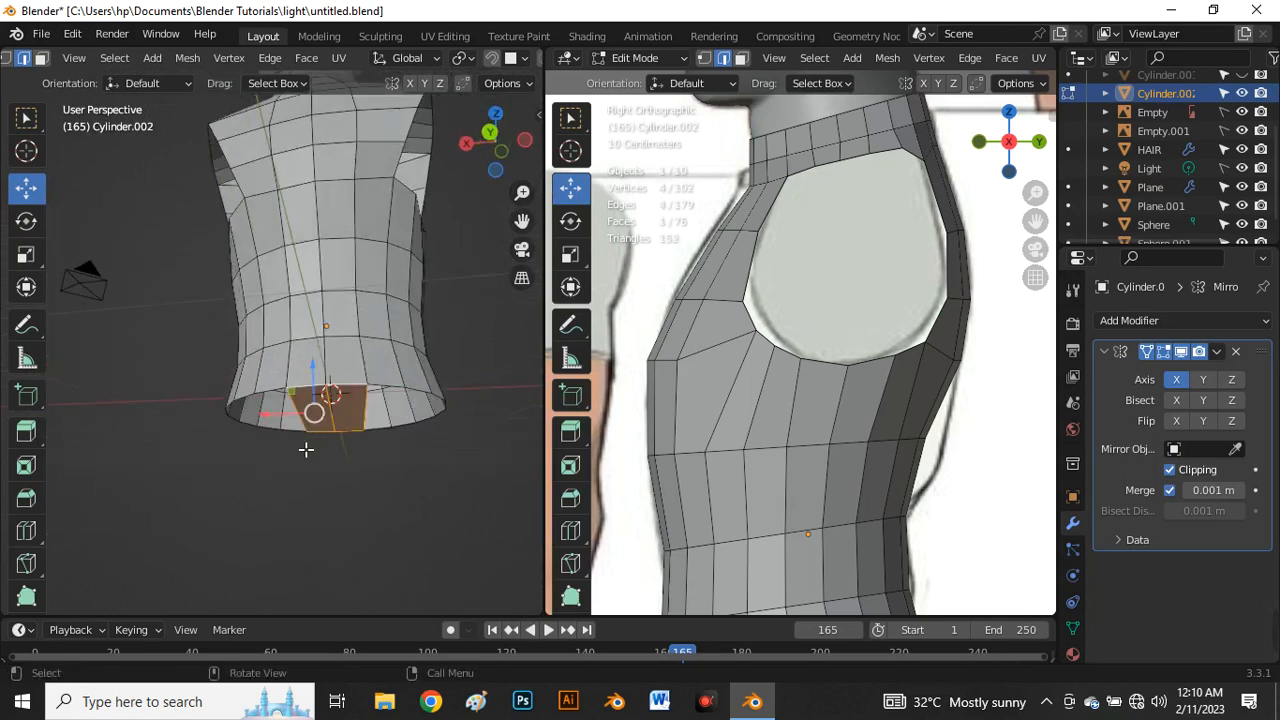
Step: Add five evenly spaced loop cuts across the face spanning the waist opening, without sliding them
middle_click_drag(314, 502, 327, 430)
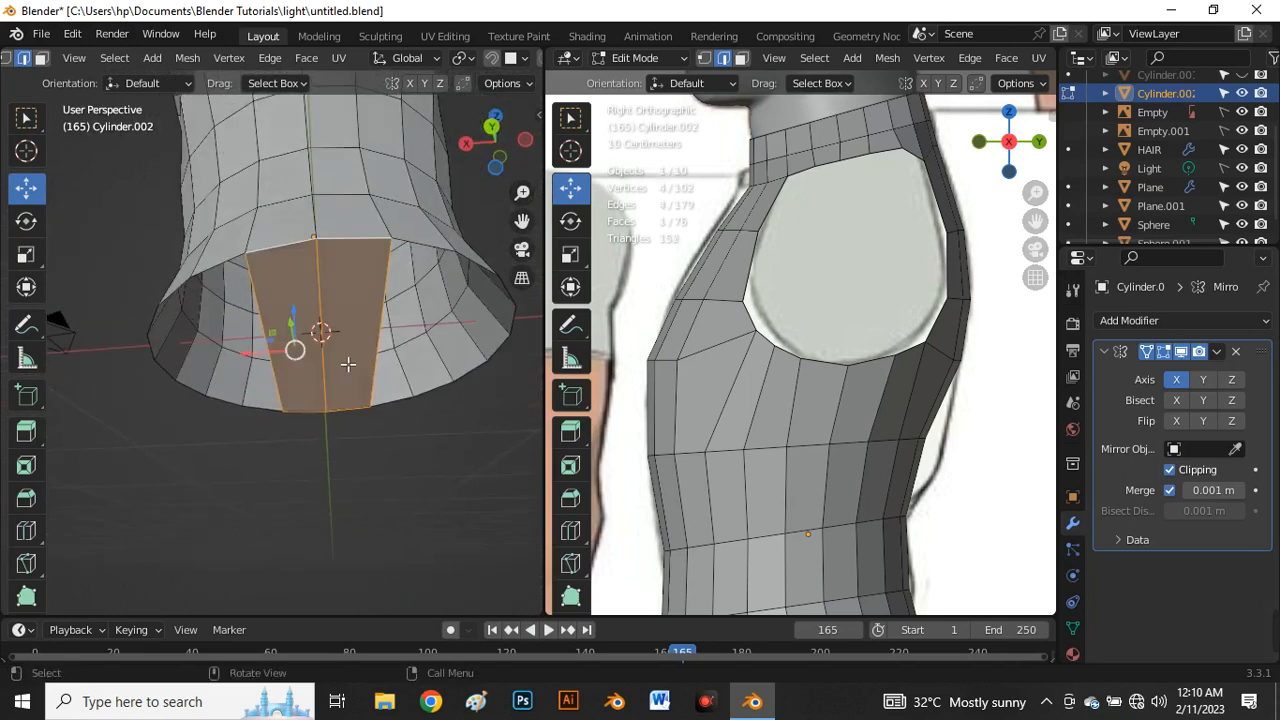
key("ctrl+r")
scroll(349, 363, "up", 2)
scroll(352, 335, "up", 1)
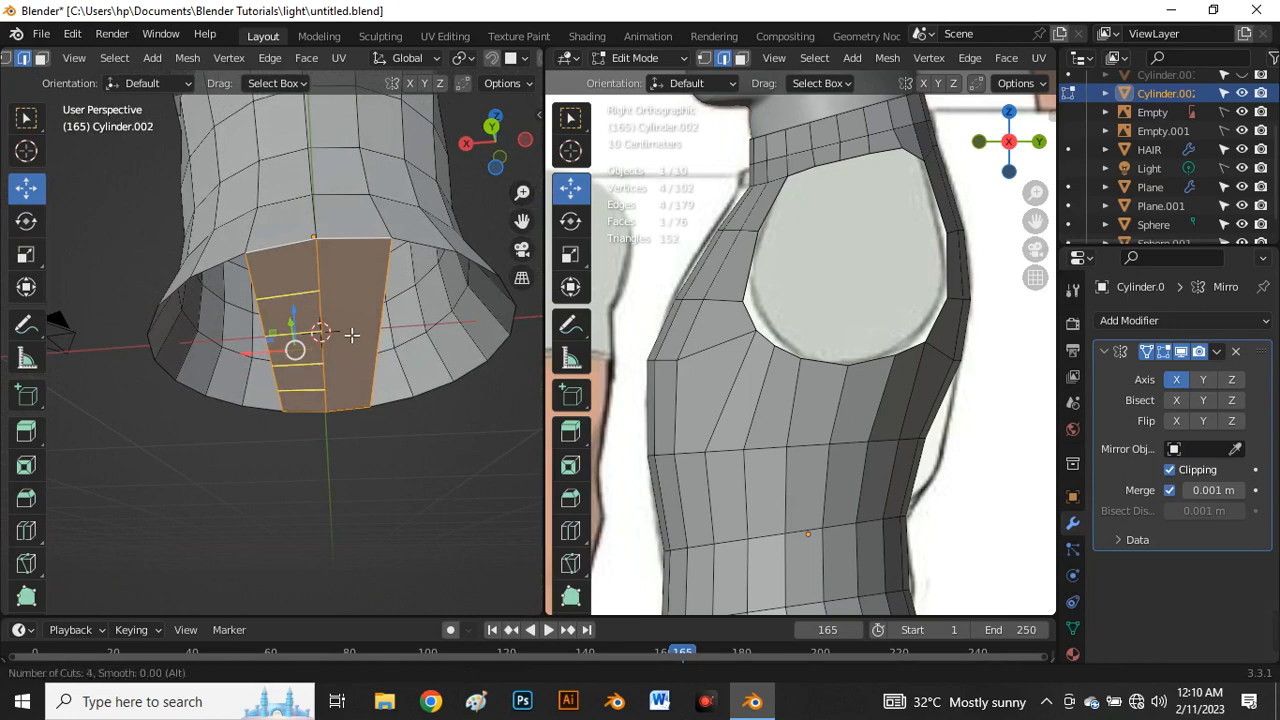
scroll(352, 335, "up", 1)
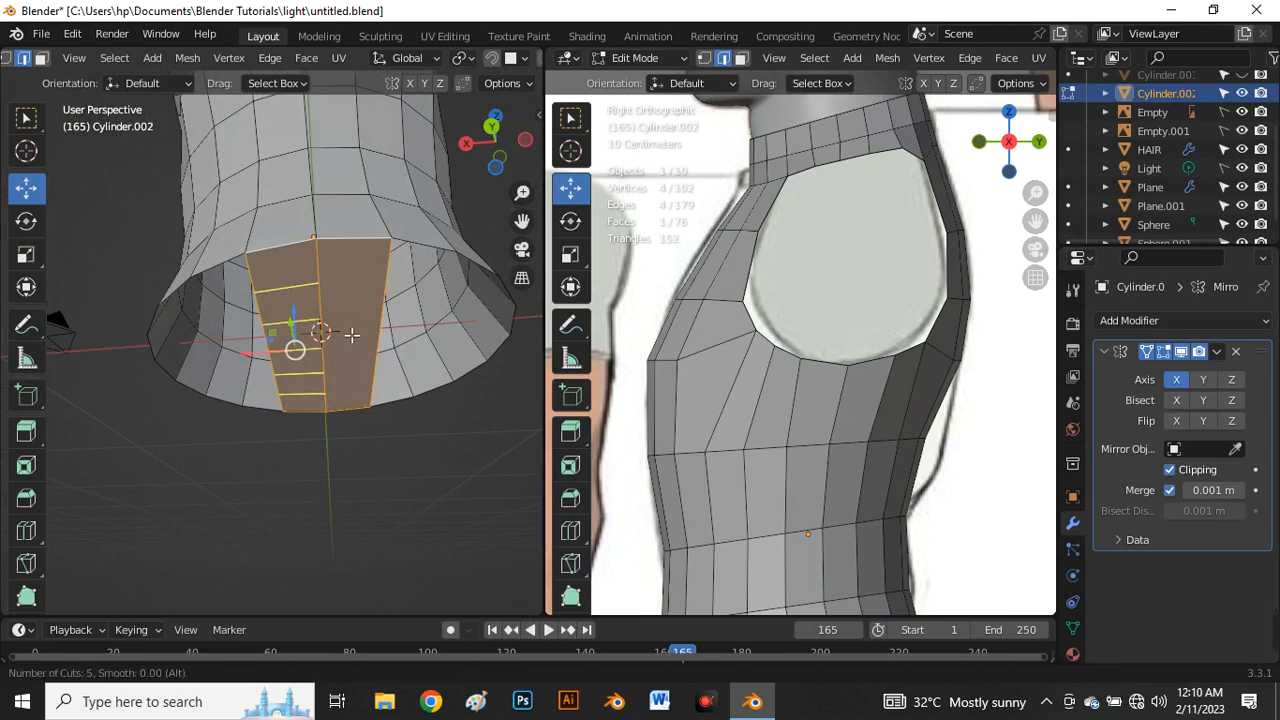
left_click(350, 333)
right_click(335, 355)
scroll(310, 360, "up", 3)
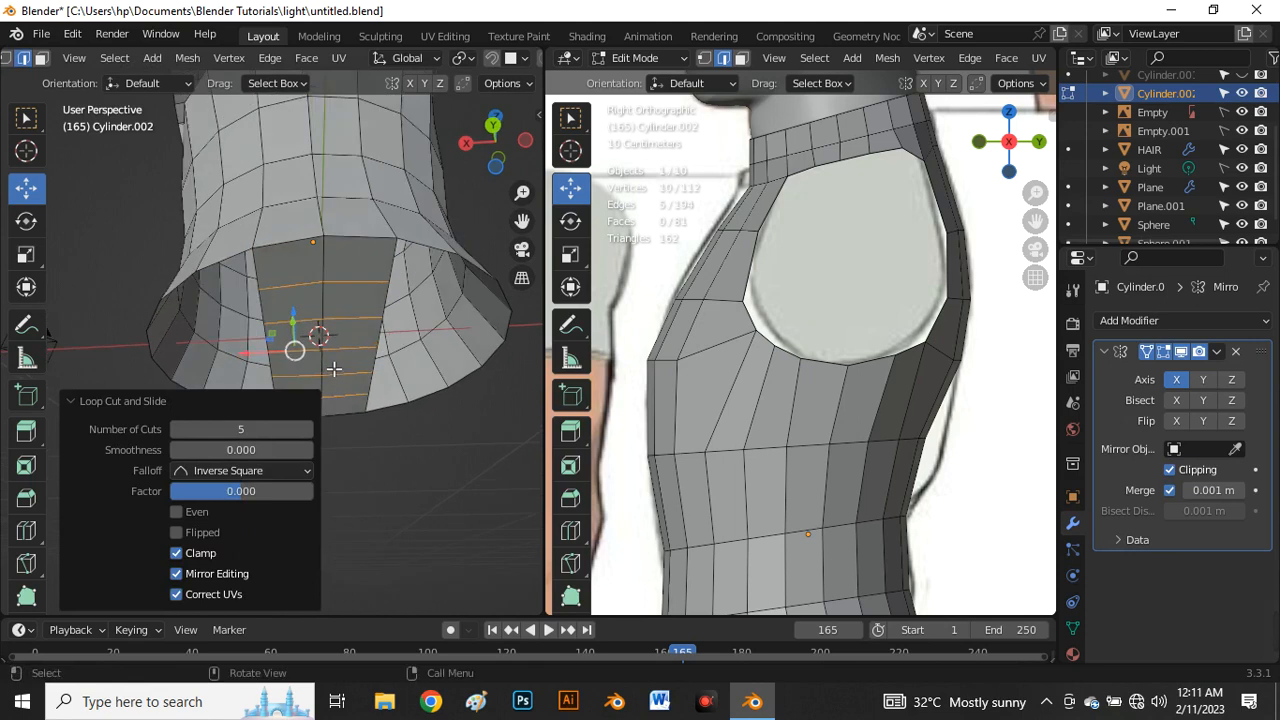
Step: Scale down the first two cross edges of the strip spanning the waist opening to narrow it
left_click(87, 401)
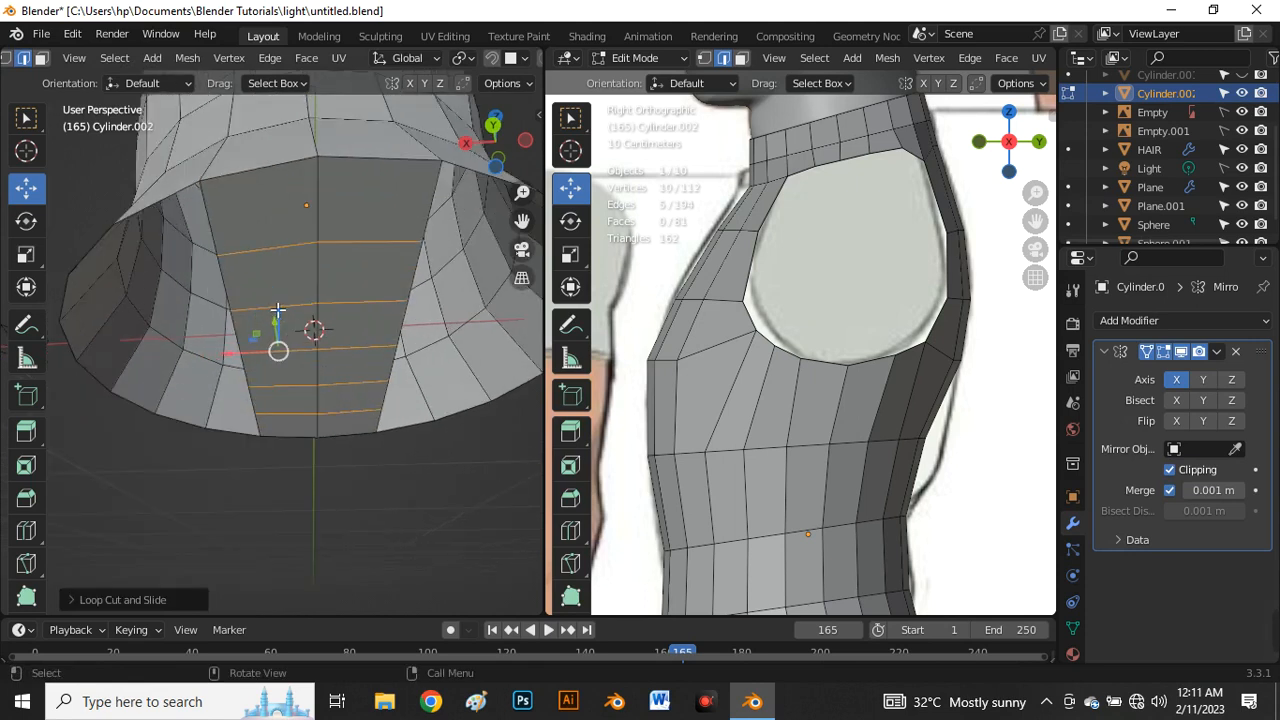
left_click(285, 258)
key("s")
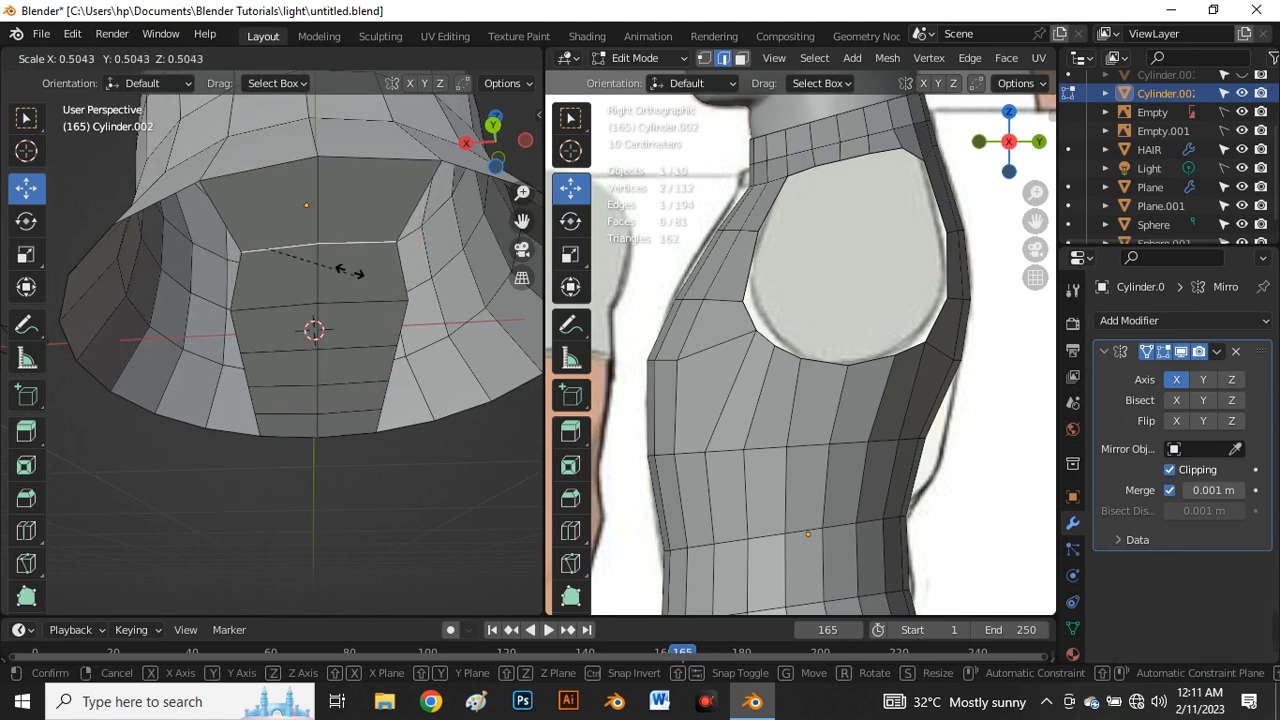
left_click(331, 313)
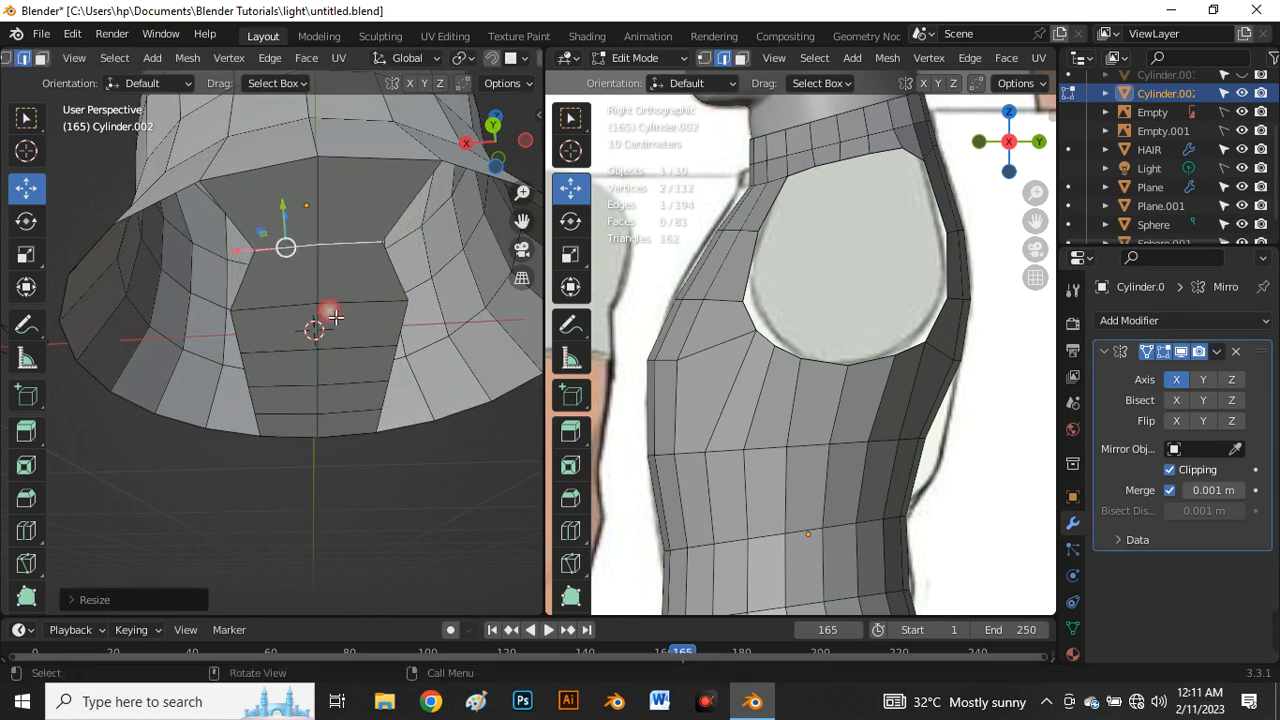
left_click(342, 310, "alt")
key("s")
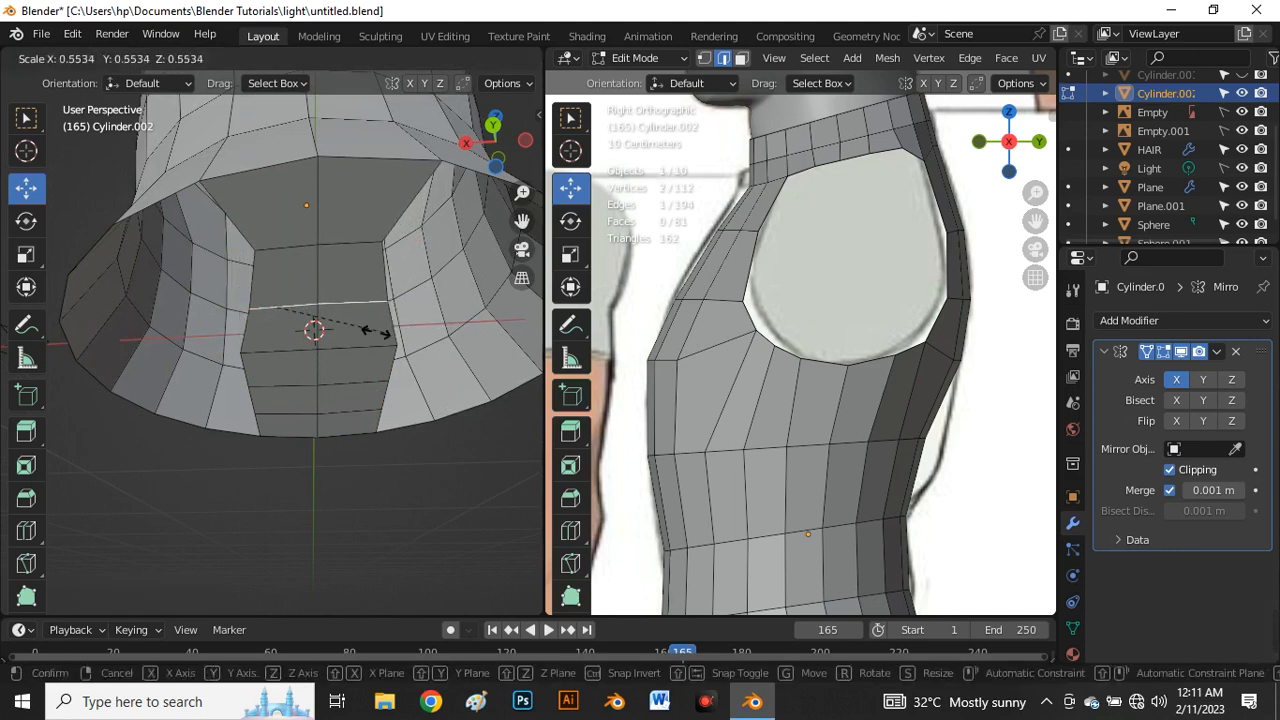
left_click(322, 305)
Step: Scale down the remaining three cross edges of the strip so its sides run parallel across the waist opening
left_click(344, 356, "alt")
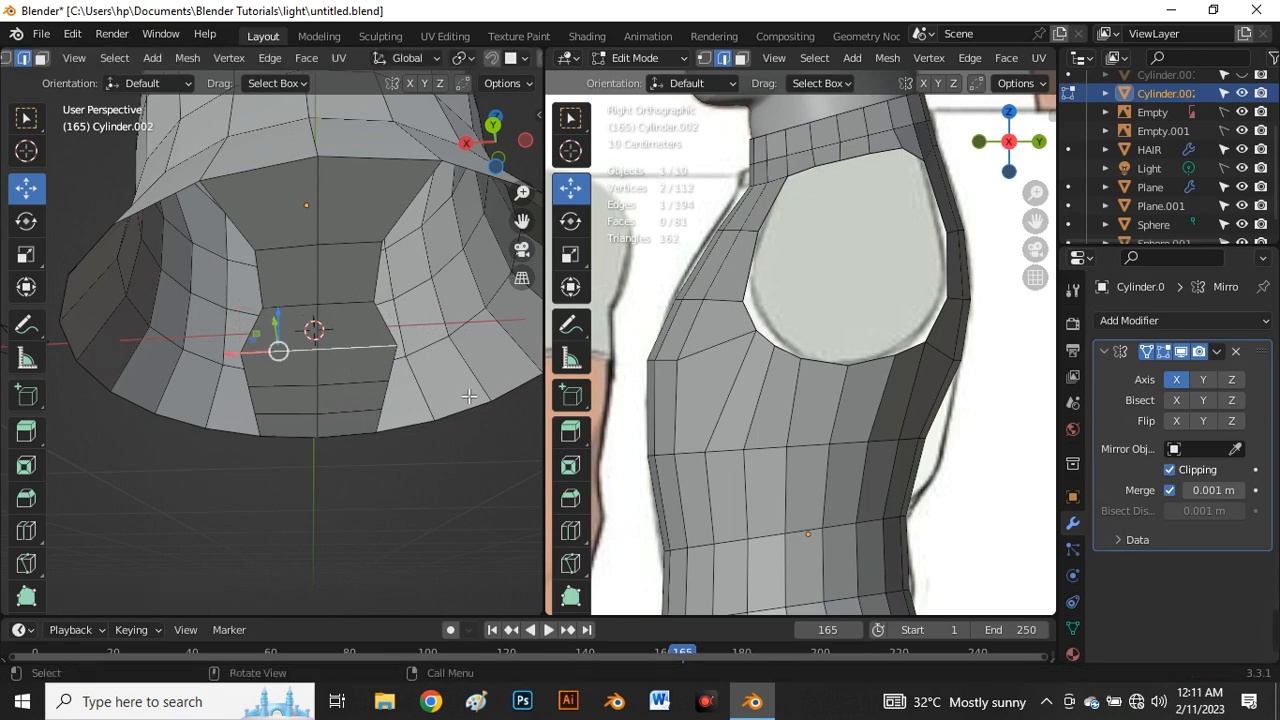
key("s")
left_click(340, 365)
left_click(362, 387, "alt")
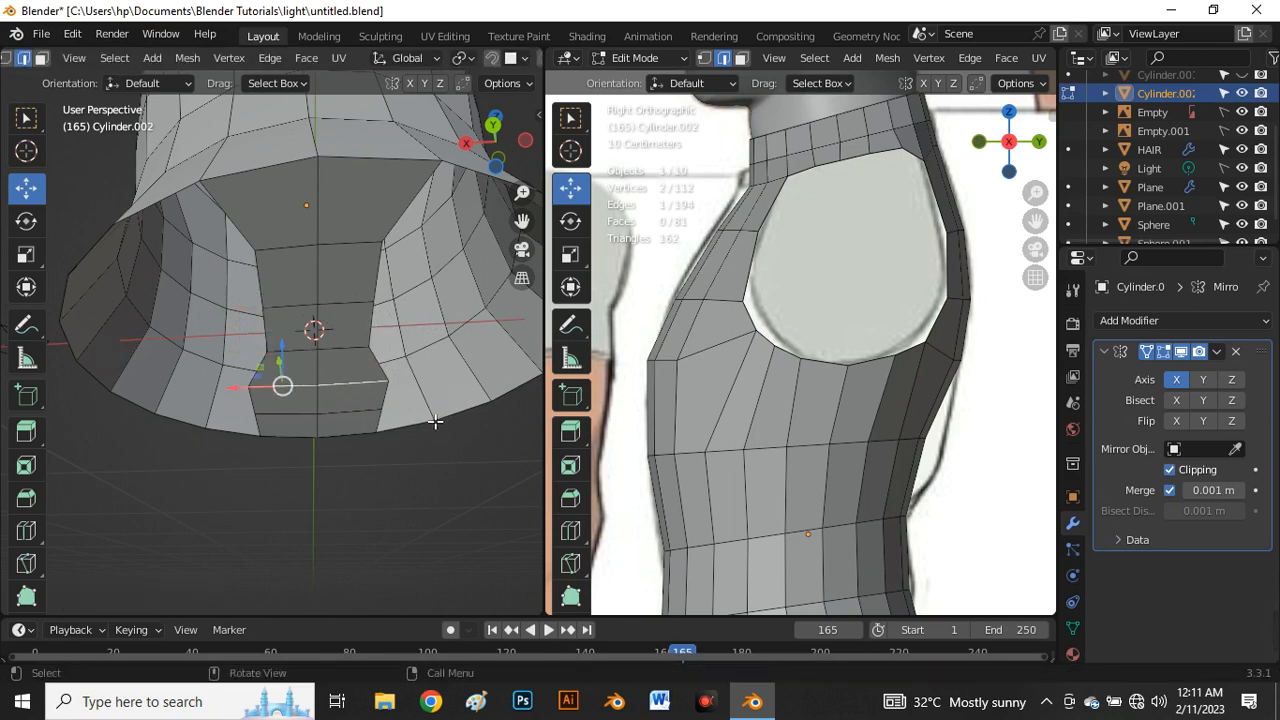
key("s")
left_click(343, 397)
left_click(366, 420, "alt")
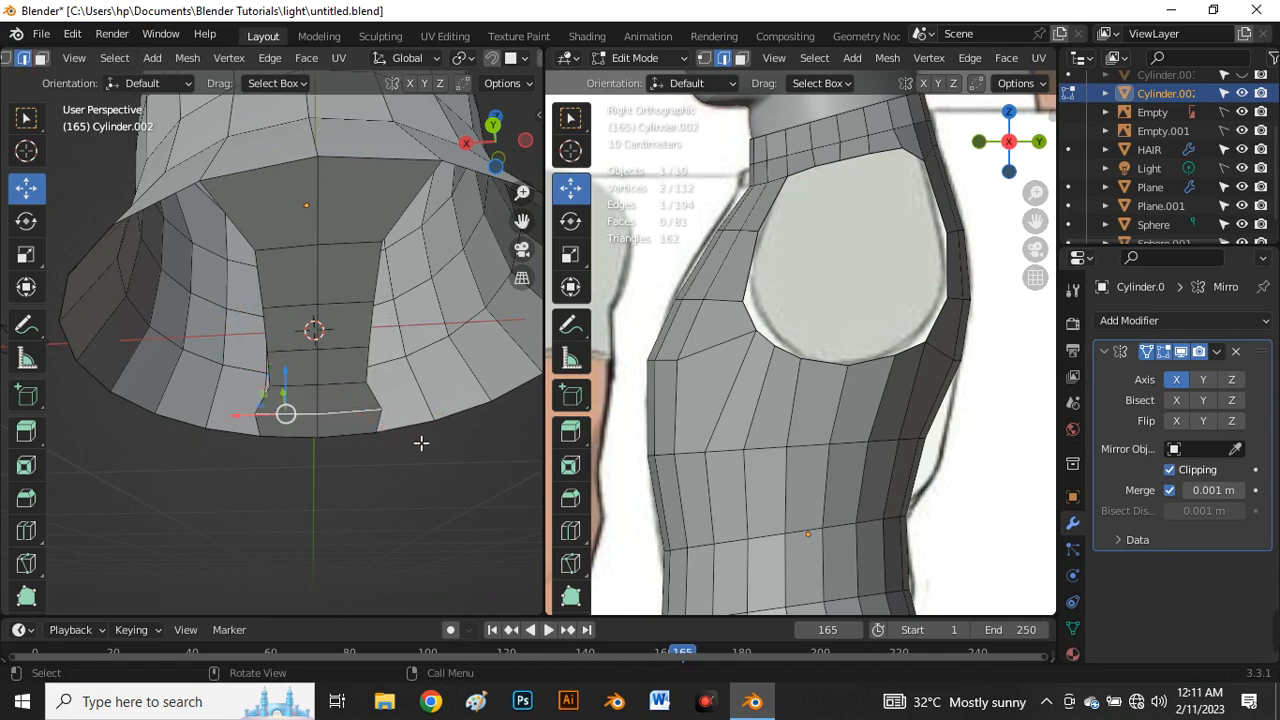
key("s")
left_click(362, 438)
Step: Select all five cross edges of the waist strip and pull them down below the waist
scroll(343, 444, "down", 4)
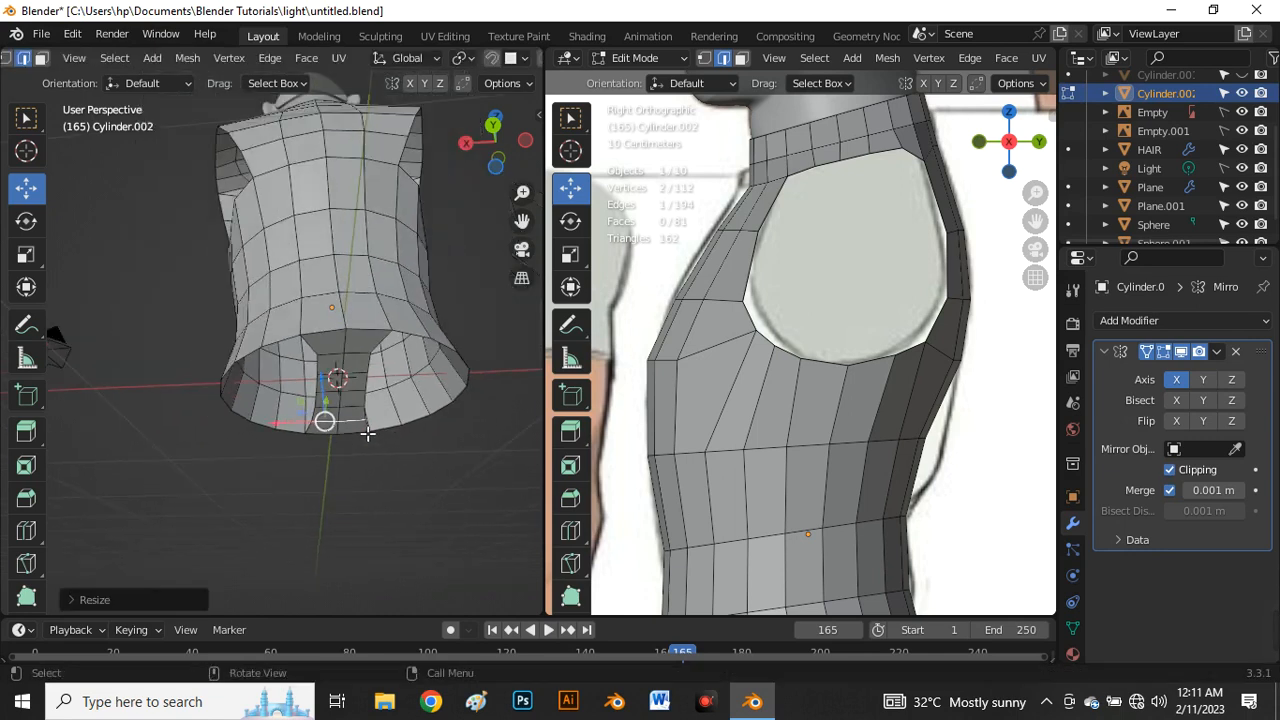
key("grave")
left_click(261, 331)
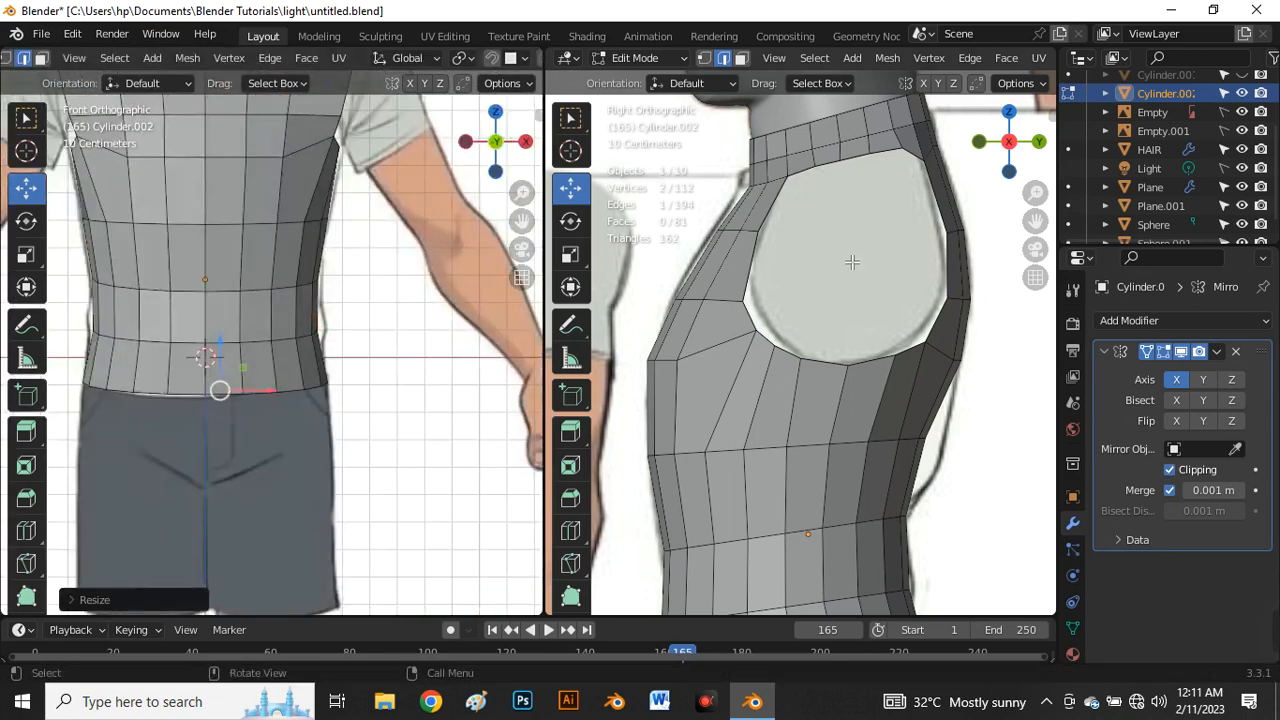
scroll(830, 400, "down", 5)
scroll(820, 410, "up", 5)
scroll(211, 411, "up", 1)
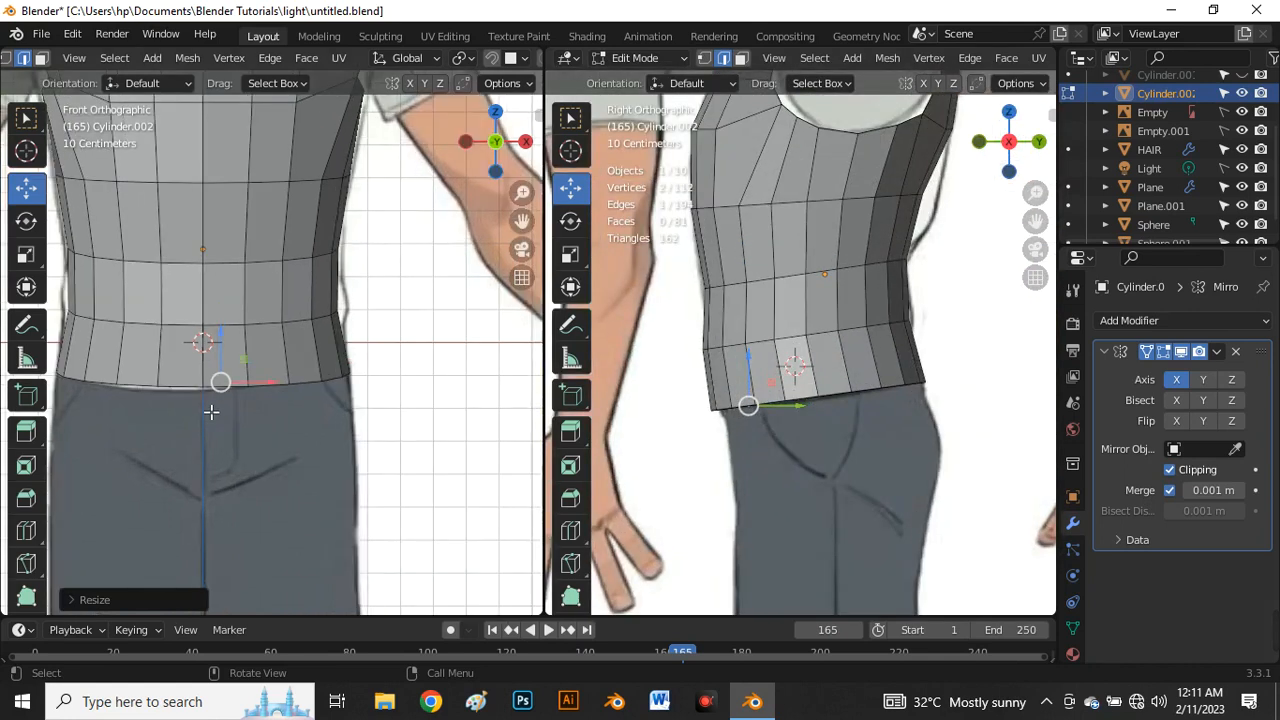
middle_click_drag(211, 411, 203, 323)
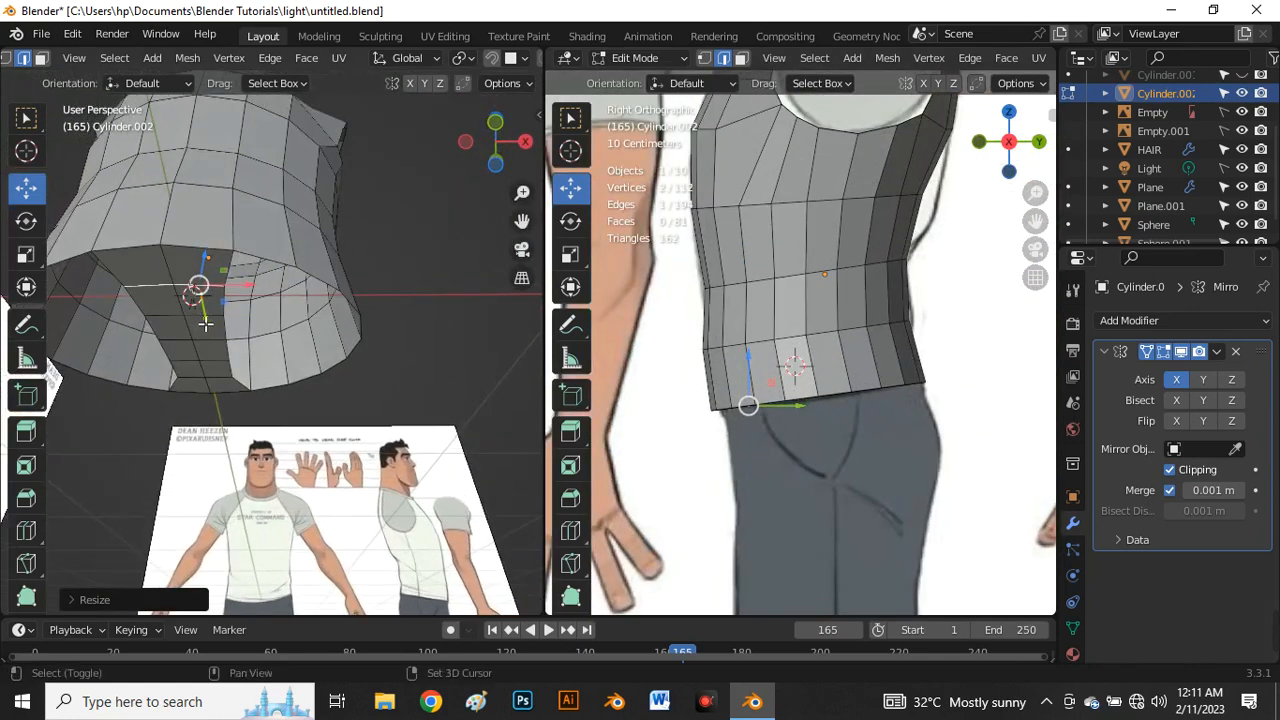
left_click(203, 320, "alt")
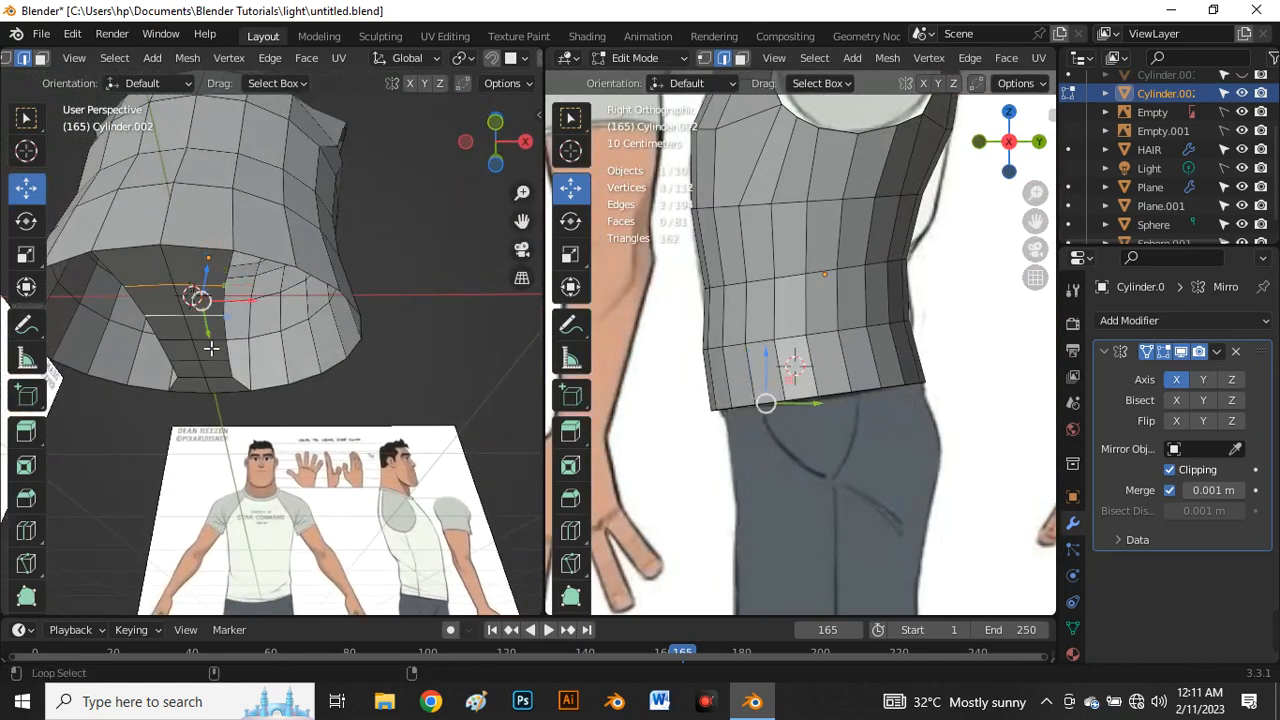
left_click(211, 348, "alt+shift")
left_click(216, 377, "alt+shift")
left_click(225, 384, "alt+shift")
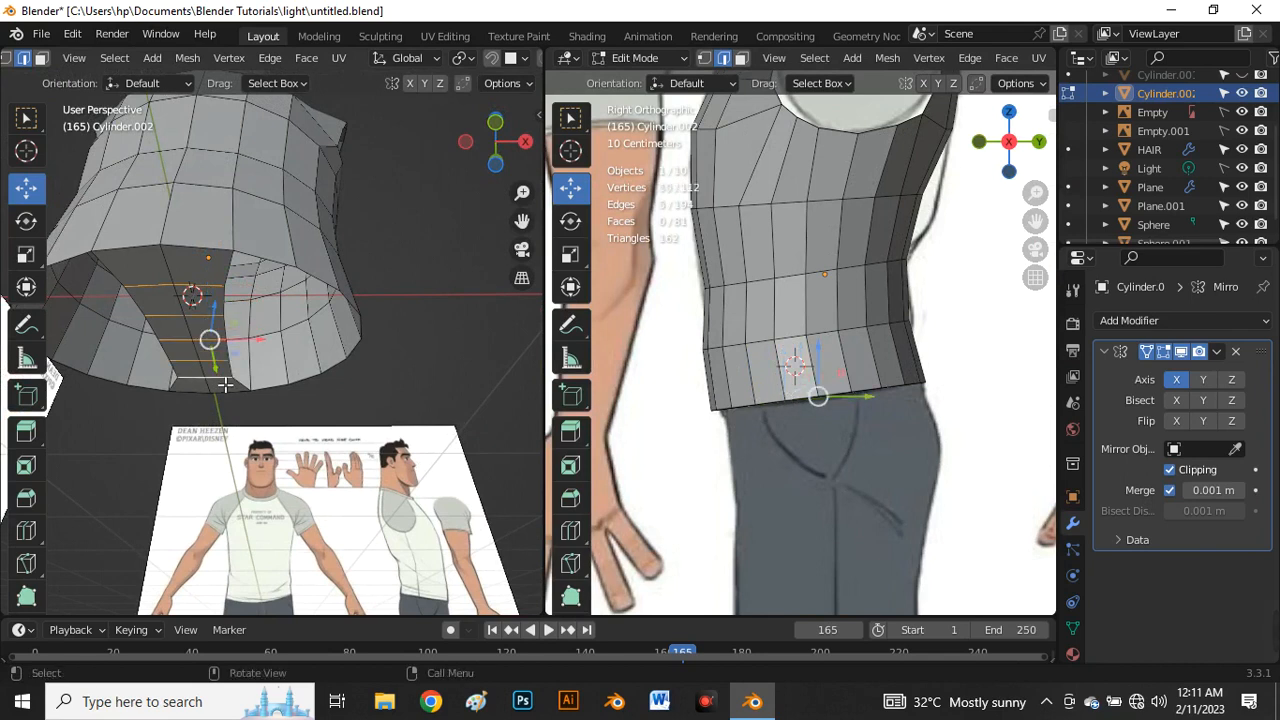
middle_click_drag(225, 384, 242, 423)
left_click_drag(224, 330, 243, 420)
Step: In the front view, lower the selected strip edges to the crotch line of the reference shorts
key("grave")
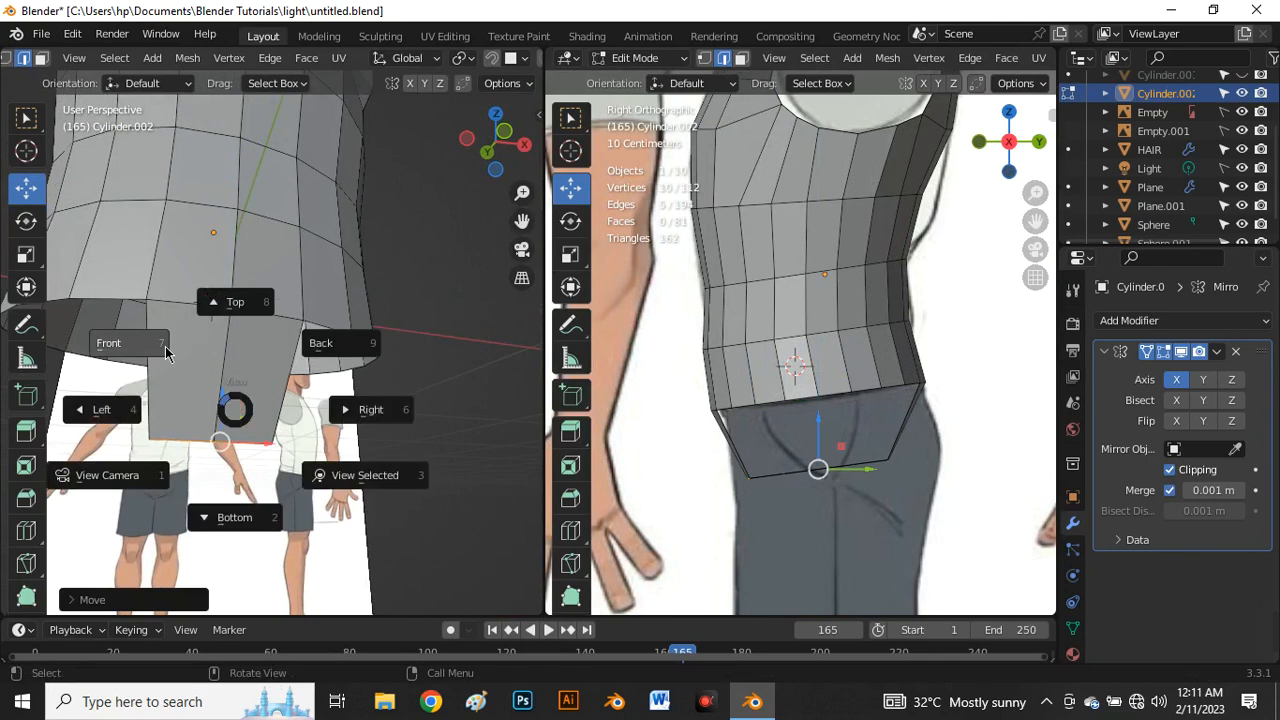
left_click(160, 350)
scroll(338, 323, "down", 4)
scroll(342, 376, "up", 4)
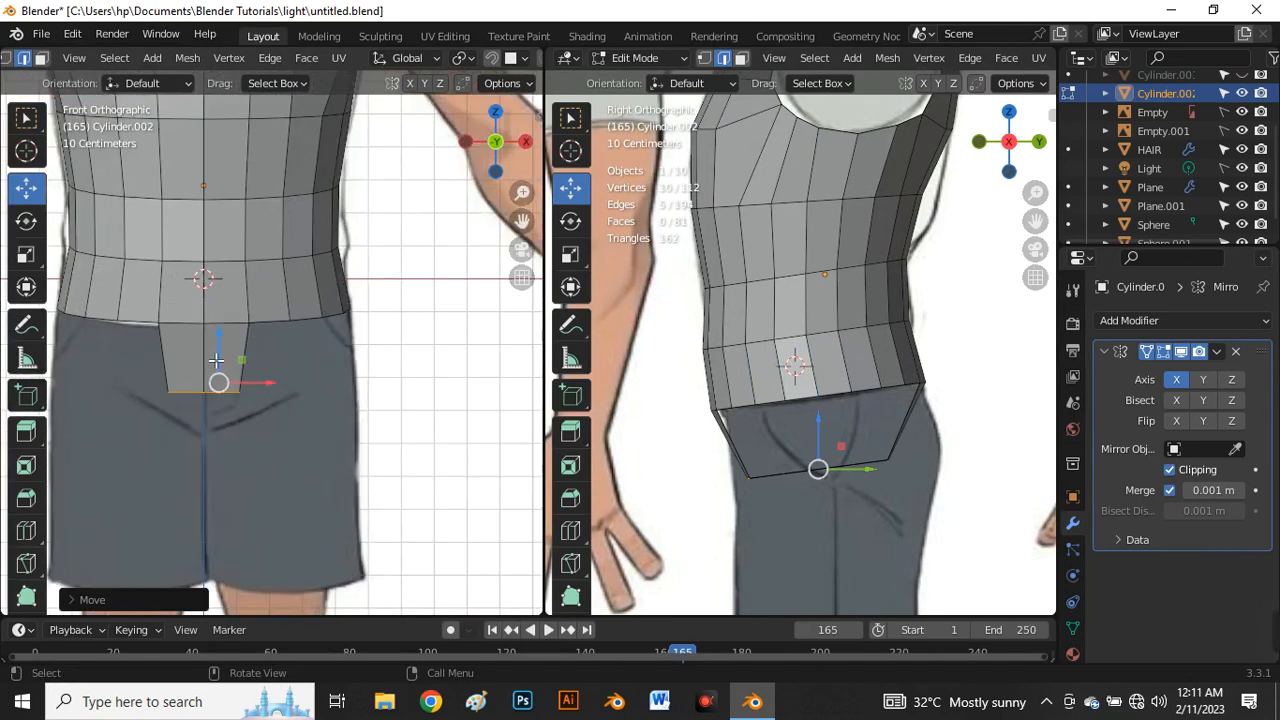
left_click_drag(216, 360, 272, 386)
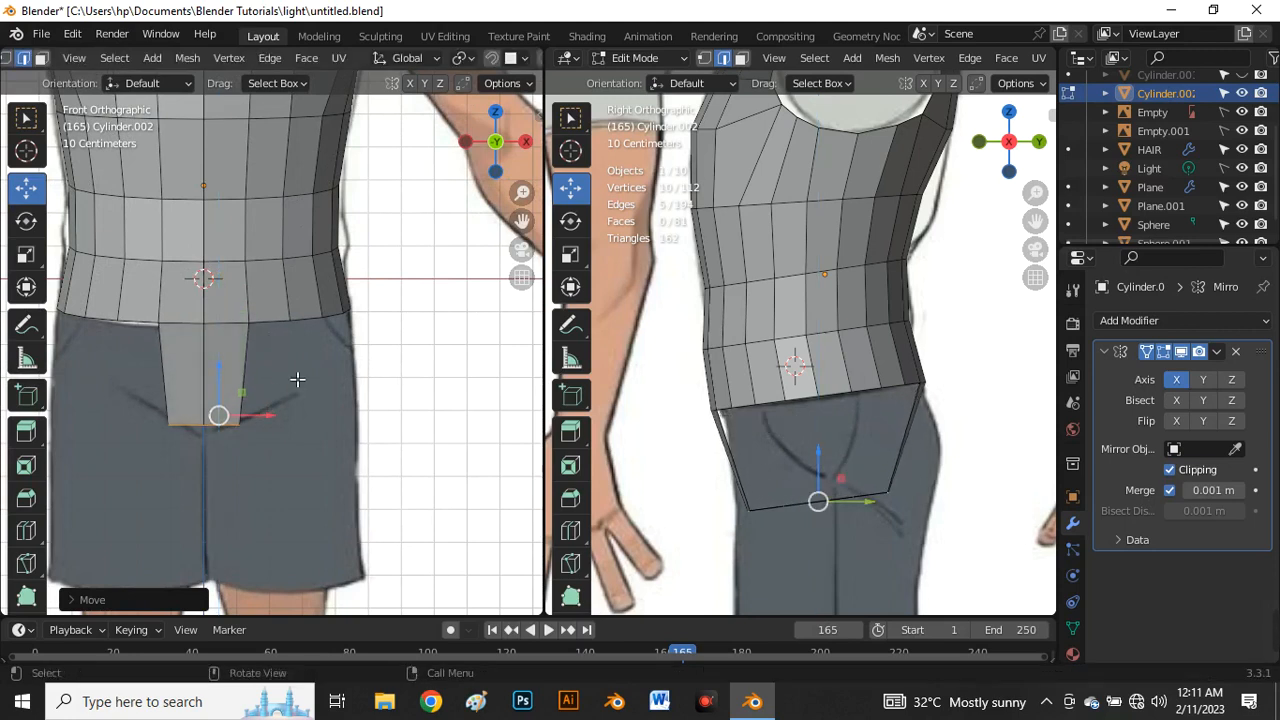
Step: Switch to vertex selection, select the strip's lower side vertices through the mesh, and move them inward to narrow the crotch
key("1")
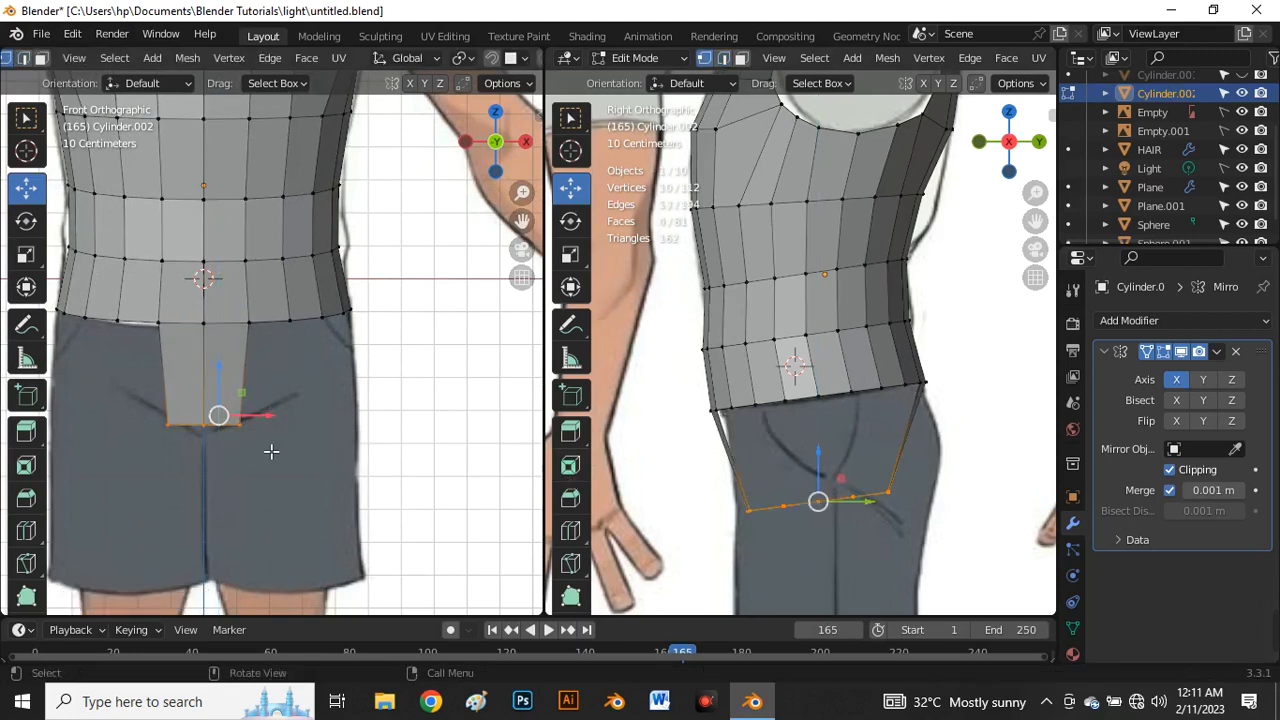
key("alt+z")
key("b")
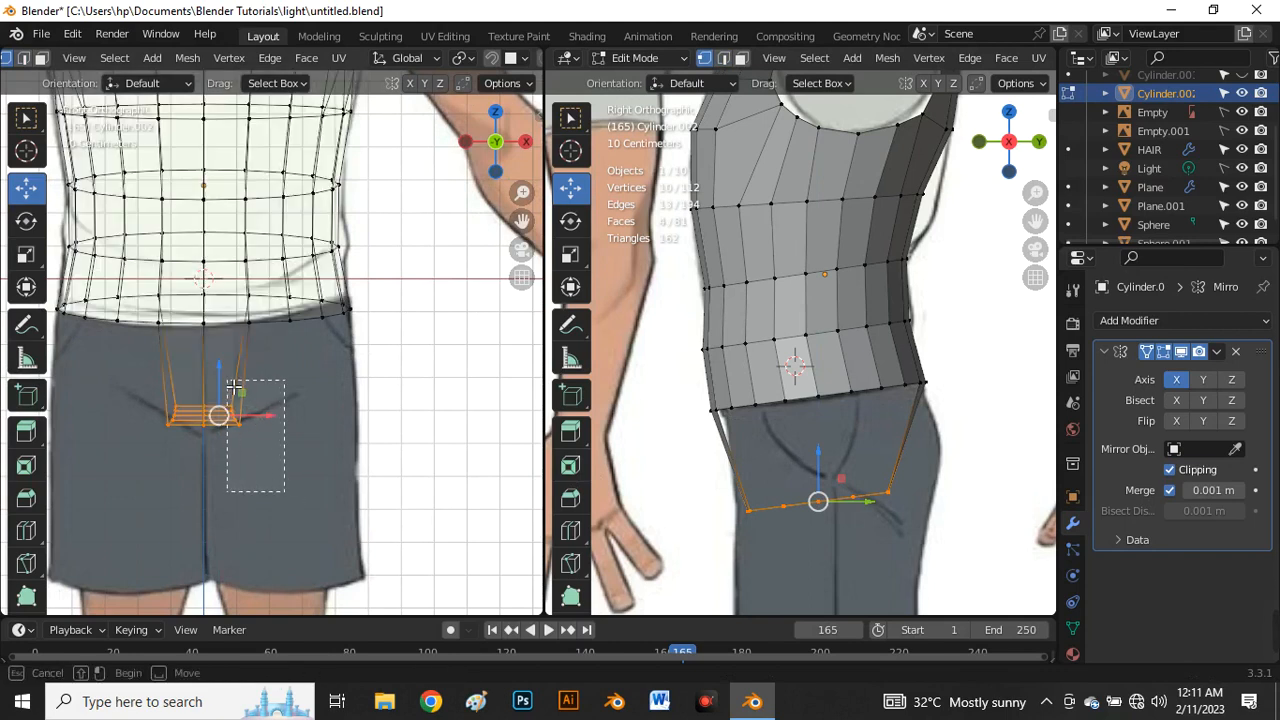
left_click_drag(233, 386, 279, 430)
key("alt+z")
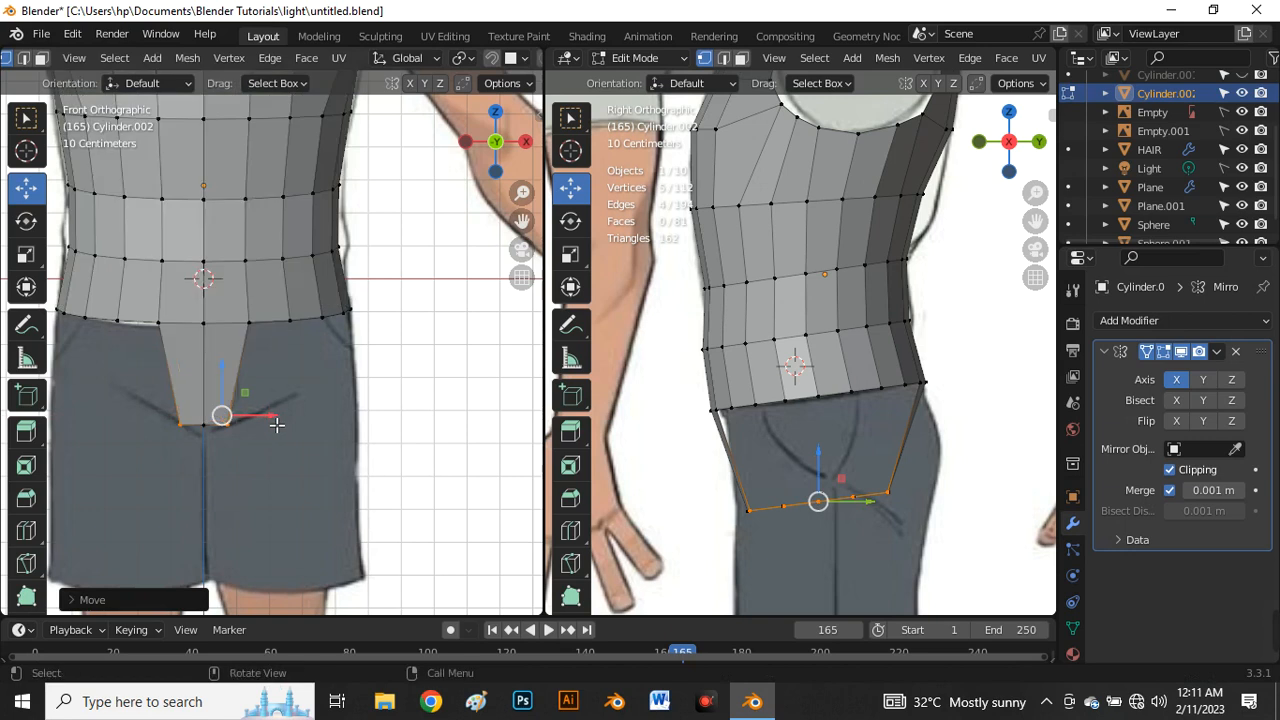
Step: Select the front vertex where the strip's side meets the waist and nudge its position slightly
scroll(275, 433, "down", 4)
scroll(275, 433, "up", 4)
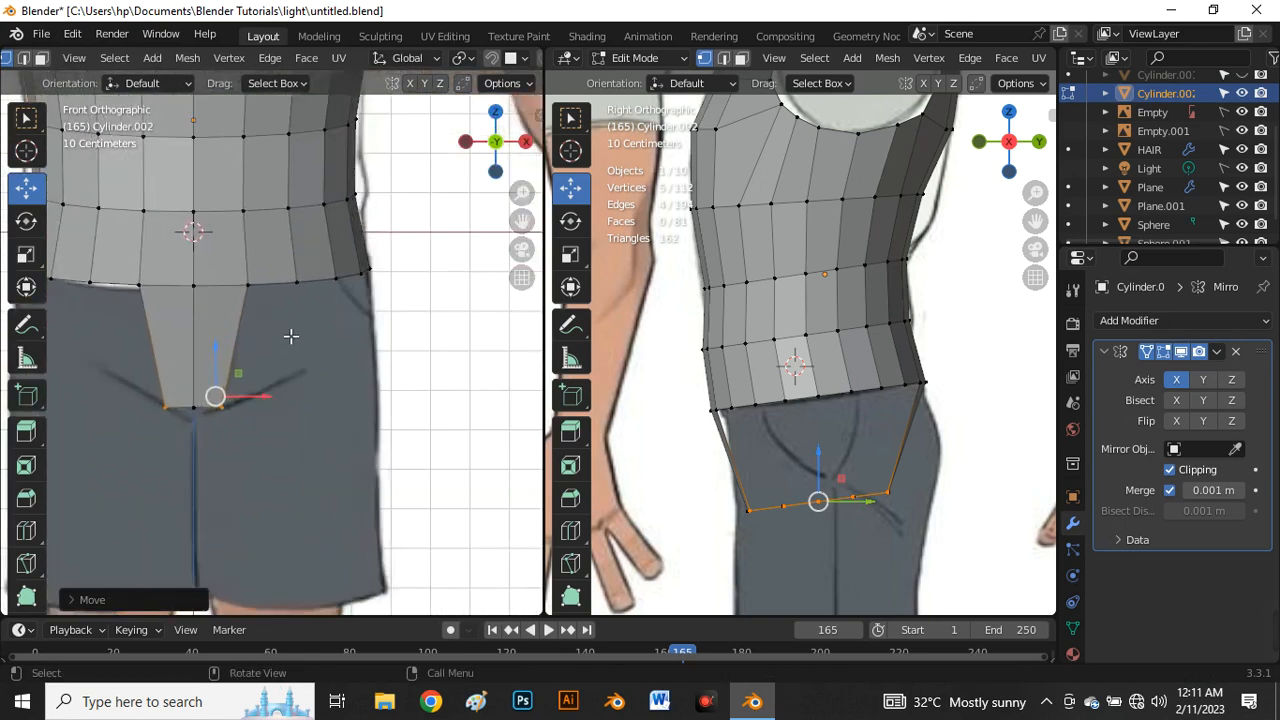
left_click(249, 287)
left_click_drag(283, 288, 280, 308)
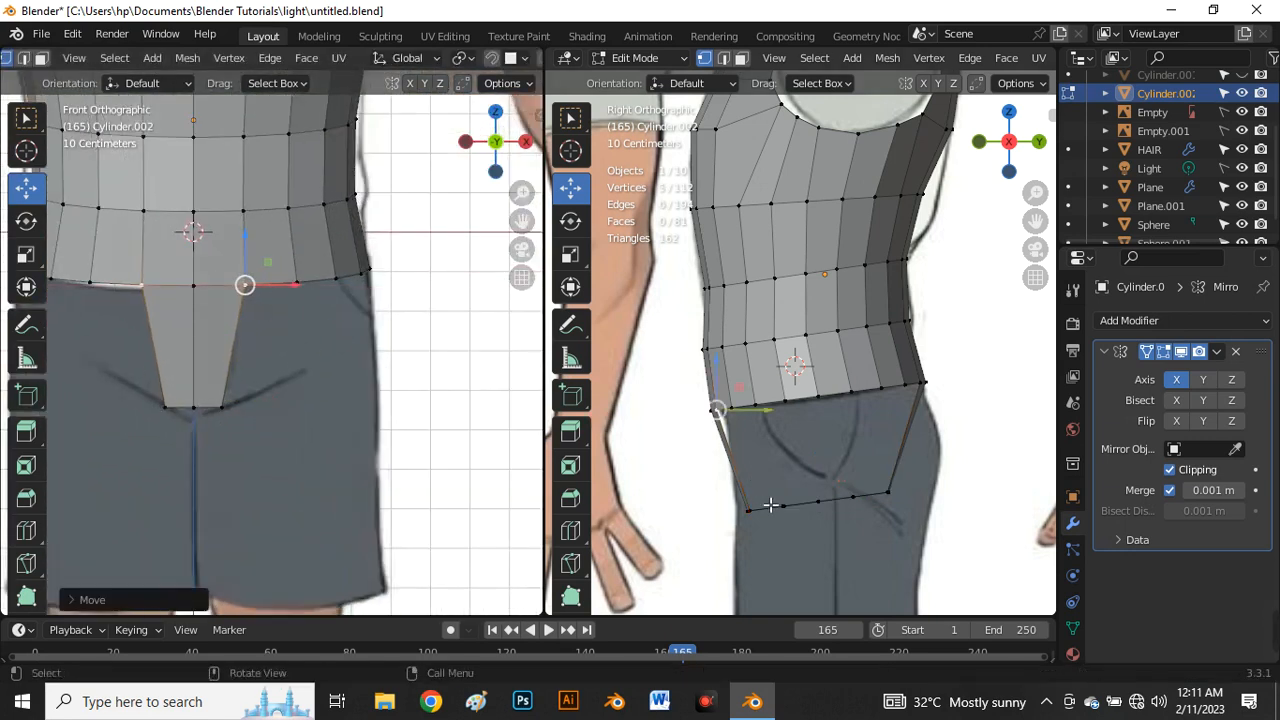
Step: In the side view, move the strip's two rearmost vertex rows back and up onto the seat outline of the shorts
scroll(770, 505, "up", 1)
scroll(805, 360, "down", 3)
scroll(818, 480, "up", 2)
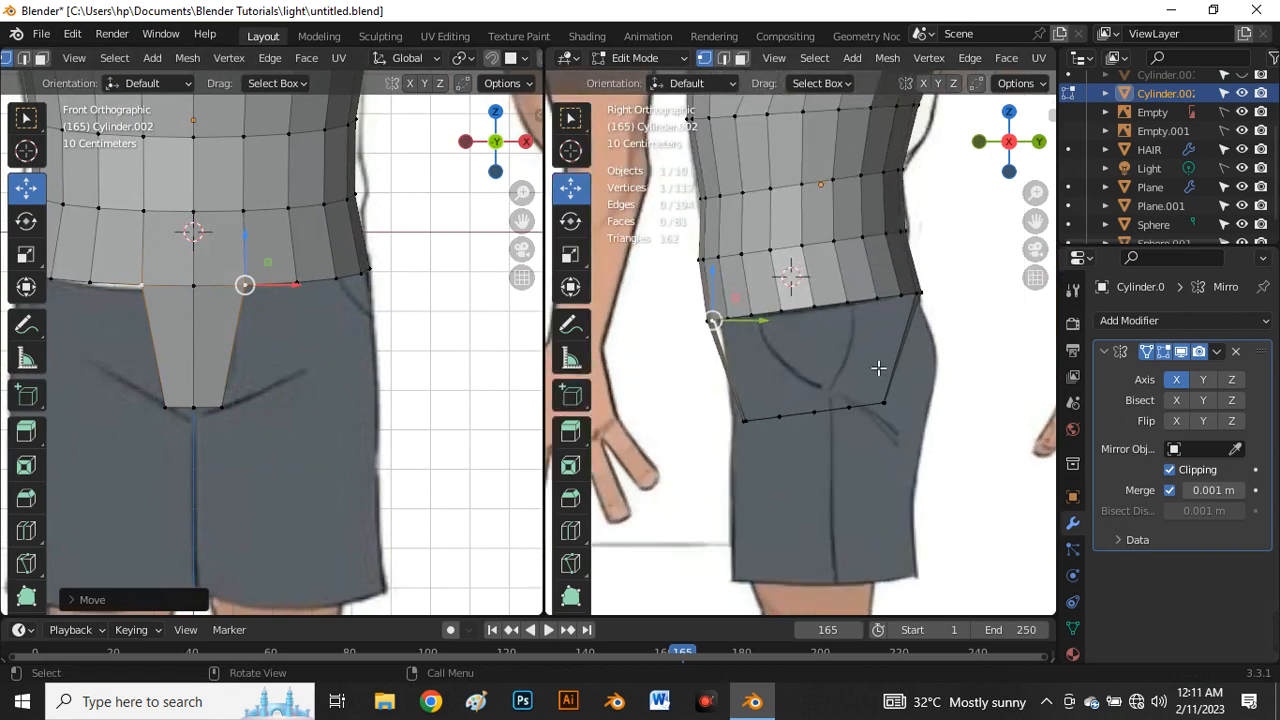
left_click(884, 402)
left_click_drag(884, 402, 932, 364)
left_click_drag(839, 381, 901, 461)
left_click_drag(903, 415, 908, 371)
Step: Reselect the upper rear row of the strip and refine its position against the seat outline
scroll(907, 340, "up", 2)
left_click_drag(891, 320, 994, 384)
left_click_drag(941, 345, 951, 340)
Step: Move the strip's frontmost lower vertex row up and forward onto the front outline of the shorts
scroll(916, 321, "down", 4)
scroll(834, 383, "up", 2)
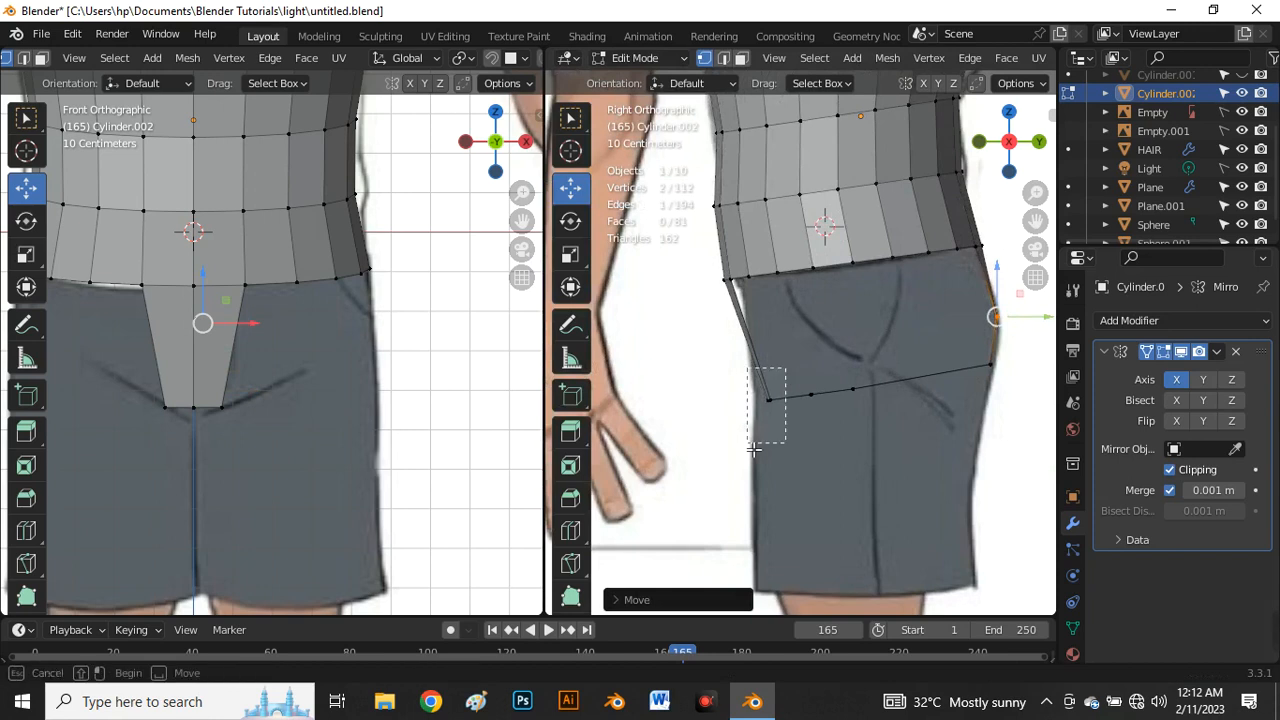
left_click(769, 403)
left_click_drag(769, 403, 747, 333)
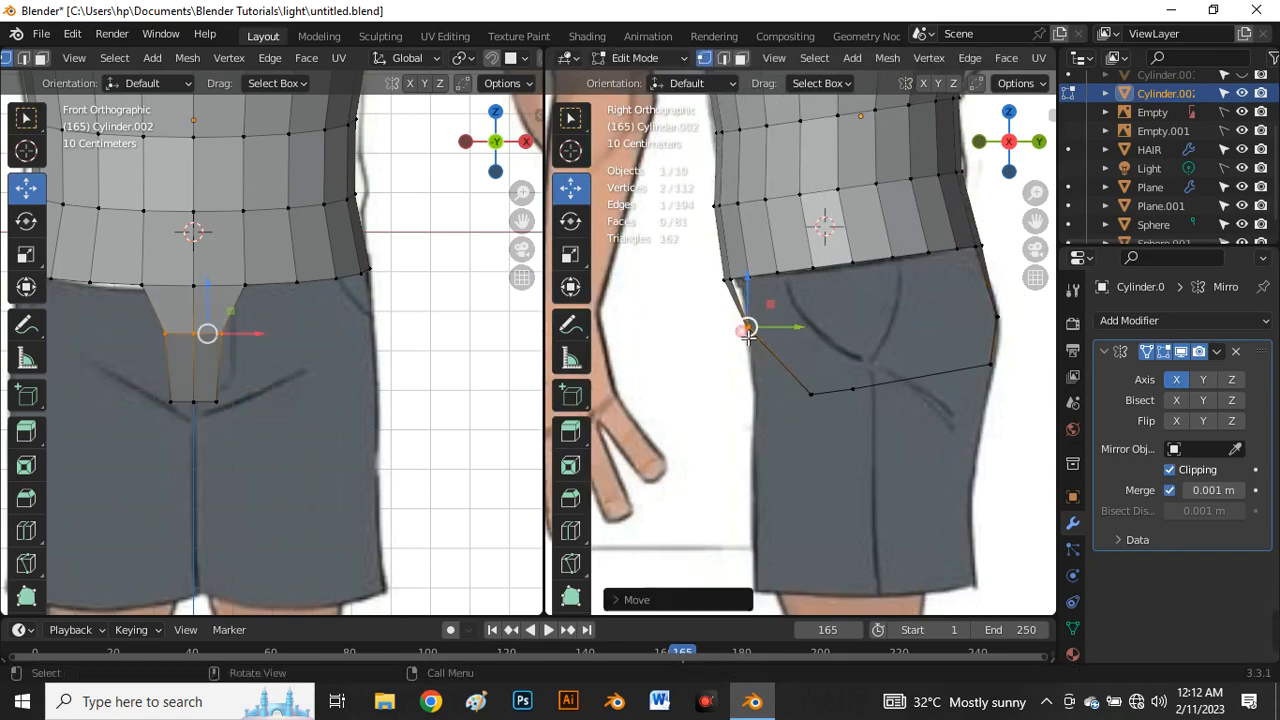
Step: Select the strip's second vertex row from the front and move it forward and up to curve toward the crotch
left_click_drag(833, 362, 763, 503)
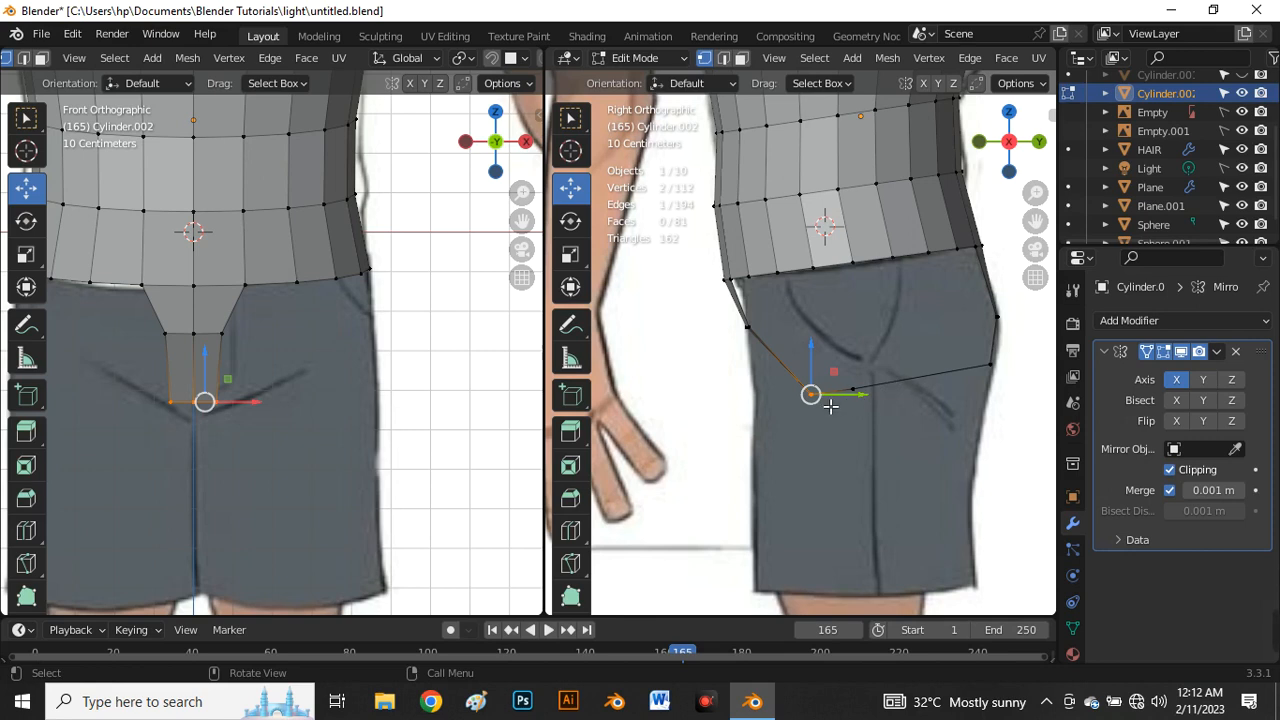
left_click_drag(832, 397, 812, 398)
left_click_drag(798, 394, 788, 381)
Step: Undo the trial move of the strip's middle row, turn on see-through display, and move the row back to the lower seat curve
left_click_drag(901, 336, 812, 477)
left_click_drag(860, 389, 903, 409)
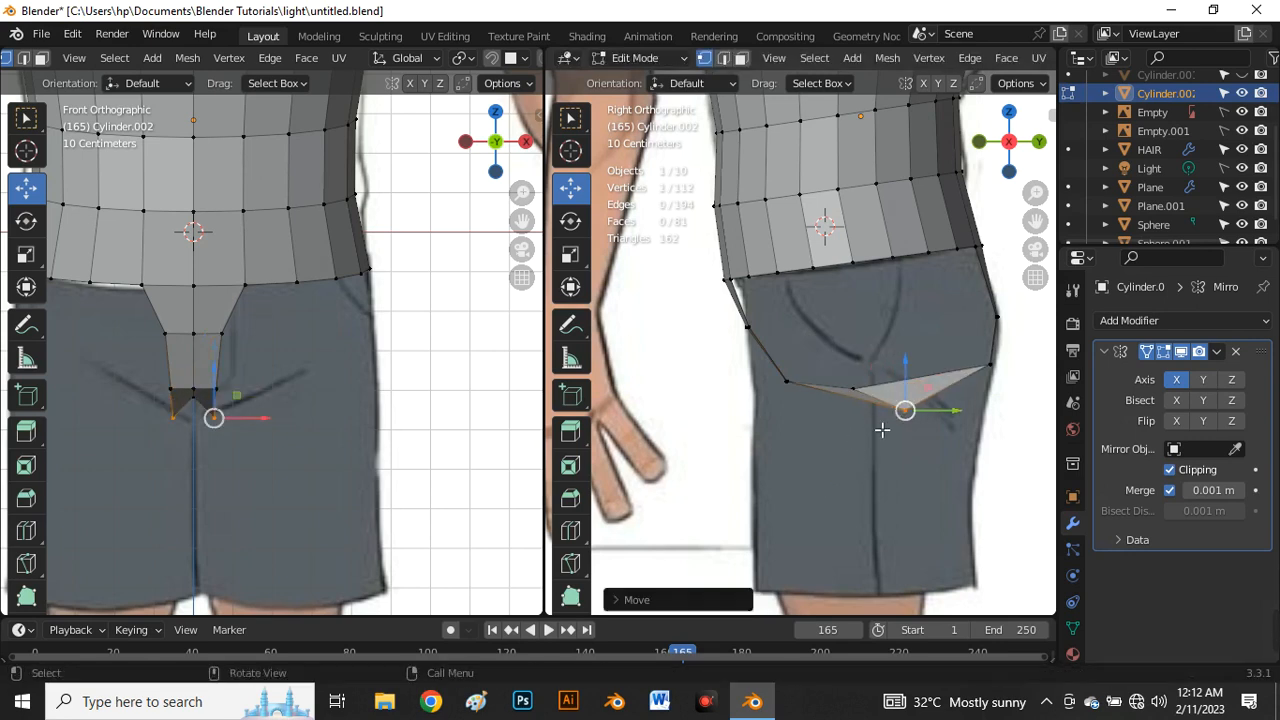
key("ctrl+z")
key("alt+z")
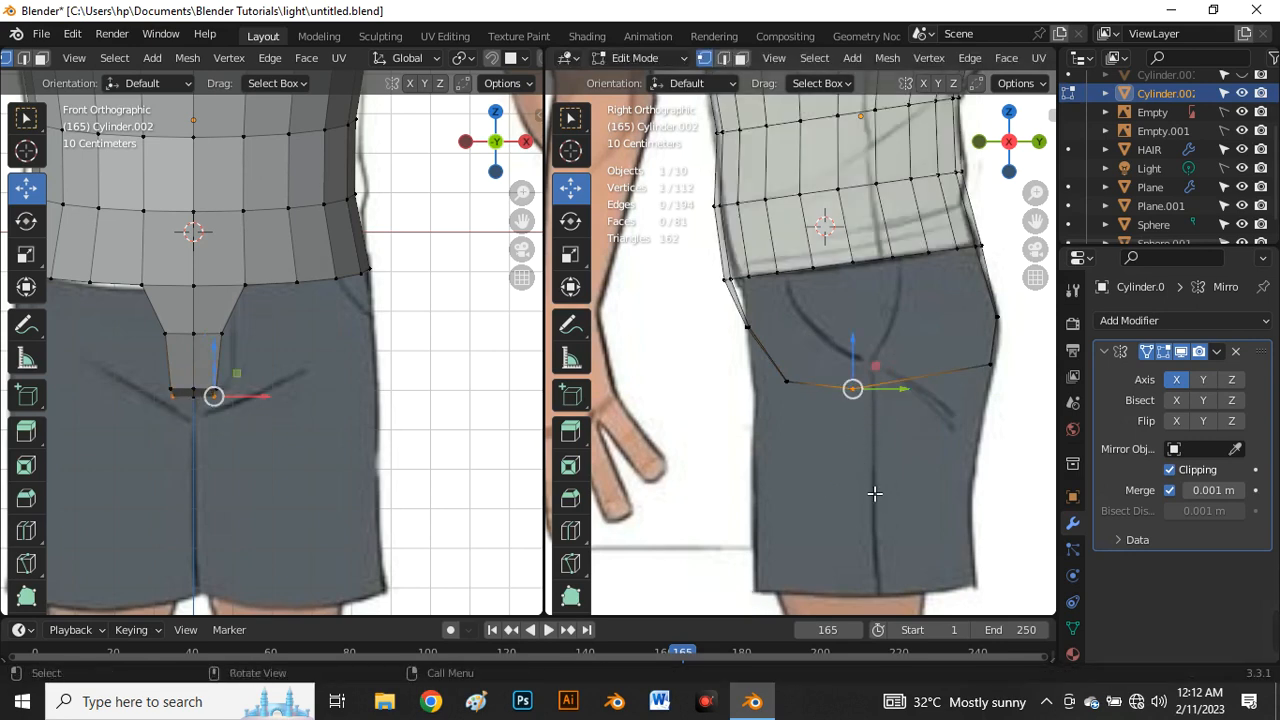
left_click_drag(876, 395, 964, 407)
Step: Add a loop cut across the long underside section of the strip and move it down to round the crotch
key("ctrl+r")
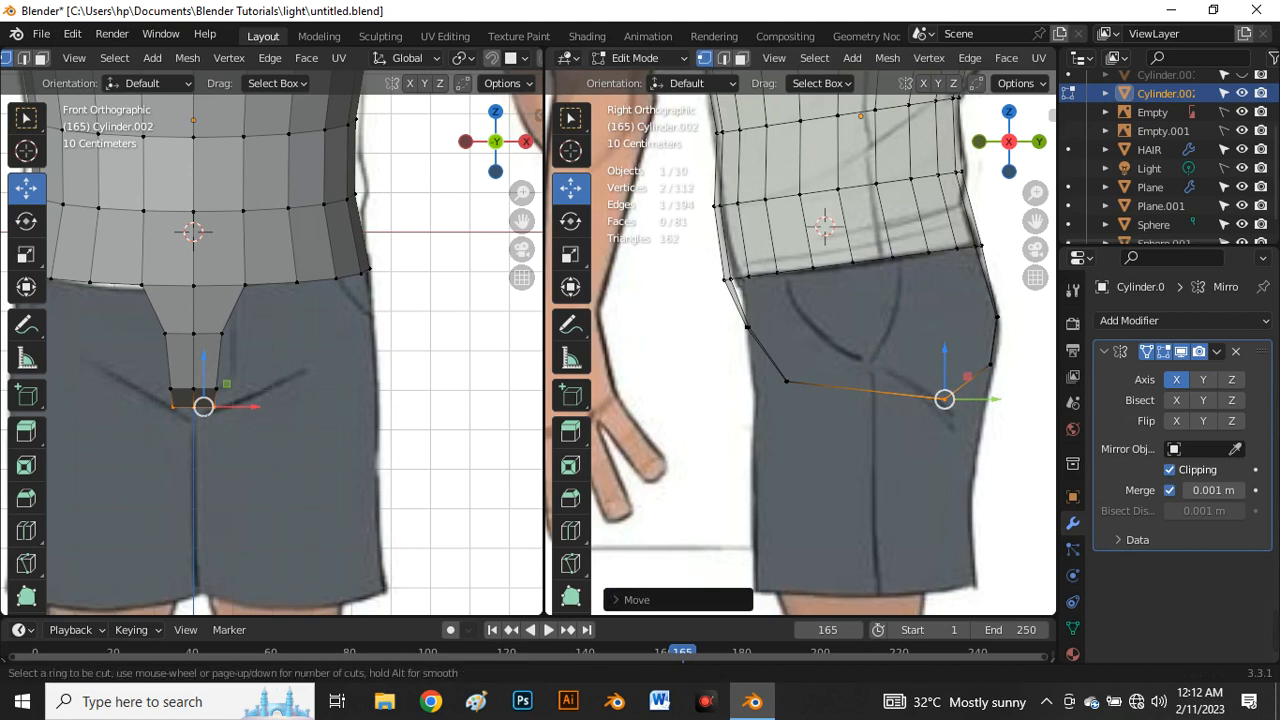
left_click(874, 391)
left_click(866, 391)
left_click_drag(881, 447, 838, 376)
key("g")
left_click(849, 425)
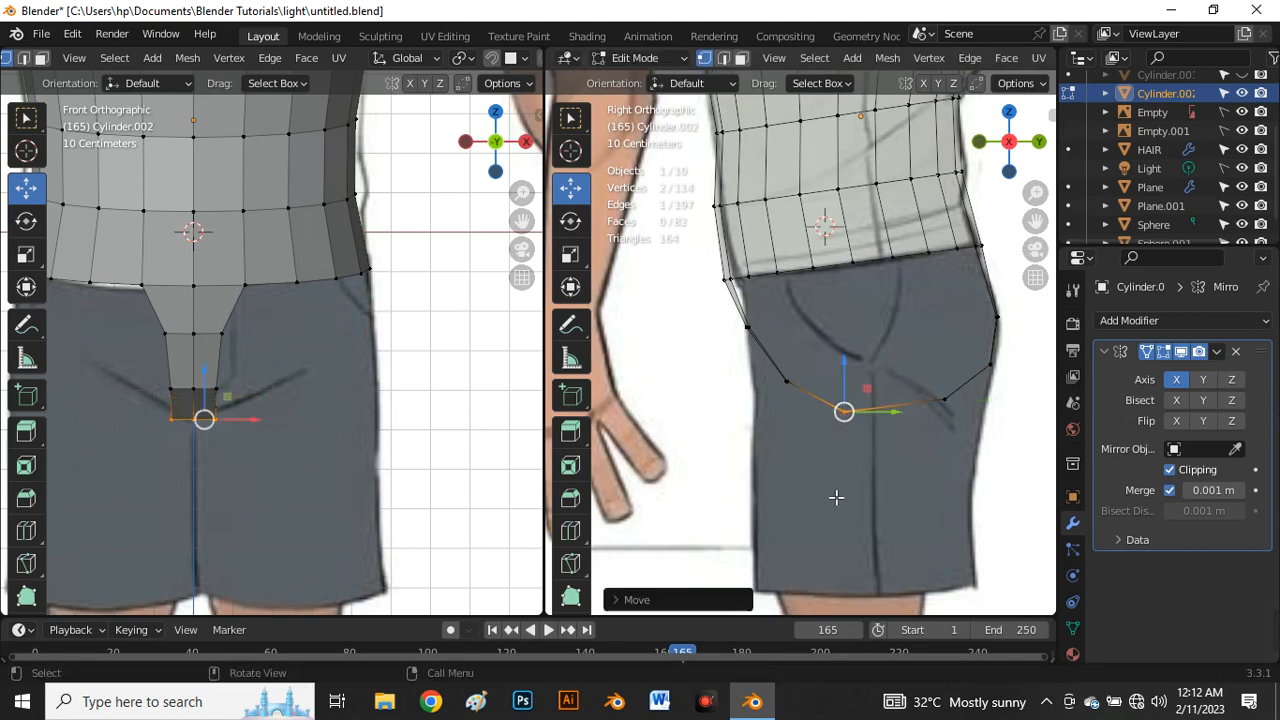
Step: Select the whole edge loop around the leg opening and inspect its shape from several angles
scroll(858, 450, "down", 4)
scroll(900, 385, "up", 3)
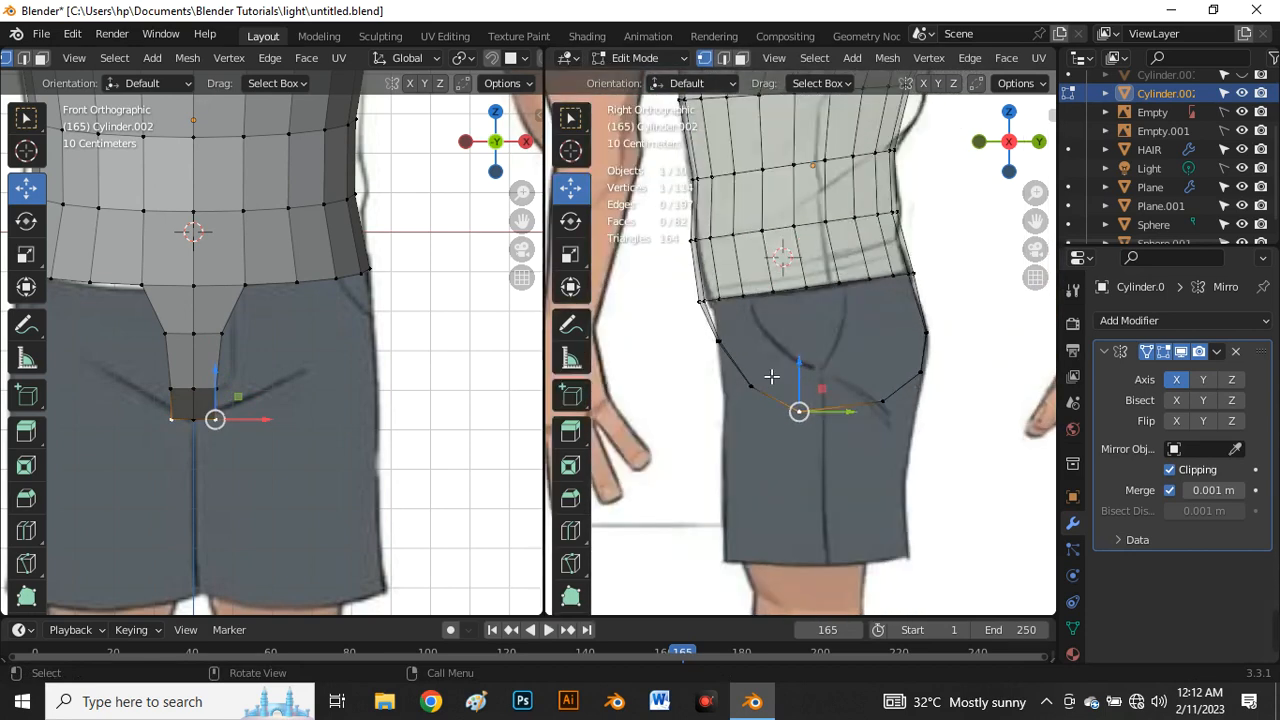
mouse_move(771, 374)
middle_mouse_down()
mouse_move(829, 423)
mouse_move(743, 431)
mouse_move(784, 302)
mouse_move(723, 423)
mouse_move(665, 341)
mouse_move(764, 404)
mouse_move(779, 350)
middle_mouse_up()
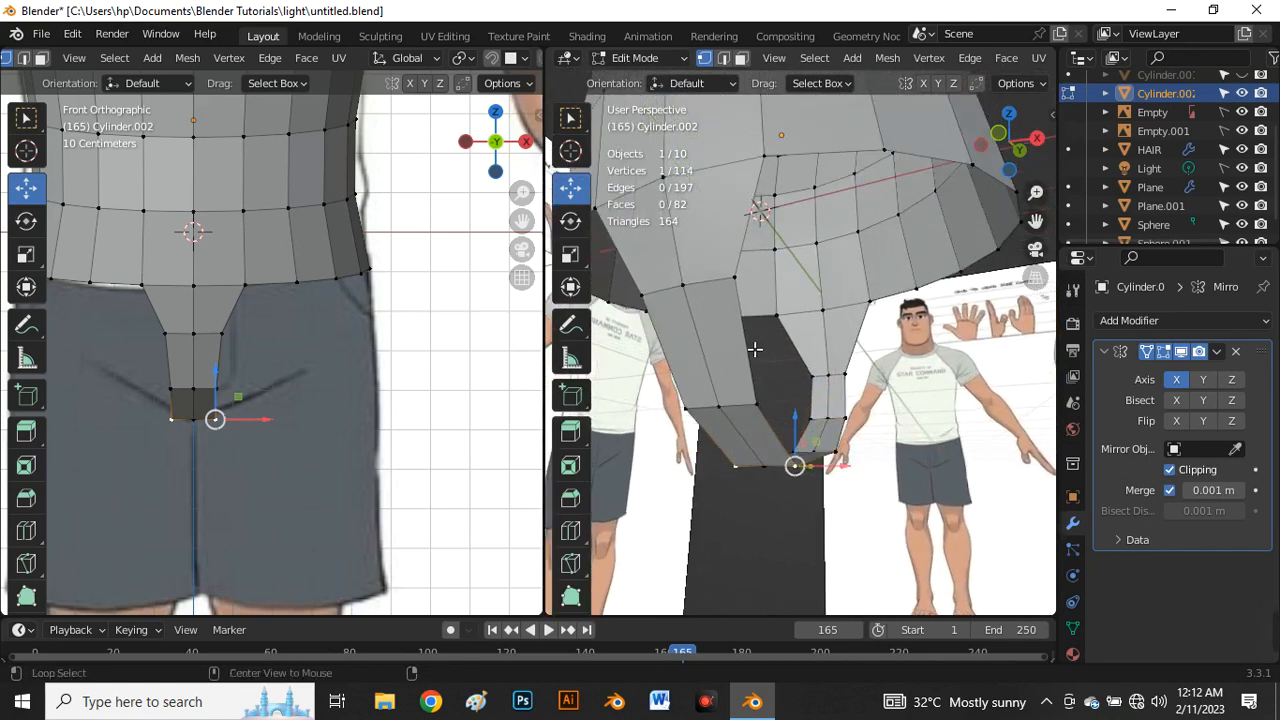
left_click(751, 351, "alt")
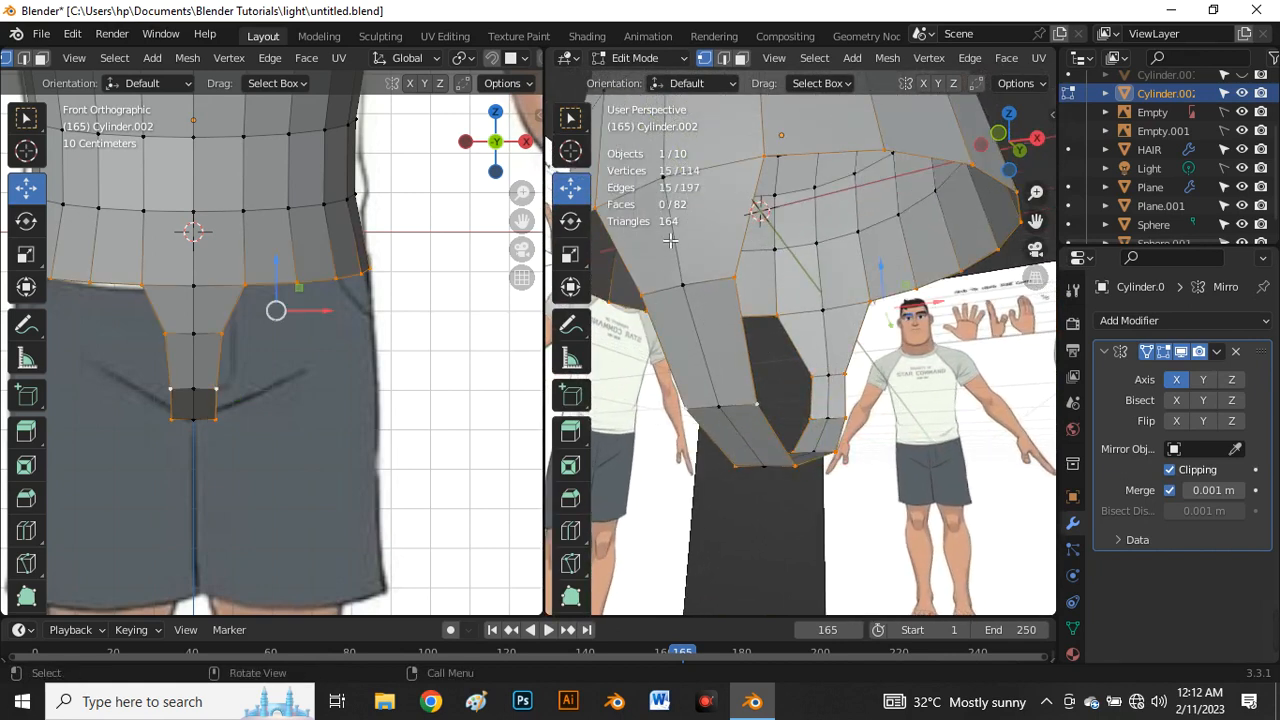
middle_click_drag(675, 187, 771, 380)
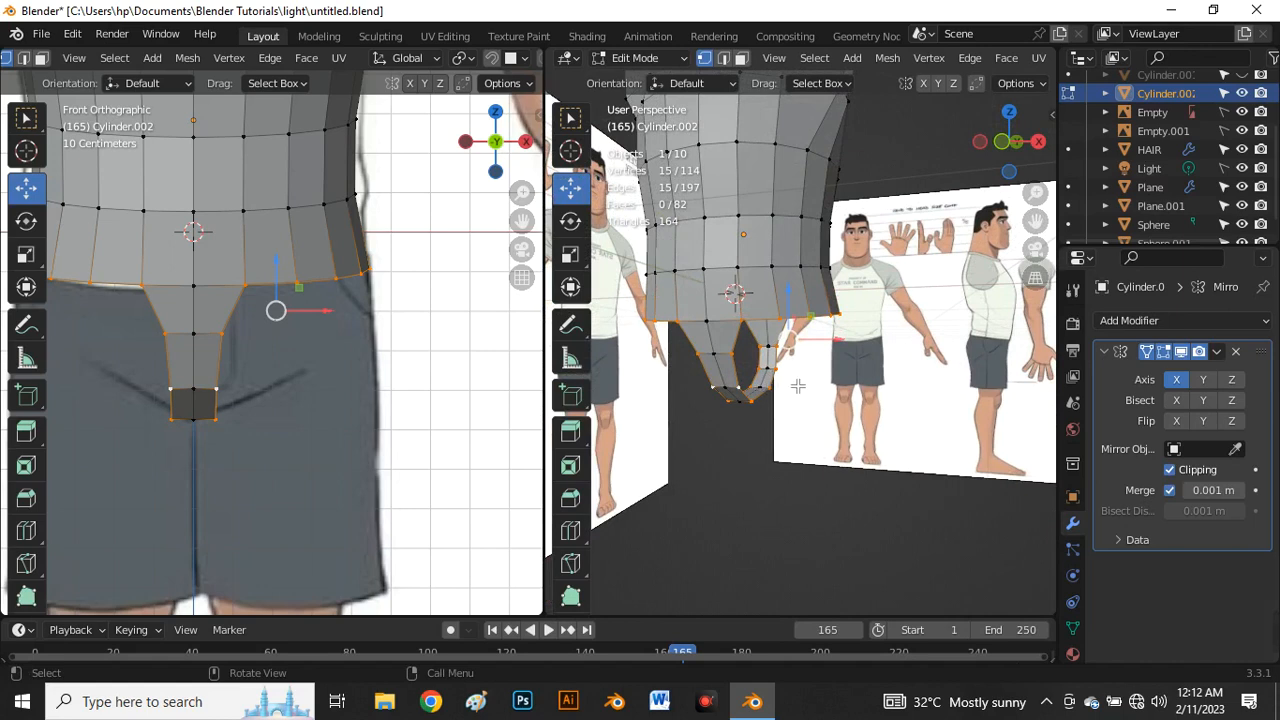
Step: Undo the leg opening selection, the crotch loop cut, and the moves of the strip's middle and second front rows
key("ctrl+z")
key("ctrl+z")
key("ctrl+z")
key("ctrl+z")
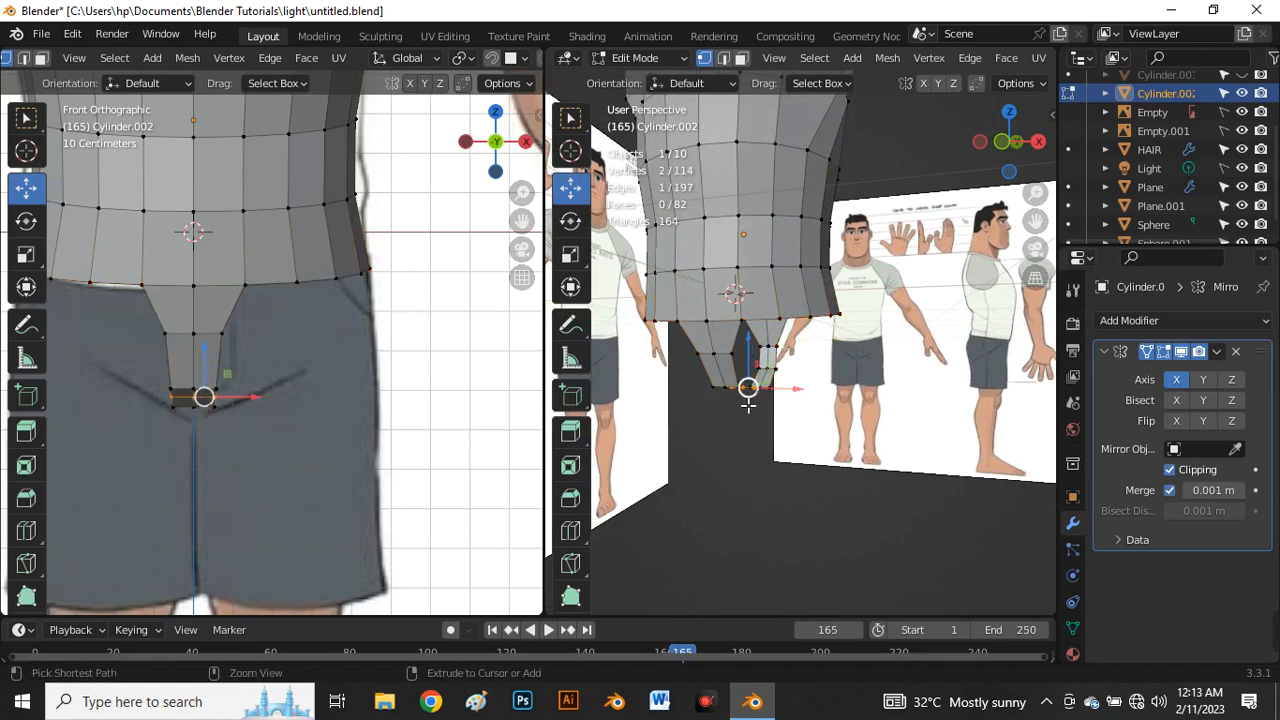
key("ctrl+z")
key("ctrl+z")
key("ctrl+z")
key("ctrl+z")
key("ctrl+z")
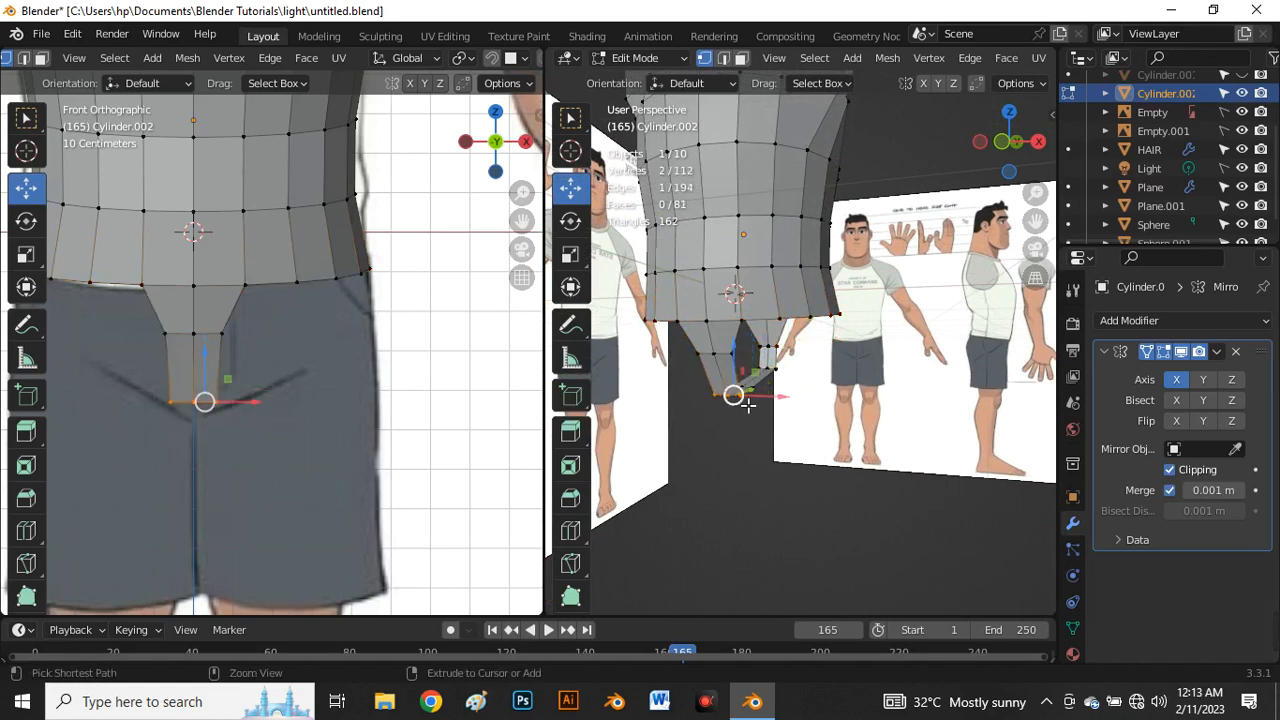
Step: Undo the move of the strip's lower front row, and select the edge loop around the leg opening
key("ctrl+z")
key("ctrl+z")
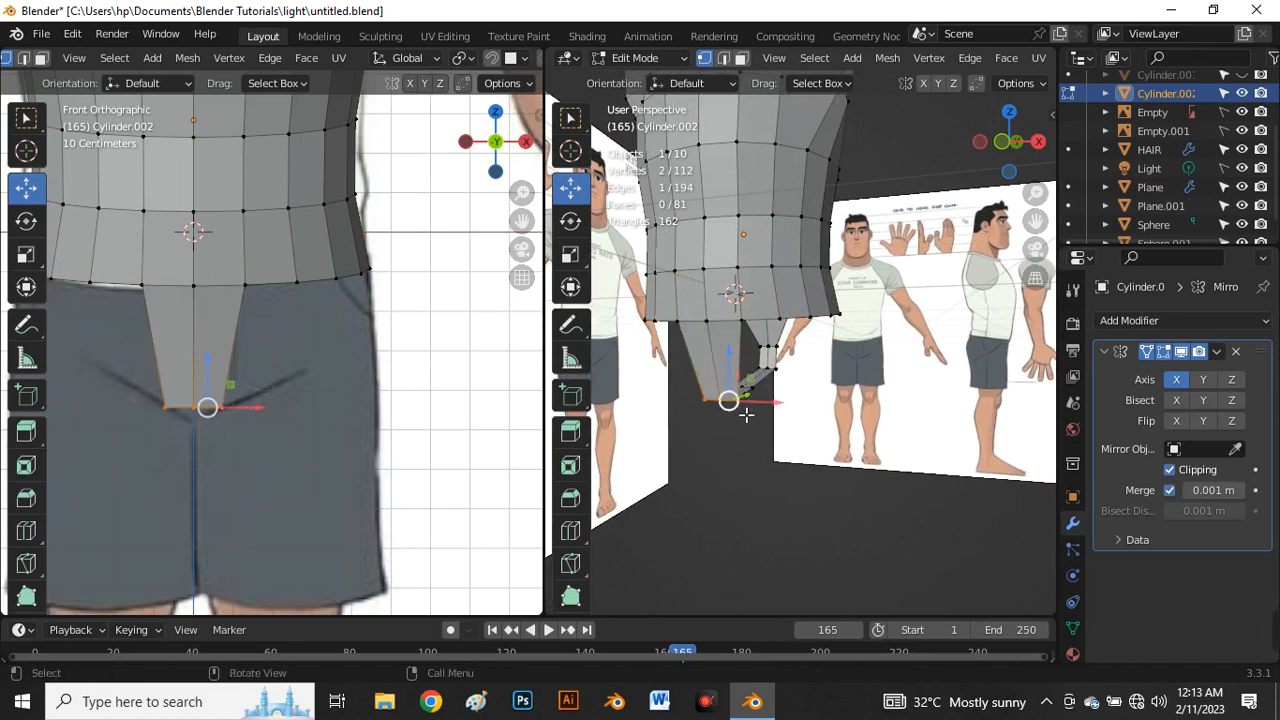
left_click(750, 379, "alt")
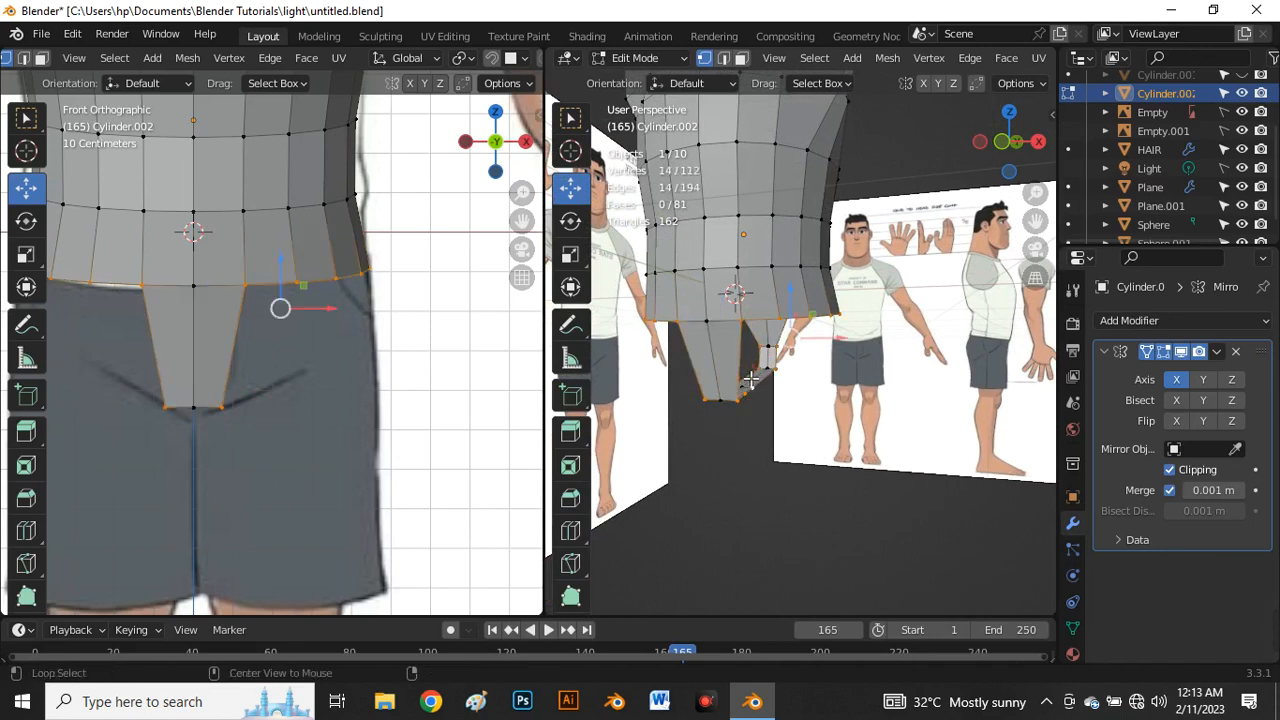
Step: From the right side view with see-through display, move the strip's lower front row up along the front contour of the shorts
key("grave")
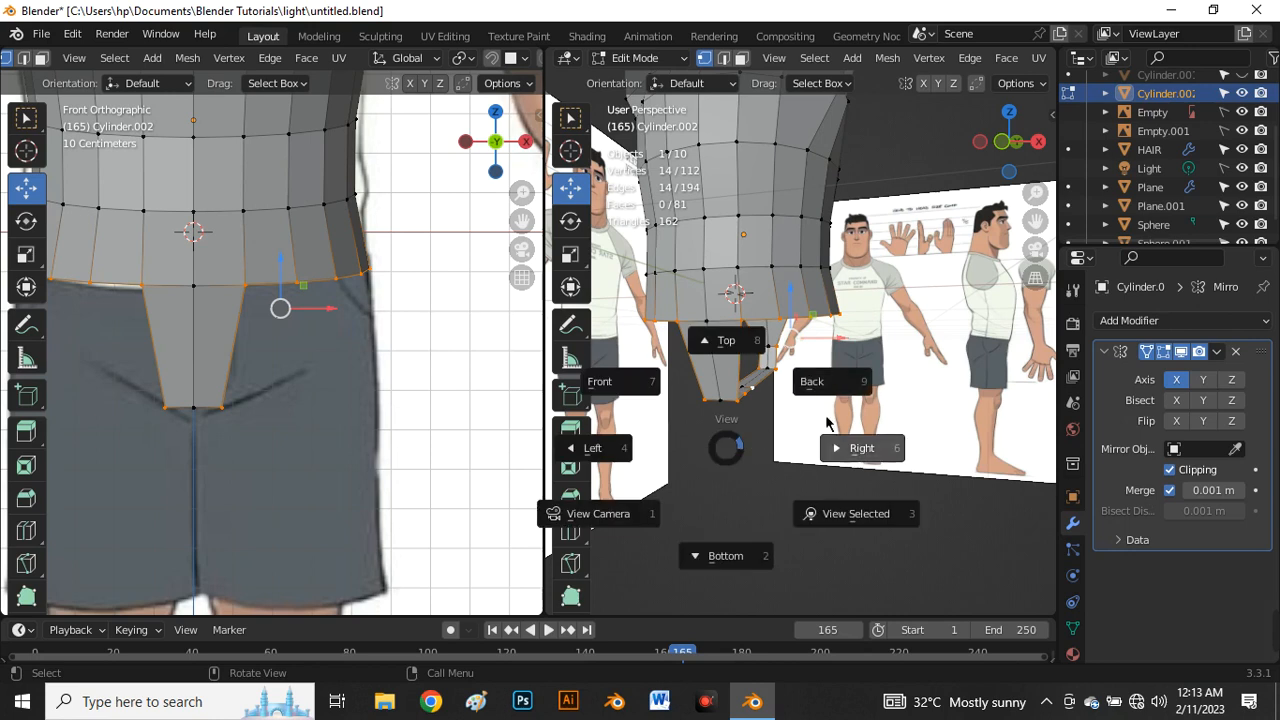
left_click(854, 447)
scroll(748, 366, "up", 3)
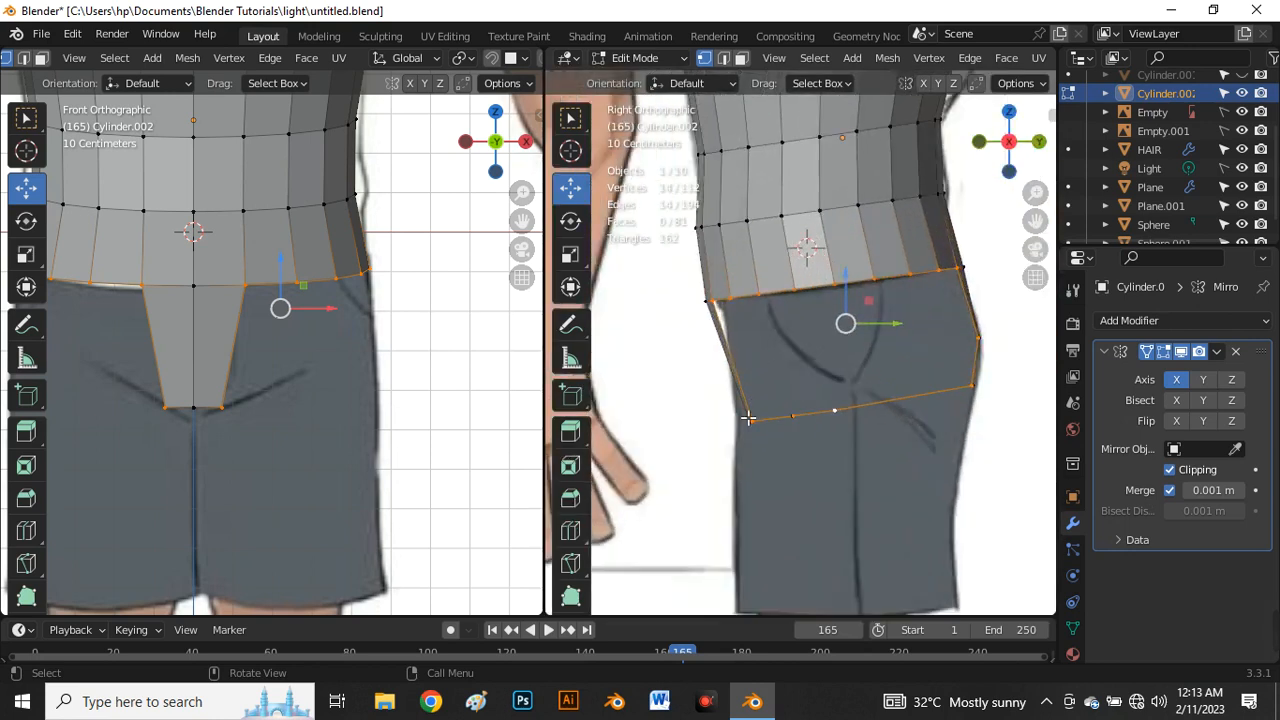
key("alt+z")
left_click_drag(777, 381, 726, 496)
key("g")
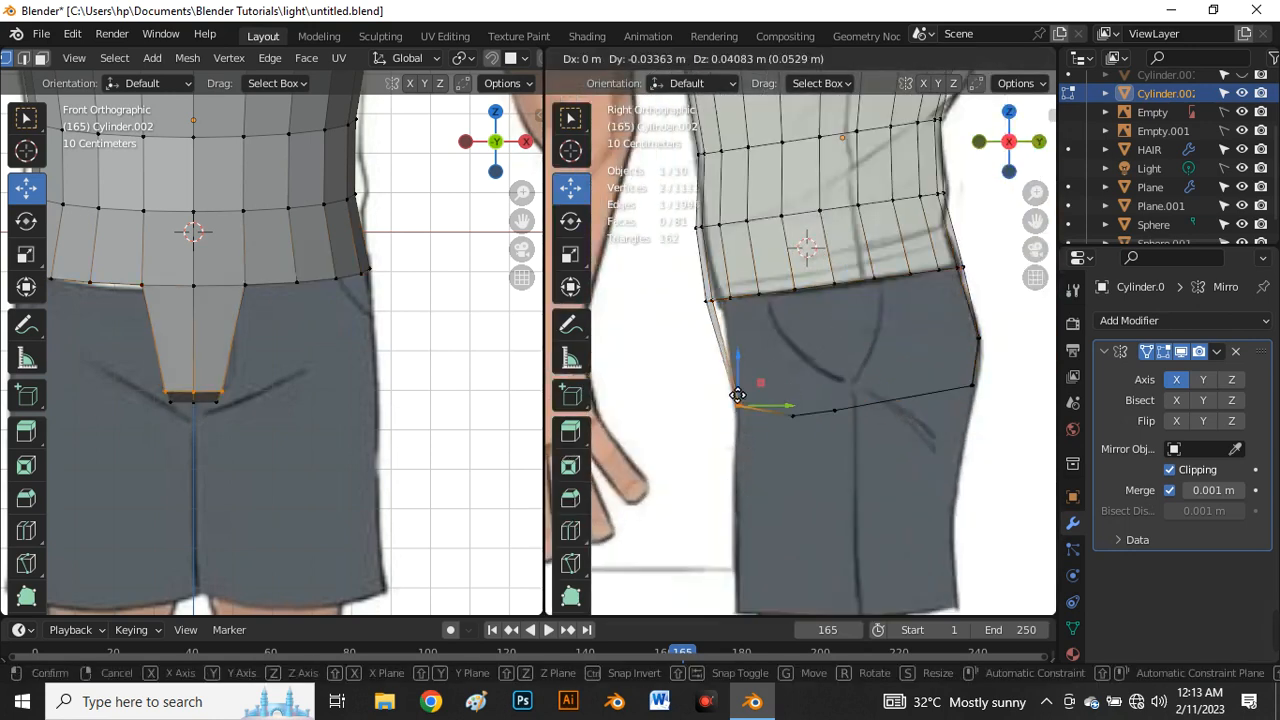
left_click(735, 351)
Step: Spread the strip's two underside rows apart, moving the rear one toward the seat and the front one toward the front contour
left_click_drag(825, 386, 912, 475)
key("g")
left_click(894, 418)
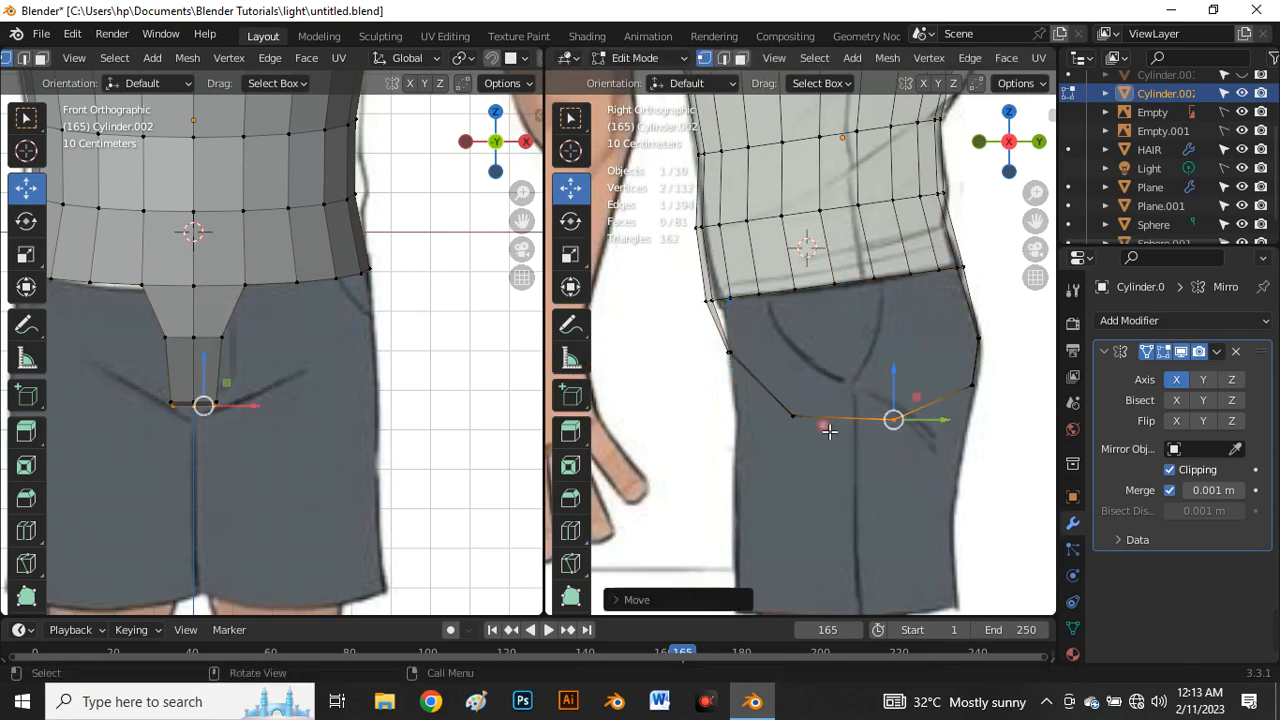
left_click(790, 418)
key("g")
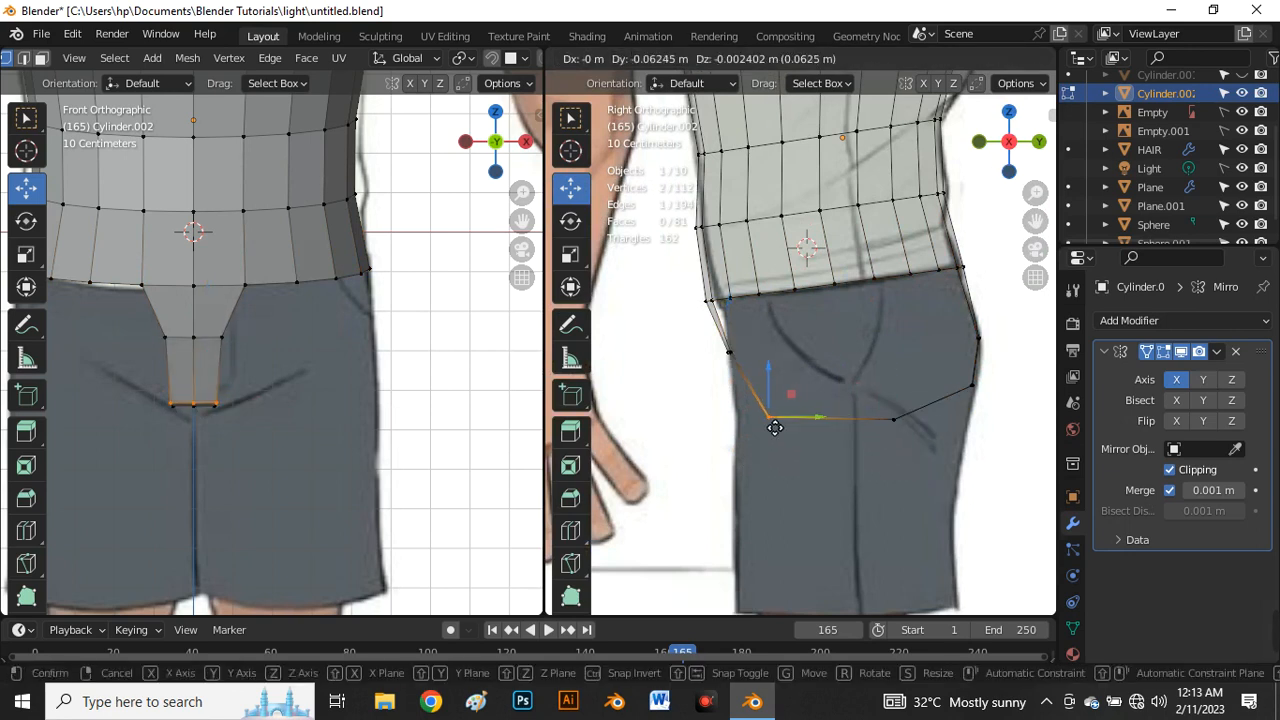
left_click(768, 426)
Step: Move the strip's upper back row slightly up along the rear contour of the shorts
left_click(852, 378)
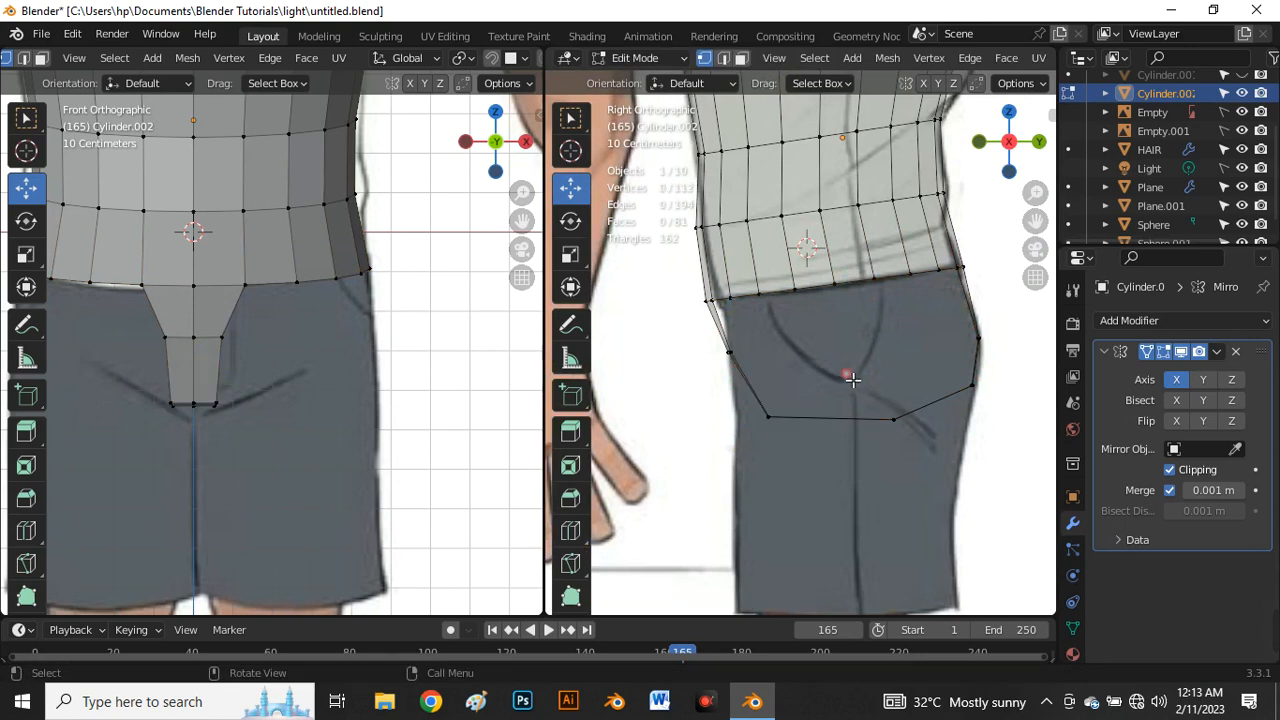
left_click(1001, 340)
key("g")
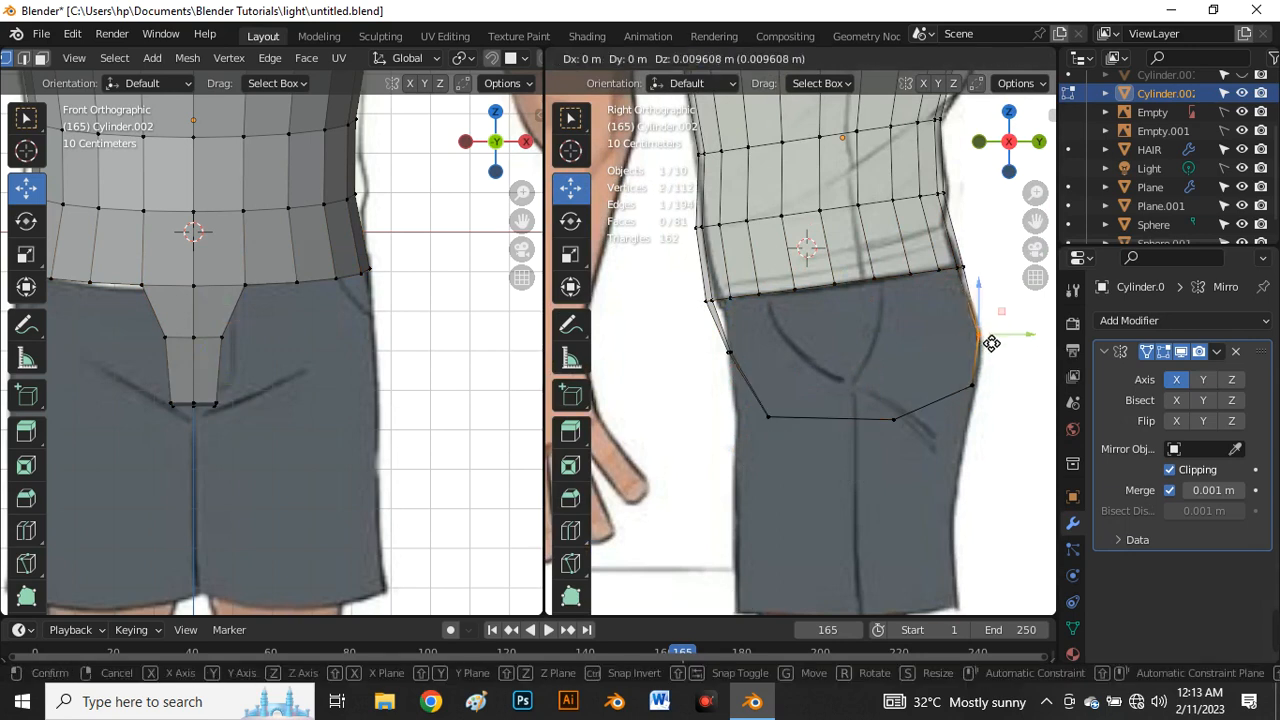
left_click(989, 338)
Step: Move the strip's rear underside row forward and slightly down to the vertical side seam of the shorts to form the crotch's lowest point
left_click(887, 422)
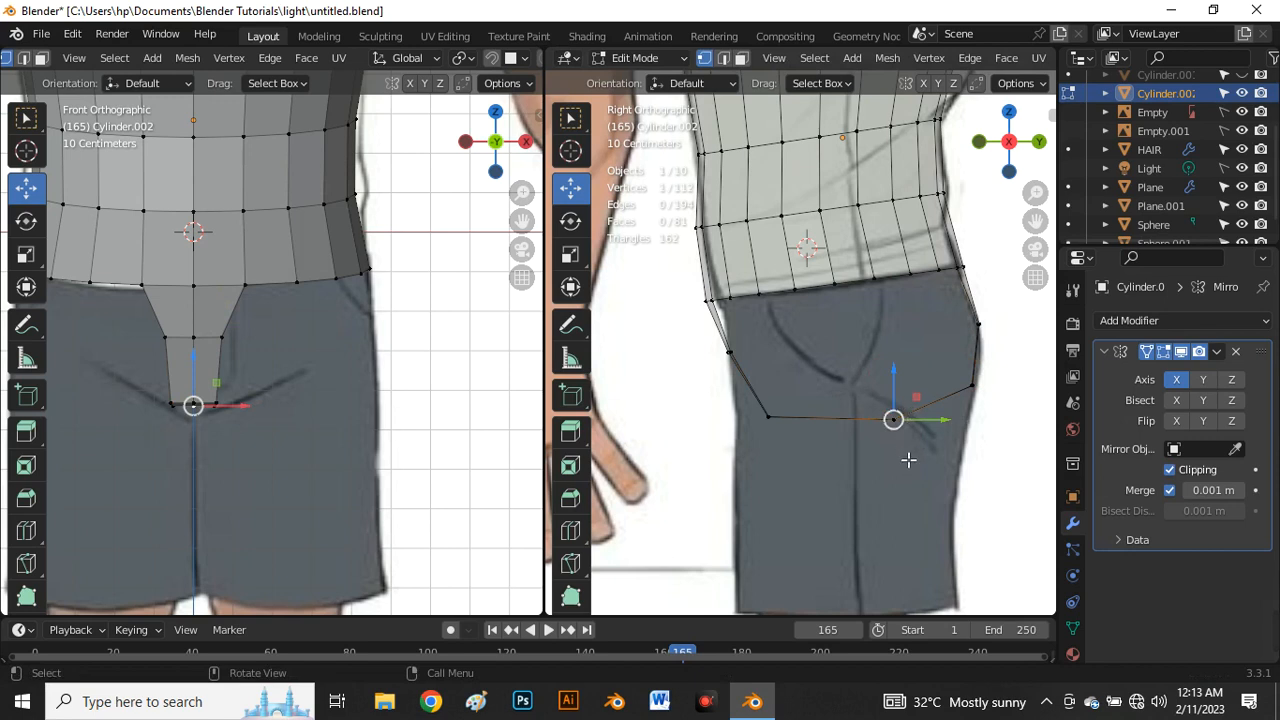
key("g")
left_click(871, 434)
key("g")
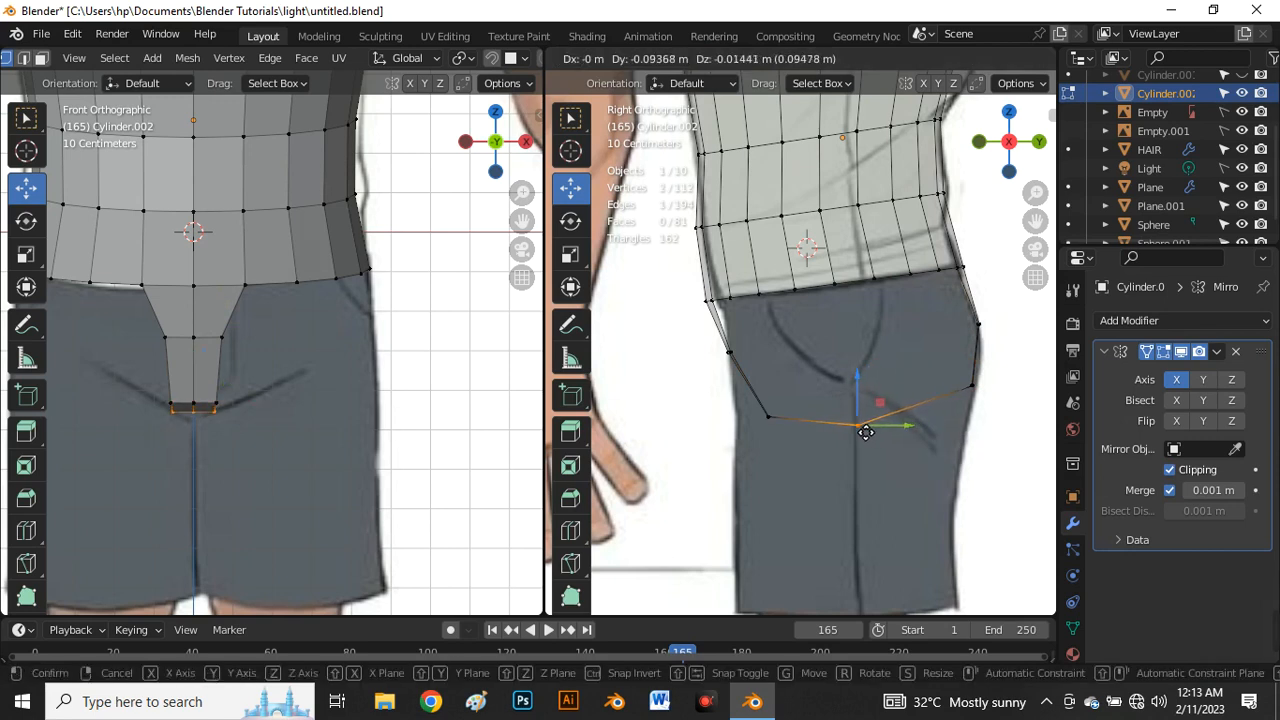
left_click(863, 428)
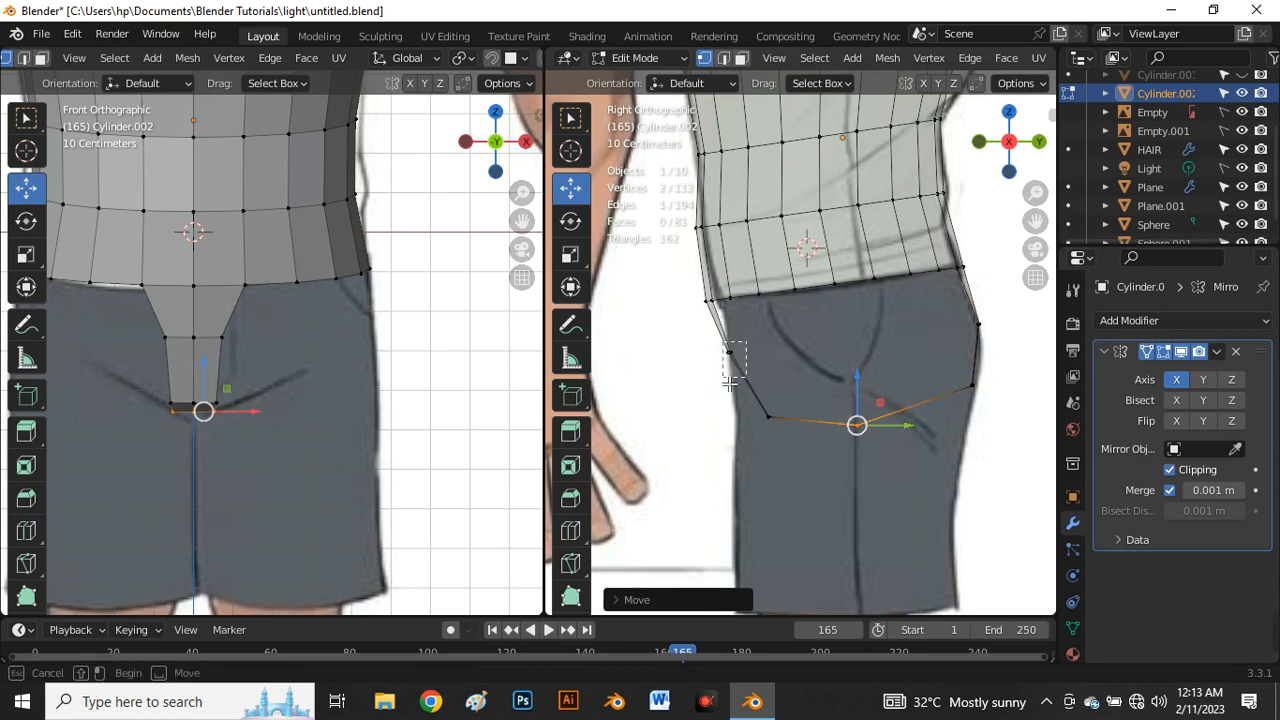
Step: Move the front hip vertex of the crotch strip in the side view to follow the shorts' front outline
left_click(729, 352)
key("g")
left_click(705, 370)
left_click(700, 374)
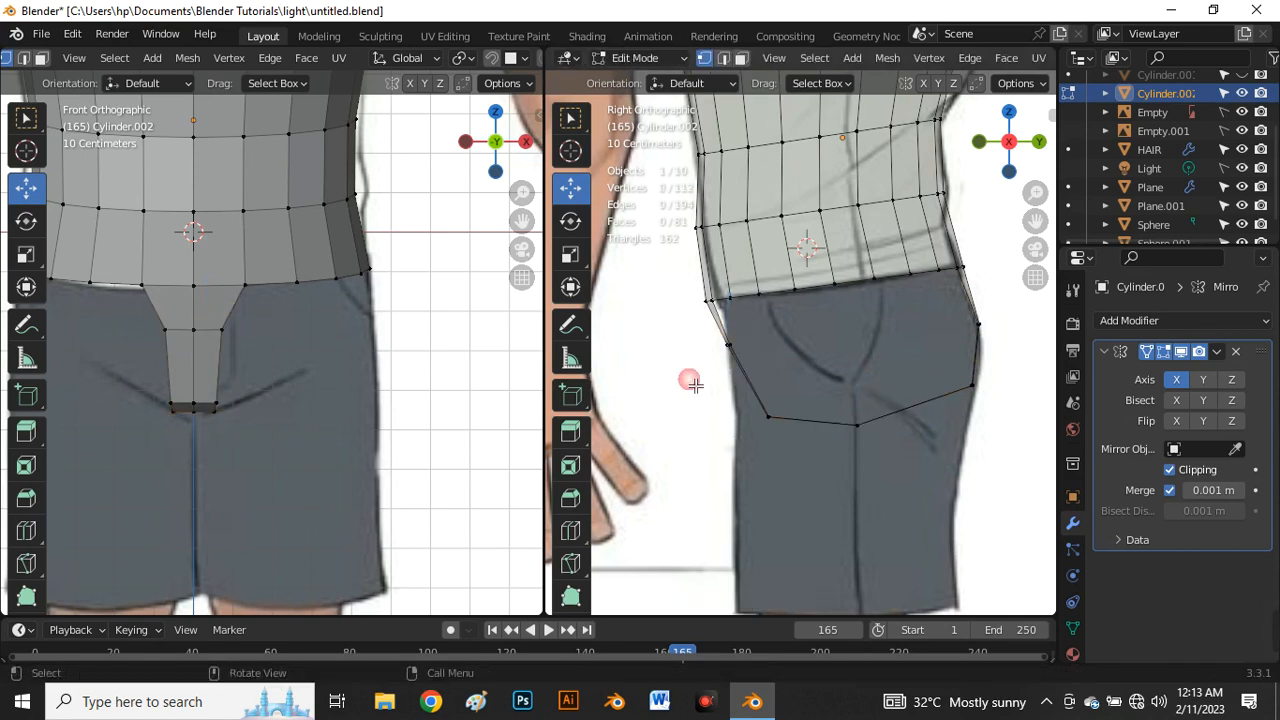
scroll(695, 452, "down", 4)
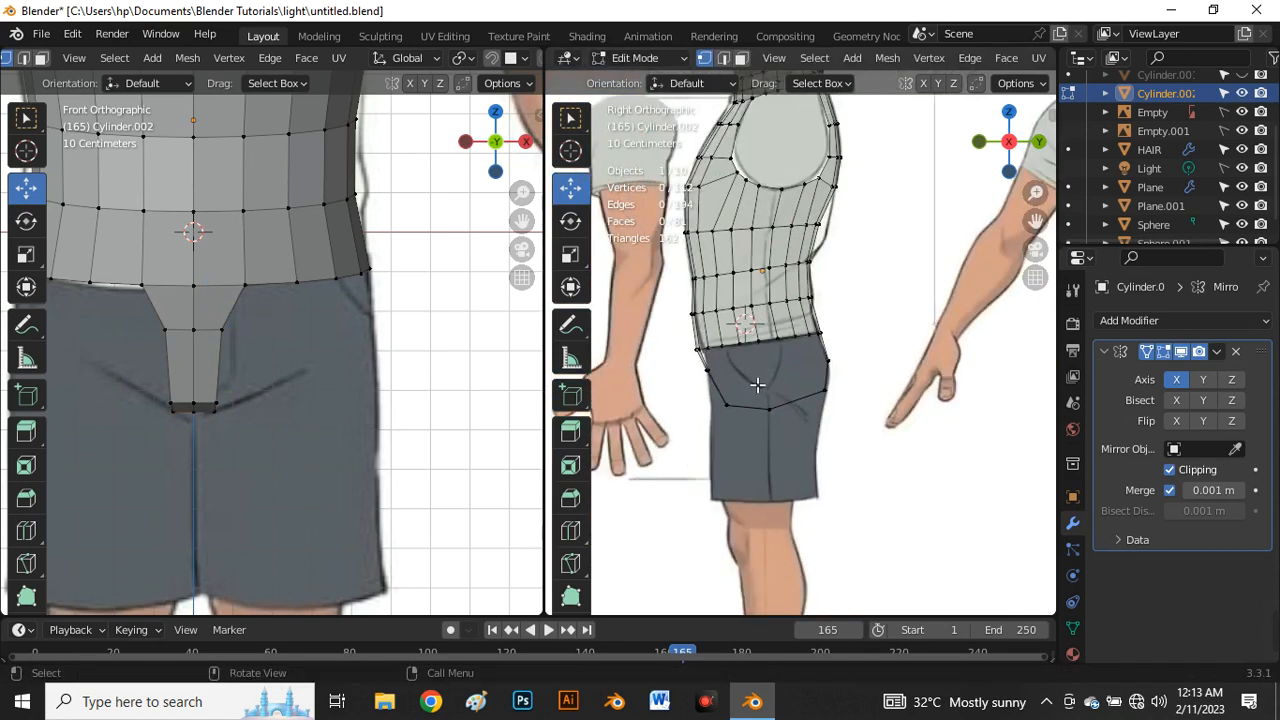
Step: Turn off X-ray and select the whole edge loop around the leg opening of the torso mesh
key("alt+z")
middle_click_drag(688, 368, 808, 425)
scroll(283, 296, "down", 4)
scroll(285, 318, "up", 3)
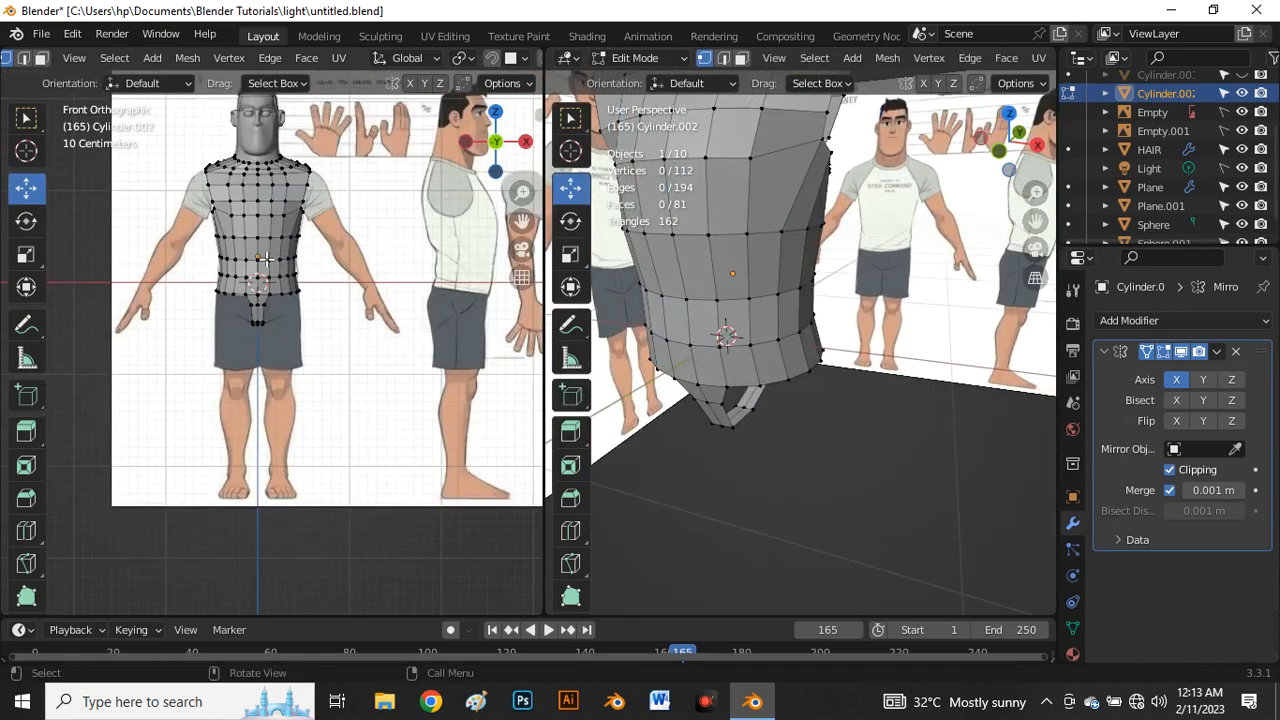
scroll(714, 410, "up", 3)
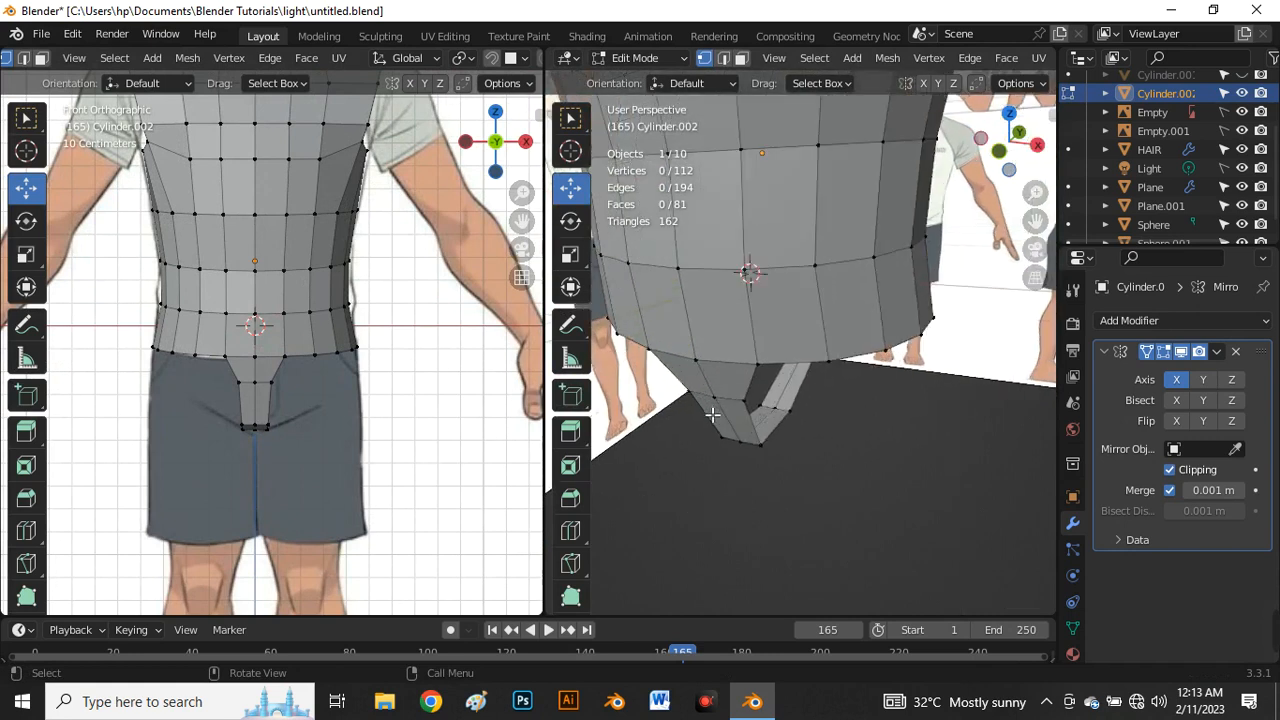
left_click(765, 374, "alt")
middle_click_drag(762, 416, 800, 263)
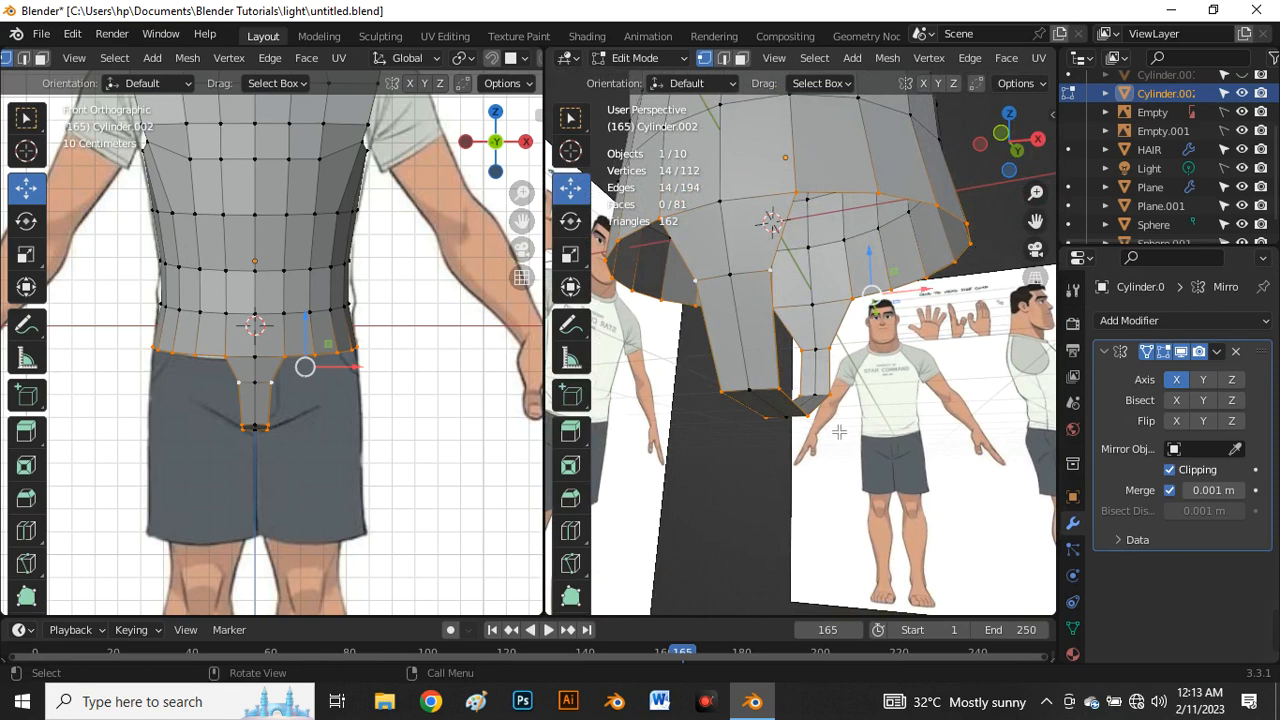
middle_click_drag(760, 297, 702, 366)
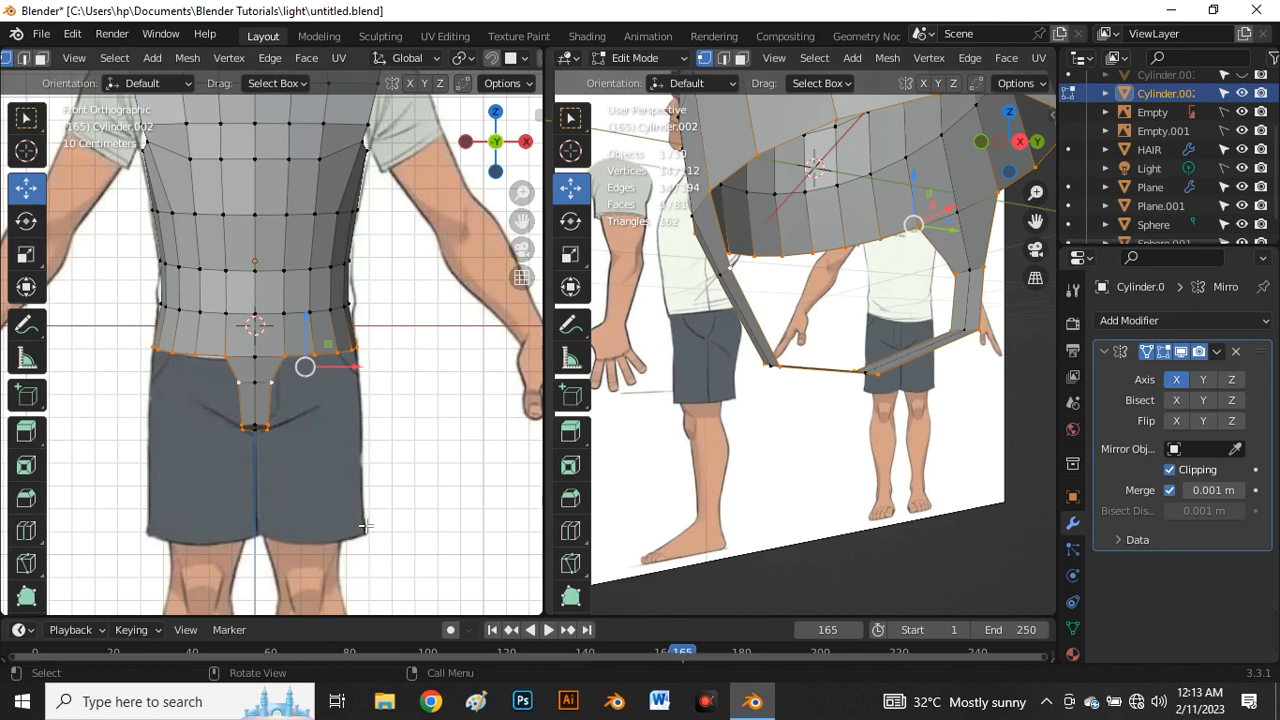
Step: Extrude the leg-opening edge loop down and outward in the front view, about 0.10 m in X and -0.21 m in Z
scroll(295, 388, "down", 3)
scroll(288, 375, "up", 3)
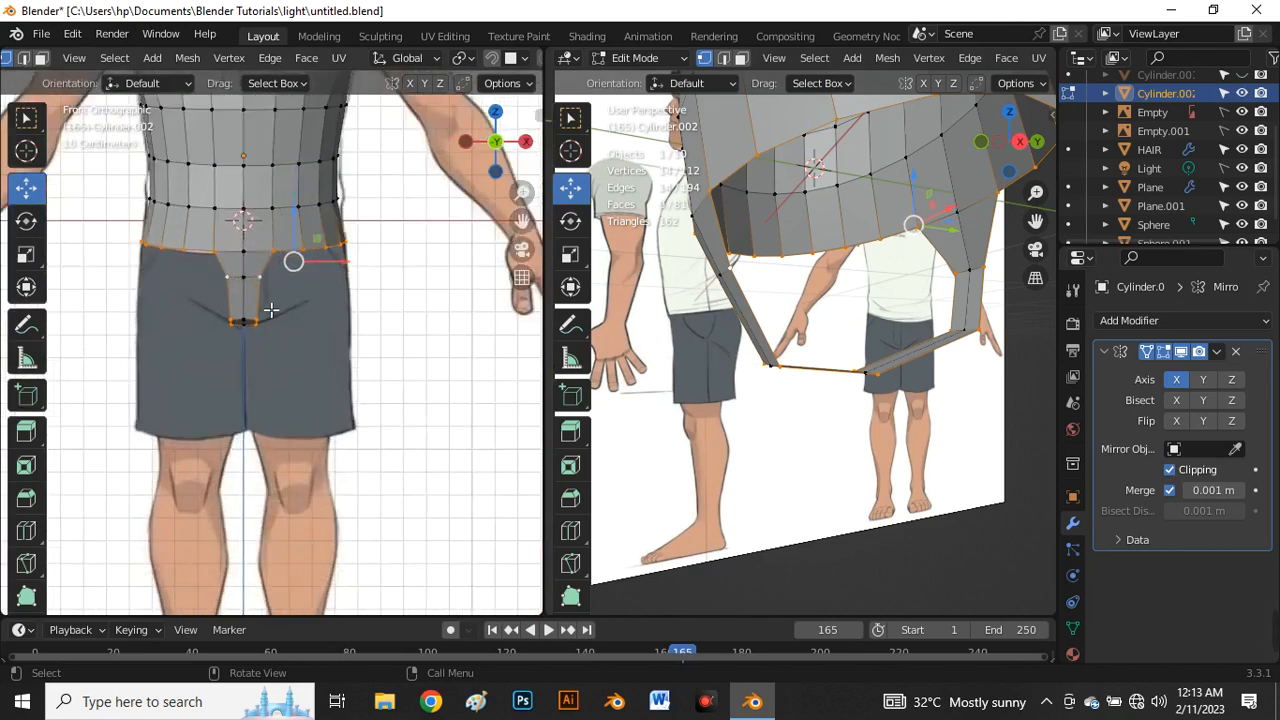
scroll(305, 318, "up", 3)
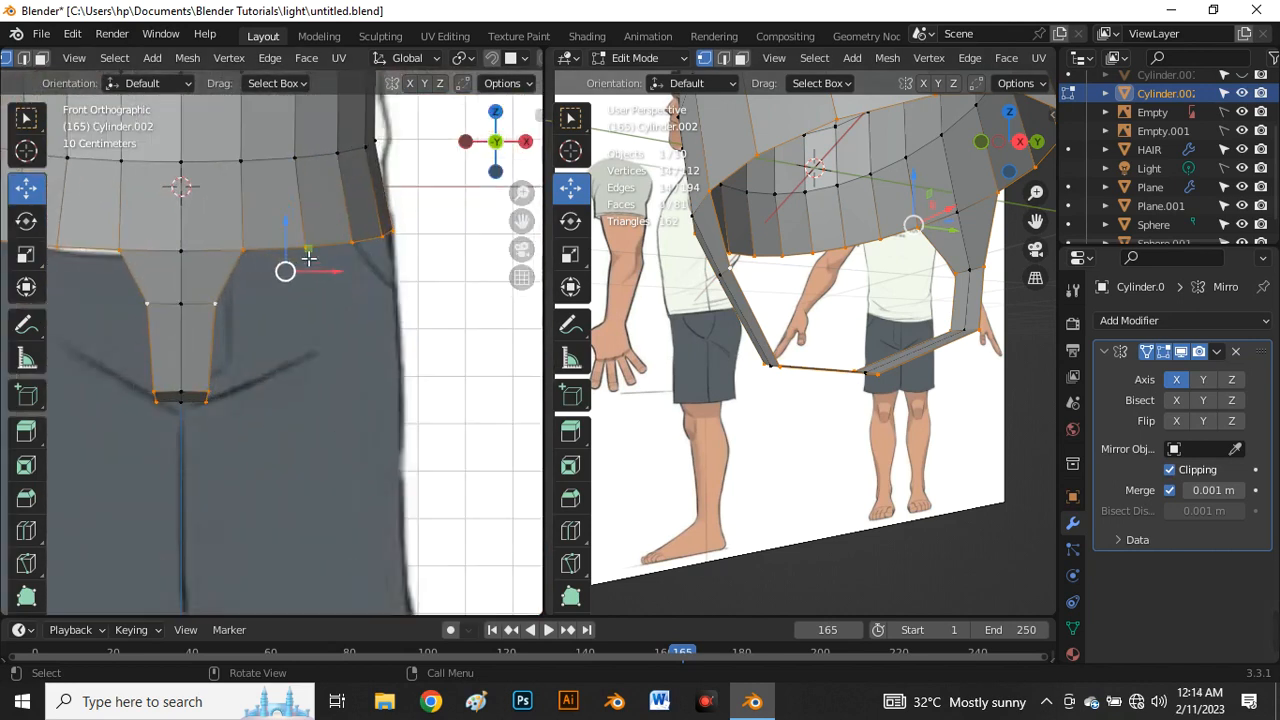
key("grave")
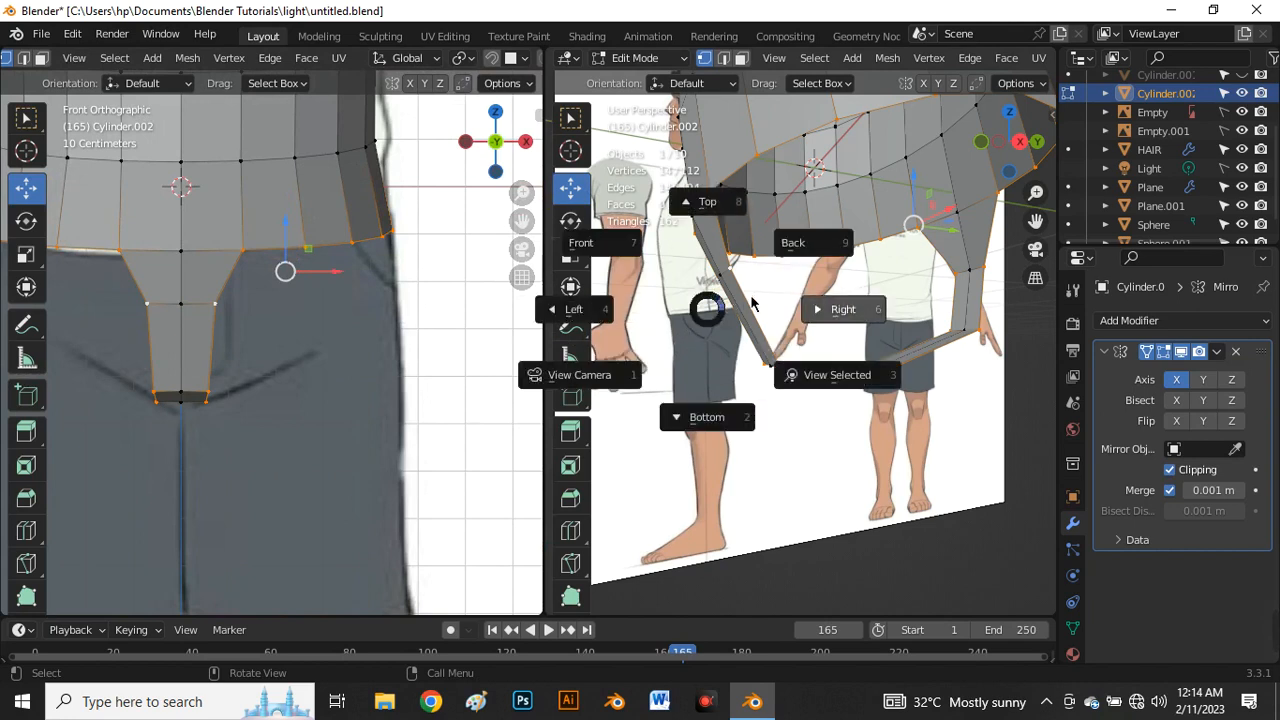
left_click(840, 314)
scroll(300, 320, "down", 3)
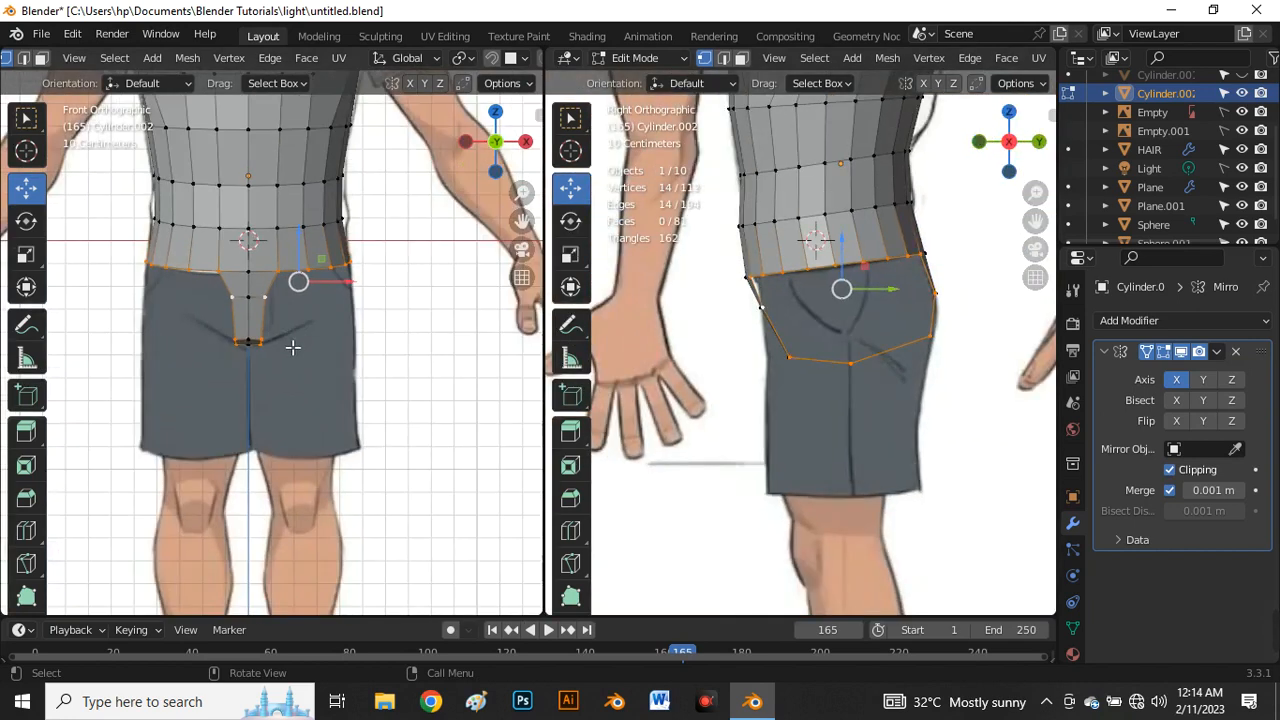
scroll(292, 347, "down", 4)
scroll(300, 359, "up", 5)
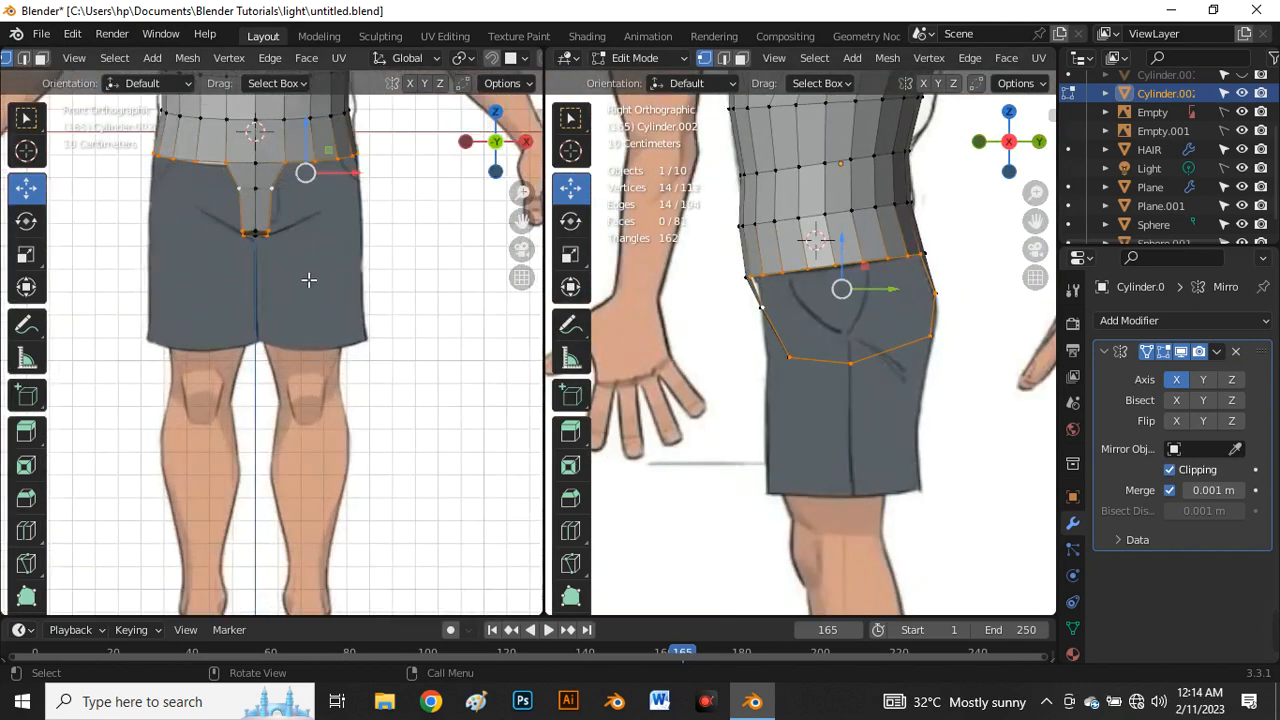
scroll(291, 213, "down", 2)
scroll(288, 208, "up", 4)
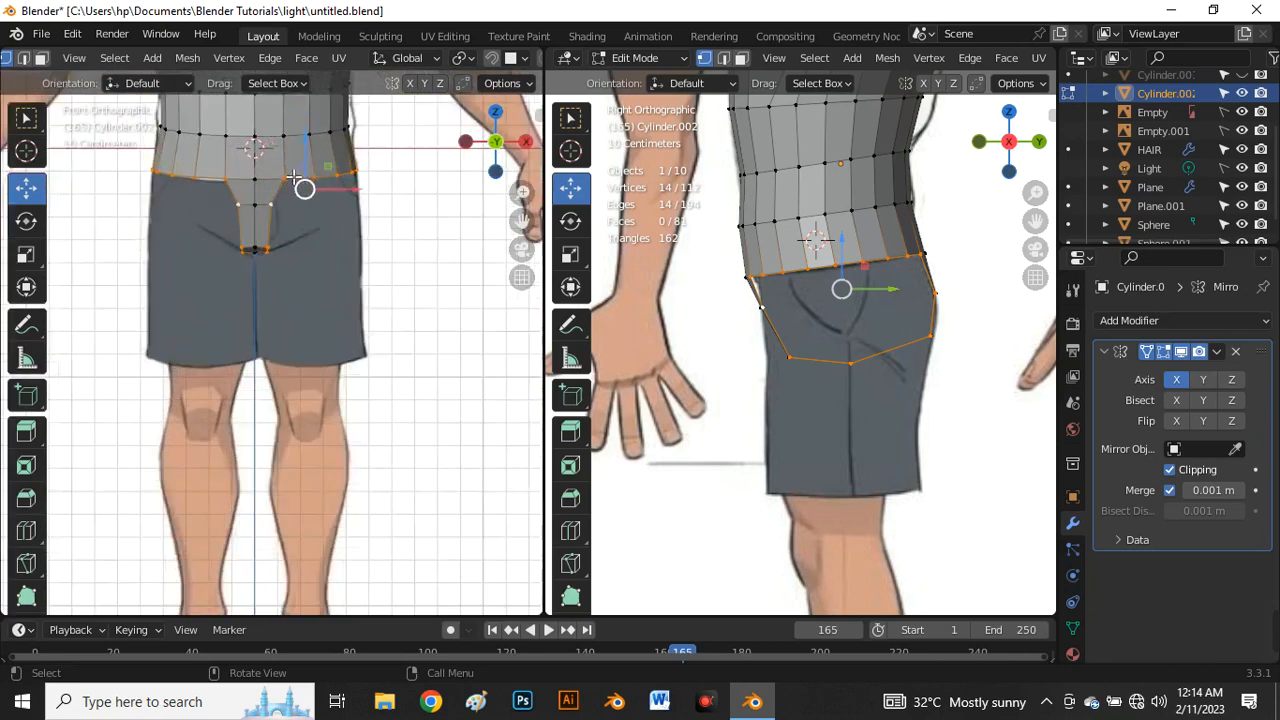
key("2")
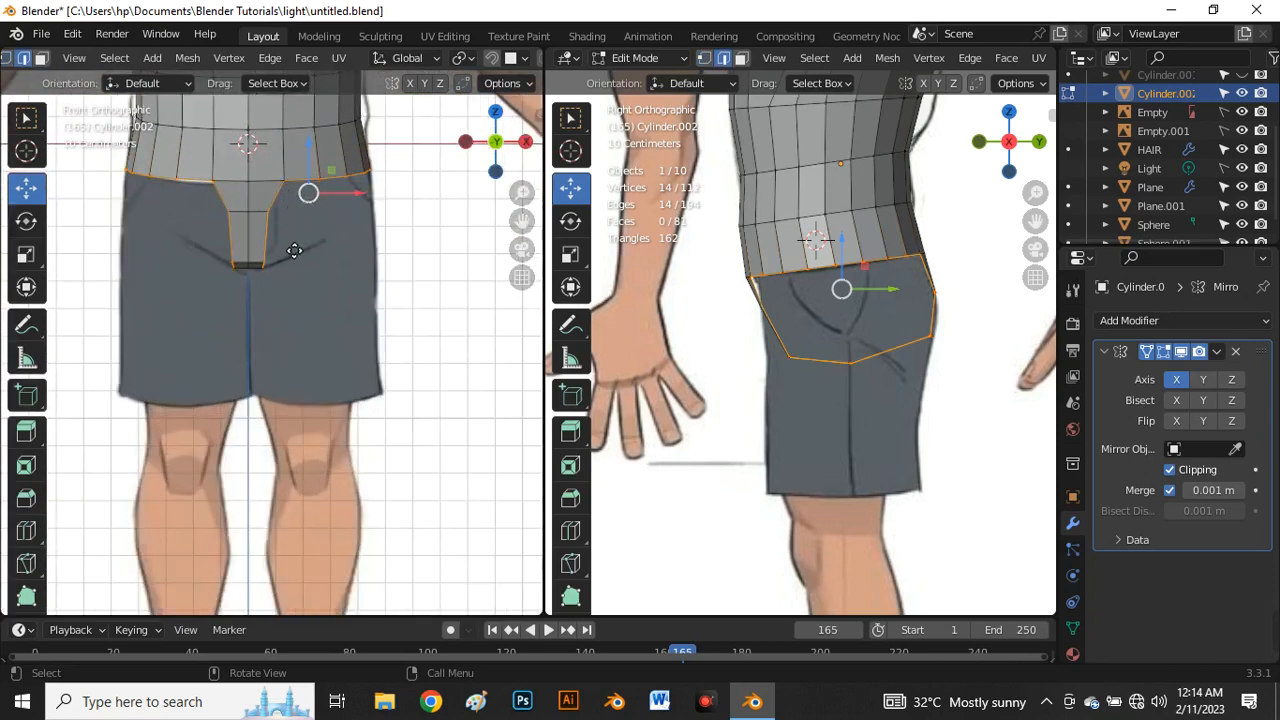
key("e")
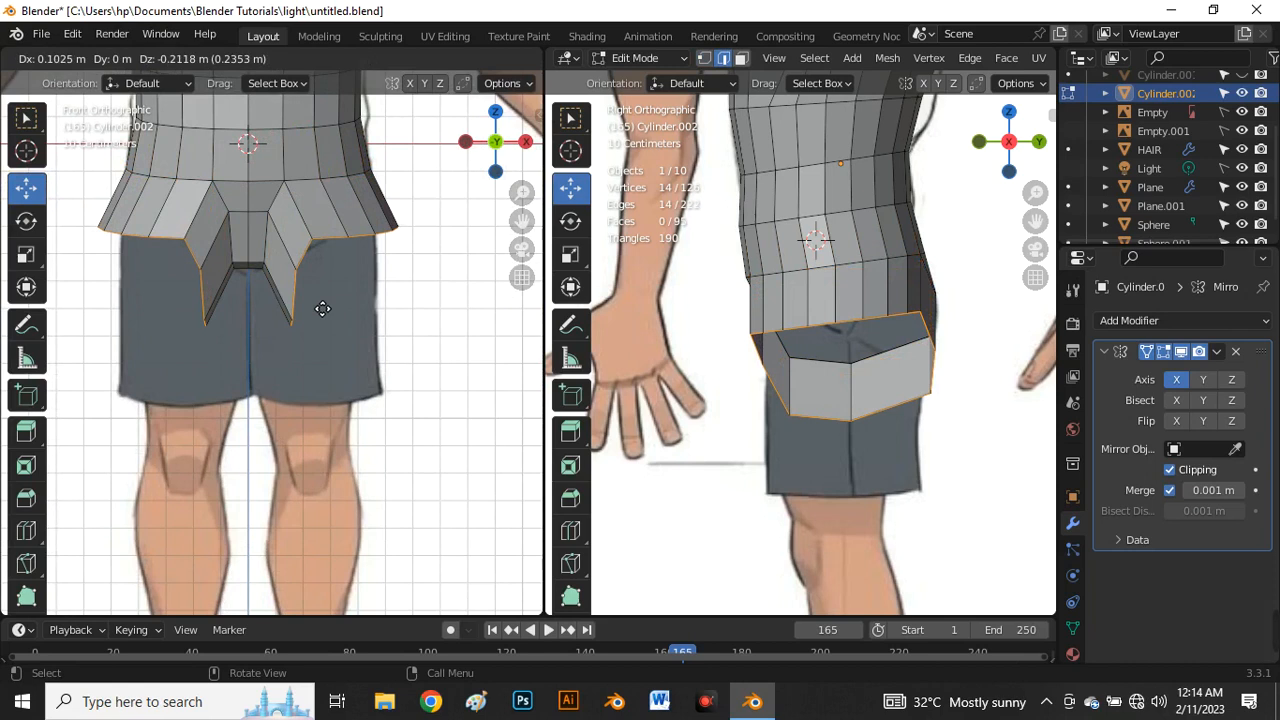
left_click(322, 309)
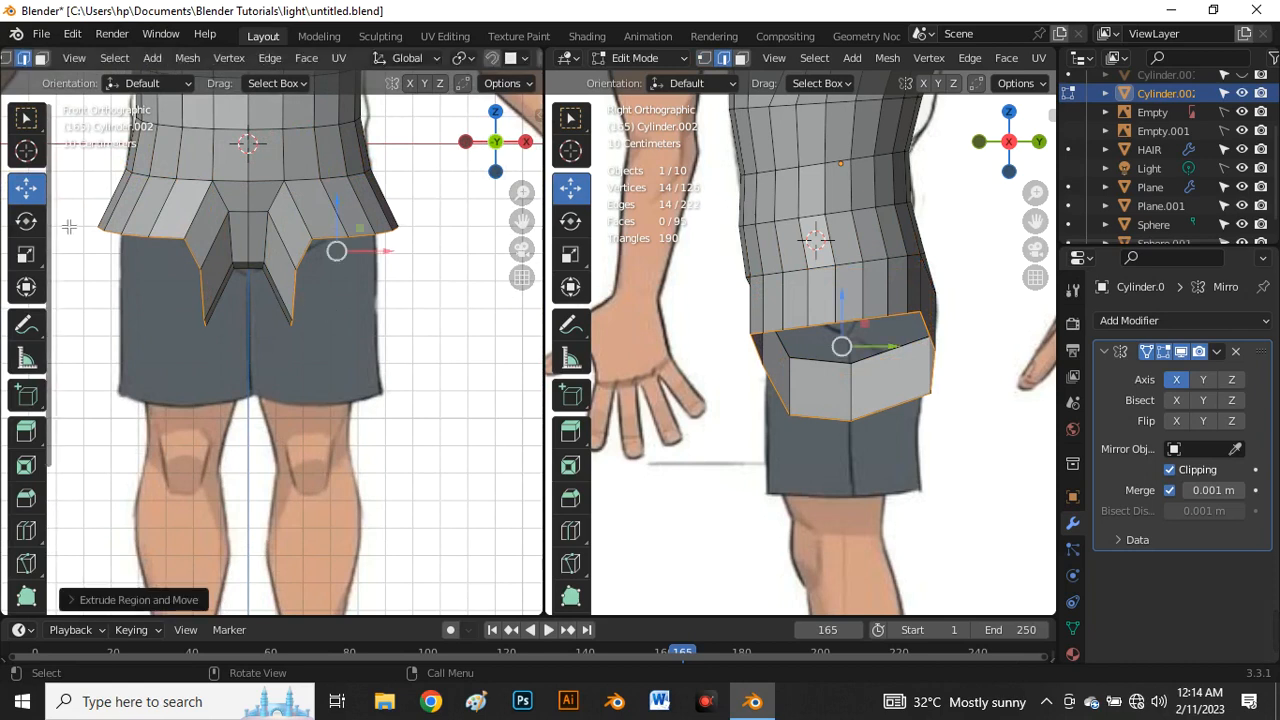
Step: Scale the extruded leg loop down along Z to reduce its height differences
left_click(26, 258)
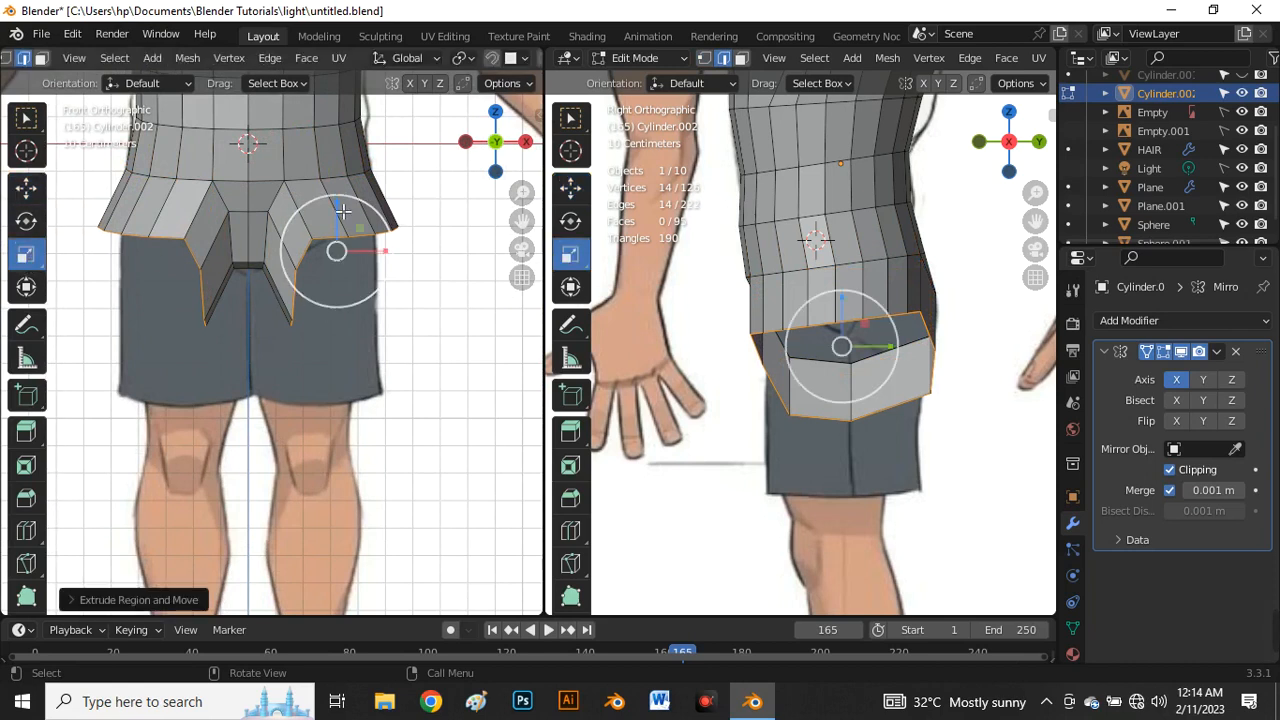
left_click_drag(336, 201, 337, 244)
left_click(30, 193)
scroll(292, 233, "up", 4)
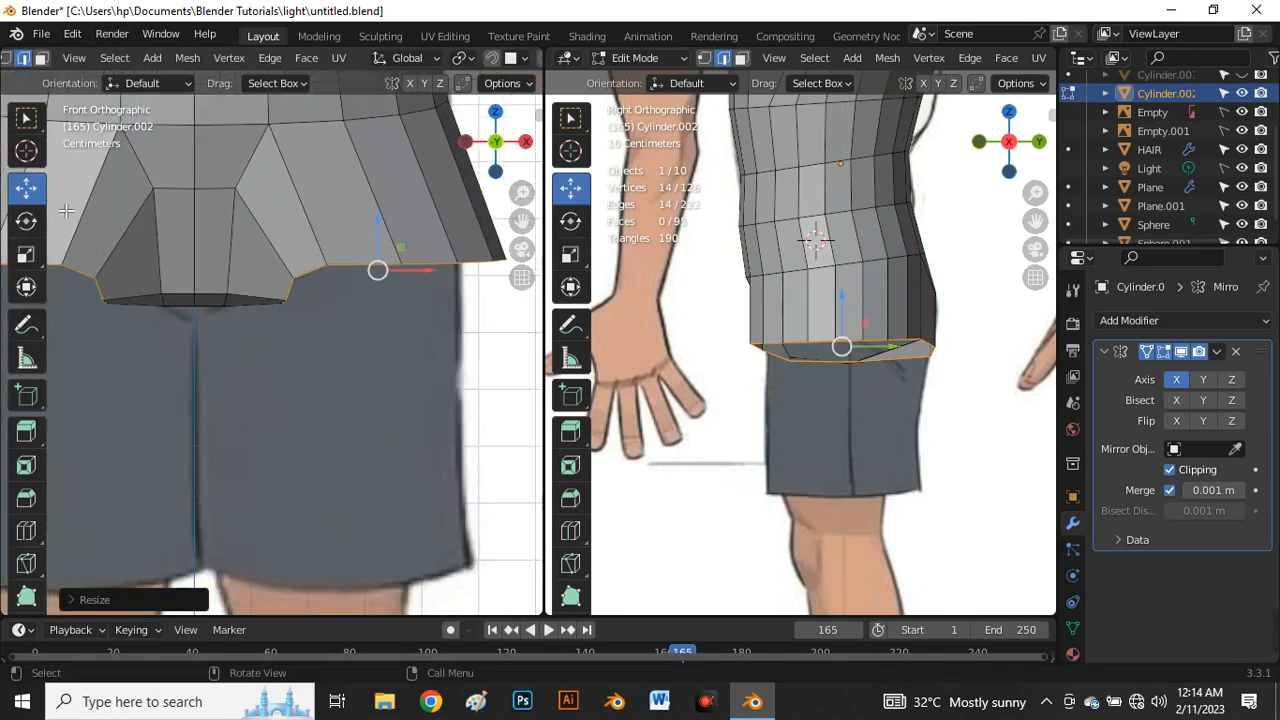
Step: Rotate the leg loop in the front view and move it down and inward to fit the shorts' outer edge
left_click(27, 222)
left_click_drag(421, 251, 383, 366)
left_click(26, 187)
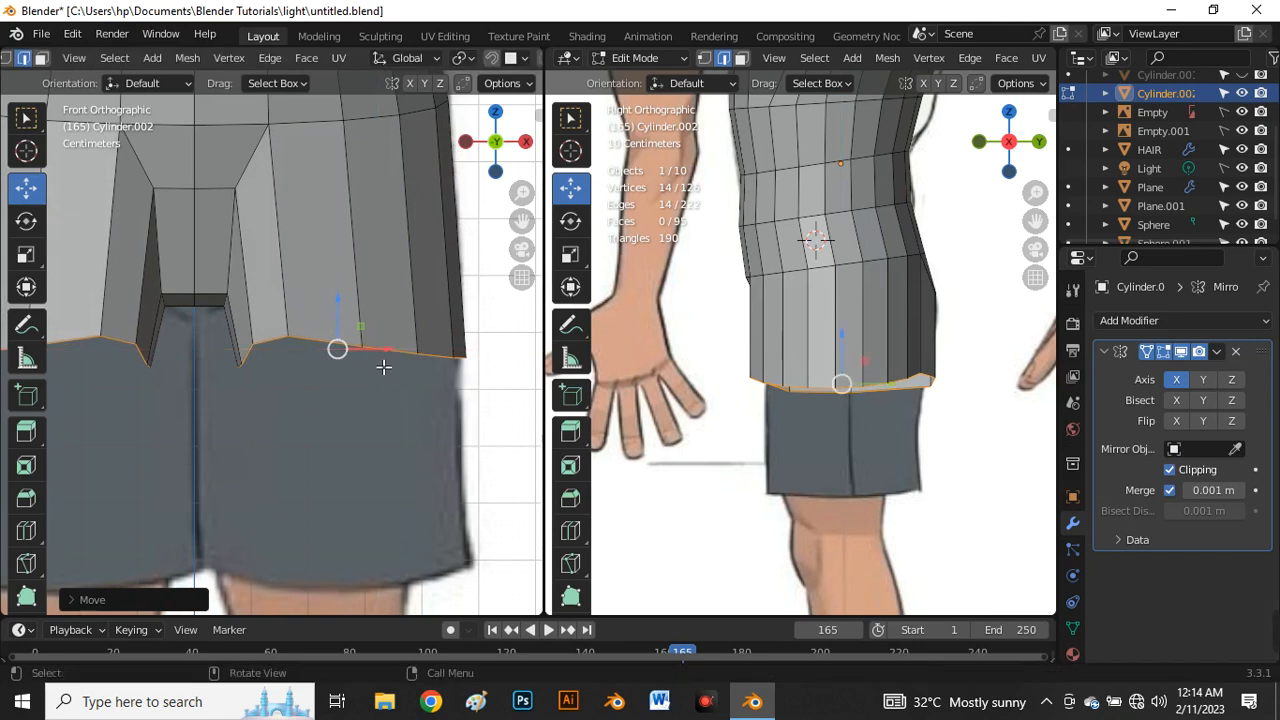
scroll(383, 366, "down", 3)
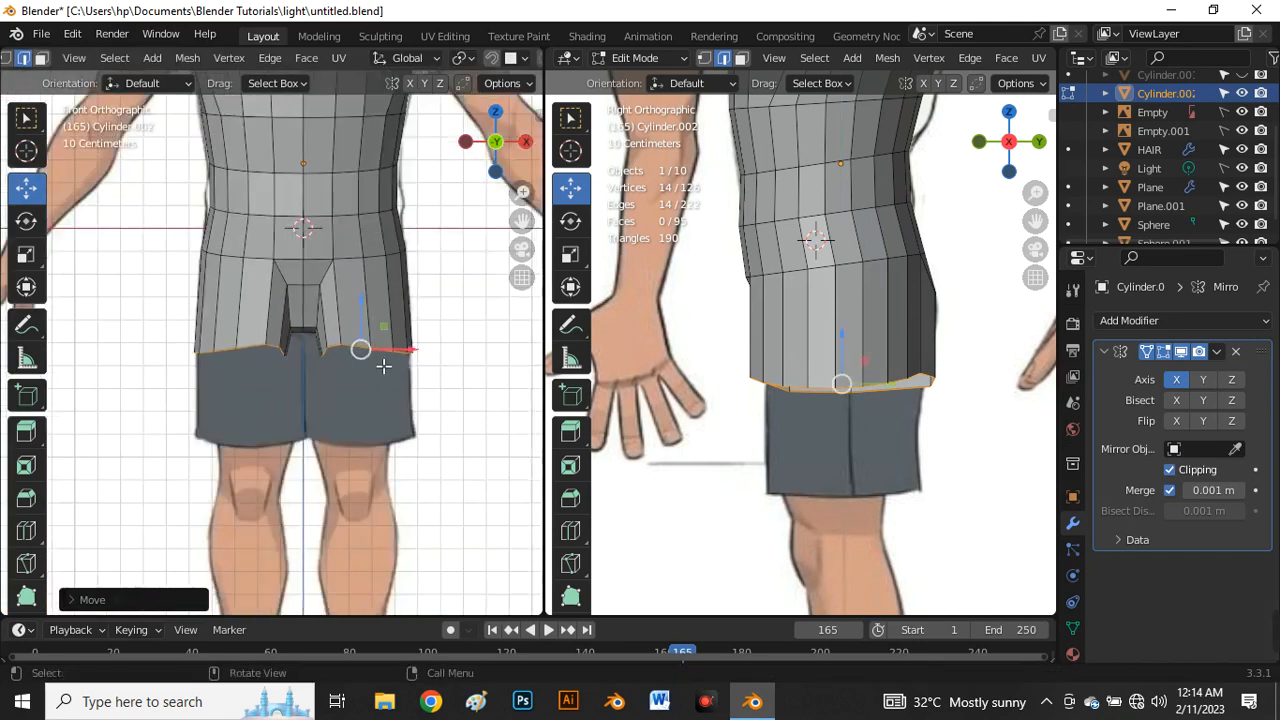
Step: Flatten the lower leg loop by scaling it along Z almost to zero
left_click(26, 254)
left_click_drag(367, 320, 359, 311)
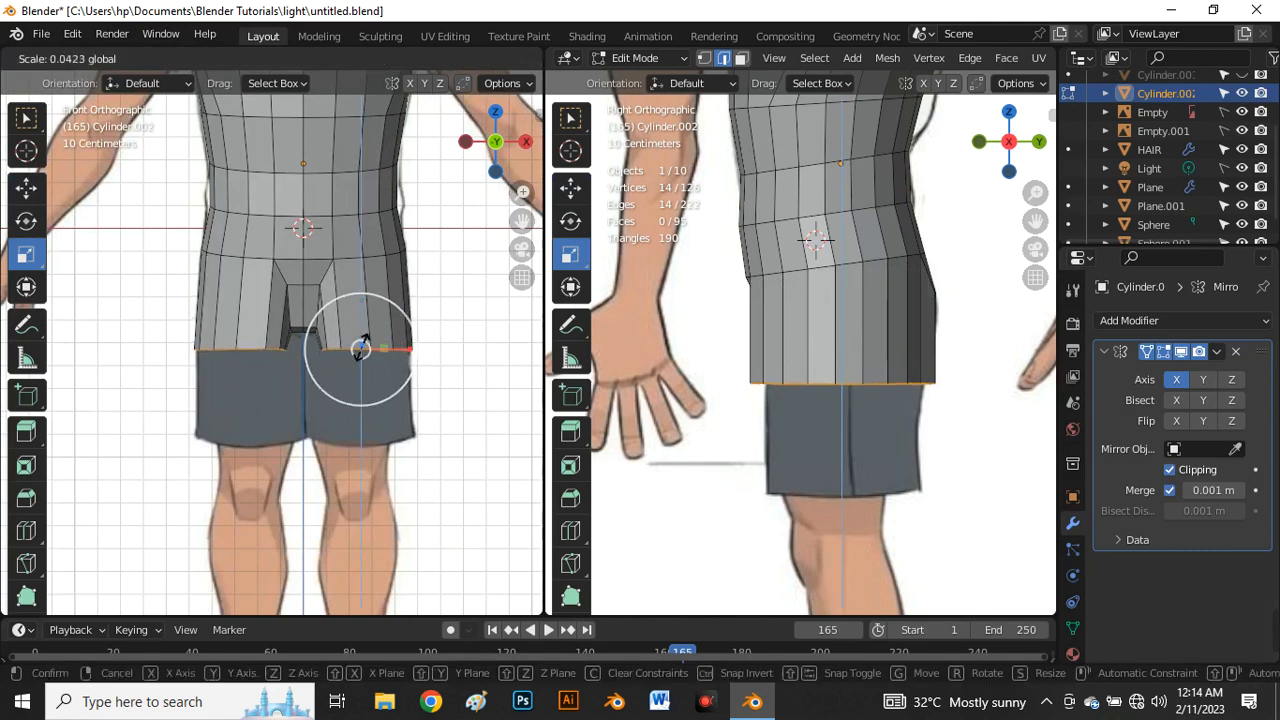
left_click_drag(358, 352, 357, 349)
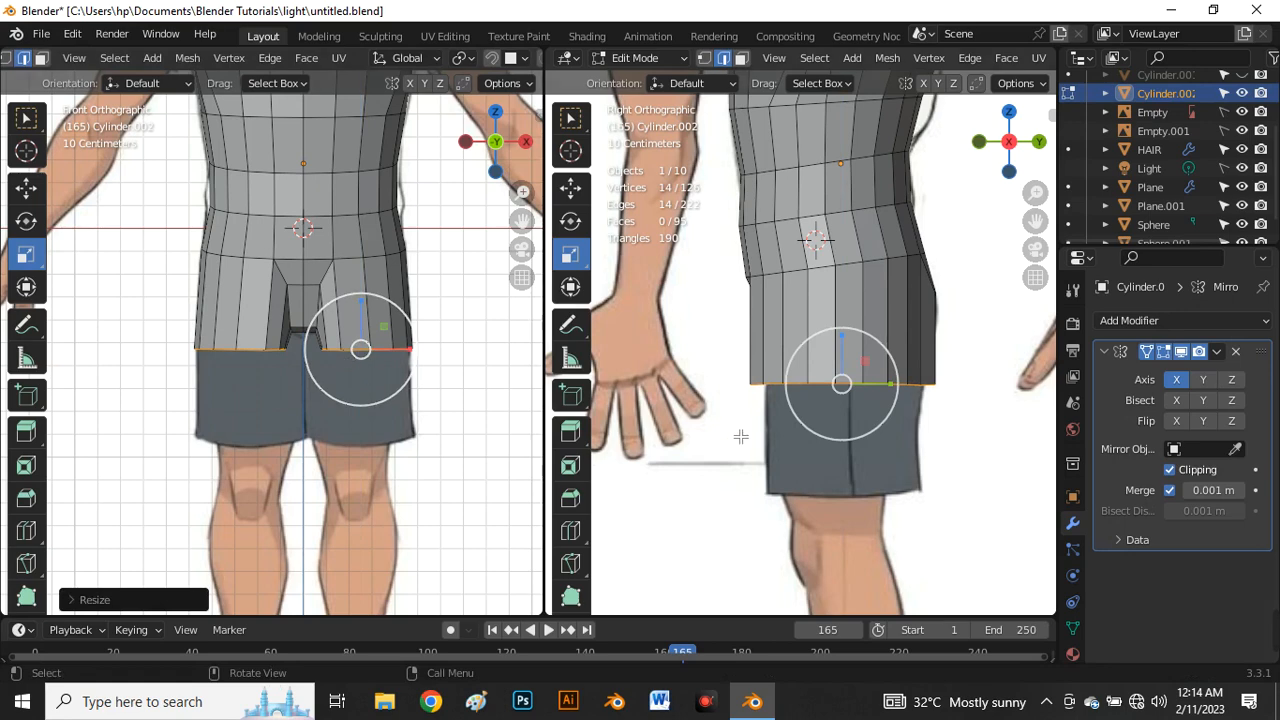
Step: Try to round the lower leg loop with LoopTools Circle and undo it
middle_click_drag(740, 437, 918, 397)
scroll(918, 397, "up", 4)
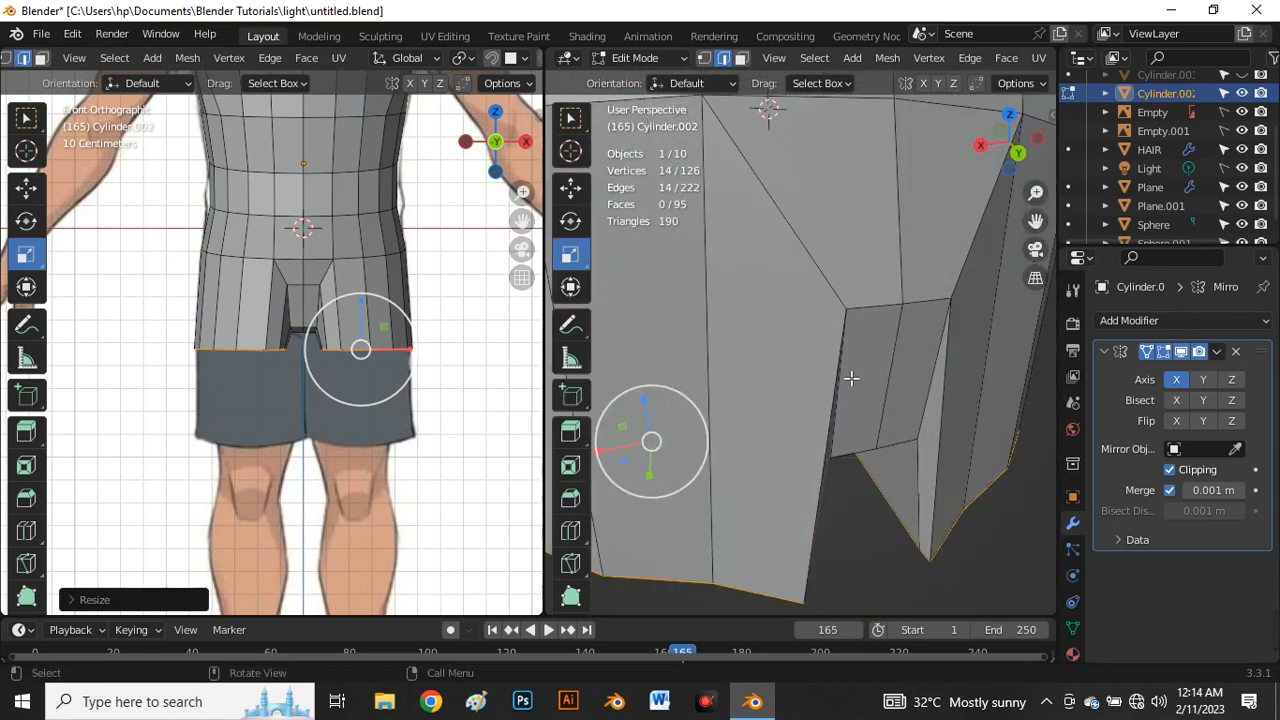
scroll(843, 372, "down", 4)
middle_click_drag(811, 403, 780, 292)
right_click(632, 119)
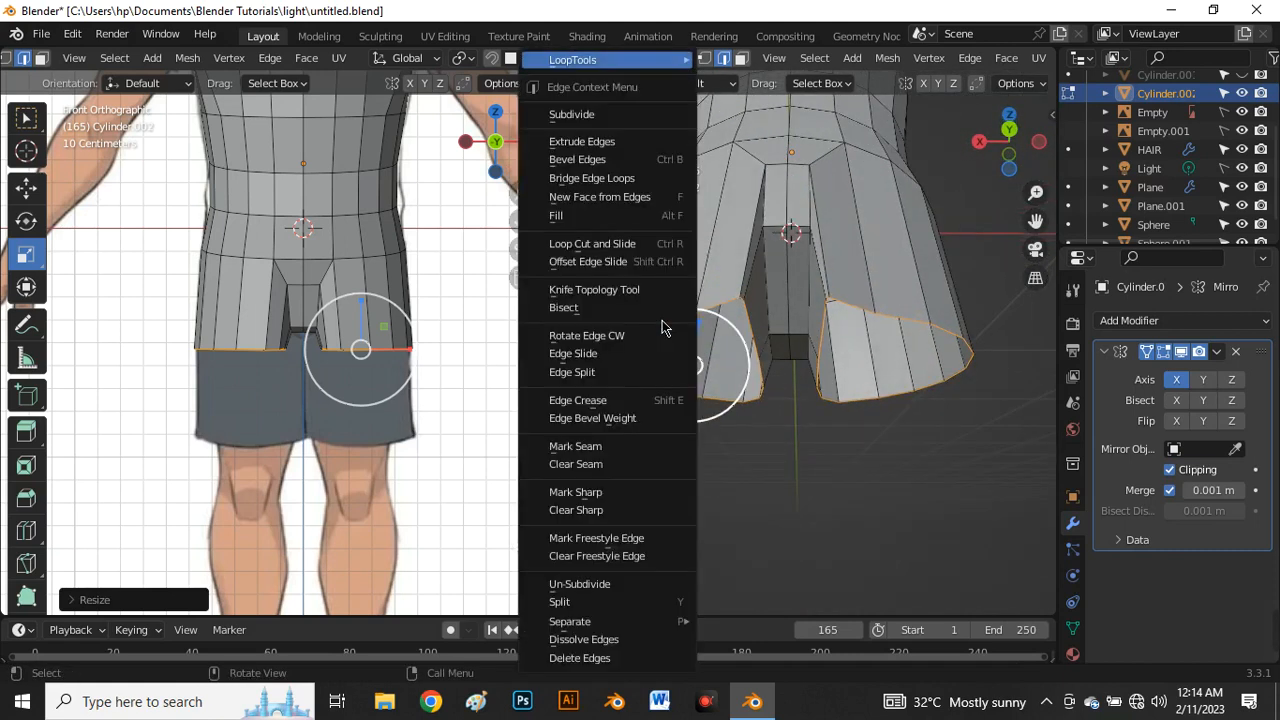
mouse_move(631, 60)
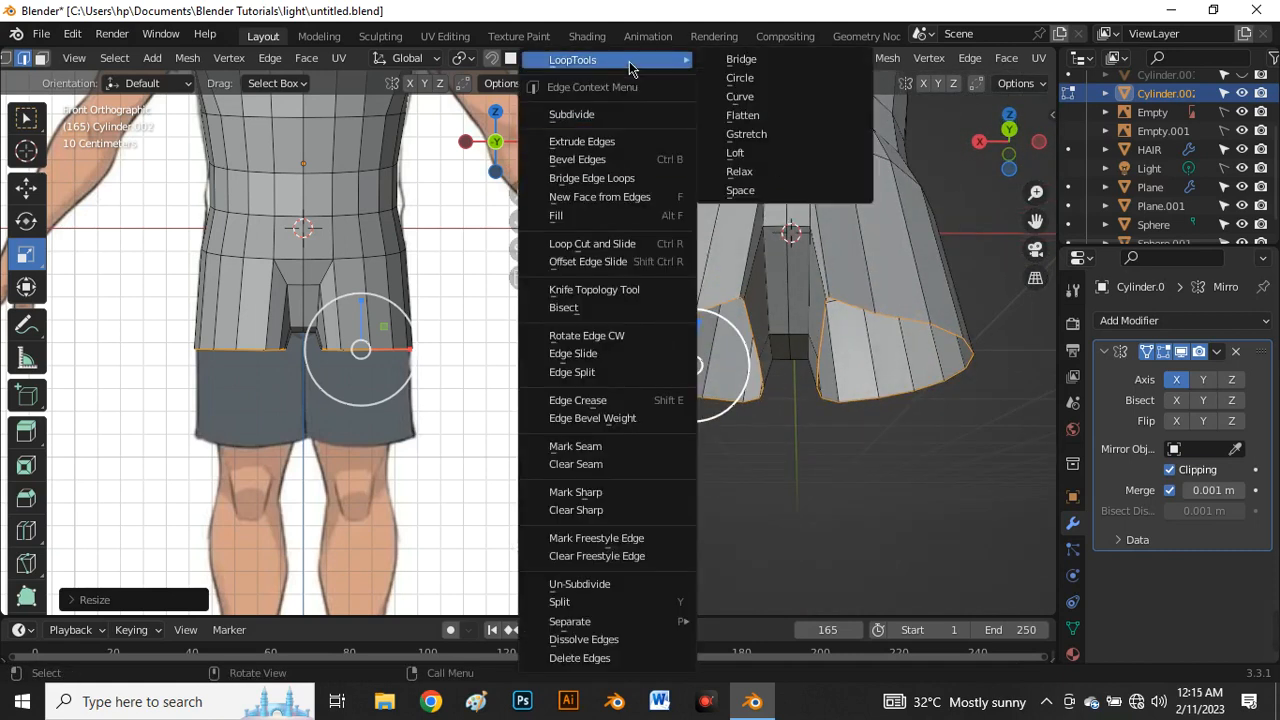
left_click(740, 80)
scroll(428, 352, "up", 2)
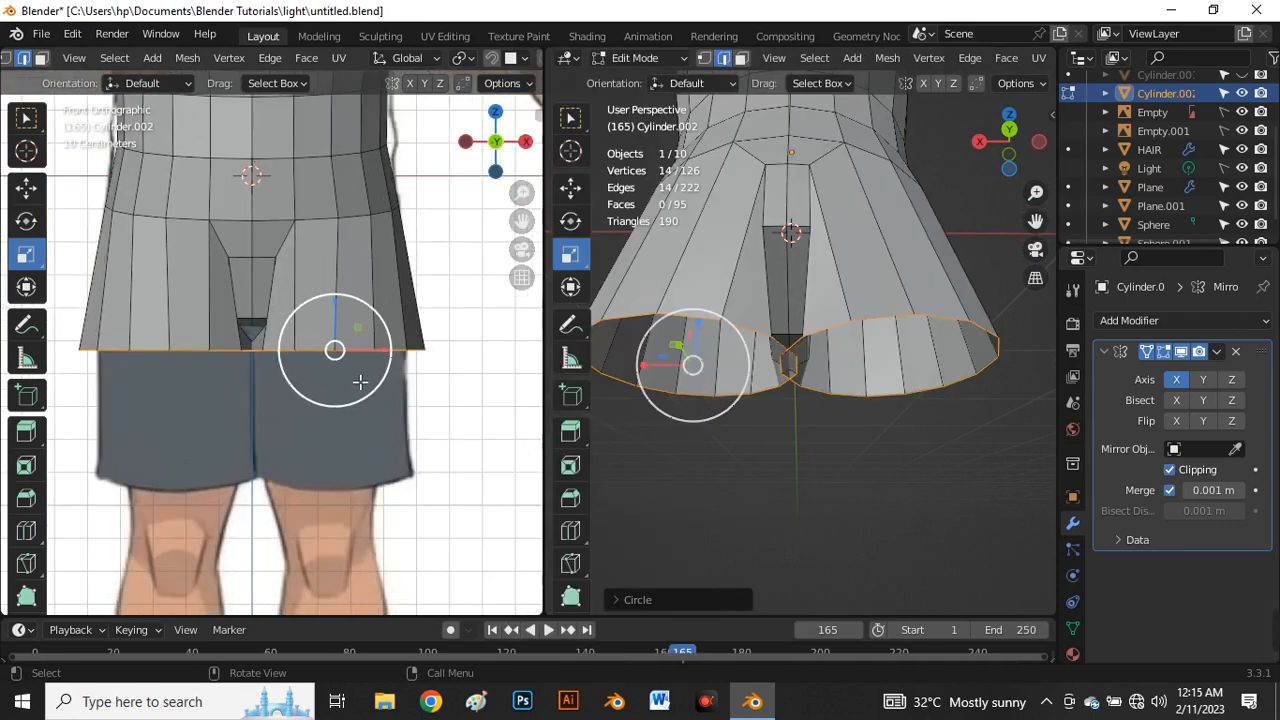
key("ctrl+z")
Step: Move the lower leg loop outward along X, away from the mirror centre, and round it with LoopTools Circle
left_click(26, 187)
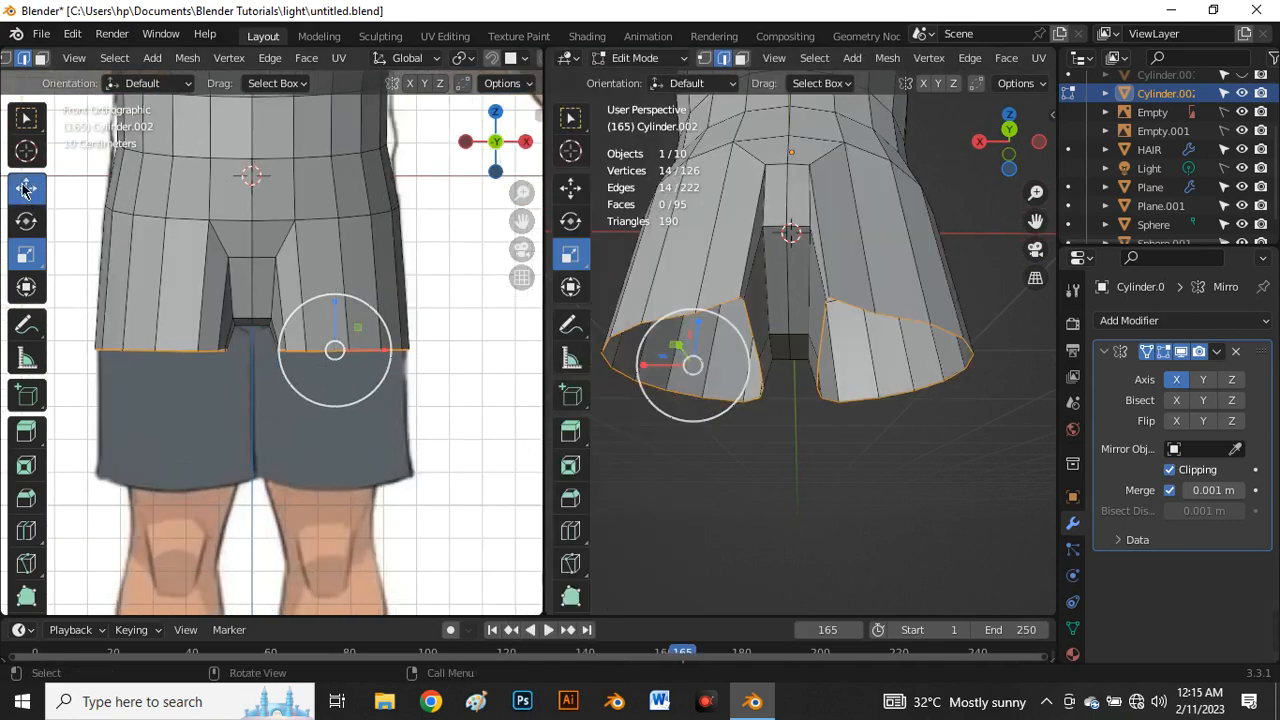
left_click_drag(335, 350, 406, 352)
right_click(430, 295)
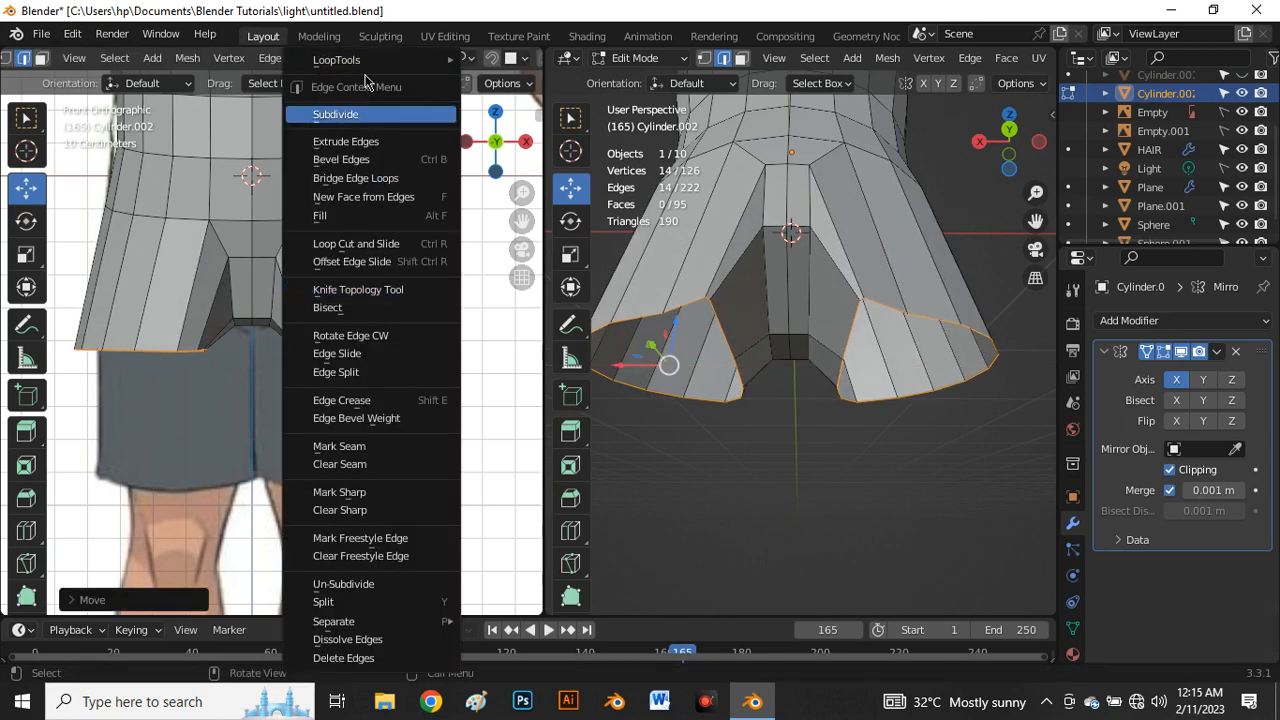
mouse_move(374, 62)
left_click(510, 79)
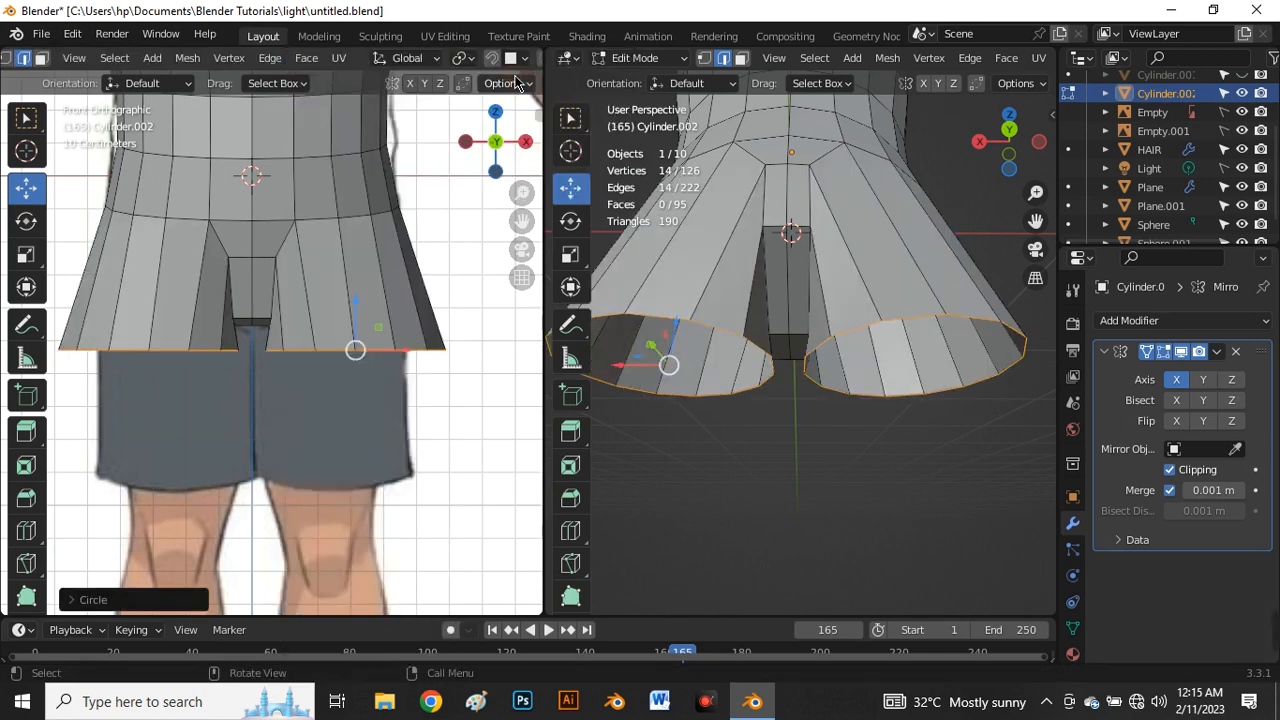
Step: Move individual vertices at the top of the back crotch strip to even out the seat's shape
mouse_move(353, 380)
middle_mouse_down()
mouse_move(356, 299)
mouse_move(329, 385)
middle_mouse_up()
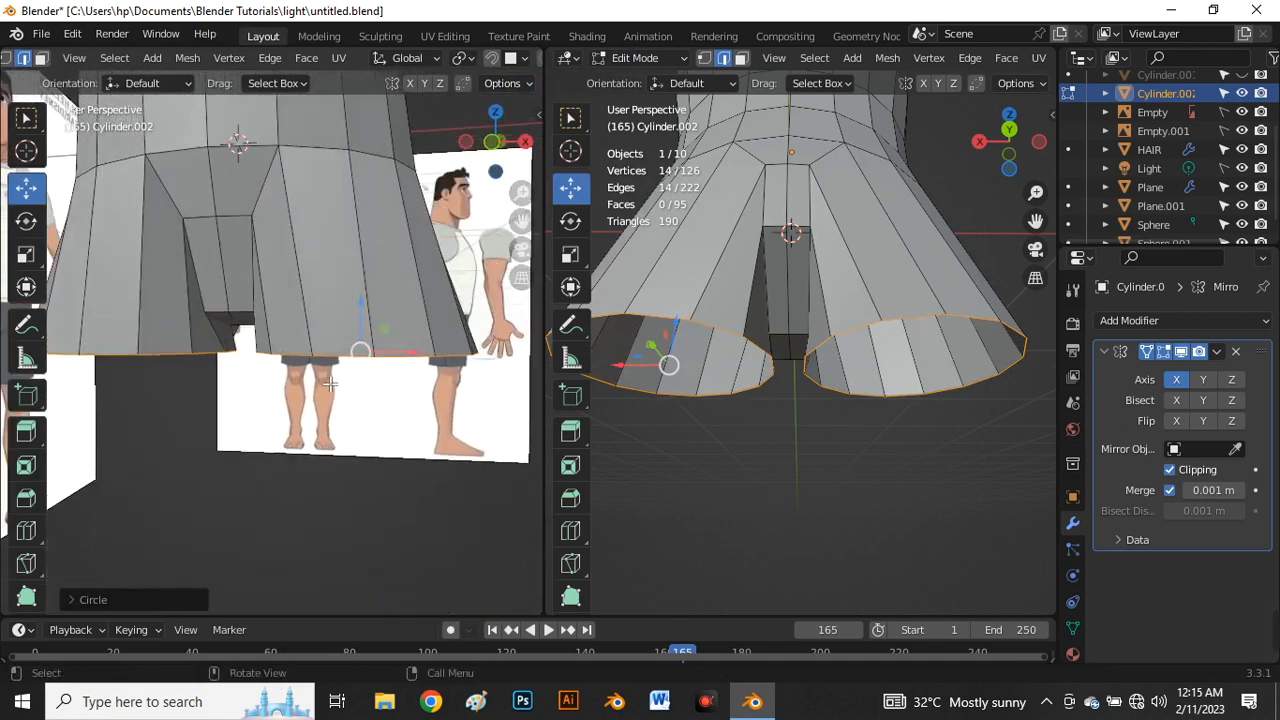
middle_click_drag(815, 314, 772, 362)
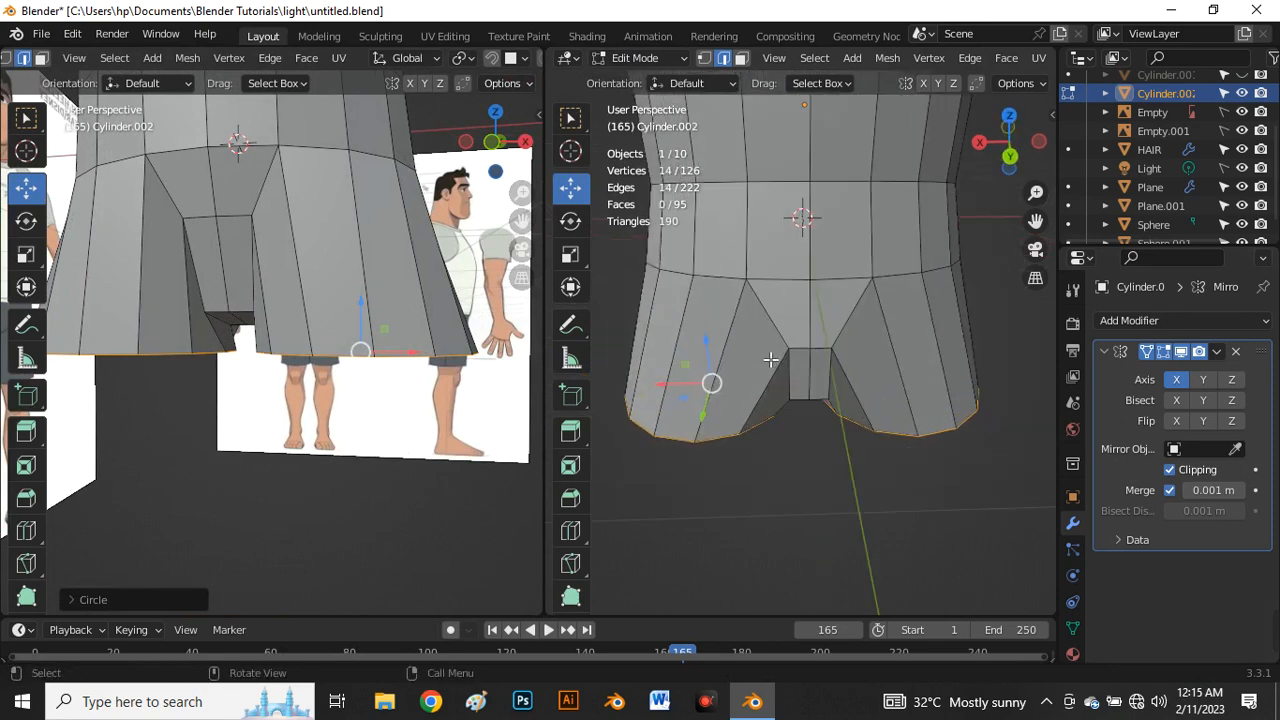
key("1")
left_click(756, 297)
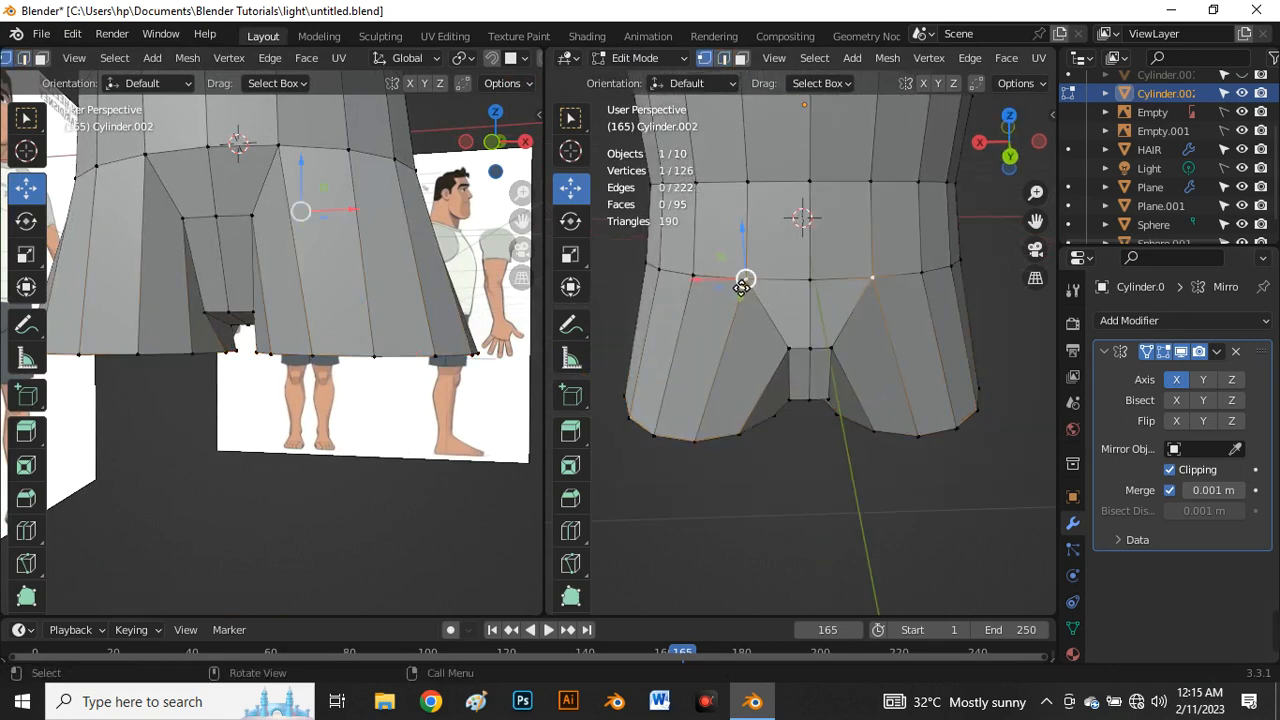
left_click_drag(741, 288, 751, 316)
left_click_drag(765, 362, 731, 366)
Step: Reposition the lower back crotch vertices to smooth the transition into the inner leg
middle_click_drag(731, 366, 792, 265)
key("g")
left_click(789, 453)
left_click(781, 243)
left_click_drag(763, 244, 753, 246)
middle_click_drag(768, 331, 871, 342)
scroll(796, 404, "down", 5)
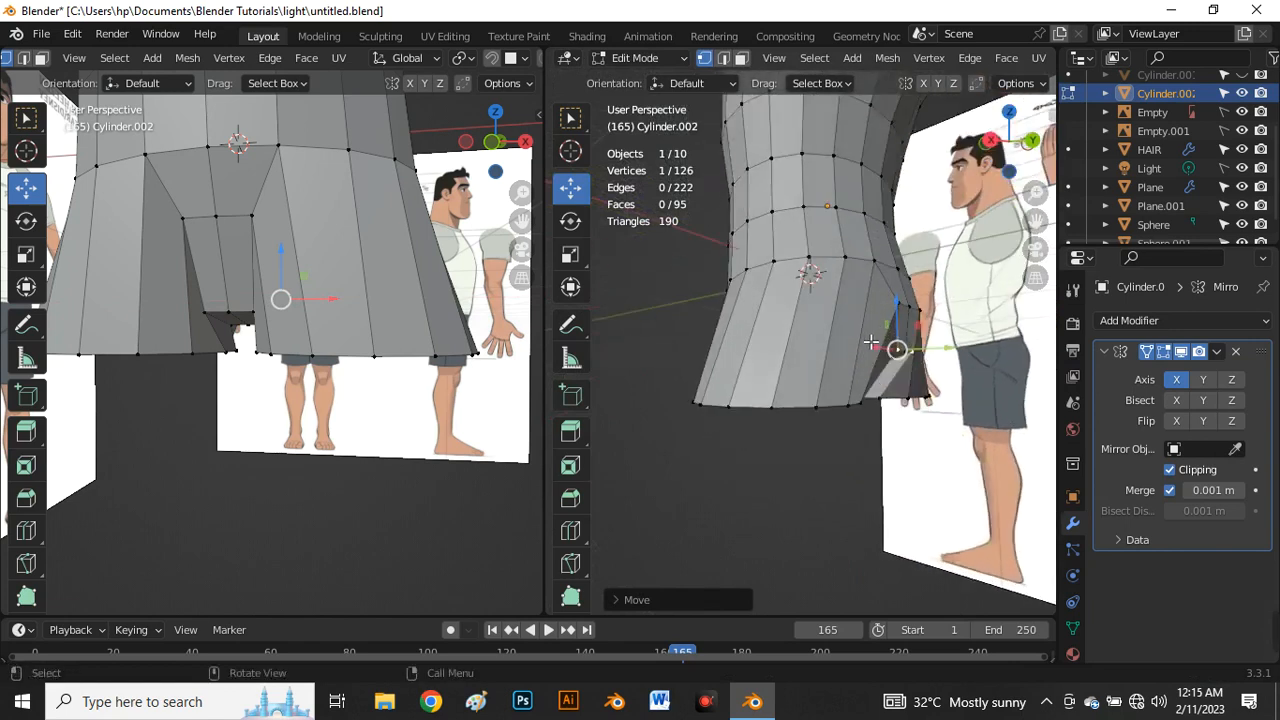
Step: In the right side view, scale the lower leg loop to about 0.85 and shift it along Y to fit inside the reference shorts
key("grave")
left_click(1005, 352)
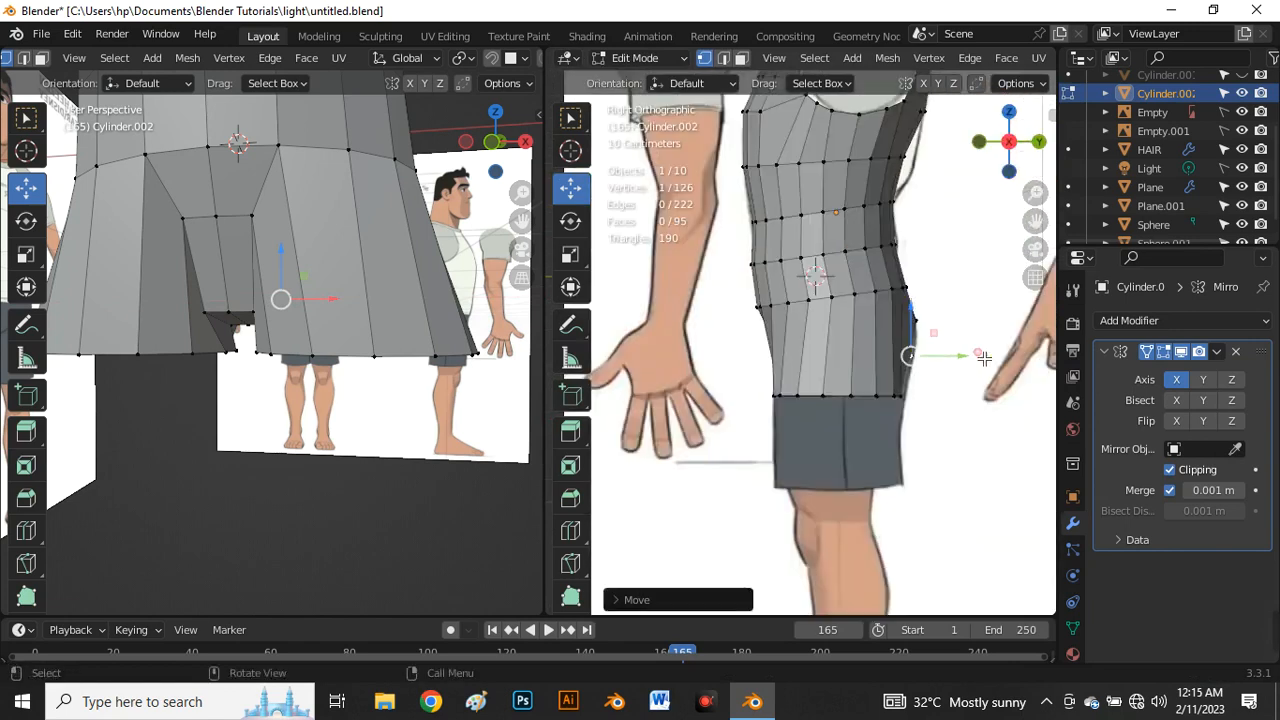
scroll(870, 375, "down", 3)
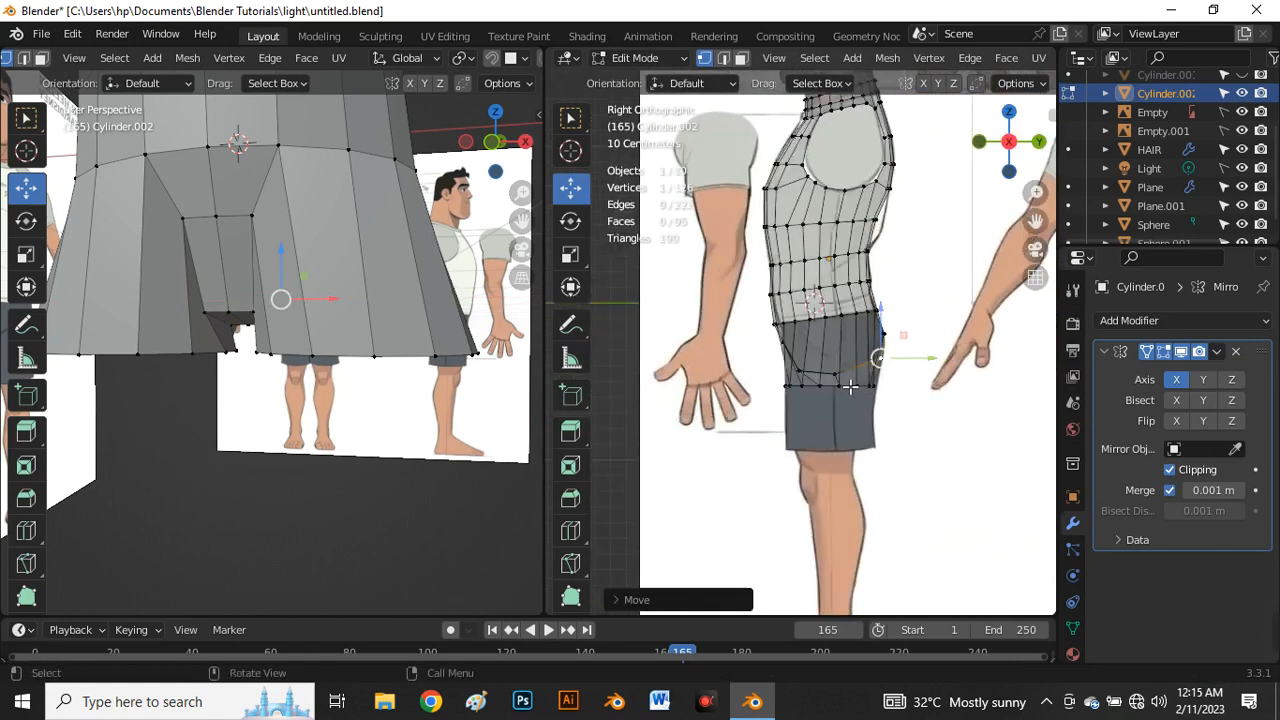
scroll(850, 390, "up", 3)
left_click(860, 397, "alt")
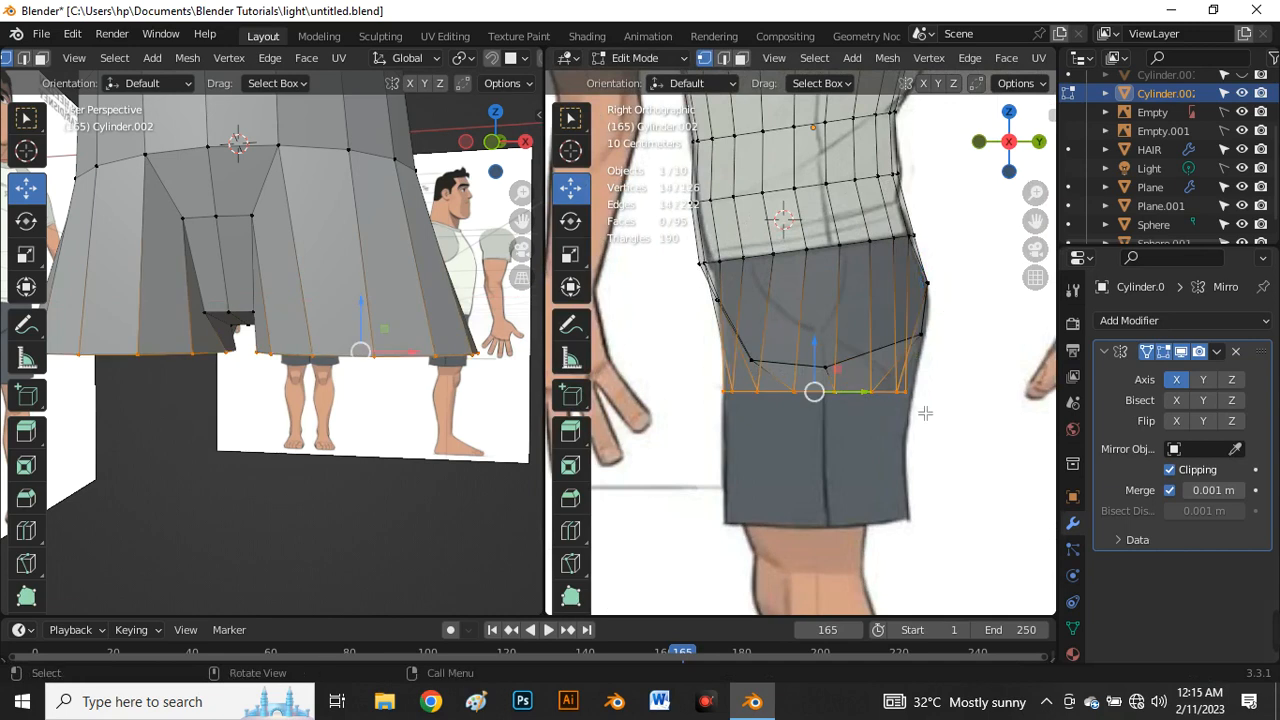
key("s")
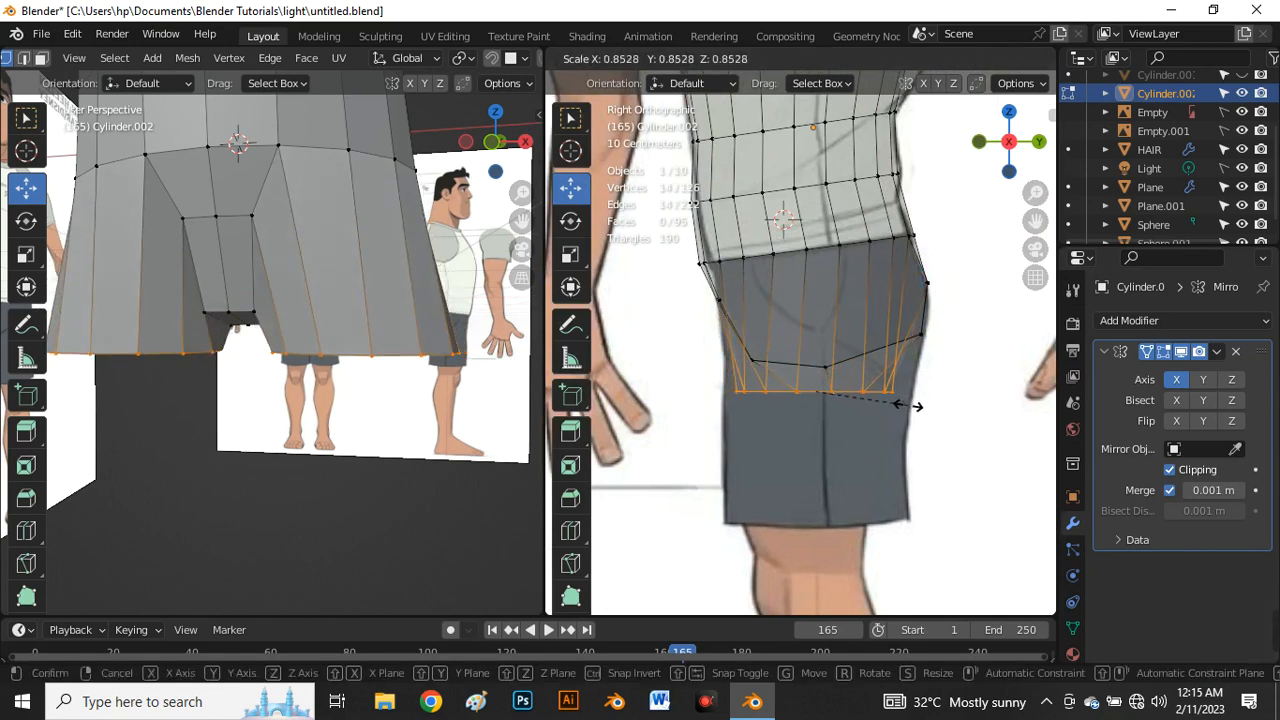
left_click(914, 411)
key("g")
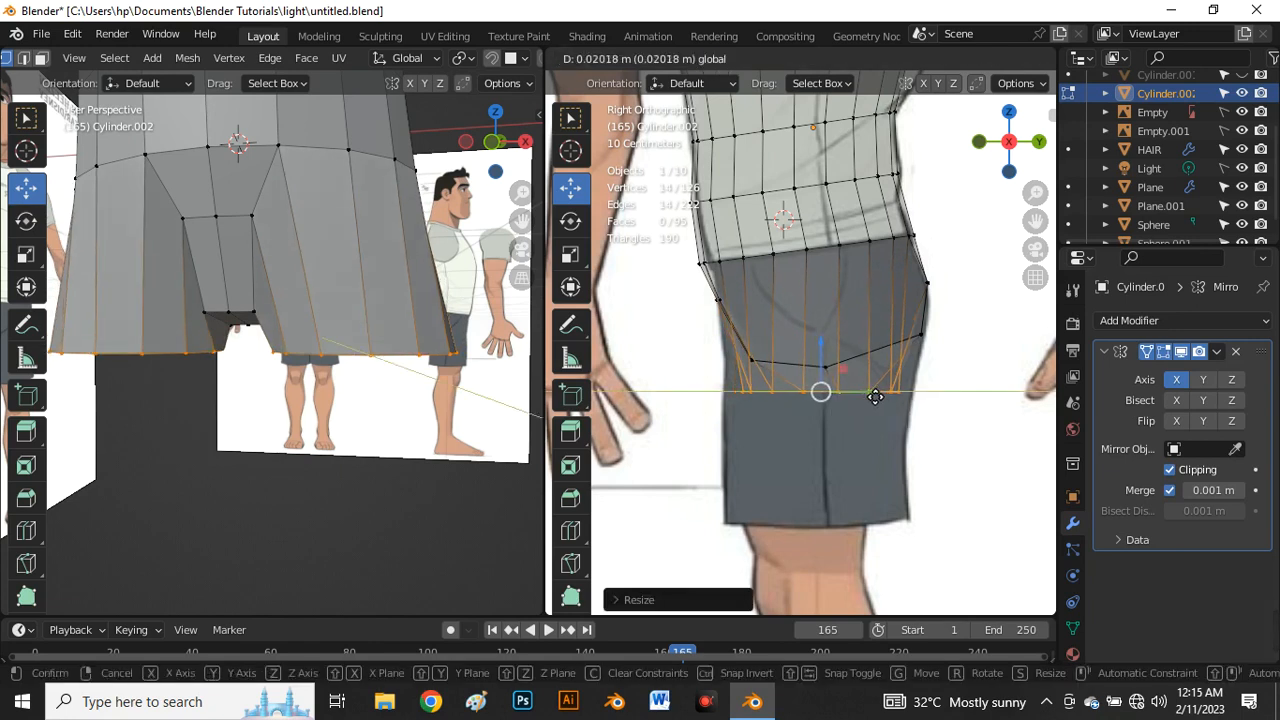
left_click(871, 396)
key("alt+z")
scroll(868, 385, "down", 3)
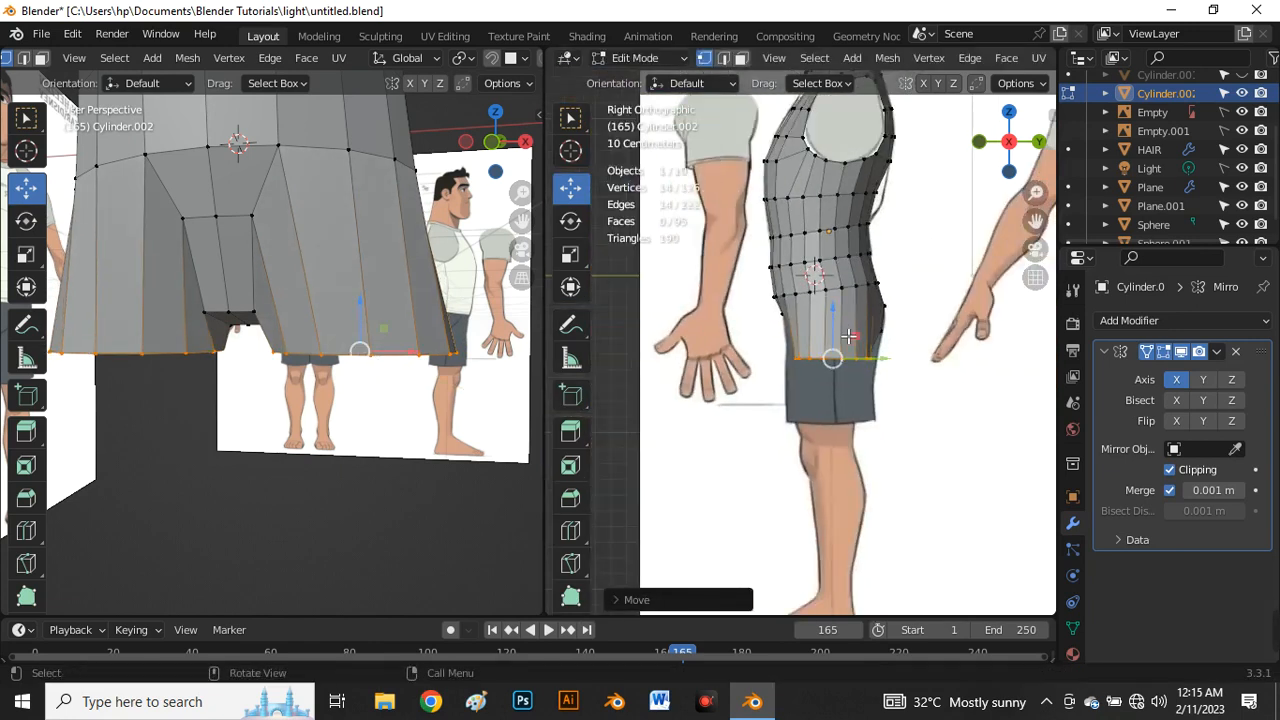
Step: In the front view, move the lower leg loop inward along X toward the outline of the reference shorts
key("grave")
left_click(950, 332)
key("alt+a")
key("grave")
left_click(306, 281)
scroll(305, 354, "down", 2)
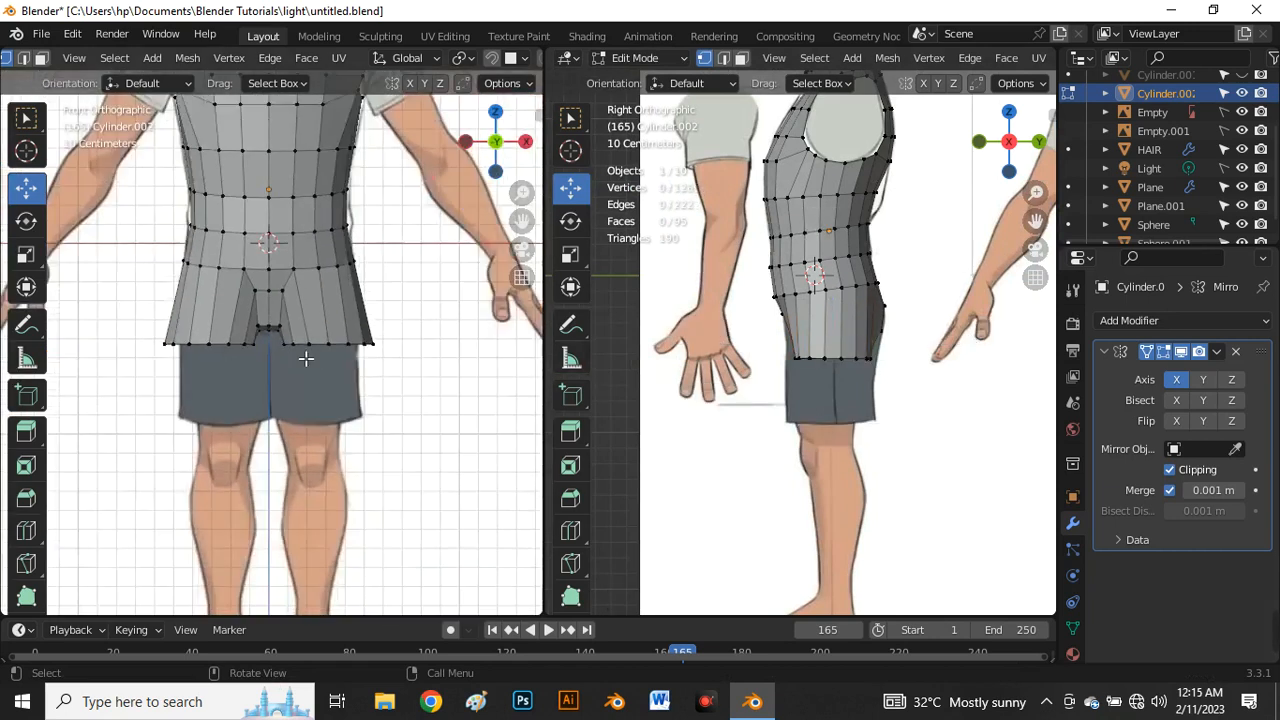
scroll(264, 346, "up", 2)
scroll(264, 346, "up", 1)
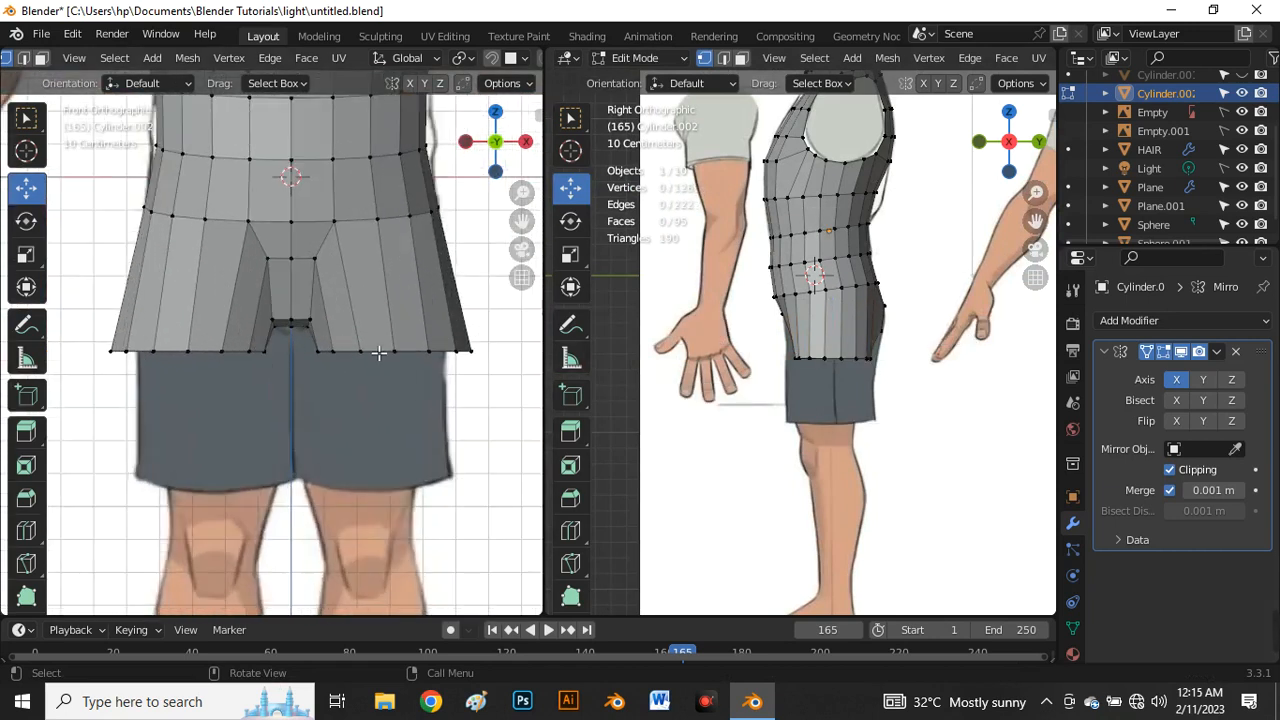
left_click(382, 351, "alt")
key("alt+z")
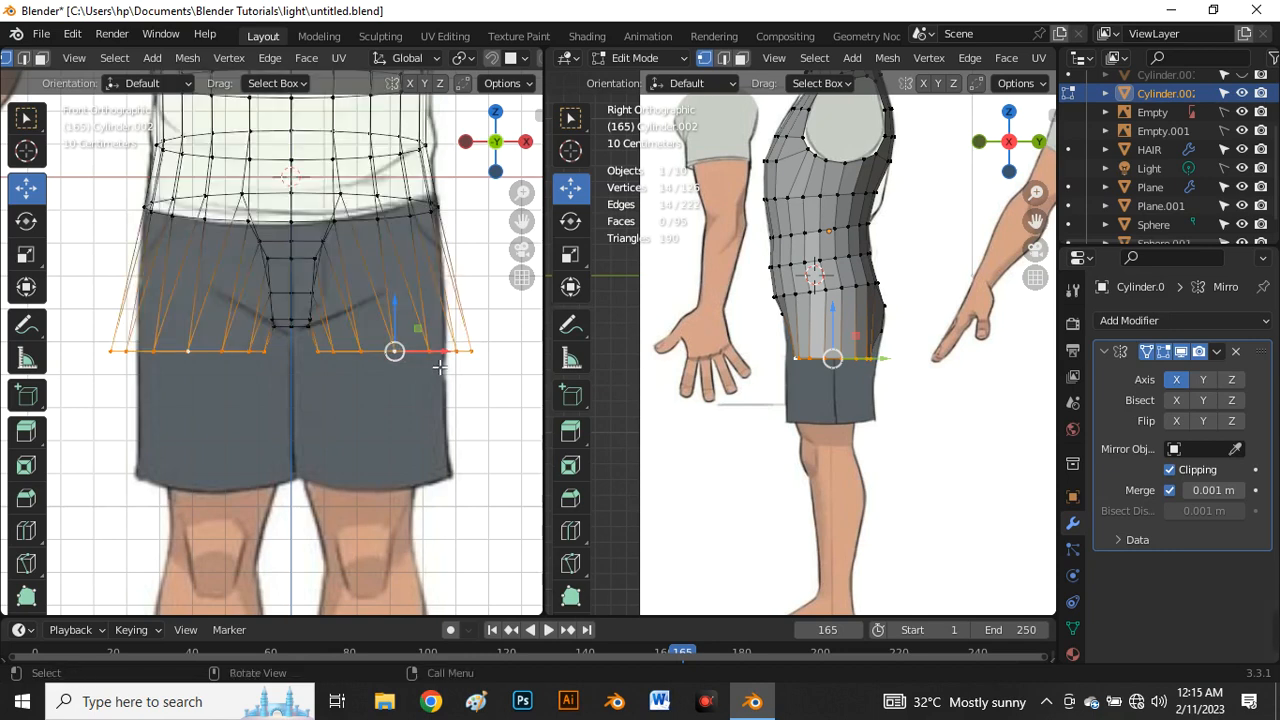
left_click_drag(457, 354, 443, 362)
Step: Scale the lower leg loop narrower along X and shift it further toward the mirror centre
key("s")
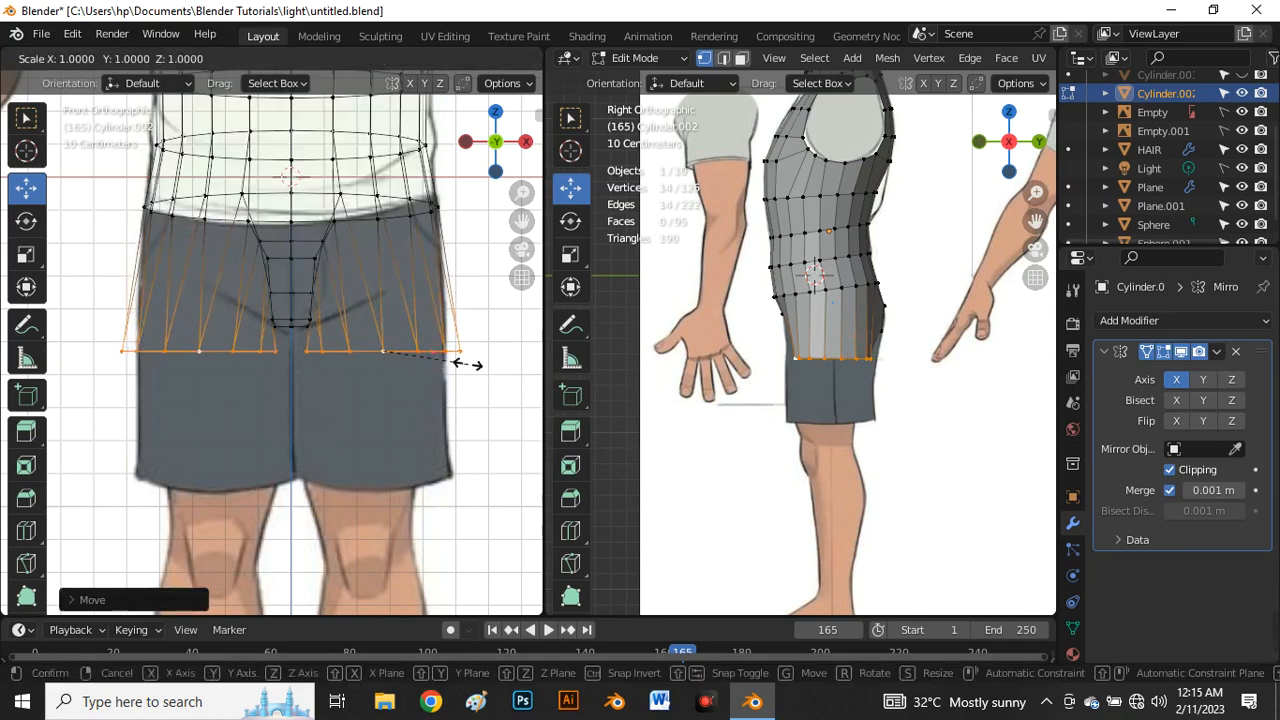
key("x")
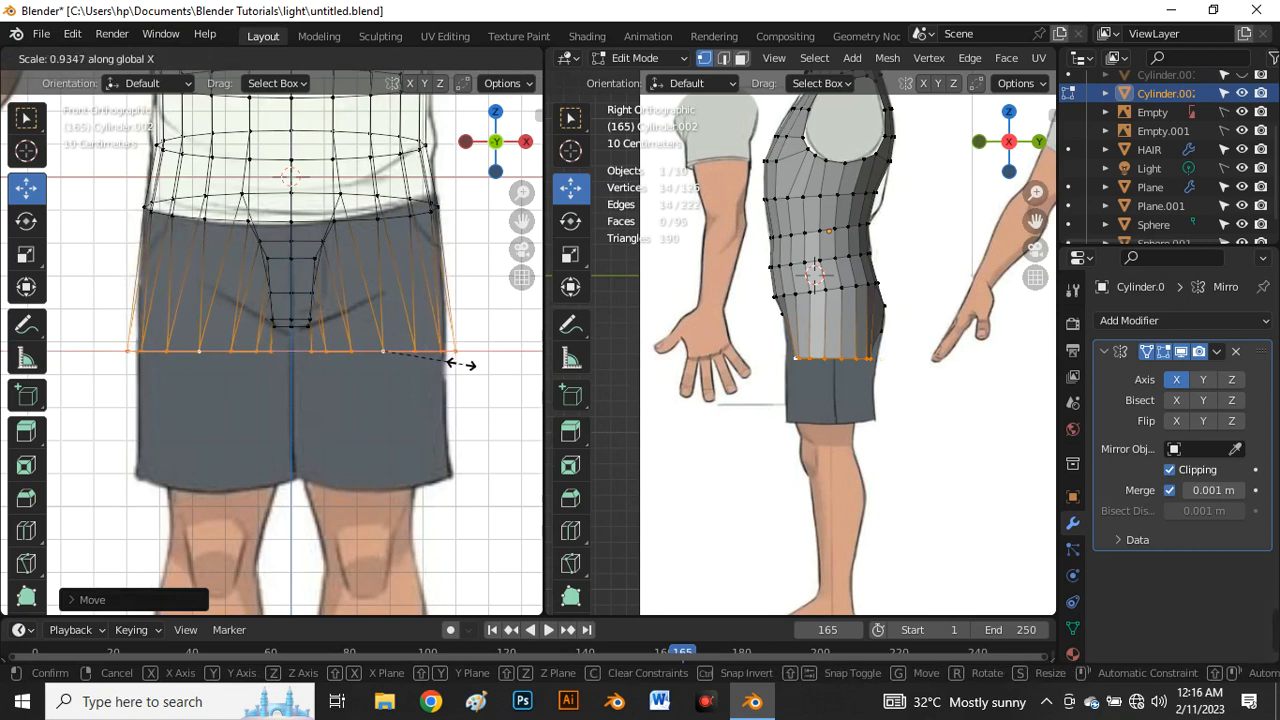
left_click(456, 362)
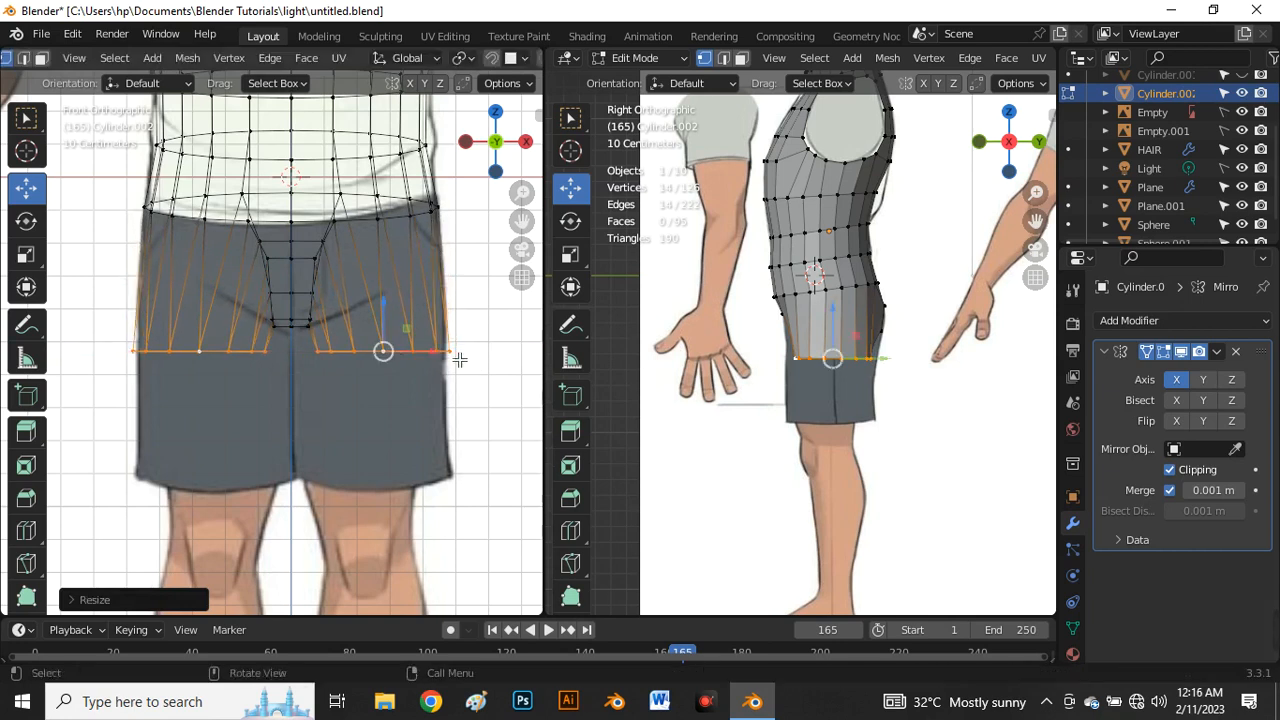
left_click_drag(445, 355, 422, 359)
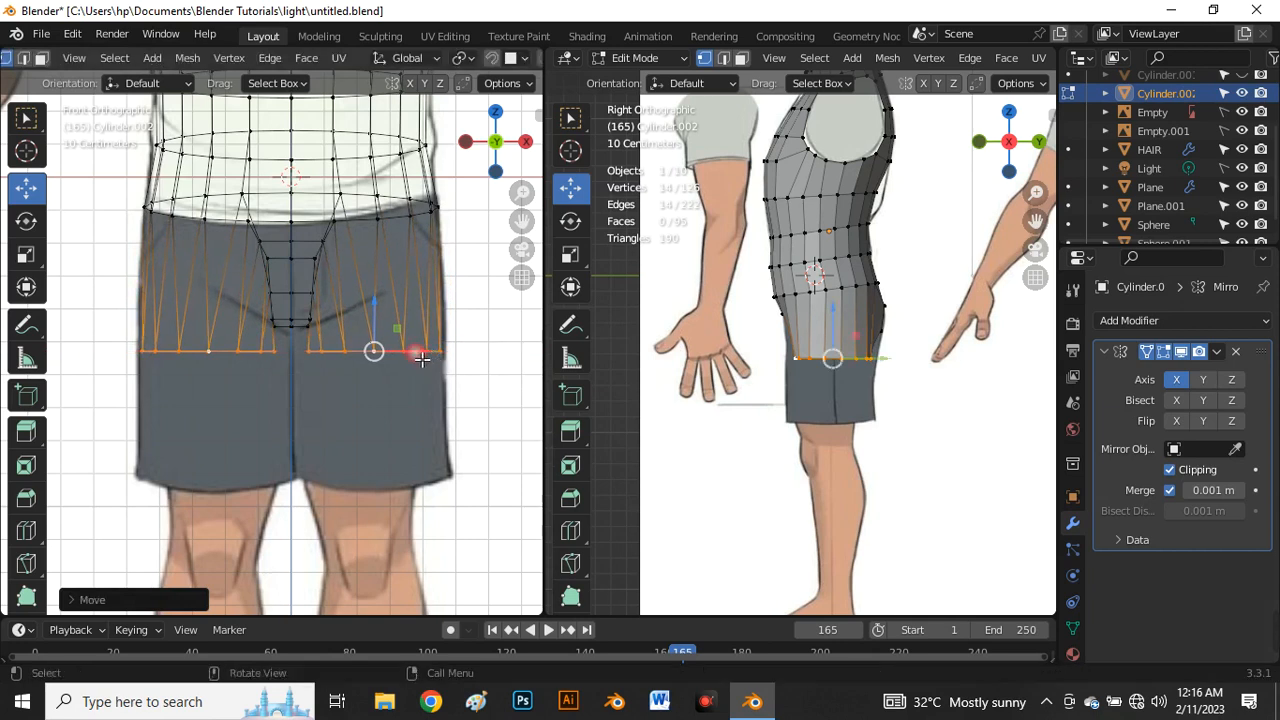
Step: Move the side vertices of the crotch strip inward along X to narrow it between the legs
key("b")
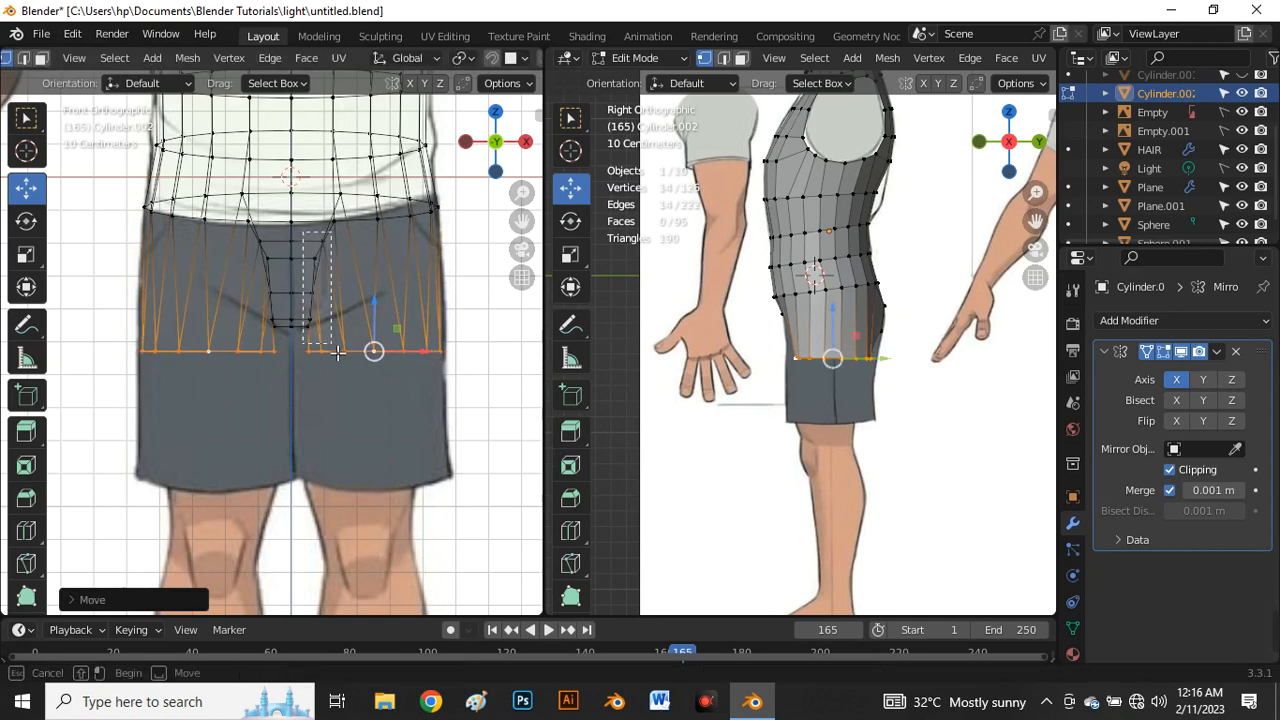
left_click_drag(346, 363, 399, 351)
scroll(393, 333, "up", 1)
left_click(372, 434)
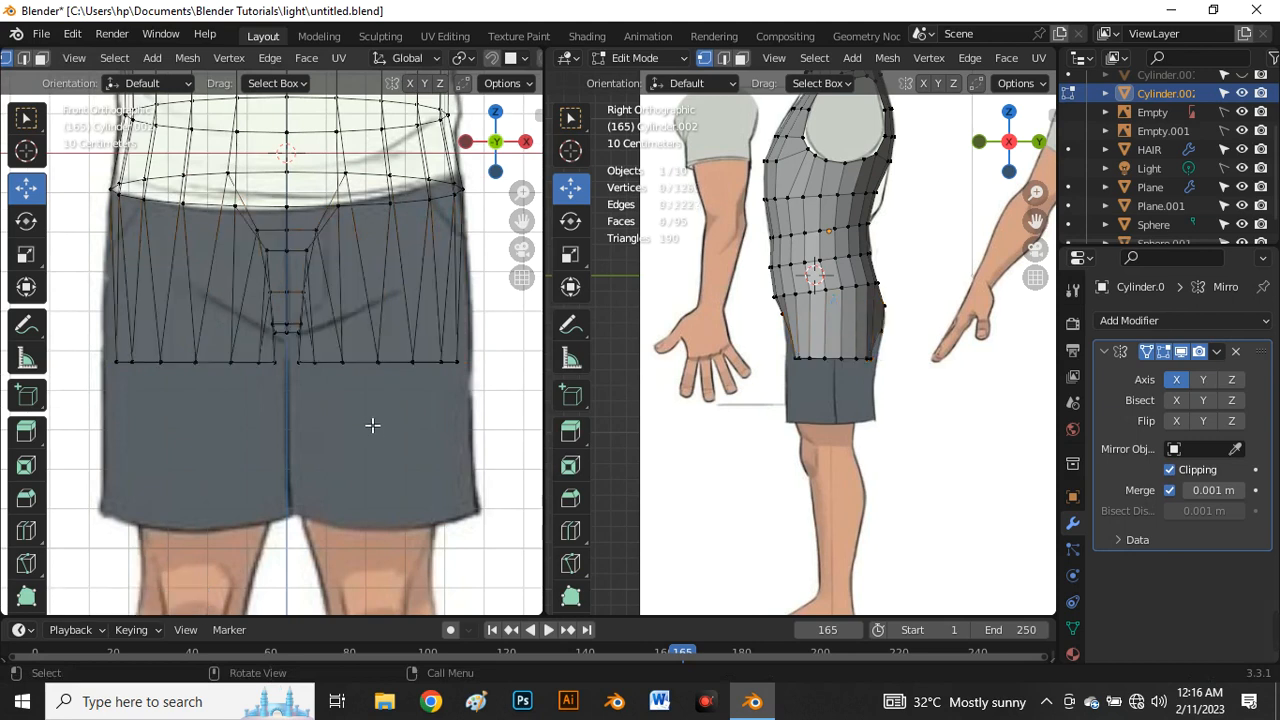
key("alt+z")
Step: Move the whole lower leg loop slightly outward along X to align it with the outer edge of the reference shorts
scroll(372, 400, "down", 2)
scroll(369, 386, "up", 2)
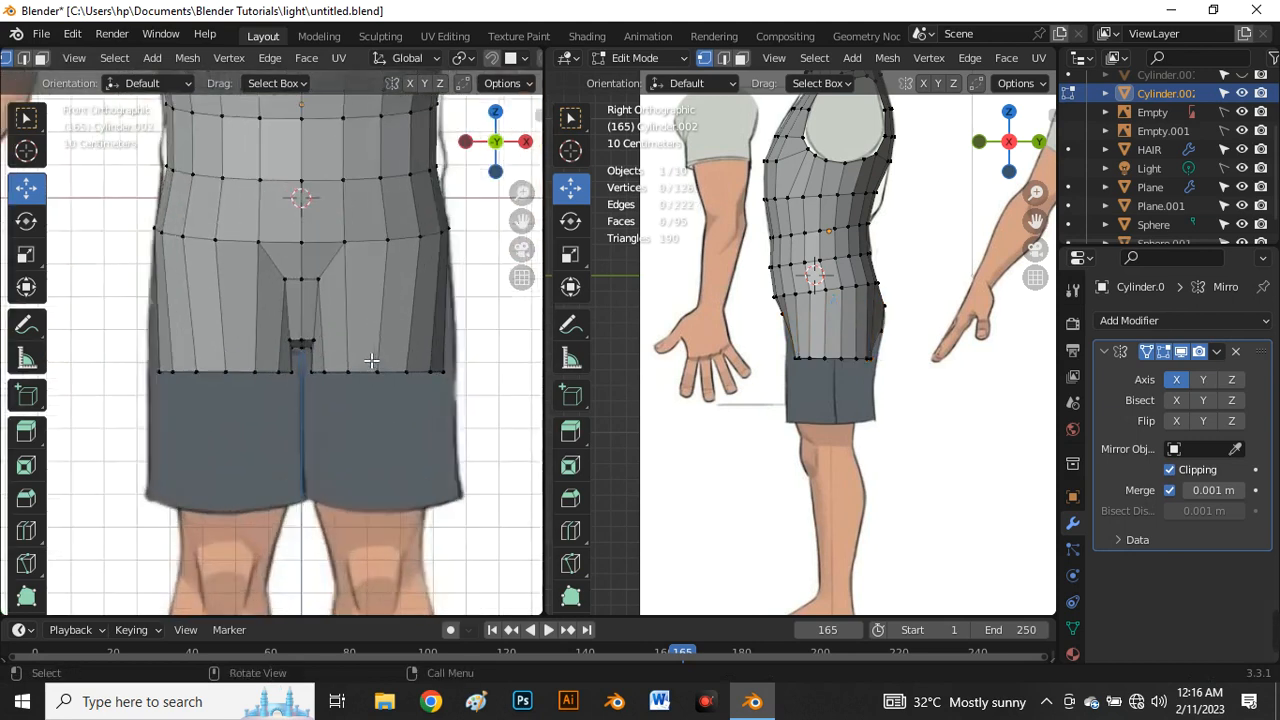
left_click(366, 376, "alt")
key("g")
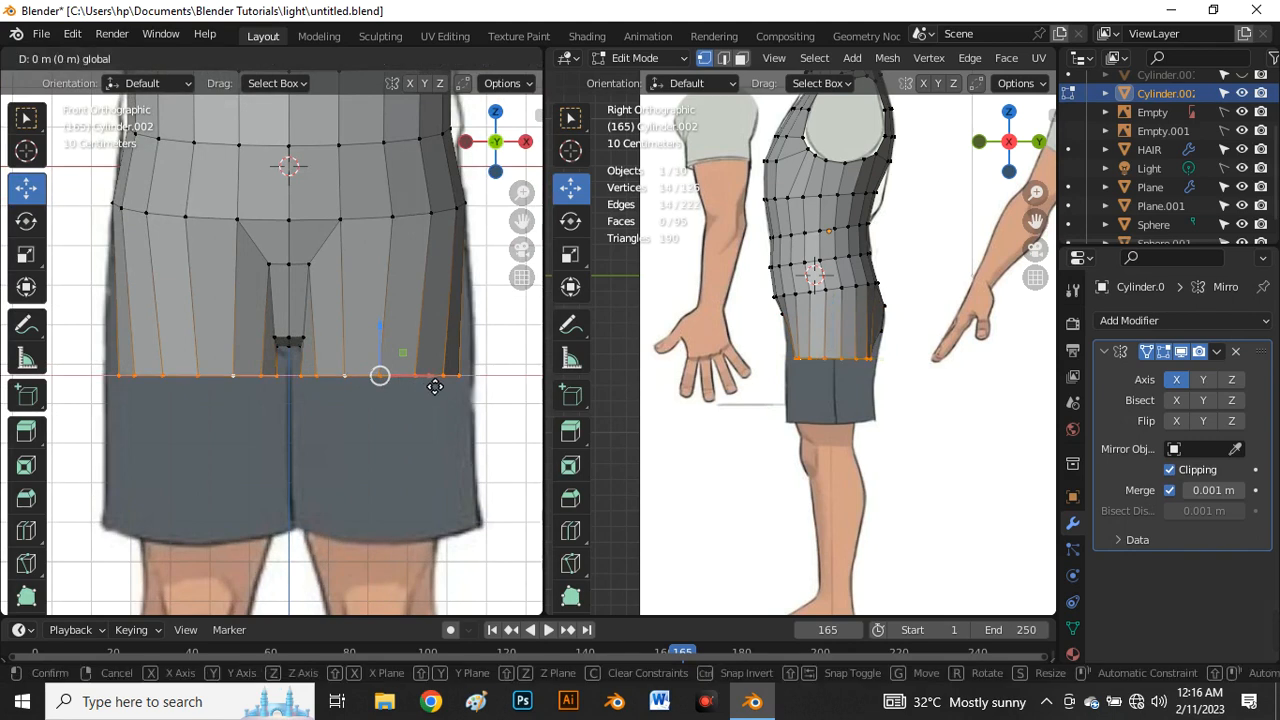
left_click_drag(436, 386, 436, 387)
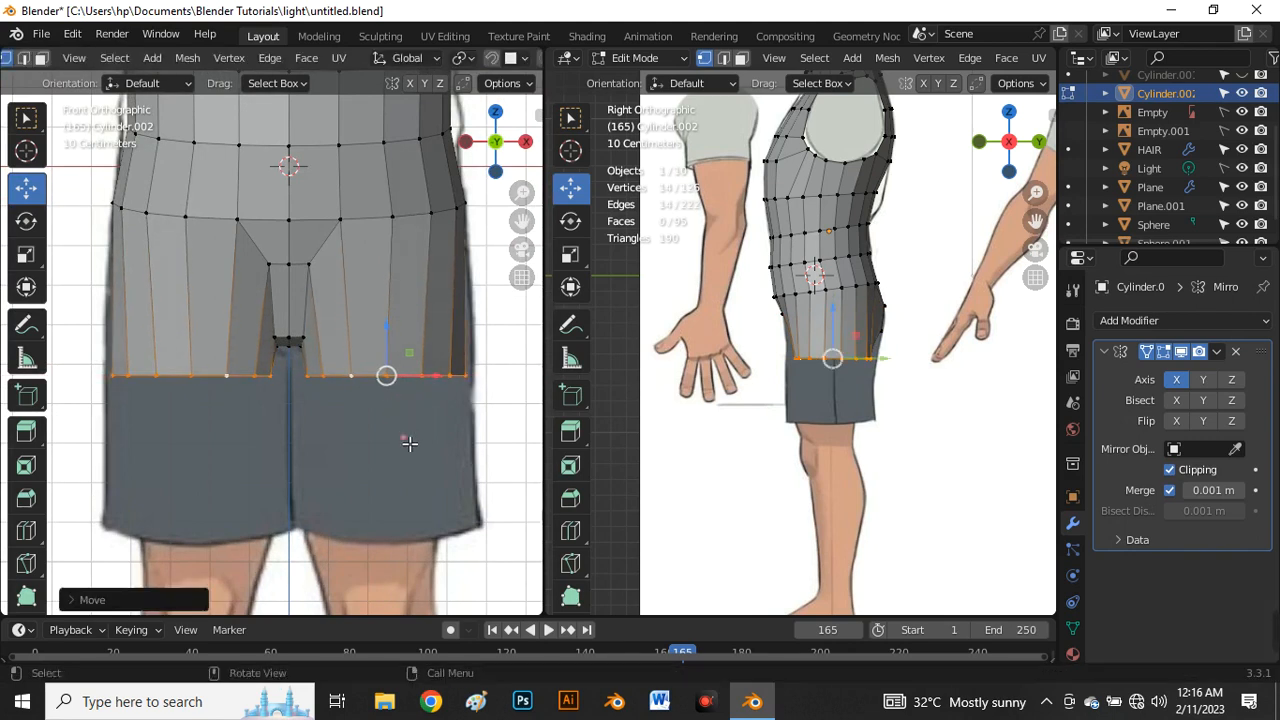
left_click(410, 445)
Step: Move the front crotch strip's upper side vertex outward along X, and pull its upper row slightly forward in the side view
scroll(293, 275, "up", 4)
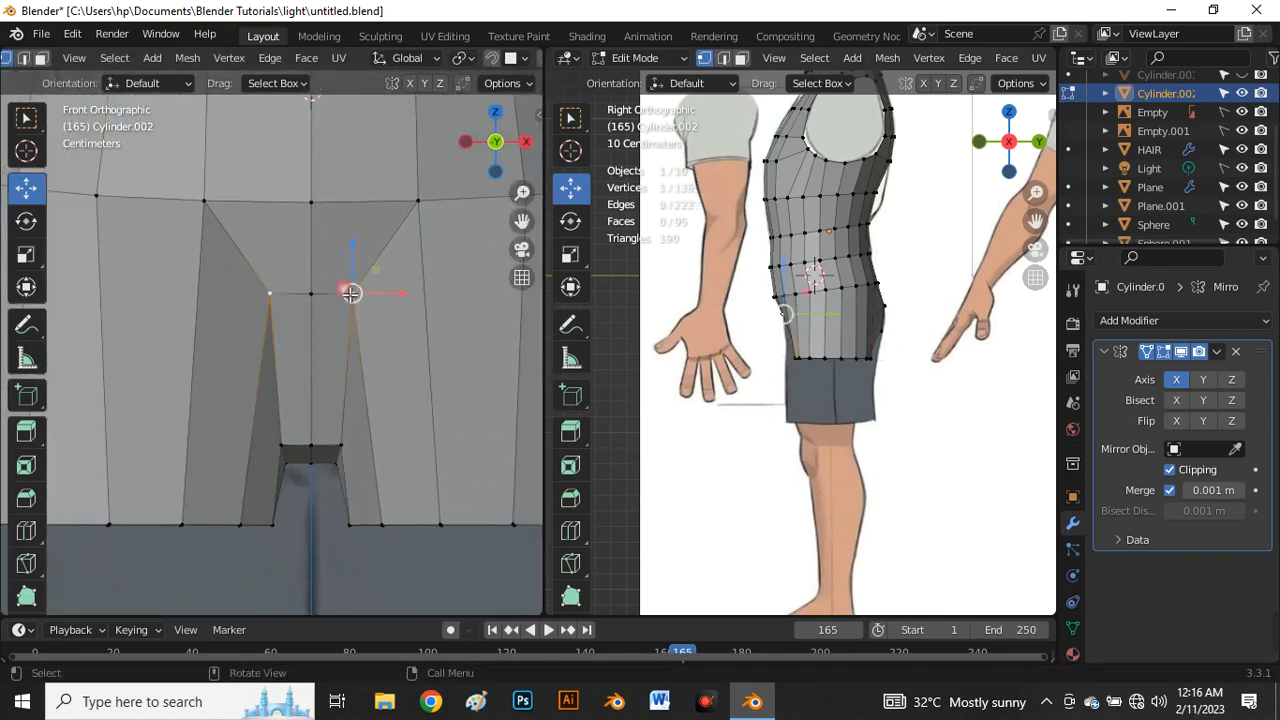
left_click_drag(397, 308, 412, 314)
scroll(757, 318, "up", 2)
scroll(752, 321, "up", 5)
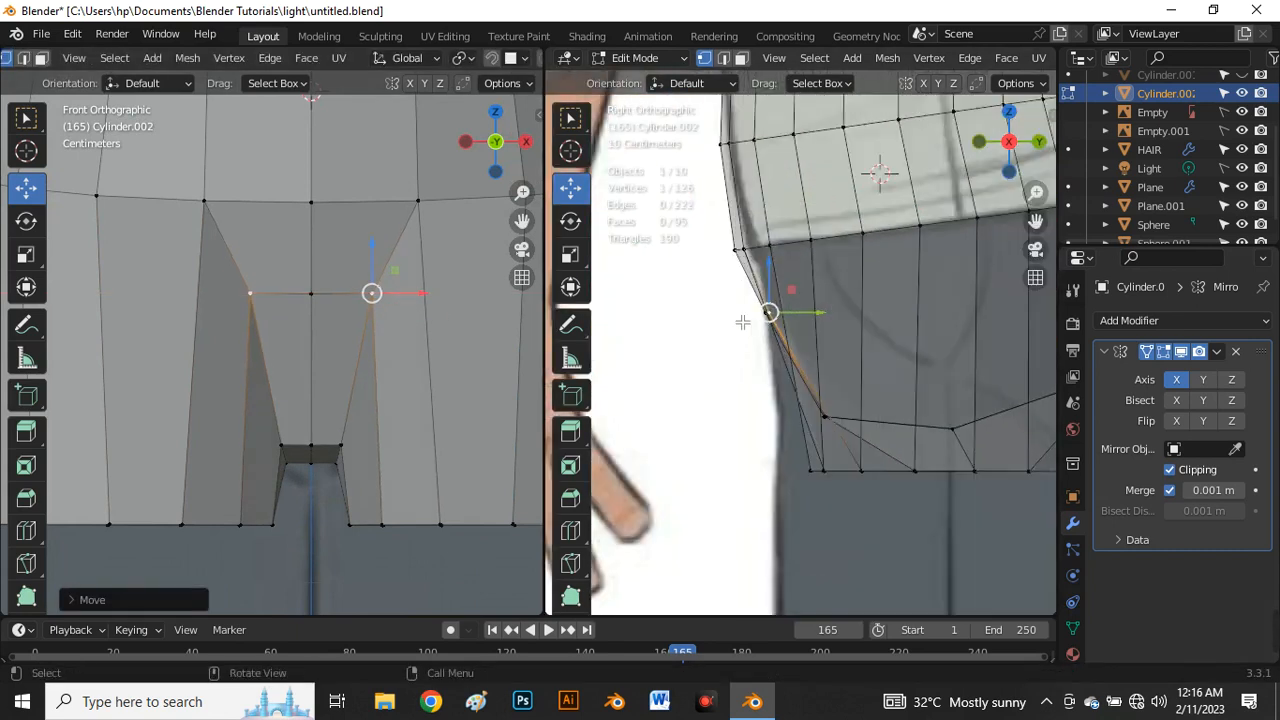
left_click_drag(711, 293, 796, 367)
left_click_drag(775, 314, 765, 311)
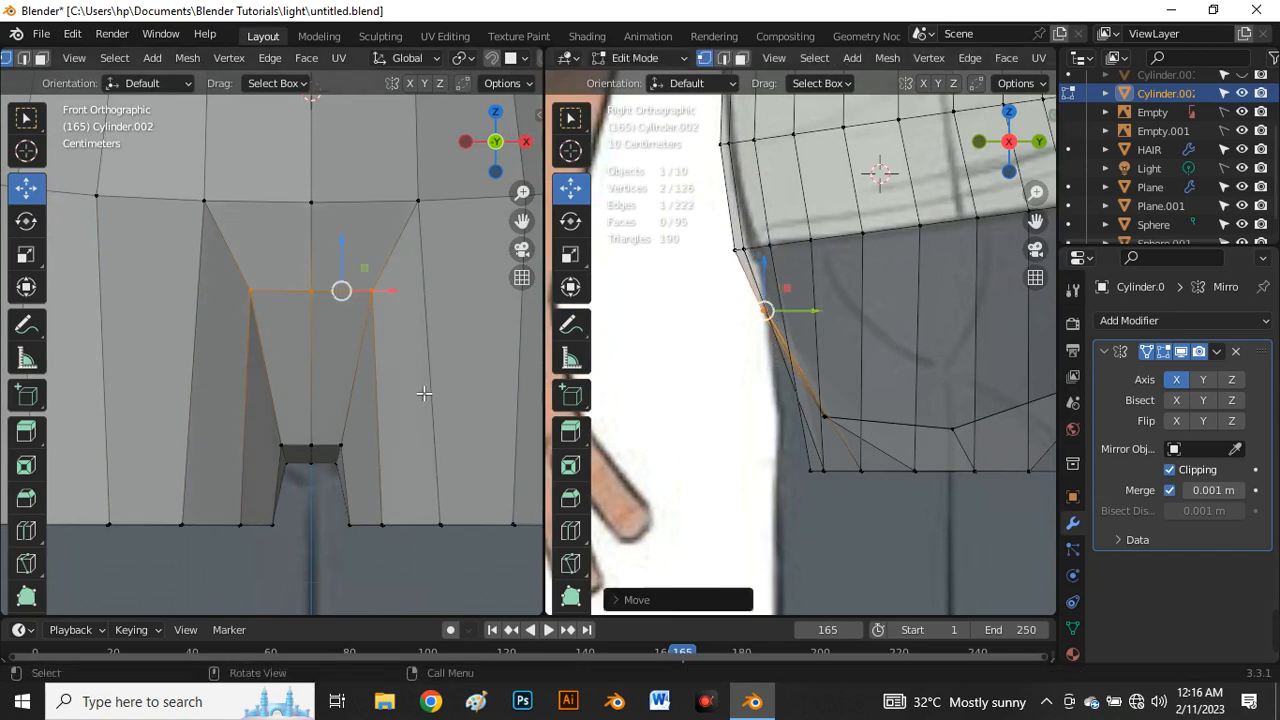
Step: Move the lower front row of crotch vertices forward and up in the side view
scroll(343, 375, "down", 4)
scroll(797, 426, "up", 4)
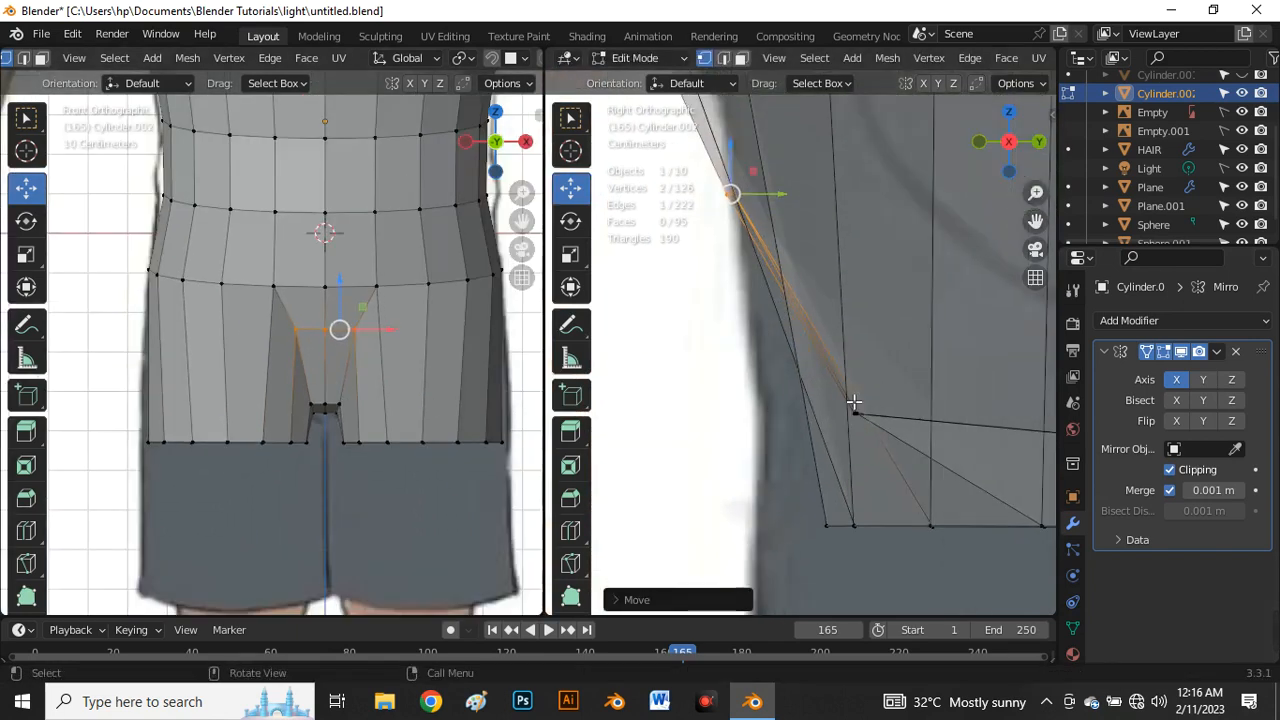
left_click_drag(874, 388, 828, 370)
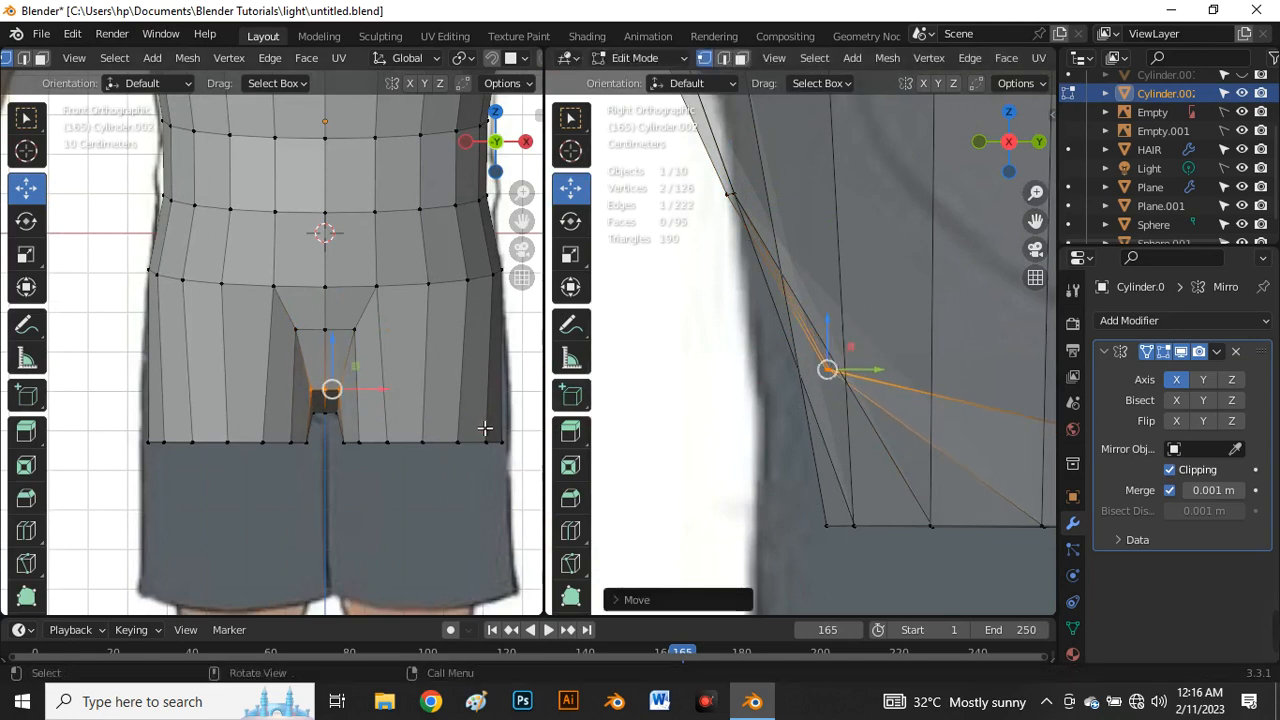
Step: Widen the front crotch strip by moving its lower and upper side vertices outward along X
scroll(330, 405, "up", 4)
left_click_drag(332, 408, 370, 416)
left_click(361, 282)
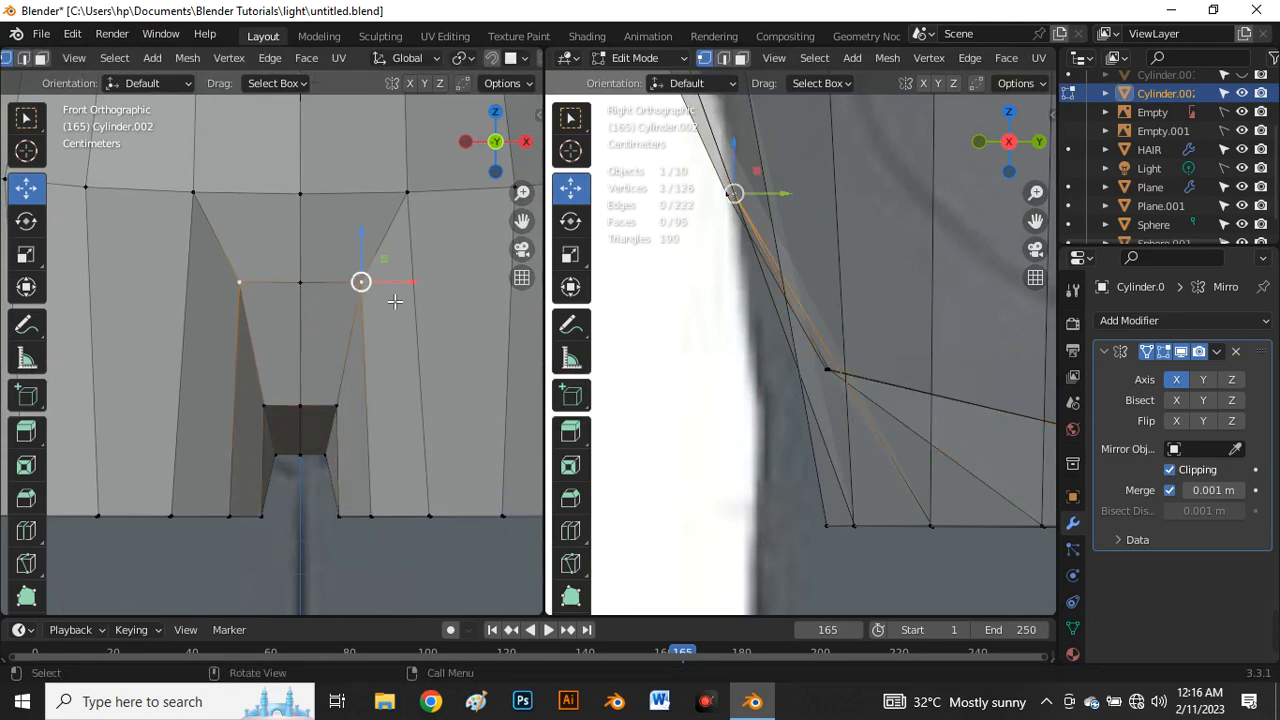
left_click_drag(404, 290, 421, 296)
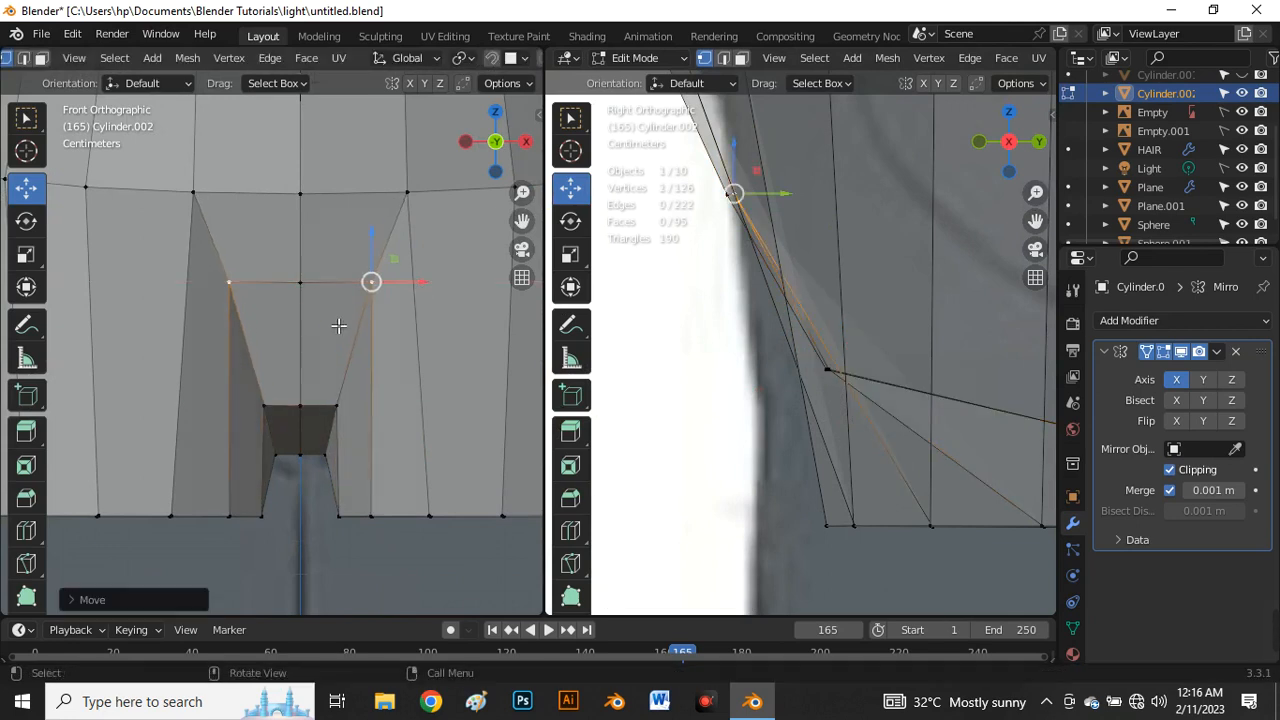
Step: Check the shape of the crotch strip and leg openings against the front and side reference images
left_click(330, 303)
scroll(315, 304, "down", 7)
scroll(797, 327, "down", 11)
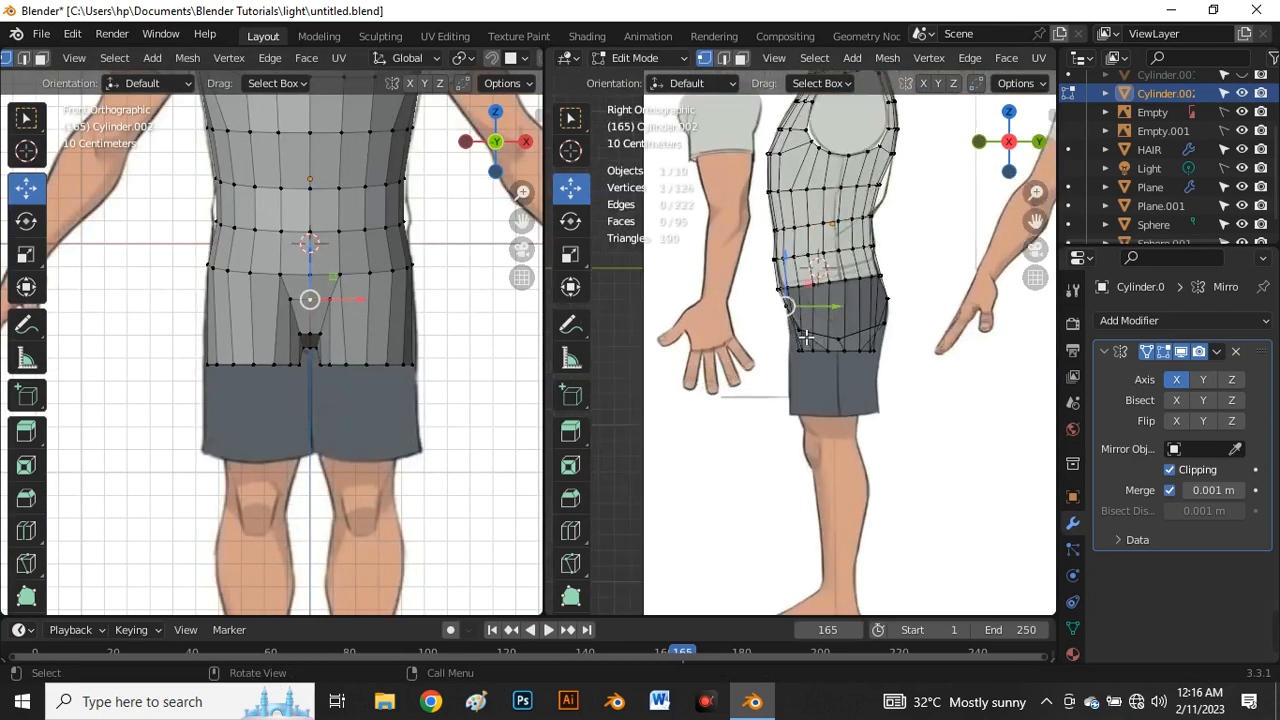
scroll(838, 341, "up", 4)
scroll(370, 328, "up", 3)
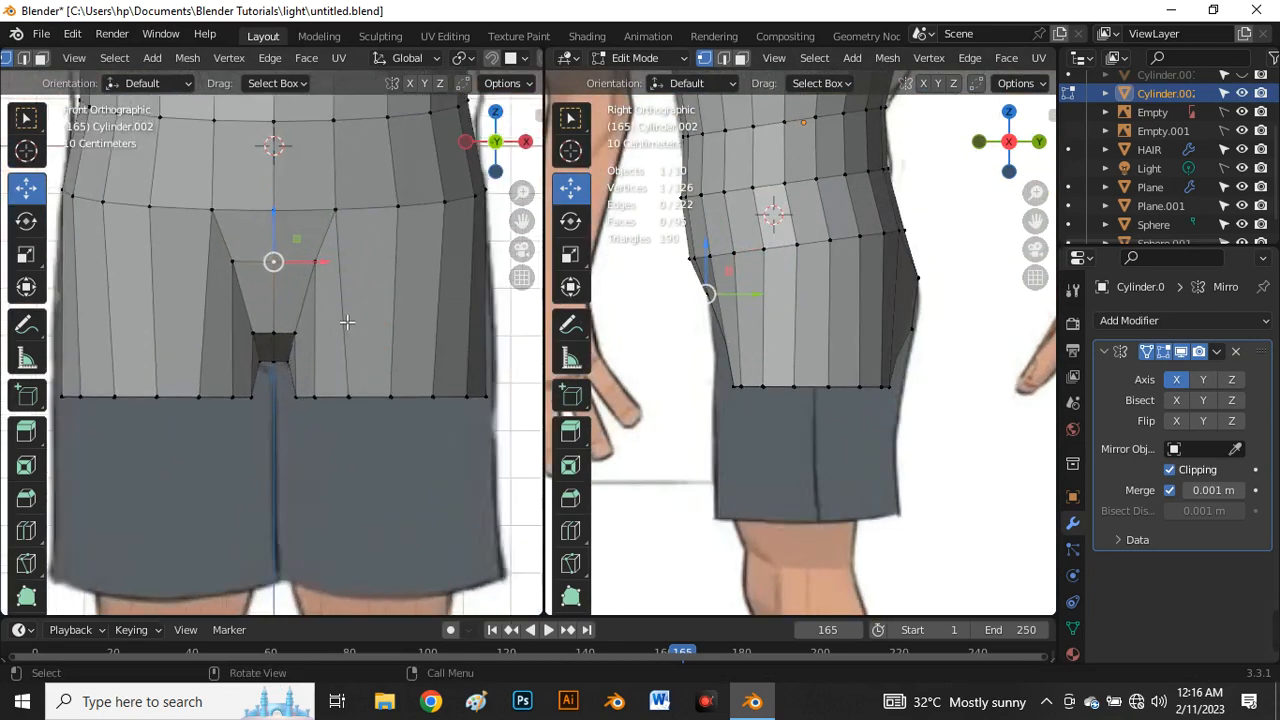
scroll(352, 360, "down", 3)
left_click(362, 355)
scroll(357, 349, "down", 1)
scroll(355, 348, "down", 2)
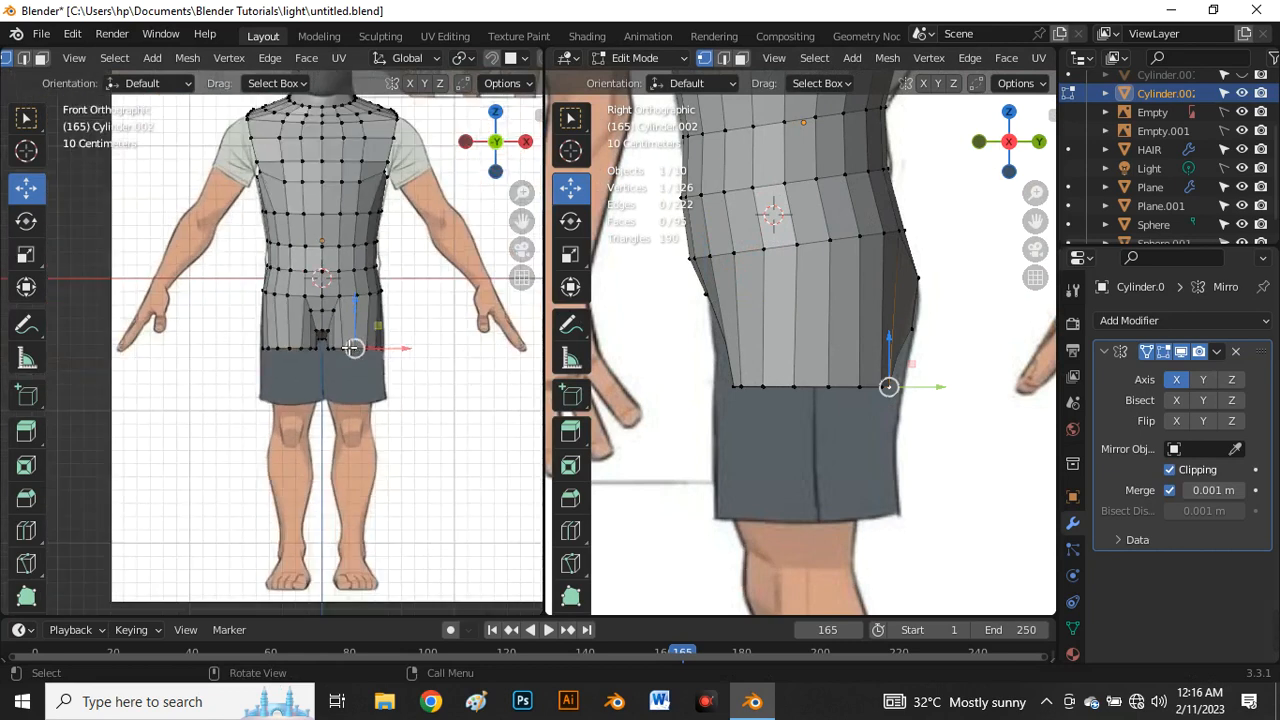
scroll(318, 330, "up", 3)
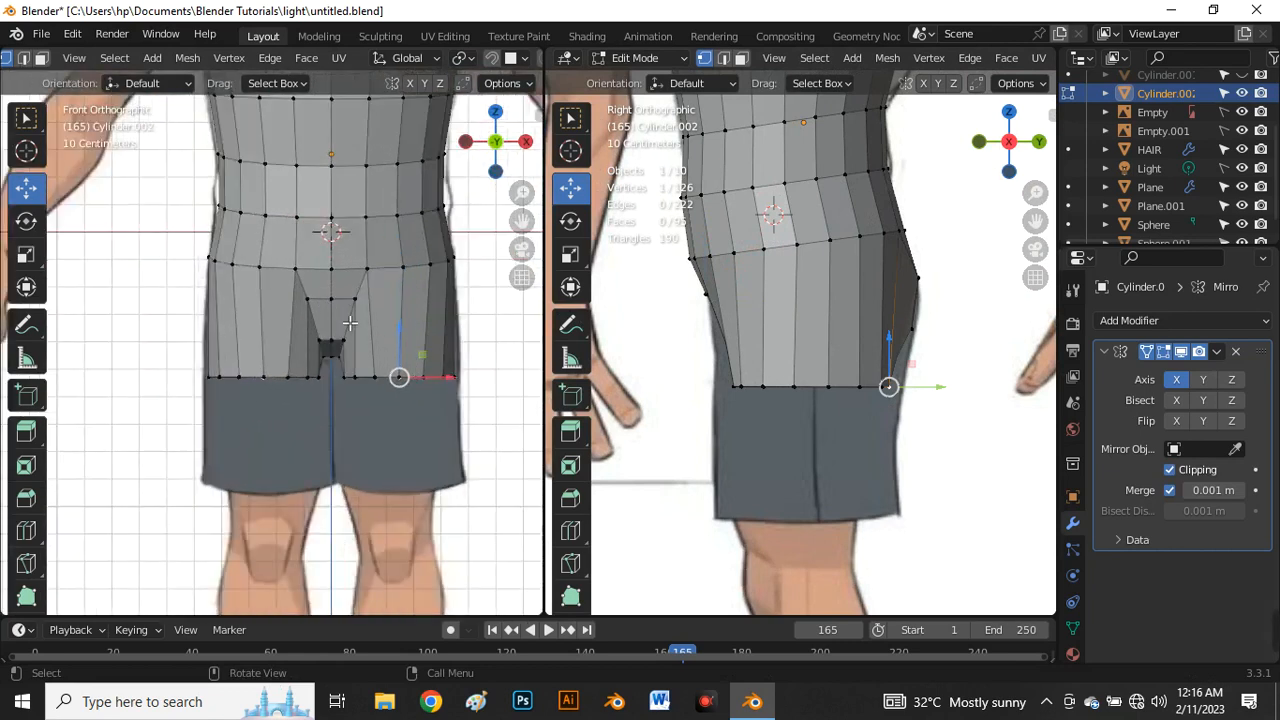
Step: Extrude the lower leg edge loop and move it straight down along Z to the hem of the reference shorts
key("2")
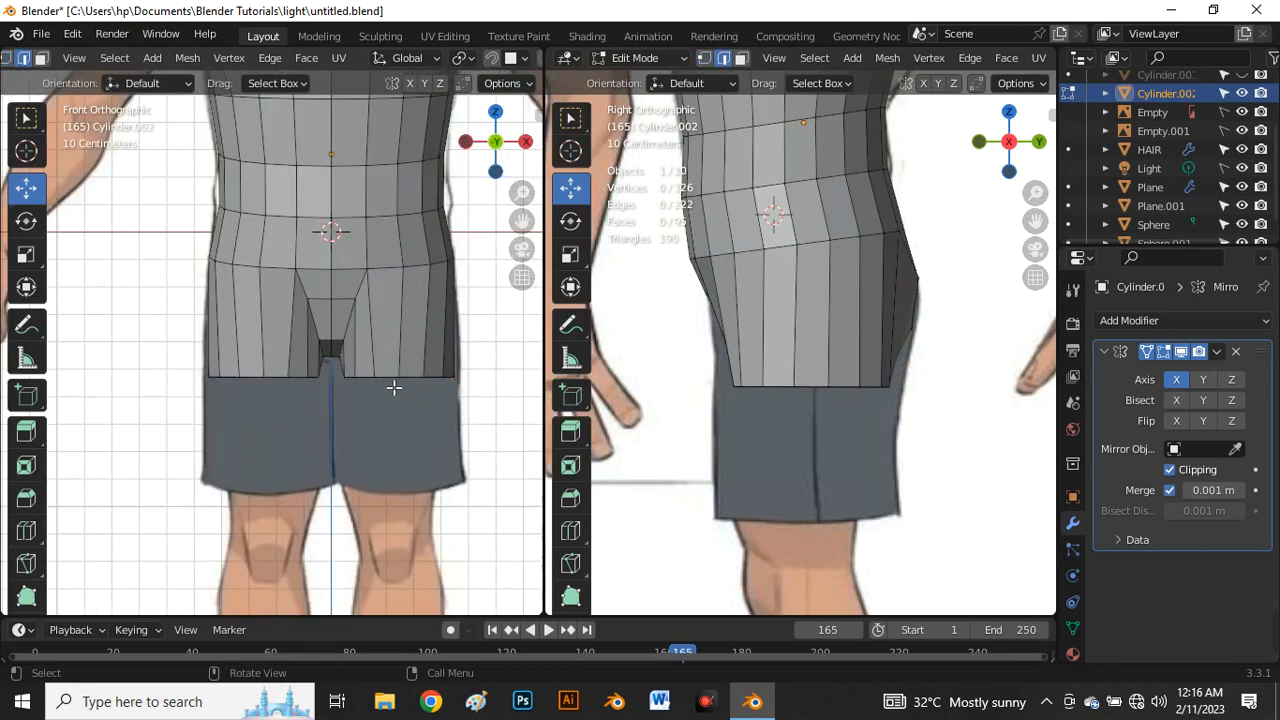
left_click(392, 378, "alt")
scroll(775, 383, "down", 3)
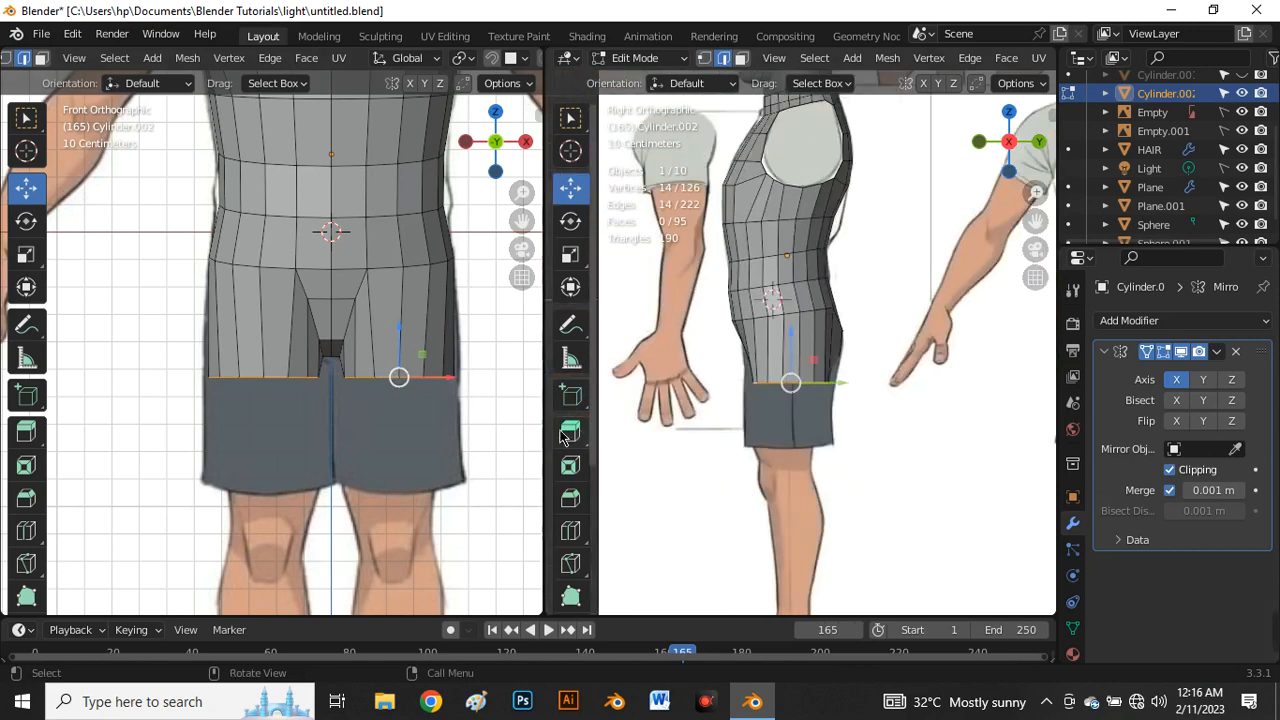
scroll(350, 434, "down", 4)
scroll(363, 418, "up", 2)
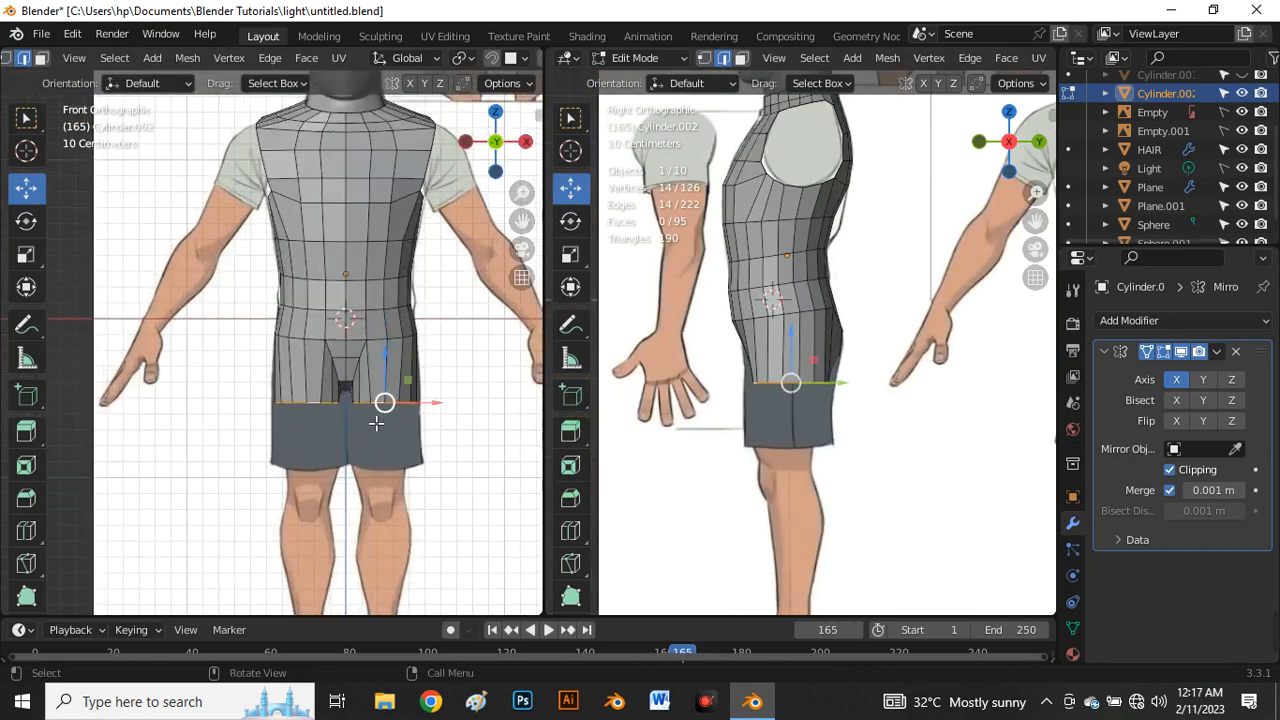
scroll(390, 385, "up", 3)
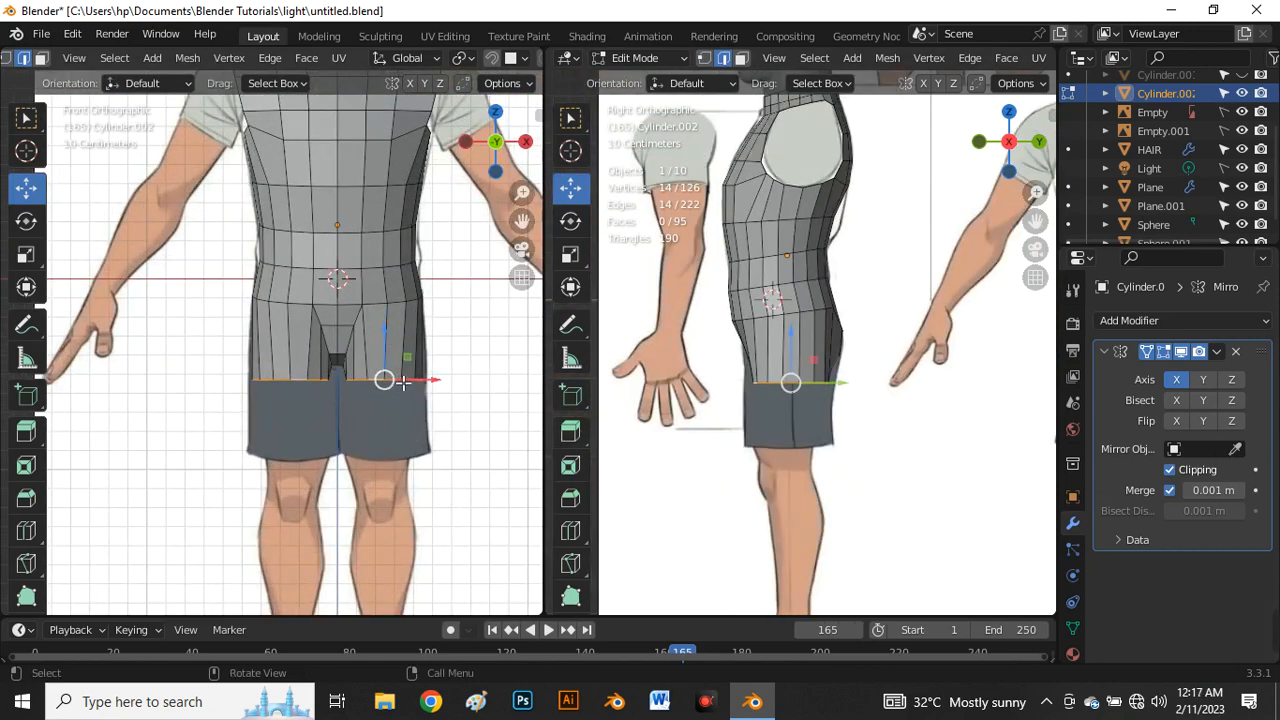
key("e")
right_click(395, 397)
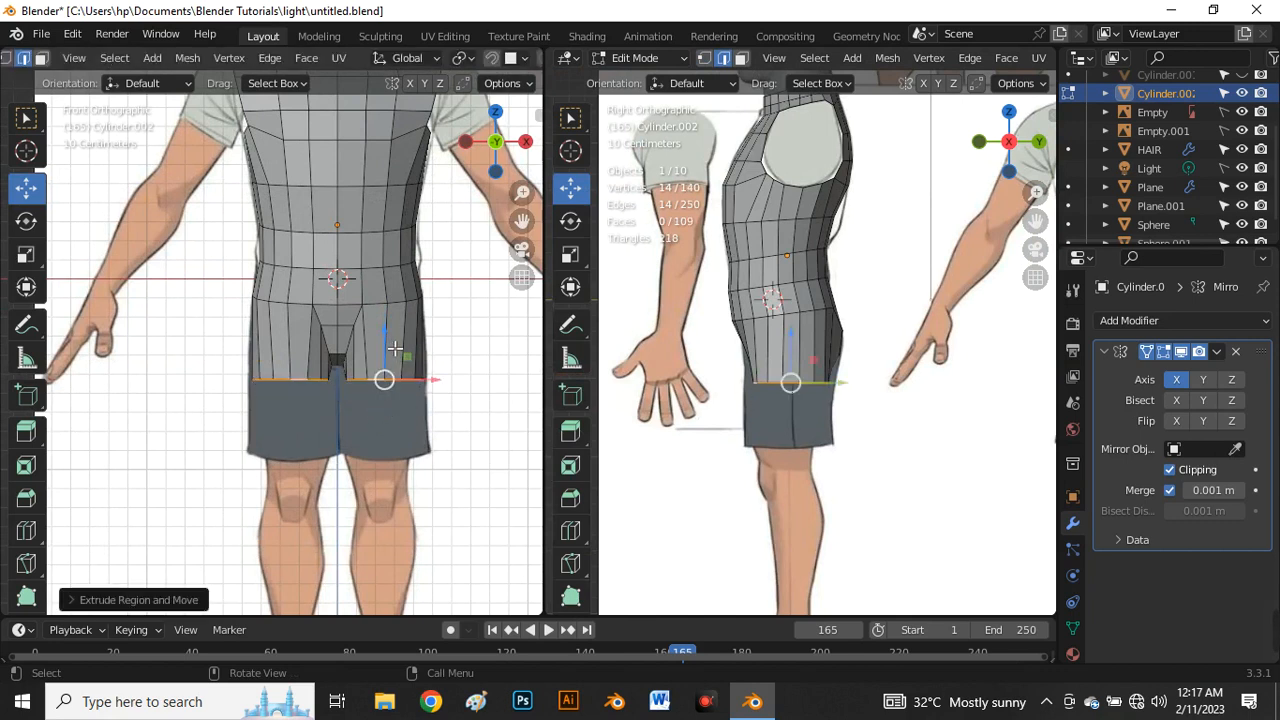
left_click_drag(395, 348, 393, 418)
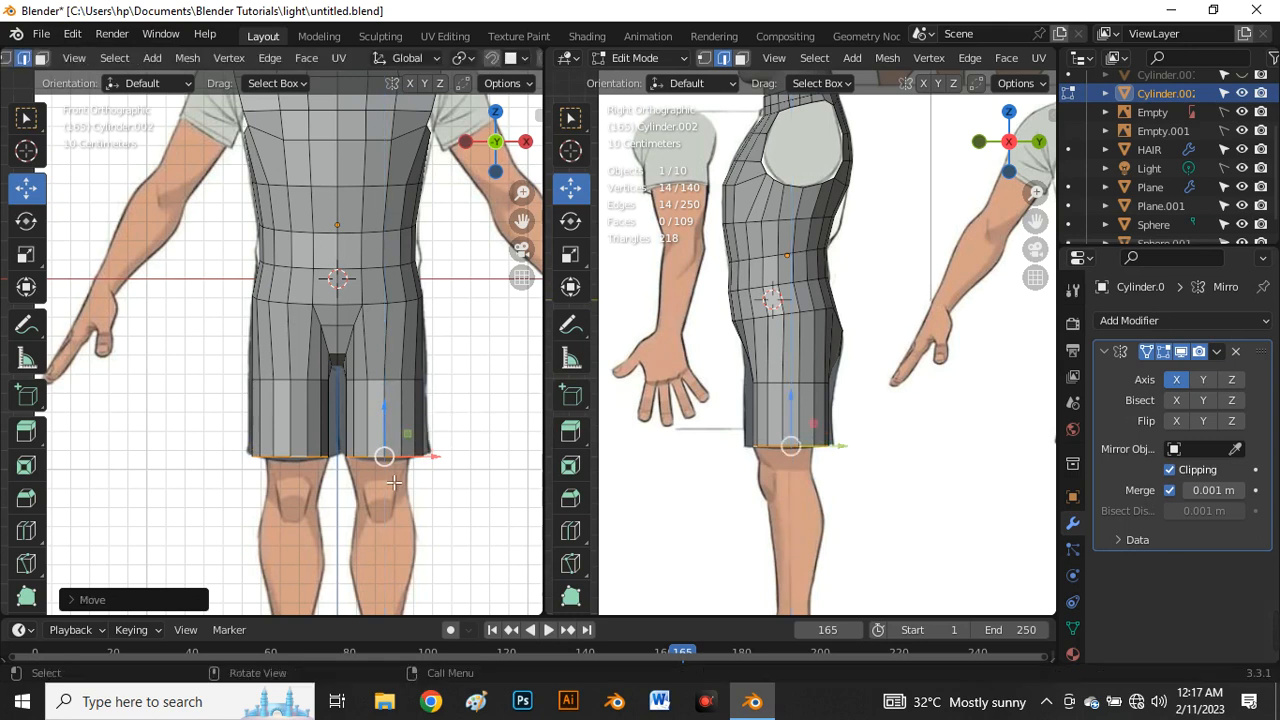
Step: Try to scale the hem edge loop of the shorts inward uniformly and compare it with the front reference
key("s")
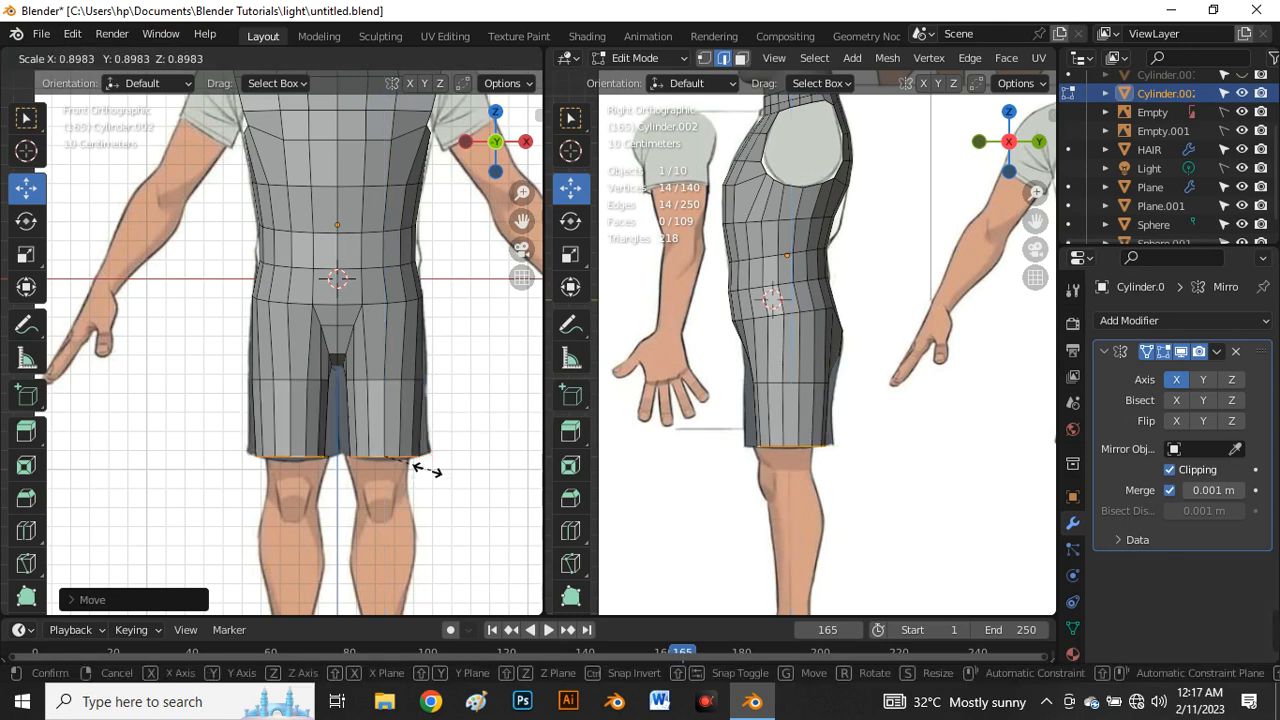
left_click(431, 474)
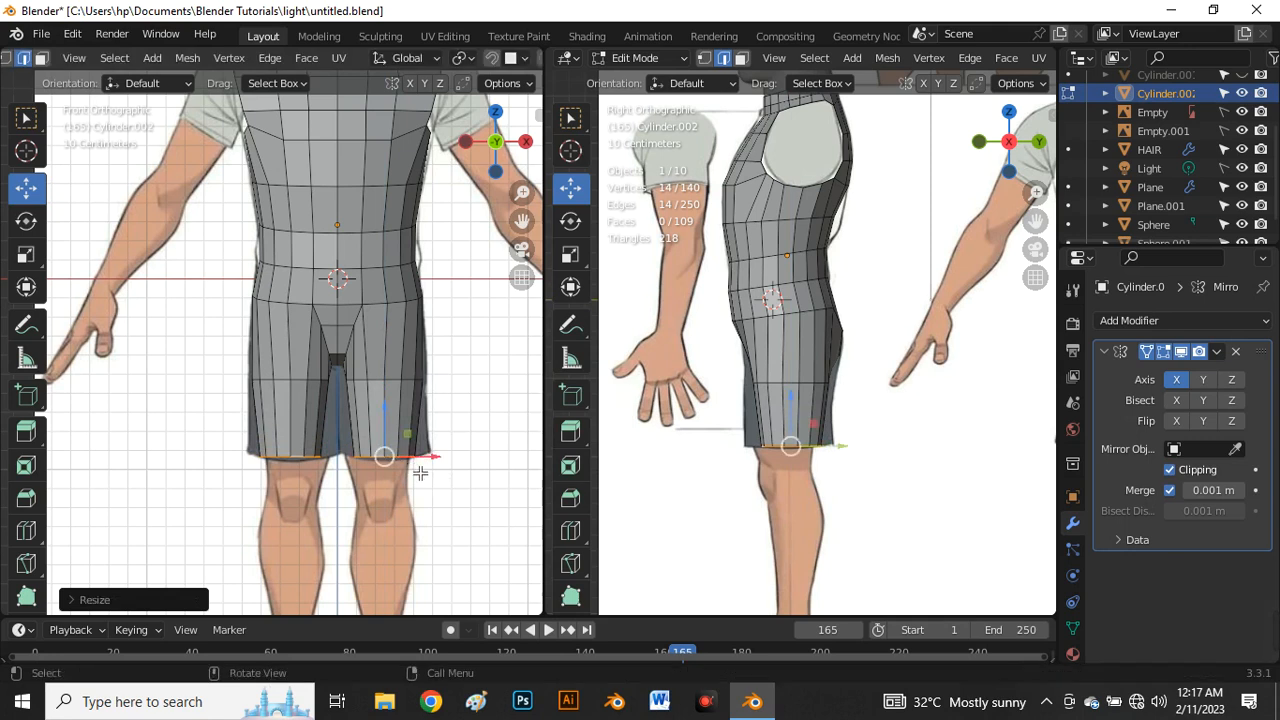
scroll(414, 440, "down", 3)
scroll(399, 430, "up", 5)
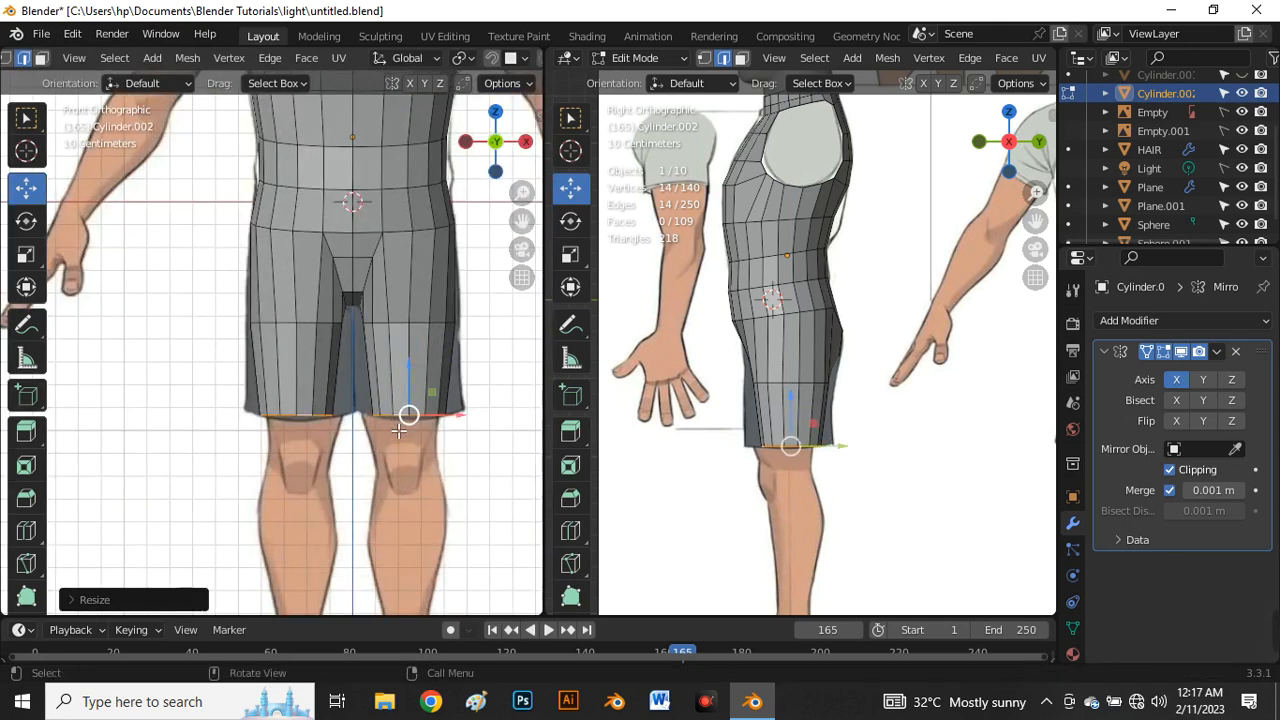
scroll(382, 385, "up", 4)
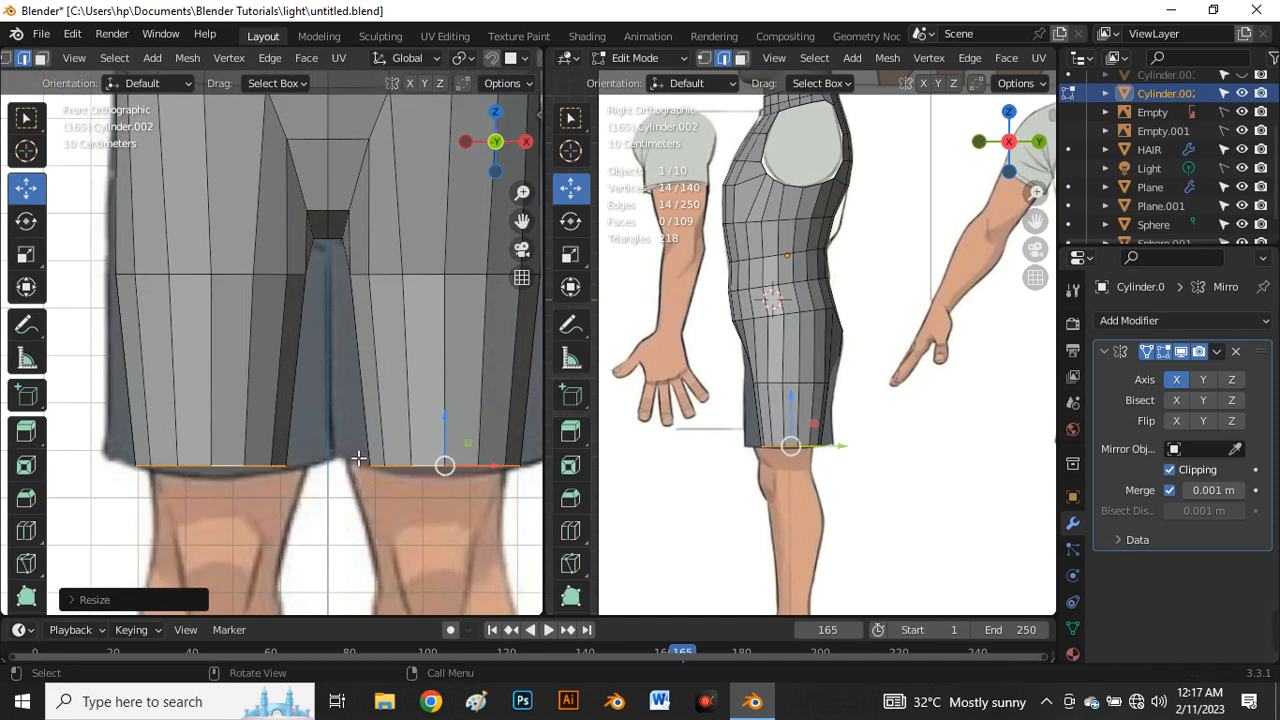
scroll(366, 384, "down", 4)
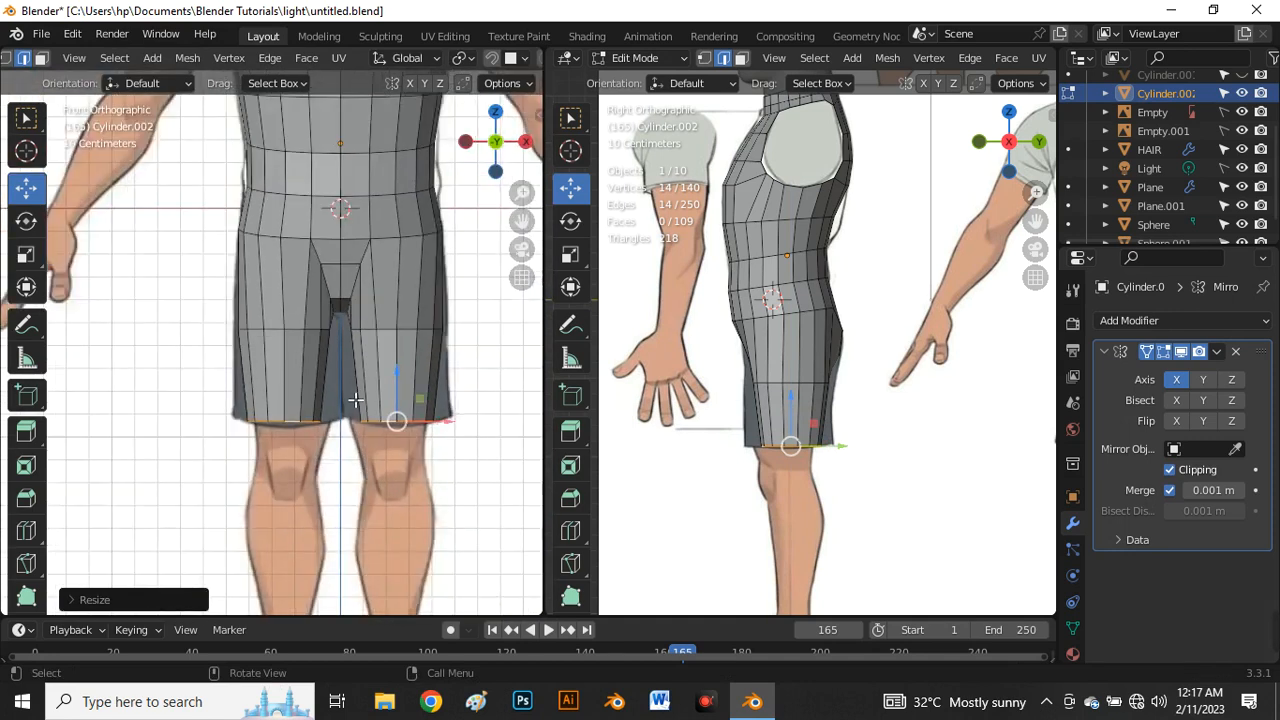
scroll(405, 428, "up", 2)
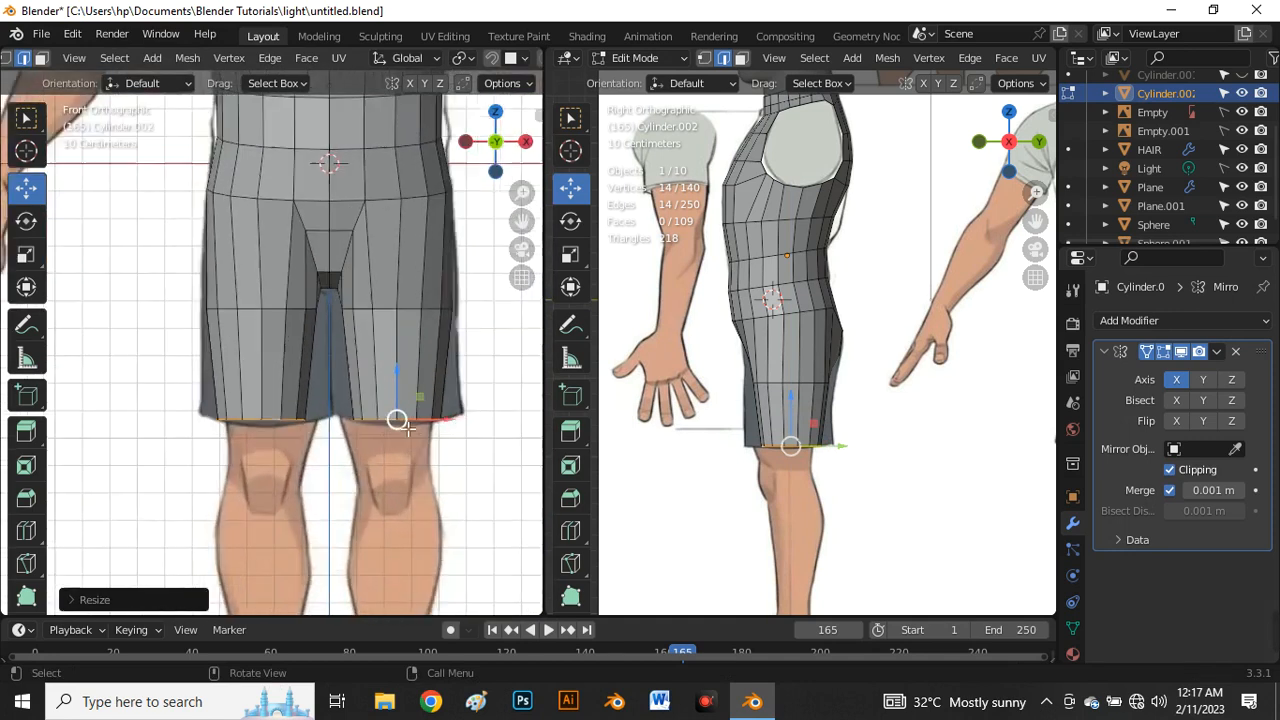
Step: Undo the hem scaling and leg extrusion, back to the unextruded leg opening
key("e")
left_click(380, 357)
scroll(358, 231, "up", 3)
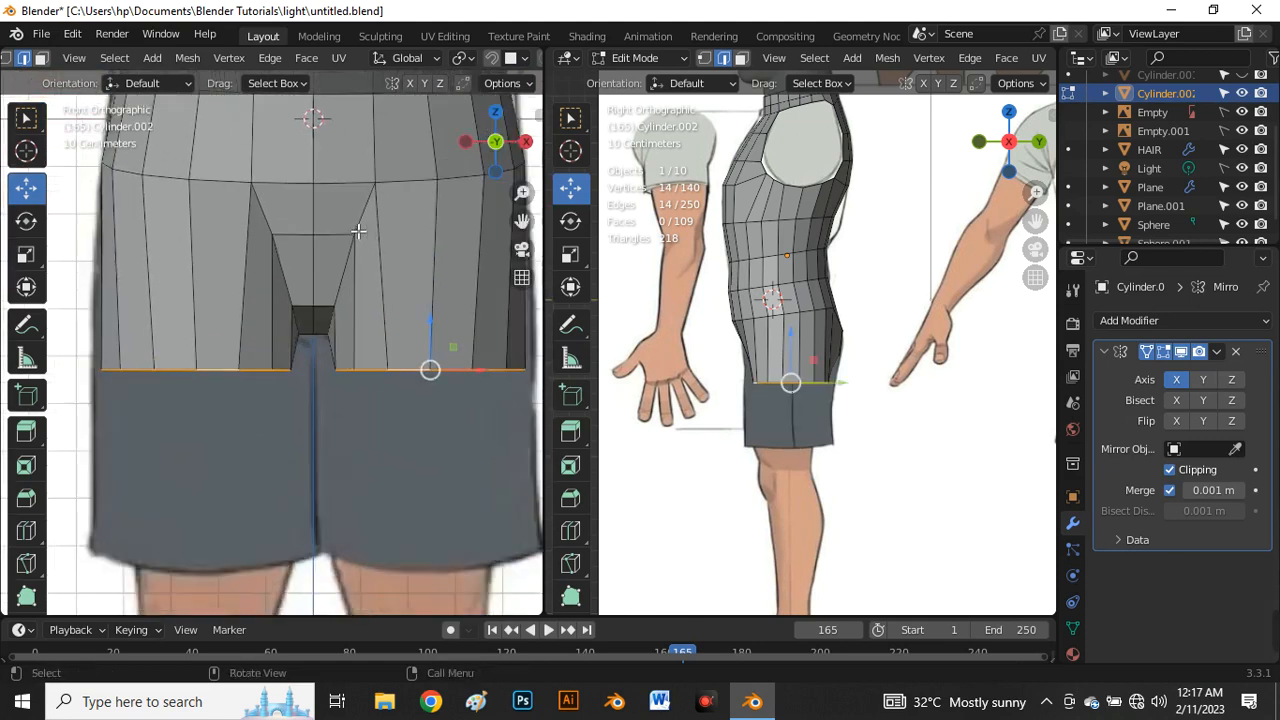
key("alt+z")
left_click_drag(432, 350, 434, 366)
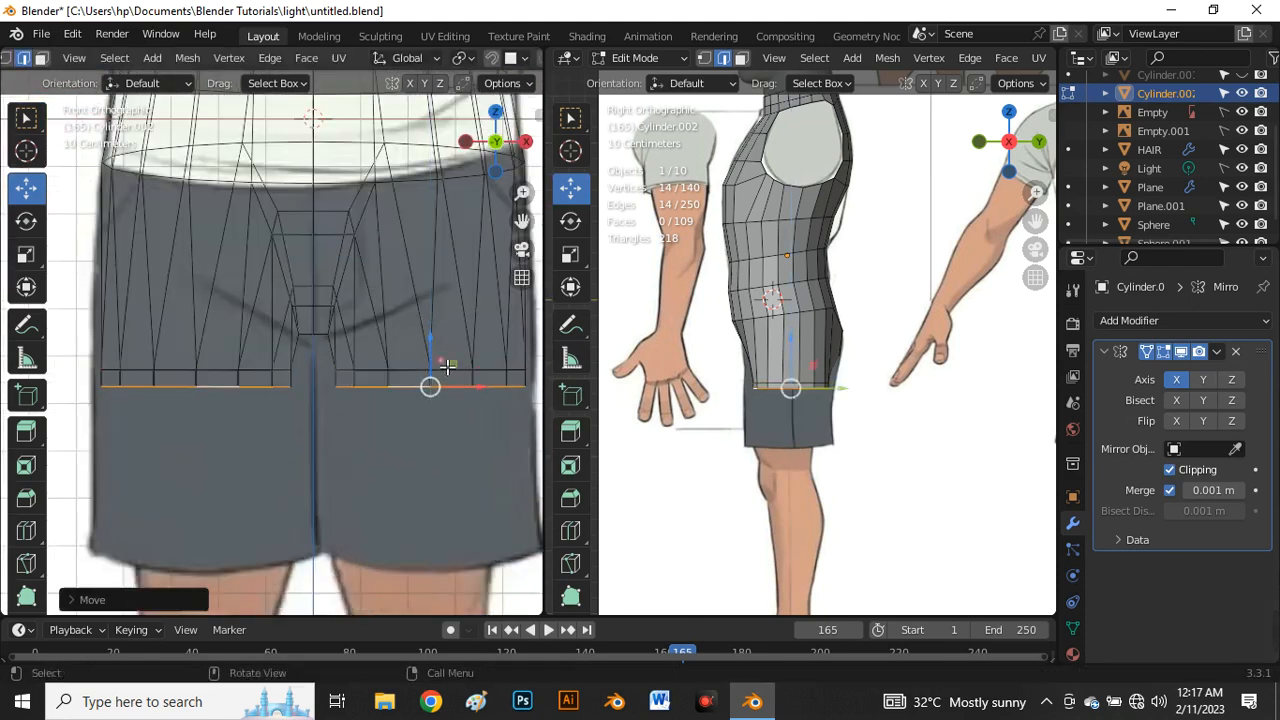
key("ctrl+z")
key("ctrl+z")
key("ctrl+z")
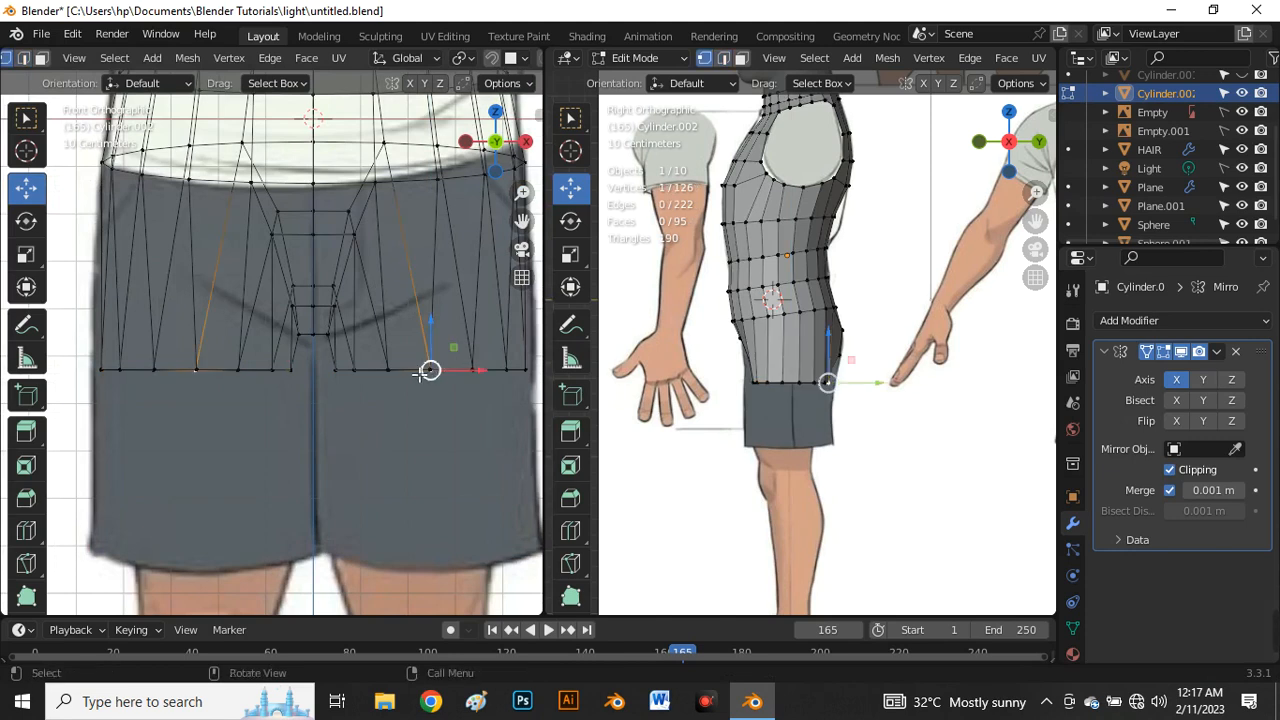
Step: Select the vertices around the leg opening and crotch sides in X-ray and move them slightly inward along X
key("alt+z")
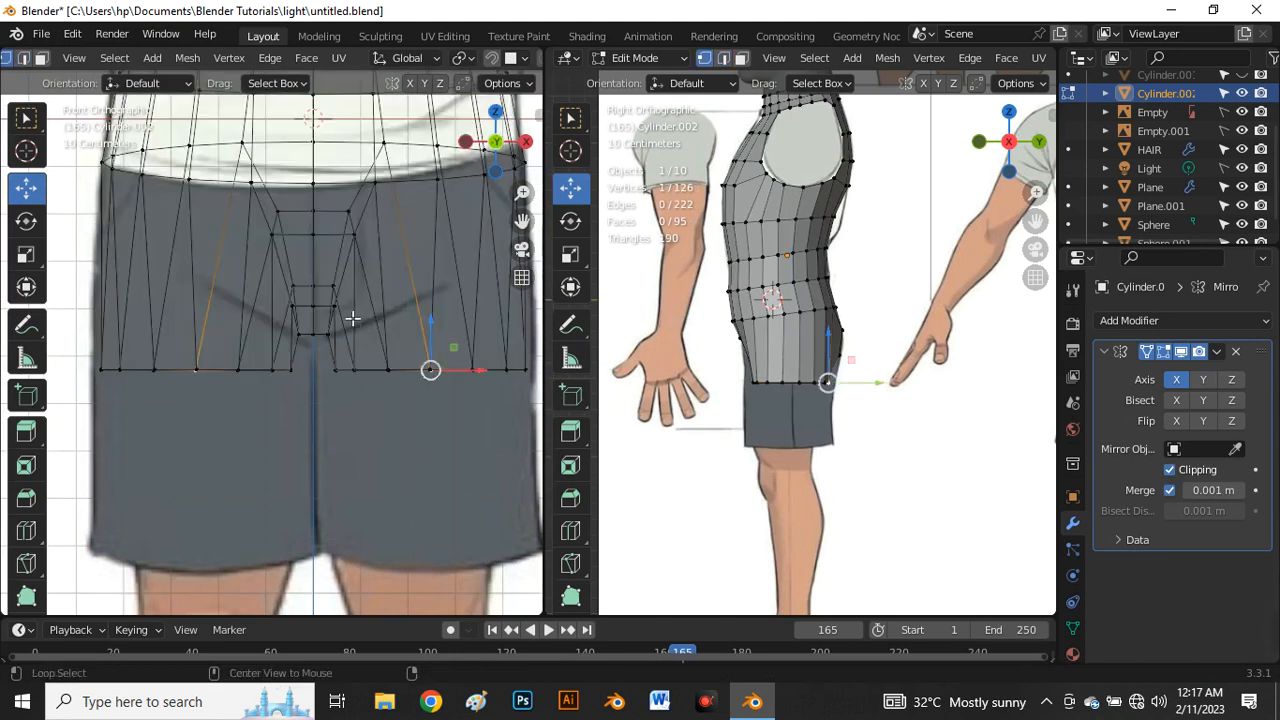
scroll(341, 306, "down", 3)
scroll(330, 254, "up", 3)
left_click_drag(332, 235, 443, 463)
scroll(389, 328, "down", 2)
left_click_drag(511, 441, 446, 349)
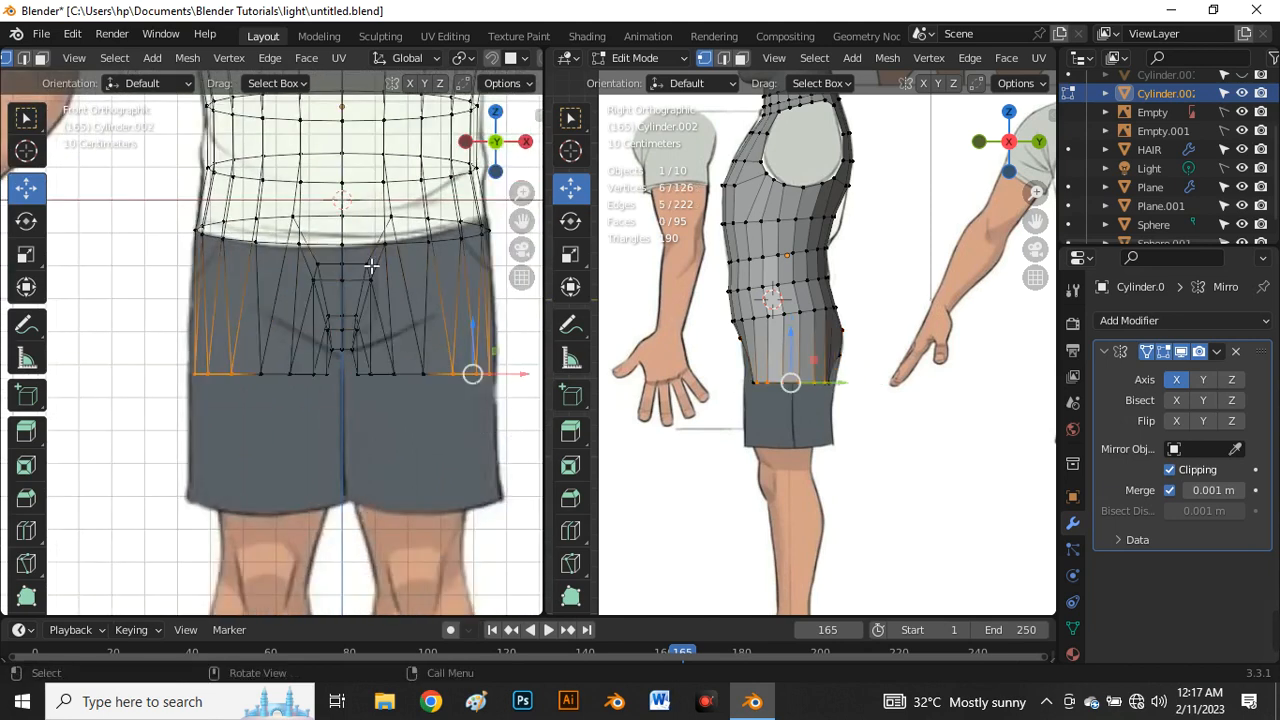
left_click_drag(357, 249, 460, 451, "shift")
left_click_drag(352, 299, 391, 409, "shift")
left_click(357, 350, "shift")
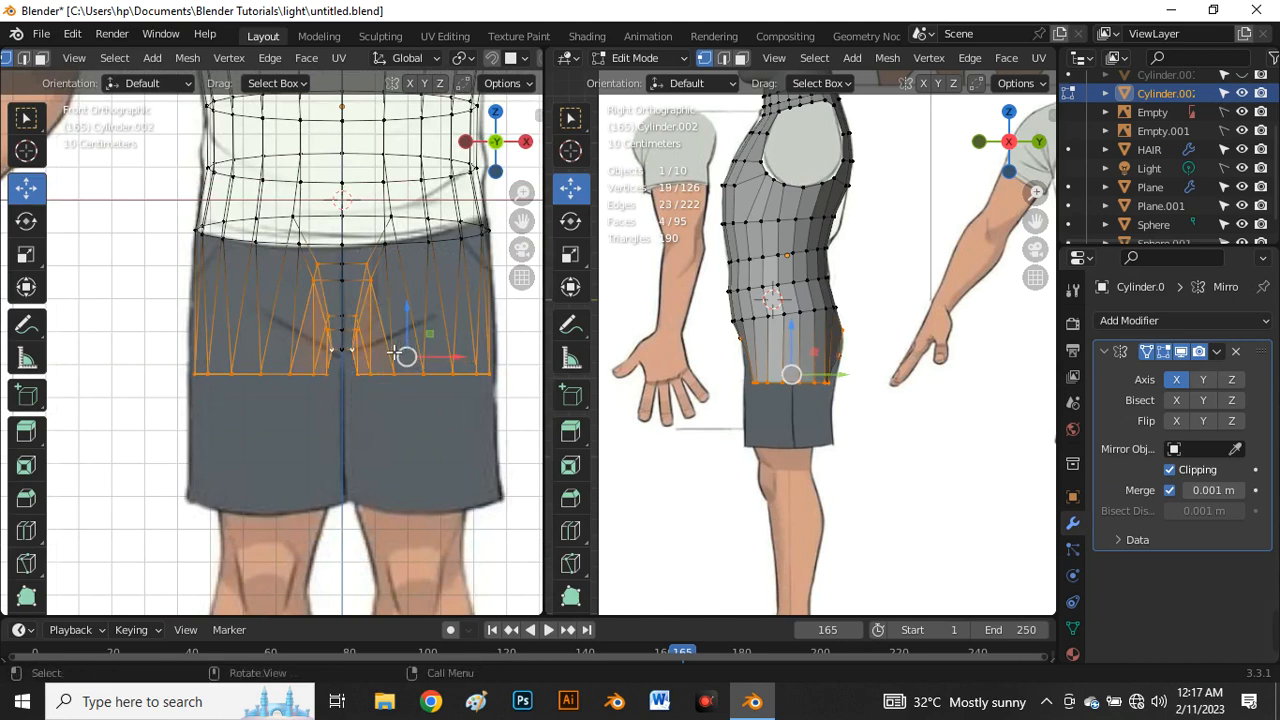
scroll(414, 358, "up", 2)
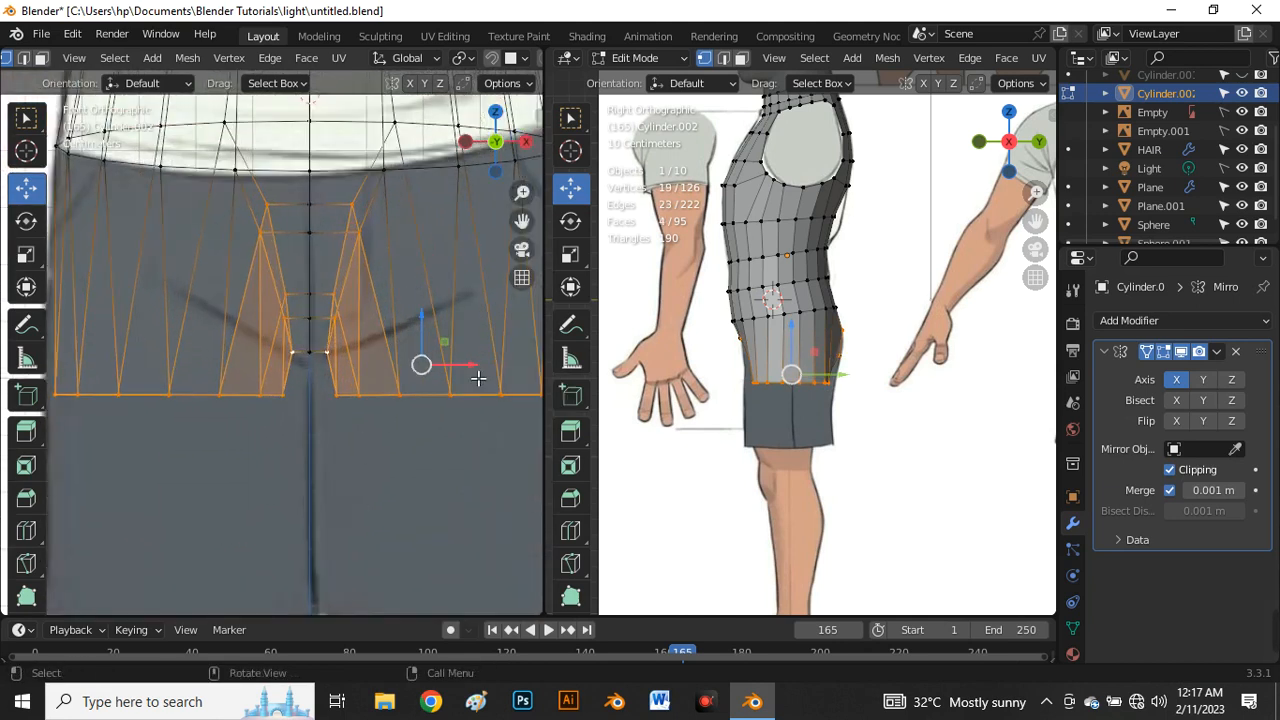
left_click_drag(477, 371, 475, 381)
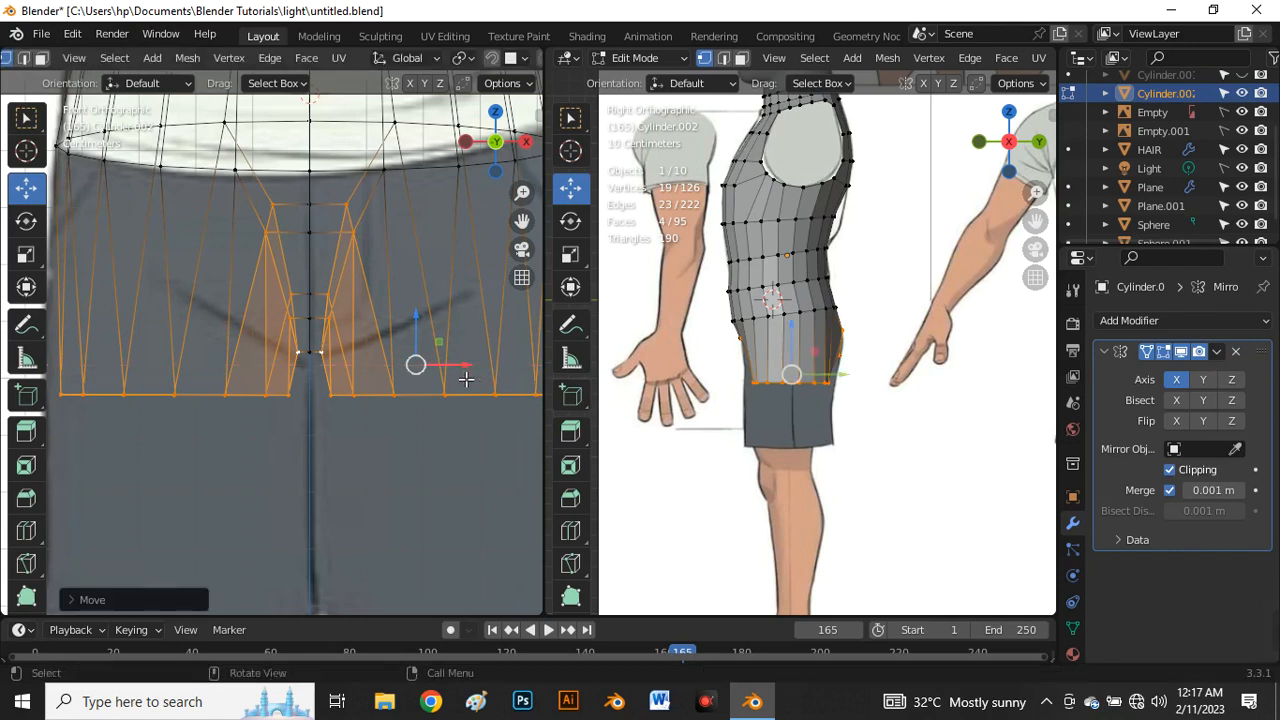
scroll(418, 384, "down", 4)
scroll(476, 433, "up", 2)
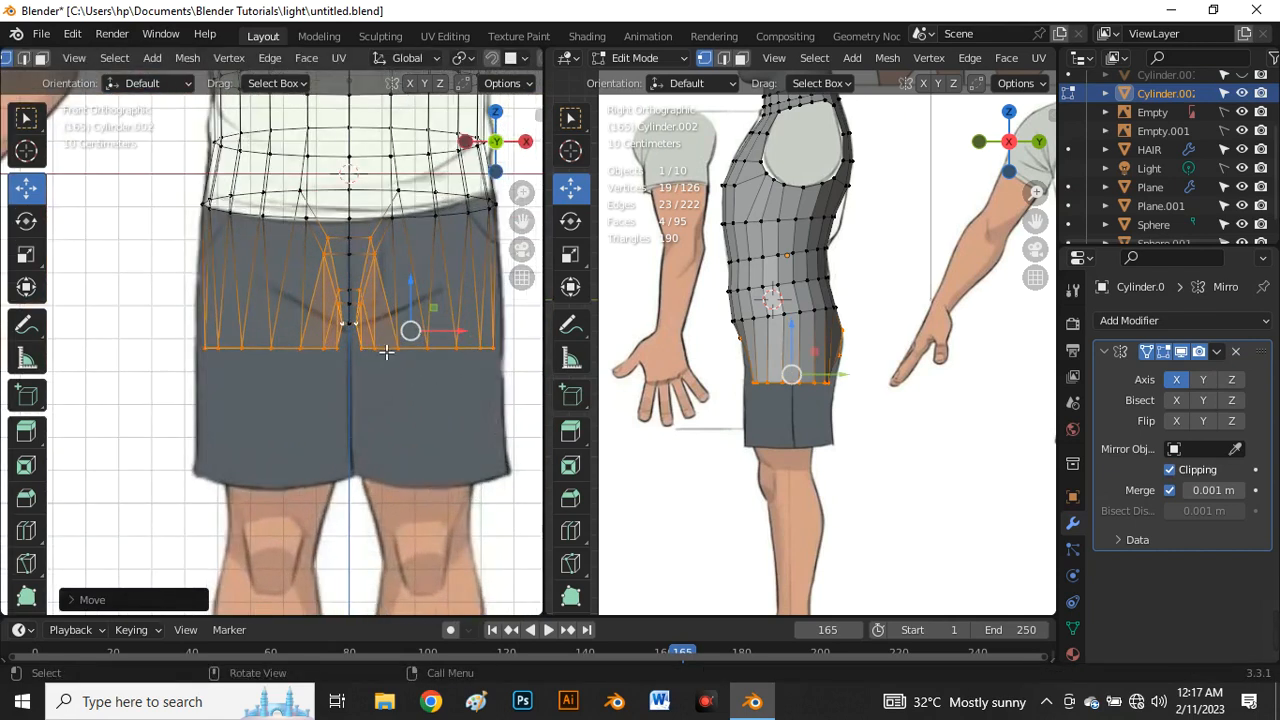
key("ctrl+z")
Step: Extrude the leg opening's edge loop and move it straight down along Z to the hem of the reference shorts
left_click(414, 349, "alt")
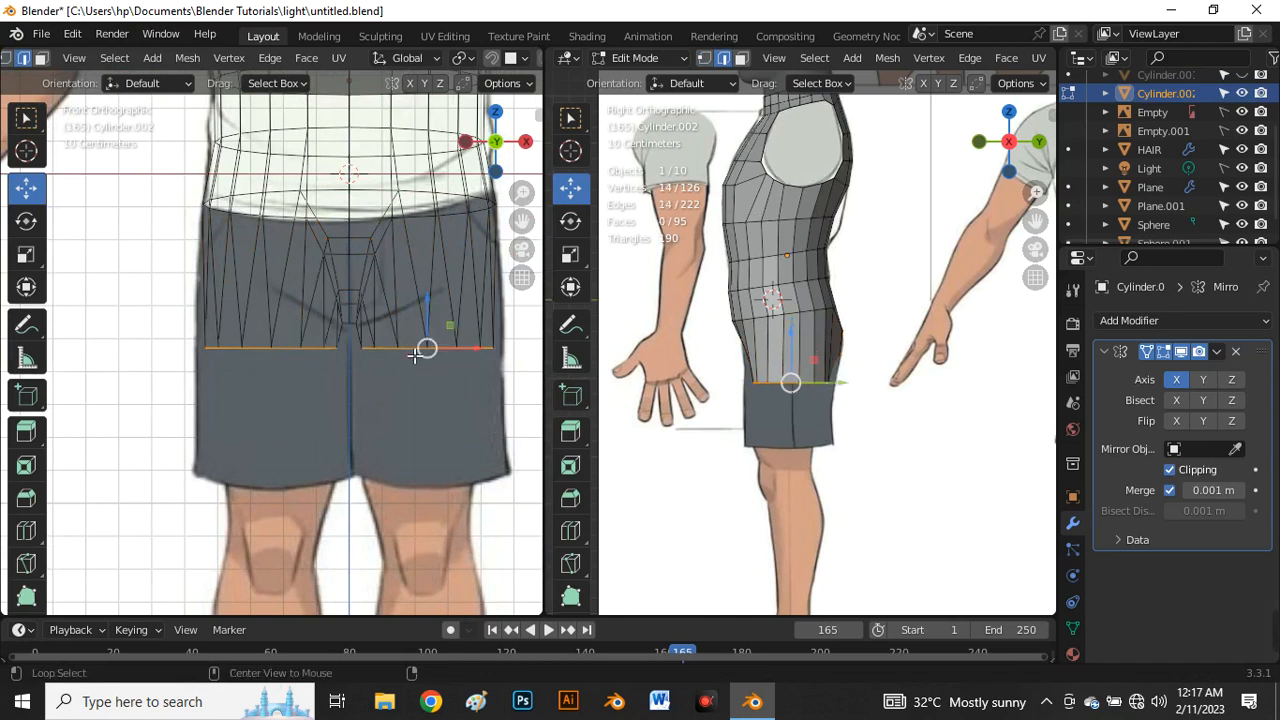
scroll(362, 310, "down", 4)
key("alt+z")
scroll(401, 303, "up", 3)
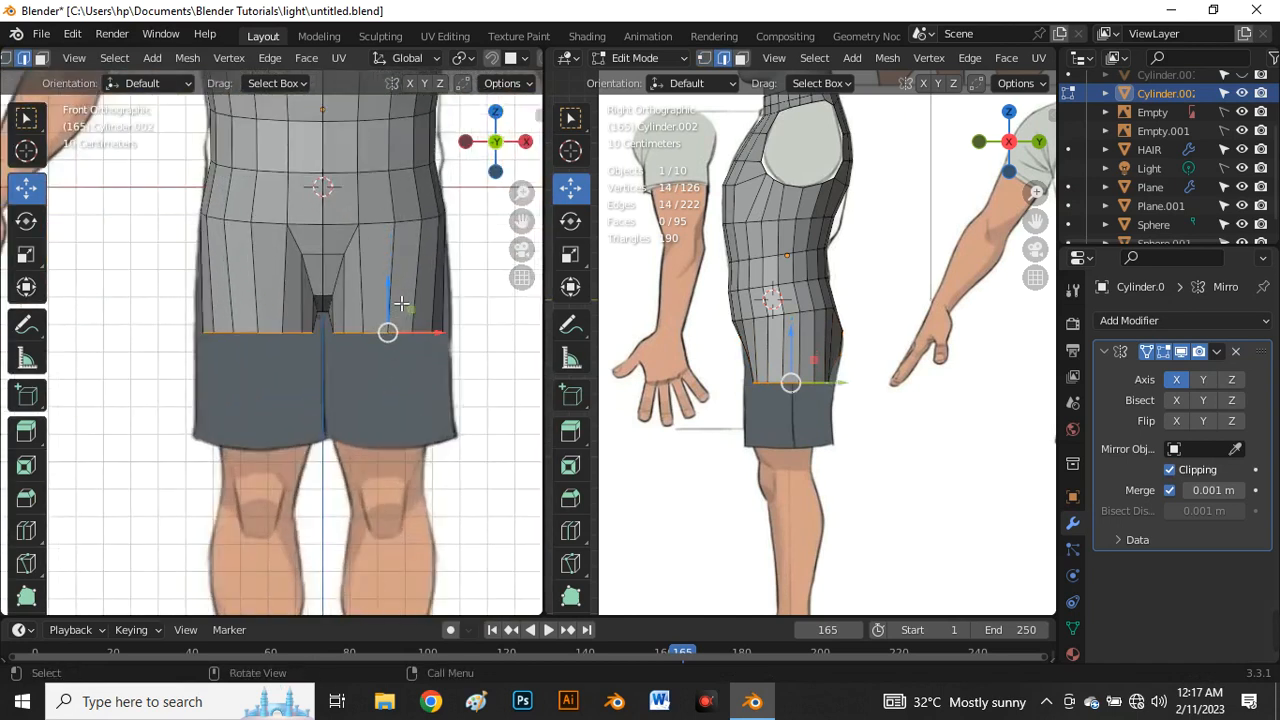
key("e")
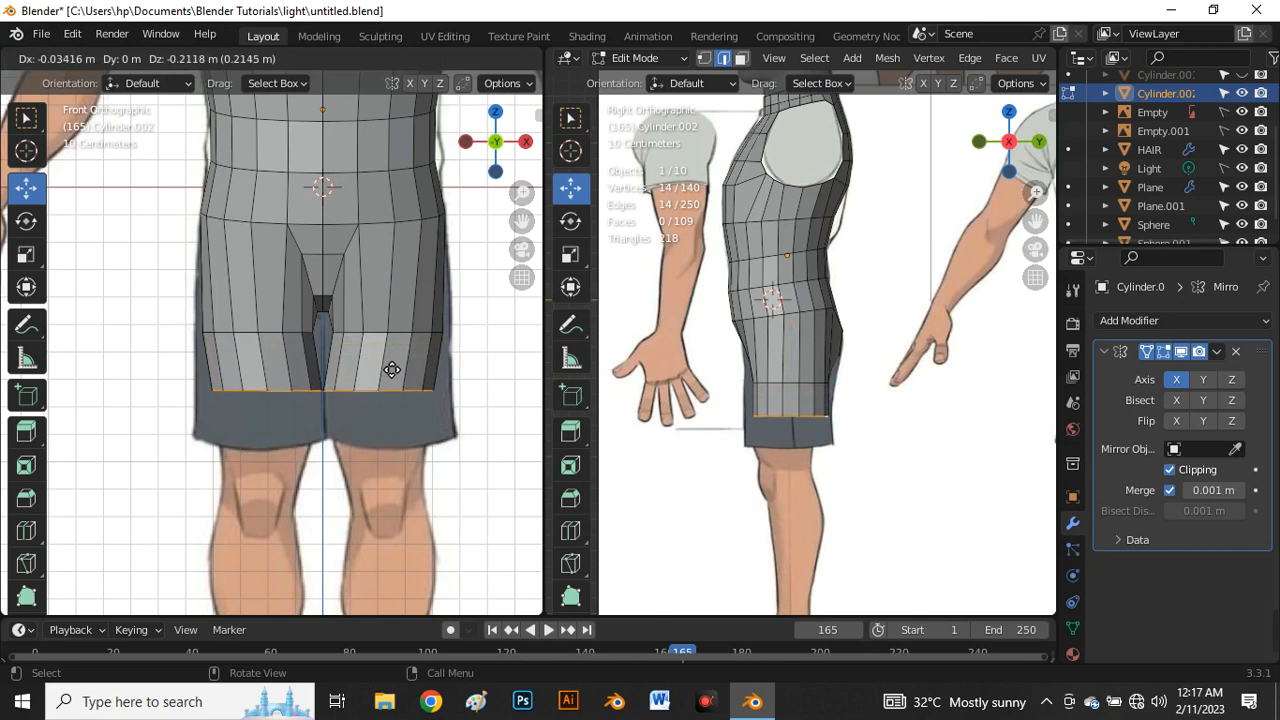
key("Escape")
left_click_drag(400, 291, 410, 406)
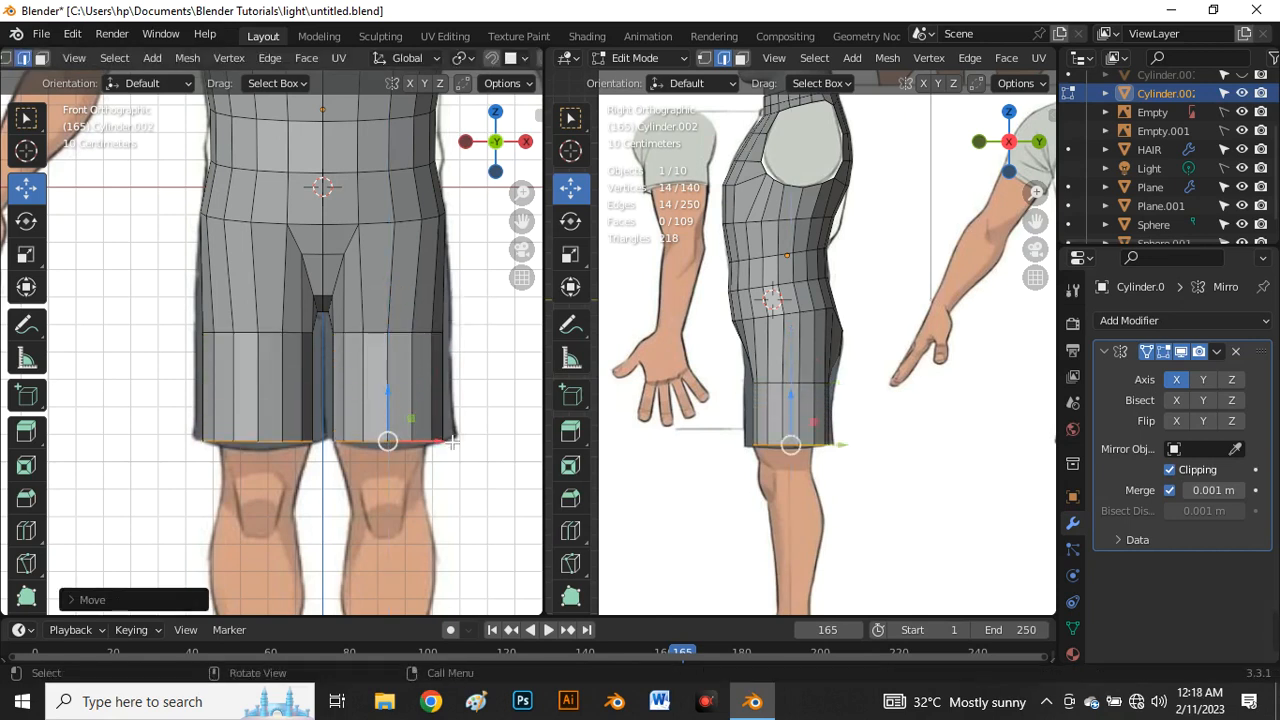
Step: Scale the hem edge loop slightly smaller and shift it inward along X in the front view
key("s")
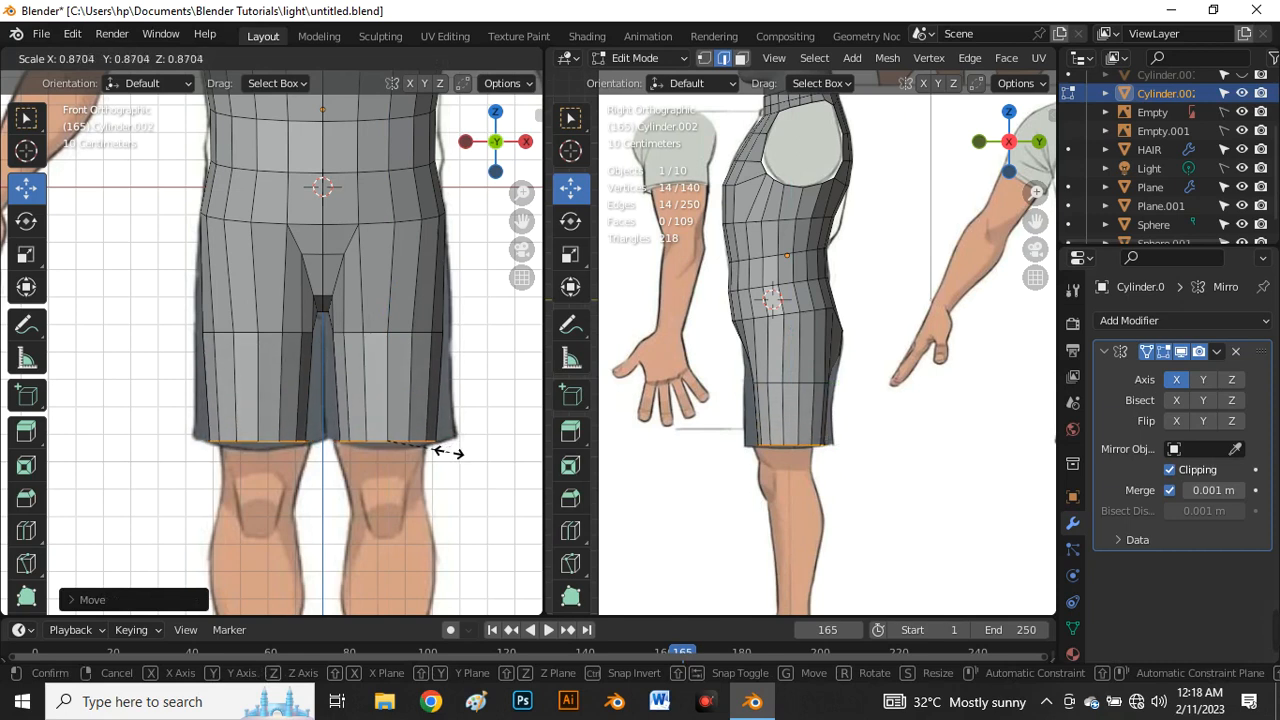
left_click(447, 452)
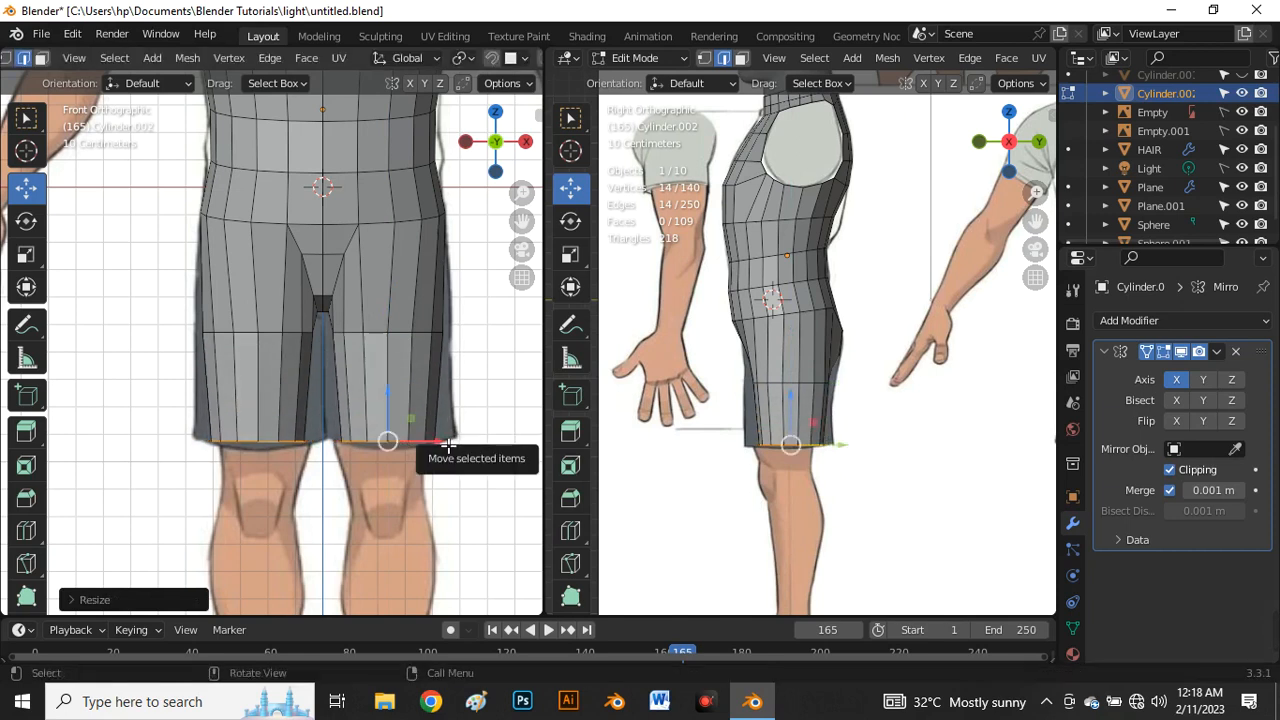
left_click_drag(447, 443, 436, 449)
left_click(414, 398)
scroll(412, 405, "down", 4)
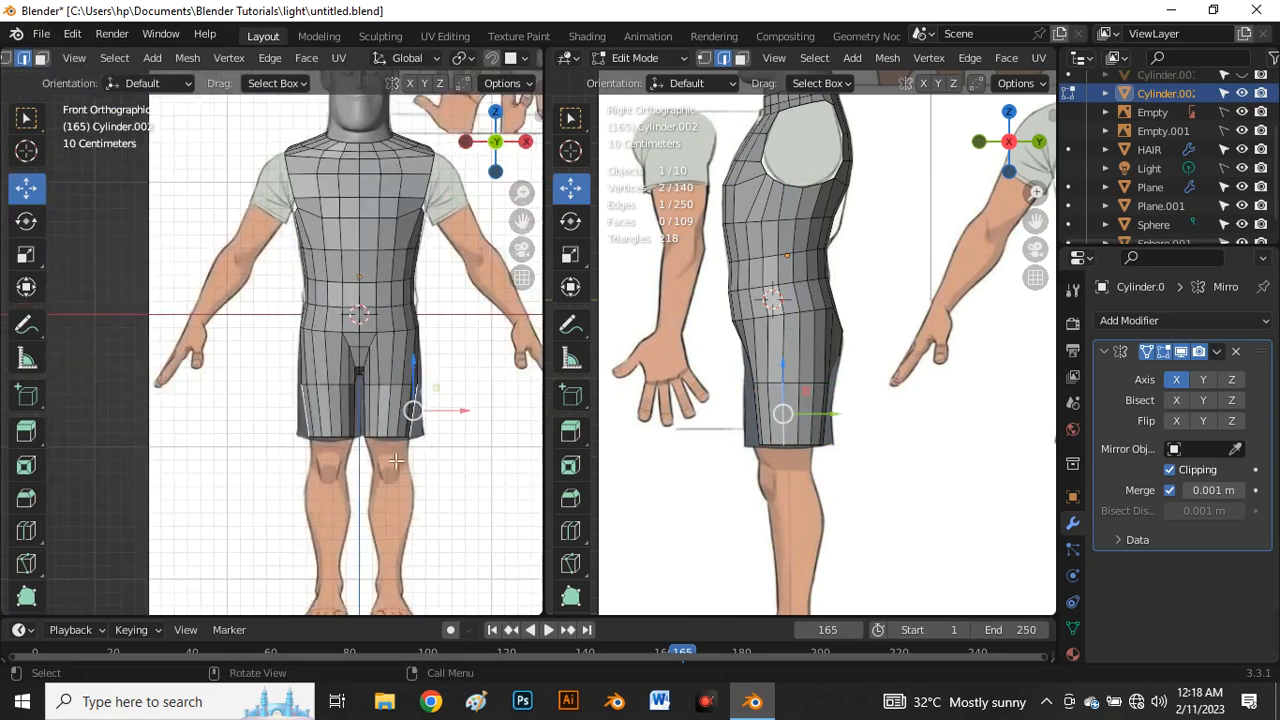
scroll(430, 476, "up", 5)
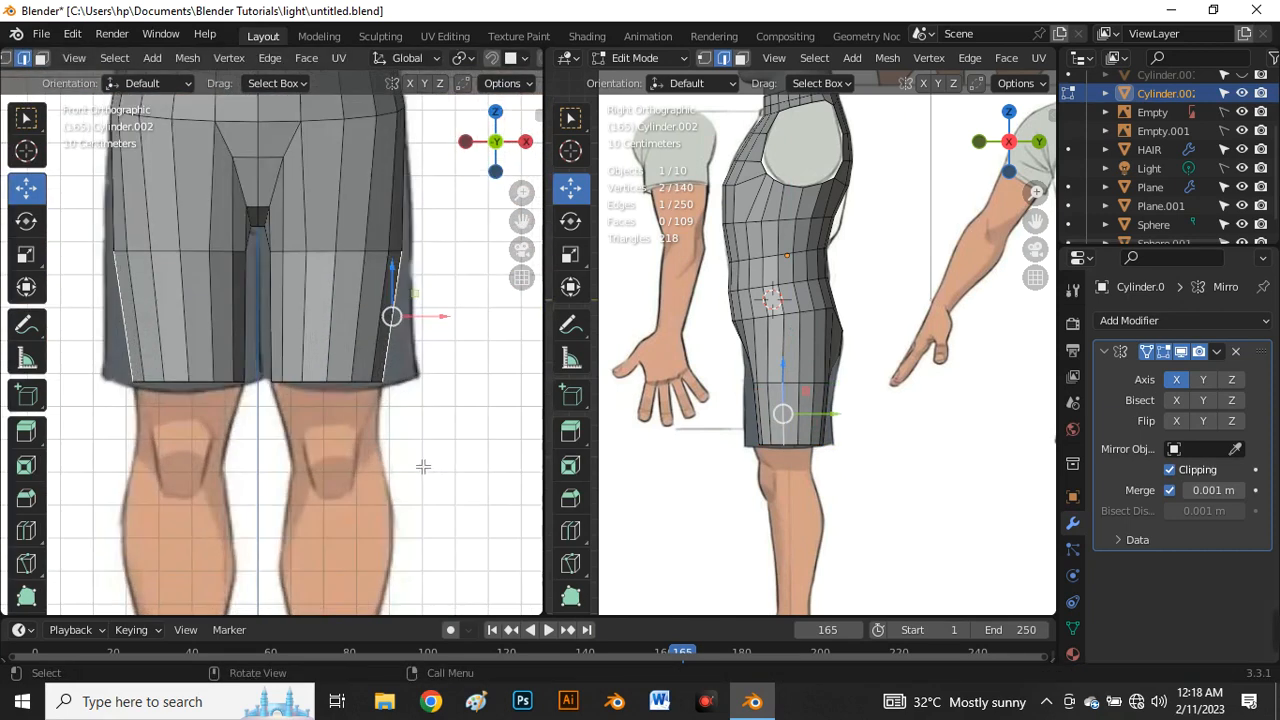
Step: Move the edge loop at the top of the leg slightly inward along X
left_click(320, 254, "alt")
scroll(335, 256, "up", 1)
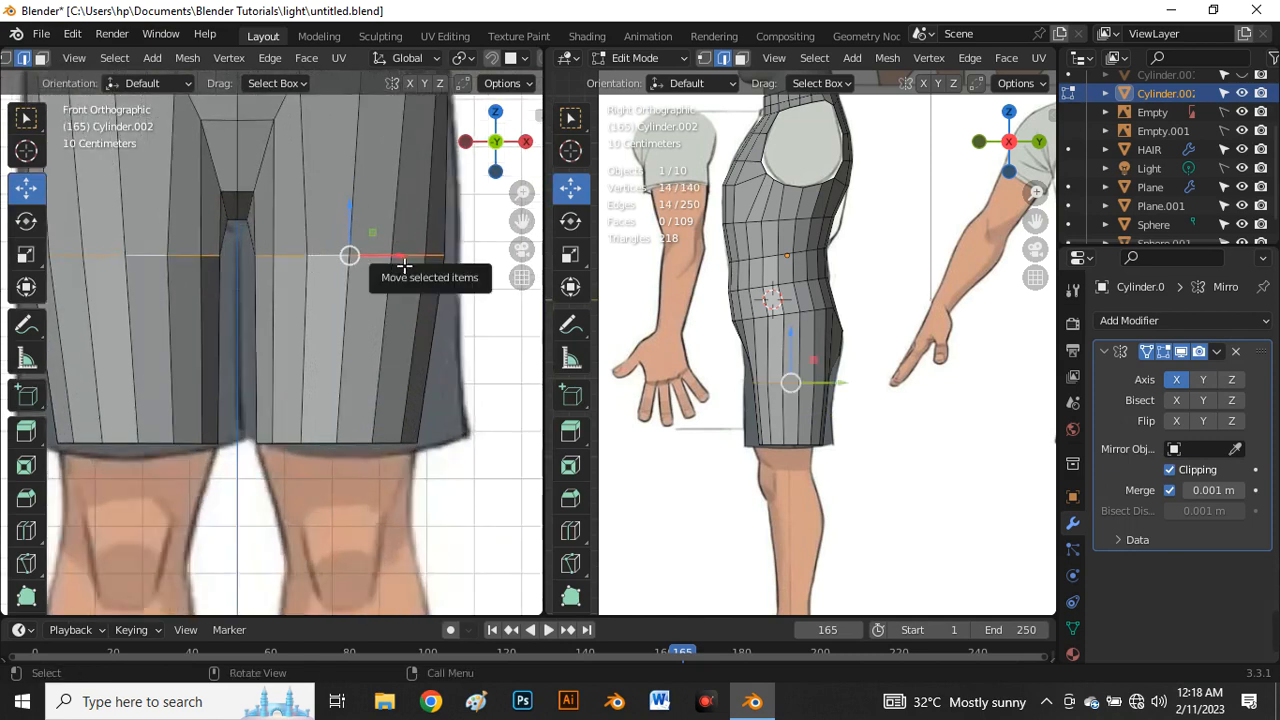
left_click_drag(402, 266, 395, 268)
scroll(368, 290, "down", 3)
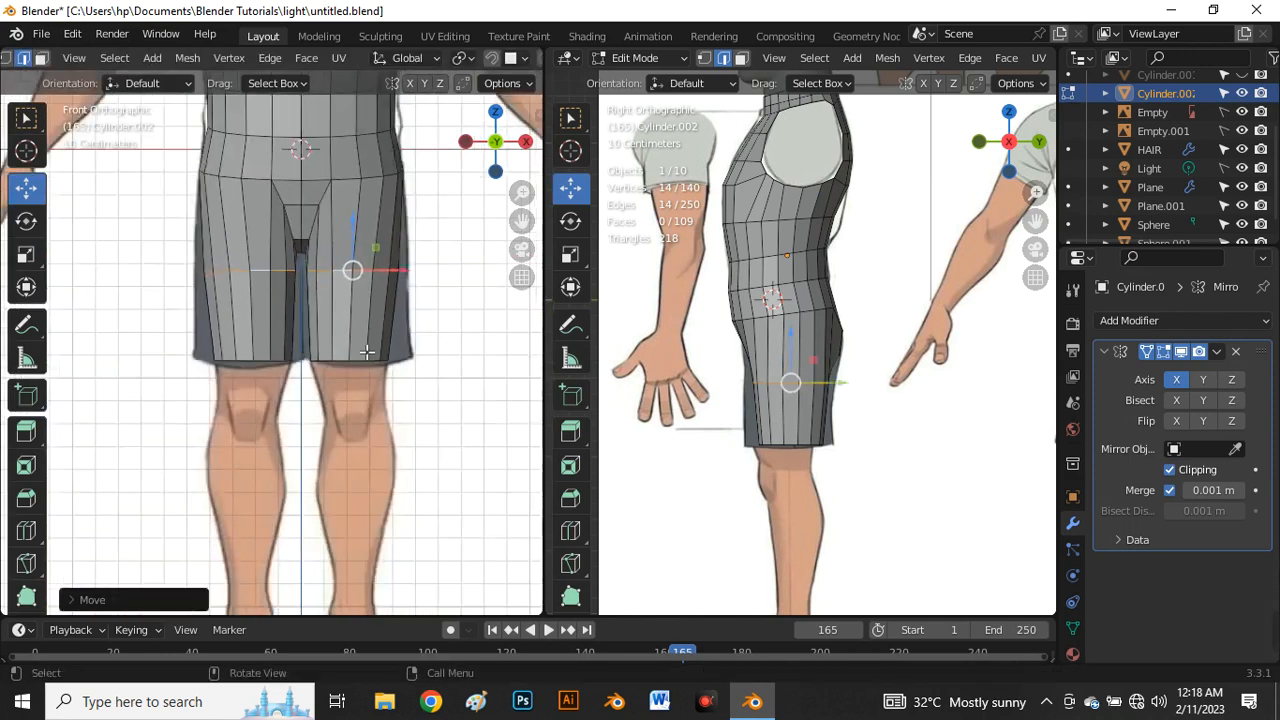
left_click(450, 394)
scroll(412, 374, "down", 3)
scroll(408, 400, "up", 6)
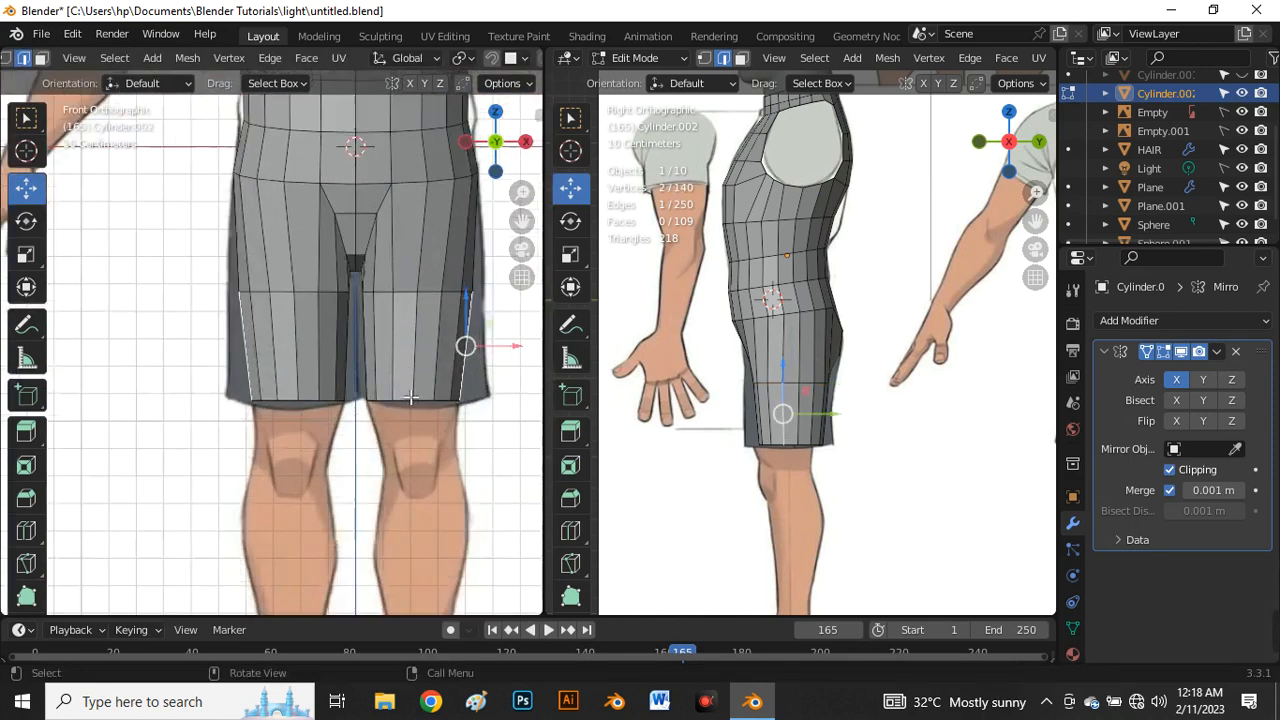
Step: Move the hem edge loop forward along Y in the side view, toward the front of the reference shorts
left_click(408, 410, "alt")
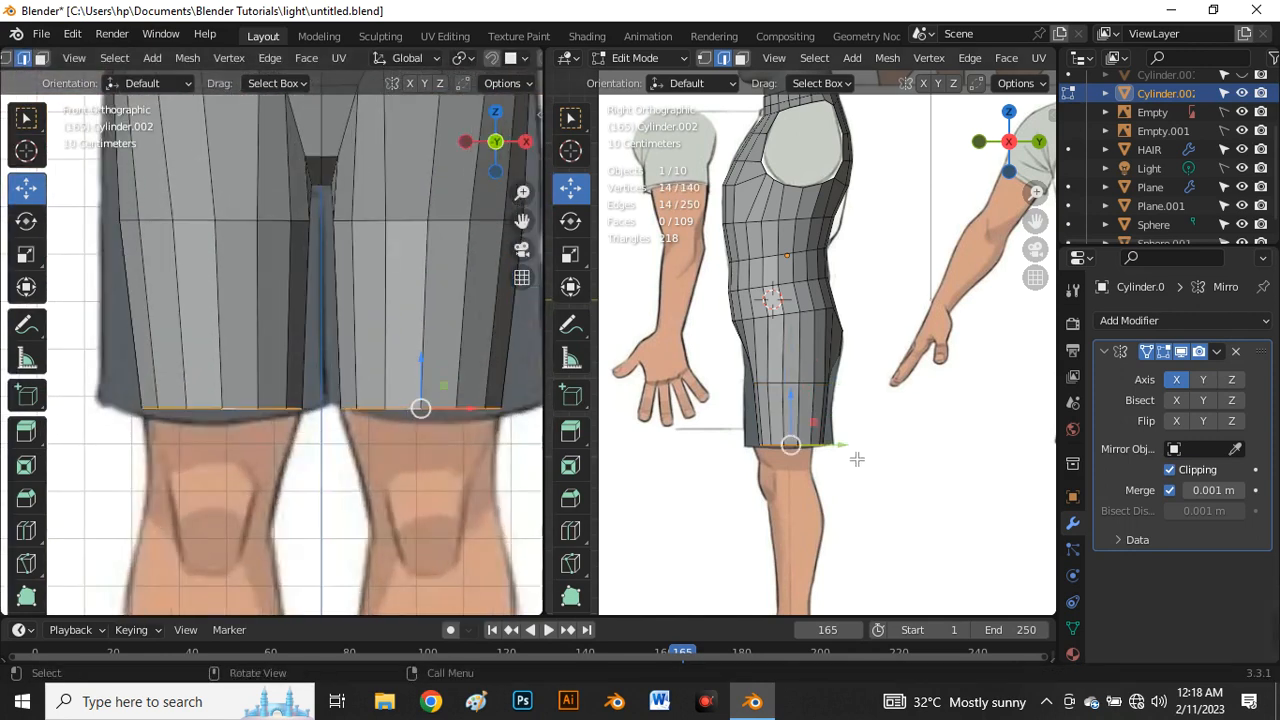
scroll(778, 450, "up", 2)
scroll(775, 452, "up", 3)
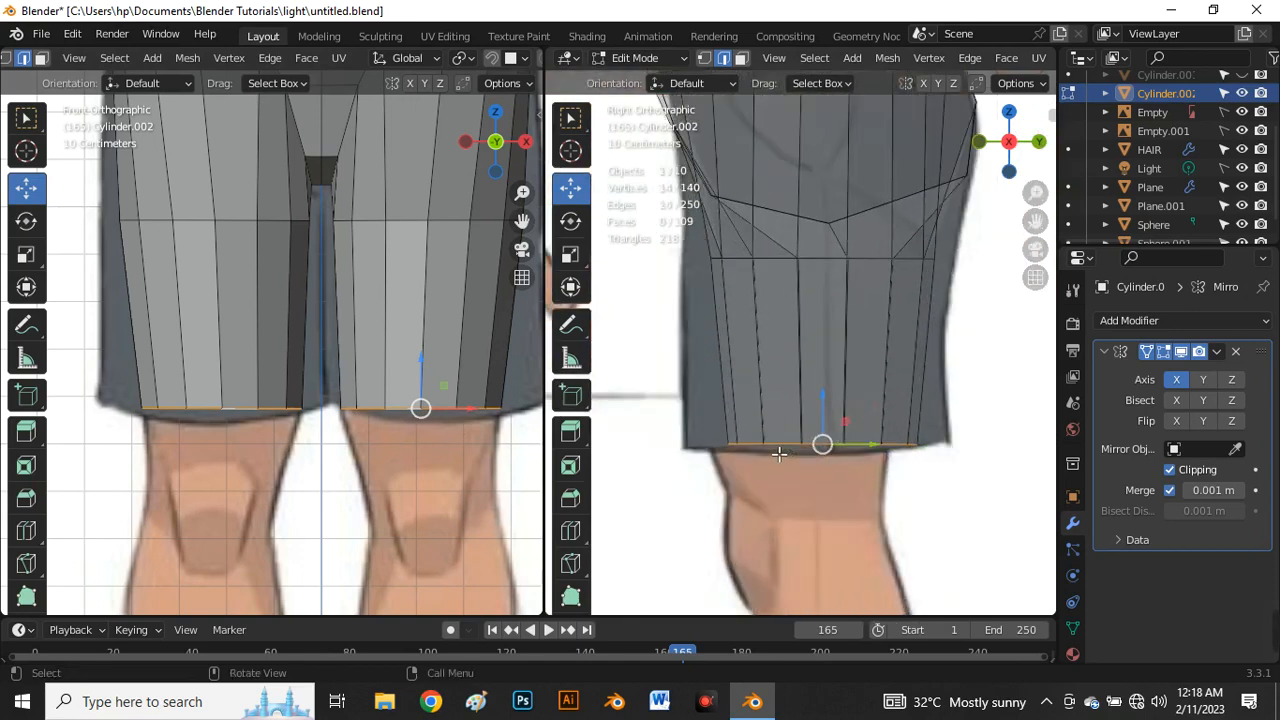
left_click_drag(887, 452, 863, 450)
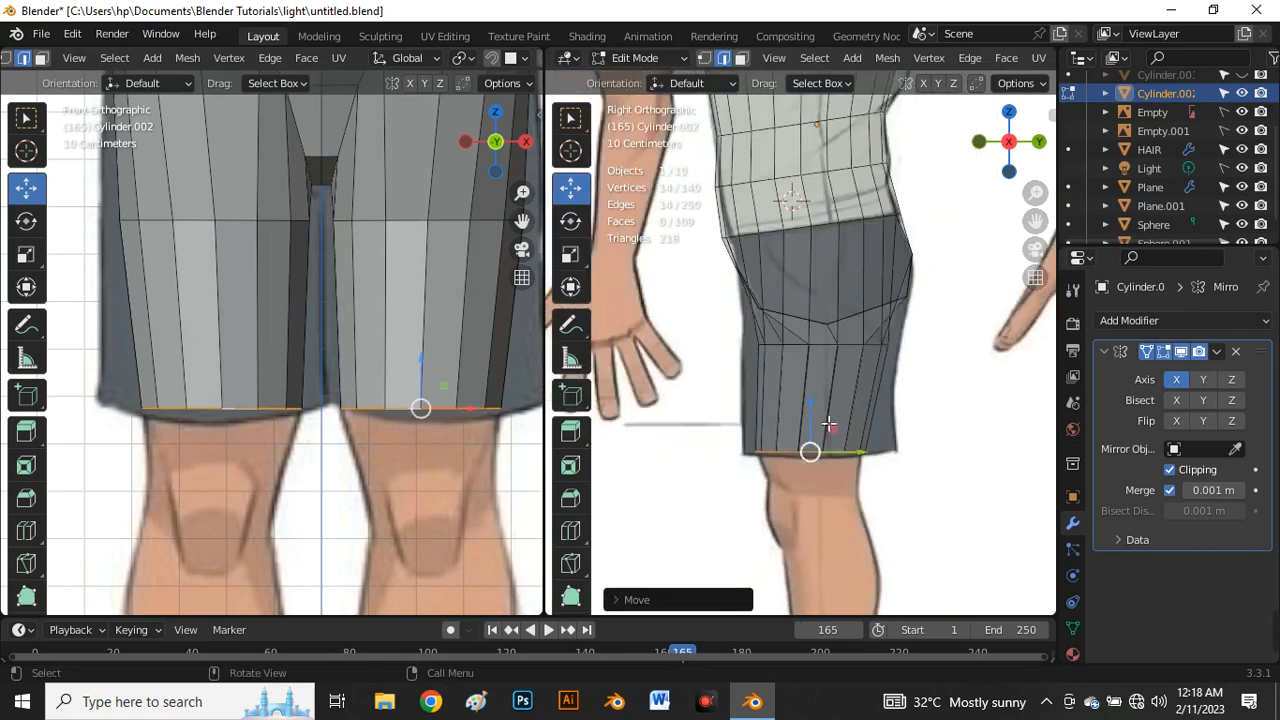
scroll(845, 435, "down", 4)
scroll(823, 340, "up", 4)
Step: Move the edge loop at the top of the leg slightly forward along Y in the side view
left_click(824, 358, "alt")
key("alt+z")
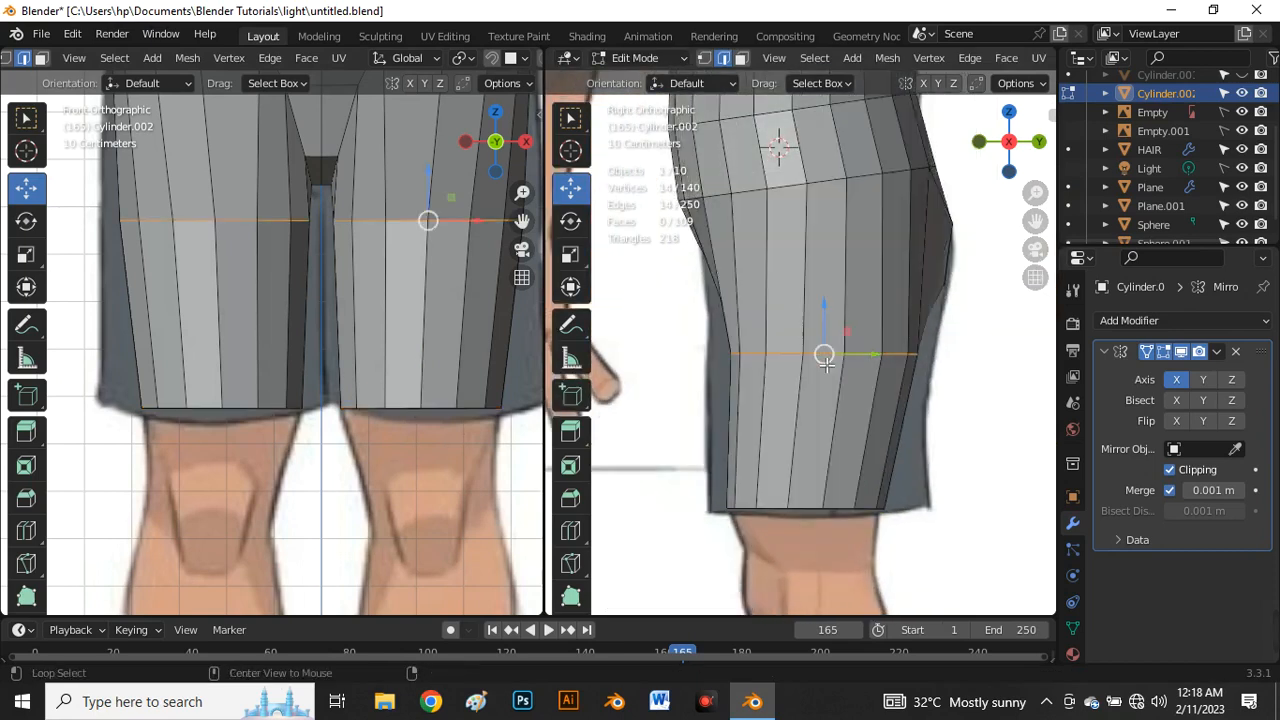
scroll(823, 368, "down", 1)
left_click_drag(887, 361, 876, 360)
left_click(909, 424)
scroll(778, 285, "down", 4)
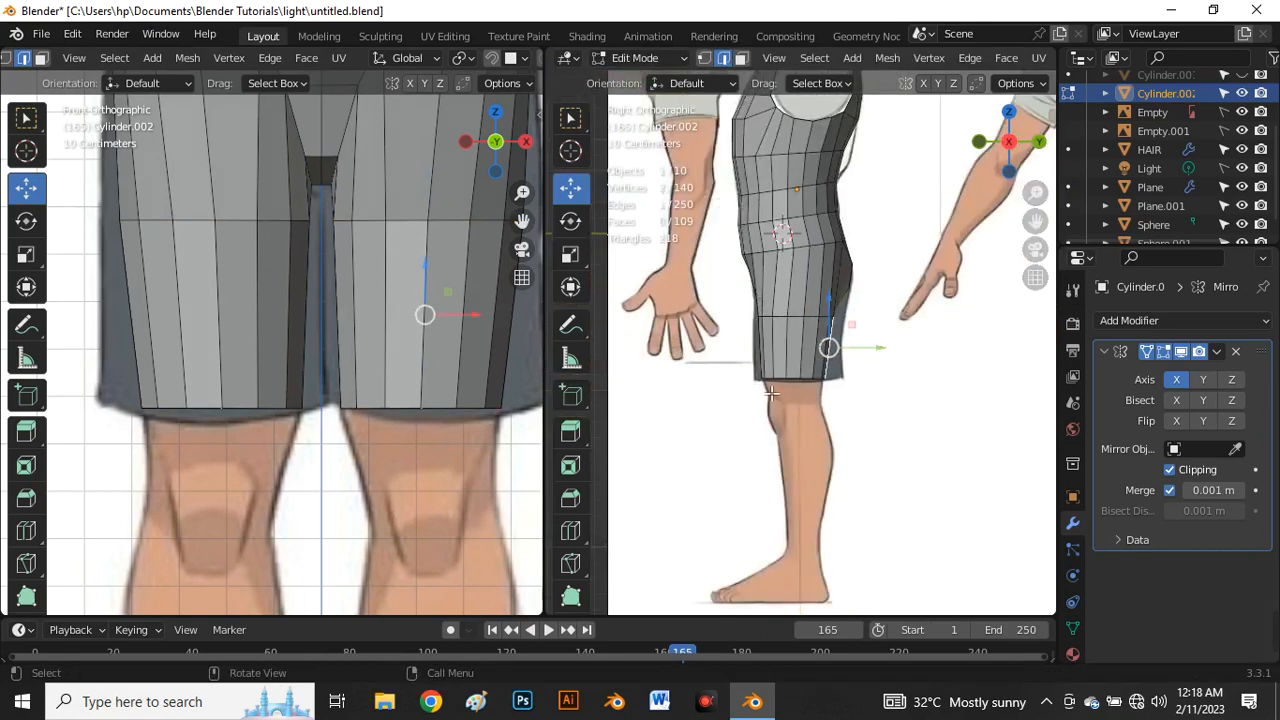
Step: Check the fit of the hem and upper leg loop against the front and side reference shorts
left_click(778, 432)
scroll(778, 432, "down", 1)
scroll(790, 360, "up", 6)
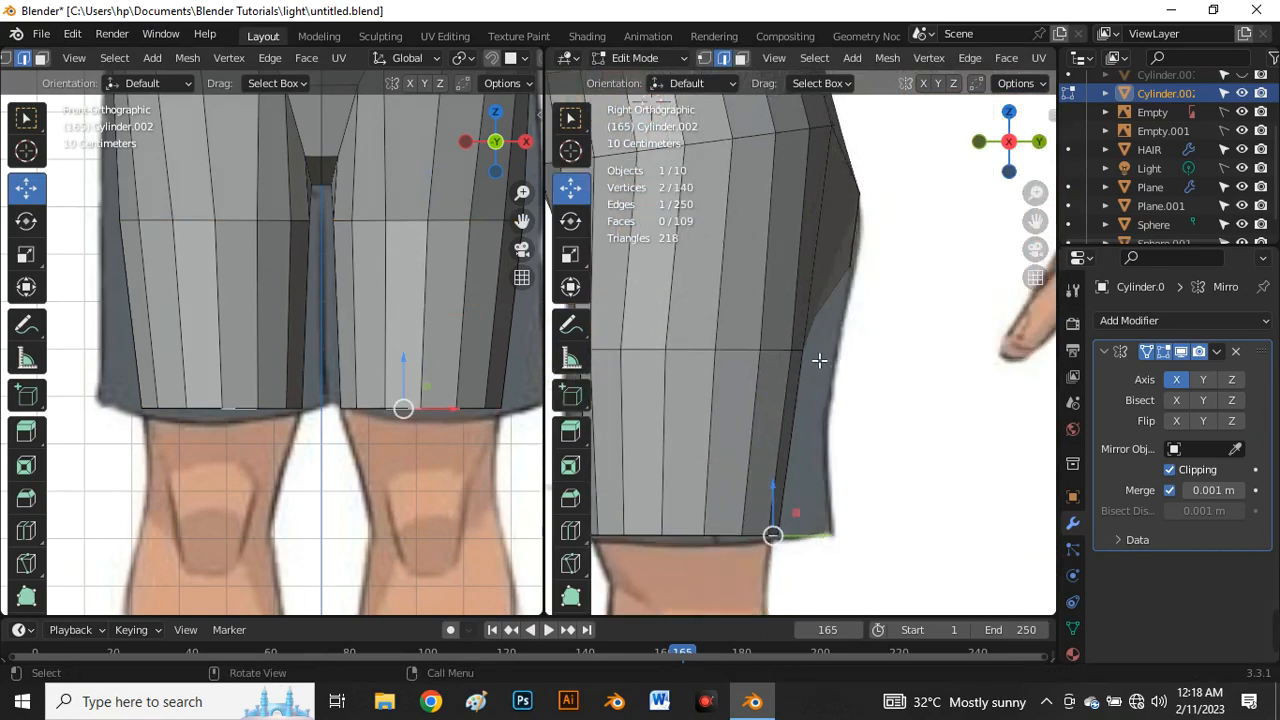
left_click(781, 352, "alt")
scroll(781, 365, "down", 4)
scroll(685, 338, "up", 2)
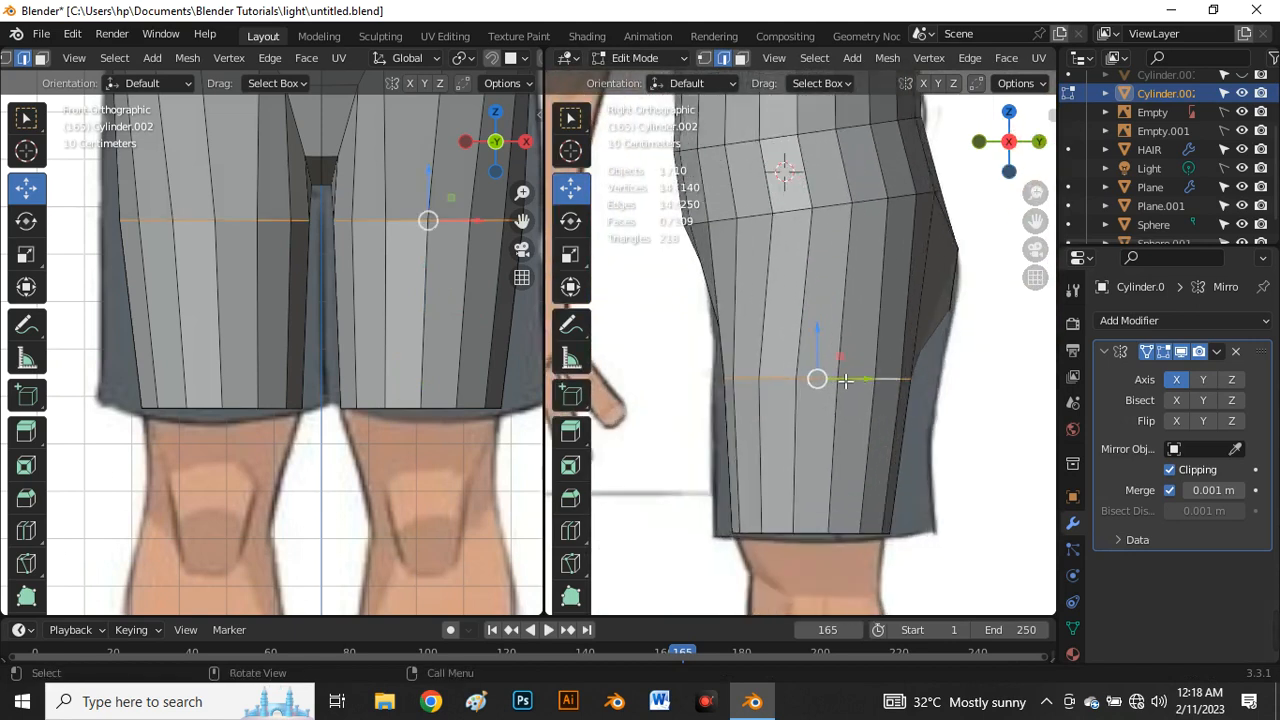
scroll(813, 264, "down", 3)
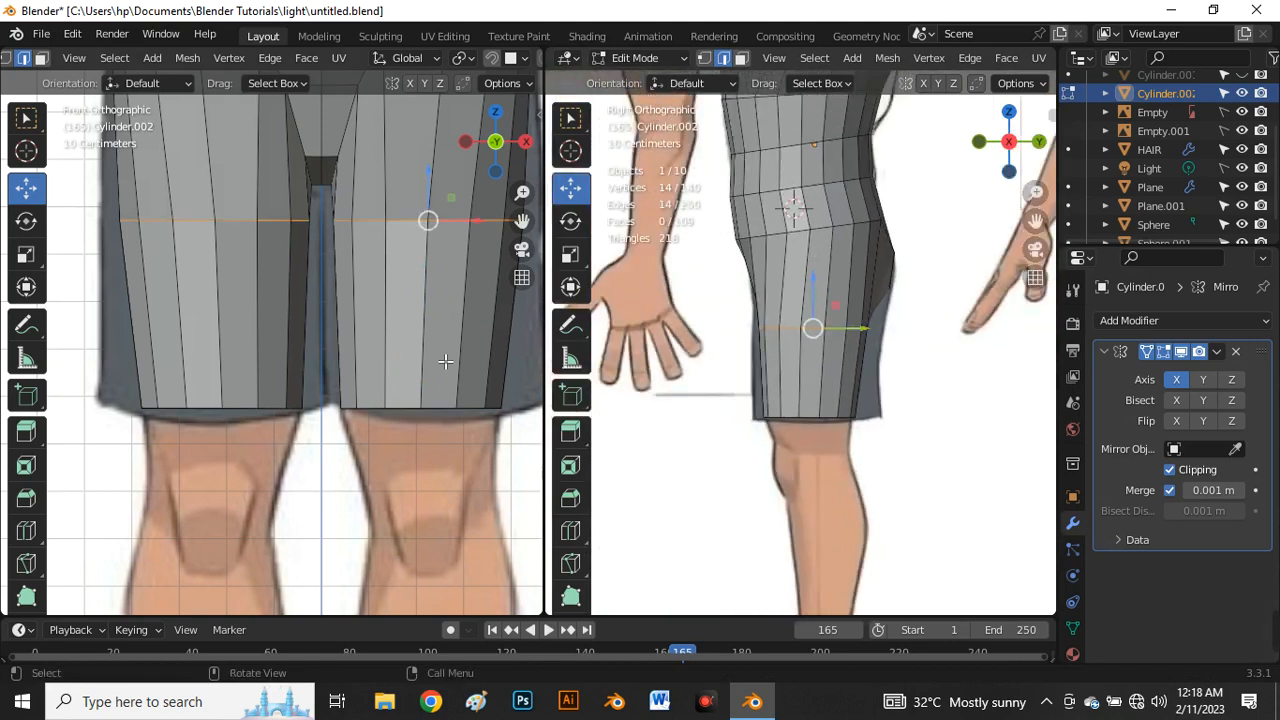
scroll(304, 305, "down", 3)
scroll(342, 350, "up", 2)
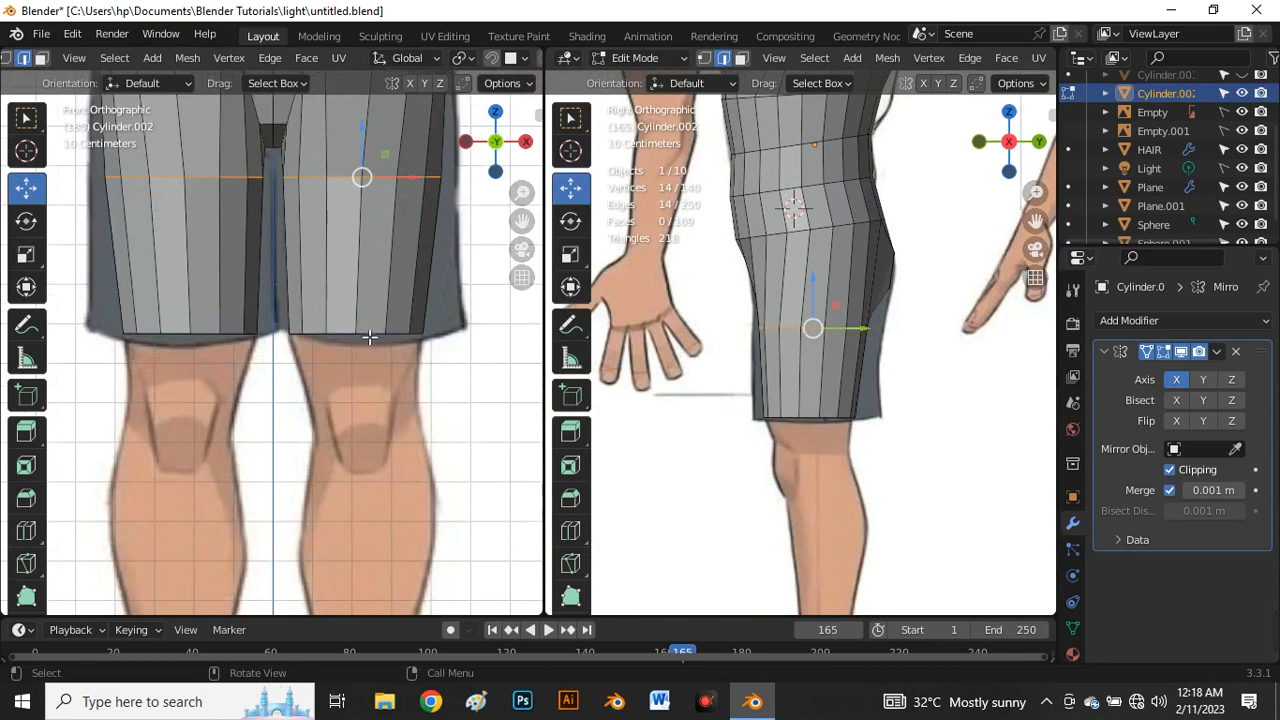
Step: Extrude the hem edge loop of the legs straight down along Z to the top of the reference knees
key("alt")
left_click(369, 337, "alt")
scroll(351, 322, "down", 2)
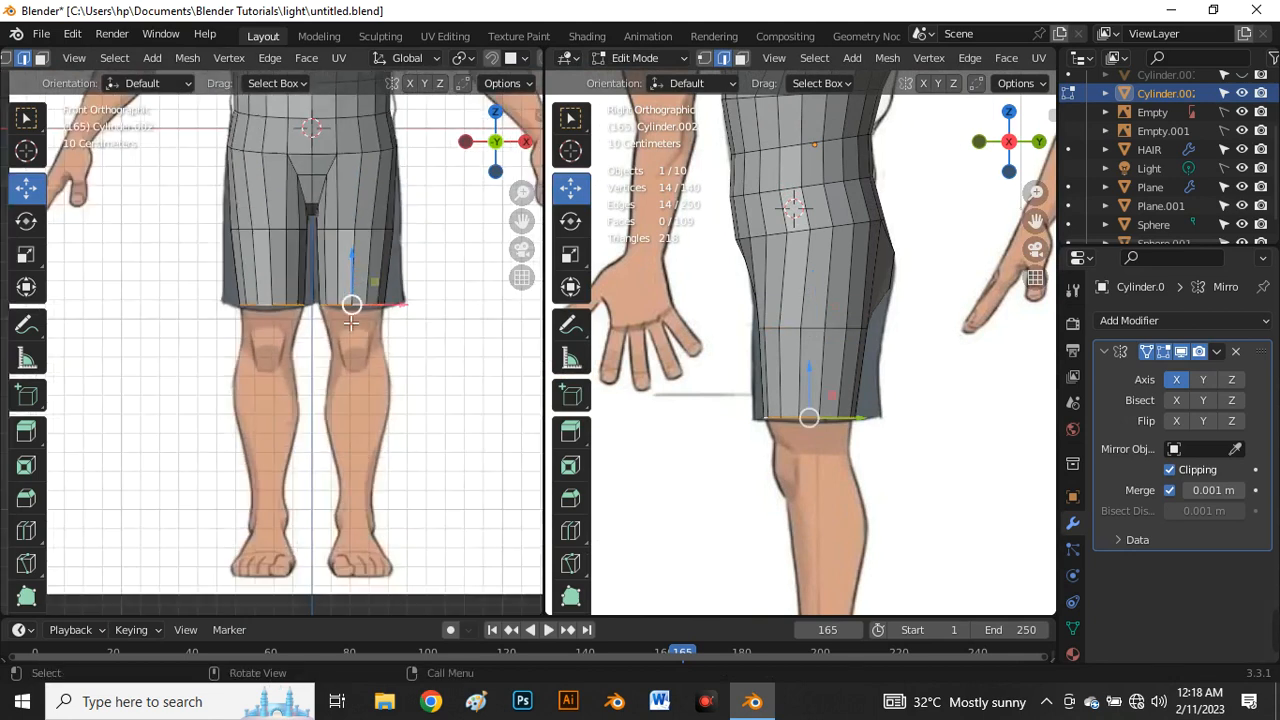
scroll(376, 290, "up", 1)
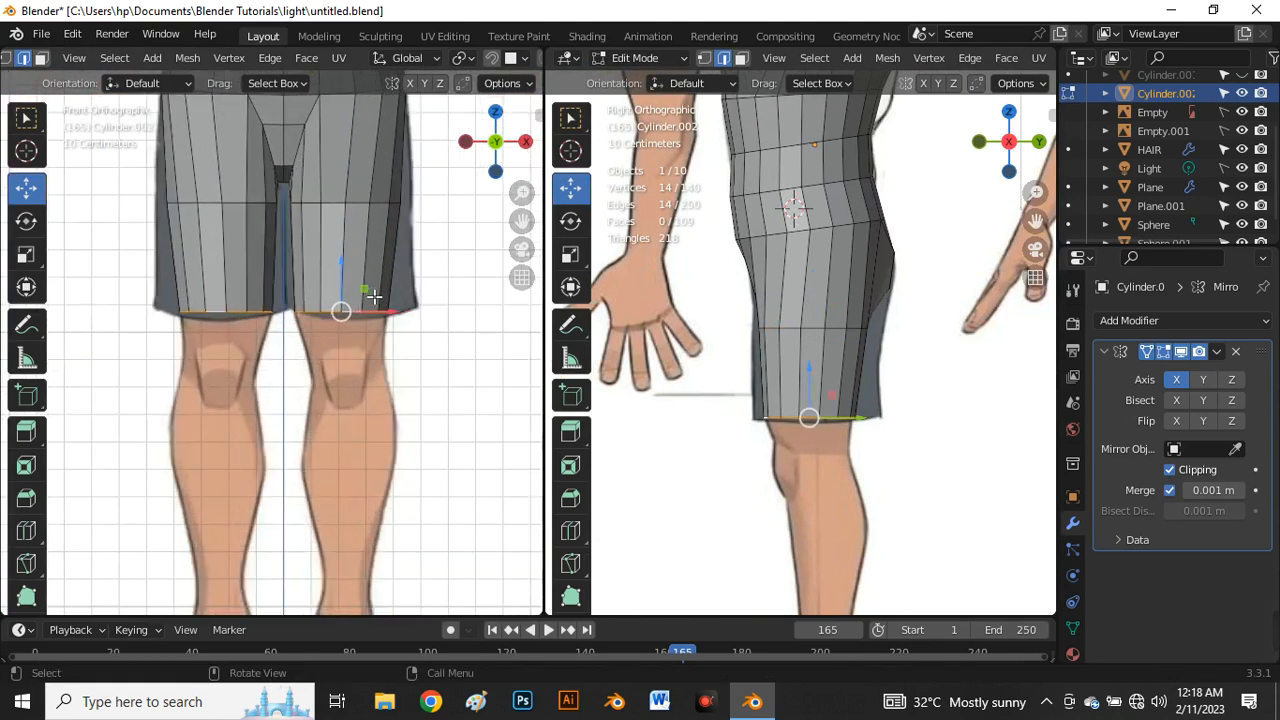
key("e")
right_click(383, 347)
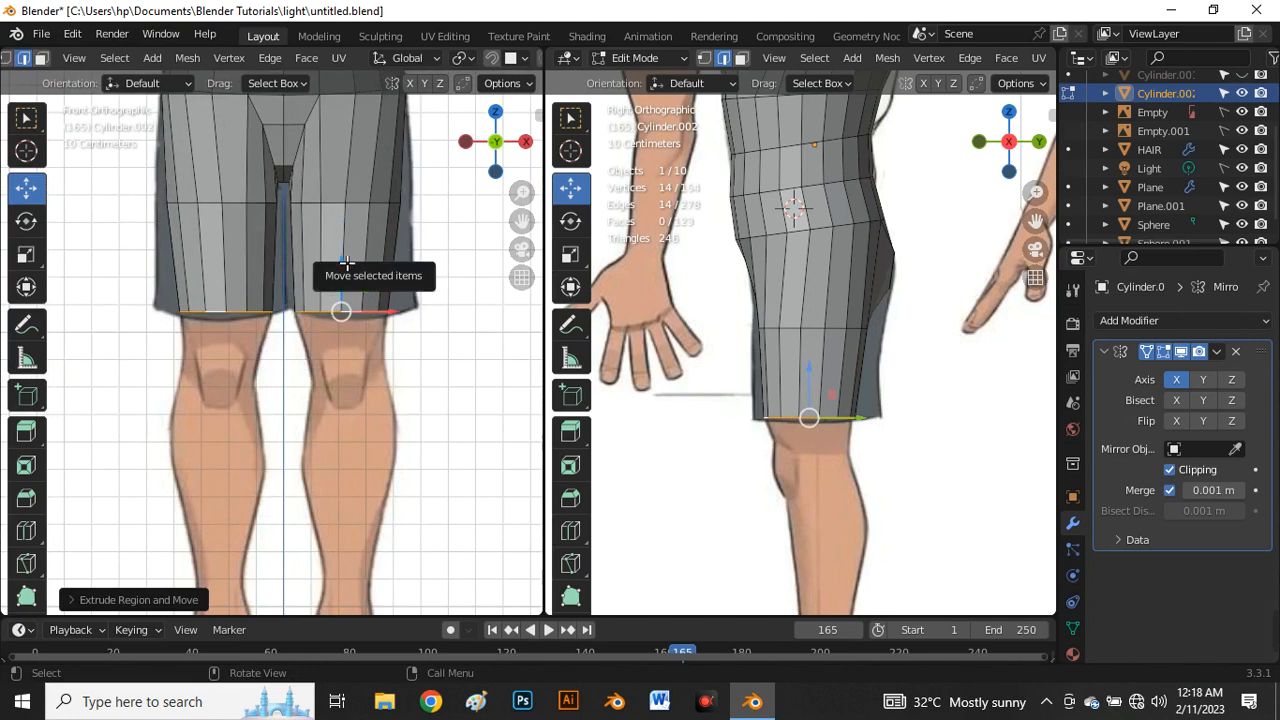
left_click_drag(345, 270, 353, 314)
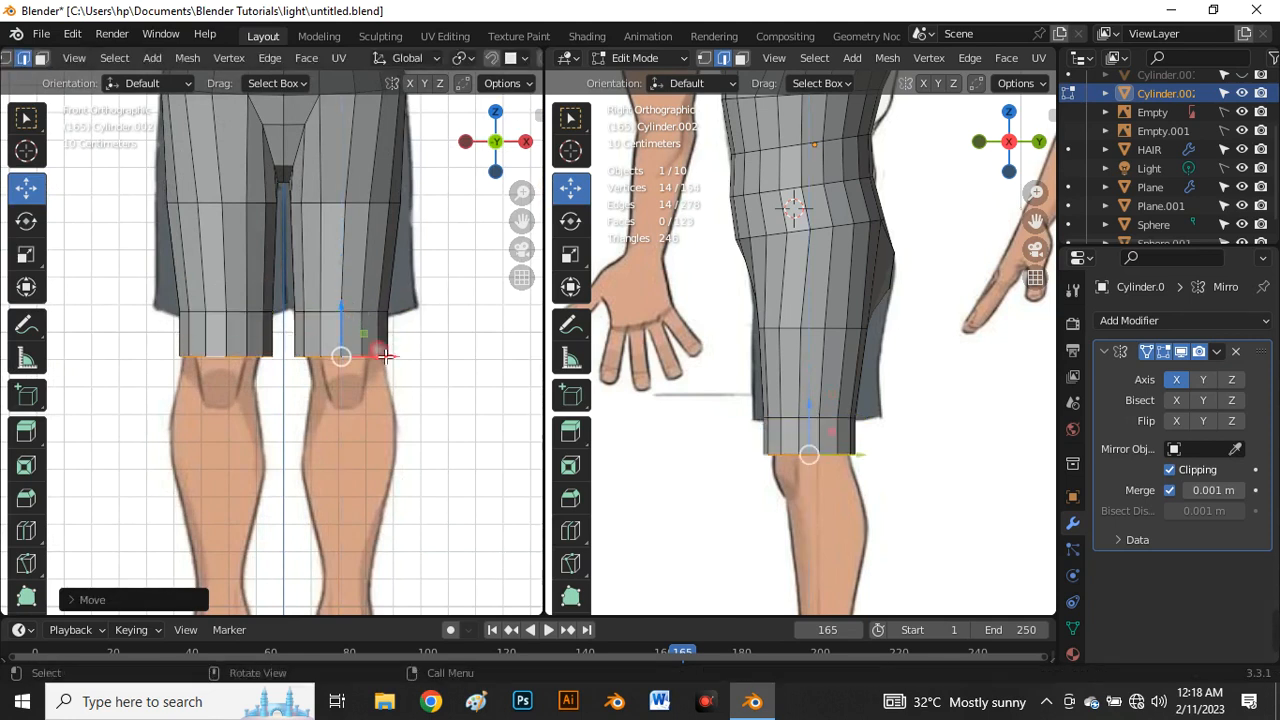
Step: Scale the new bottom loop down to the width of the reference leg and shift it slightly outward along X
key("s")
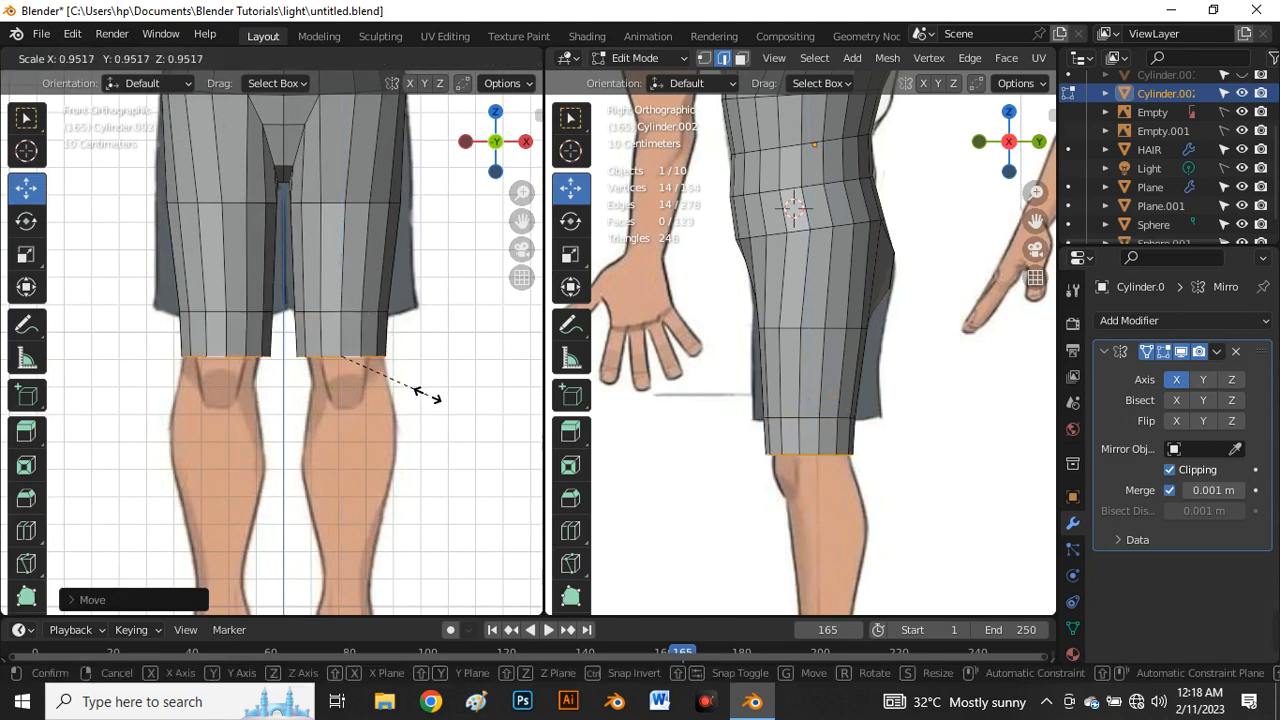
left_click(409, 397)
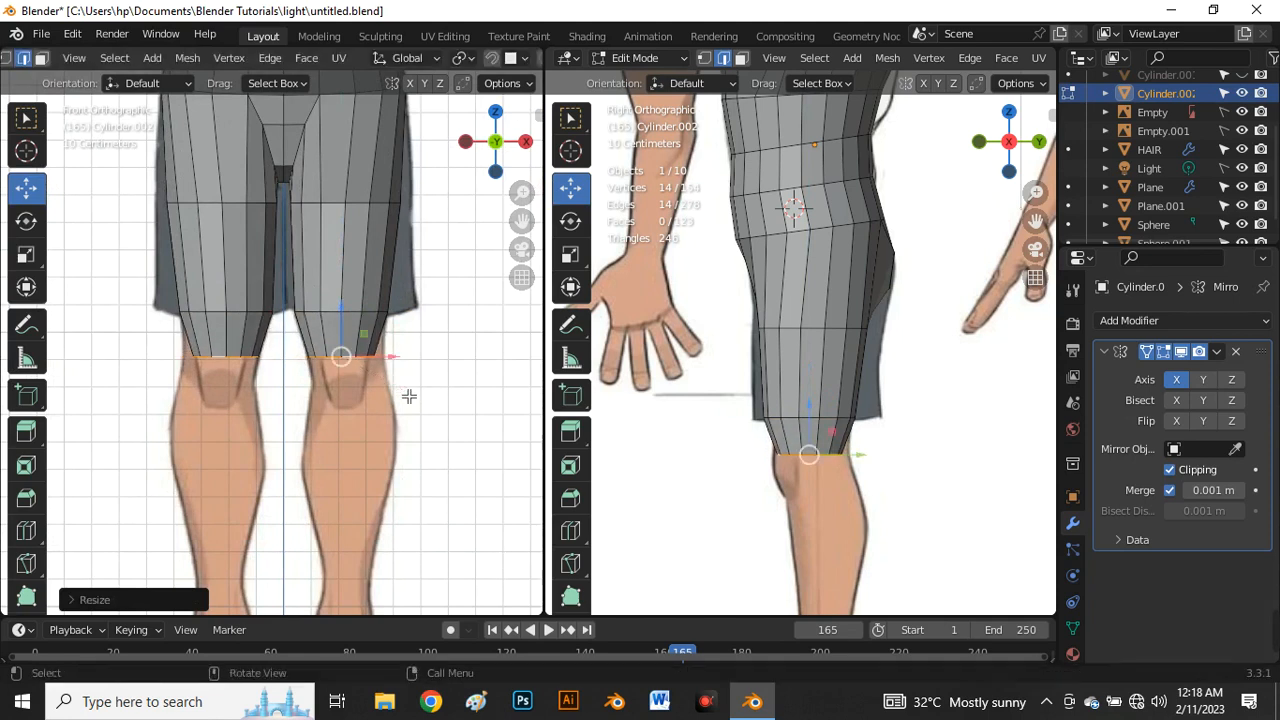
left_click_drag(396, 362, 402, 363)
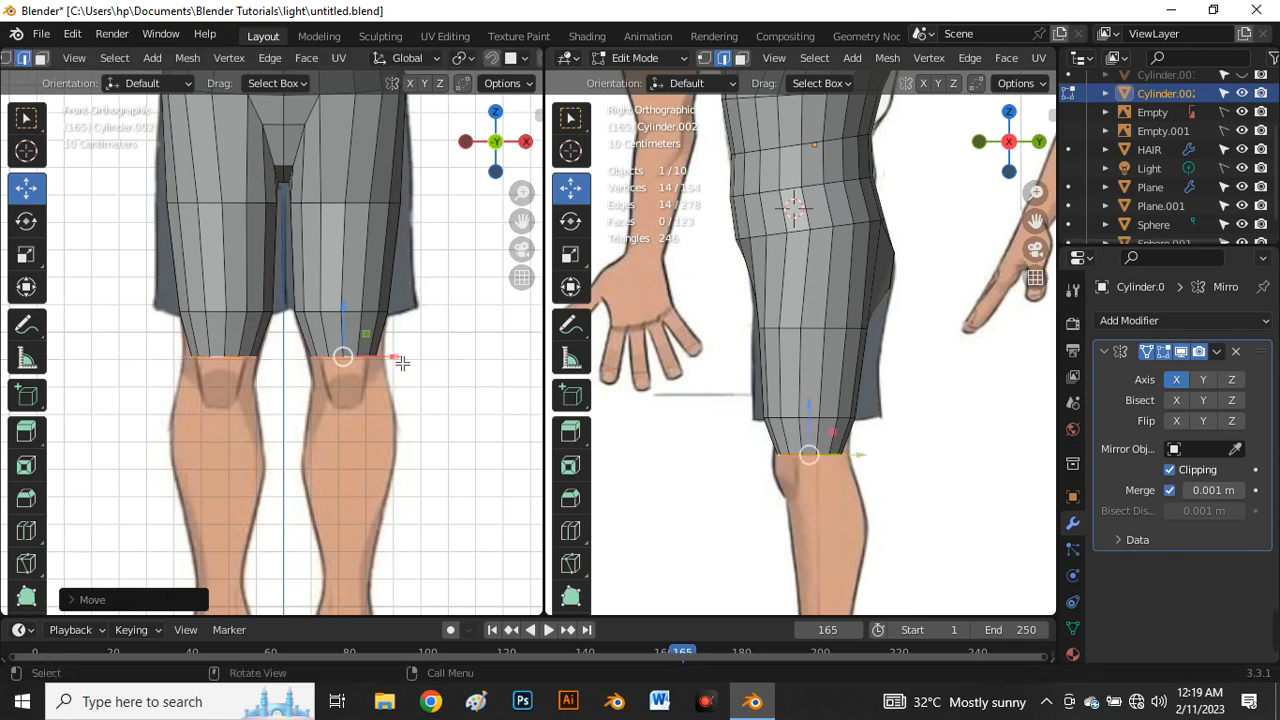
Step: Turn on X-ray in the side view, edge-slide the bottom loop up toward the hem, and lower it slightly along Z
scroll(694, 328, "up", 1)
scroll(790, 425, "up", 1)
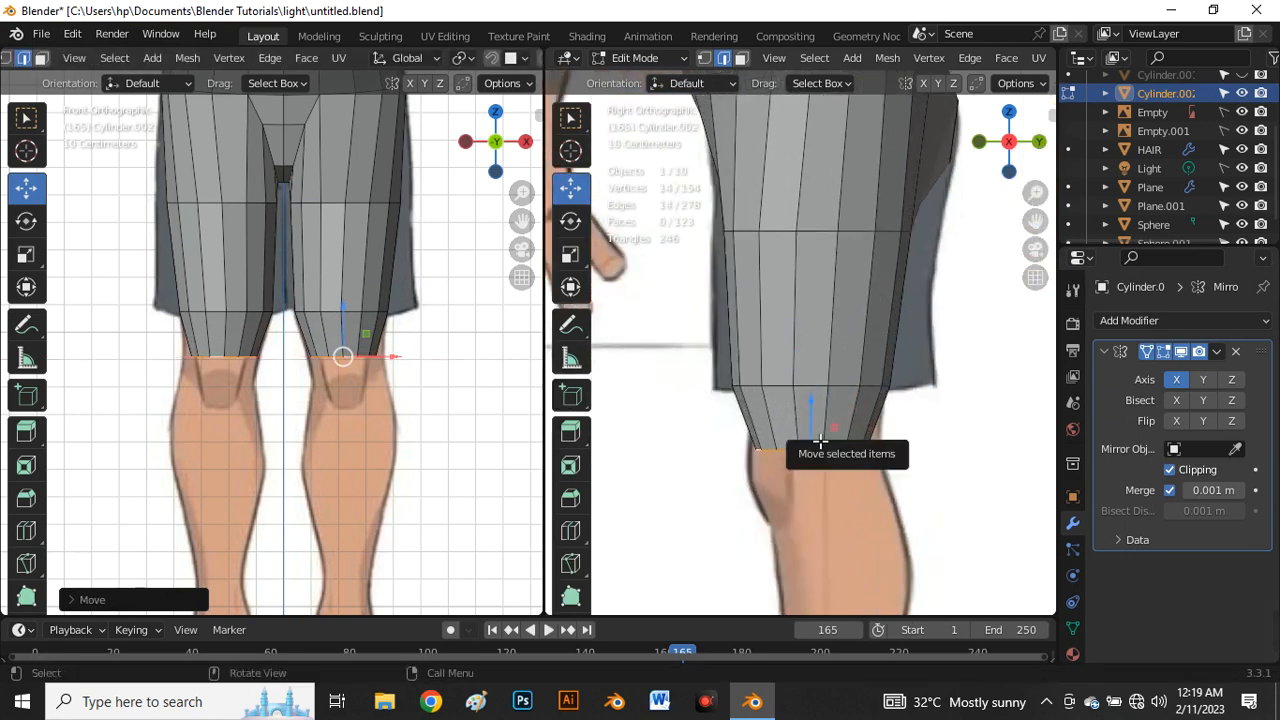
scroll(818, 441, "up", 1)
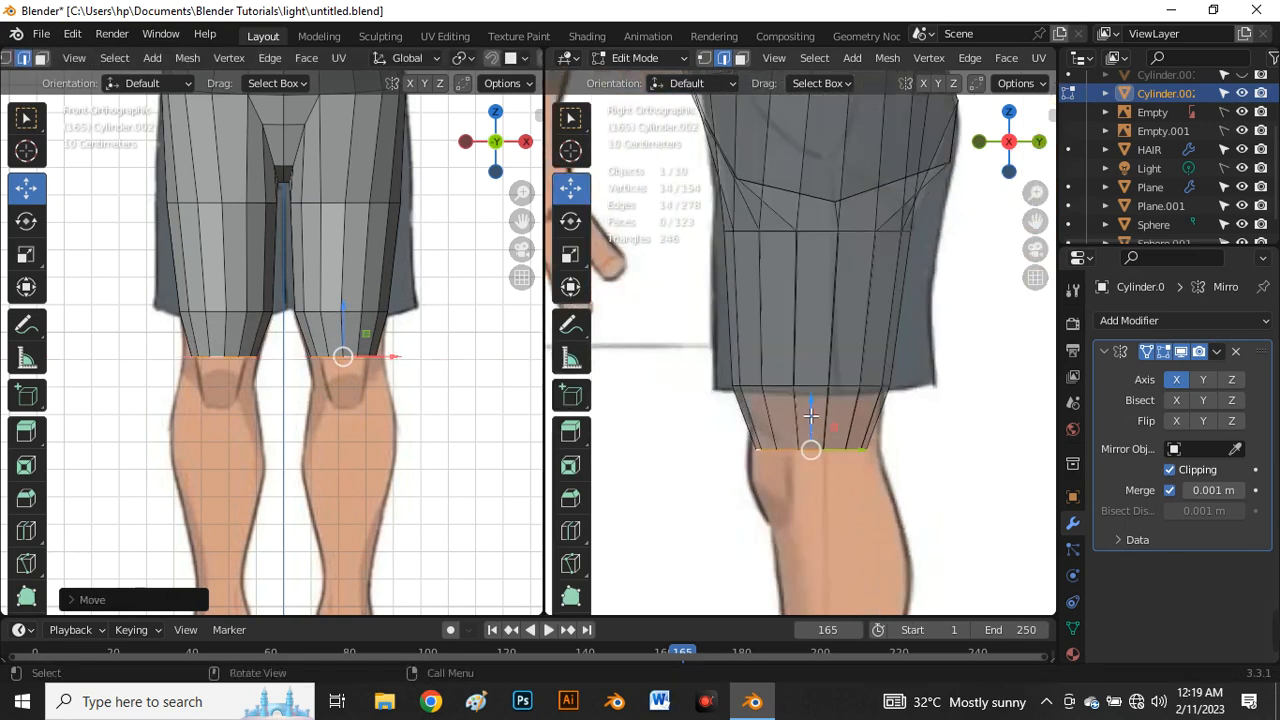
key("g")
key("g")
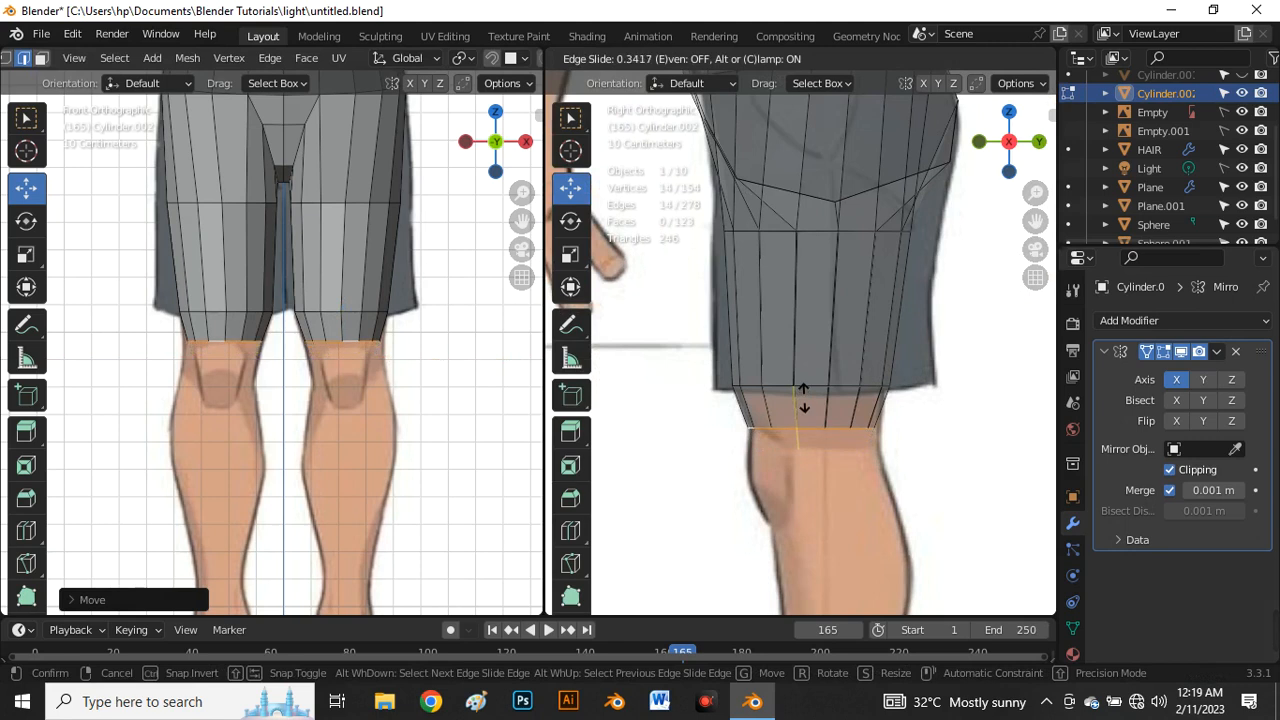
left_click(803, 398)
scroll(349, 325, "up", 2)
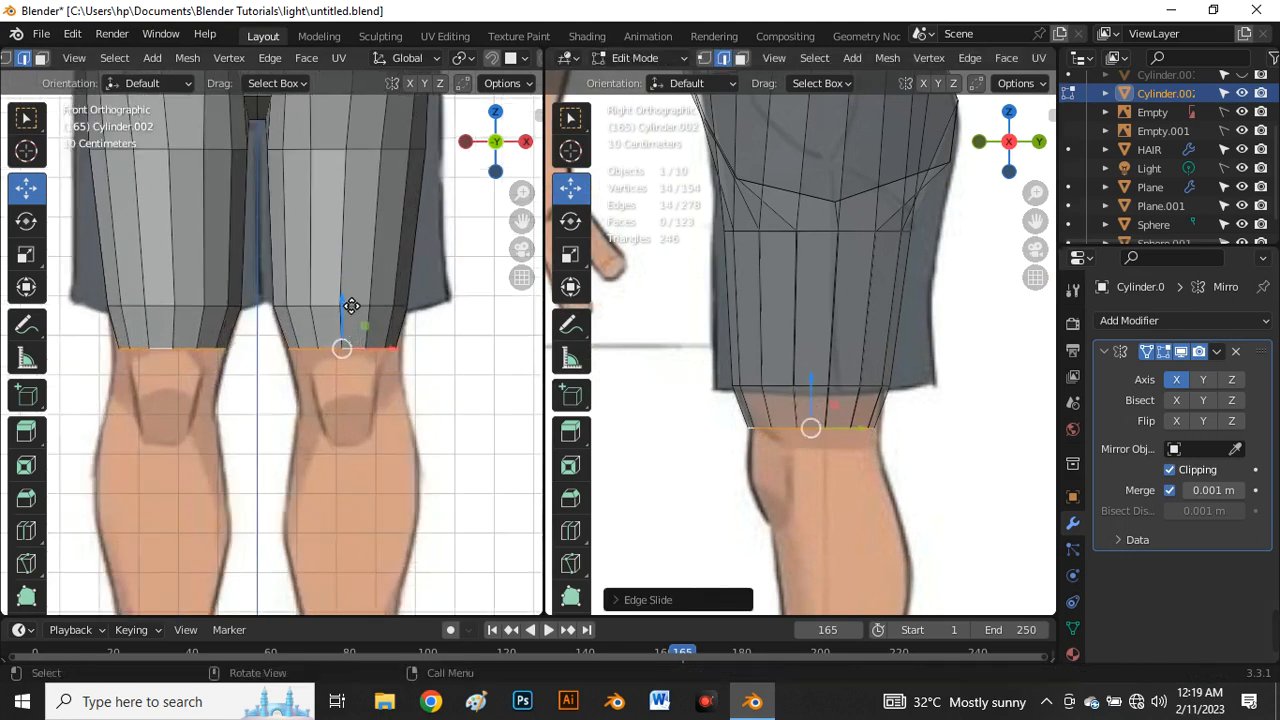
left_click_drag(351, 305, 350, 314)
scroll(347, 316, "down", 2)
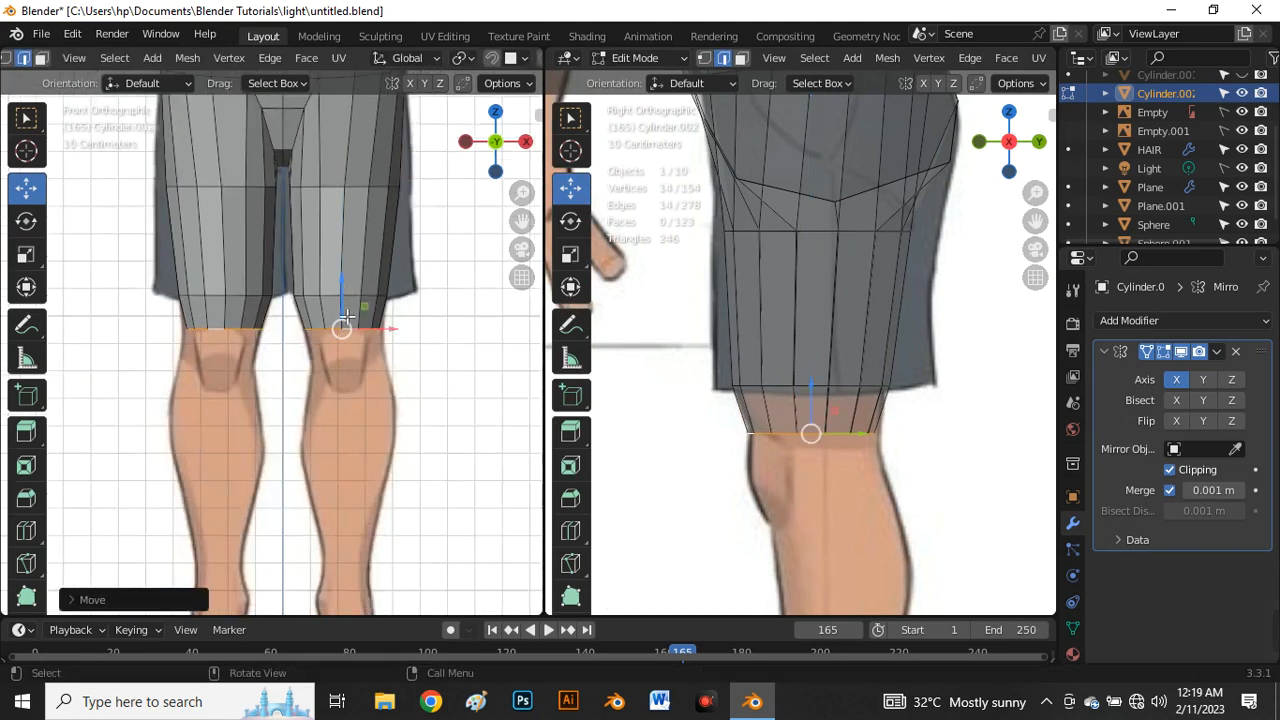
Step: Extrude the bottom leg loop down along Z to the middle of the reference kneecap
key("e")
right_click(356, 329)
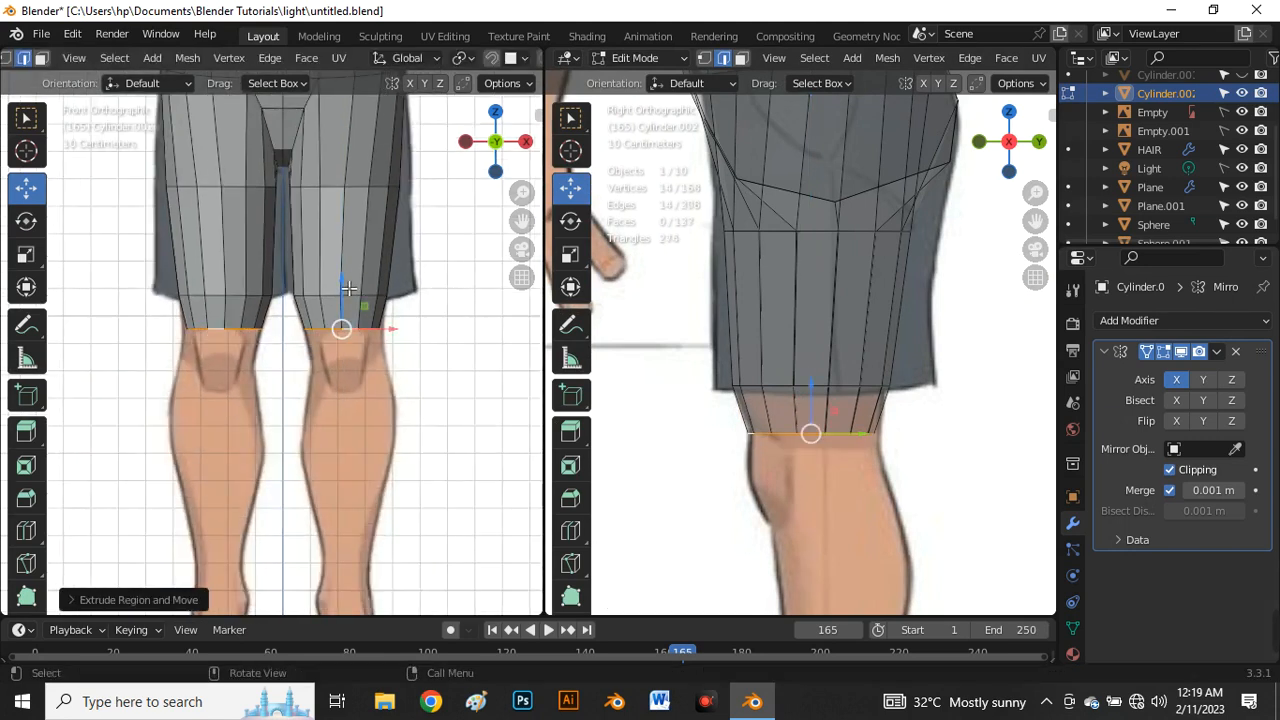
left_click_drag(349, 288, 351, 325)
Step: Widen the bottom knee loop along Y and move it backward along Y to fit the side reference
scroll(884, 476, "up", 2)
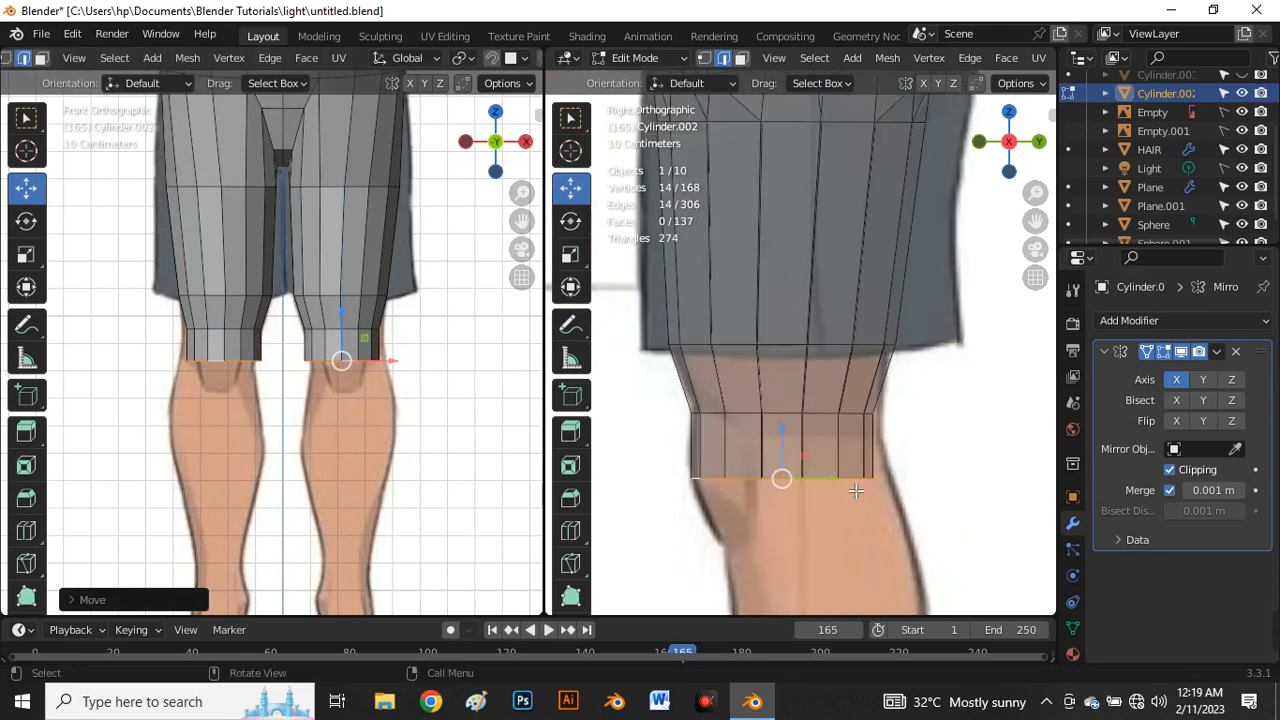
key("s")
key("y")
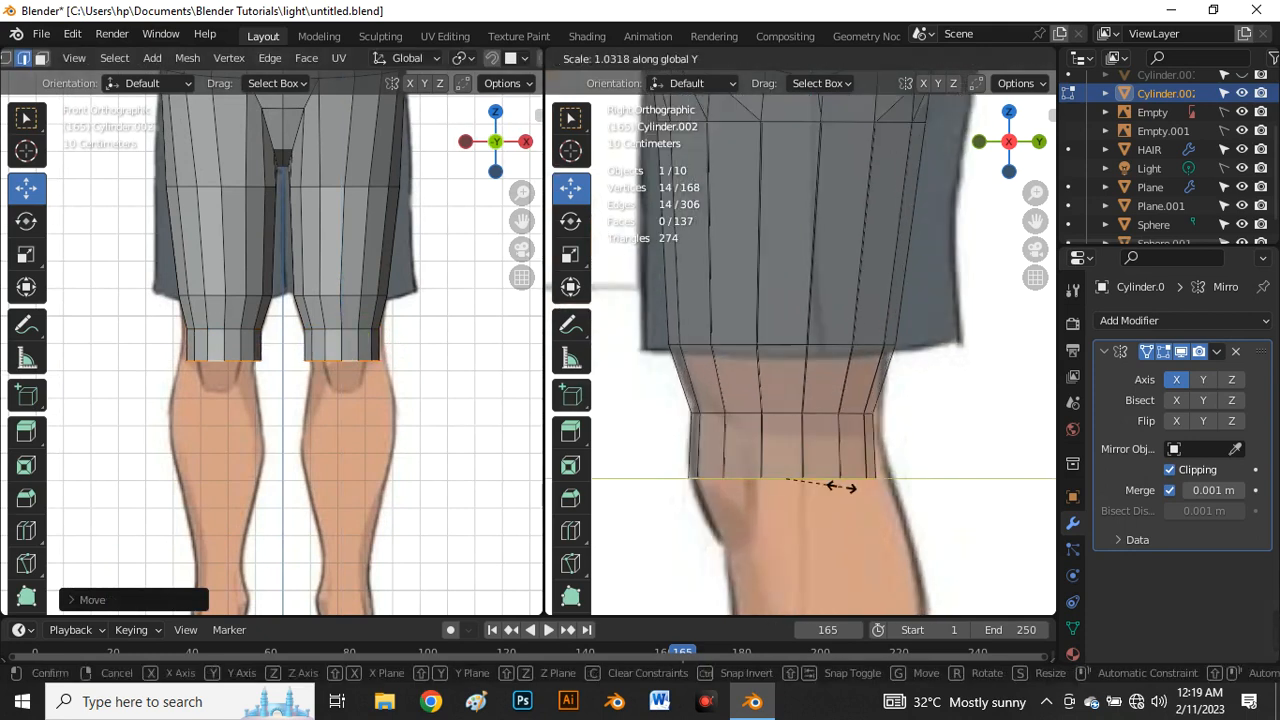
left_click(838, 486)
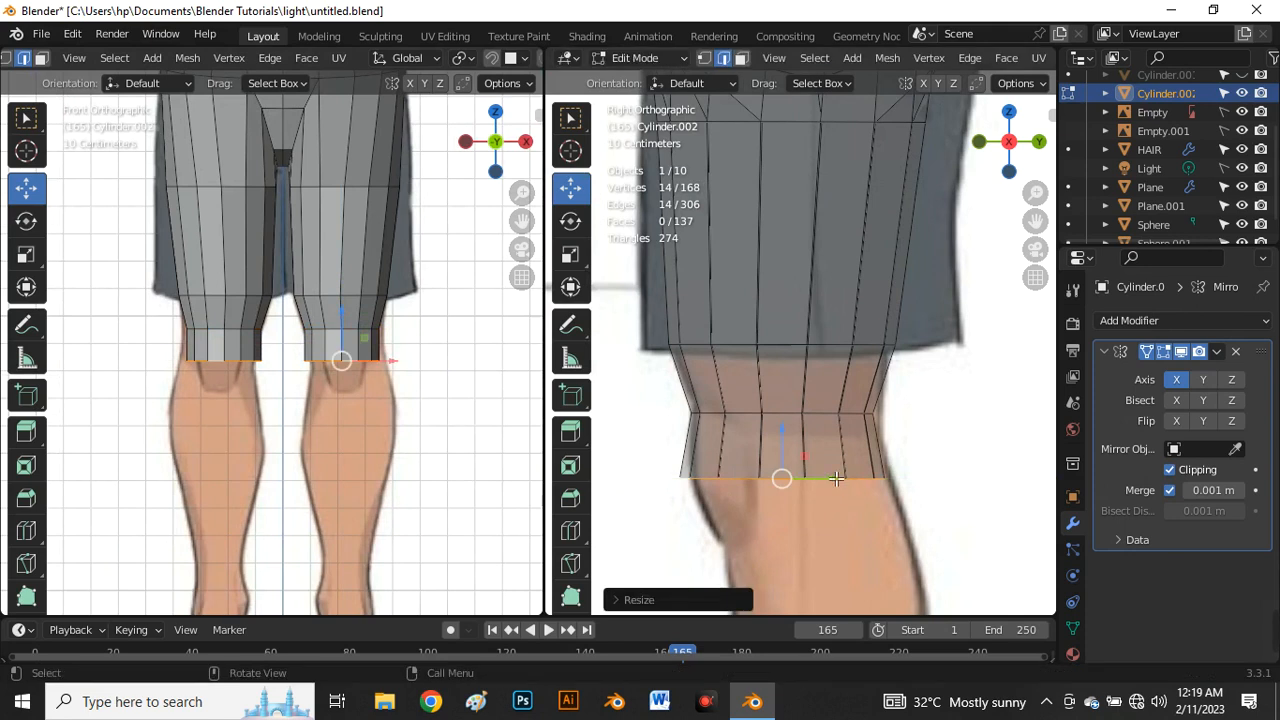
left_click(825, 479)
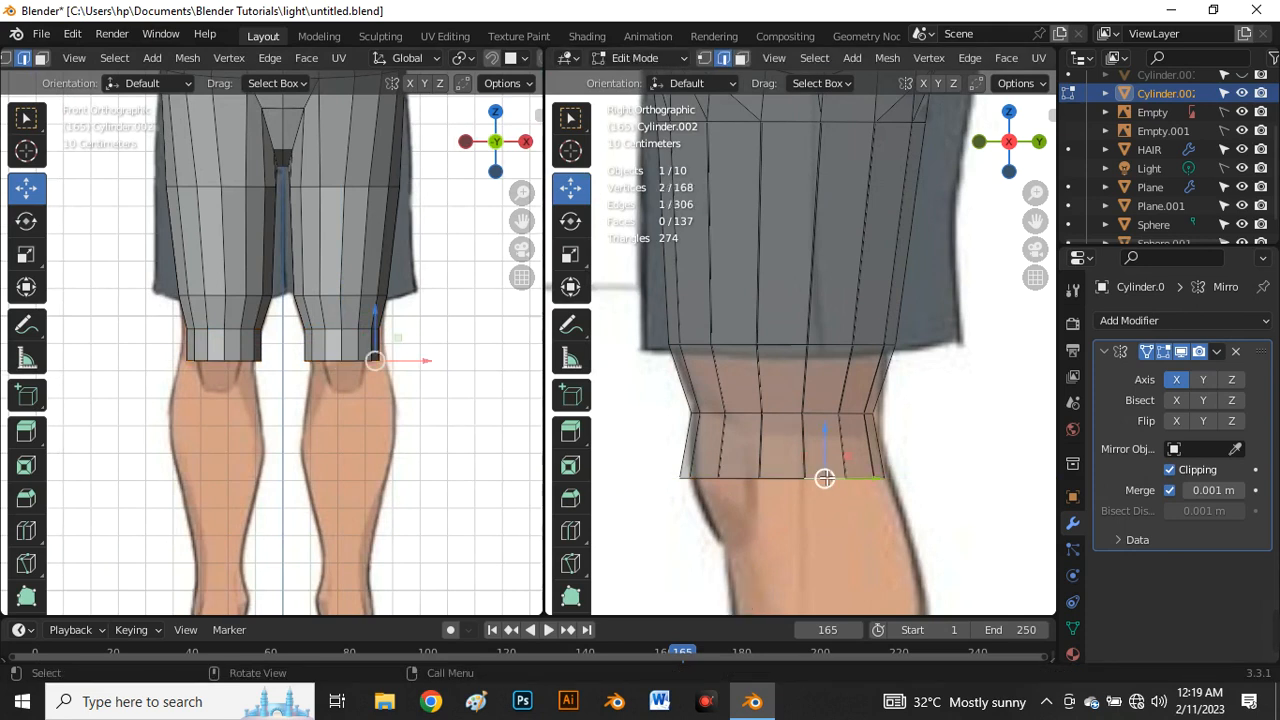
left_click(764, 487, "alt")
key("g")
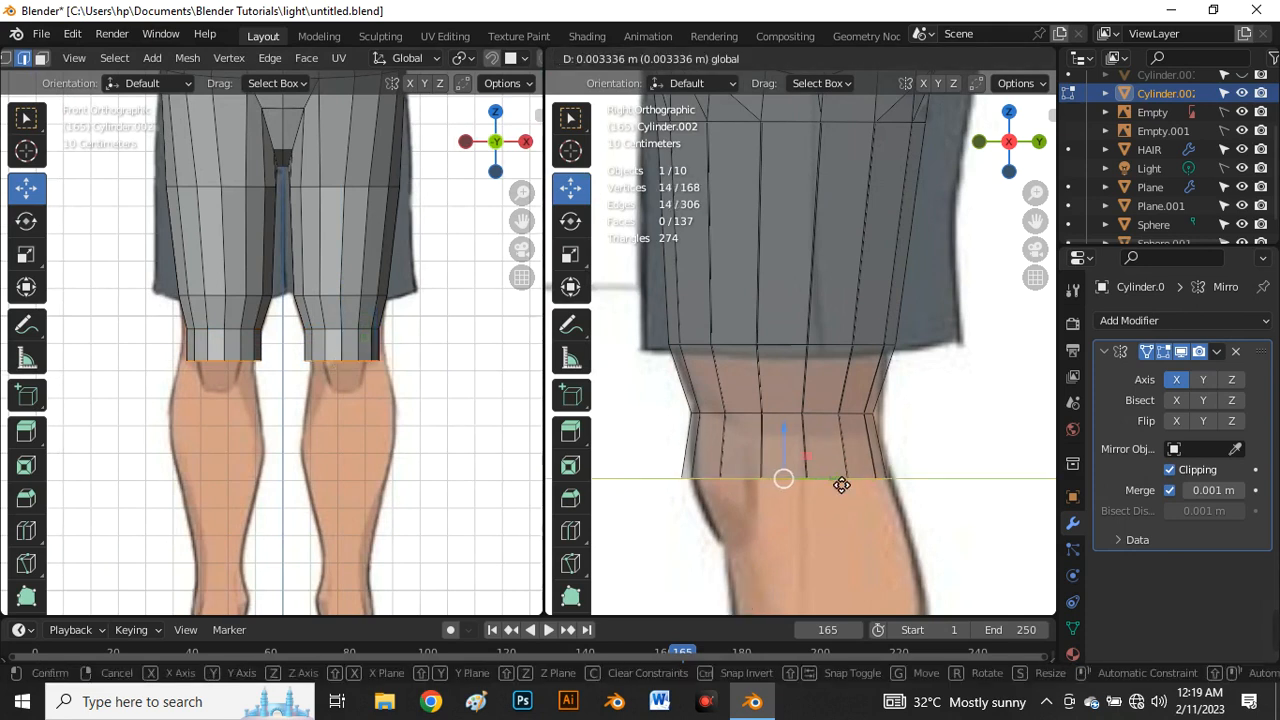
left_click(849, 483)
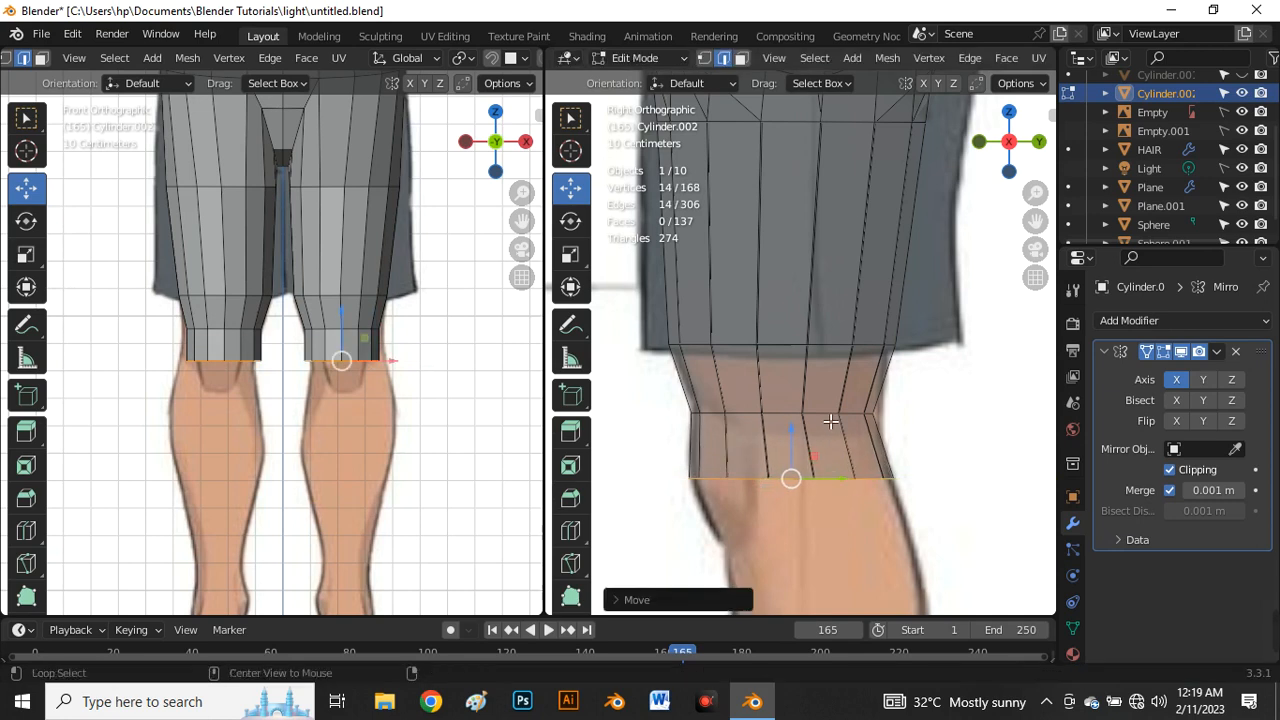
Step: Scale the edge loop just above the knee down slightly and nudge it forward along Y
left_click(849, 421, "alt")
key("s")
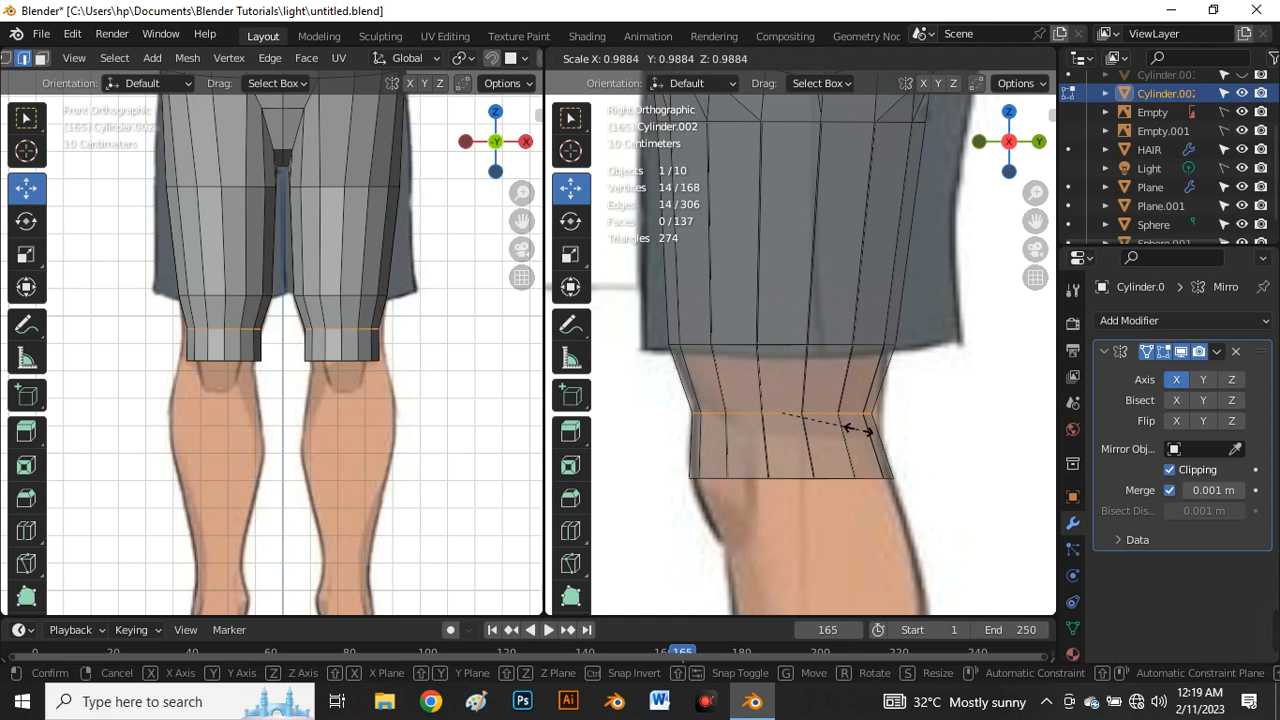
left_click(841, 424)
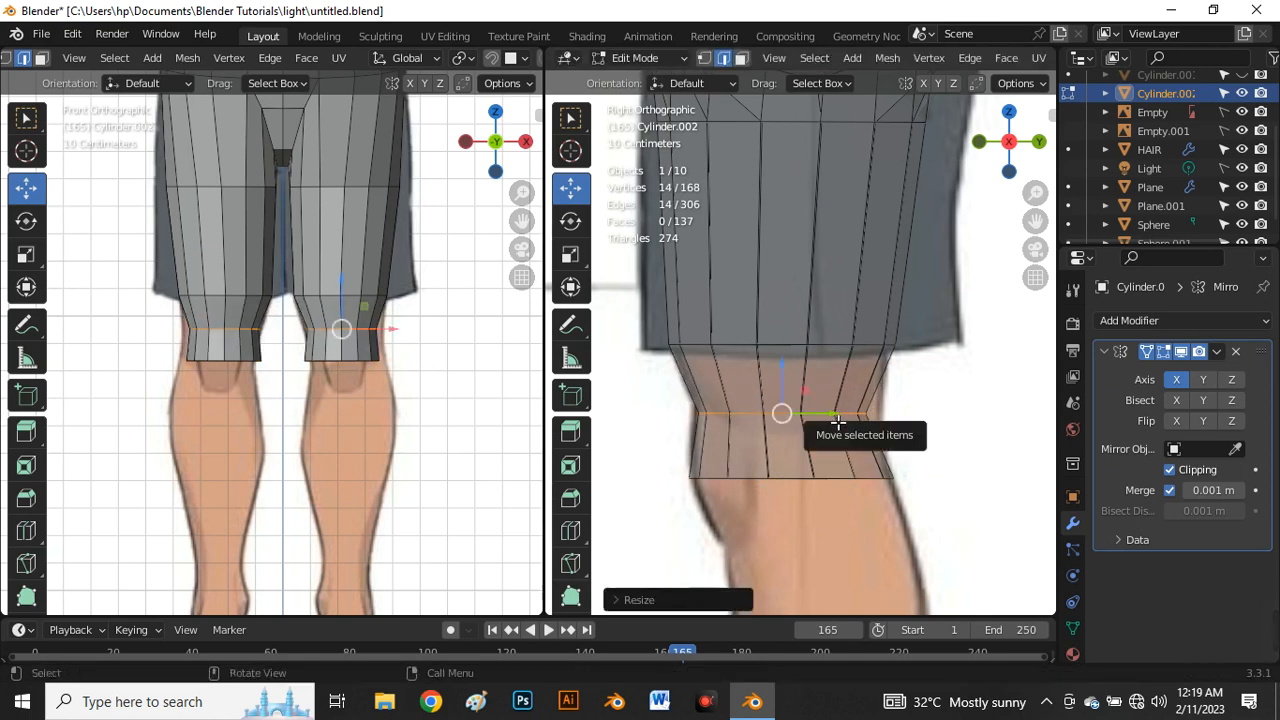
left_click_drag(837, 422, 857, 423)
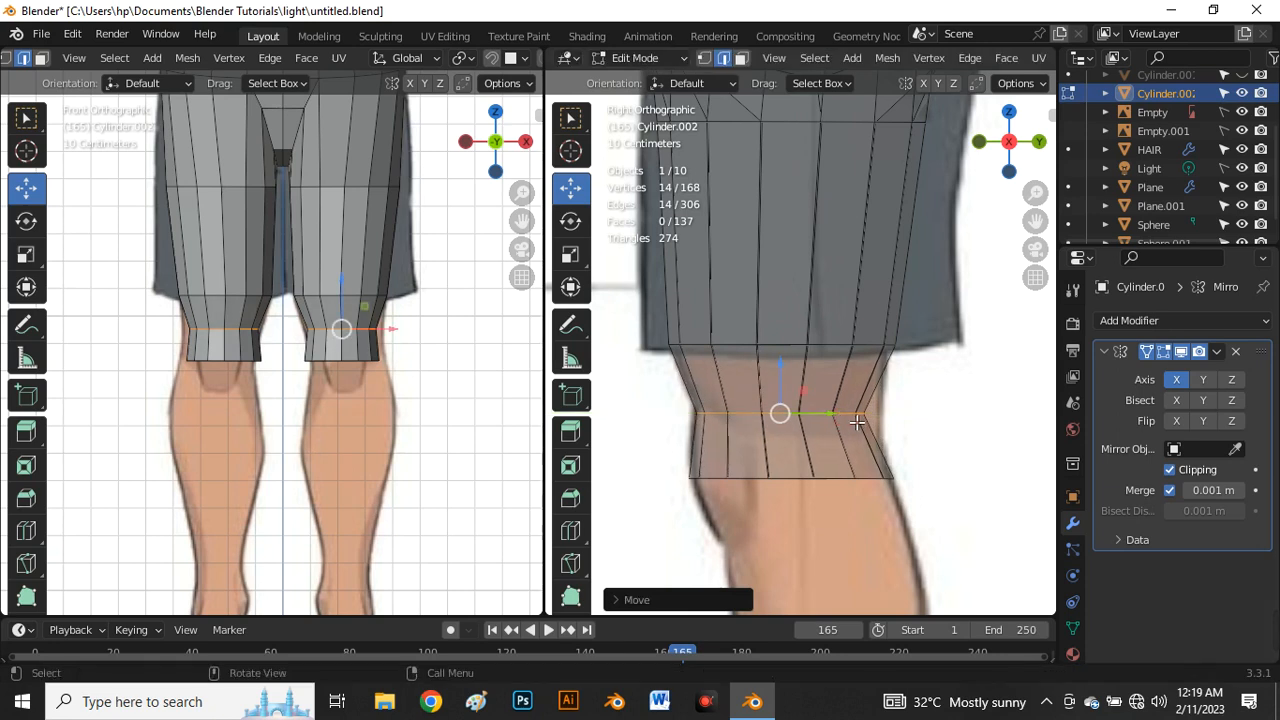
Step: Widen the loop above the knee along Y and nudge it backward to match the side reference outline
key("s")
key("y")
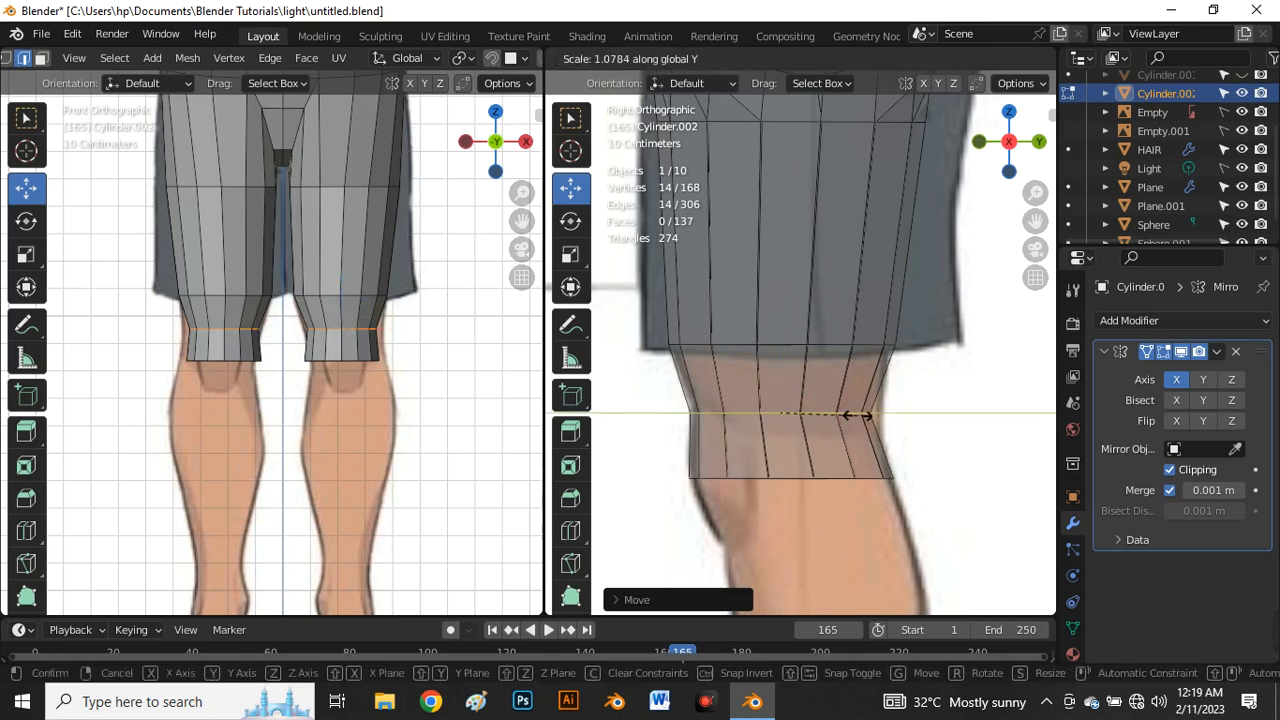
left_click(857, 418)
key("g")
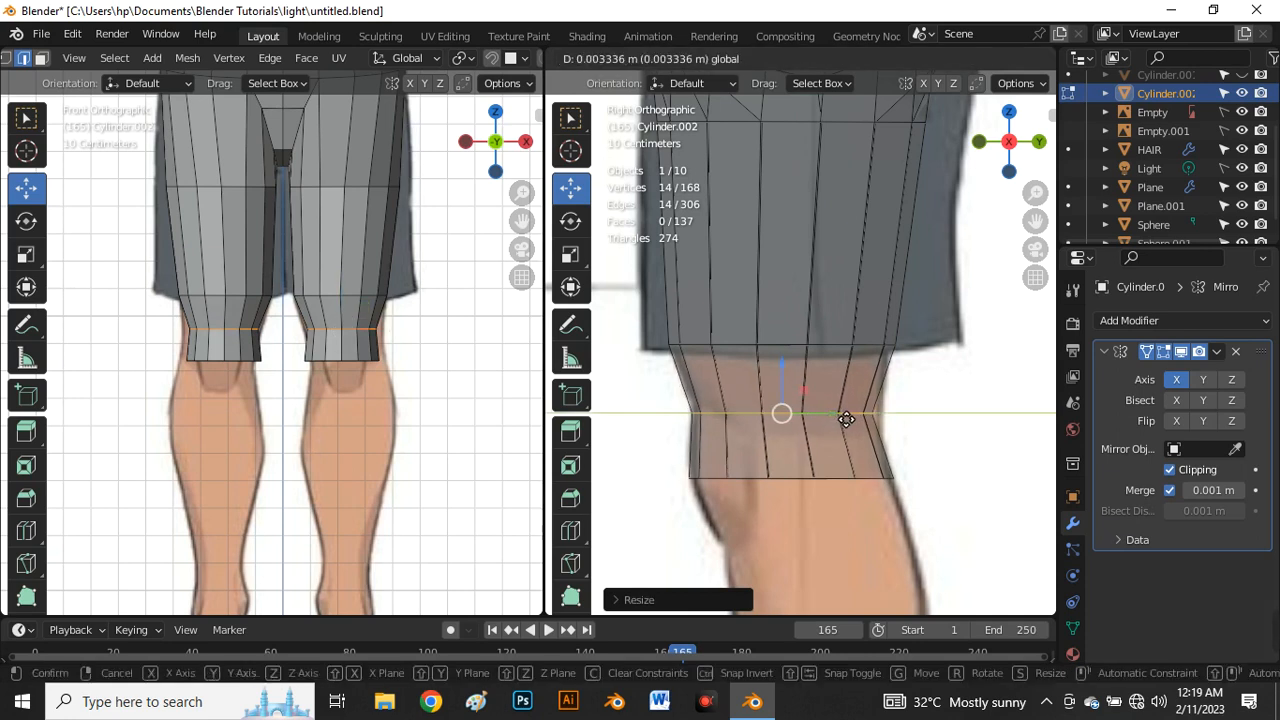
left_click(790, 410)
scroll(763, 414, "down", 1)
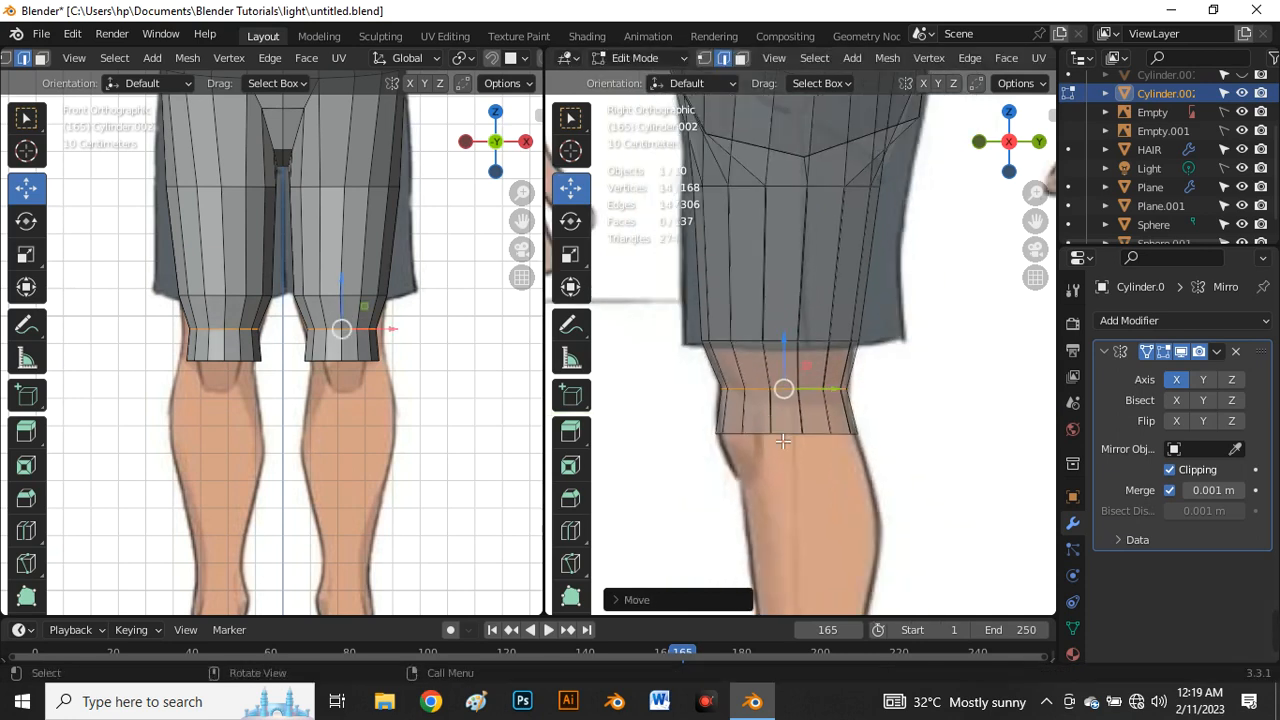
Step: Turn on X-ray in the front view and widen the edge loop above the knee along X
left_click(783, 441, "alt")
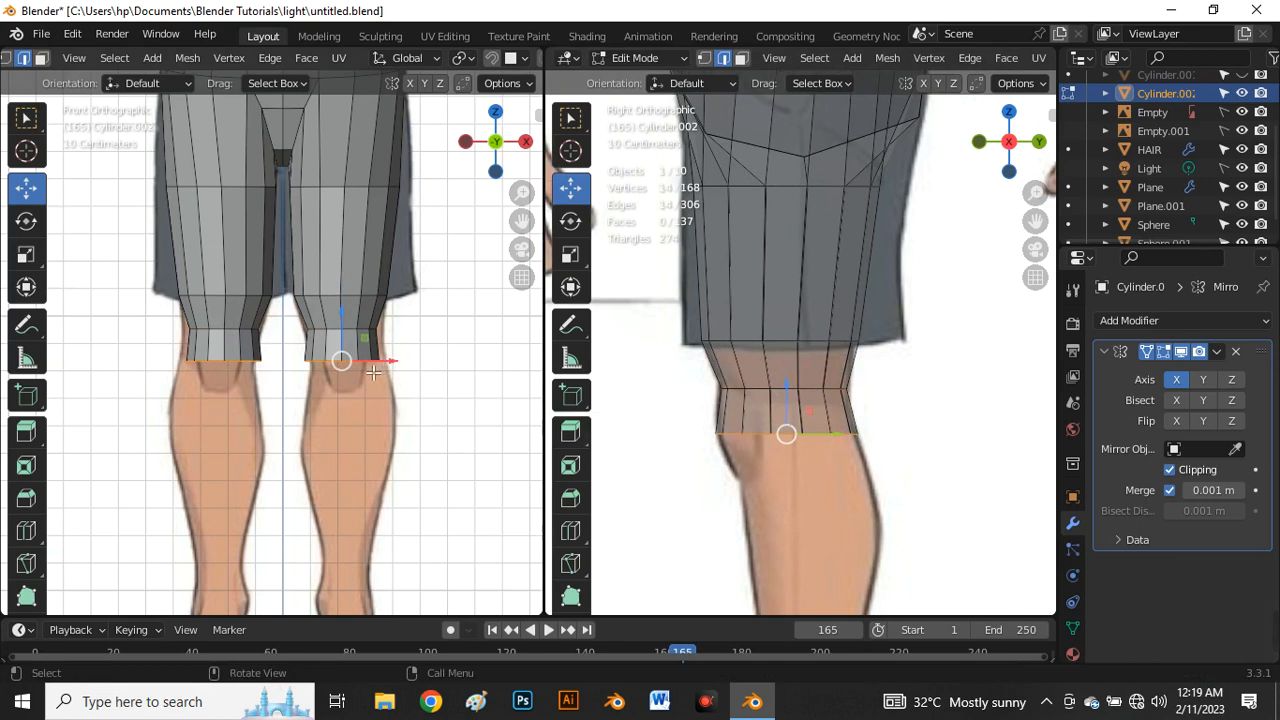
scroll(368, 366, "up", 4)
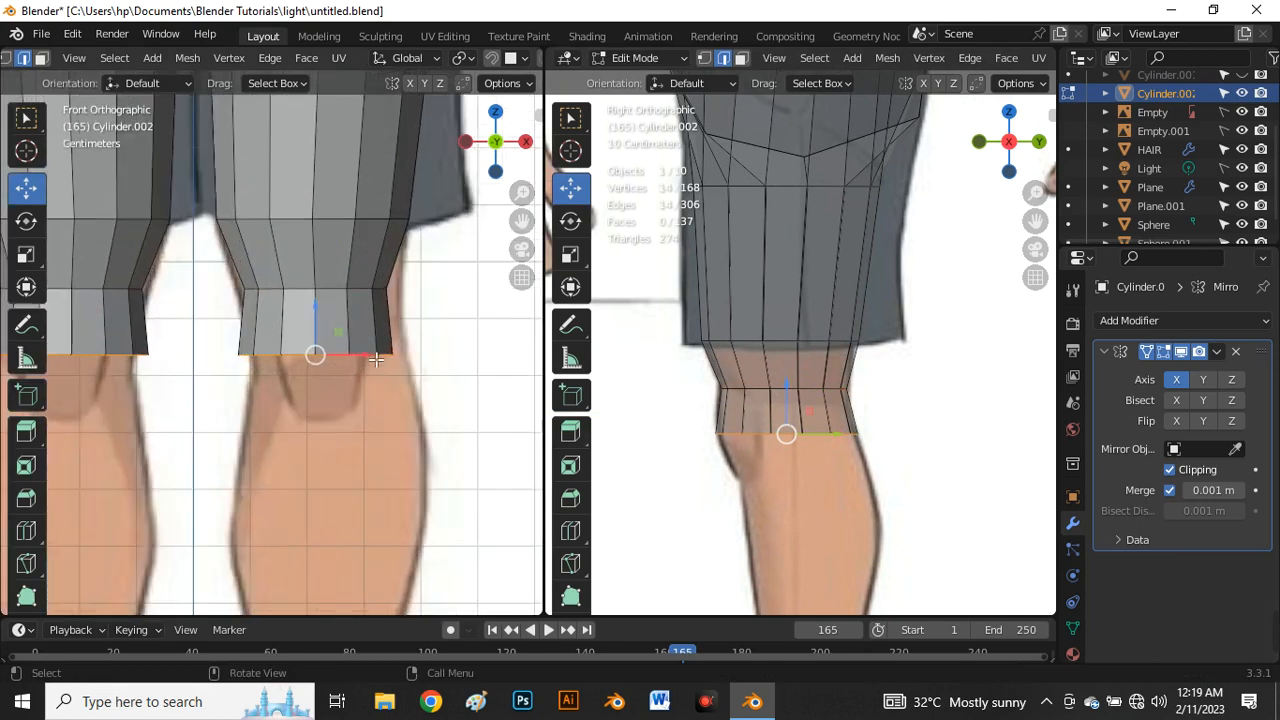
key("alt+z")
left_click(349, 291, "alt")
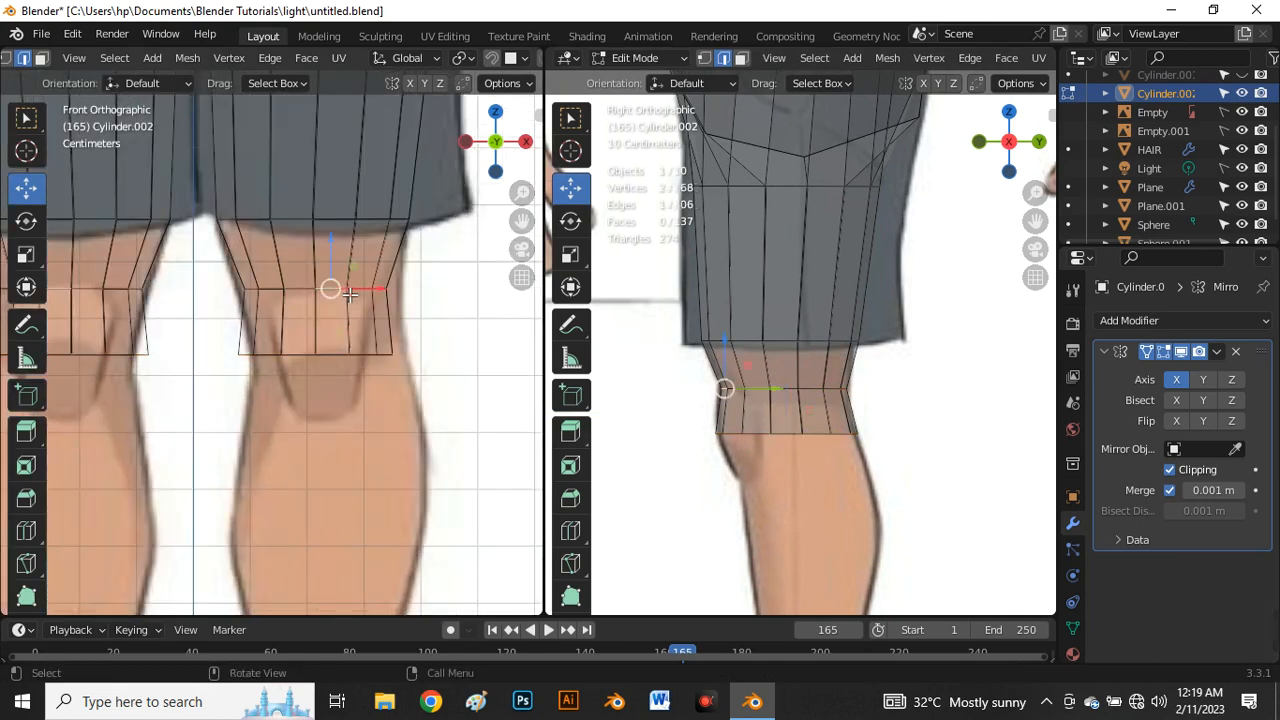
key("s")
key("x")
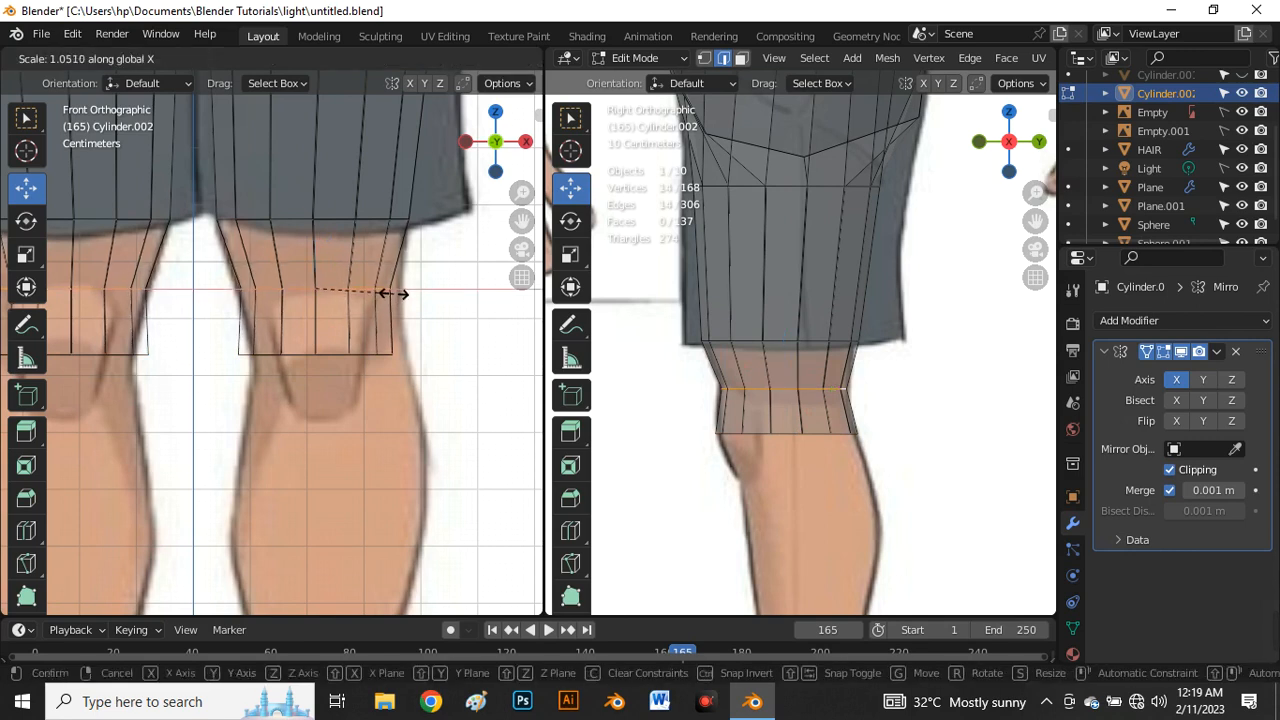
left_click(396, 292)
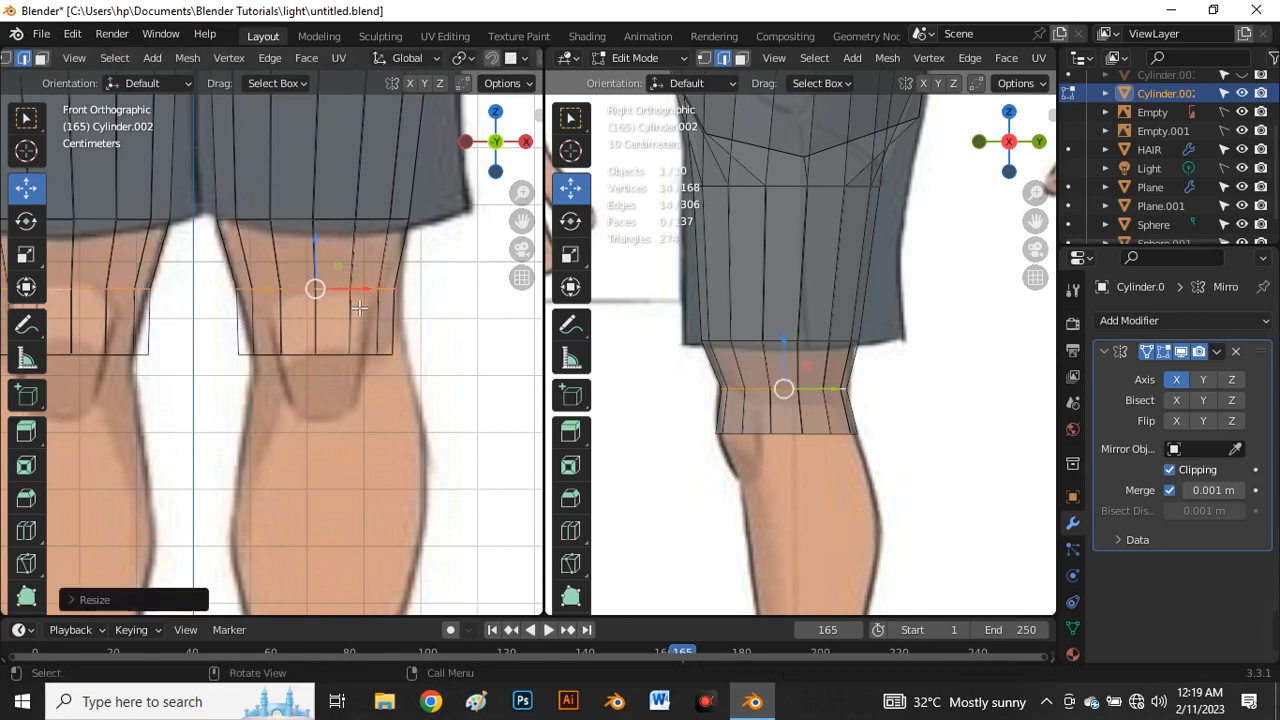
Step: Move the bottom knee loop slightly outward along X and turn off X-ray in the front view
left_click(346, 357, "alt")
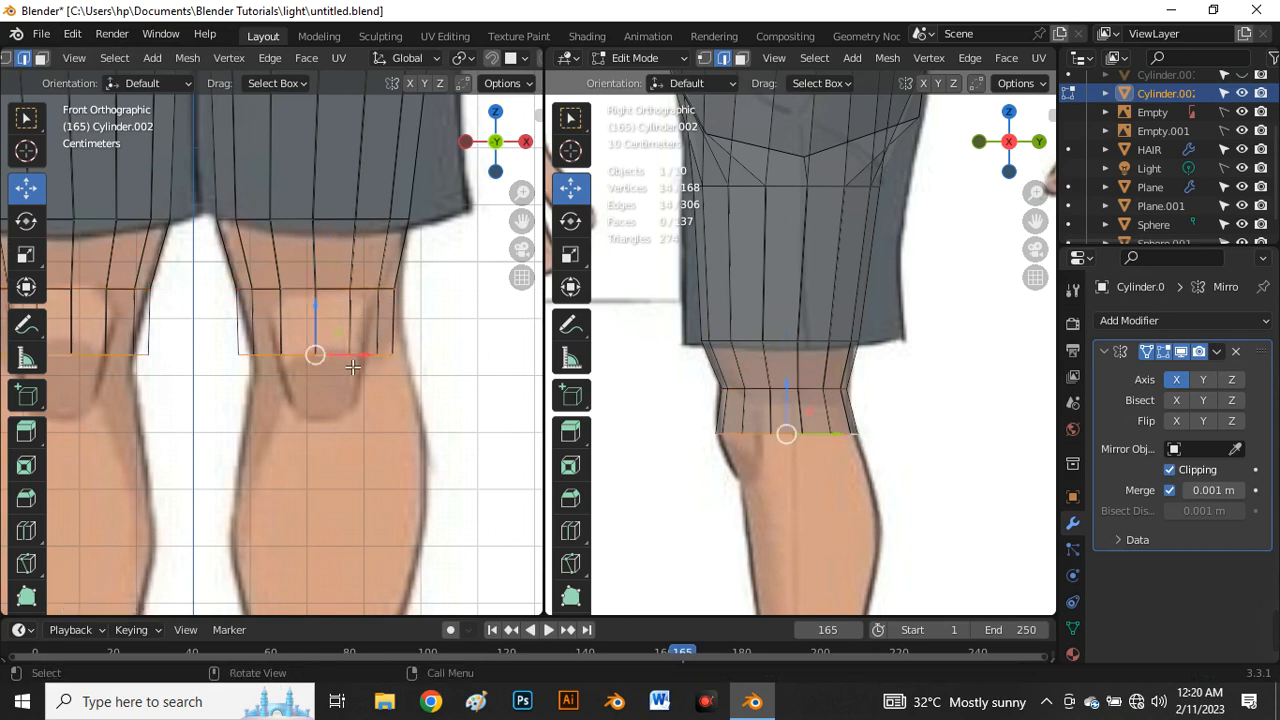
mouse_move(318, 354)
left_mouse_down()
mouse_move(375, 364)
mouse_move(323, 357)
left_mouse_up()
key("alt+z")
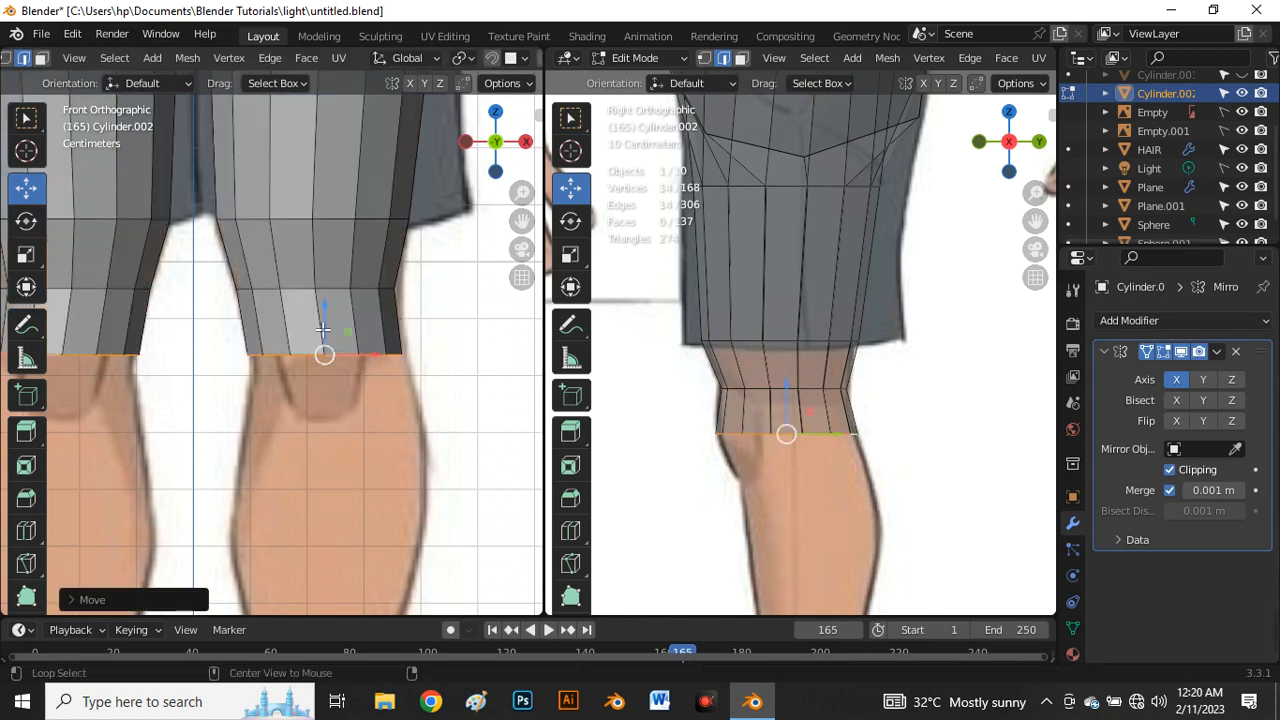
Step: Extrude the bottom knee loop straight down to the lower edge of the kneecap and scale it up to about 1.2
scroll(323, 330, "down", 1)
key("e")
right_click(344, 352)
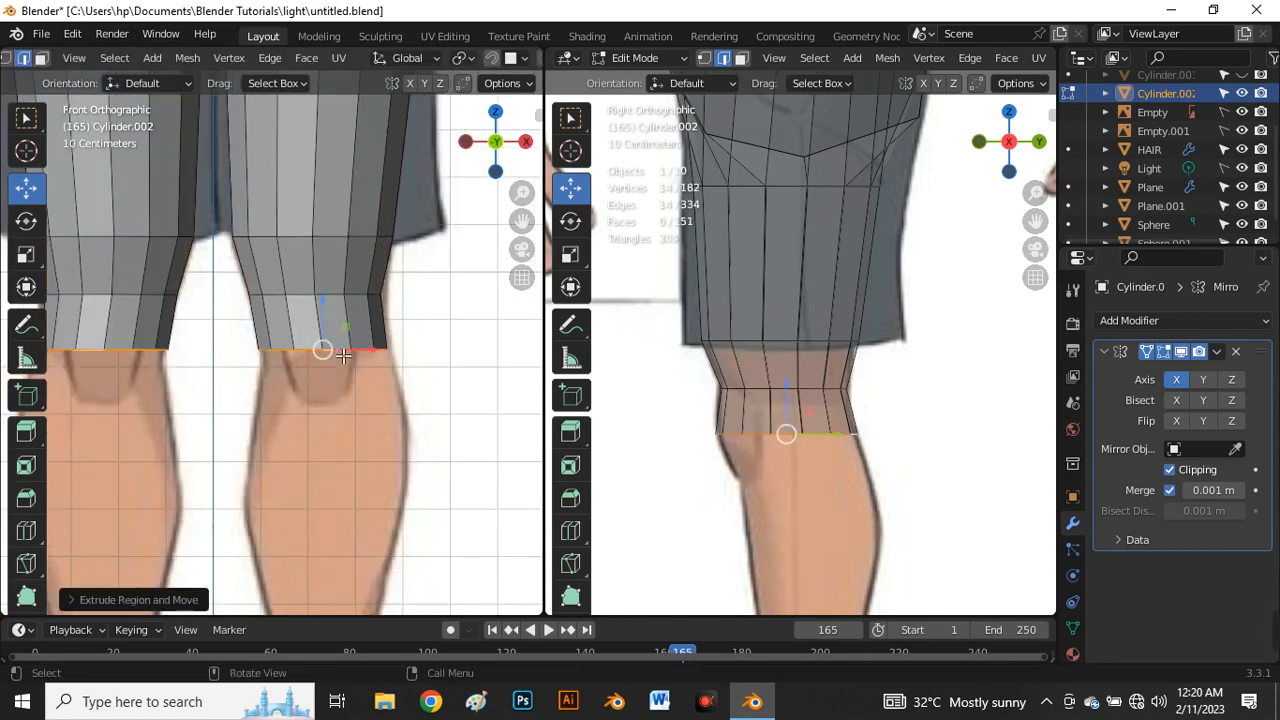
left_click_drag(329, 312, 338, 357)
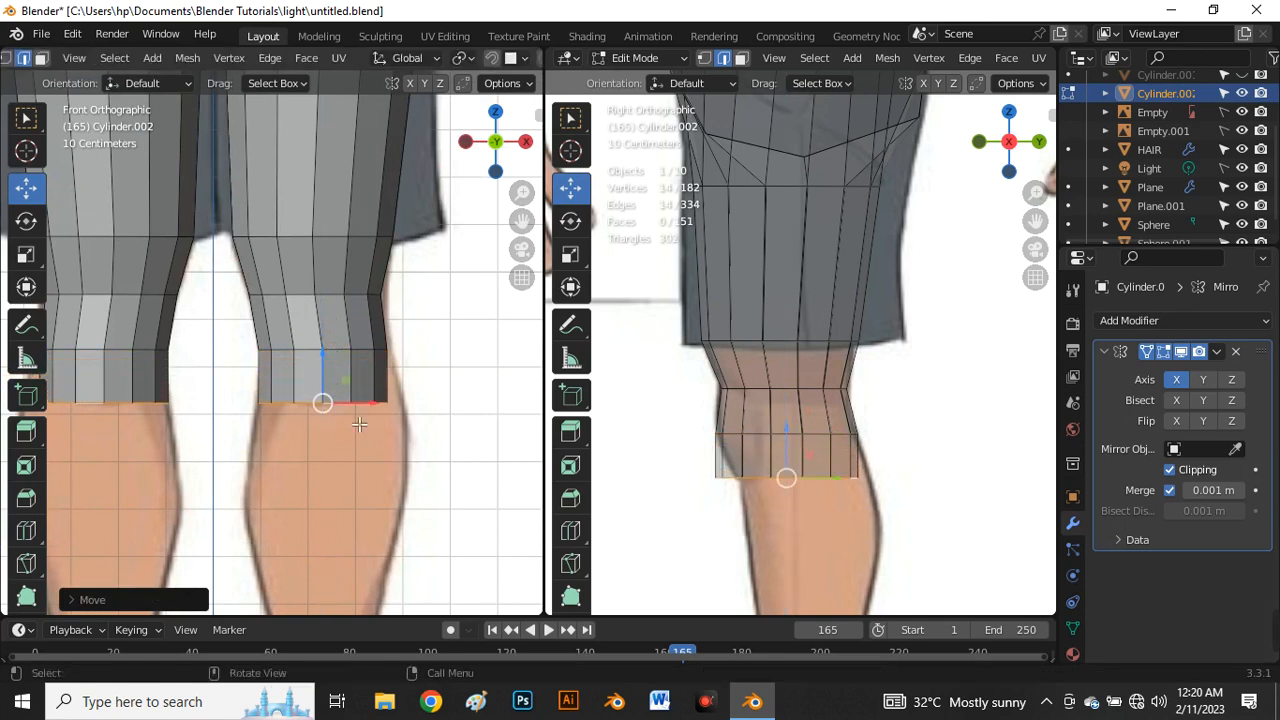
key("s")
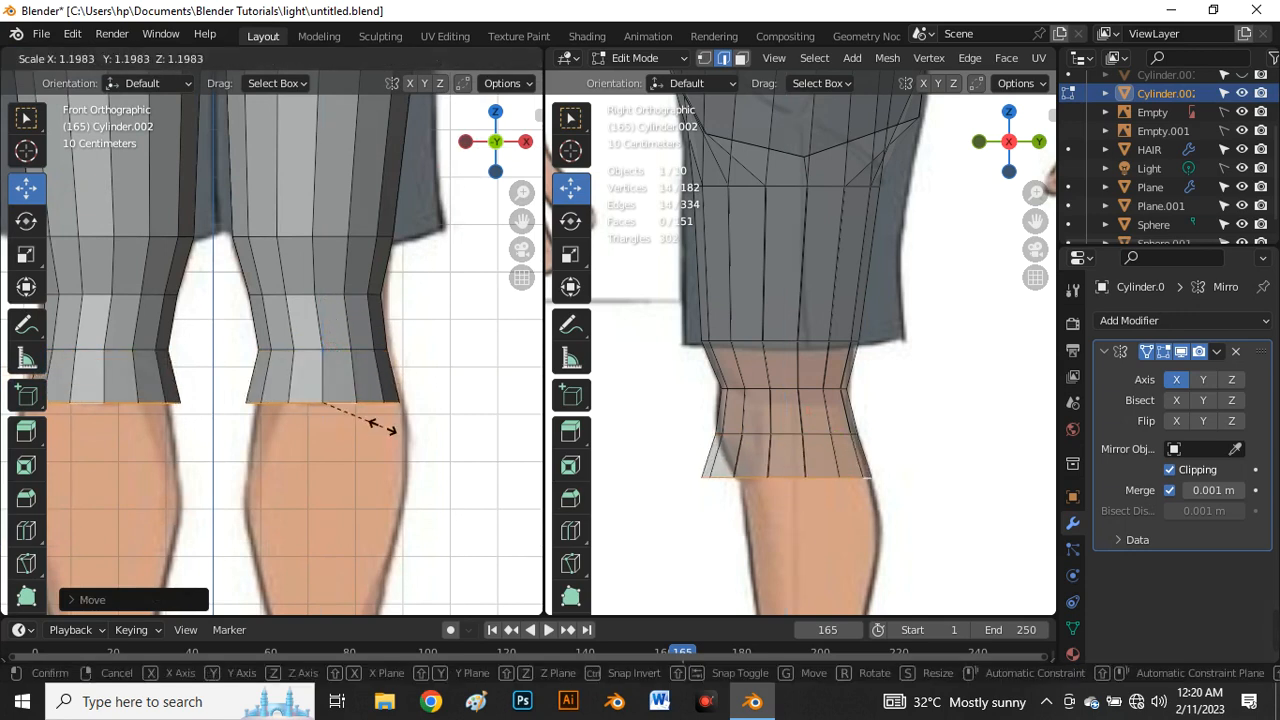
left_click(383, 428)
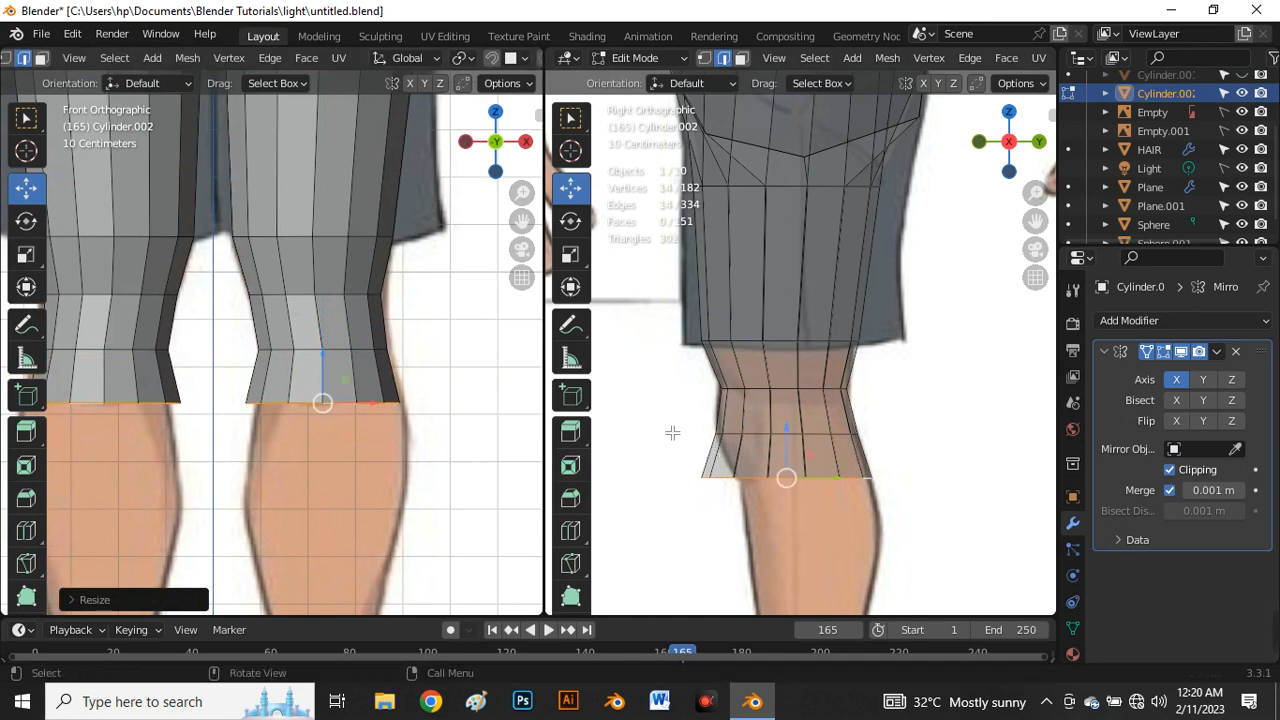
Step: Narrow the new bottom loop to about 0.75 along Y and move it backward about 0.036 m to follow the side reference
key("s")
key("y")
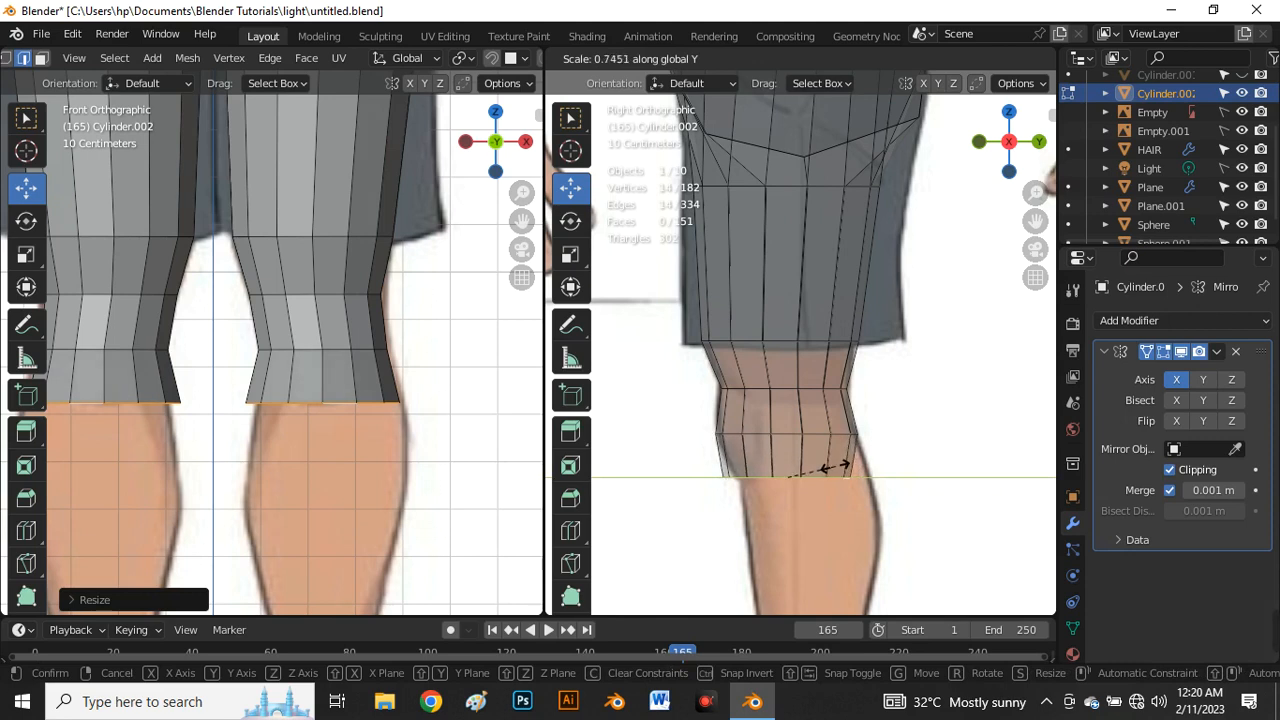
left_click(842, 472)
key("g")
key("y")
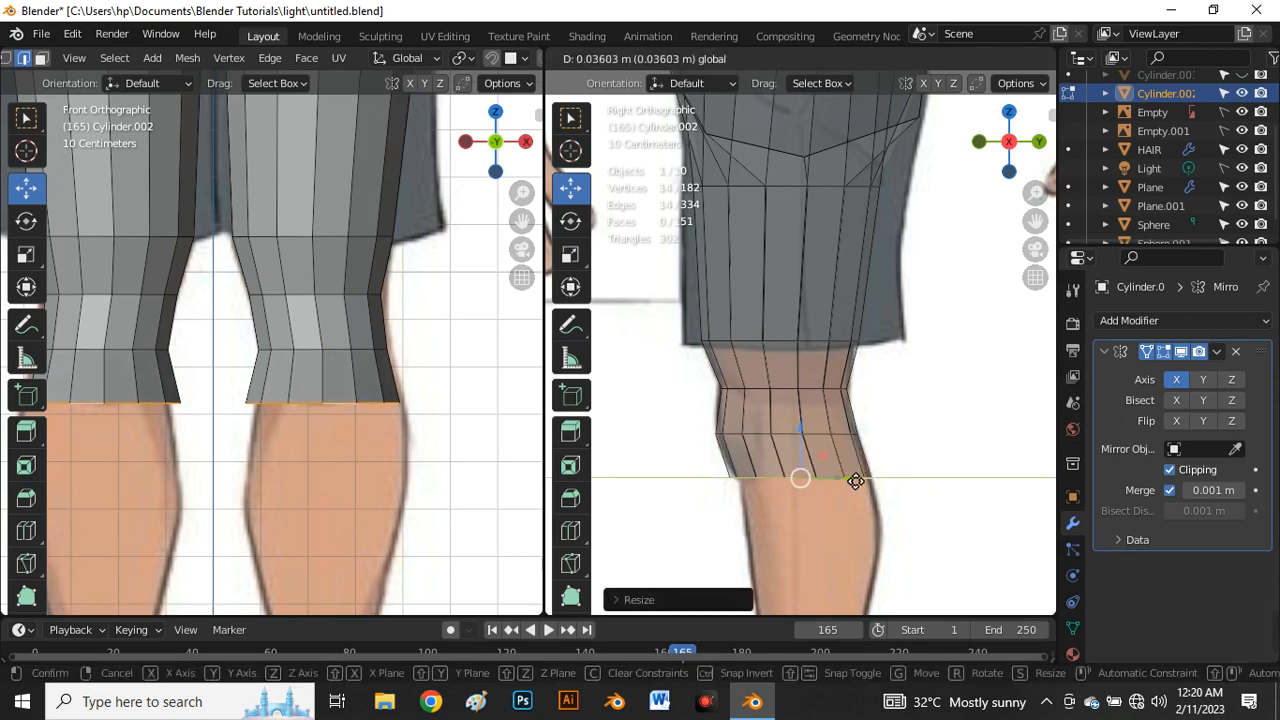
left_click(855, 481)
Step: Extrude the bottom loop straight down along Z to the upper calf on the front reference
scroll(337, 351, "down", 3)
scroll(341, 345, "up", 1)
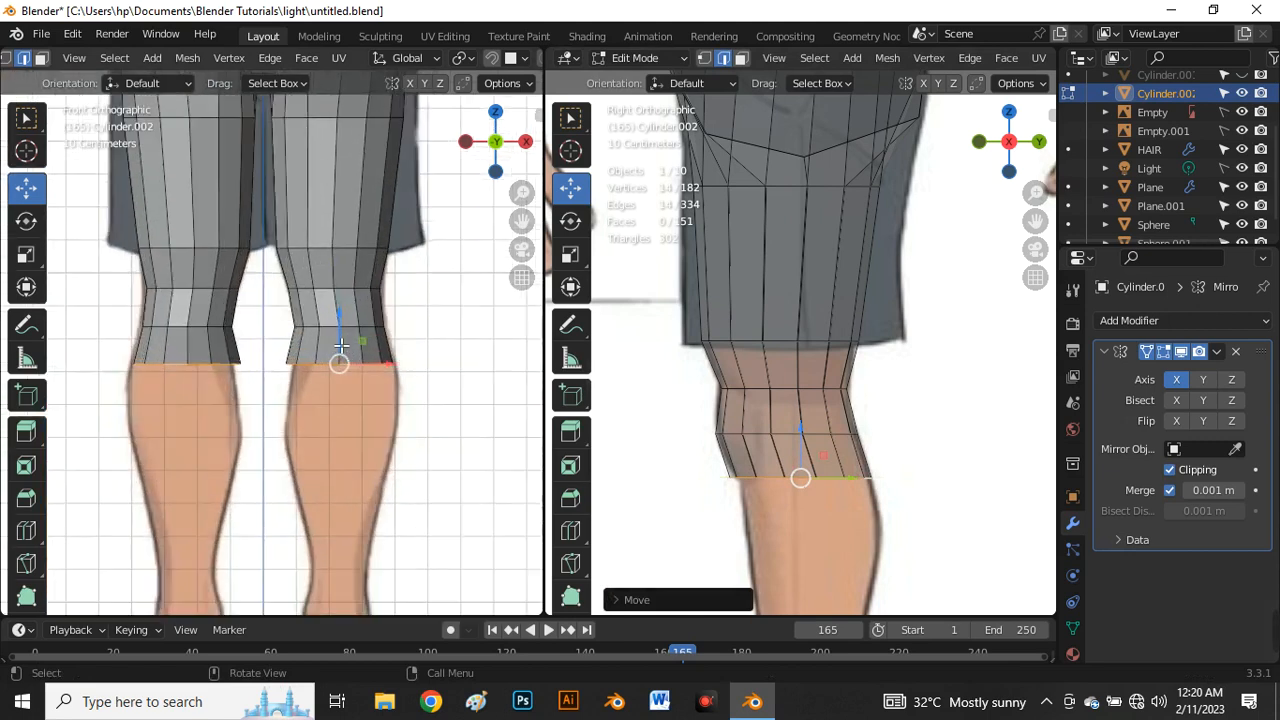
key("e")
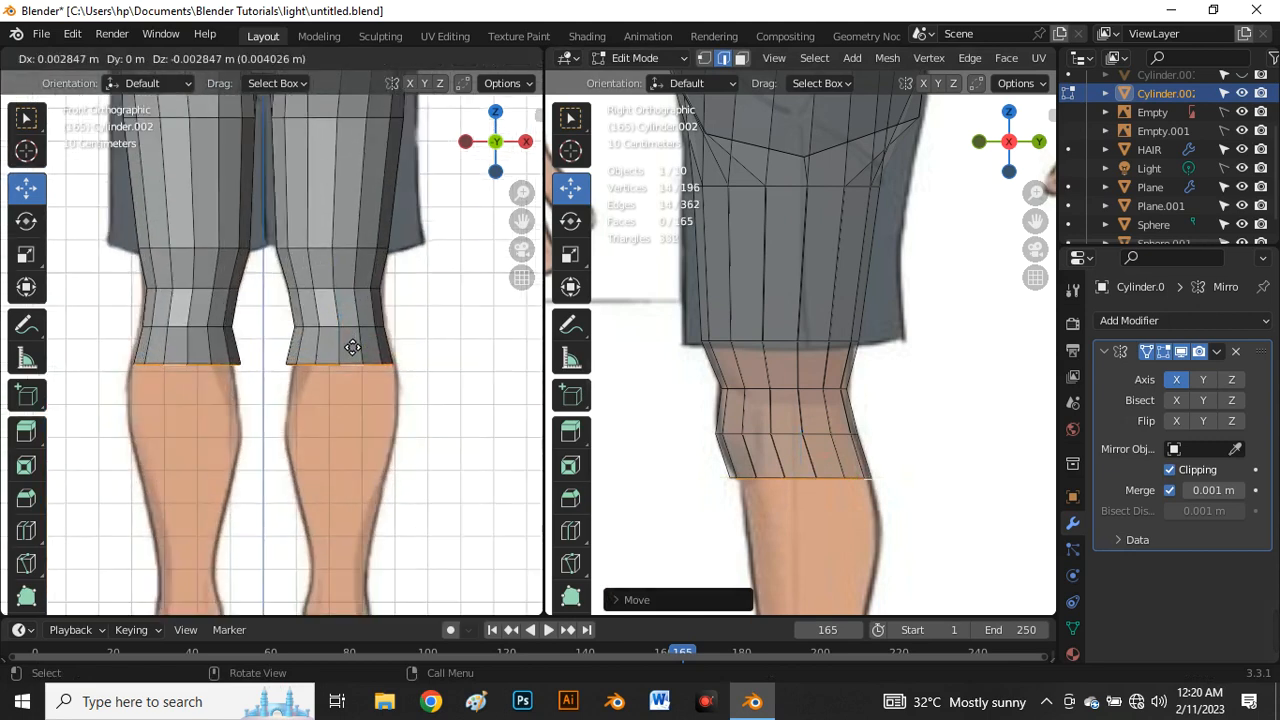
left_click(346, 345)
key("e")
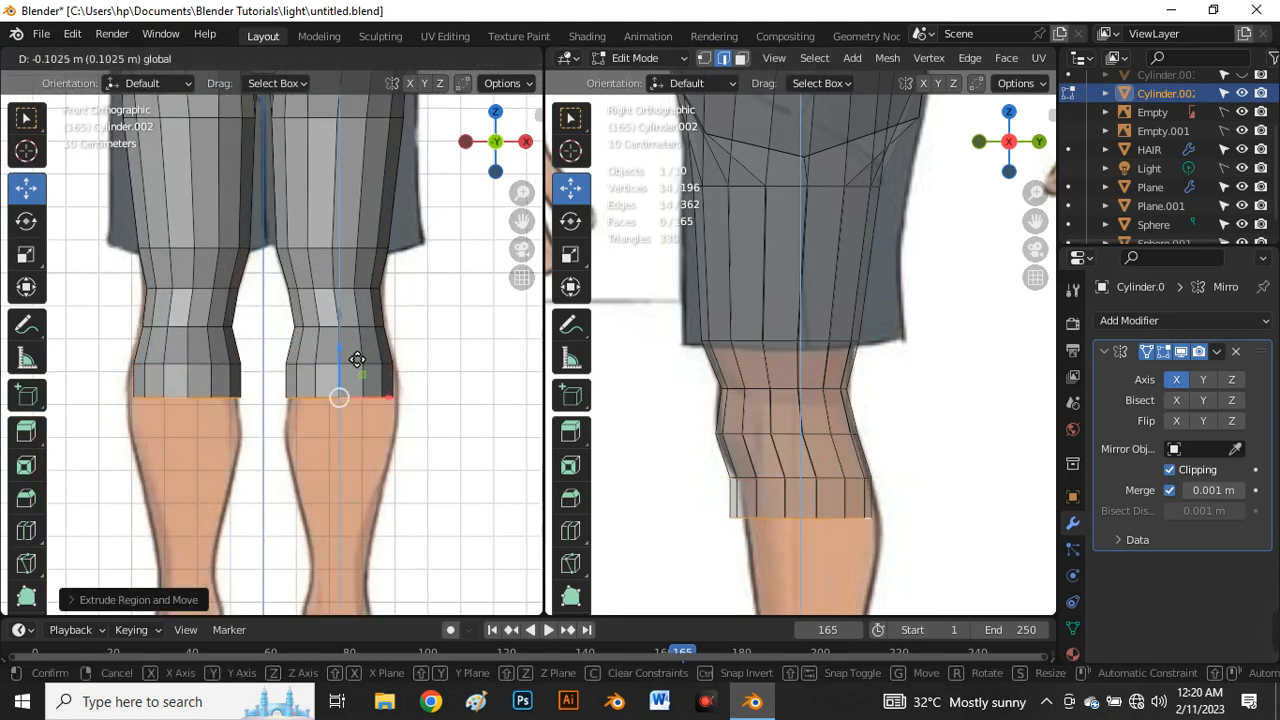
left_click(361, 383)
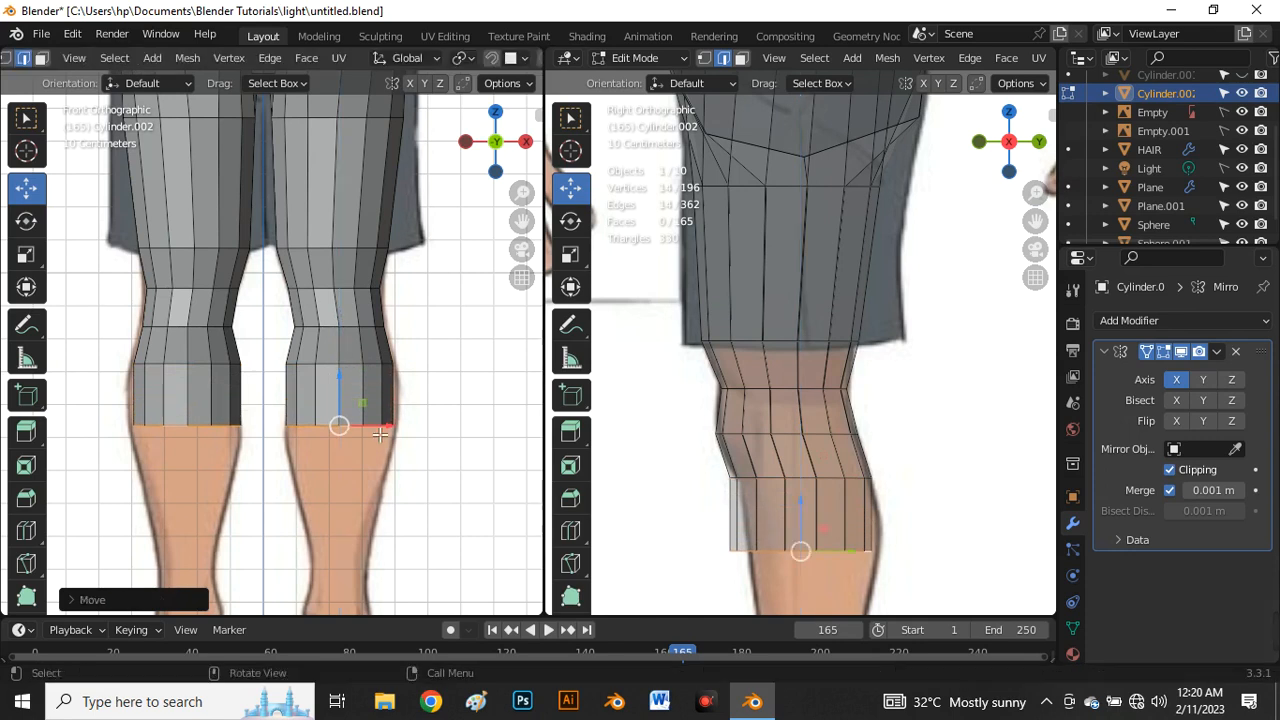
Step: Scale the upper calf loop down slightly and move it backward about 0.04 m along Y to match the side outline
key("s")
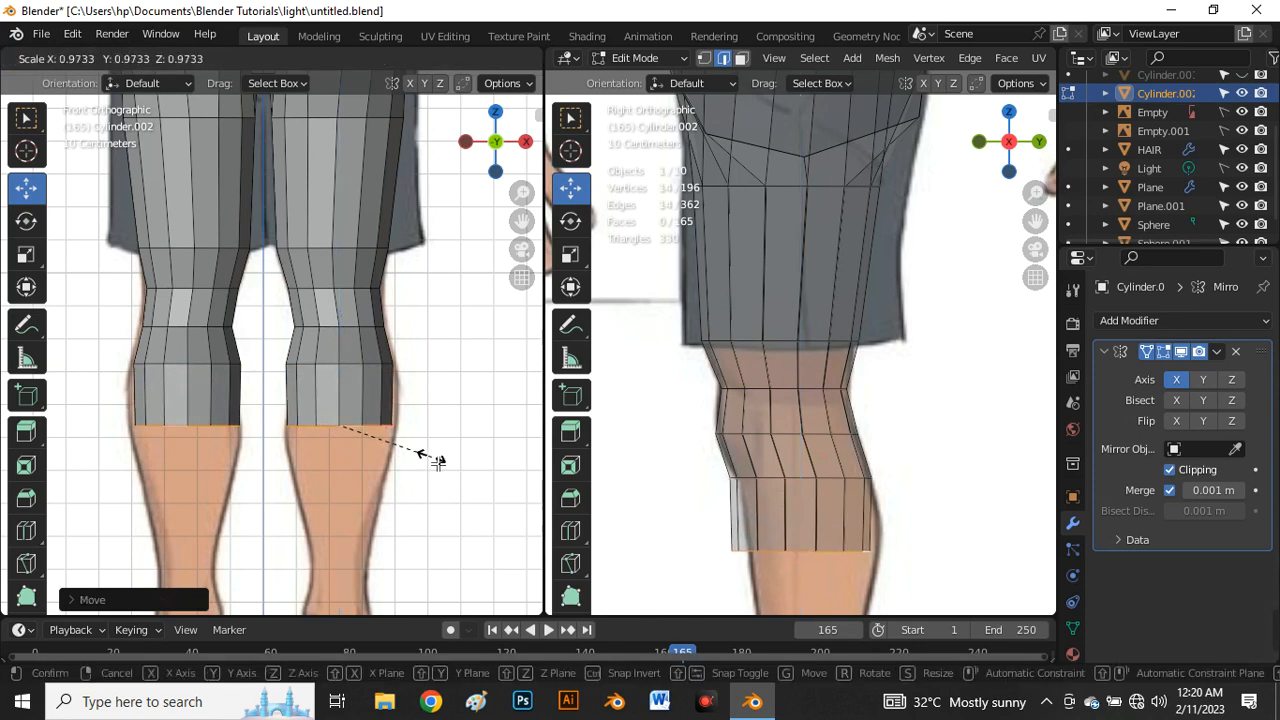
left_click(434, 458)
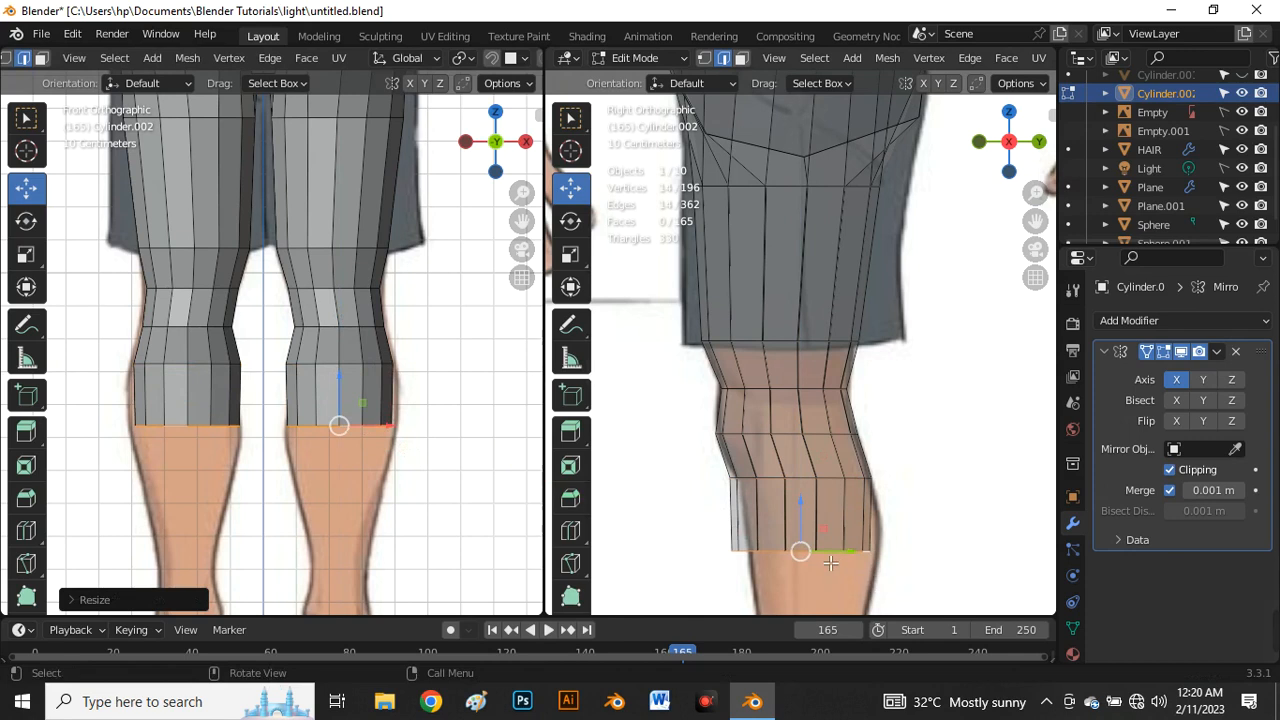
key("g")
key("y")
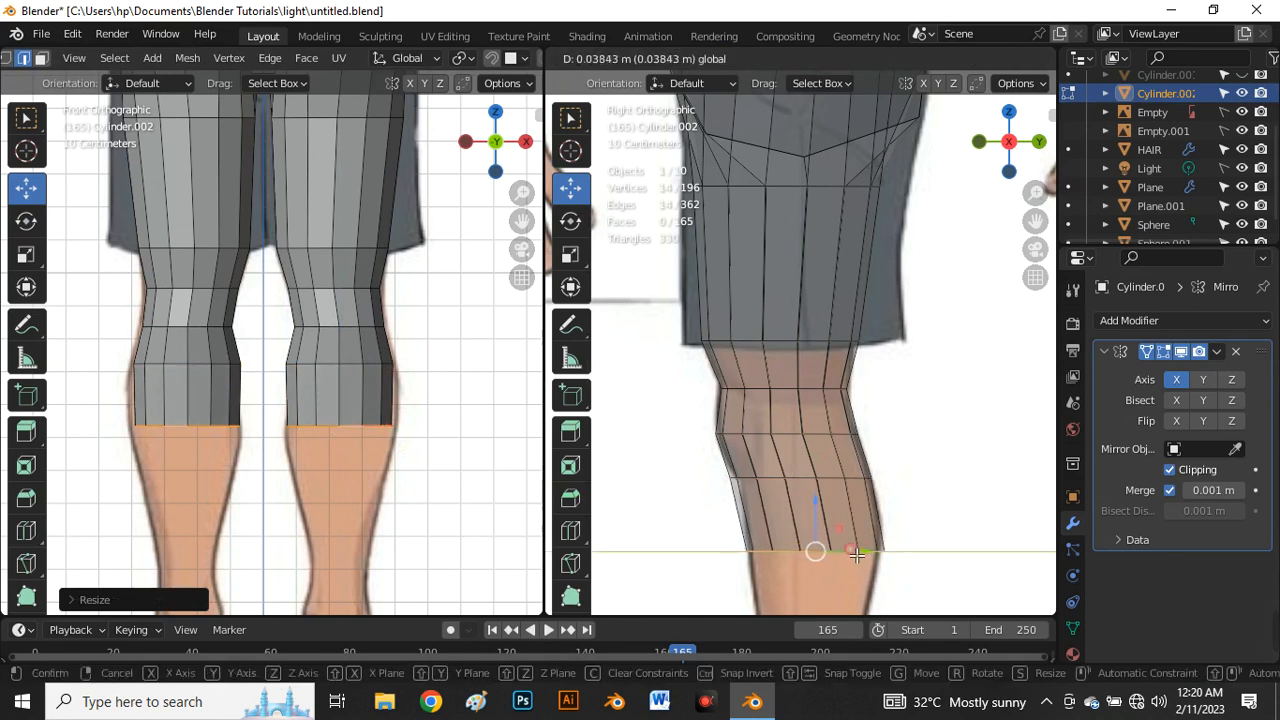
left_click(859, 557)
Step: Move the edge loop just below the kneecap backward along Y and scale it down slightly to fit the side reference
left_click(766, 478, "alt")
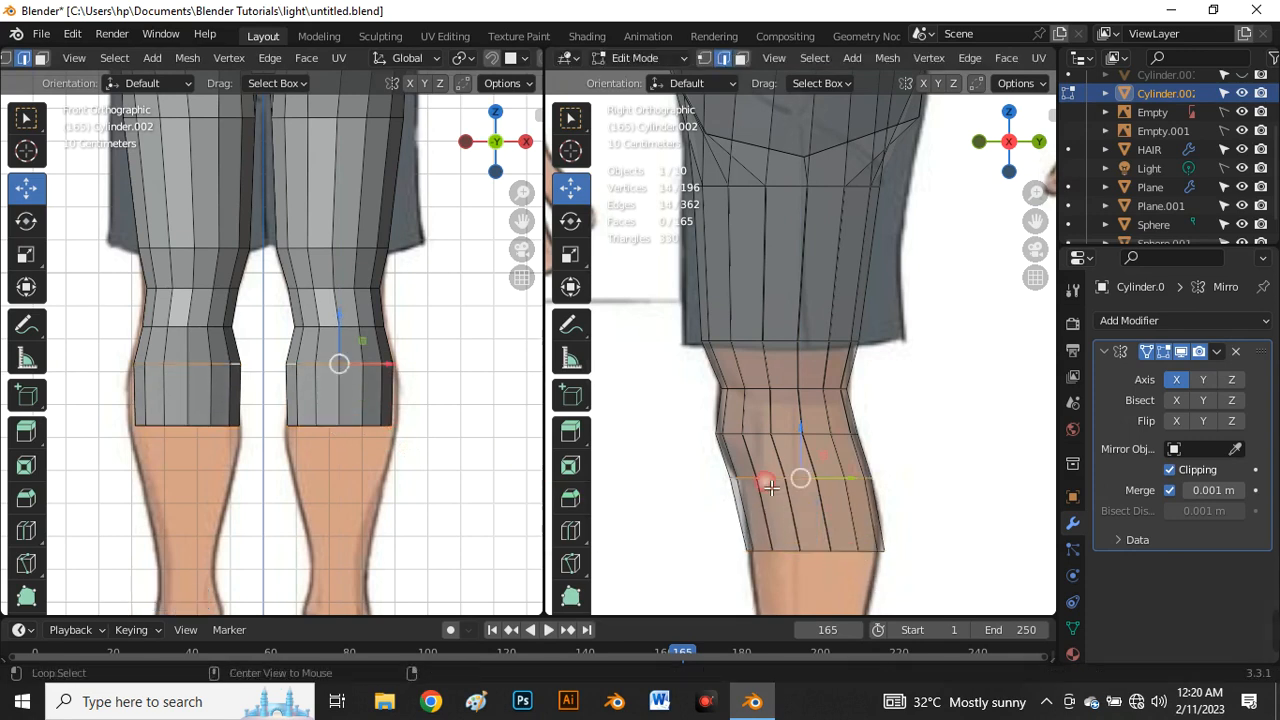
scroll(820, 482, "up", 2)
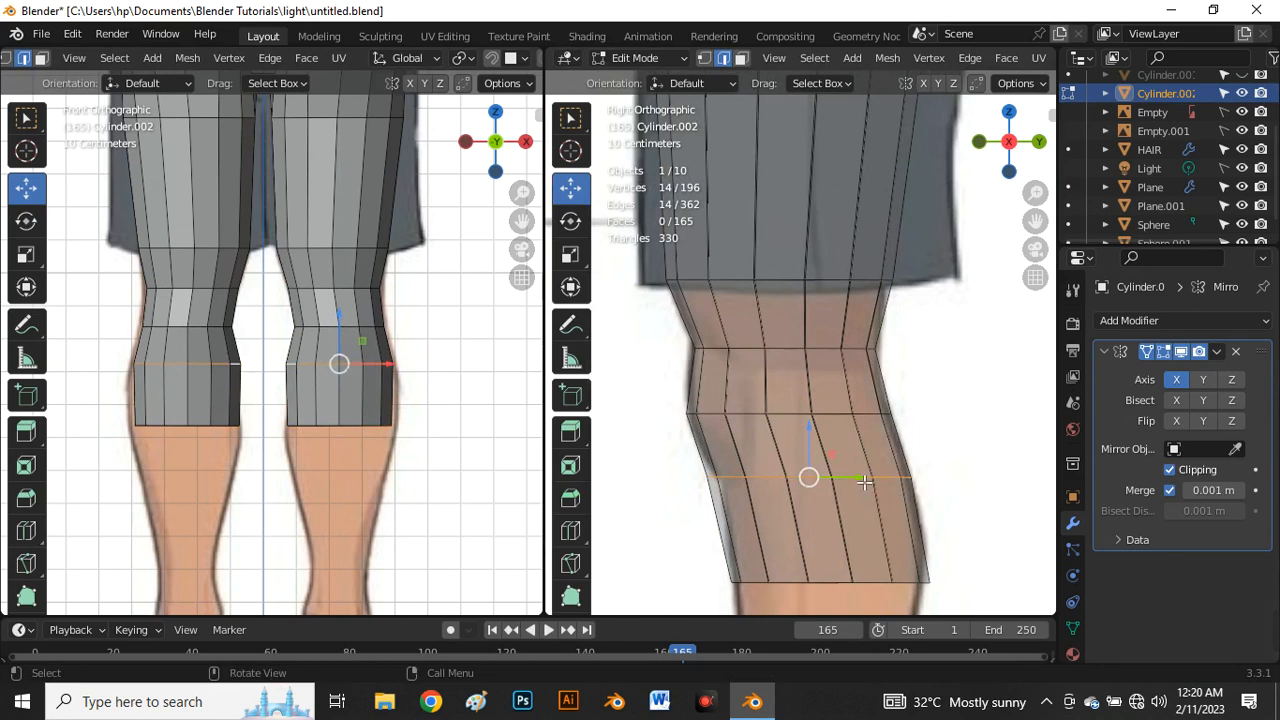
left_click_drag(863, 481, 880, 482)
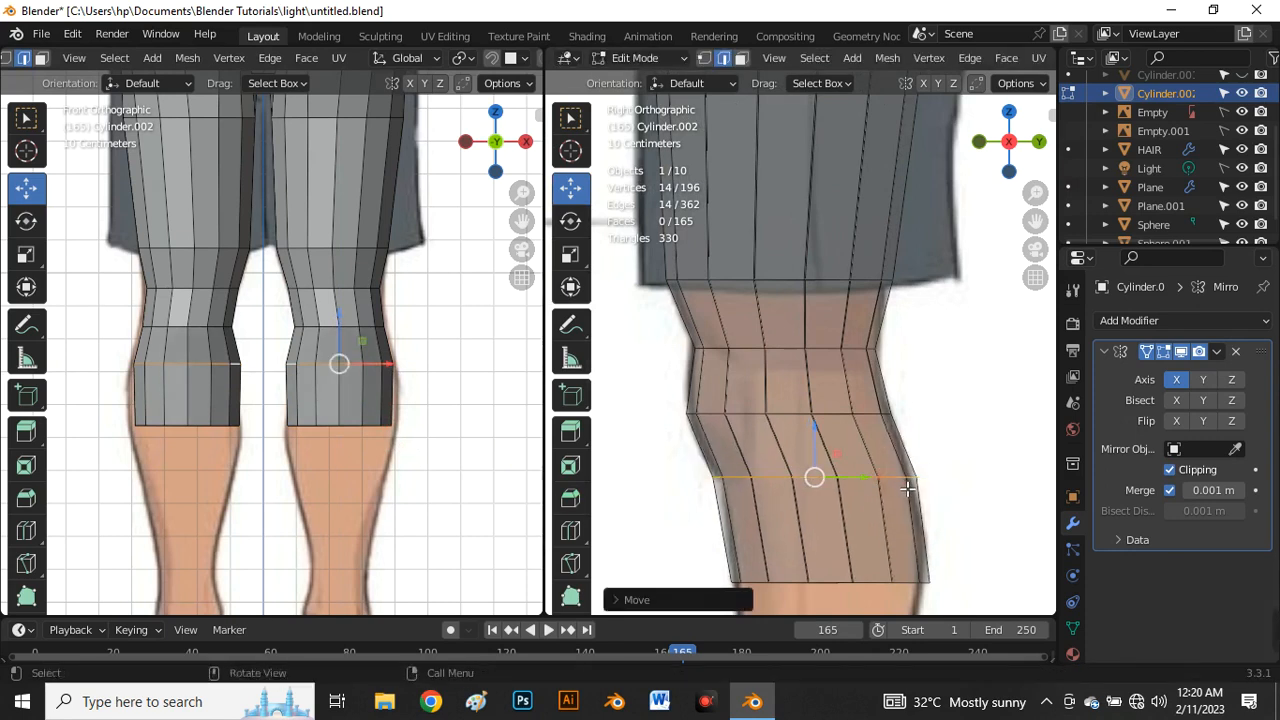
key("s")
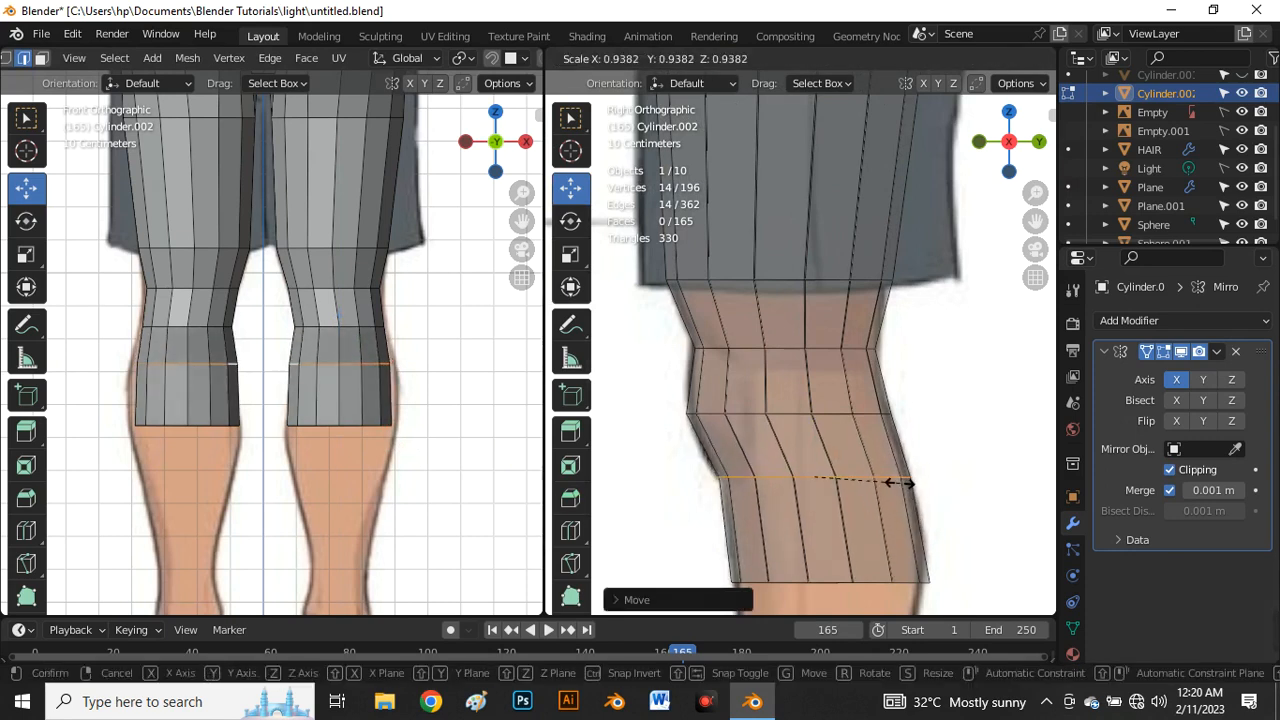
left_click(906, 489)
left_click_drag(862, 483, 881, 486)
Step: Clear the selection and select the eight front faces of the knee, two rows of four, in face select mode
scroll(420, 385, "down", 3)
scroll(373, 405, "up", 4)
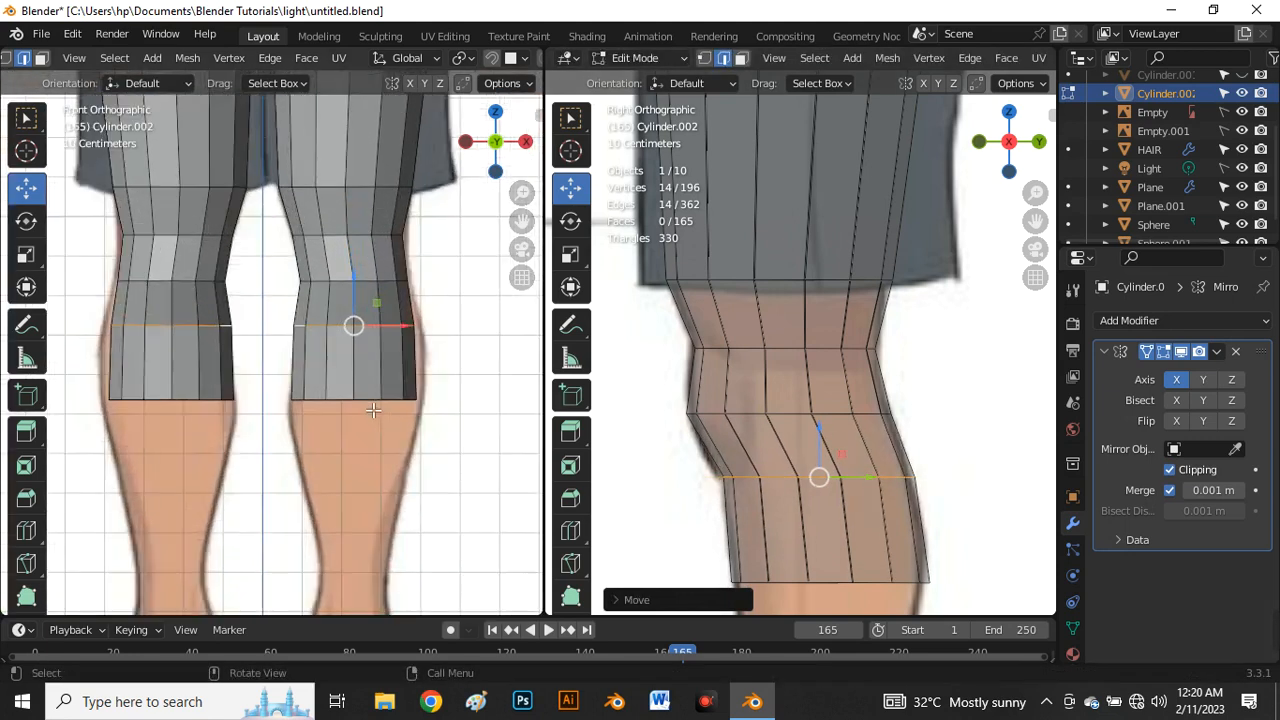
scroll(352, 300, "up", 3)
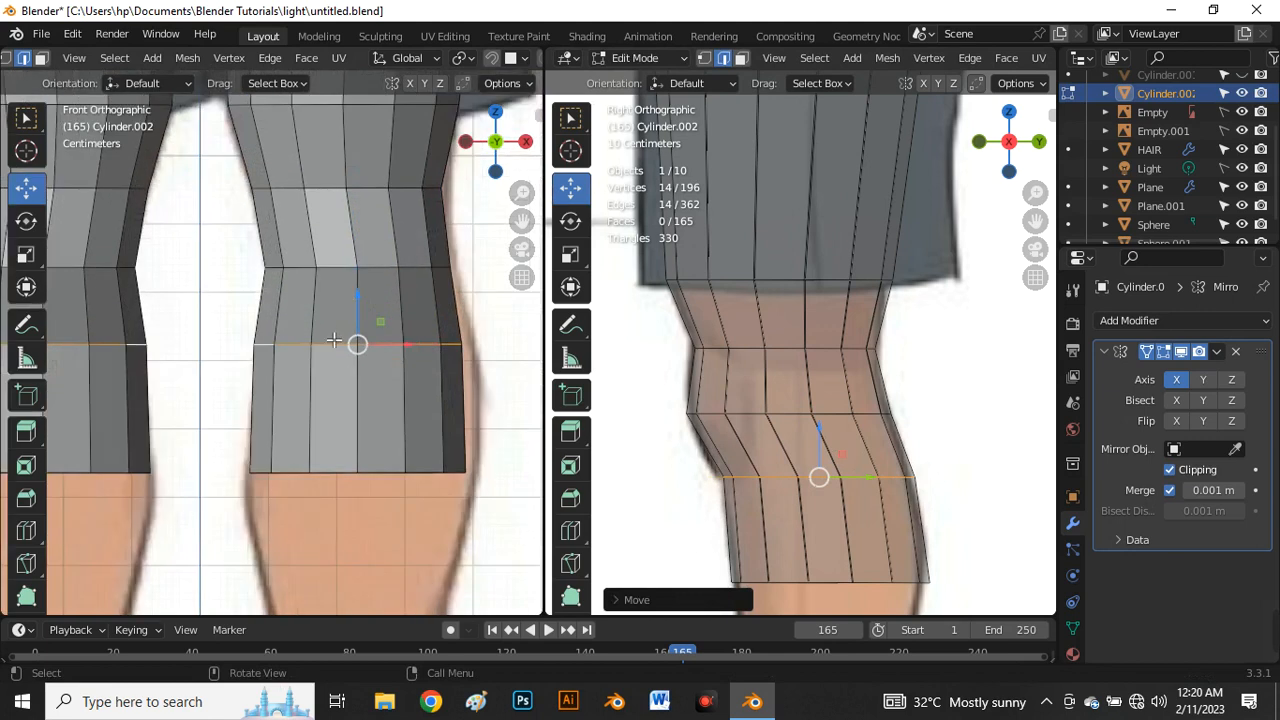
key("alt+a")
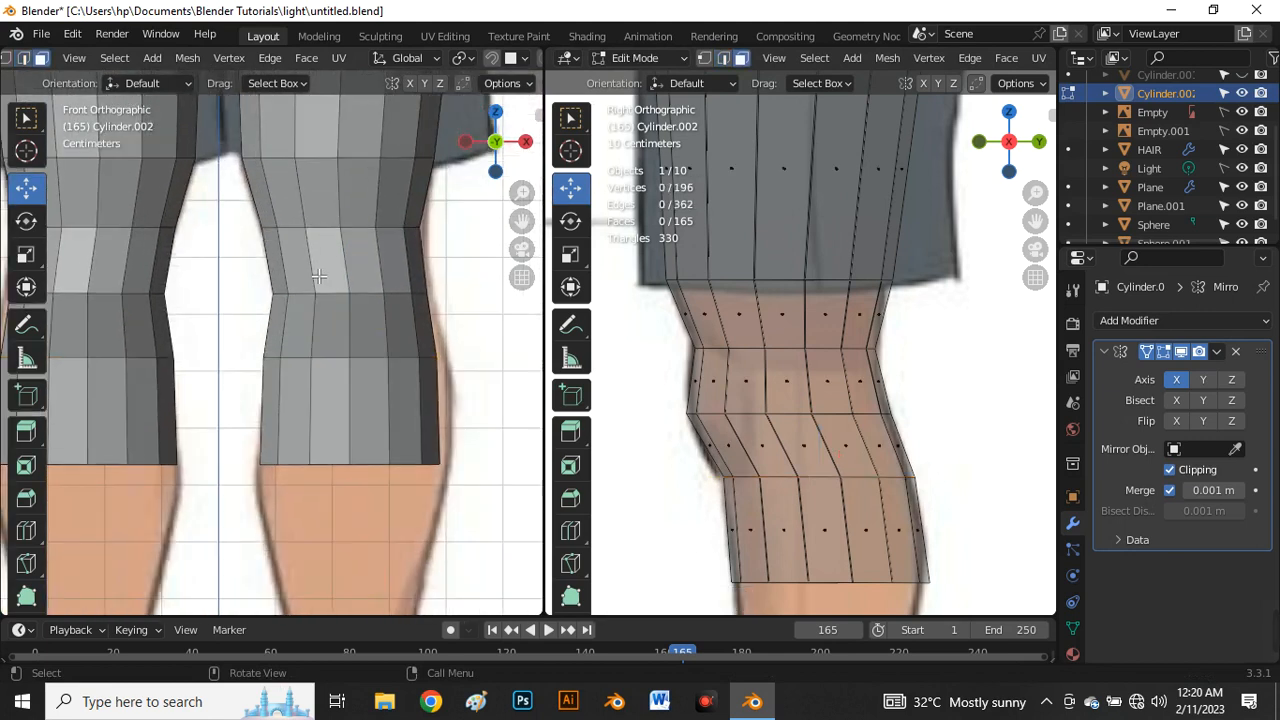
left_click(331, 280)
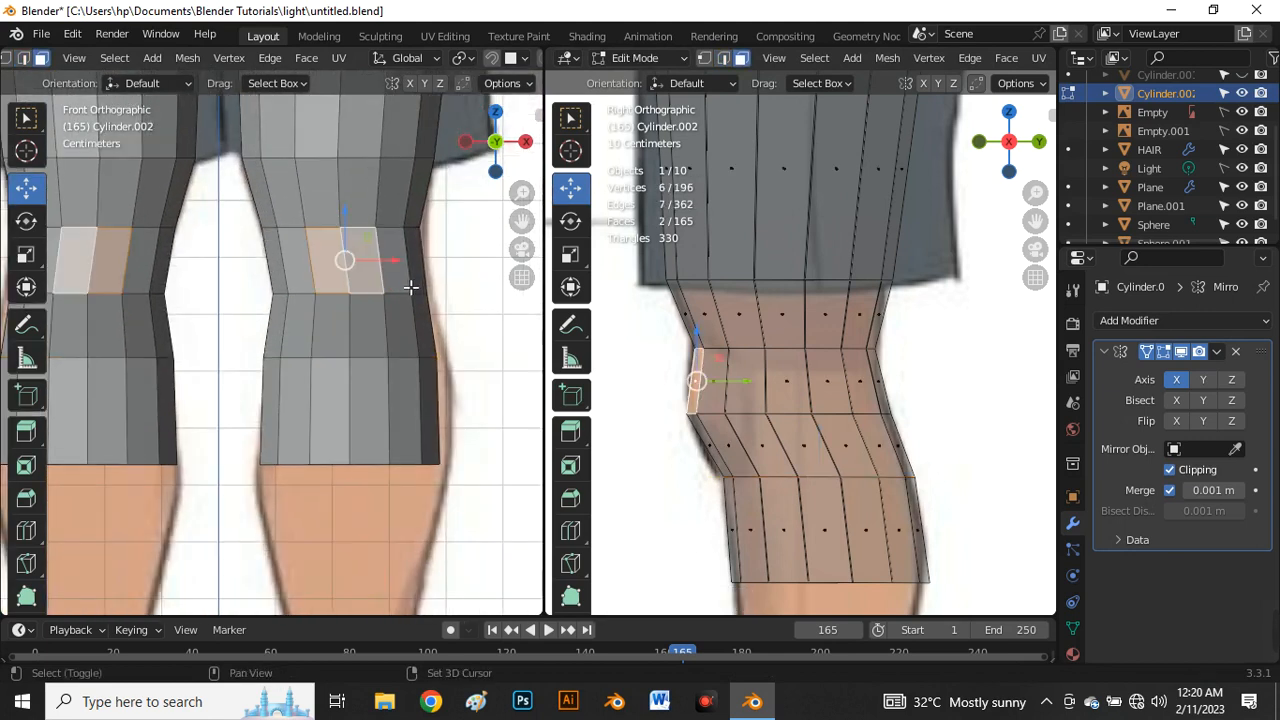
left_click(404, 288, "ctrl")
left_click(399, 320, "ctrl")
left_click(358, 346, "ctrl")
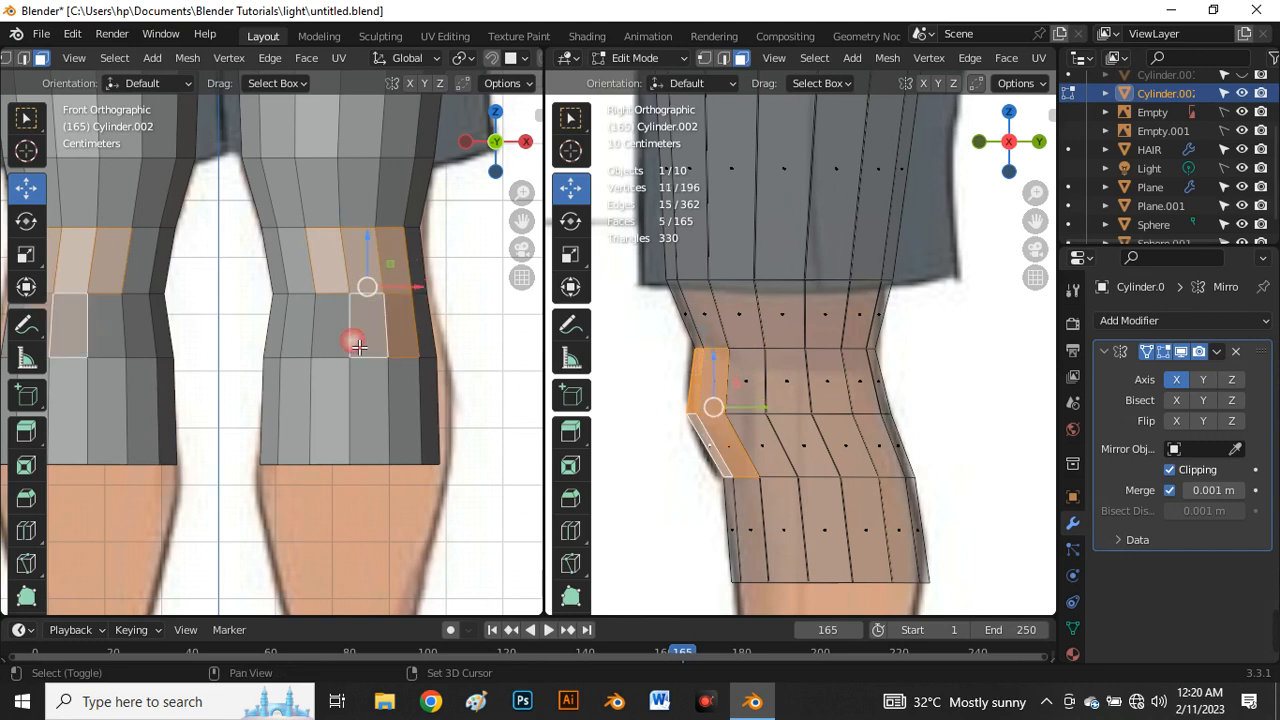
left_click(323, 334, "ctrl")
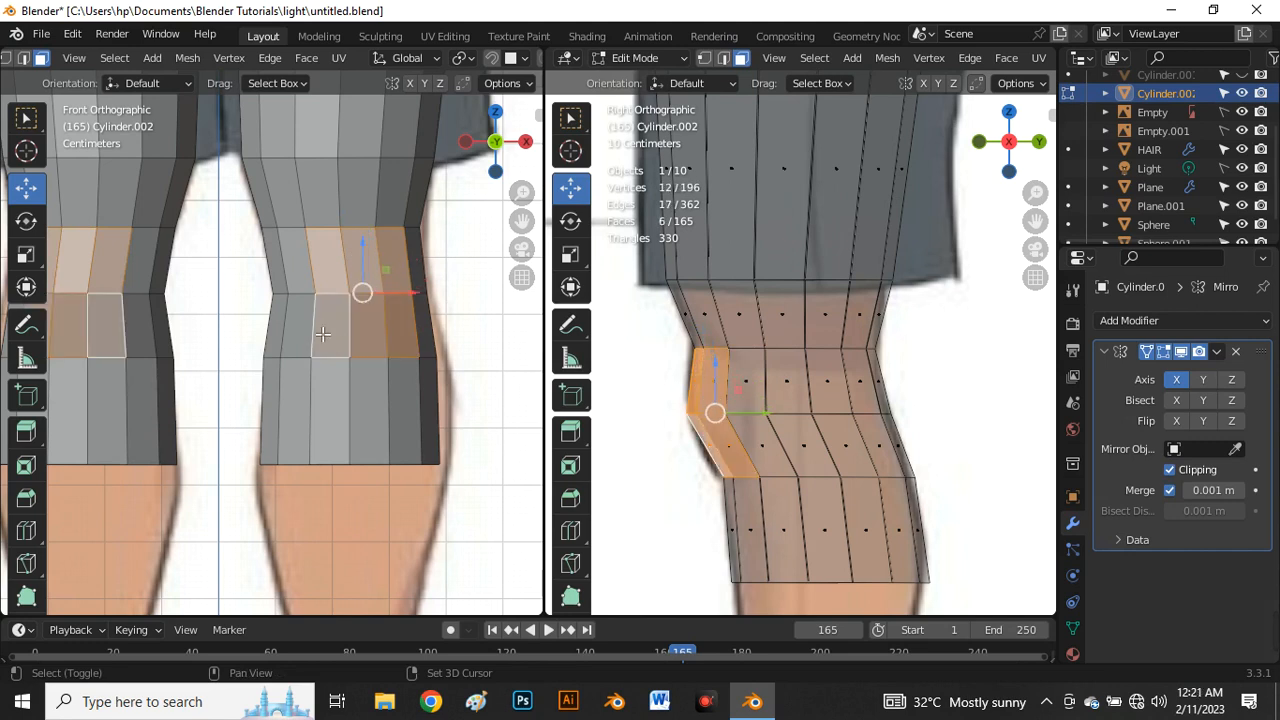
left_click(302, 272, "ctrl")
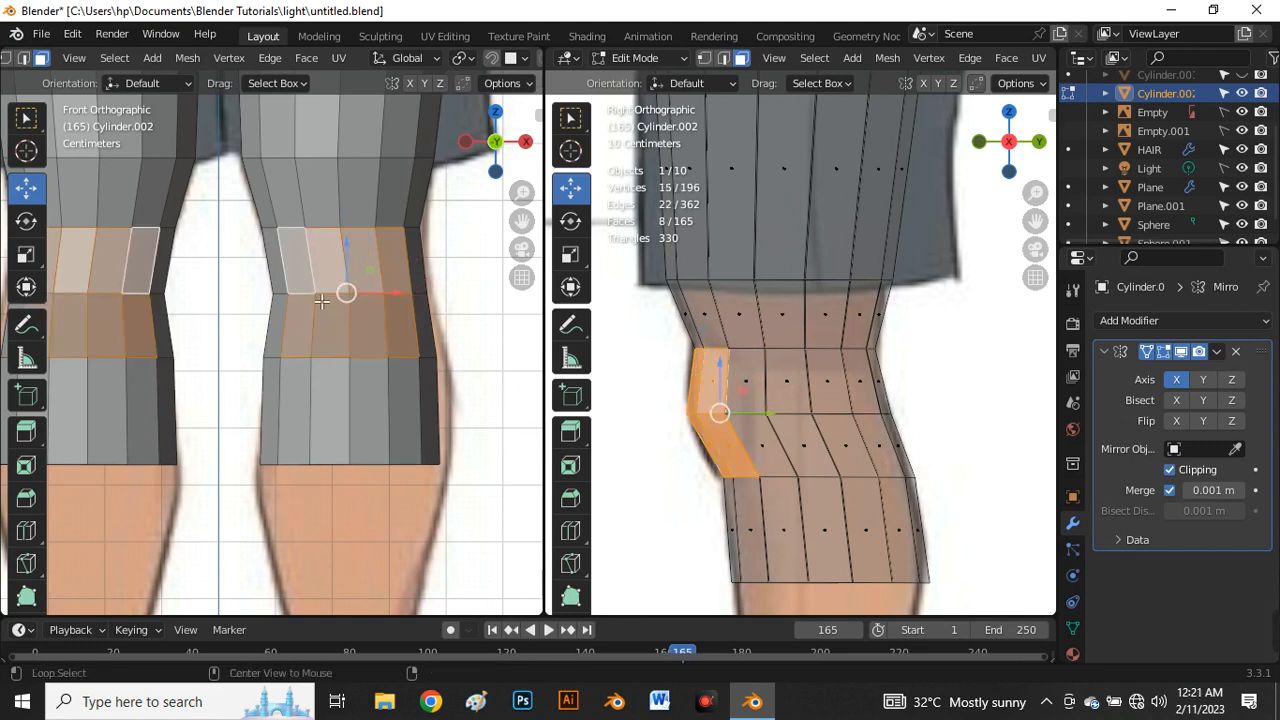
Step: Examine the selected knee faces from an angle and against the side reference with X-ray off and on
middle_click_drag(322, 301, 175, 360)
key("grave")
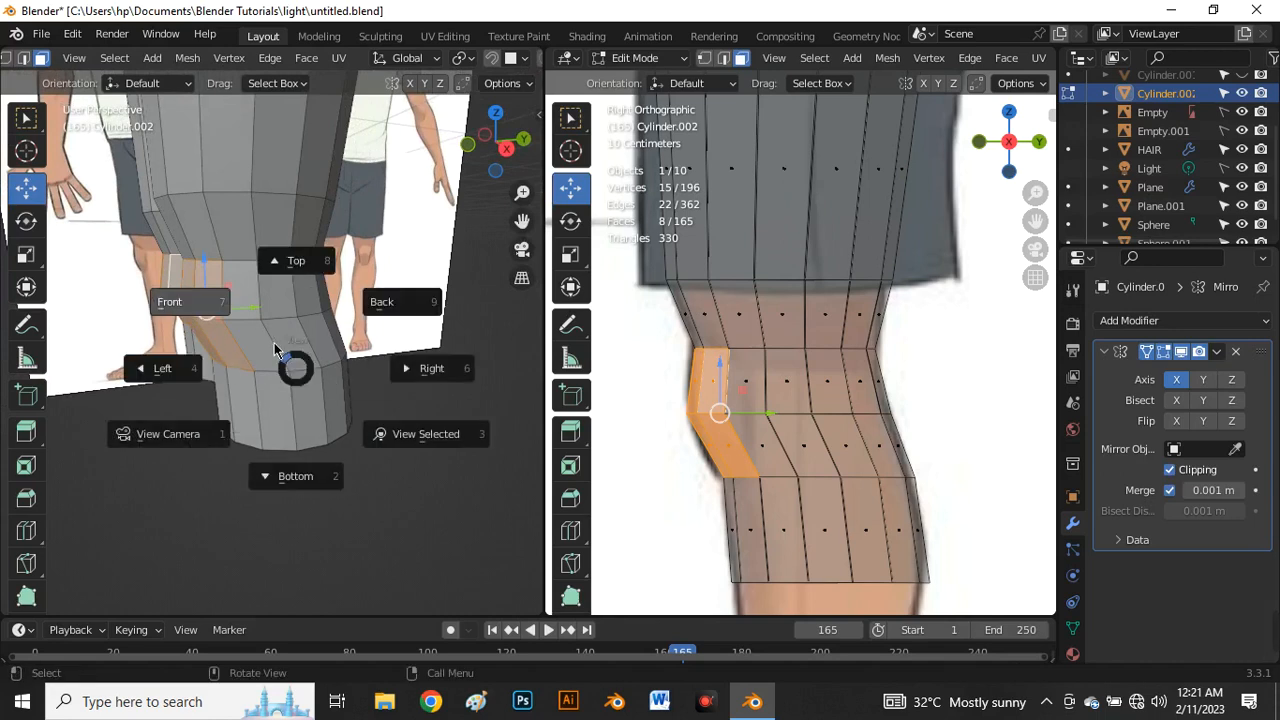
left_click(204, 311)
key("alt+z")
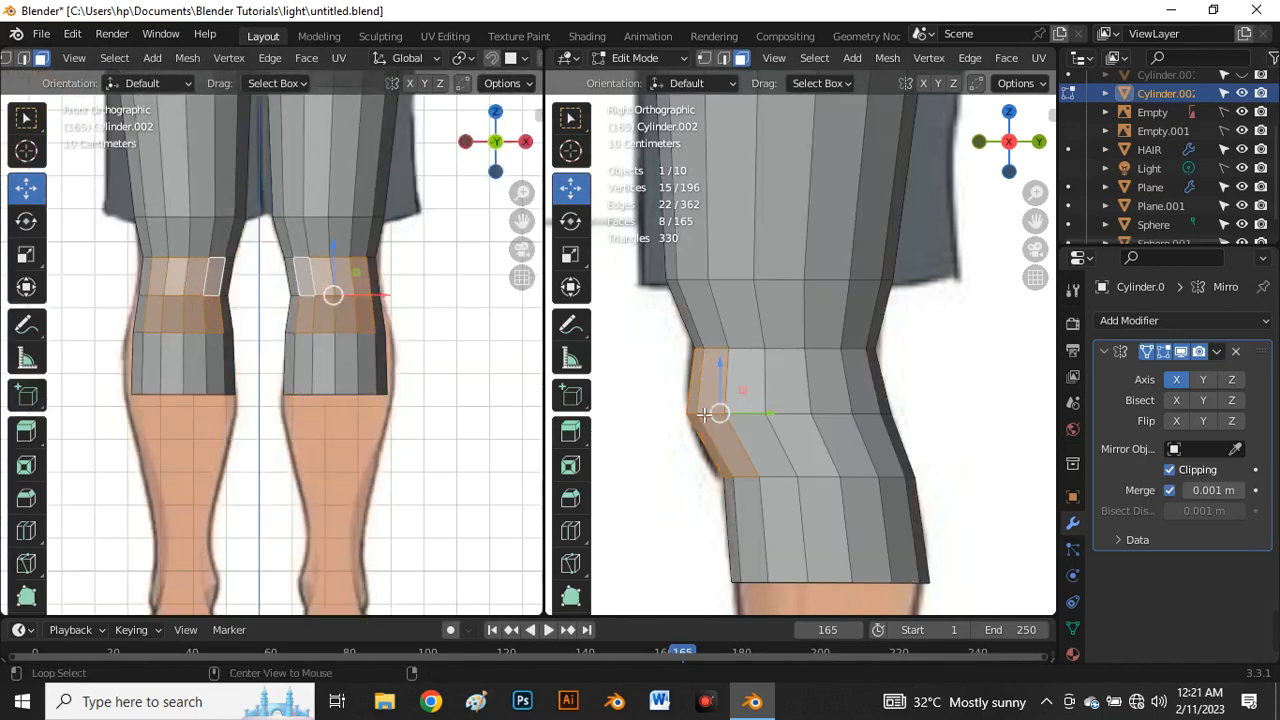
key("alt+z")
scroll(705, 413, "up", 4)
scroll(771, 428, "down", 3)
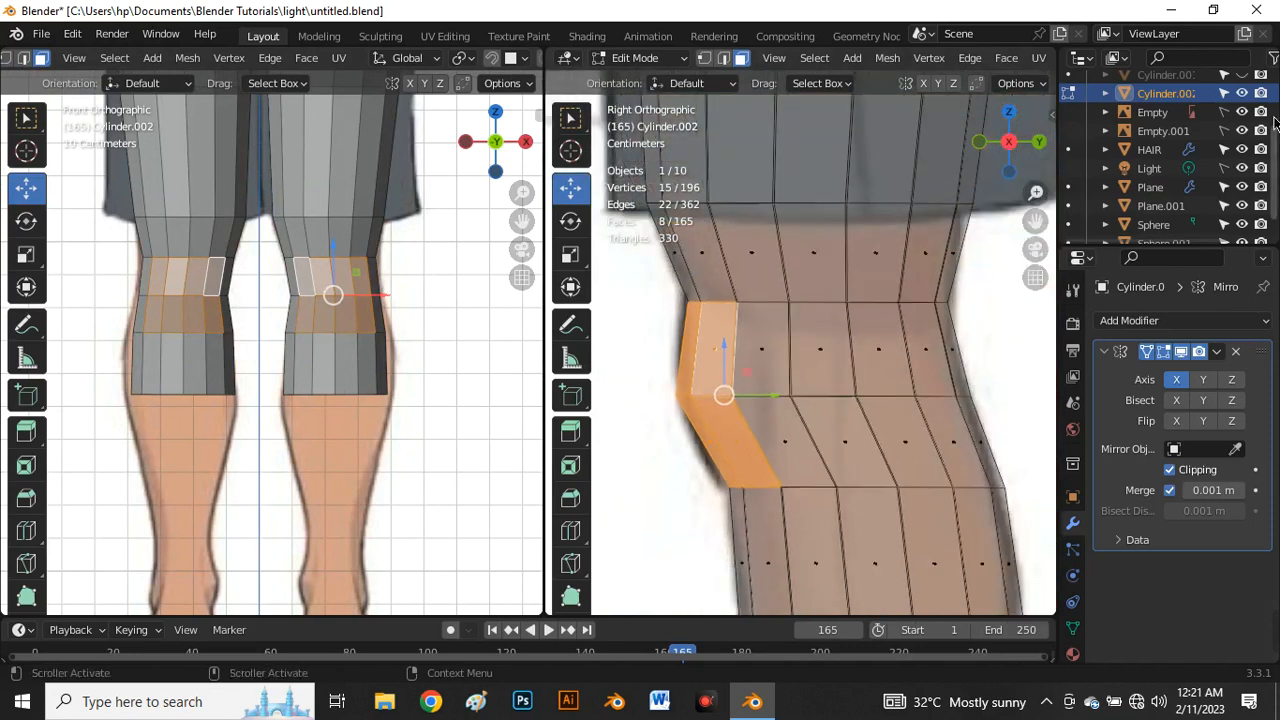
left_click(1241, 93)
left_click(1241, 93)
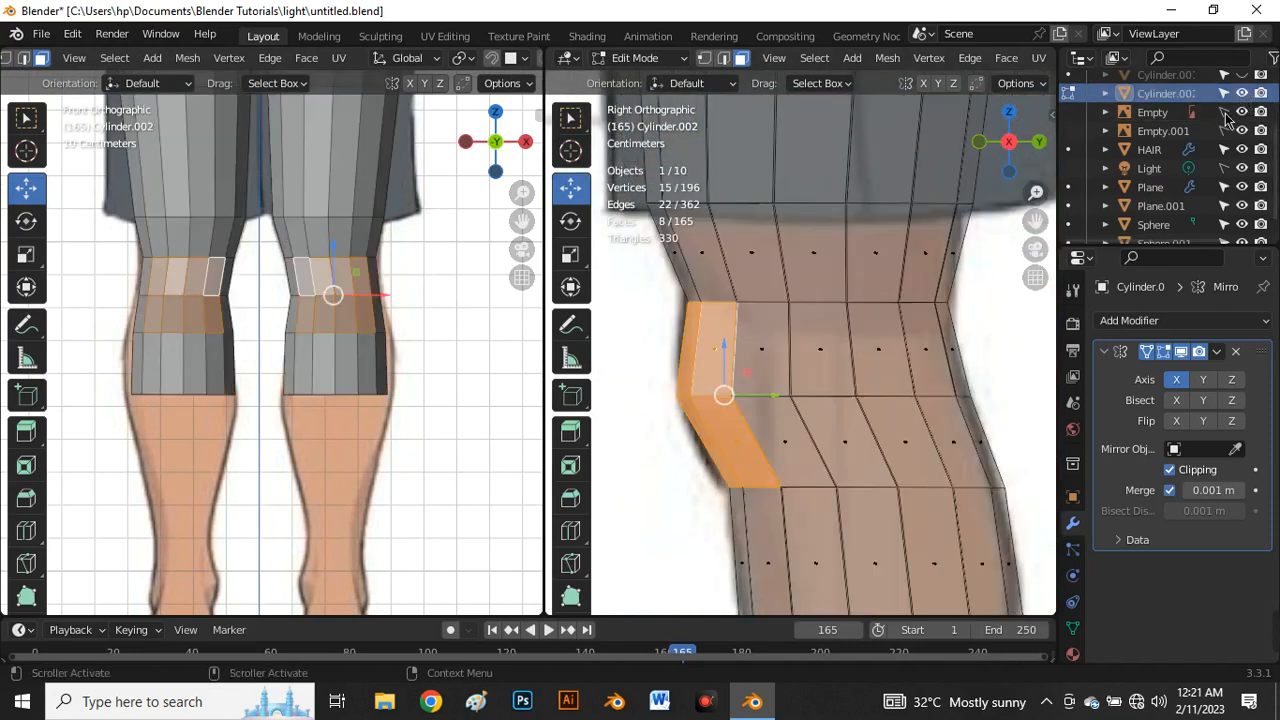
Step: Add the two neighbouring side faces on the outer and inner side of the knee to the front face selection
left_click(753, 368, "shift")
left_click(776, 431, "shift")
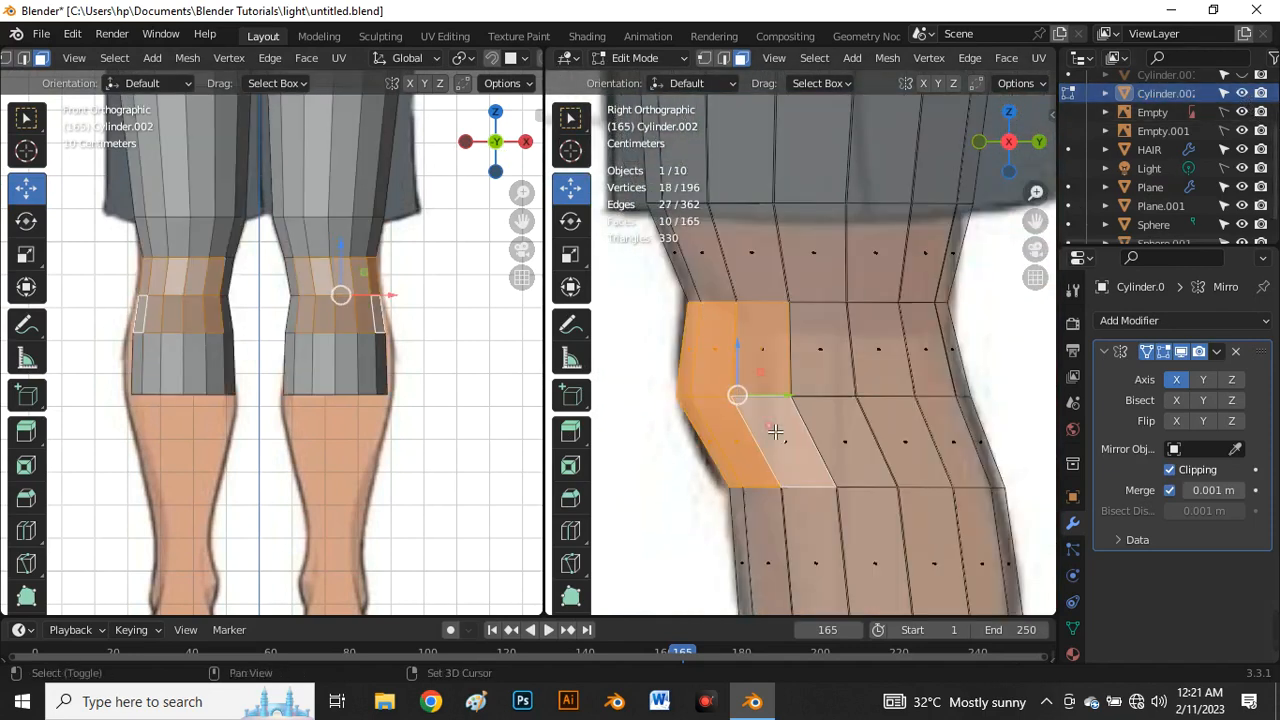
scroll(310, 285, "up", 4)
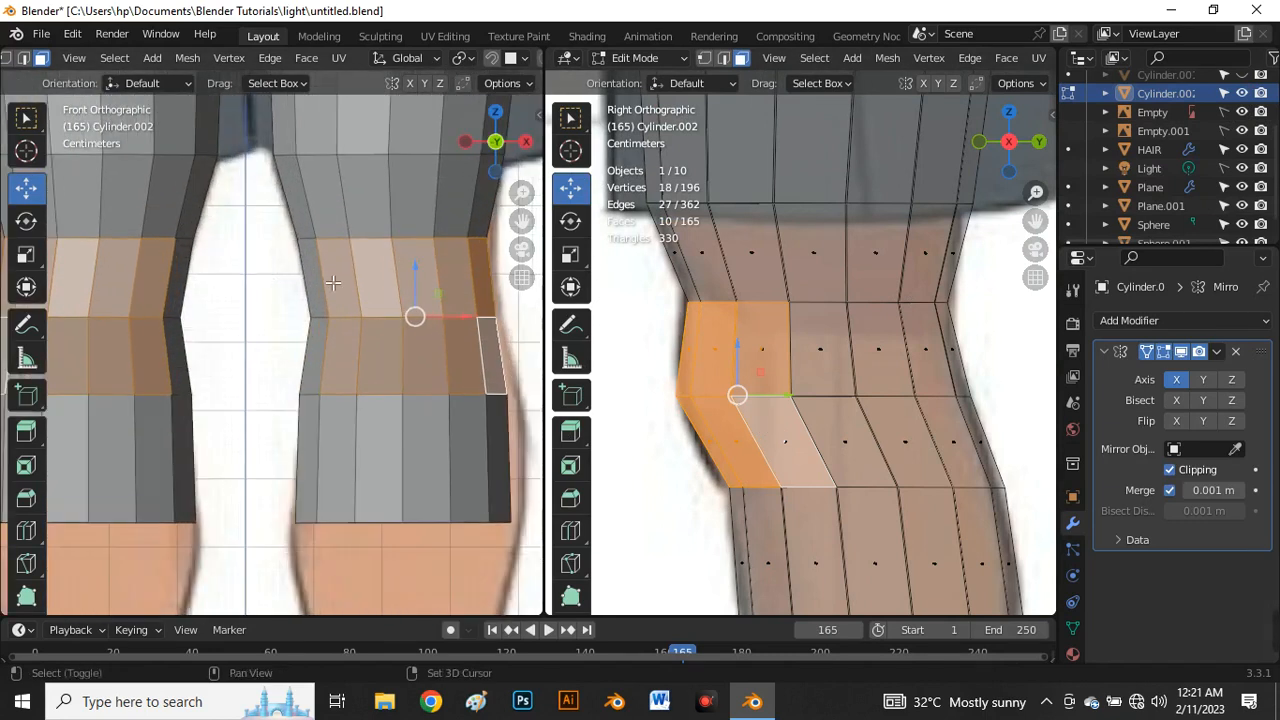
left_click(322, 290, "shift")
left_click(322, 345, "shift")
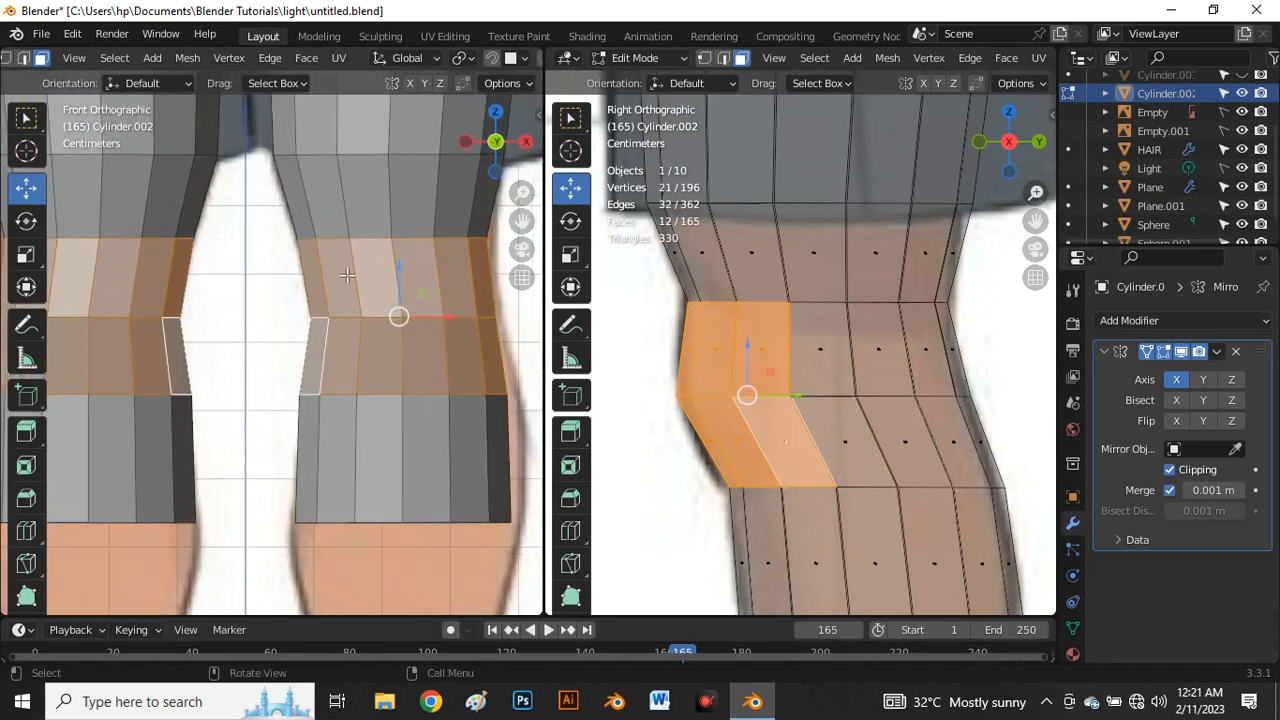
Step: Extrude the selected knee faces in place and scale them down to about 0.78 to form an inset kneecap
scroll(348, 275, "down", 2)
scroll(349, 285, "down", 1)
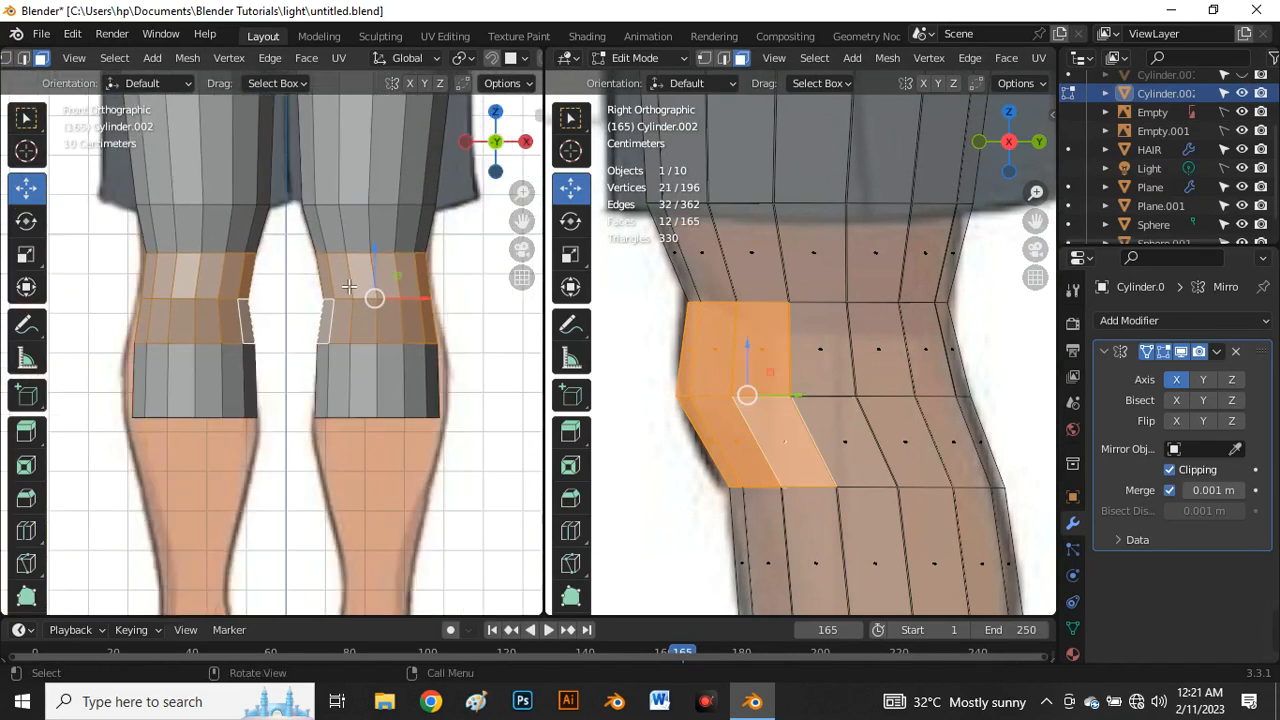
key("e")
right_click(455, 325)
scroll(457, 320, "up", 3)
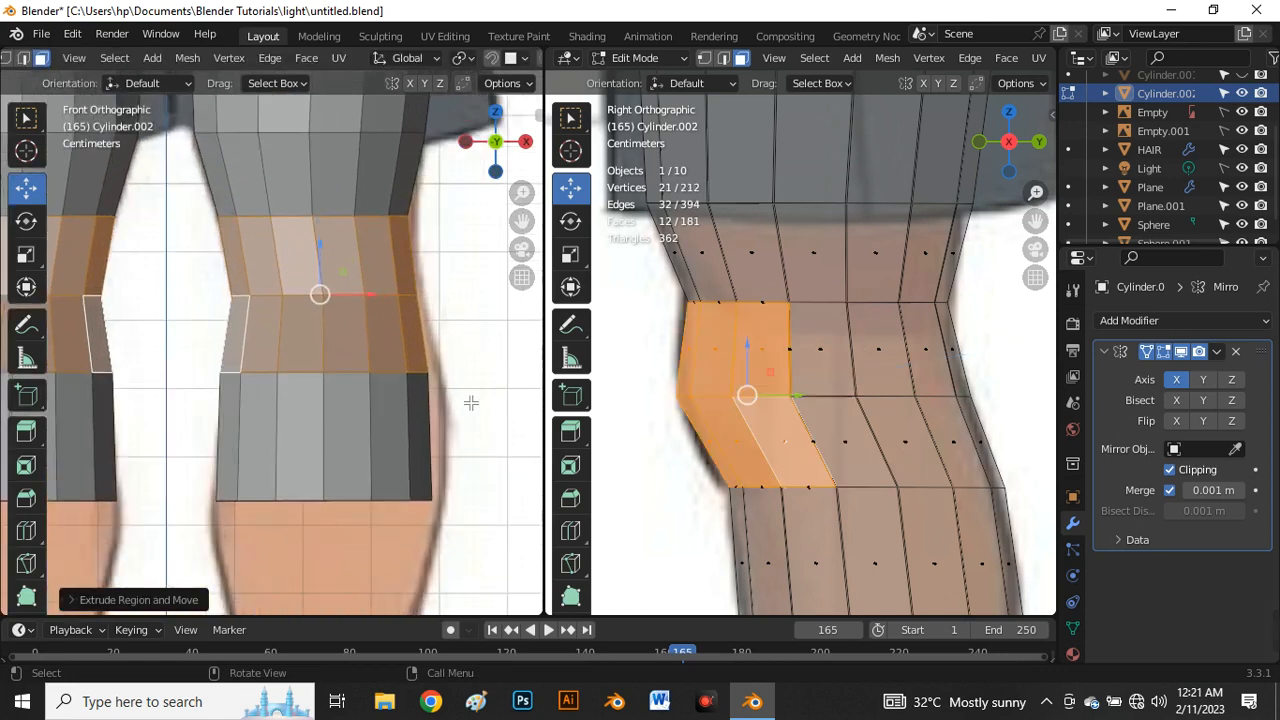
key("s")
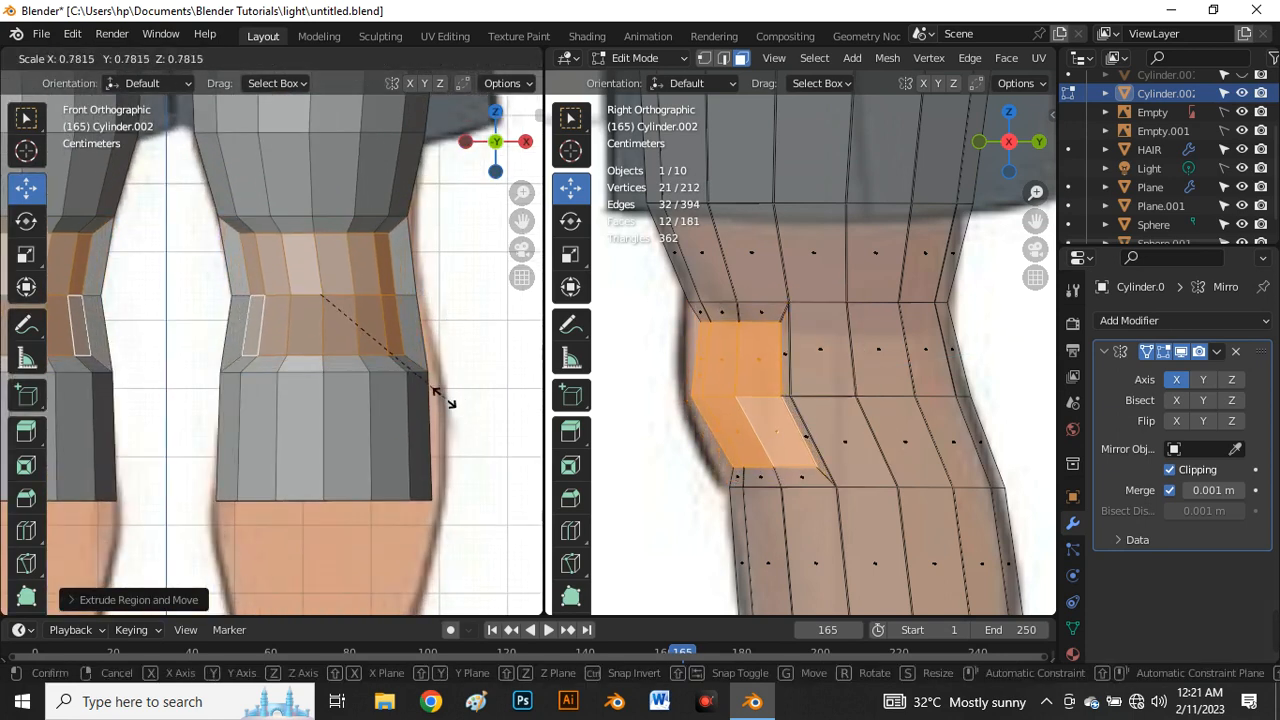
left_click(447, 402)
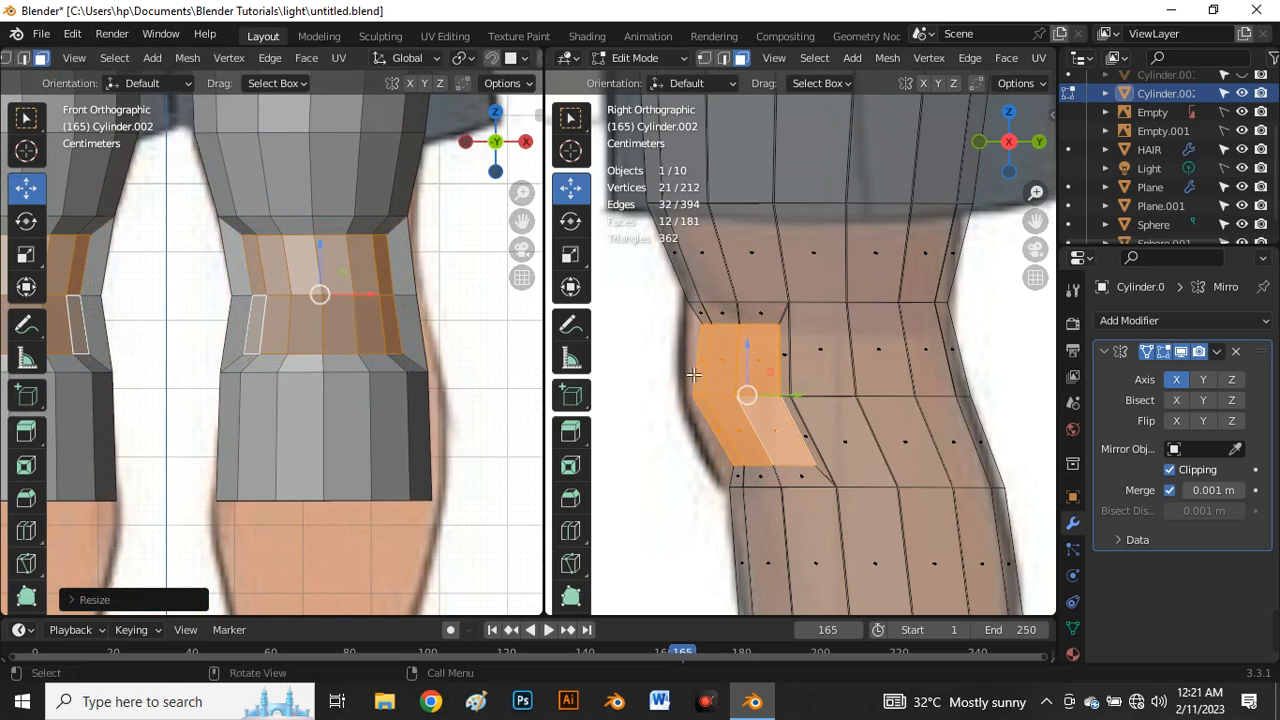
Step: Move the inset kneecap faces forward past the front of the knee and inspect the shape from an angle
left_click_drag(800, 408, 768, 404)
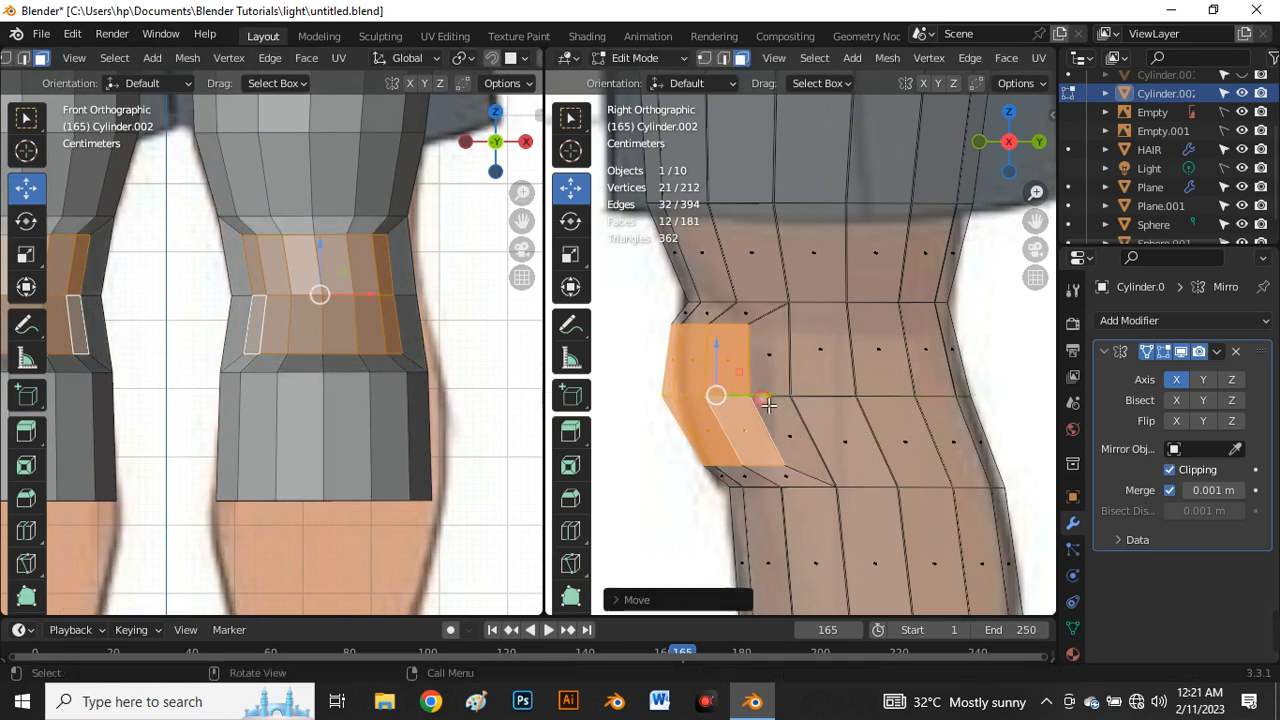
key("1")
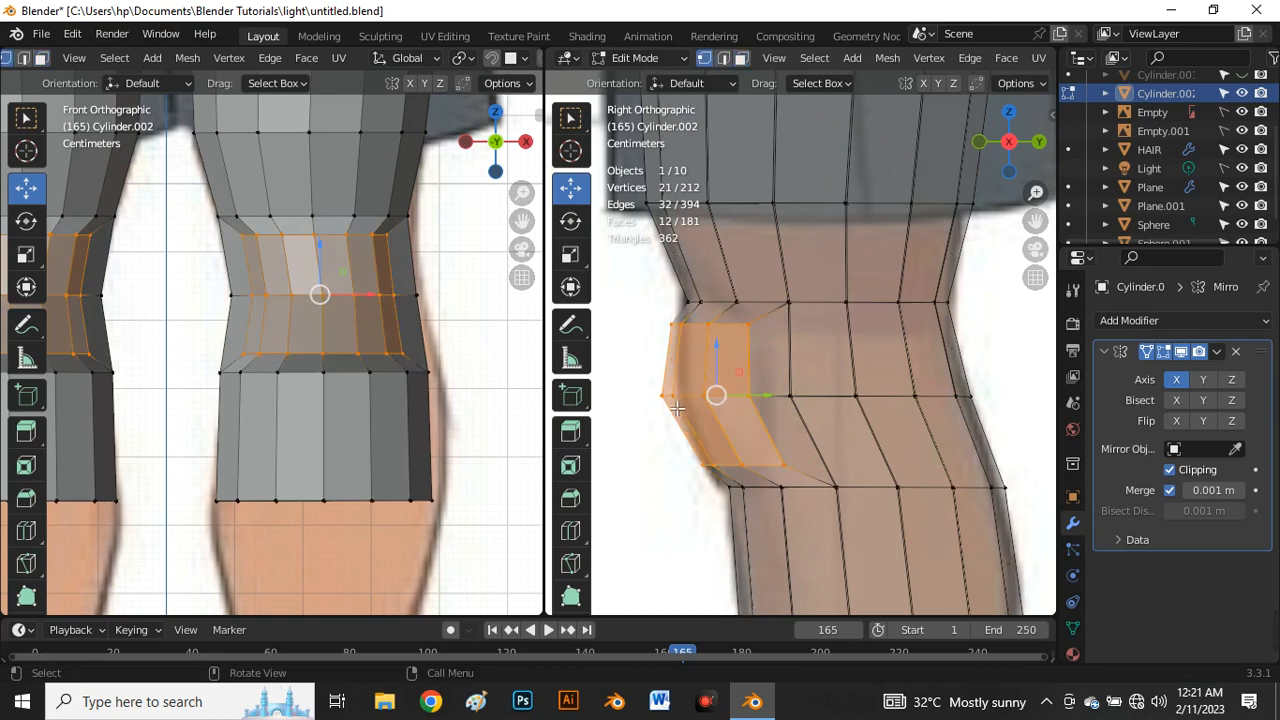
scroll(304, 285, "up", 2)
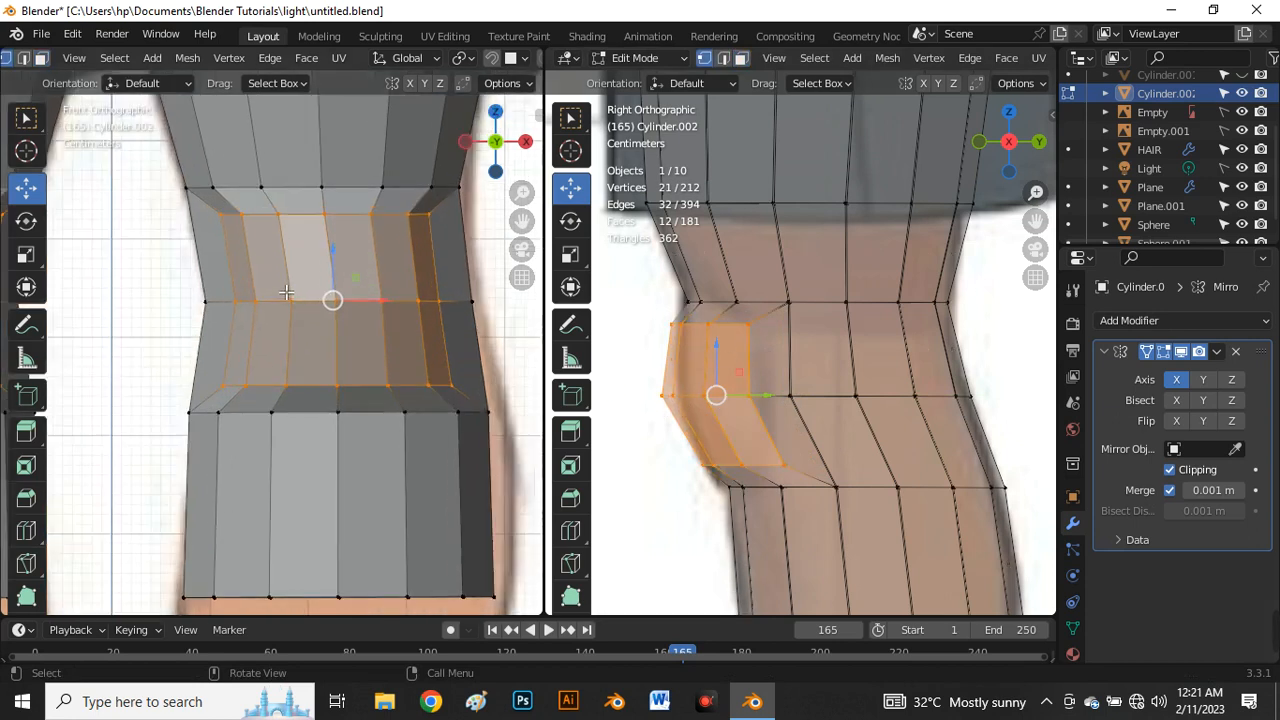
middle_click_drag(510, 340, 260, 403)
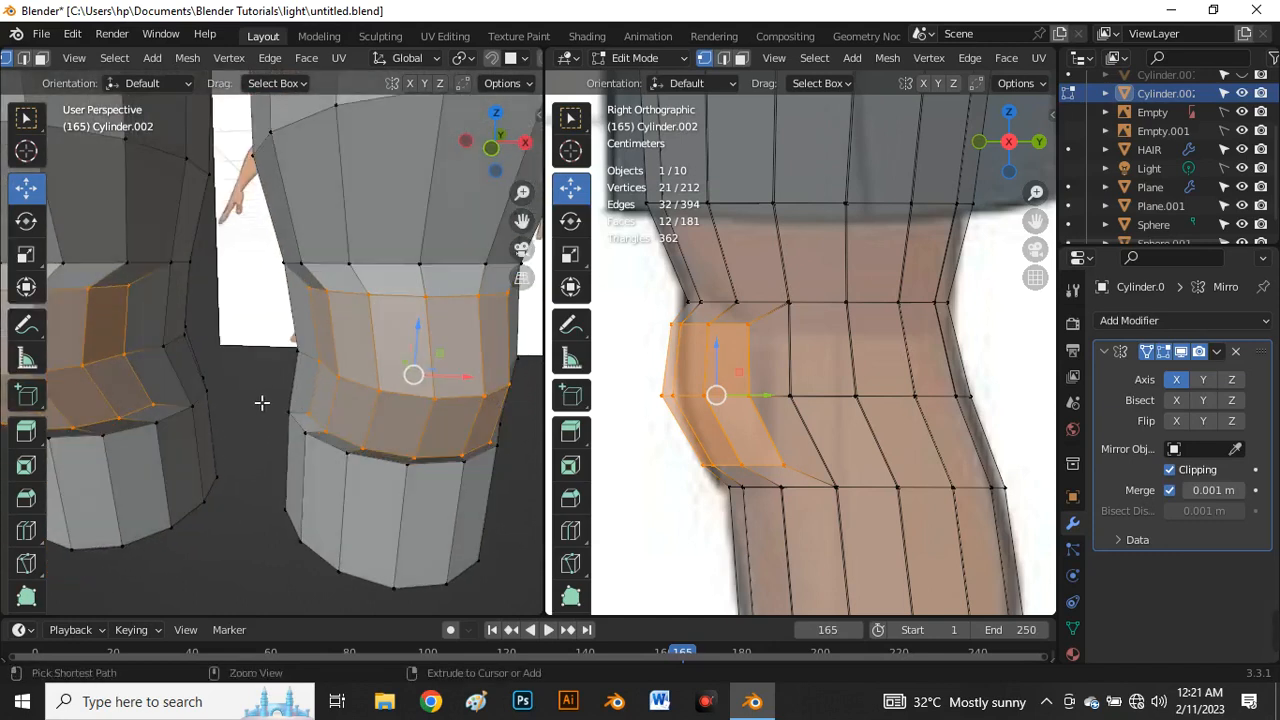
Step: Undo the kneecap's forward move, scaling and extrusion
key("3")
key("ctrl+KP_Add")
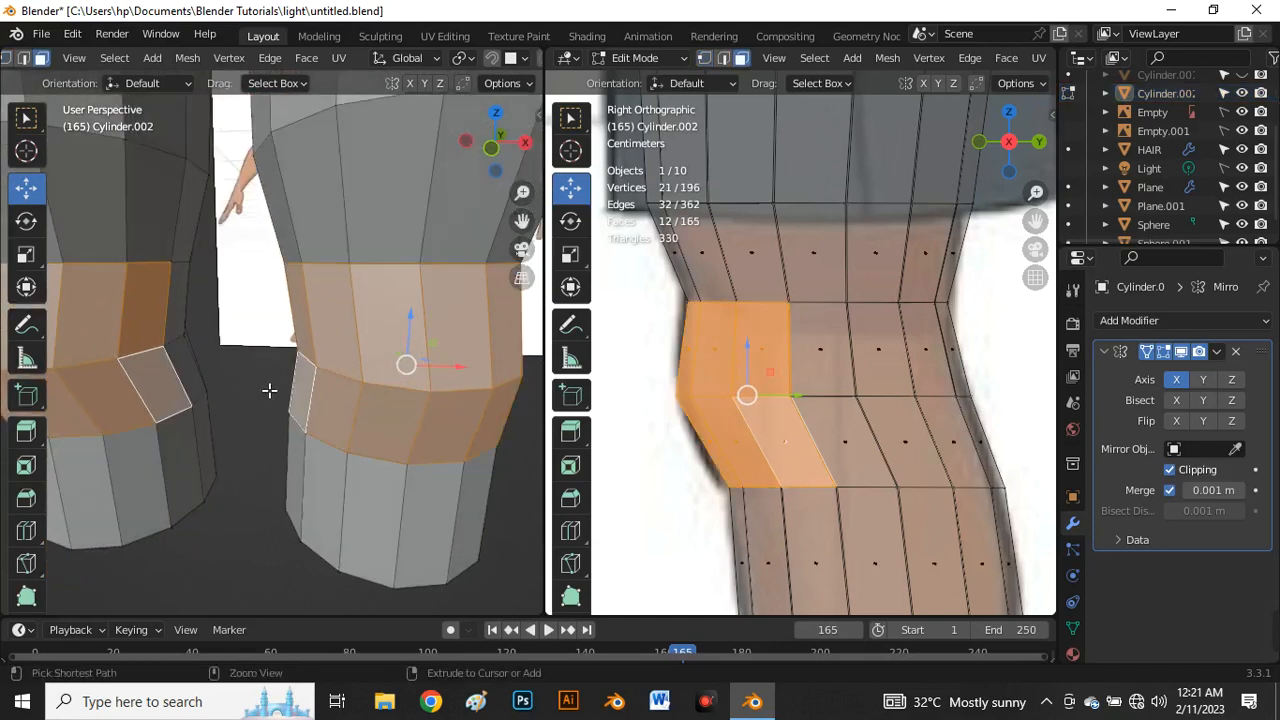
scroll(269, 391, "down", 3)
key("ctrl+z")
Step: Reduce the selection to the eight front faces of the knee, leaving out the outer and inner side faces
middle_click_drag(372, 357, 428, 430)
left_click(339, 347, "shift")
left_click(373, 454, "shift")
left_click(373, 454, "shift")
Step: Extrude the eight front knee faces in place and scale them down uniformly to form a smaller inset kneecap
key("e")
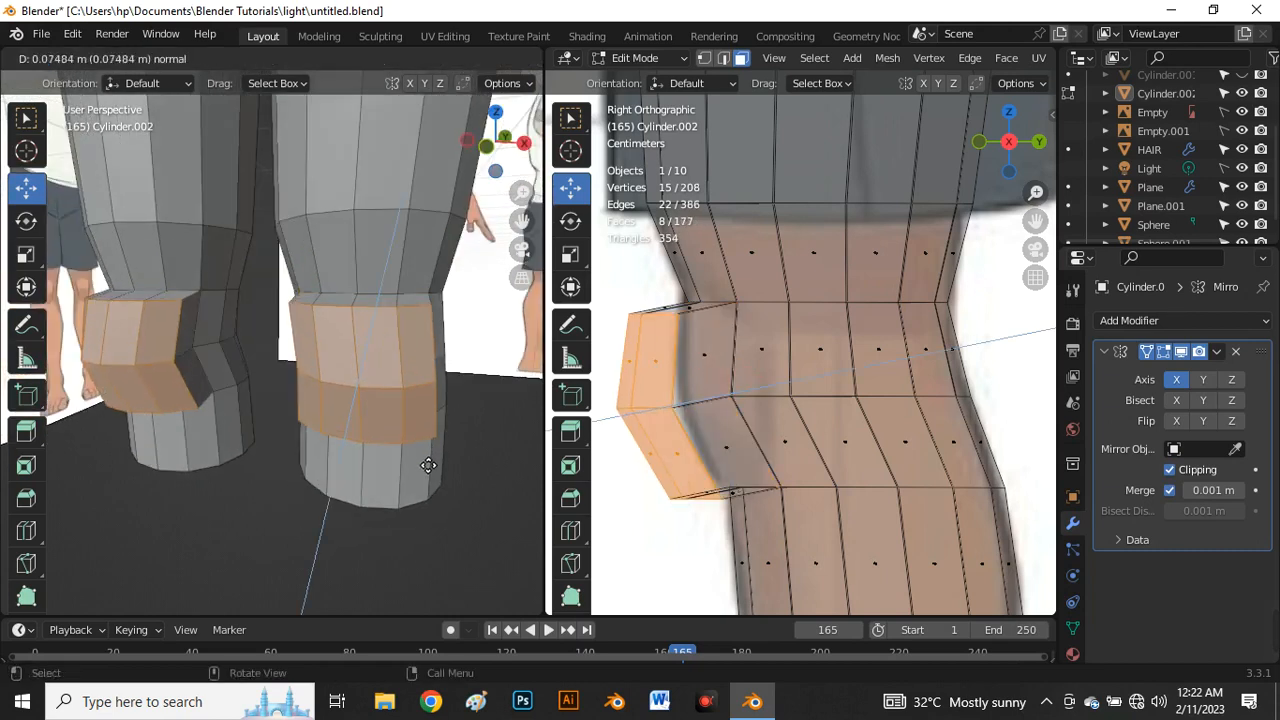
right_click(430, 467)
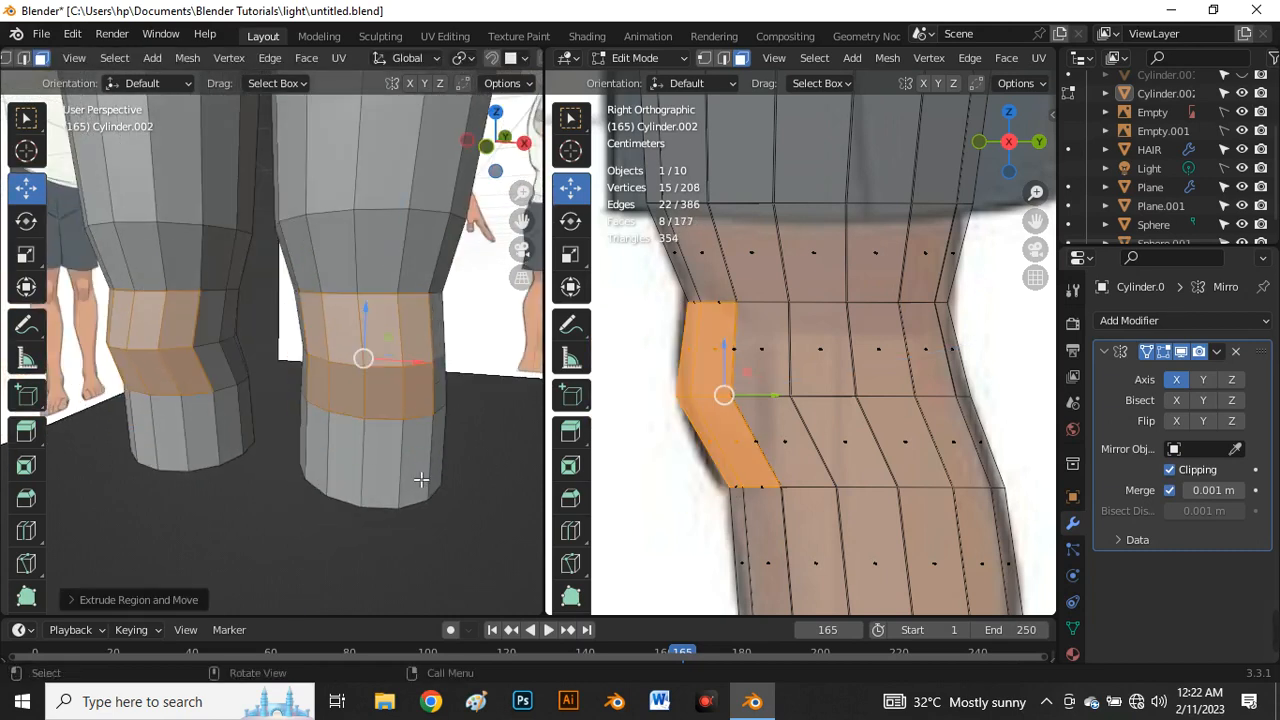
key("s")
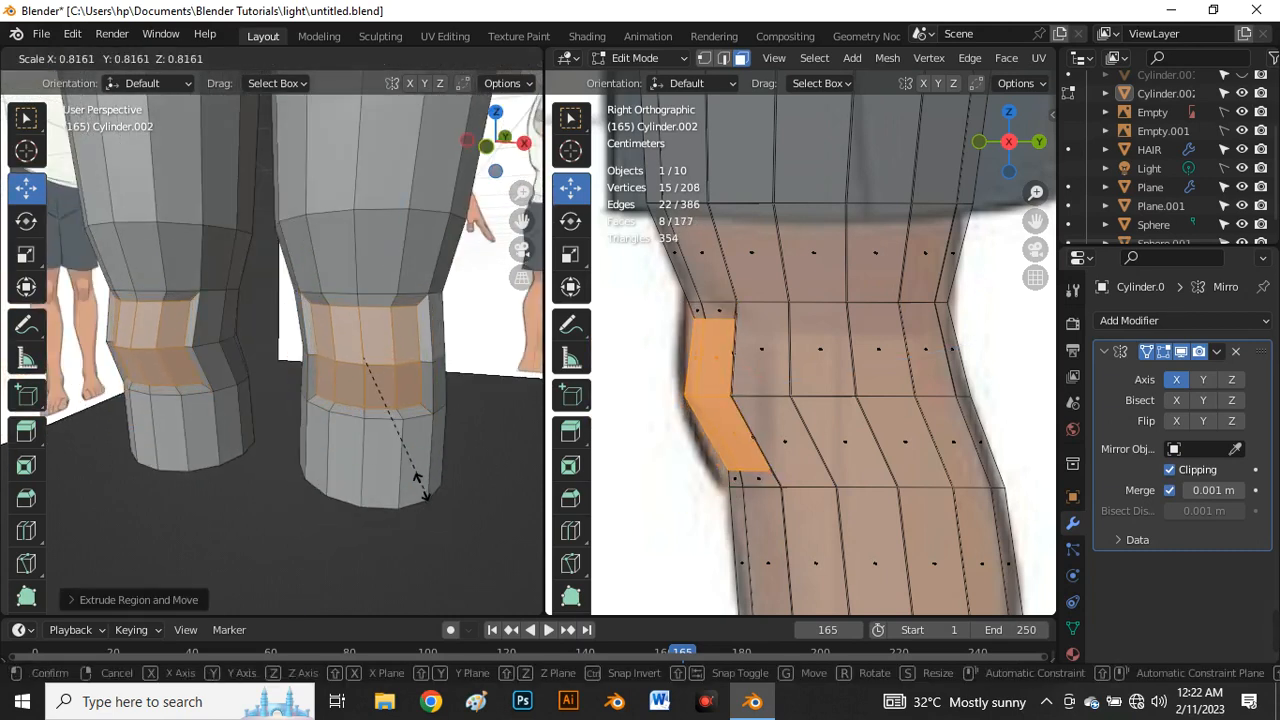
left_click(417, 482)
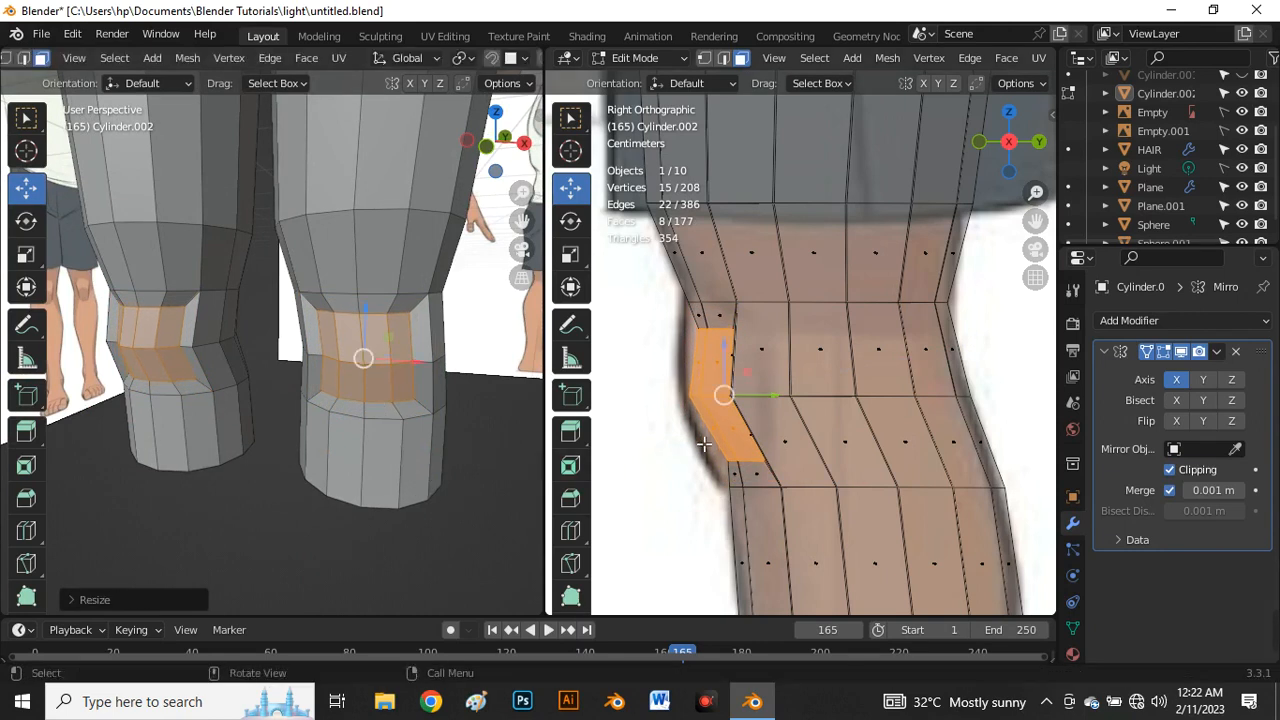
Step: Move the inset kneecap faces forward beyond the front of the knee and check the bulge in vertex select mode
left_click_drag(778, 402, 750, 405)
key("1")
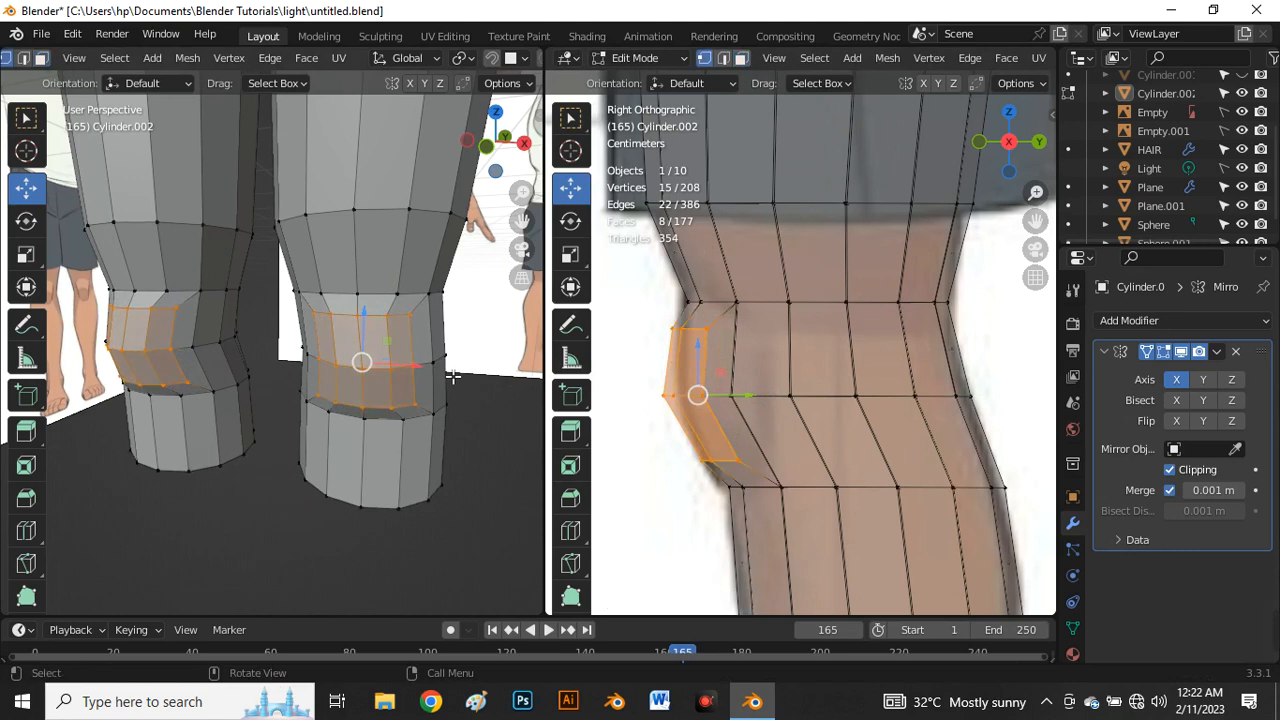
middle_click_drag(408, 378, 377, 412)
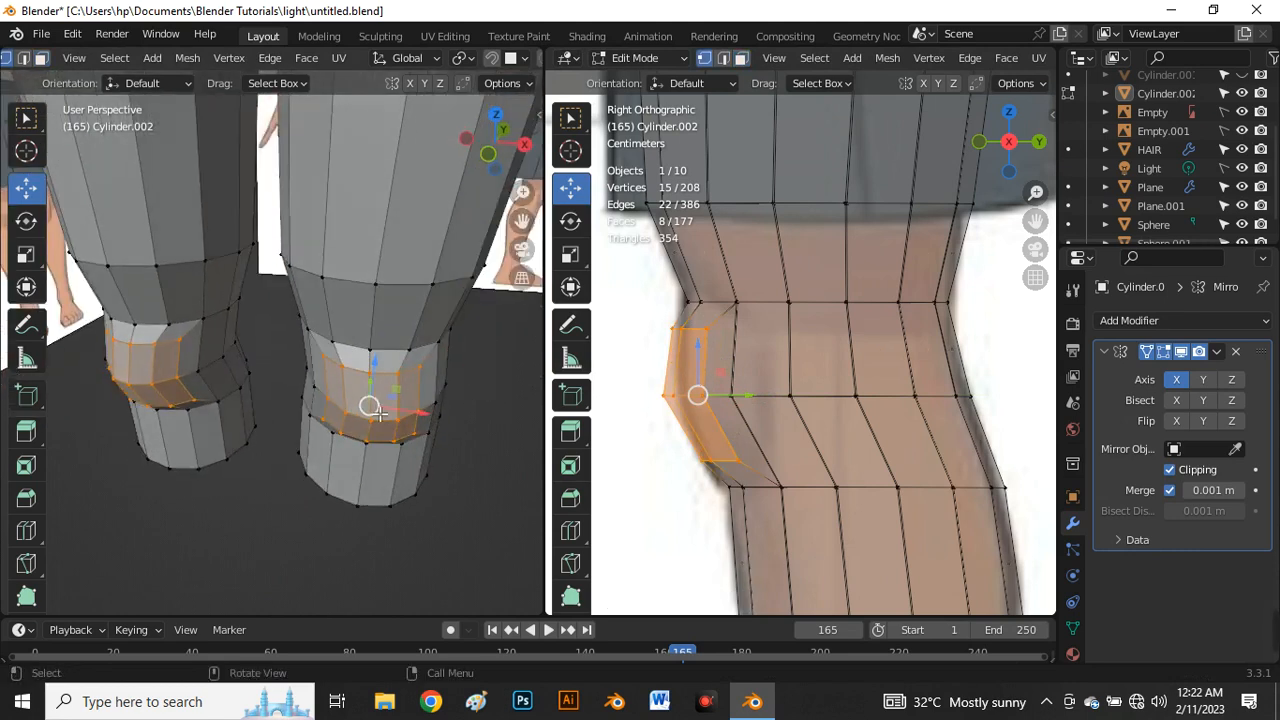
left_click(327, 371)
scroll(478, 394, "up", 3)
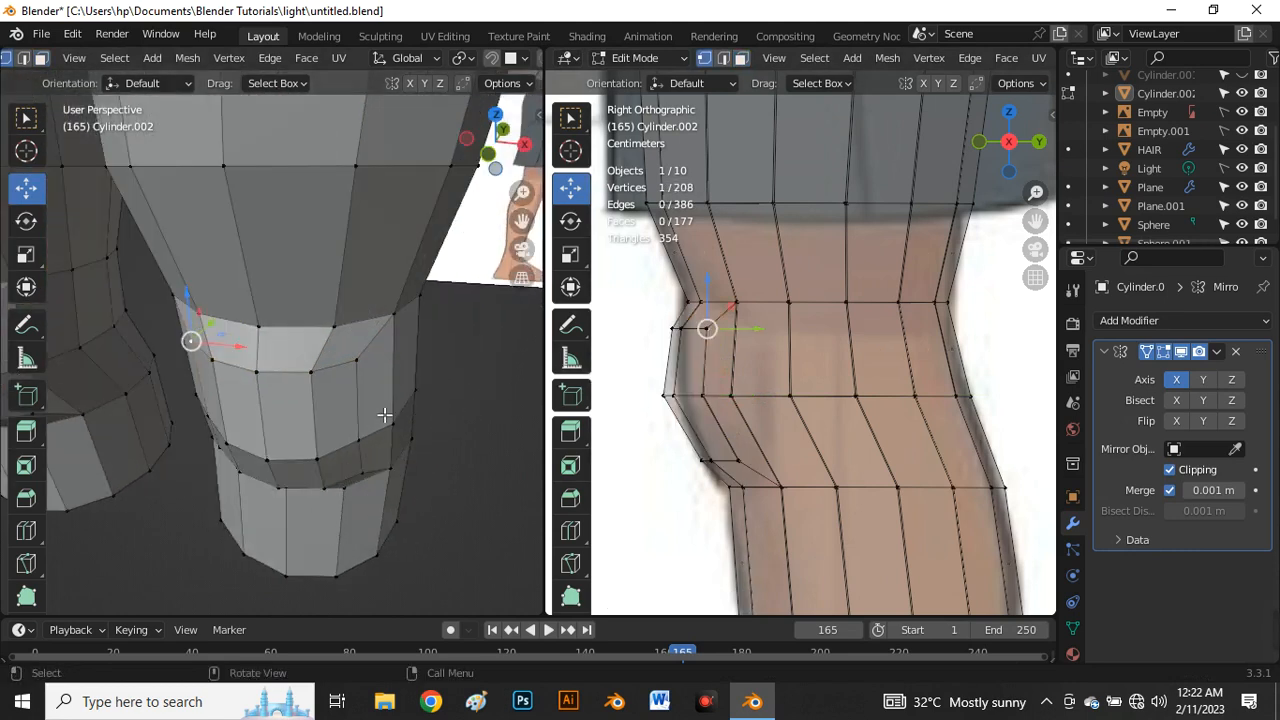
middle_click_drag(384, 414, 340, 320)
scroll(702, 395, "up", 2)
scroll(634, 434, "down", 2)
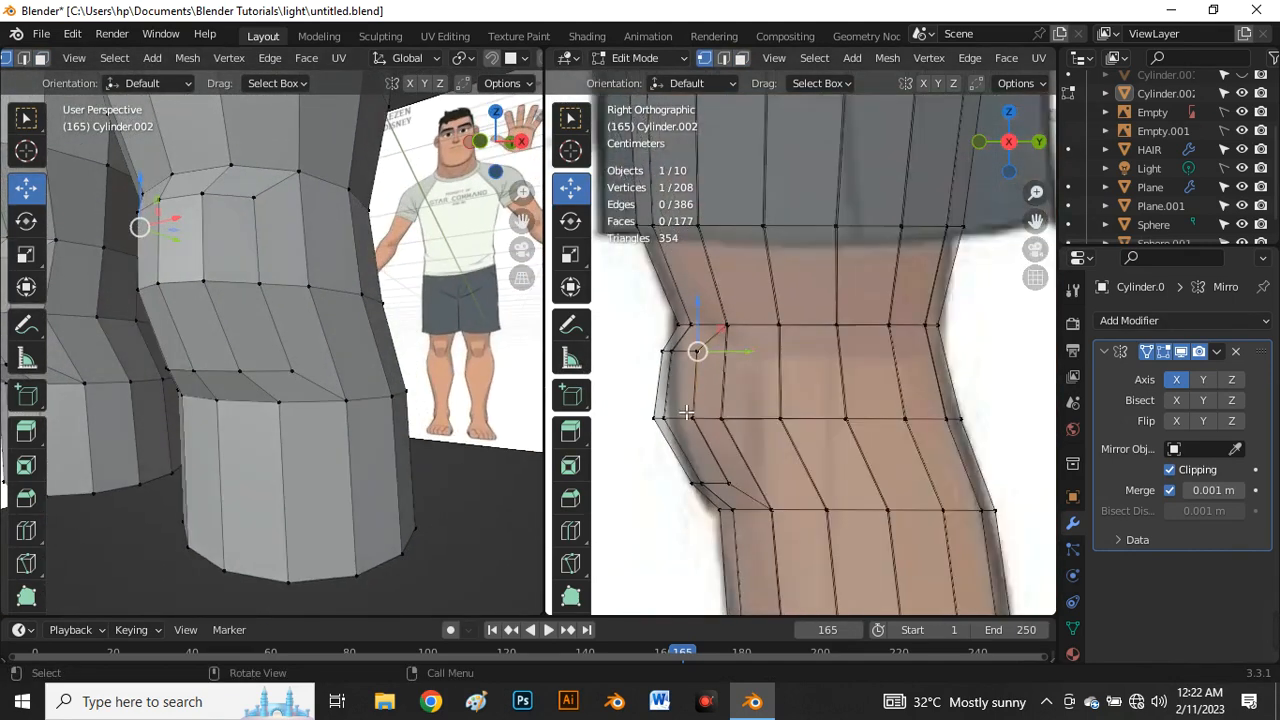
Step: Select the middle horizontal row of kneecap vertices and move it slightly forward to sharpen the knee profile
scroll(634, 434, "up", 1)
left_click(726, 443, "alt")
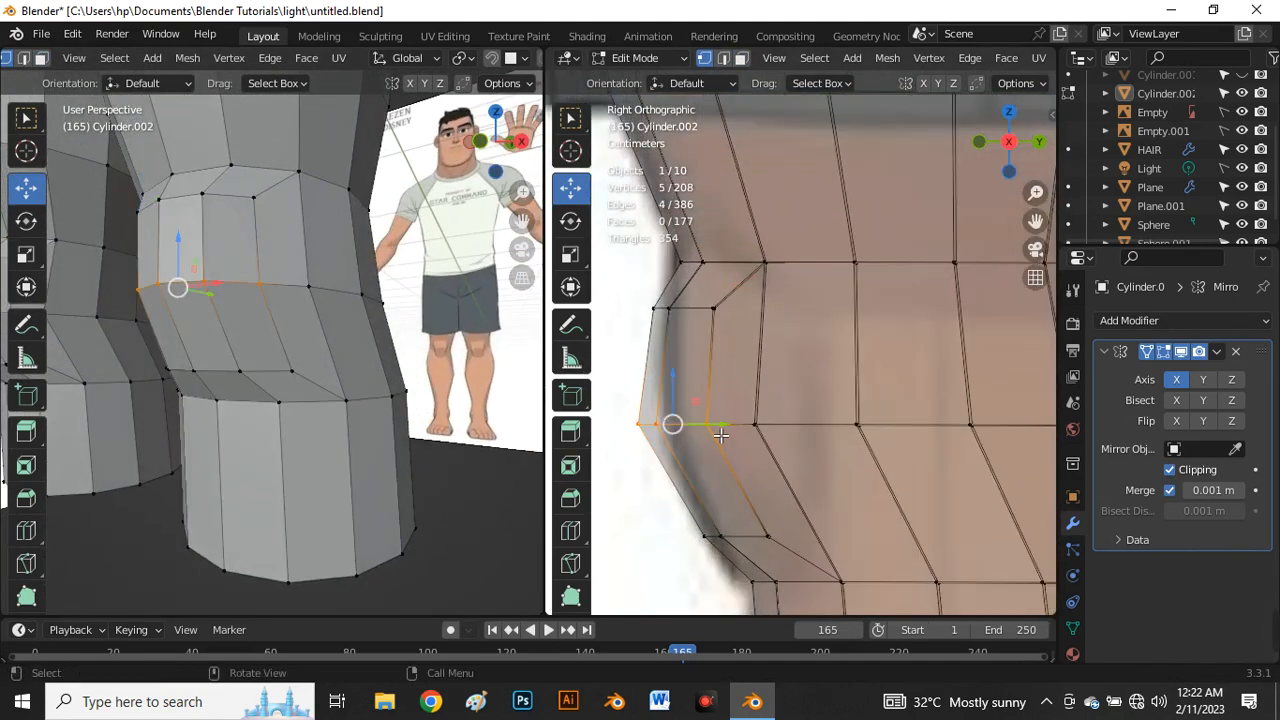
key("g")
left_click(714, 434)
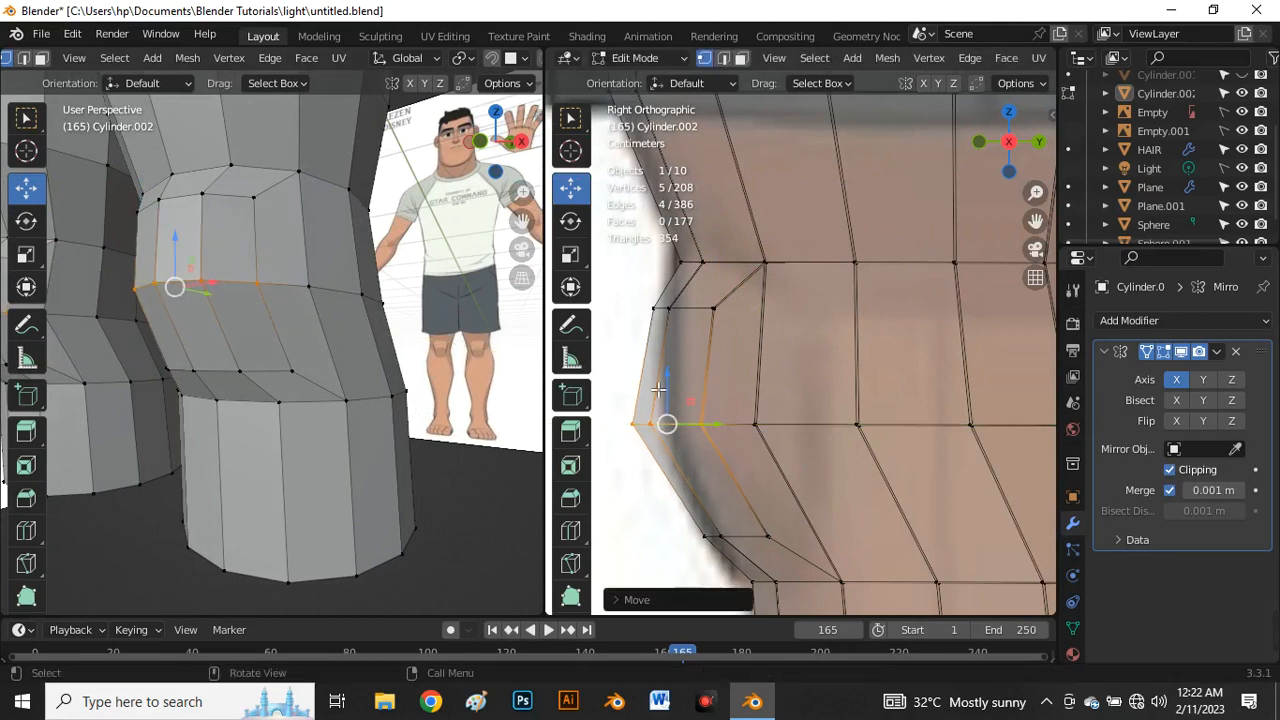
scroll(659, 390, "down", 3)
left_click(812, 425)
Step: Select the open lower edge loop of the calf, scale it up slightly and shift it a little backward
key("grave")
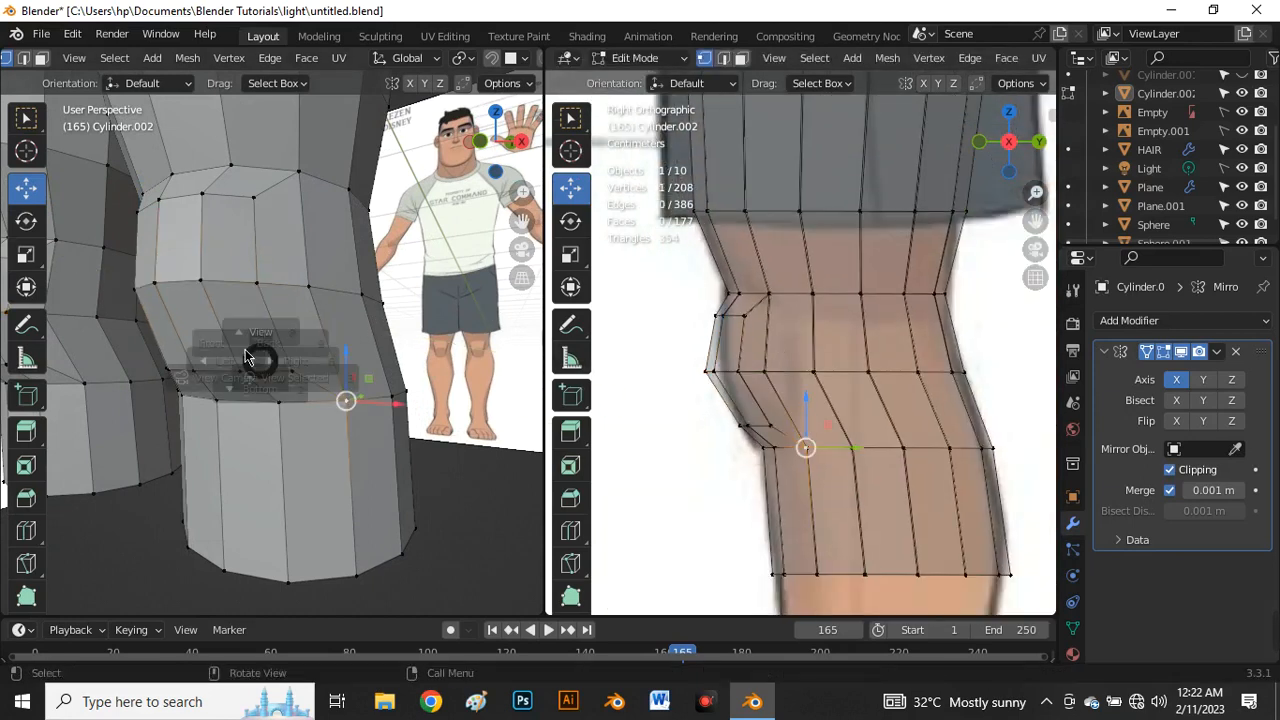
left_click(190, 311)
scroll(296, 343, "up", 3)
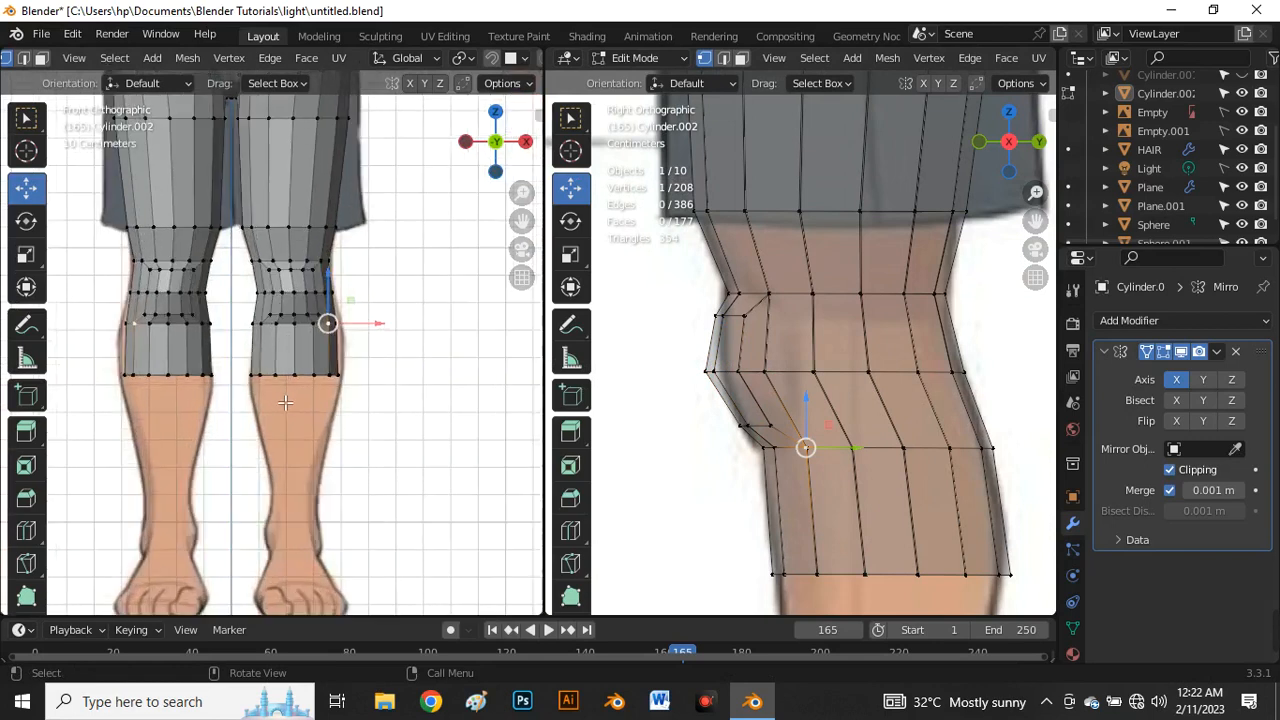
key("2")
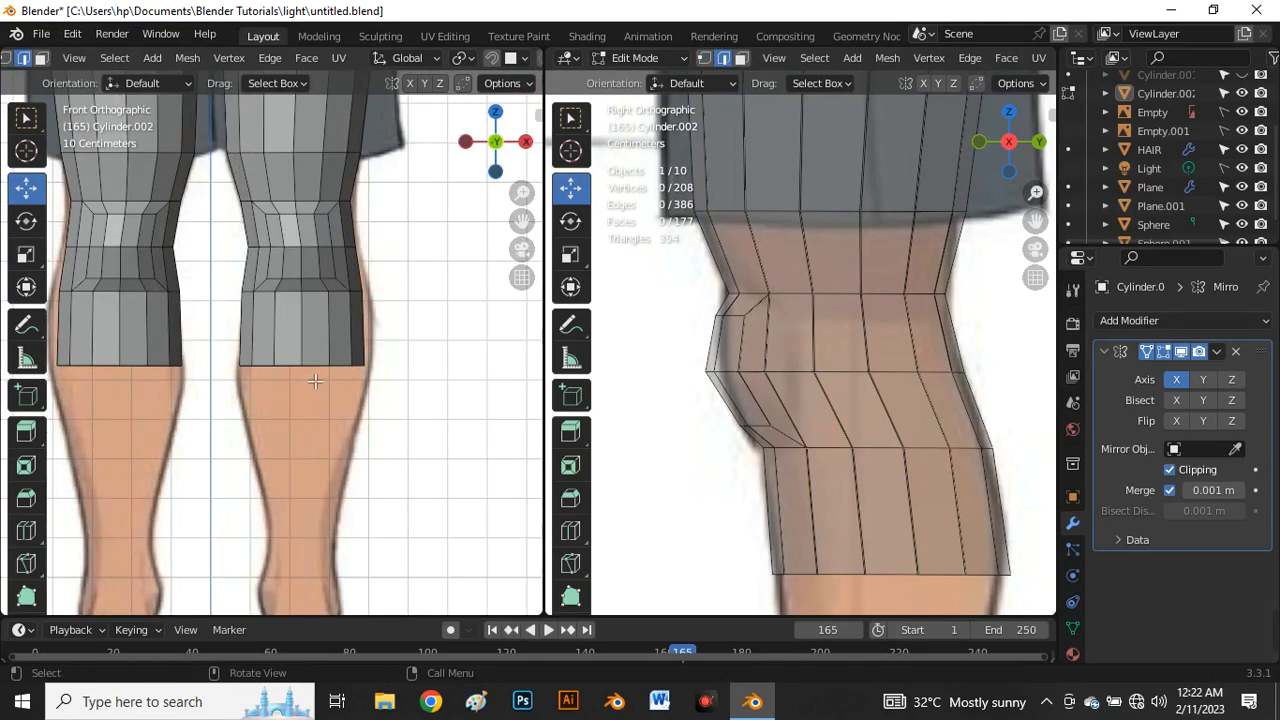
left_click(319, 381, "alt")
scroll(320, 381, "up", 1)
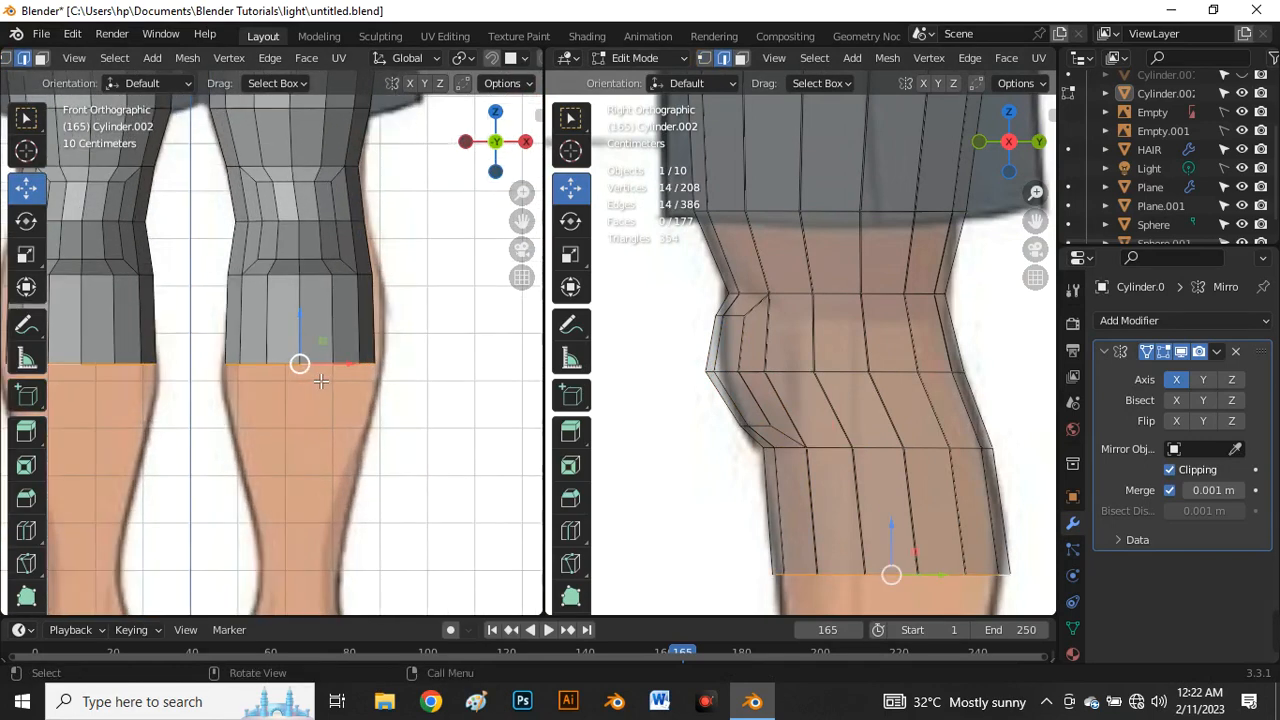
key("s")
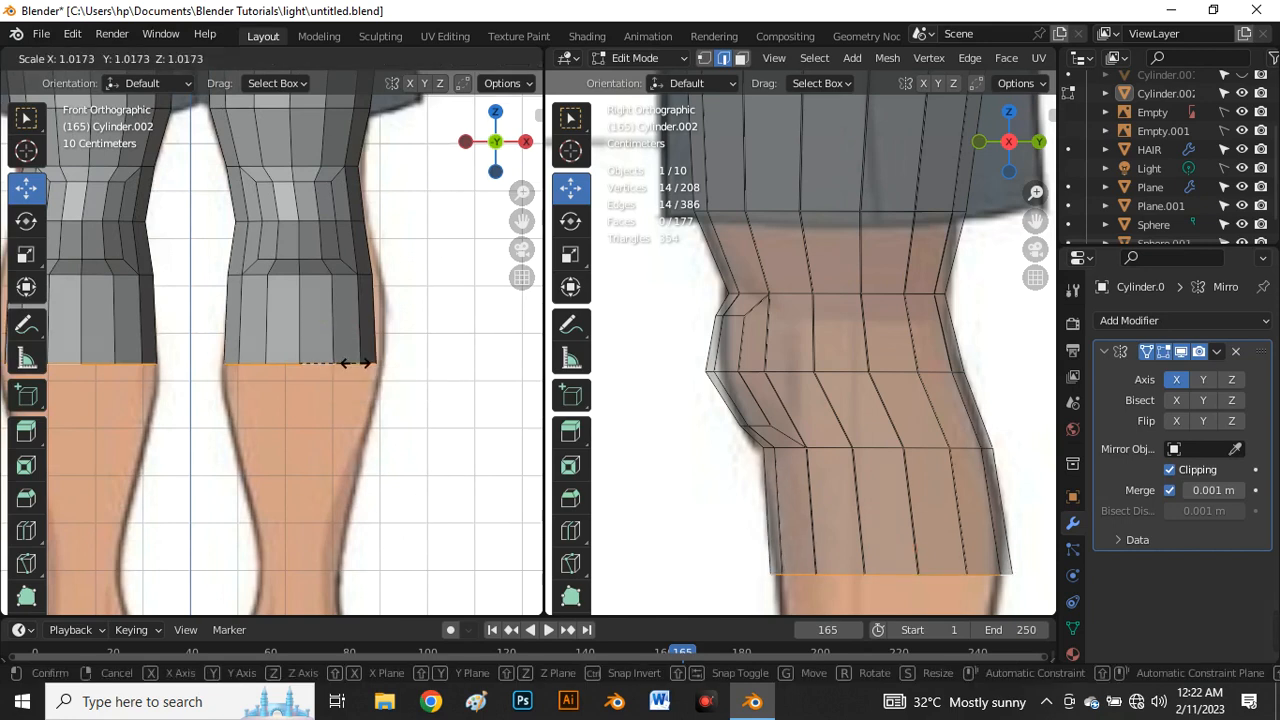
left_click(345, 360)
scroll(330, 340, "down", 4)
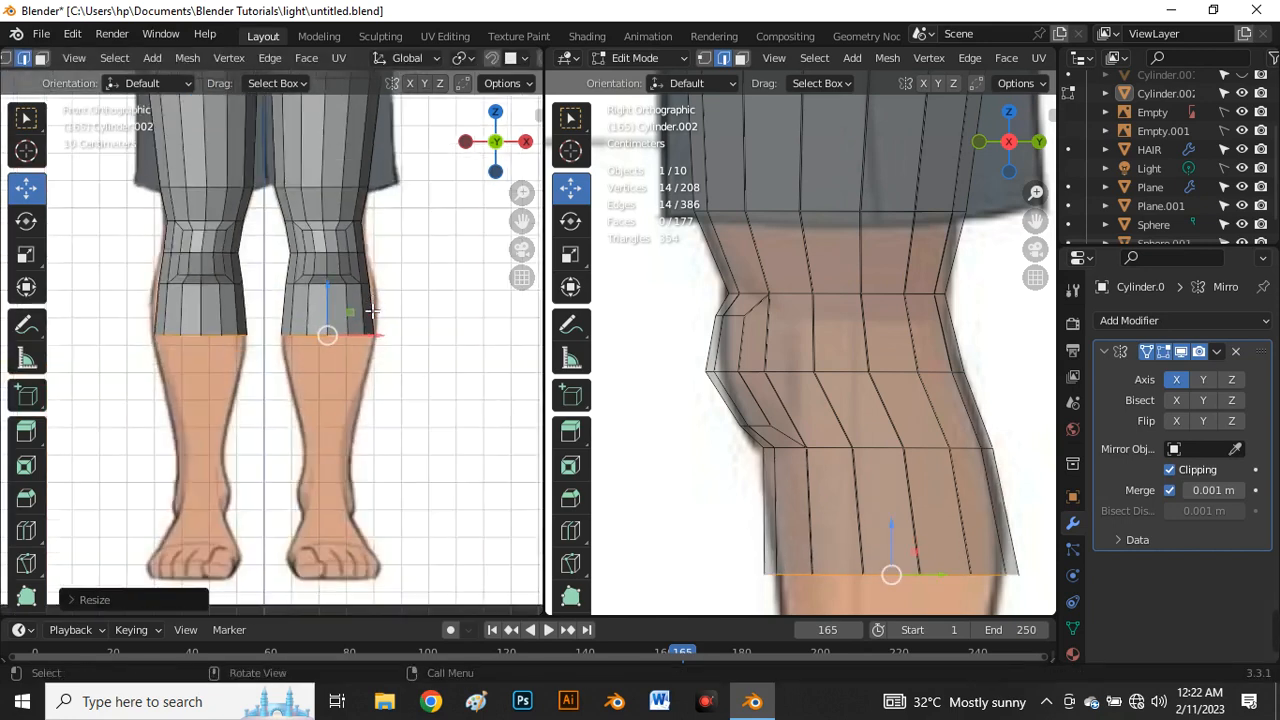
scroll(819, 410, "down", 2)
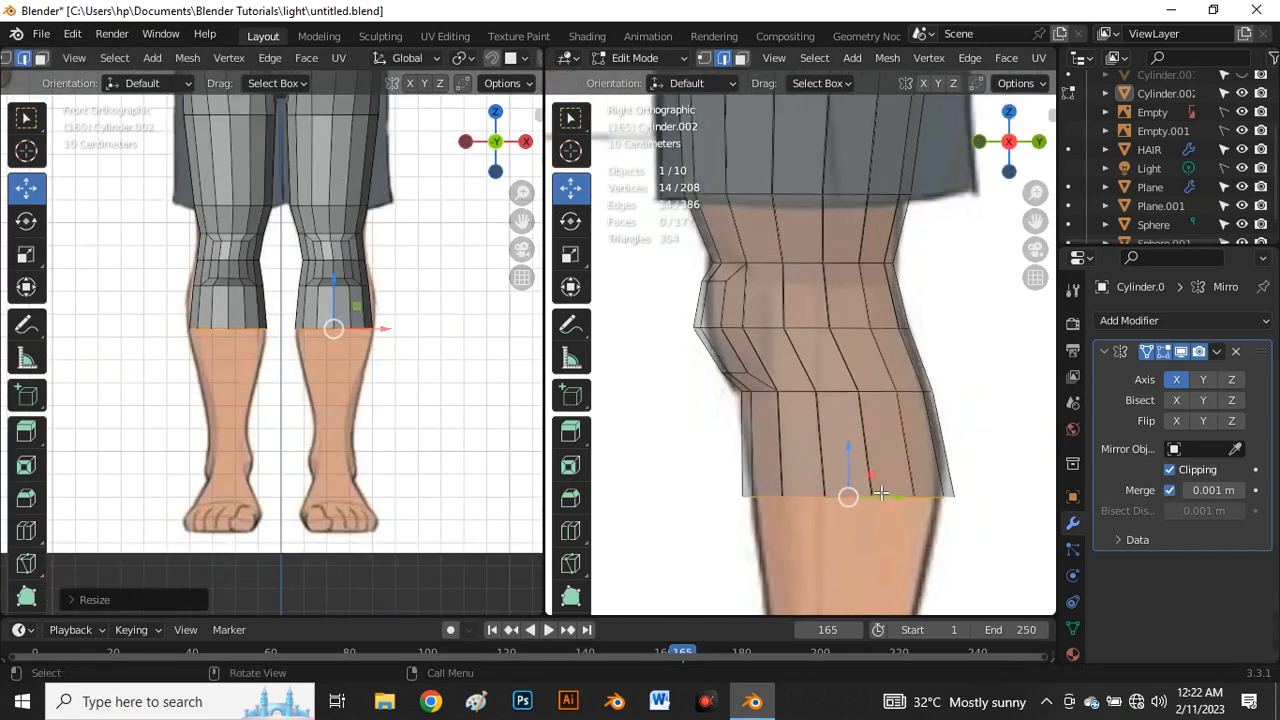
left_click_drag(885, 508, 878, 505)
Step: Extrude the open calf edge loop straight down to the lower shin and scale it to about 0.62
key("e")
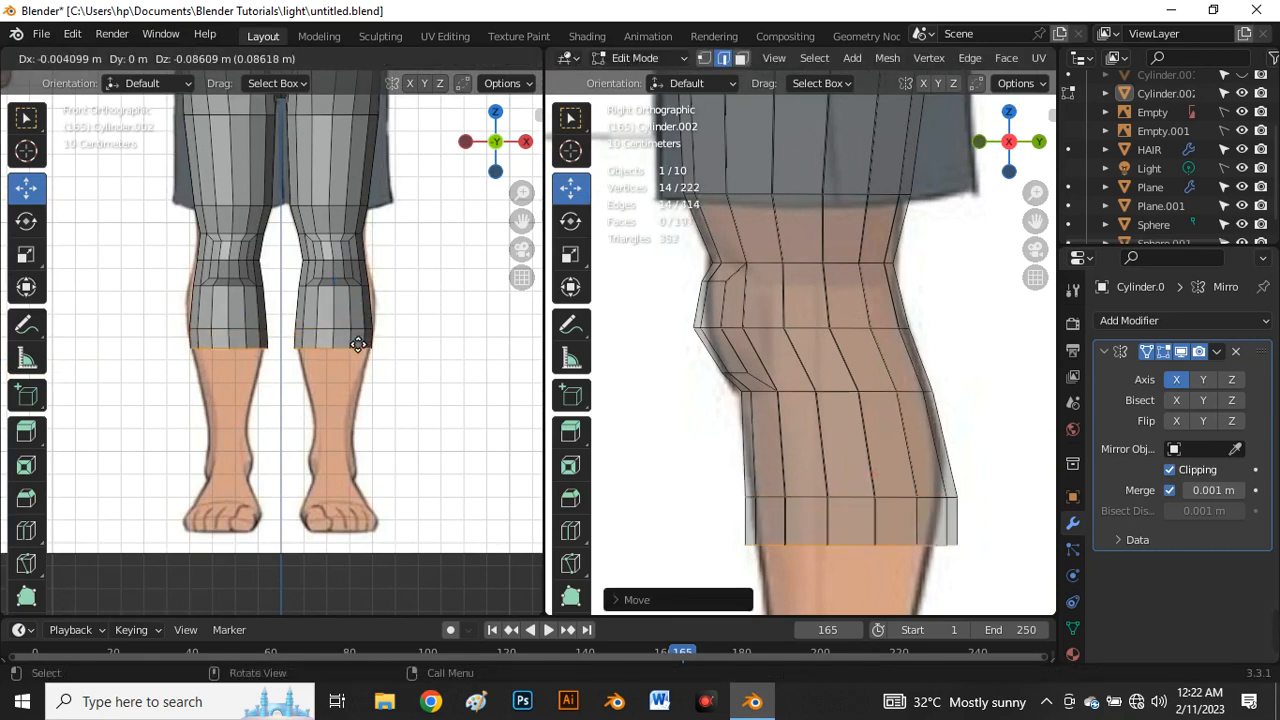
right_click(345, 318)
left_click_drag(338, 284, 366, 371)
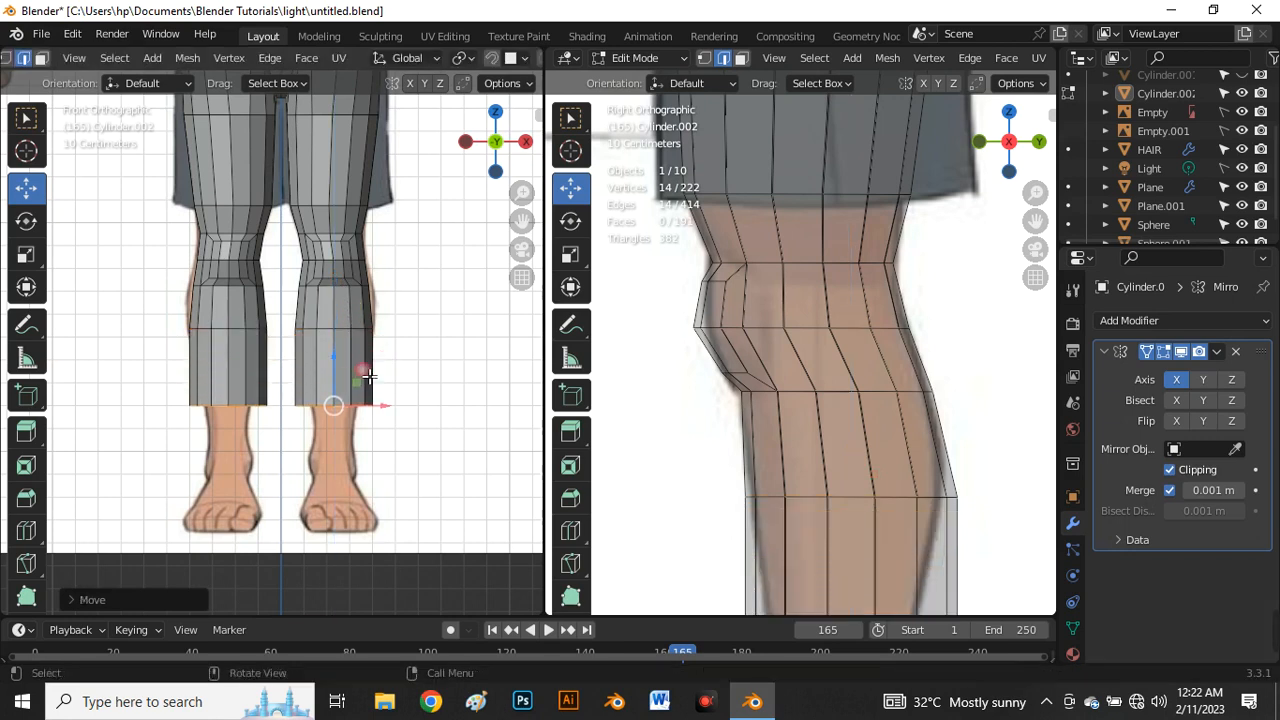
scroll(380, 422, "up", 1)
key("s")
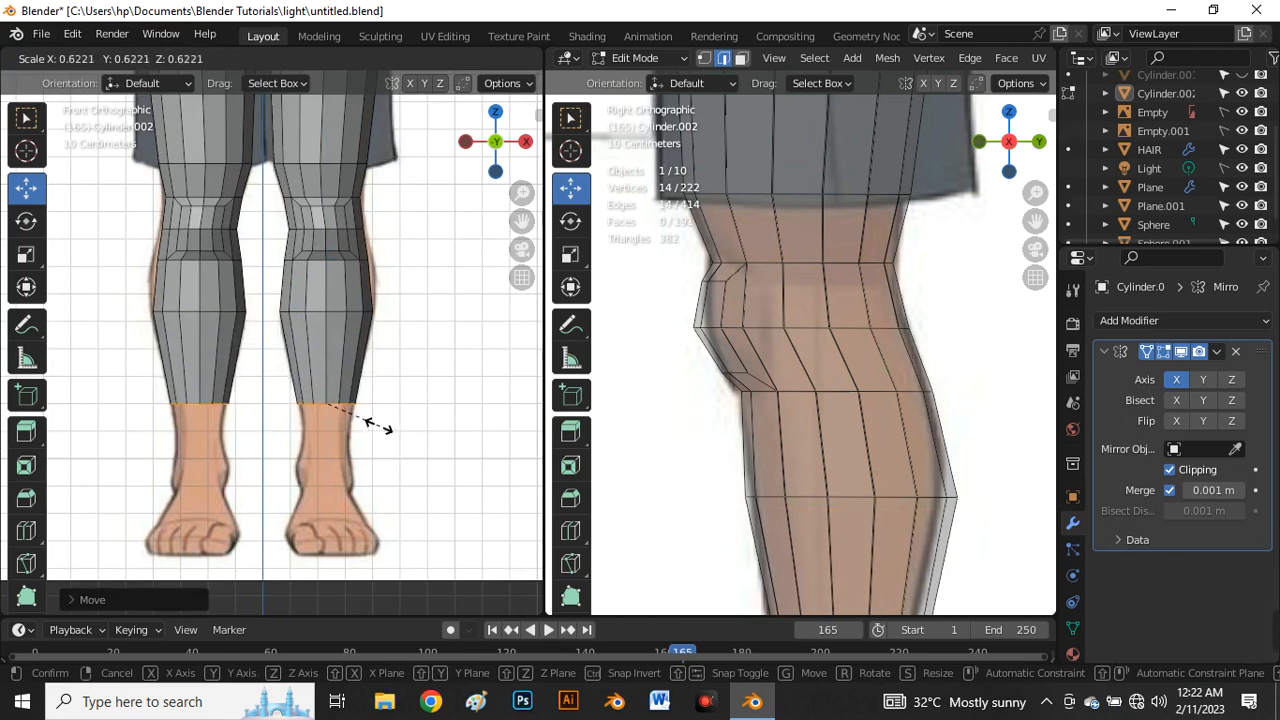
left_click(378, 426)
Step: Shift the lower shin edge loop slightly forward to match the side reference
scroll(738, 266, "down", 3)
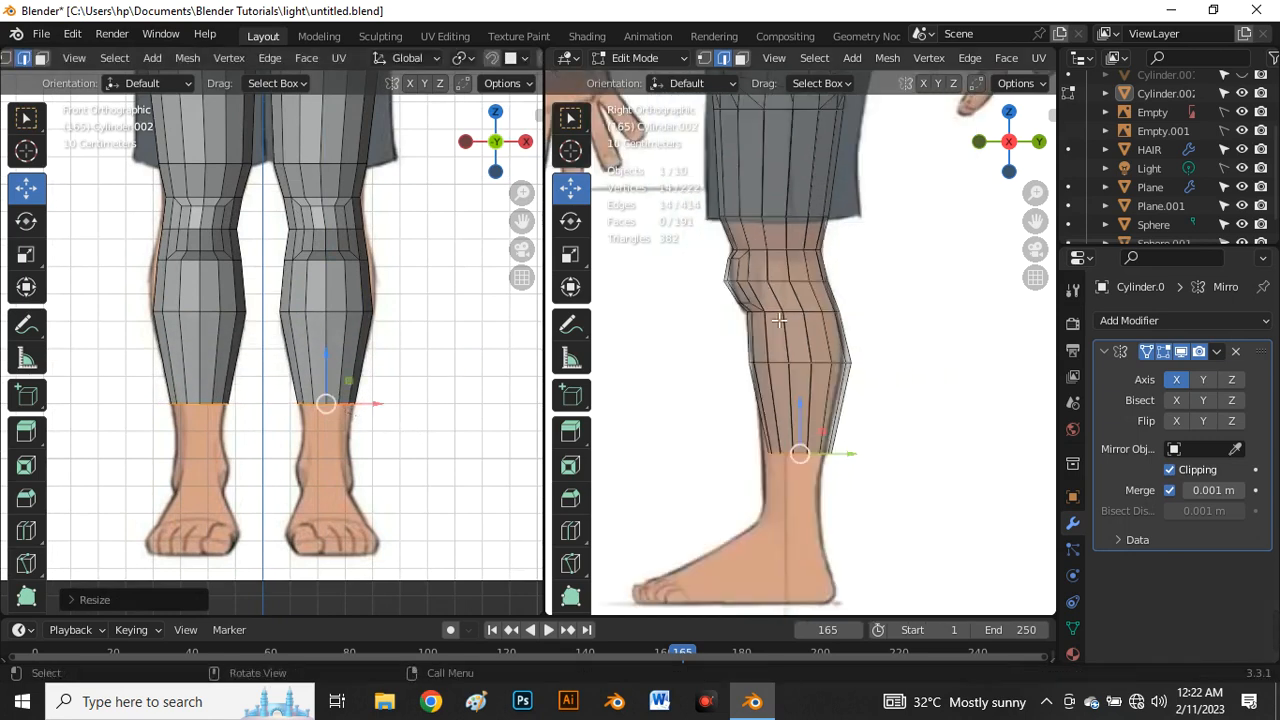
scroll(826, 494, "up", 2)
left_click_drag(840, 455, 840, 451)
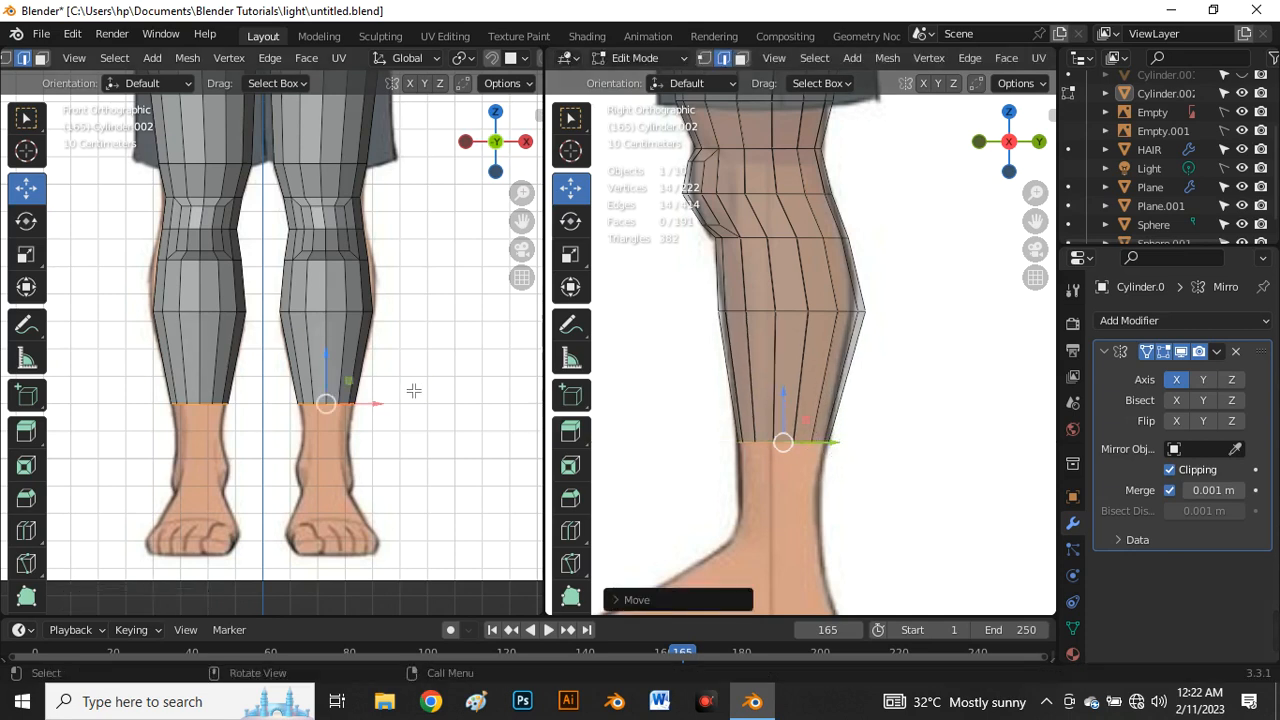
Step: Extrude the lower shin edge loop about 0.1 m down along Z and scale it to about 0.85
key("e")
right_click(357, 397)
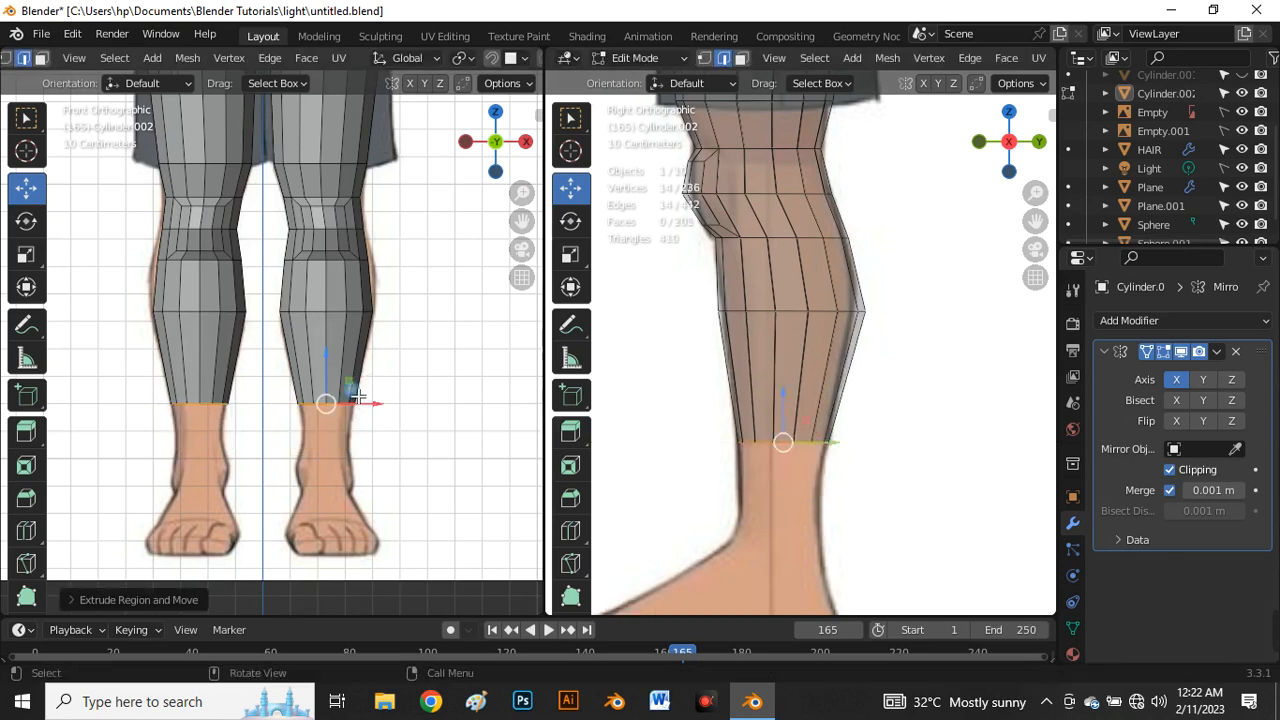
key("g")
key("z")
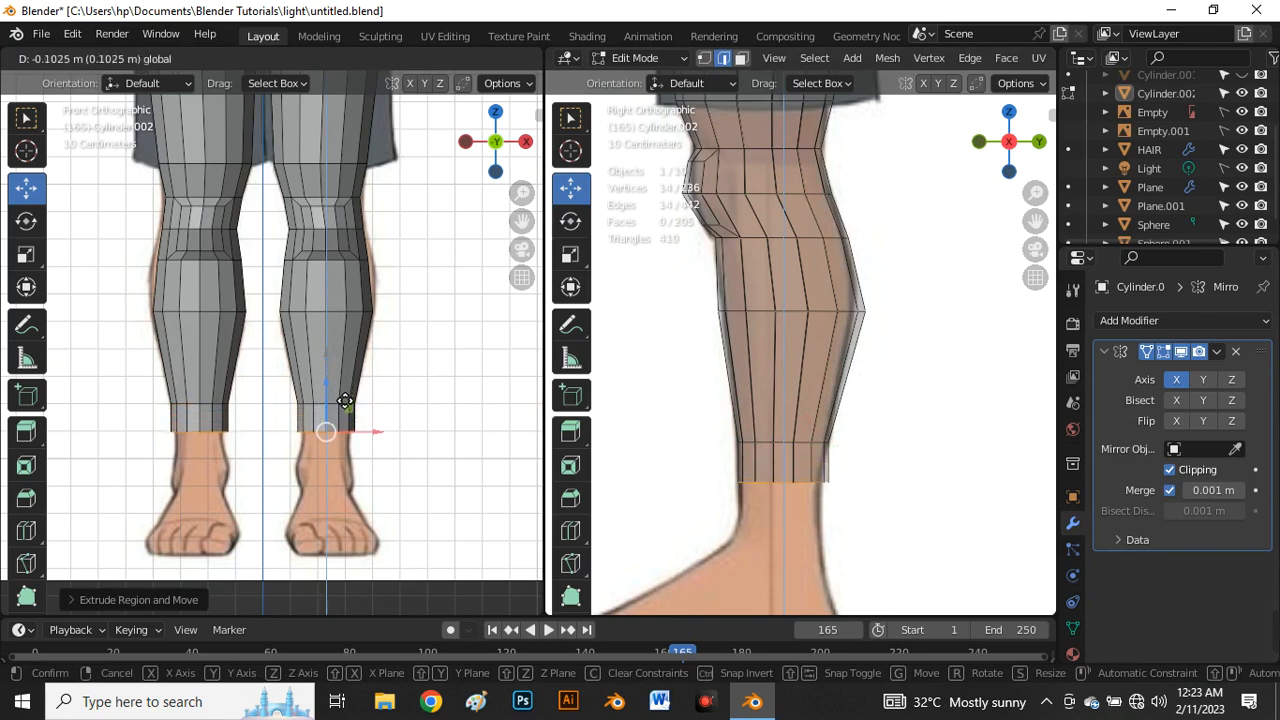
left_click(352, 424)
scroll(370, 440, "up", 2)
key("s")
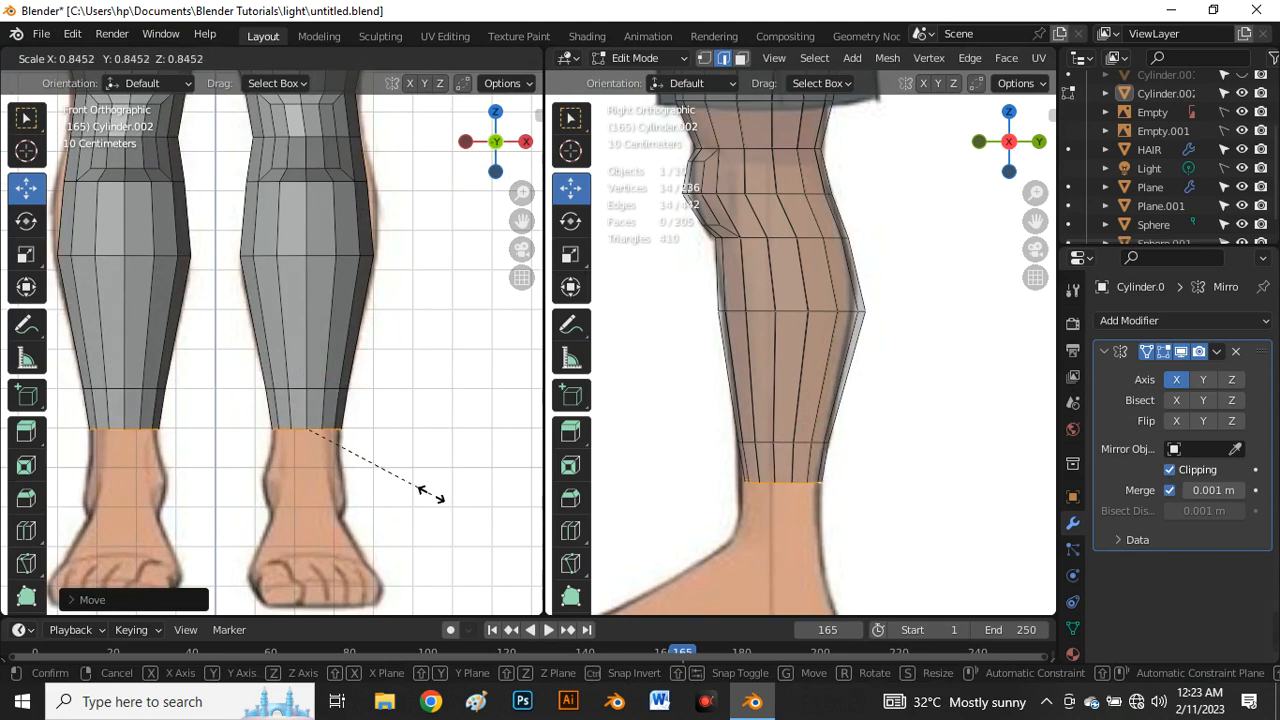
left_click(412, 474)
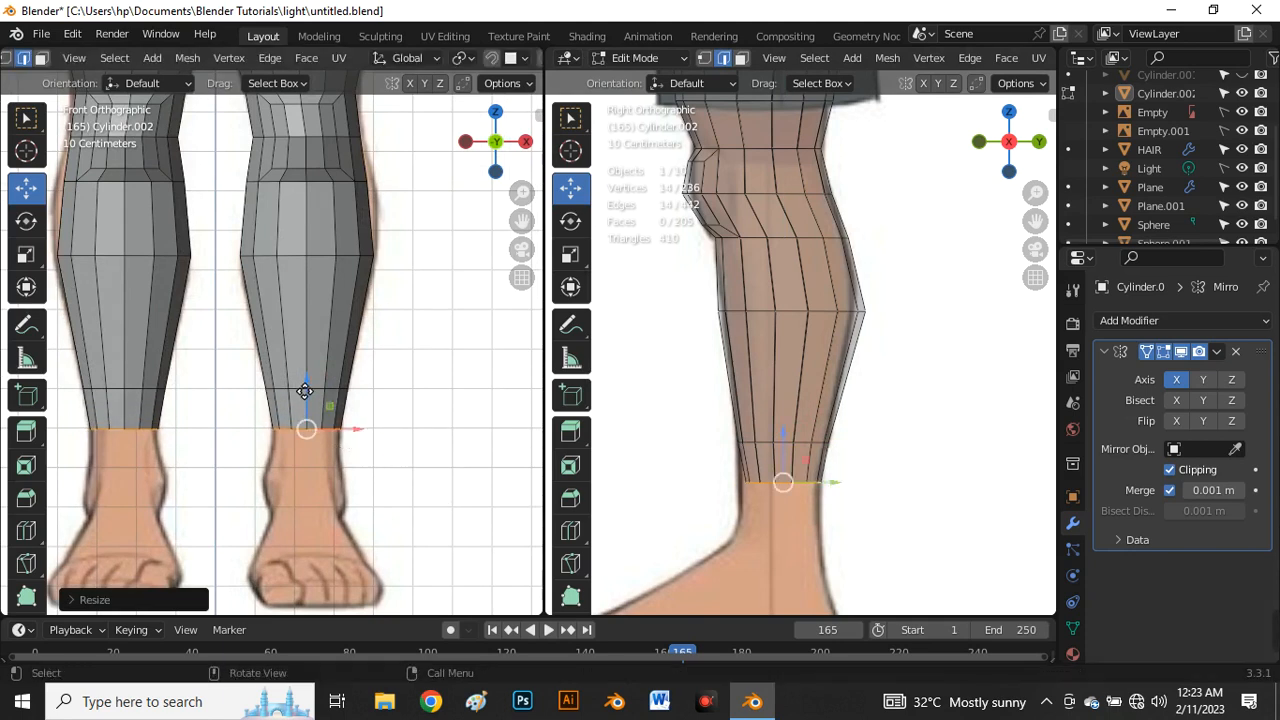
Step: Extrude the open edge loop down to just above the ankle and scale it up to about 1.07
key("e")
right_click(304, 415)
left_click_drag(307, 389, 318, 433)
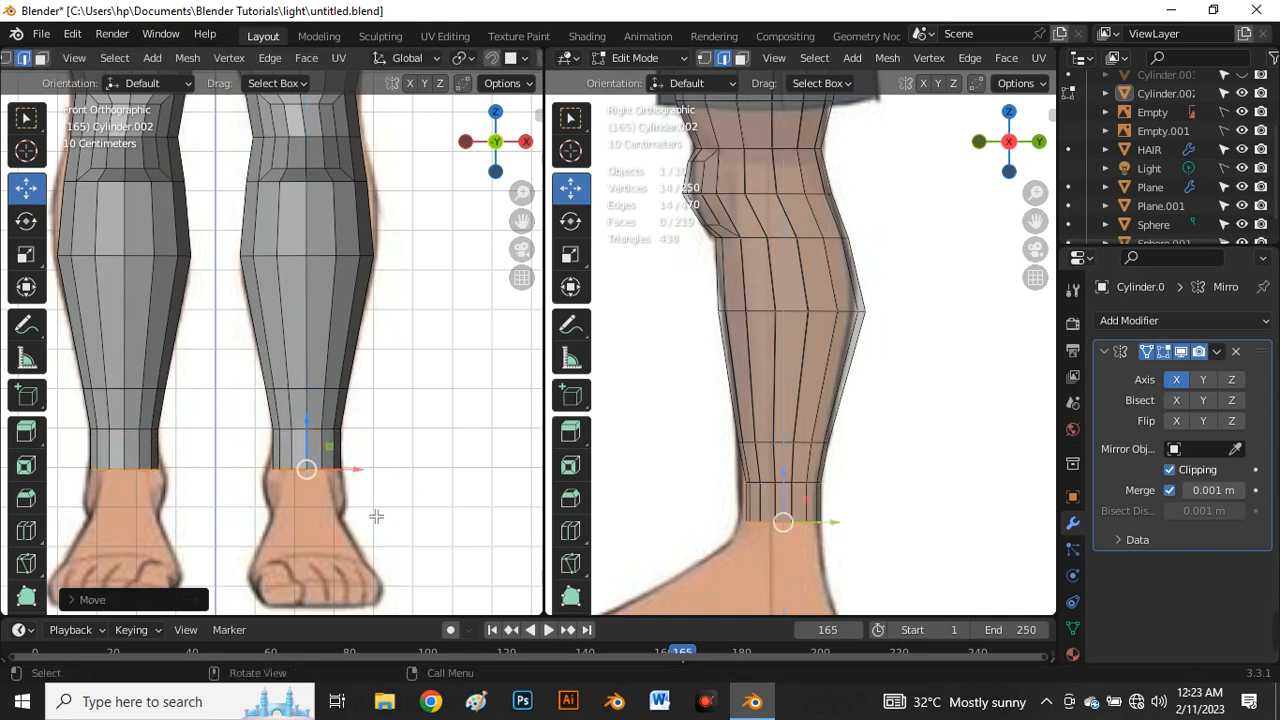
key("s")
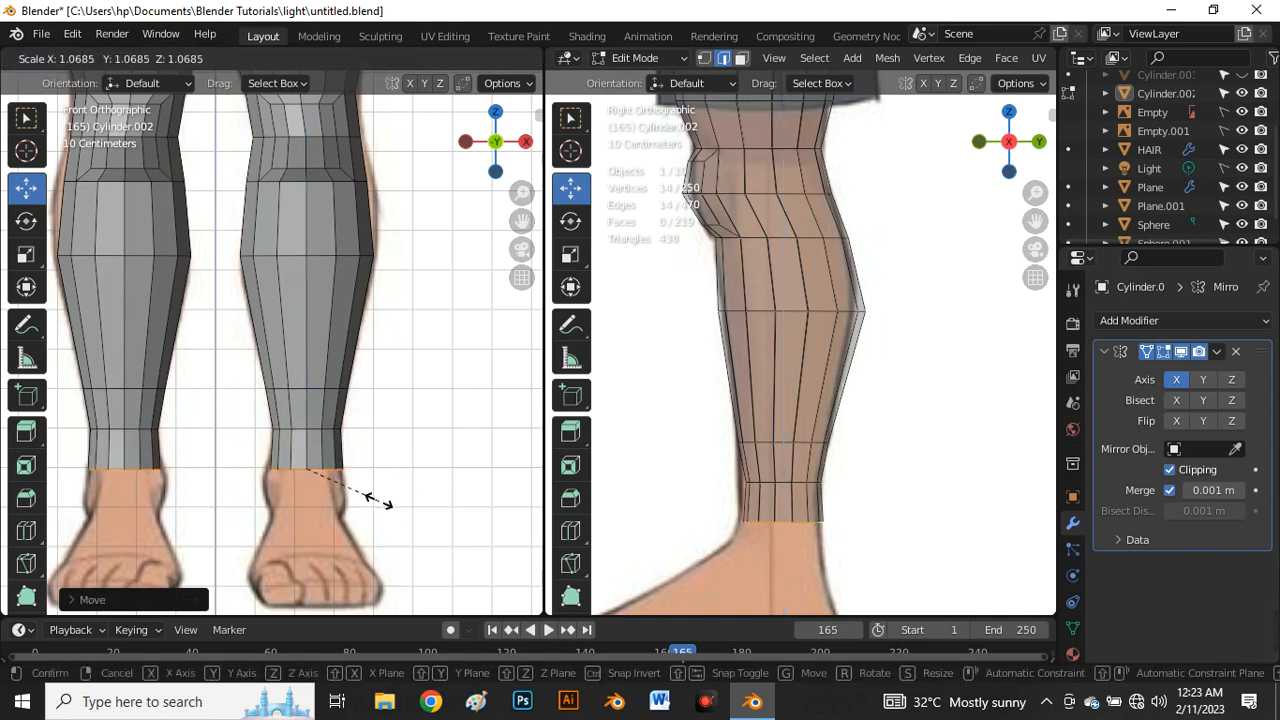
left_click(372, 503)
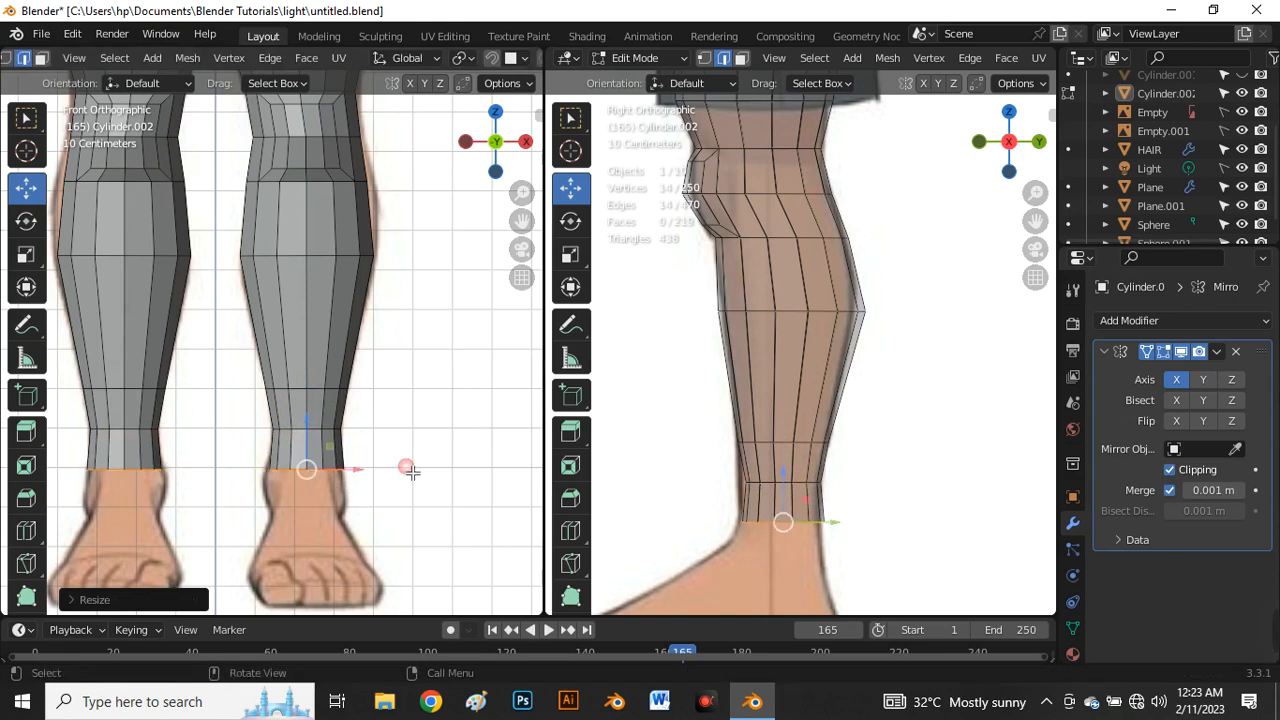
scroll(486, 328, "down", 3)
scroll(764, 511, "up", 2)
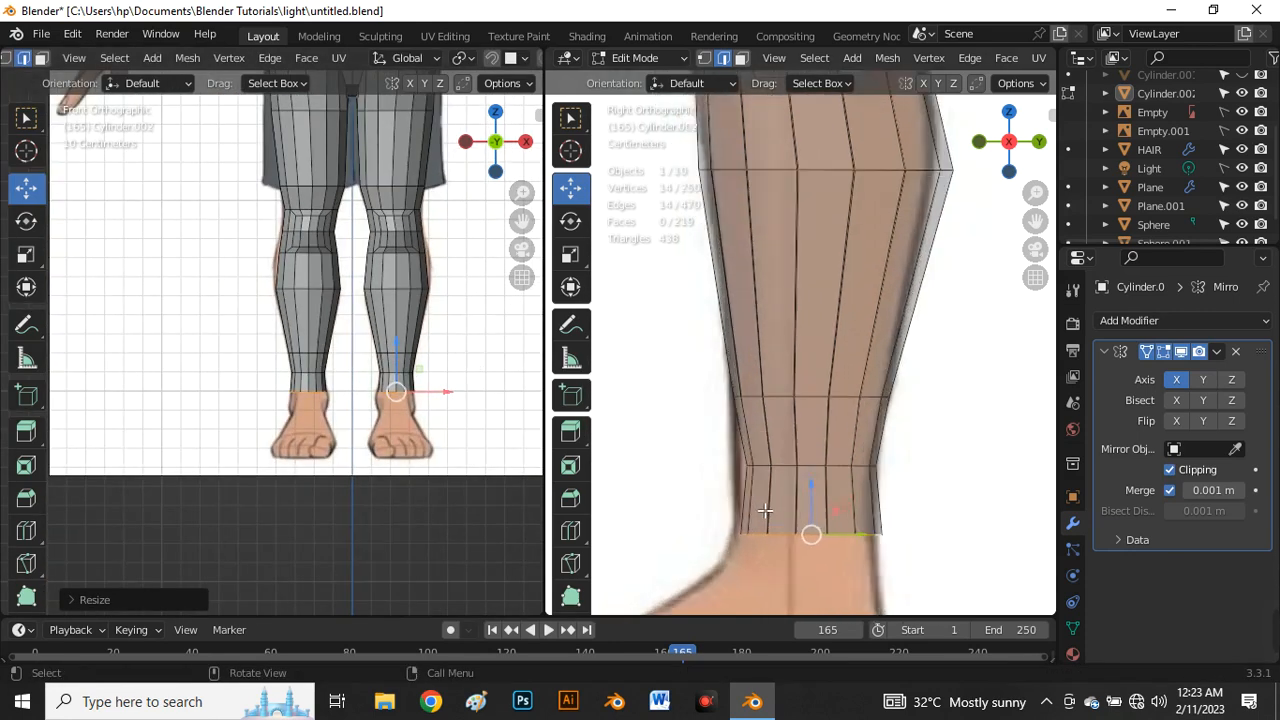
Step: Shift the two lowest leg edge loops slightly forward along Y to align with the ankle in the side reference
scroll(764, 511, "up", 1)
left_click(799, 457, "alt")
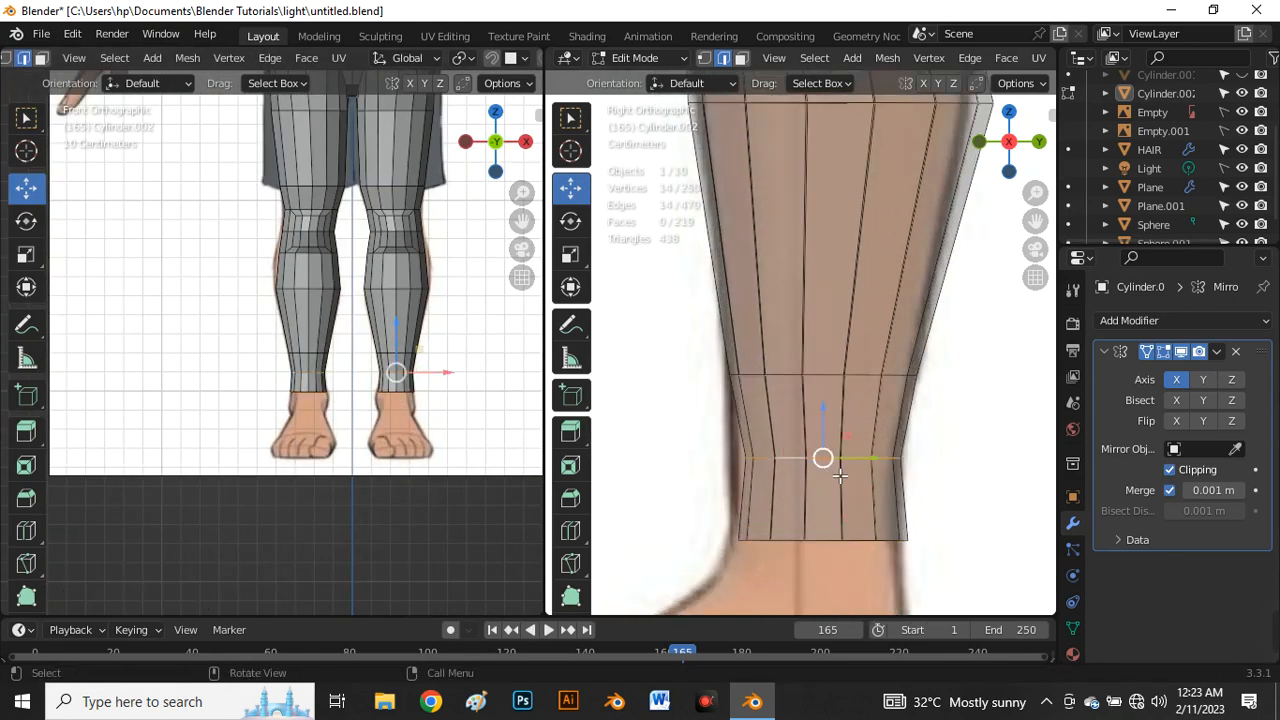
left_click_drag(870, 459, 832, 504)
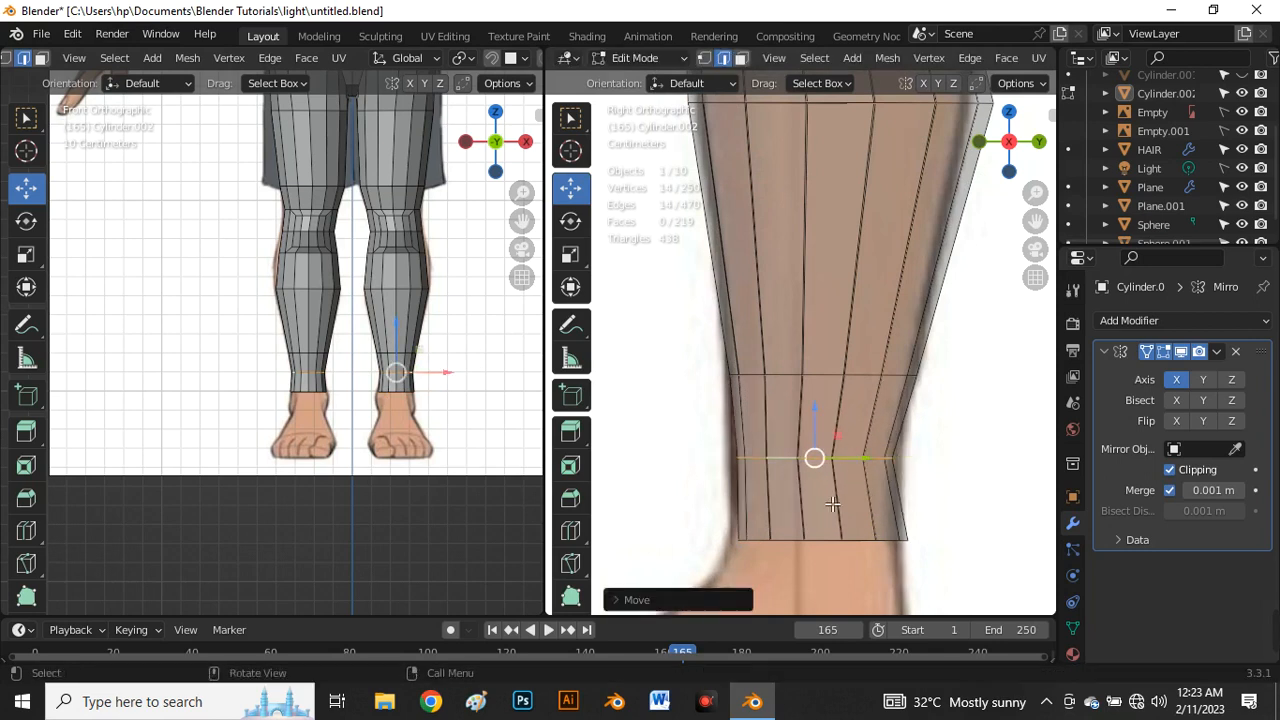
left_click(838, 542, "alt")
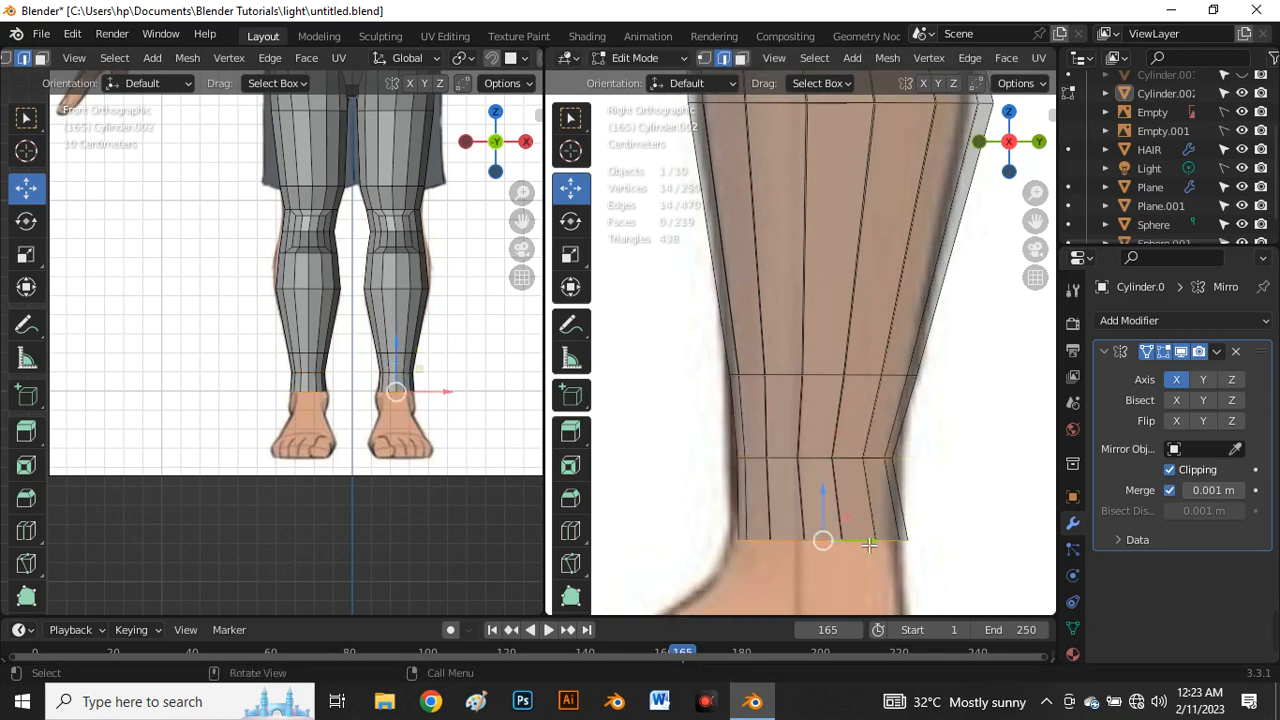
left_click_drag(870, 543, 826, 534)
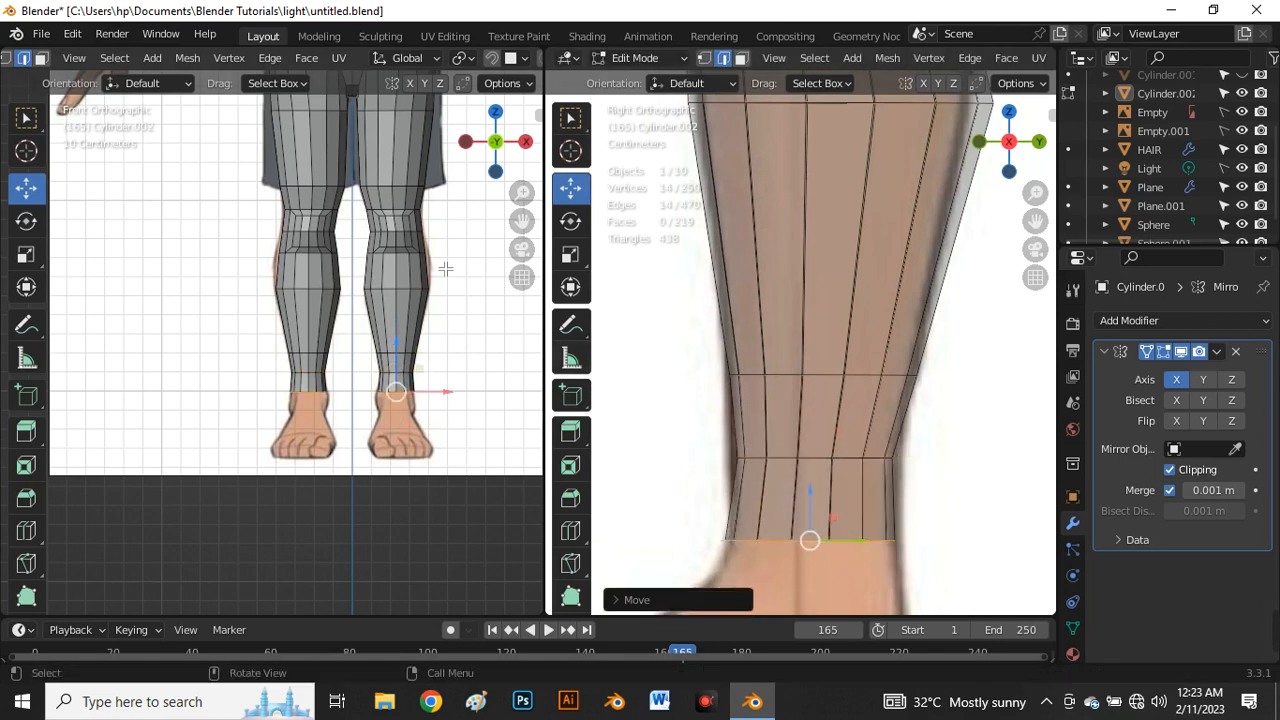
Step: Try extruding the open ankle edge loop down along Z and nudging it to fit the side reference
scroll(413, 247, "down", 2)
scroll(405, 280, "up", 4)
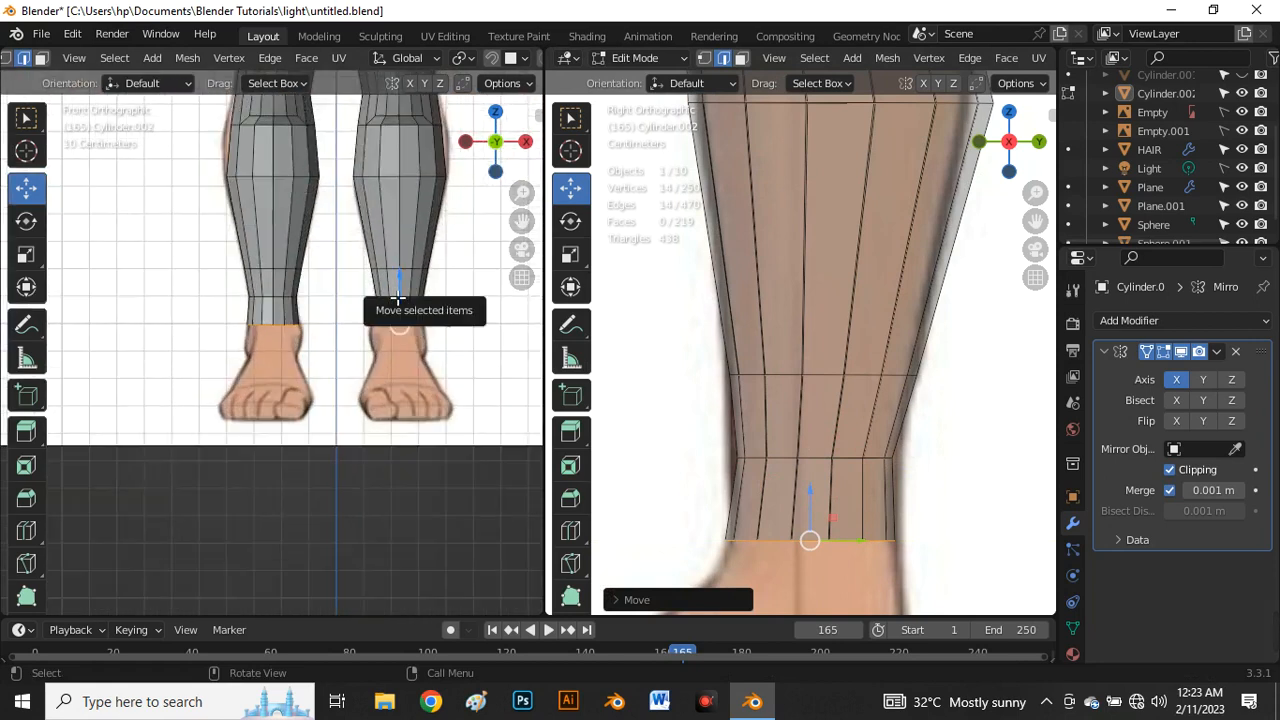
key("e")
left_click(398, 323)
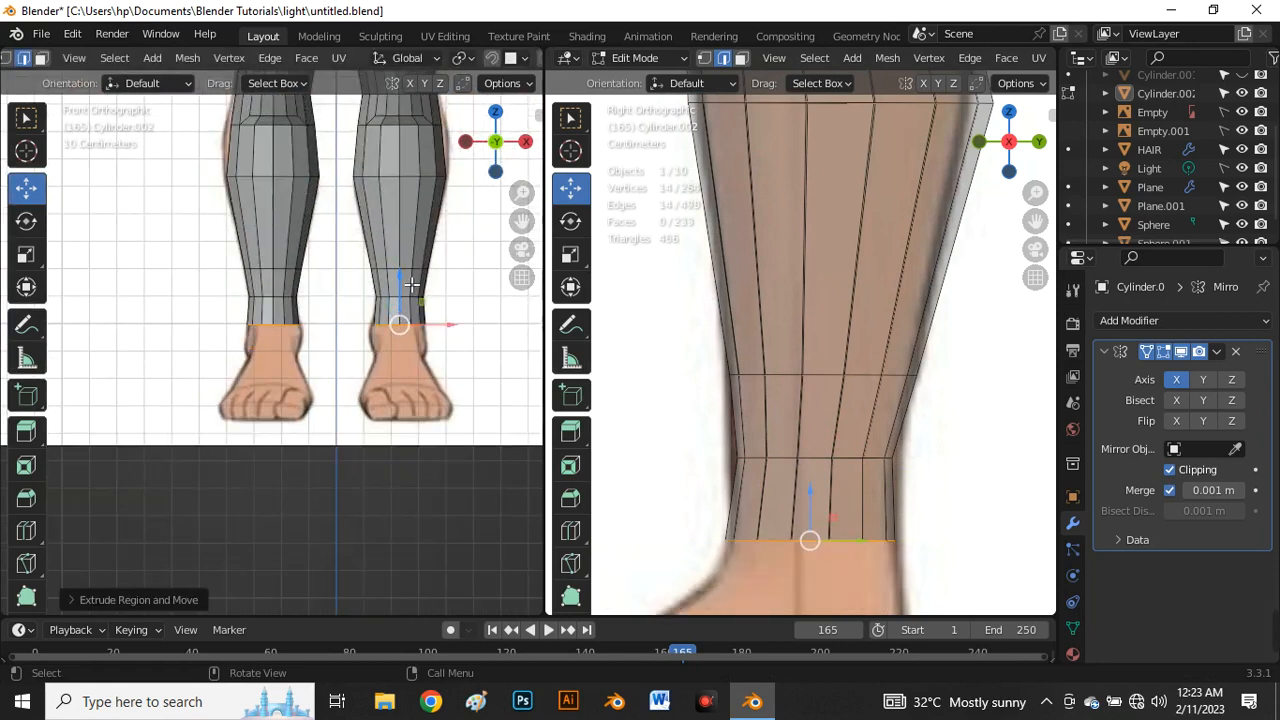
left_click_drag(408, 282, 418, 316)
scroll(375, 303, "down", 2)
scroll(766, 347, "down", 3)
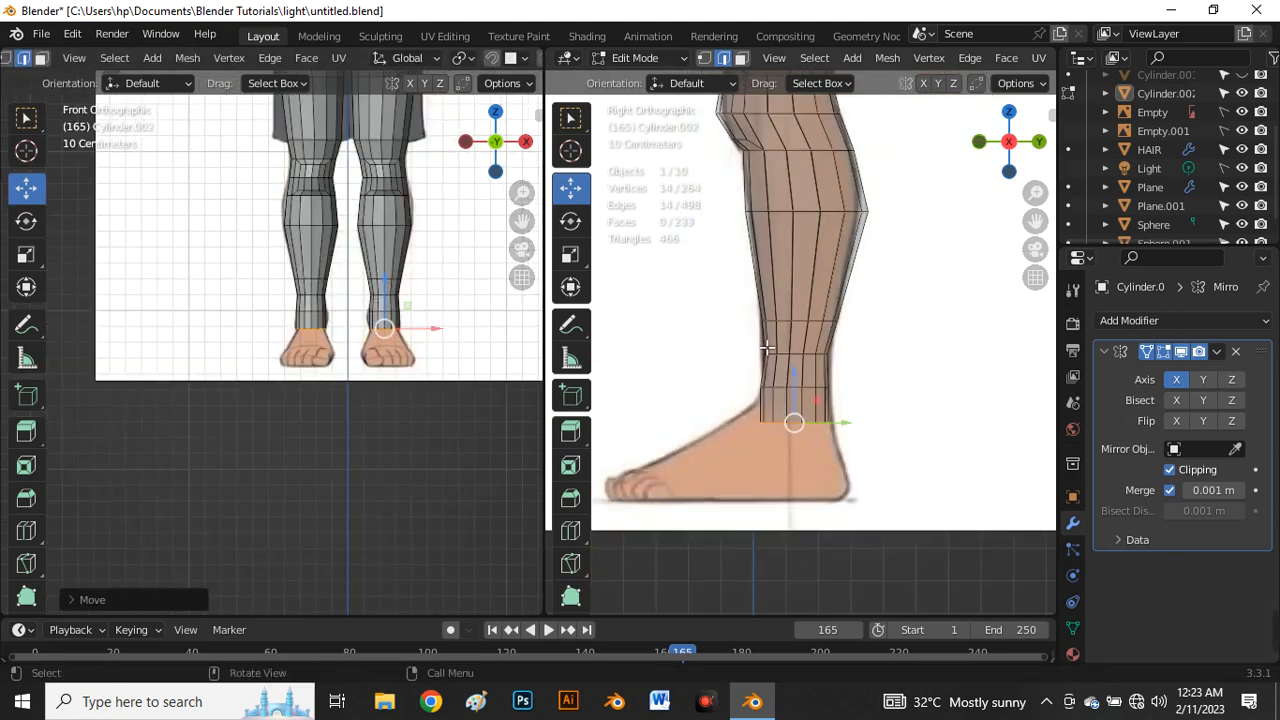
scroll(766, 347, "up", 4)
mouse_move(866, 451)
left_mouse_down()
mouse_move(851, 450)
mouse_move(864, 453)
left_mouse_up()
Step: Turn off X-ray and fill the open lower end of the leg with a face
key("alt+z")
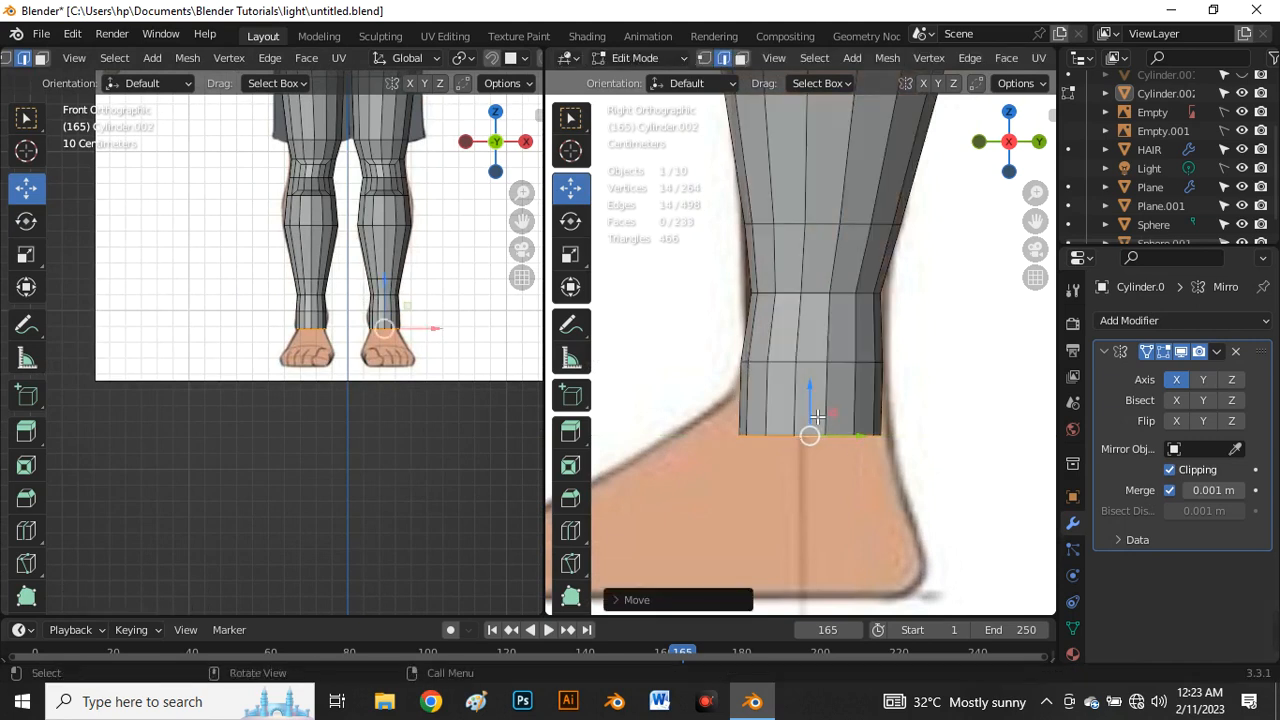
middle_click_drag(823, 418, 728, 318)
key("f")
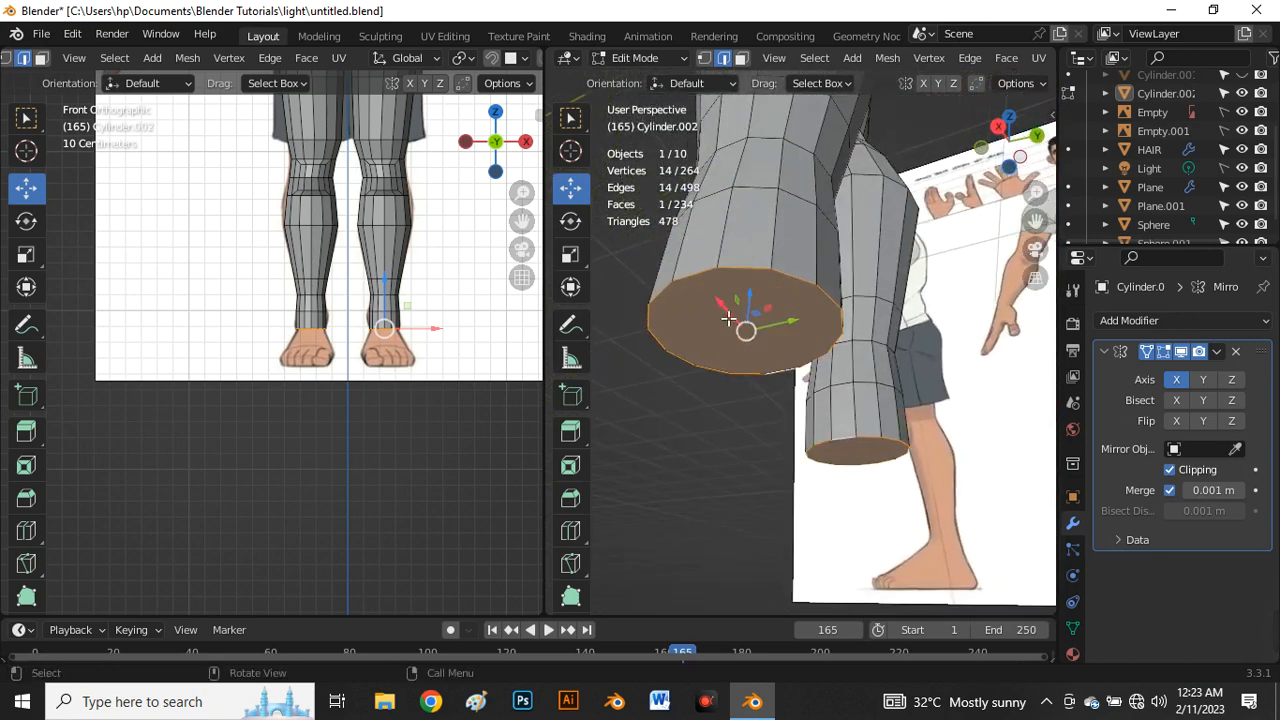
Step: Extrude the leg's end face and move it down along Z to just above the sole
key("e")
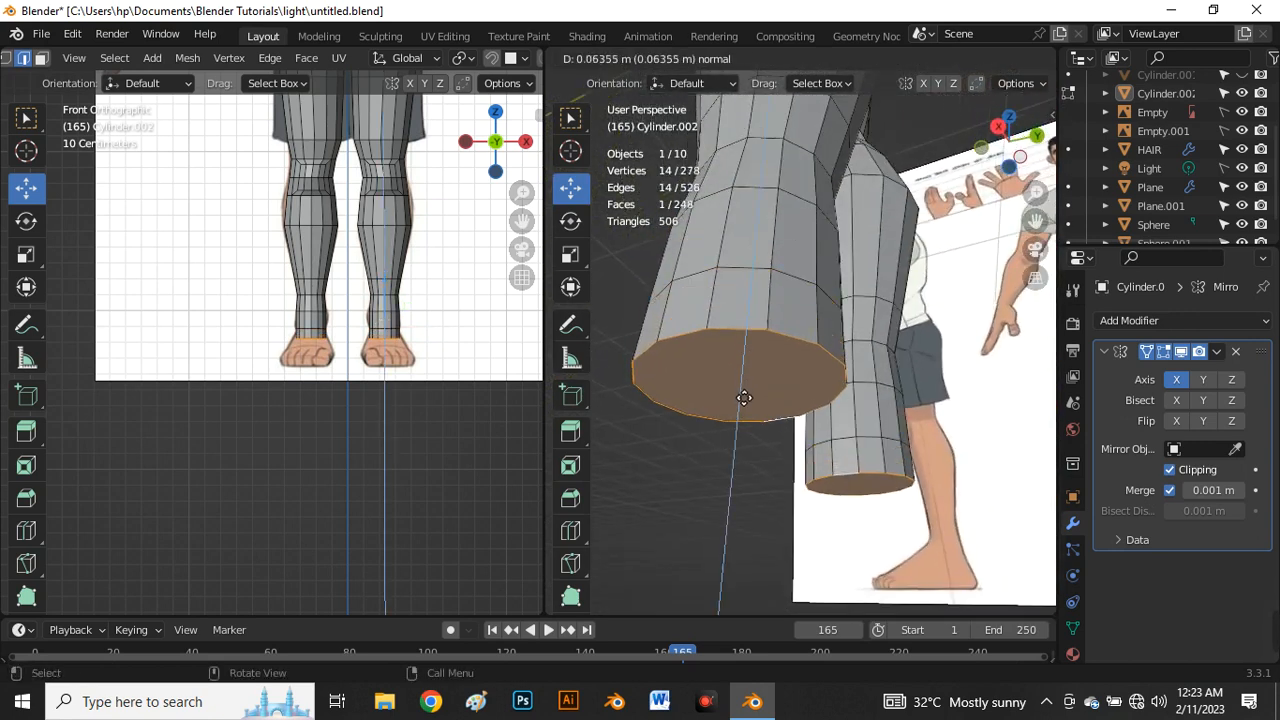
right_click(744, 398)
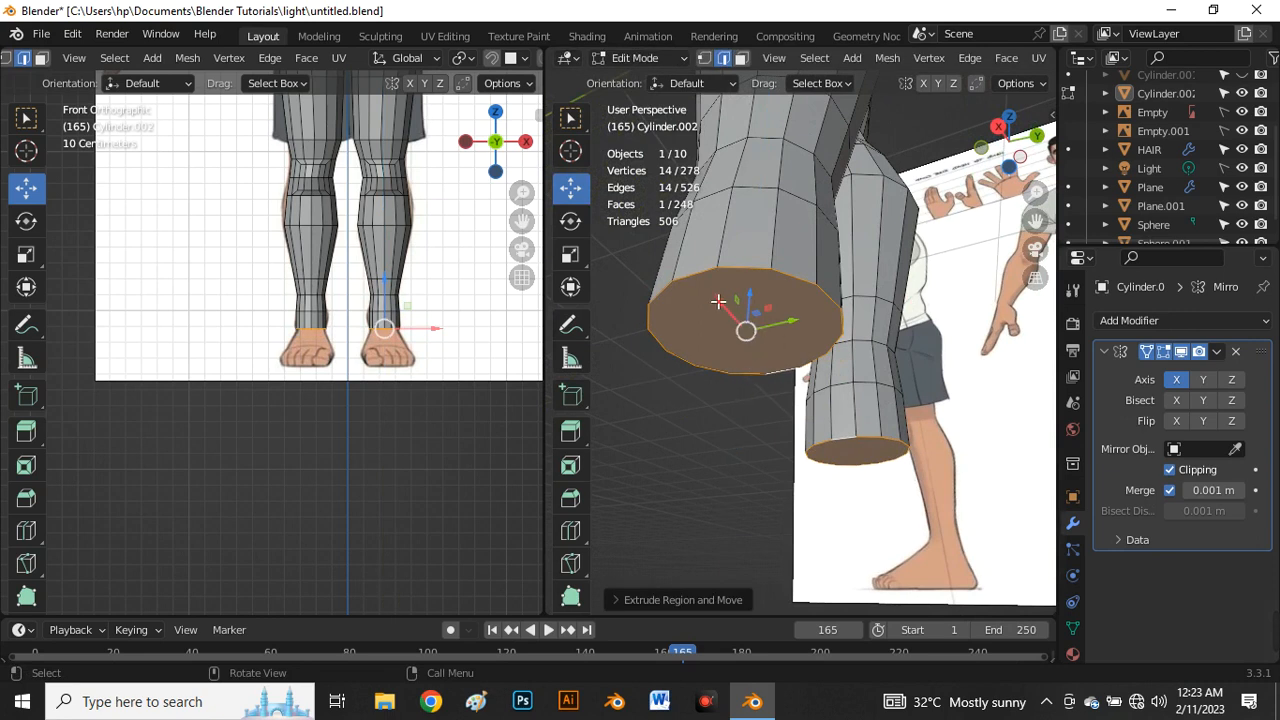
middle_click_drag(718, 301, 733, 343)
key("g")
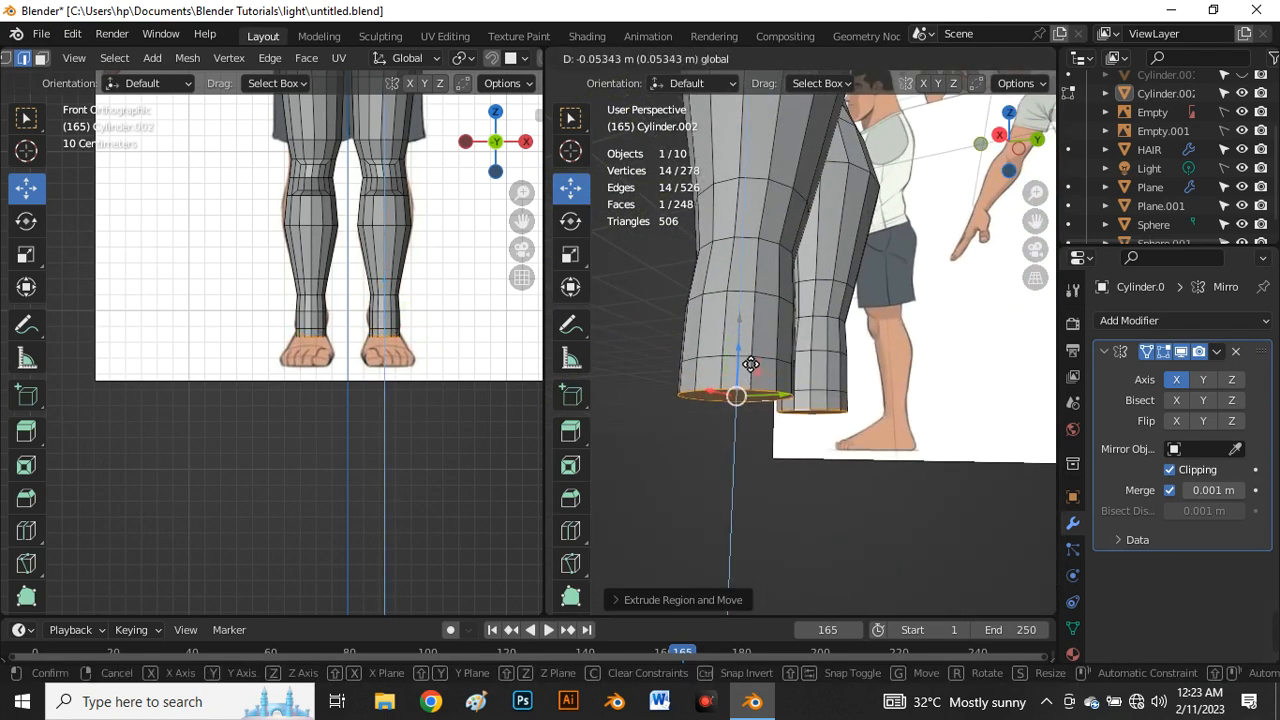
left_click(737, 400)
scroll(428, 357, "up", 4)
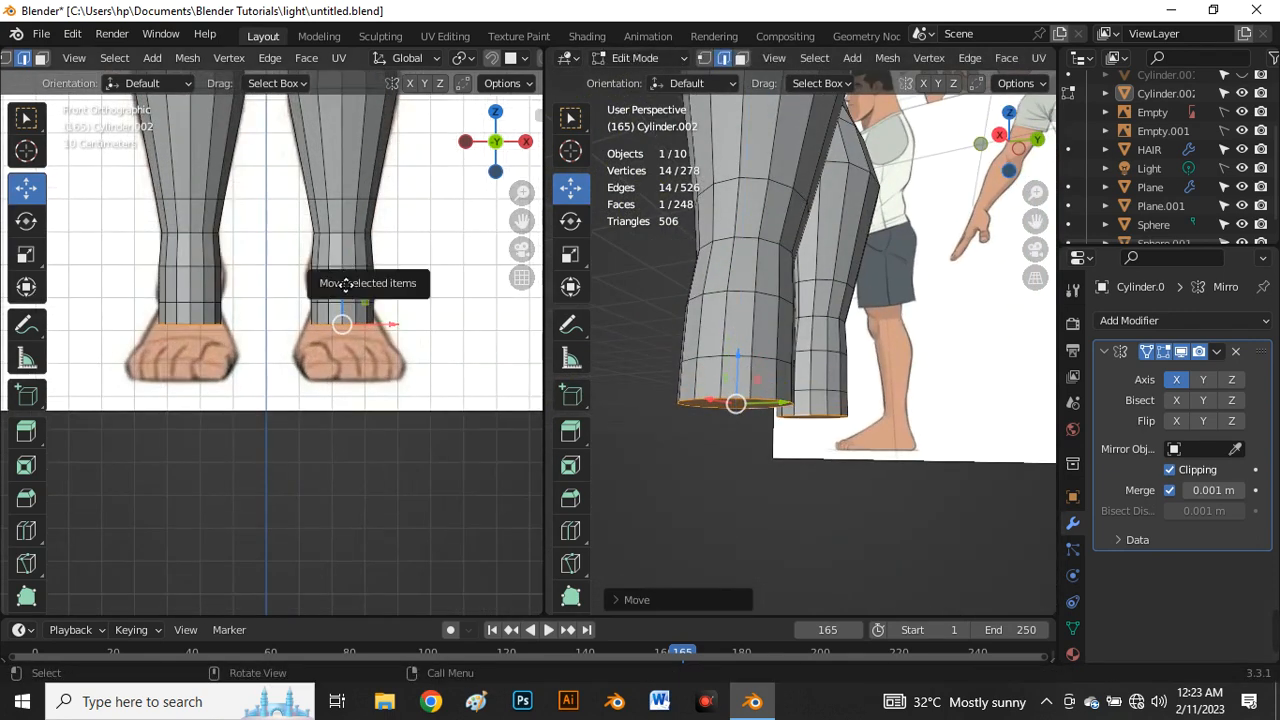
left_click_drag(342, 276, 357, 320)
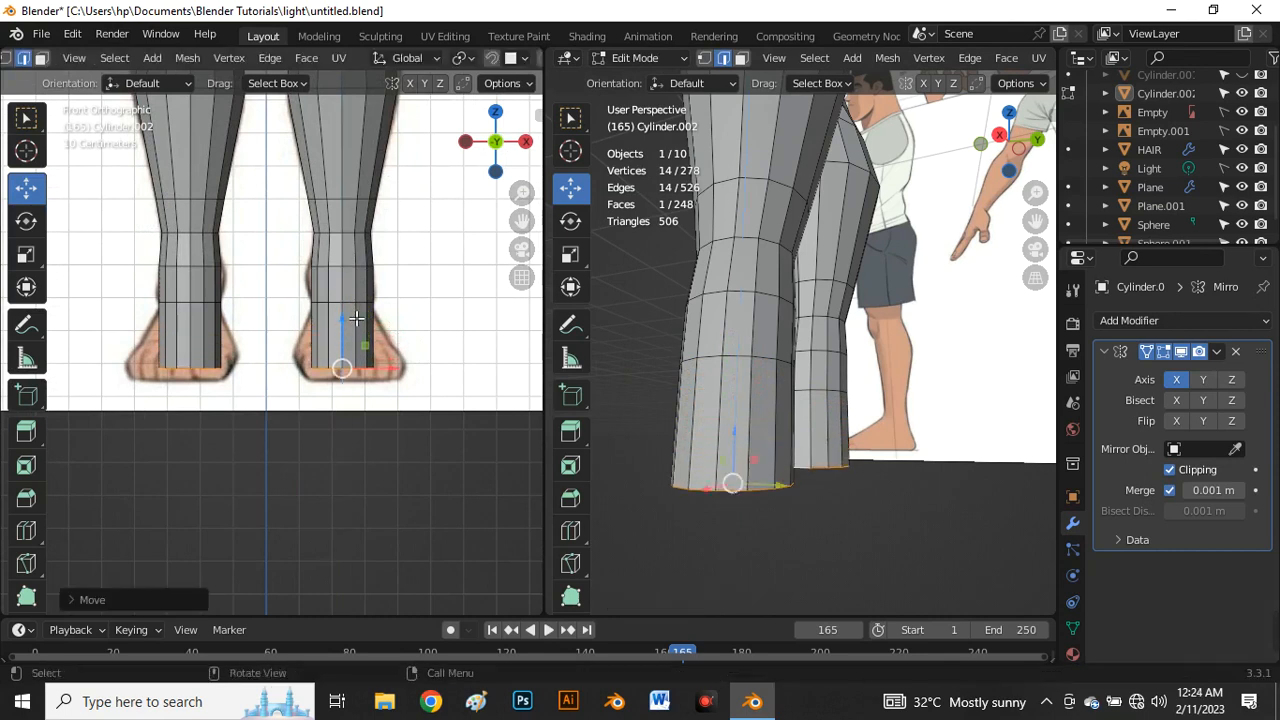
Step: Lower the end face to the sole line of the foot in the right side view
middle_click_drag(731, 477, 792, 499)
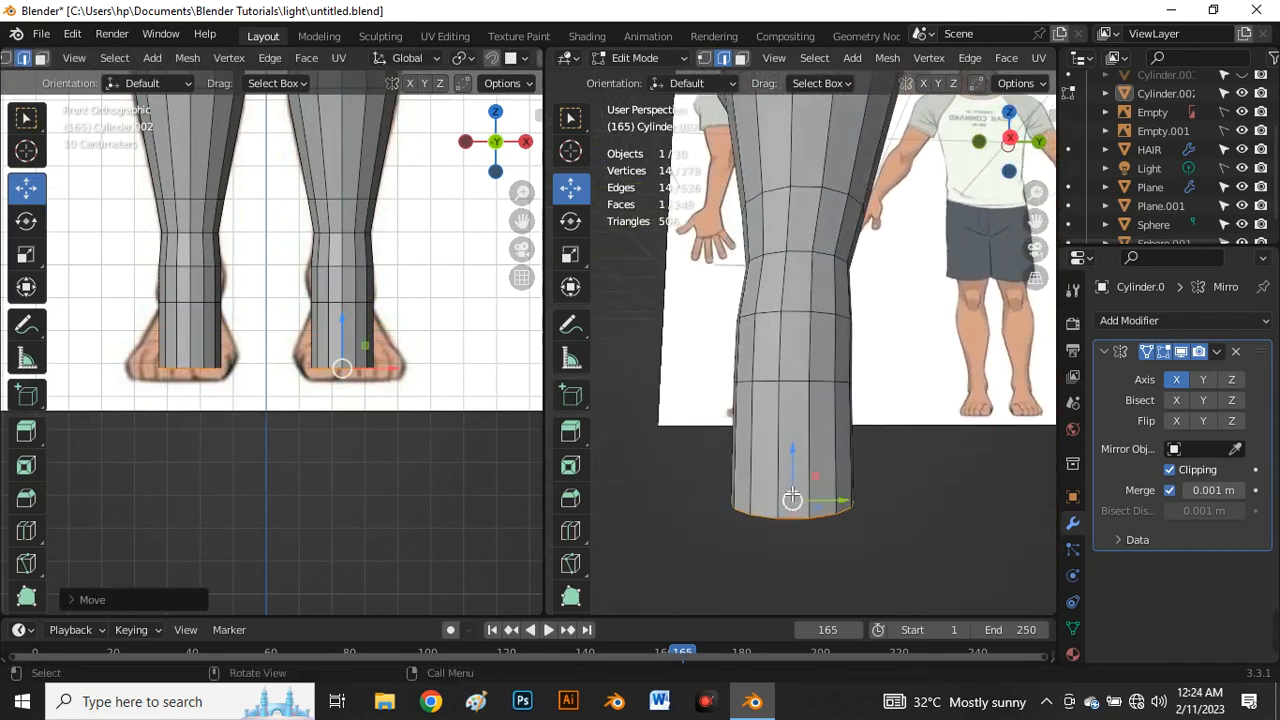
key("grave")
left_click(945, 486)
scroll(788, 456, "up", 2)
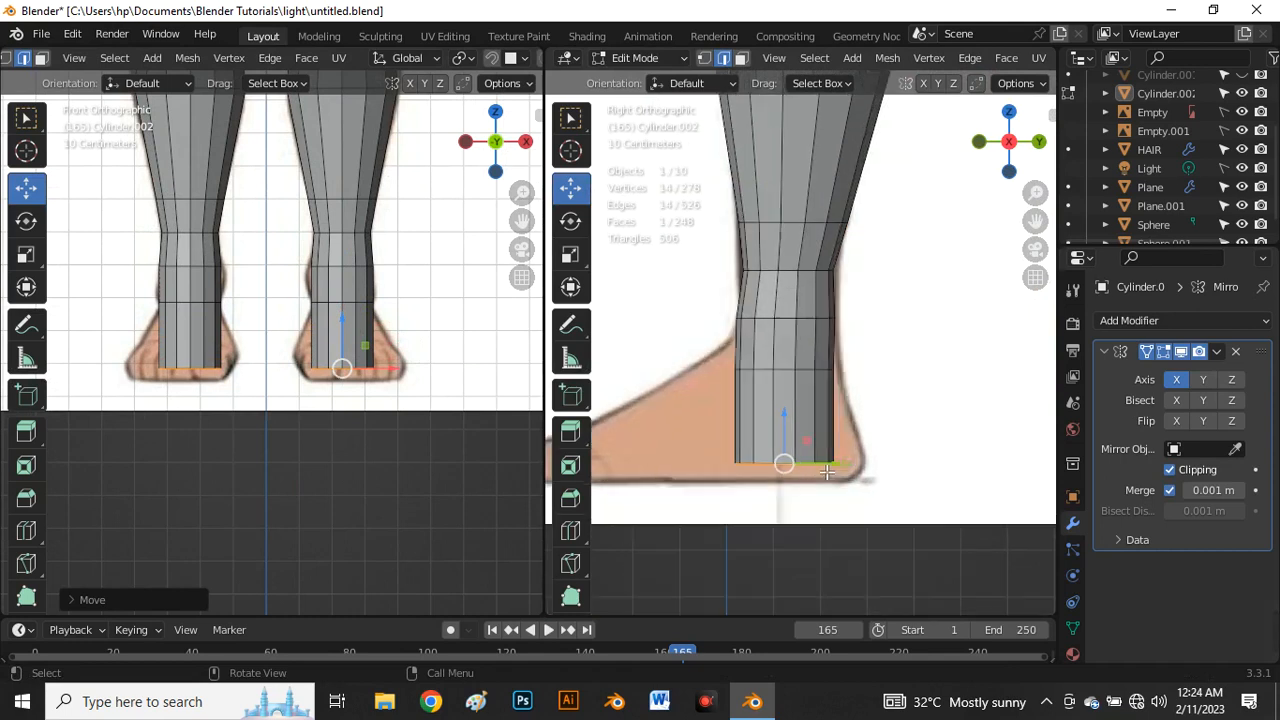
left_click_drag(775, 443, 781, 466)
scroll(806, 400, "down", 2)
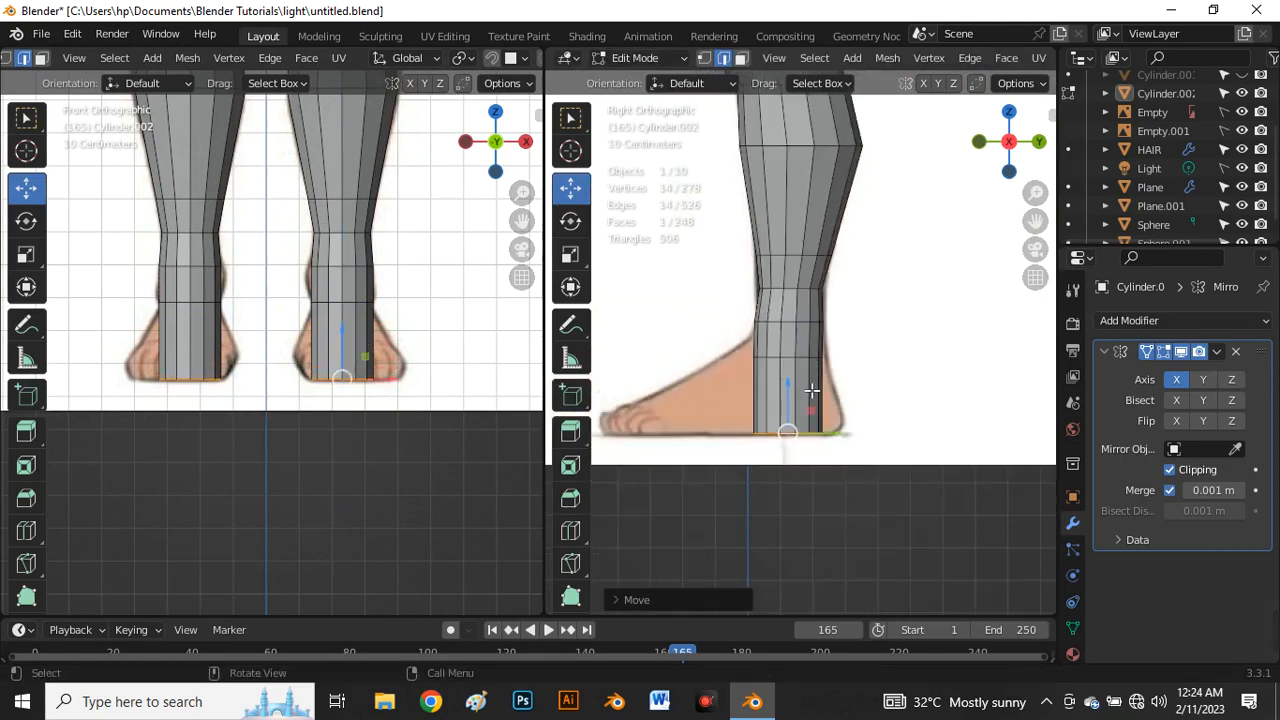
scroll(796, 393, "up", 1)
key("ctrl+r")
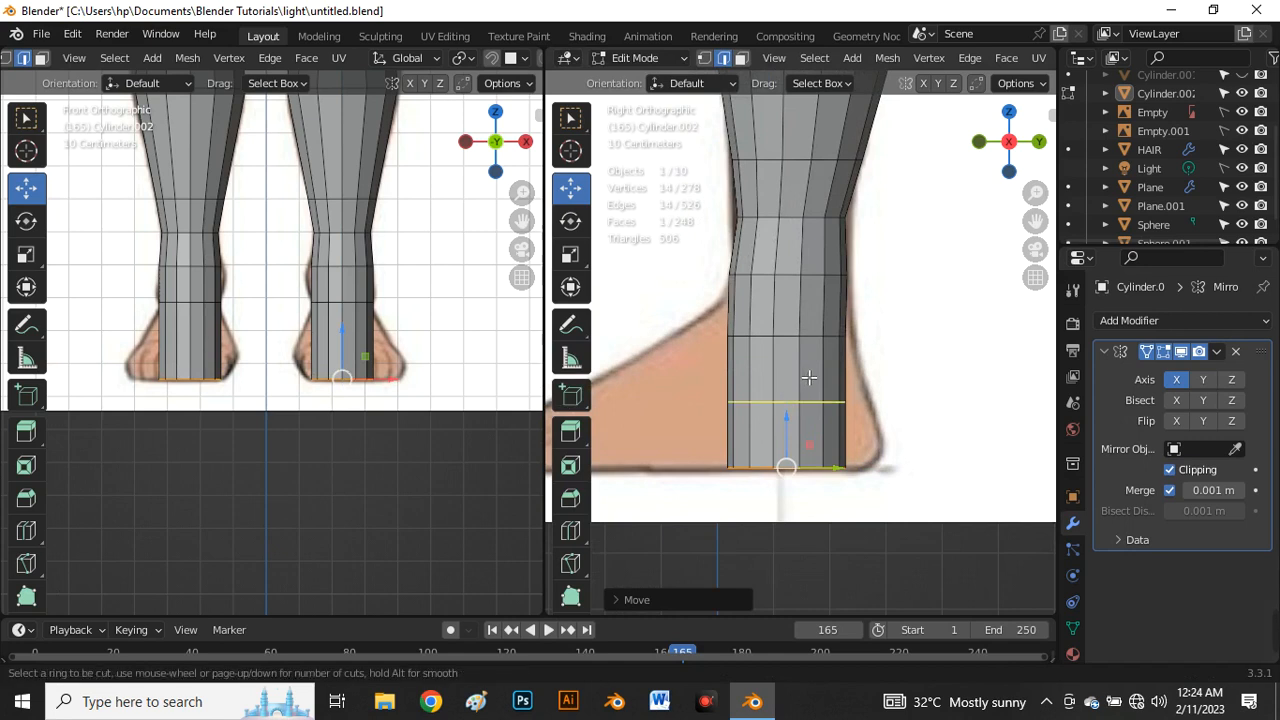
key("Escape")
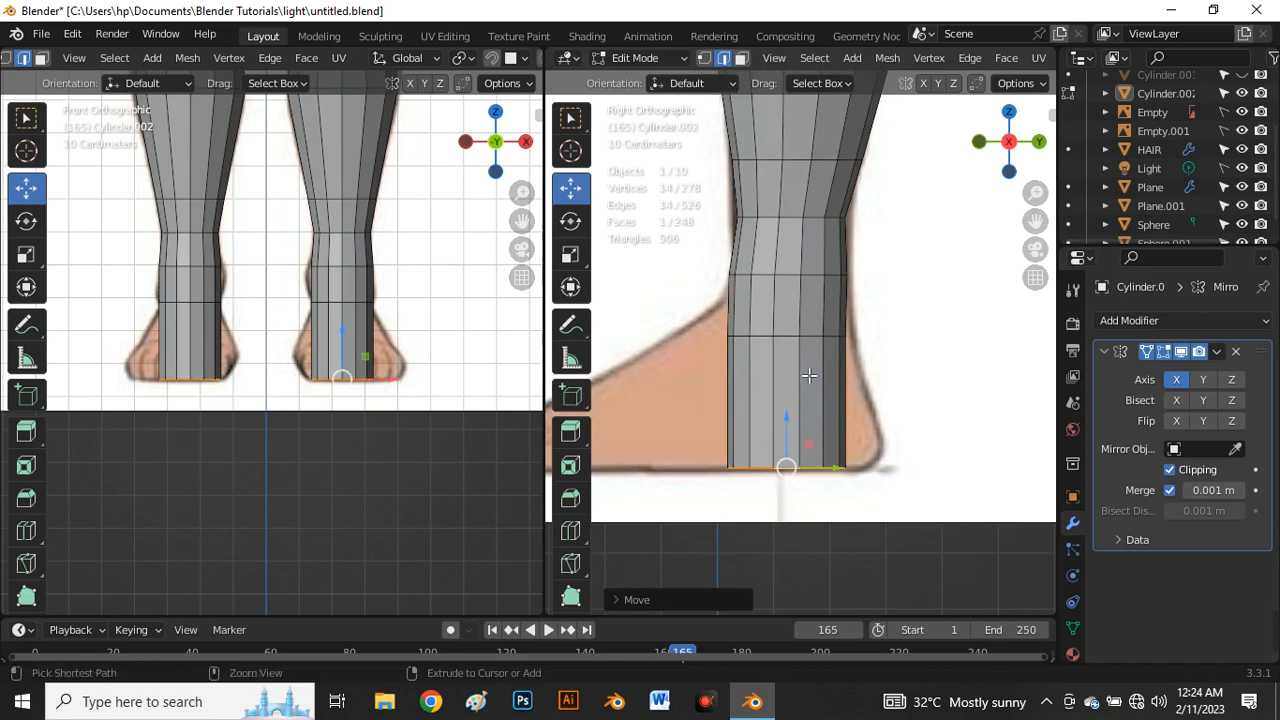
Step: Undo the end face's moves, its extrusion and the face fill
key("ctrl+z")
key("ctrl+z")
key("ctrl+z")
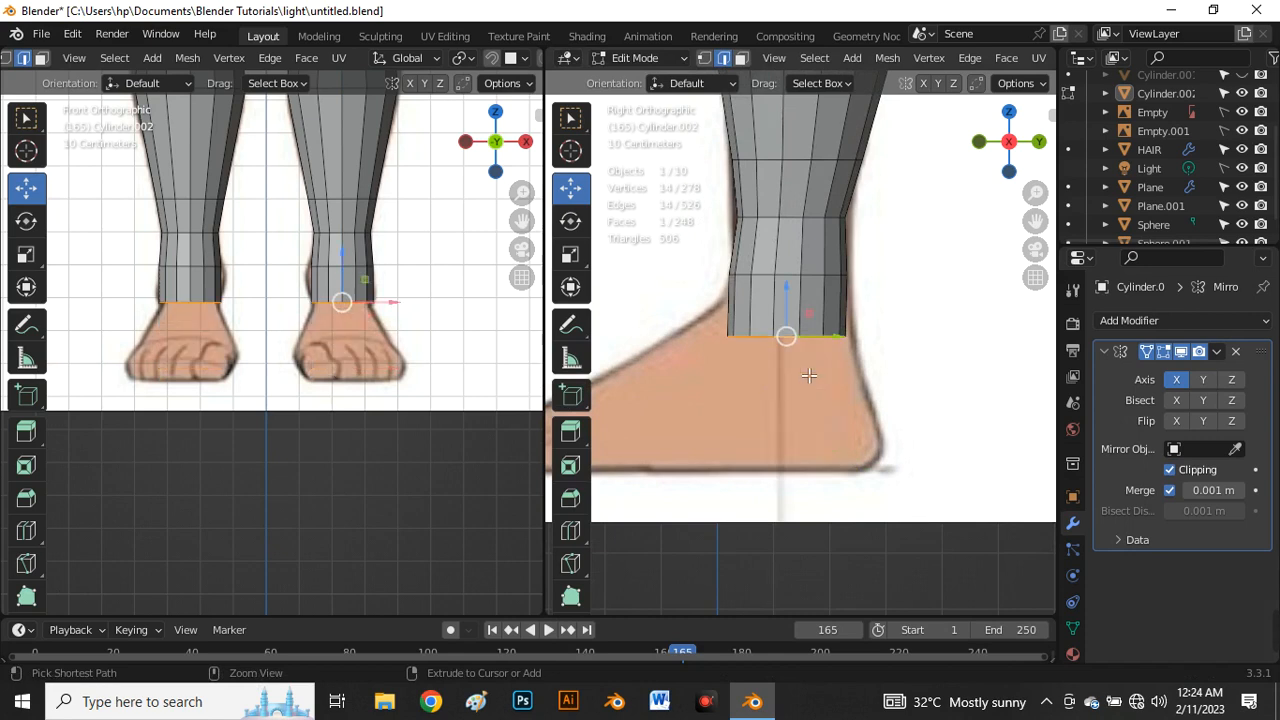
key("ctrl+z")
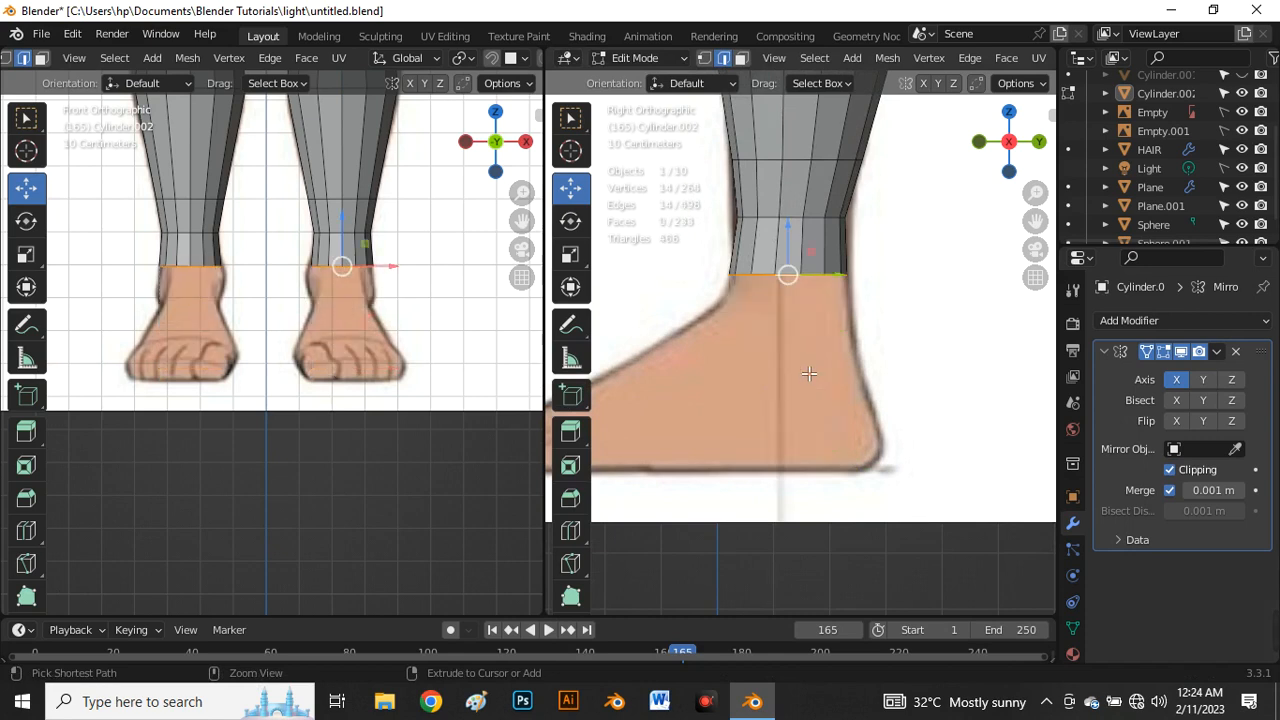
Step: Try lowering the open ankle edge loop slightly along Z, undoing each attempt and the remaining ankle extrusion
scroll(792, 265, "up", 3)
key("g")
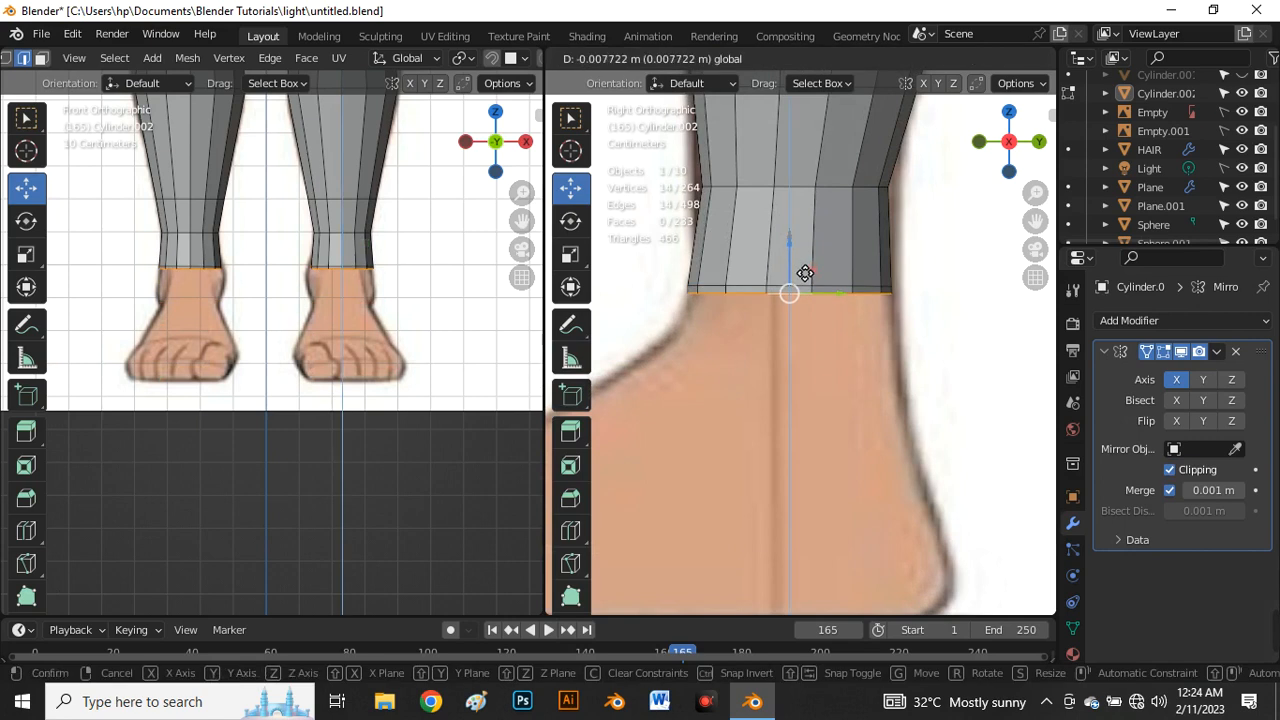
left_click(803, 276)
key("ctrl+z")
key("g")
key("z")
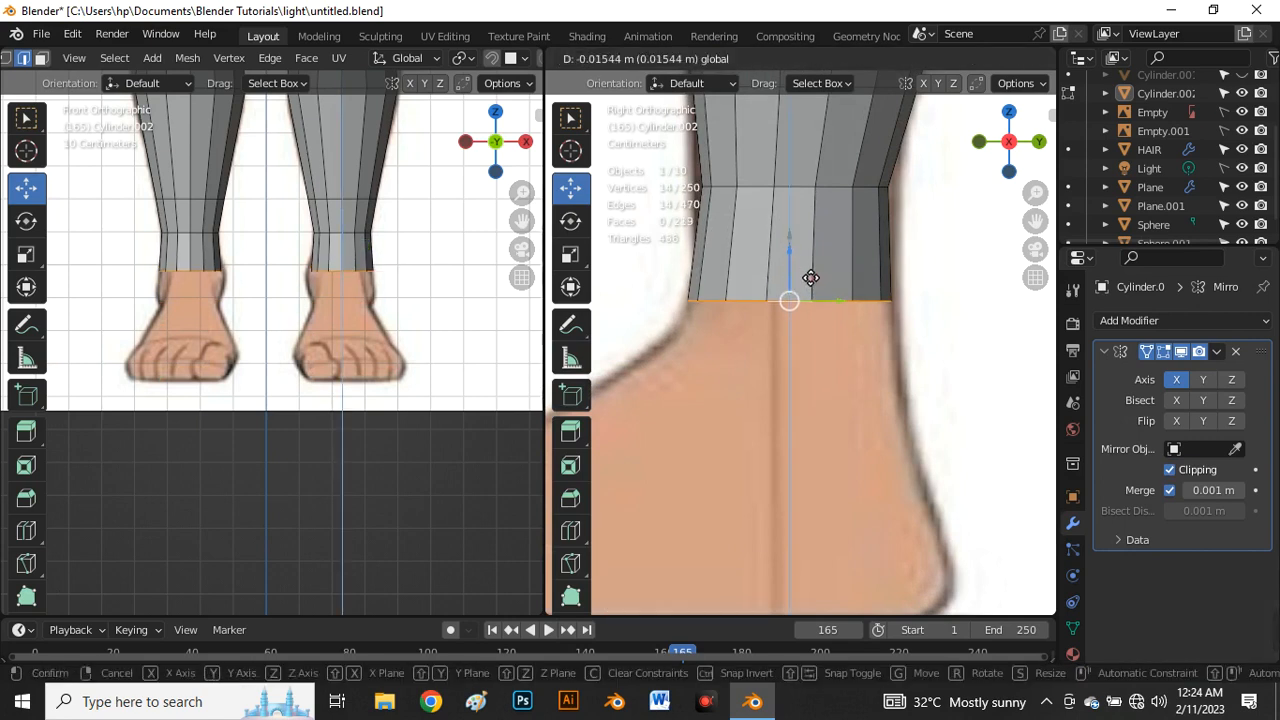
left_click(808, 277)
key("ctrl+z")
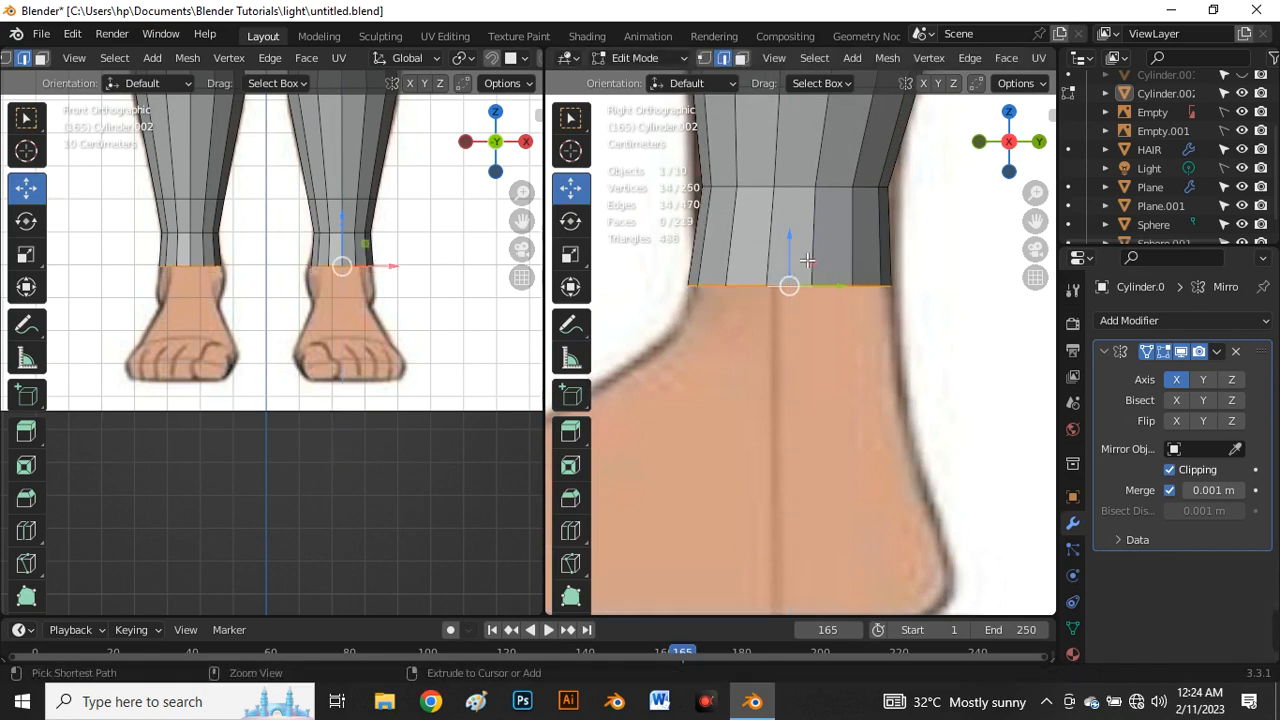
Step: Move the open ankle edge loop about 0.029 m down along Z
key("g")
key("z")
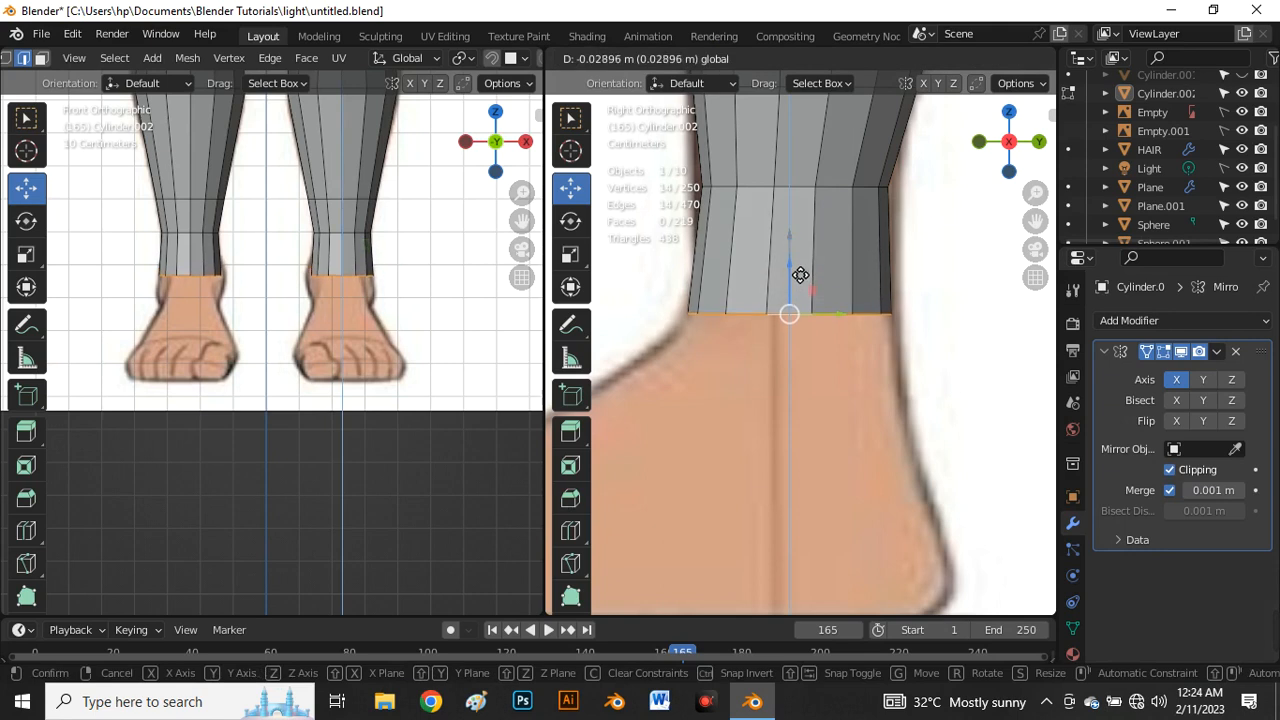
left_click(800, 274)
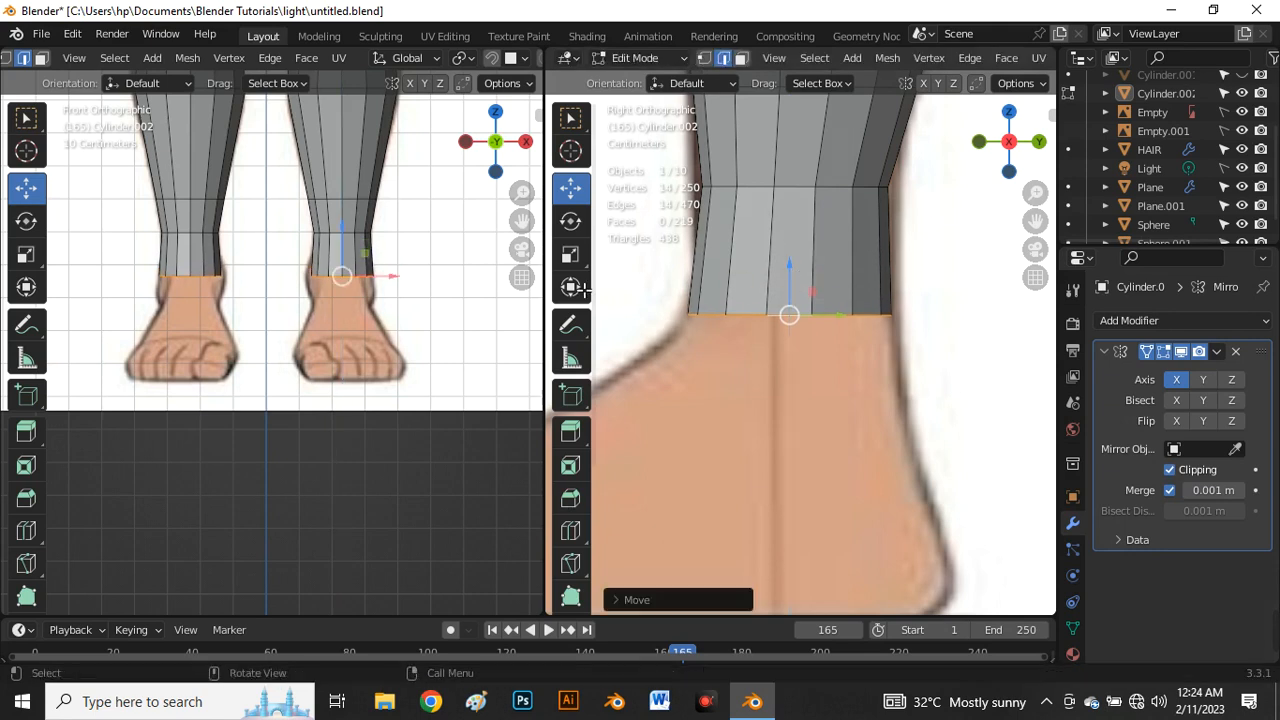
Step: Examine the ankle mesh against the foot in the front and side references
left_click(417, 344)
scroll(387, 322, "down", 5)
scroll(843, 296, "down", 5)
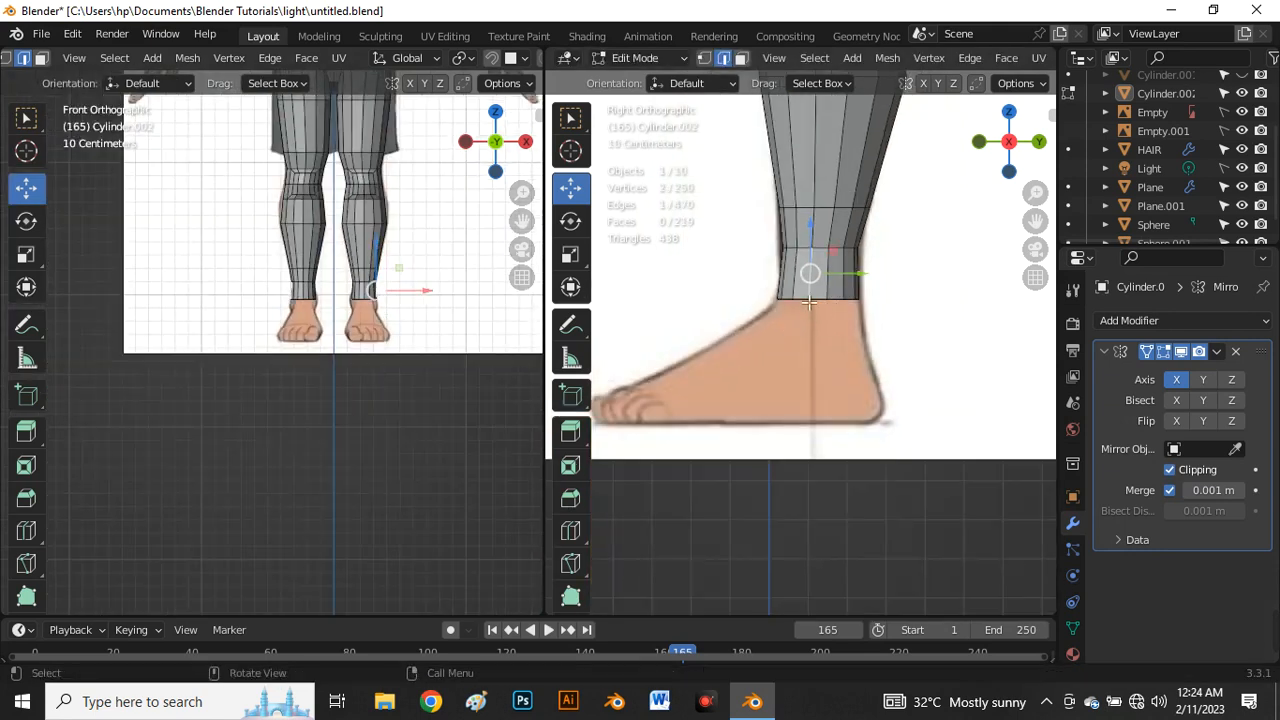
scroll(812, 318, "up", 2)
scroll(816, 310, "down", 3)
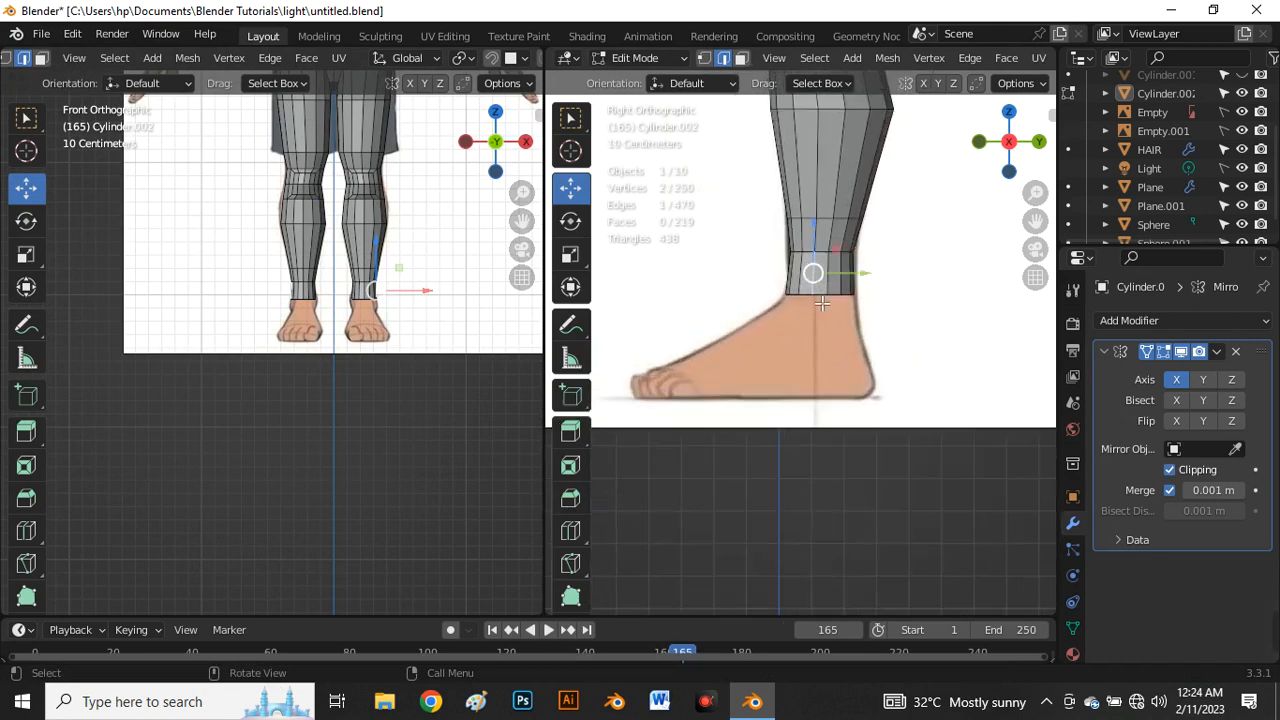
middle_click_drag(821, 302, 838, 286)
key("grave")
left_click(1012, 272)
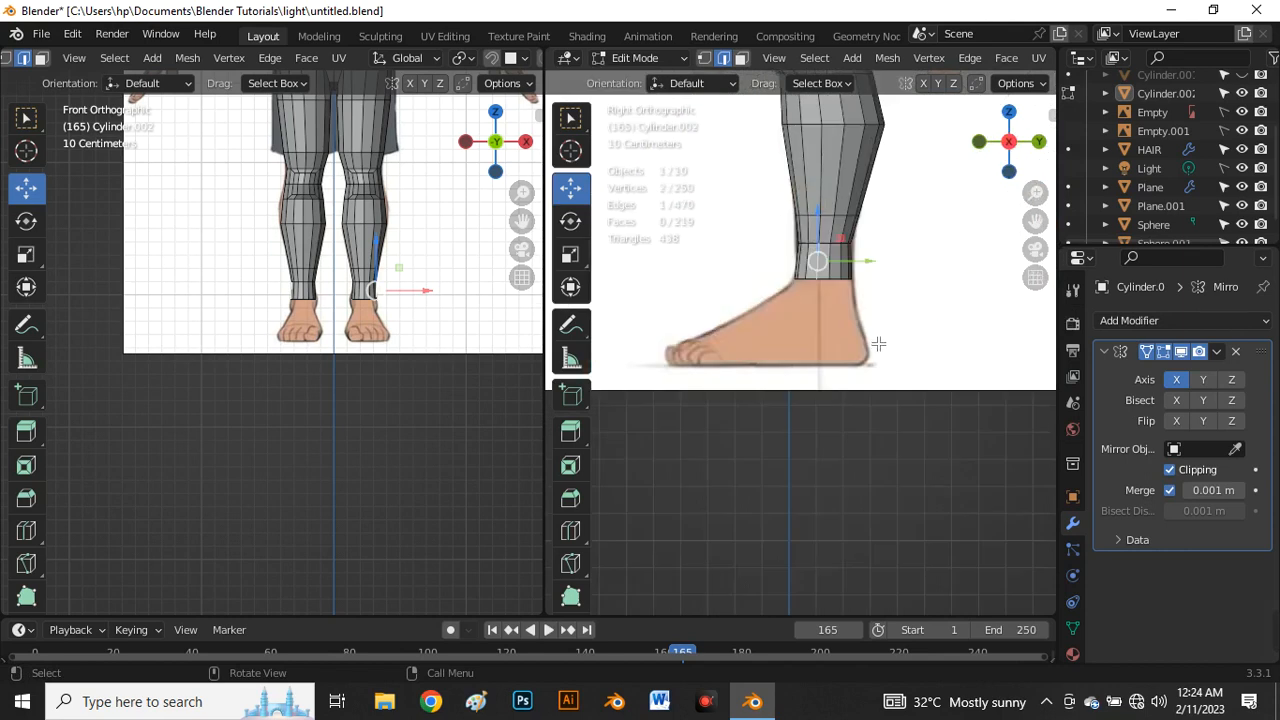
scroll(868, 348, "down", 4)
scroll(836, 286, "up", 4)
scroll(851, 398, "up", 3)
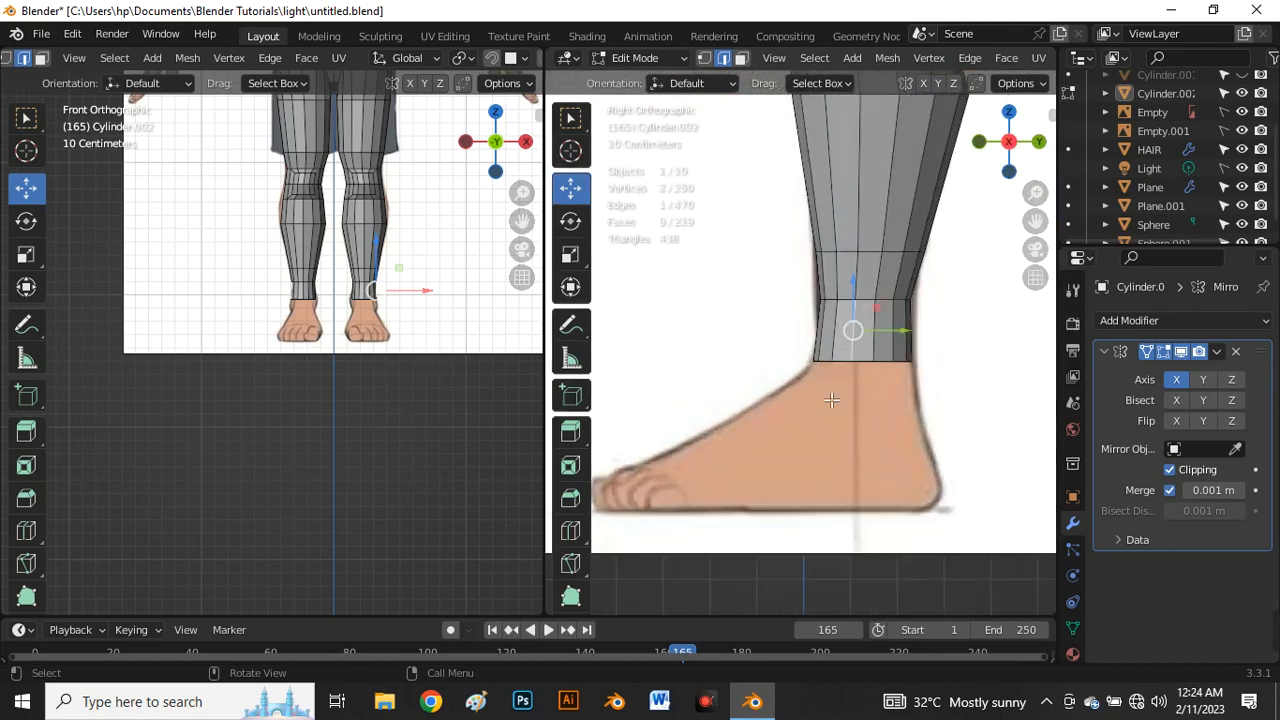
Step: Examine the whole body mesh against the front reference, including the shoulders and arms
scroll(370, 376, "down", 2)
scroll(370, 376, "up", 4)
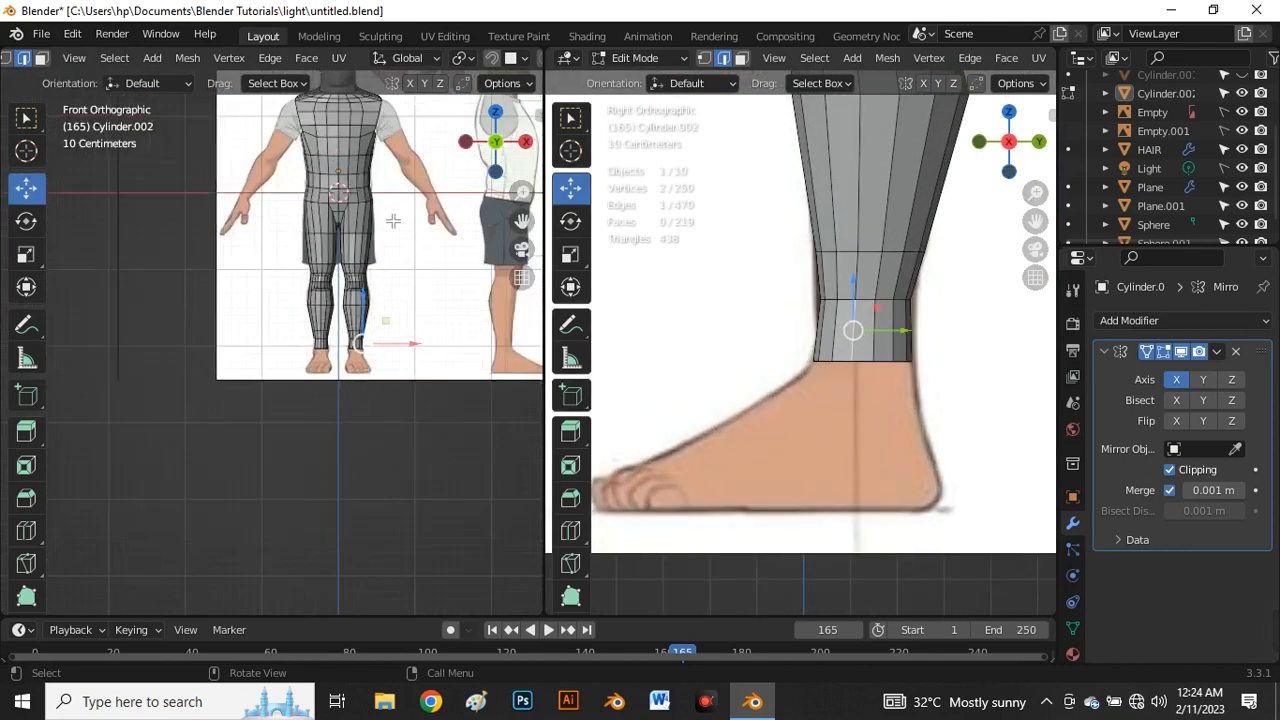
scroll(366, 371, "down", 3)
scroll(383, 146, "up", 5)
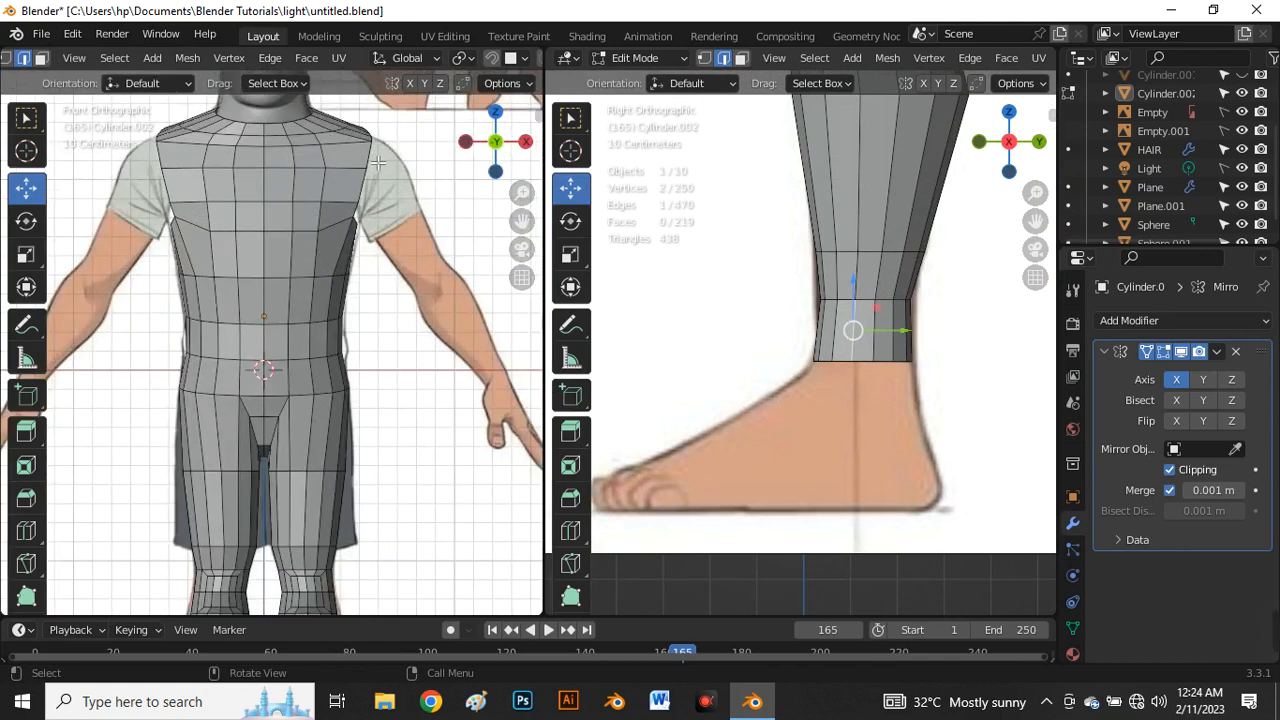
scroll(378, 162, "down", 3)
scroll(372, 174, "up", 3)
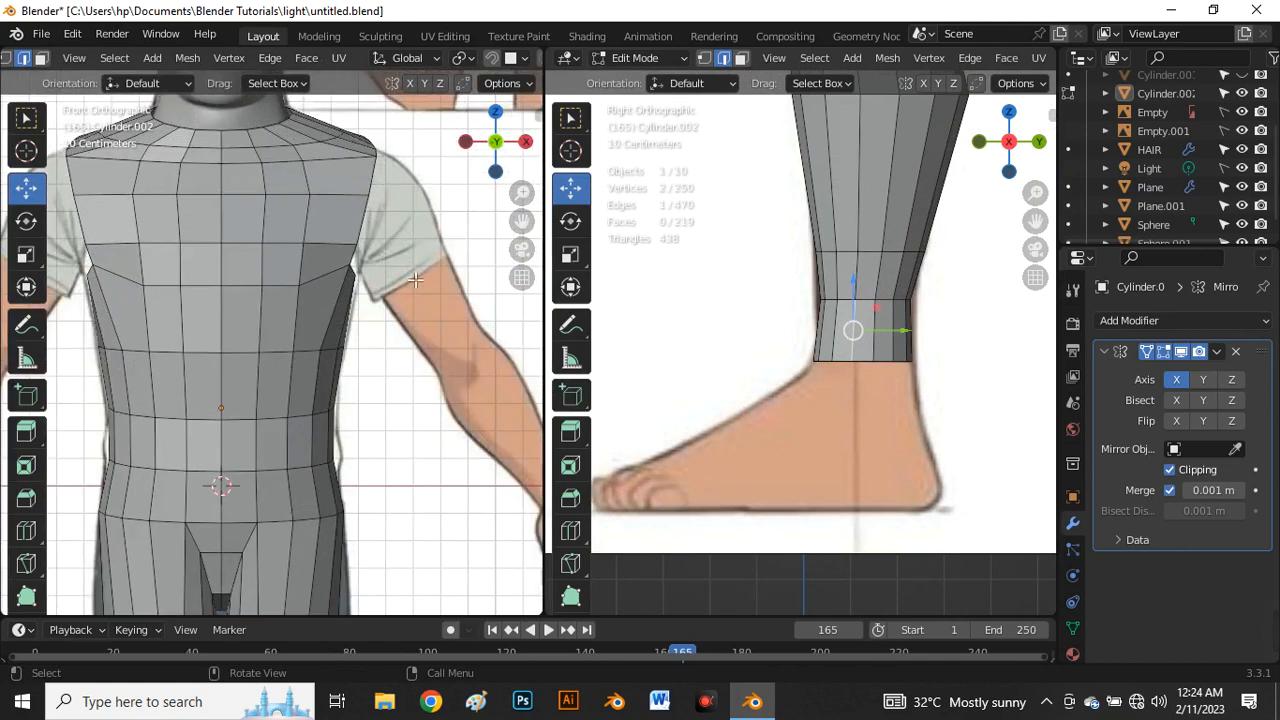
scroll(415, 280, "down", 3)
scroll(405, 257, "down", 3)
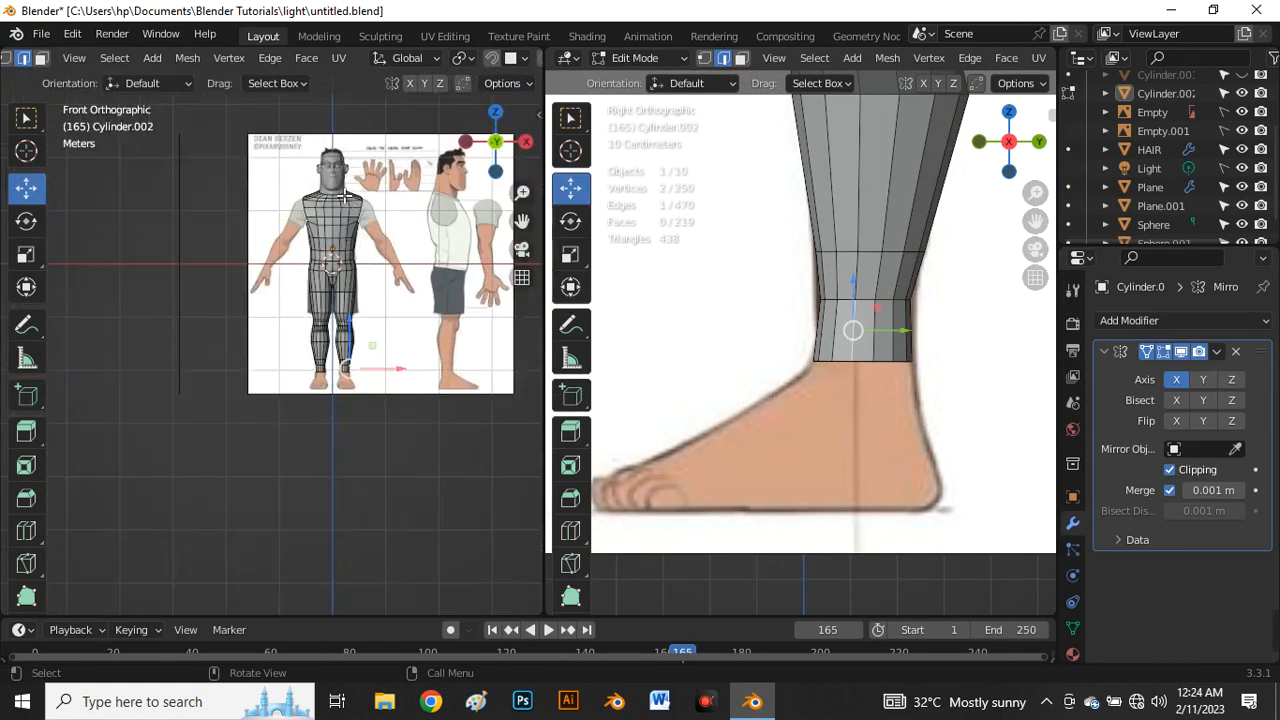
scroll(343, 207, "up", 2)
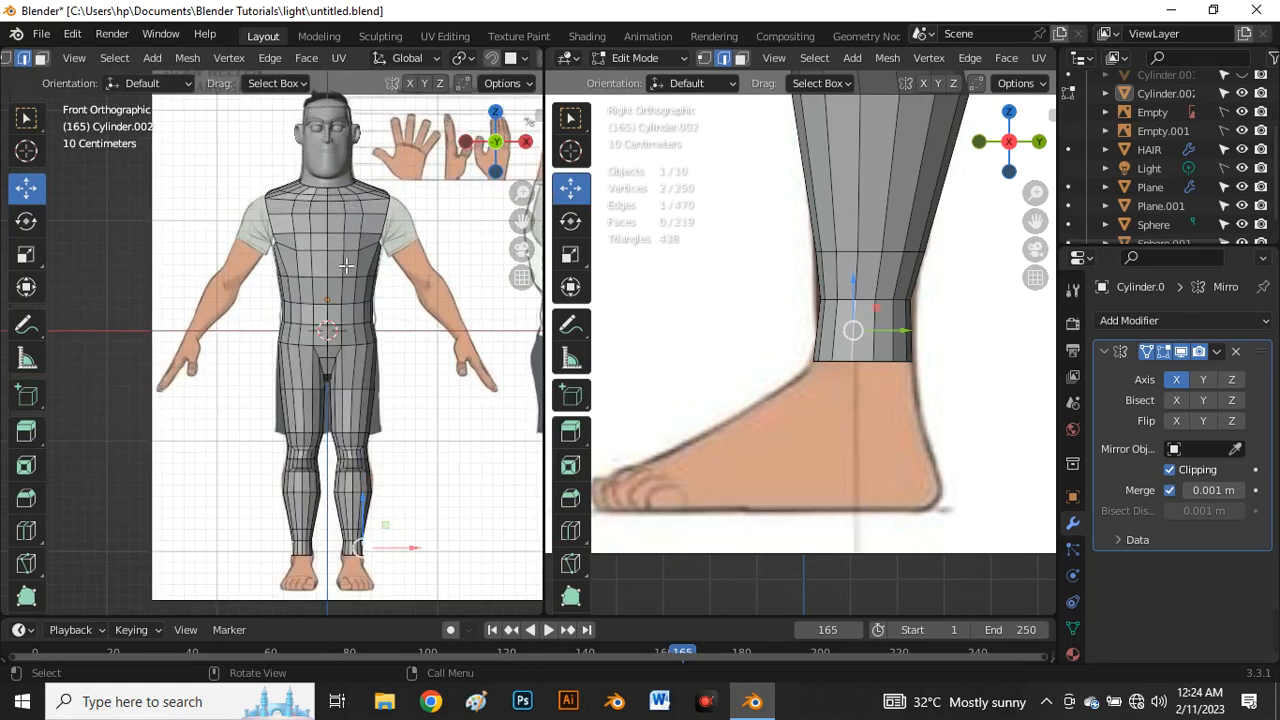
Step: Add a horizontal edge loop around the upper thighs, between the hip line and the next thigh loop below the crotch
scroll(345, 265, "up", 3)
scroll(374, 381, "down", 3)
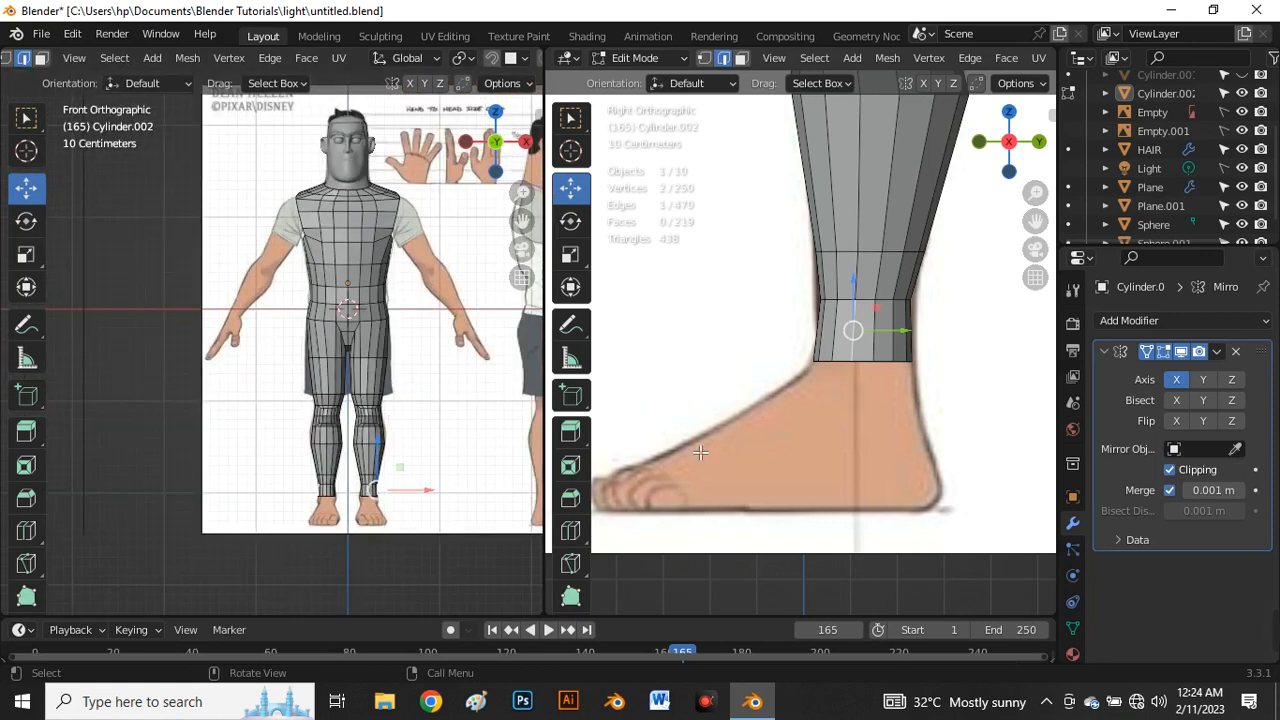
scroll(700, 452, "down", 4)
scroll(775, 246, "up", 5)
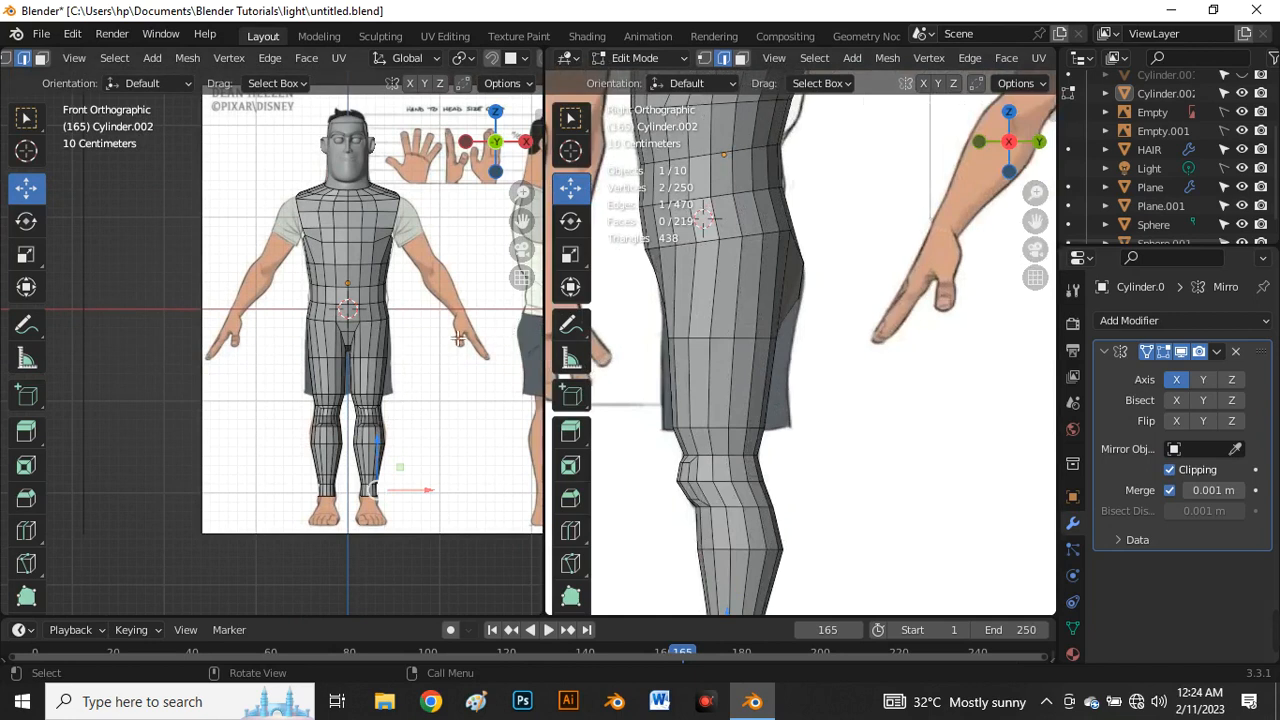
scroll(383, 334, "up", 5)
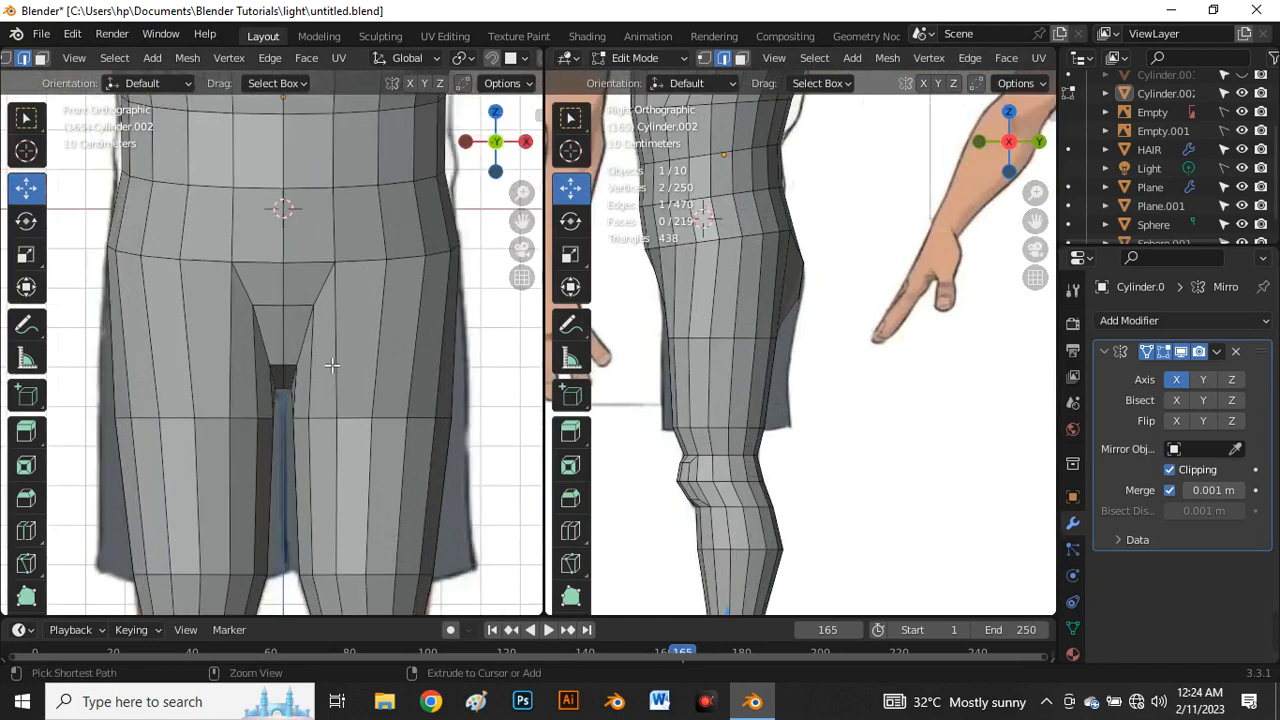
key("ctrl+r")
left_click(343, 357)
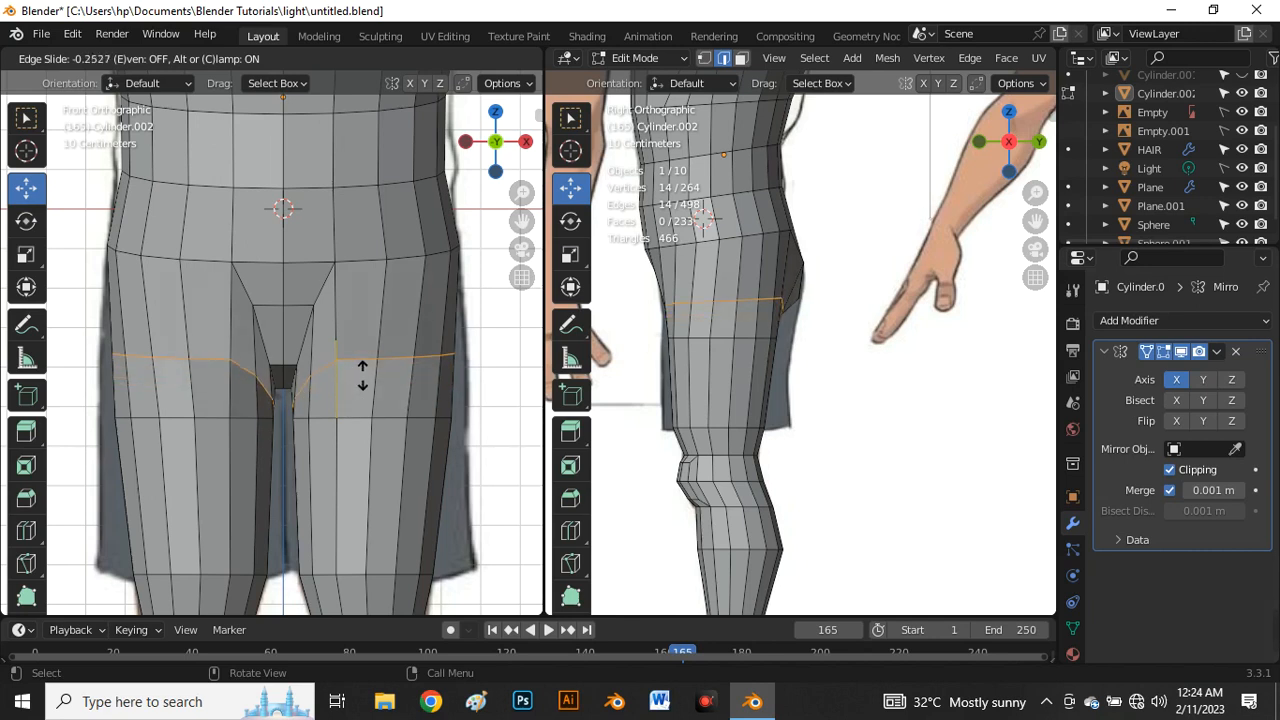
left_click(380, 368)
scroll(384, 295, "down", 3)
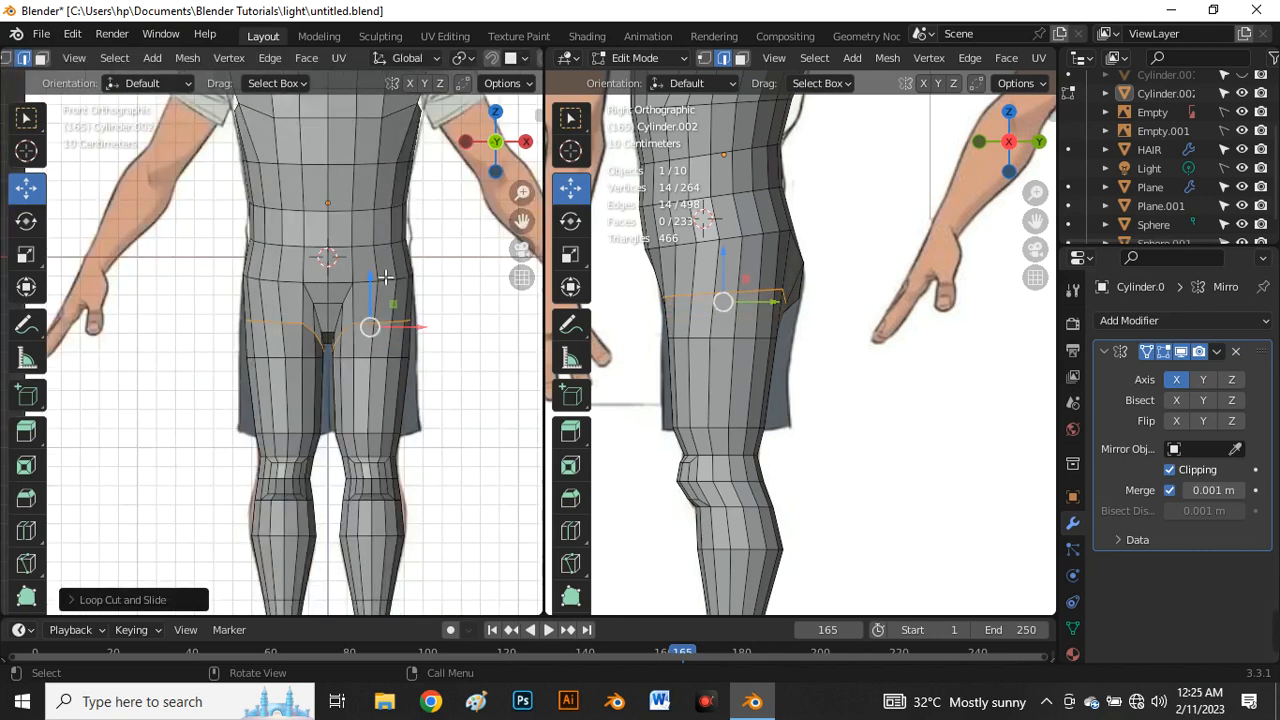
Step: Move the hip edge loop just above the crotch slightly inward along X to adjust it to the front reference
scroll(390, 290, "up", 2)
key("alt+z")
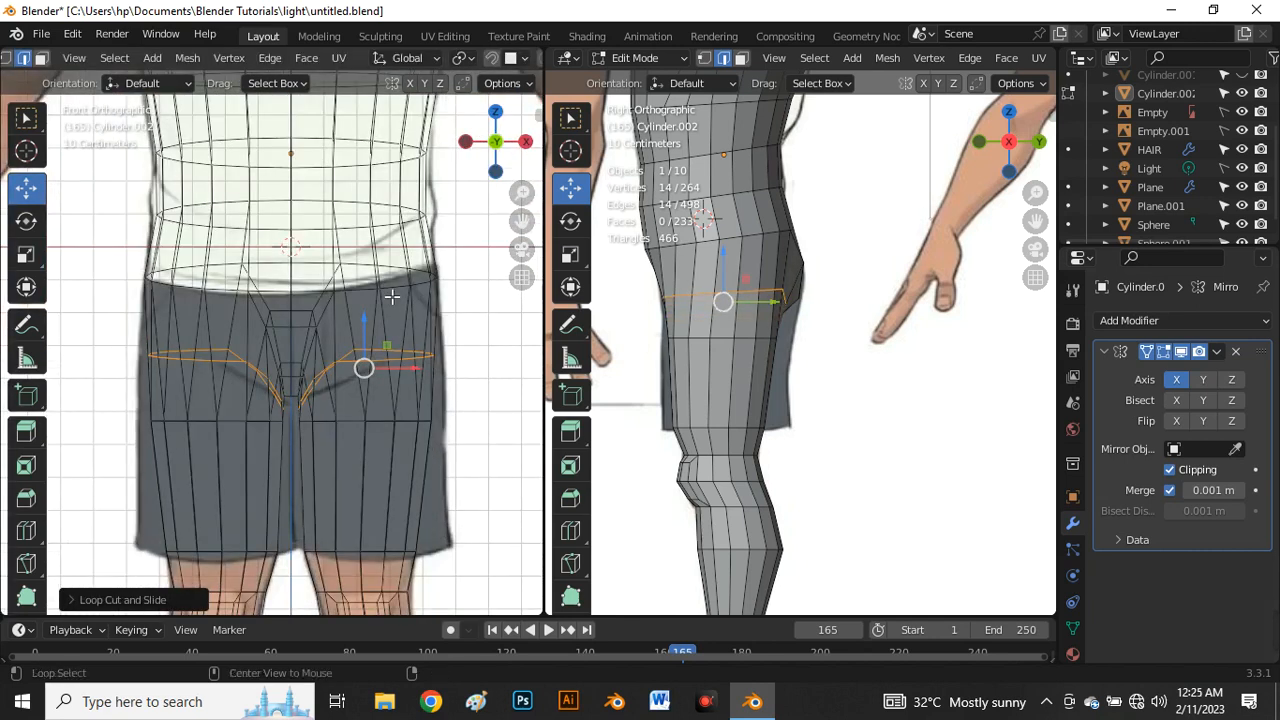
key("alt+z")
left_click(391, 292, "alt")
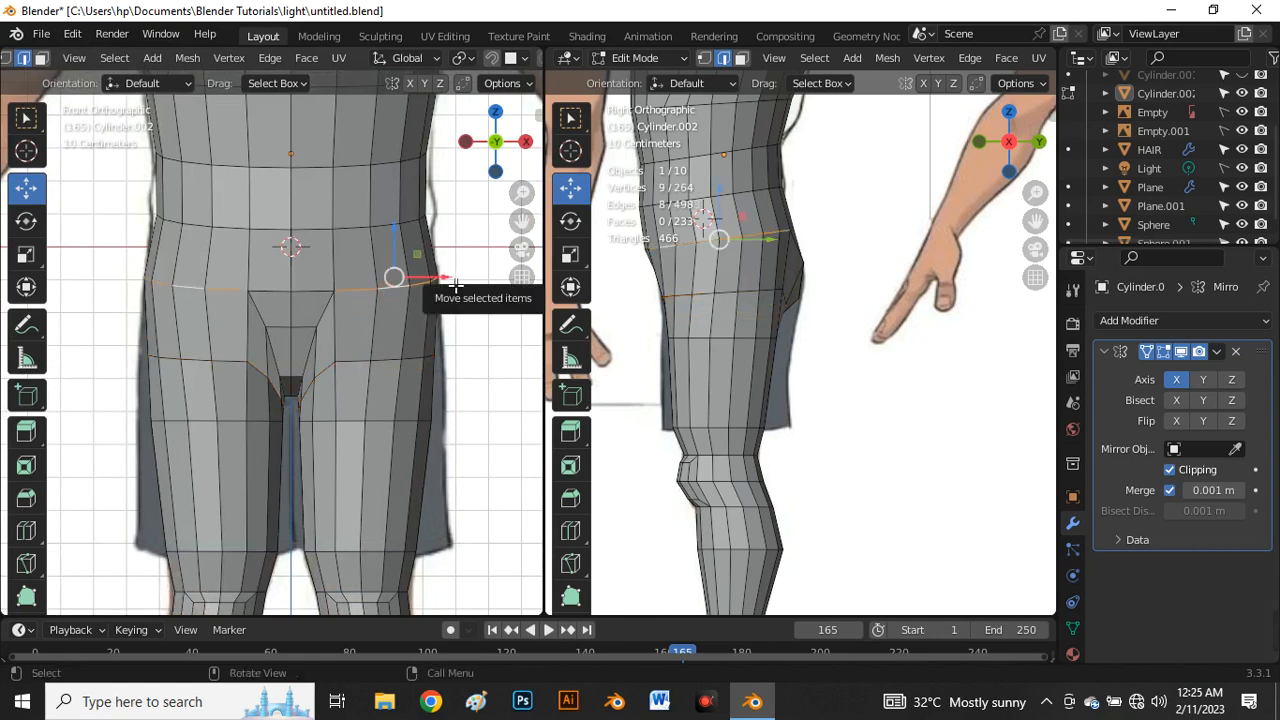
left_click_drag(451, 281, 446, 283)
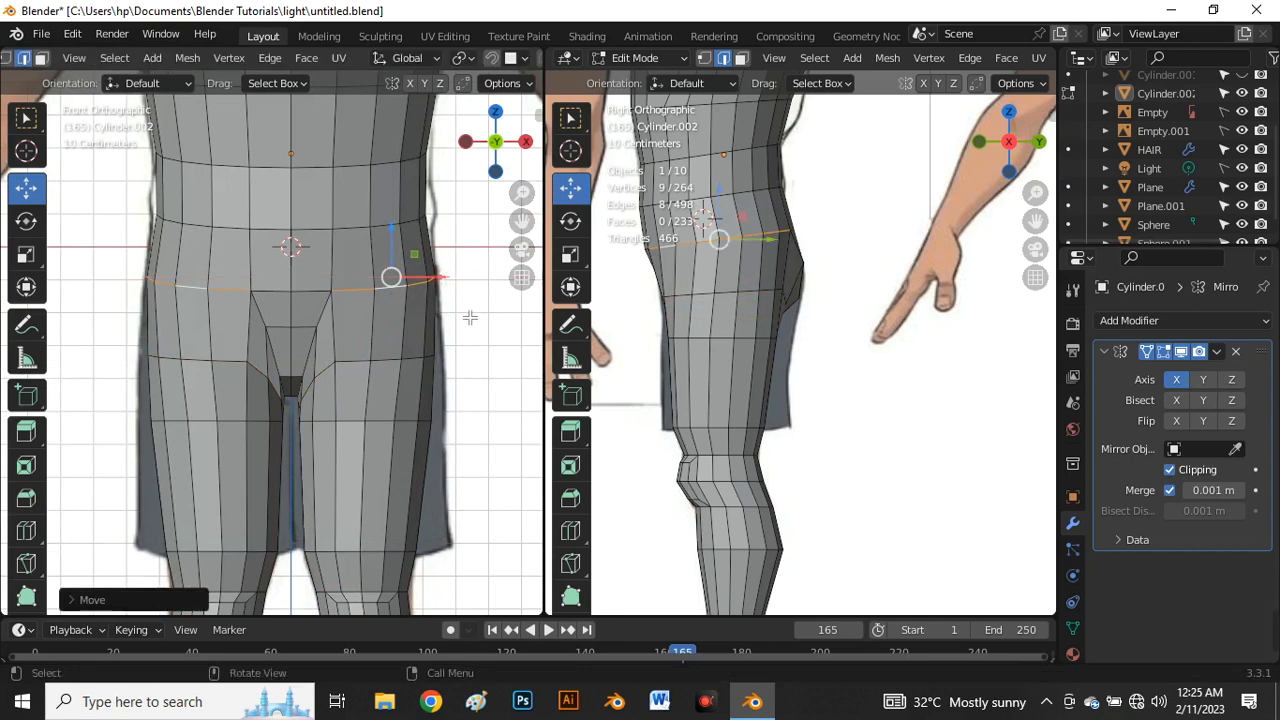
left_click(470, 317)
Step: Move the rear inner-thigh vertex beneath the buttock slightly backward to round out the area
scroll(438, 349, "down", 3)
middle_click_drag(701, 331, 911, 306)
scroll(911, 304, "up", 5)
middle_click_drag(836, 328, 683, 317)
scroll(845, 336, "down", 5)
scroll(793, 312, "up", 4)
middle_click_drag(794, 311, 817, 328)
scroll(799, 307, "up", 1)
key("1")
left_click(741, 322)
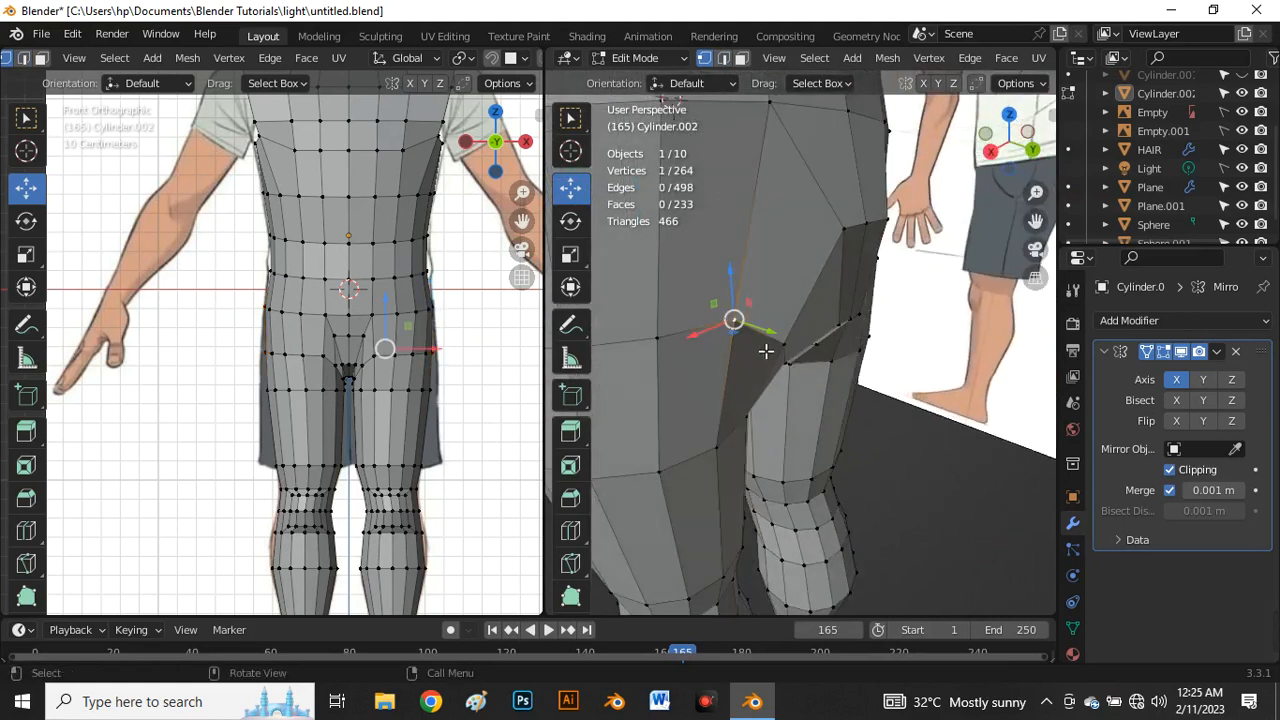
key("g")
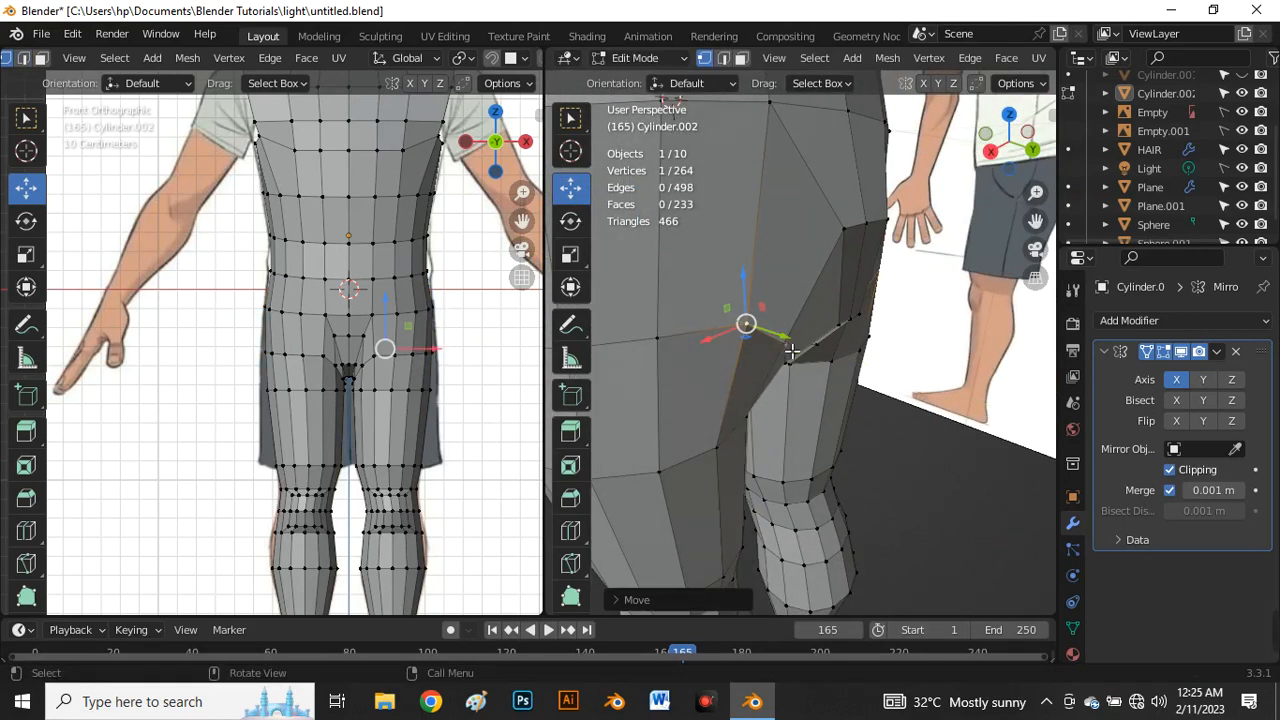
left_click(813, 356)
Step: Adjust the rear crotch vertices from underneath, nudging the centre-line vertex slightly along Y
middle_click_drag(813, 356, 808, 384)
left_click(797, 293)
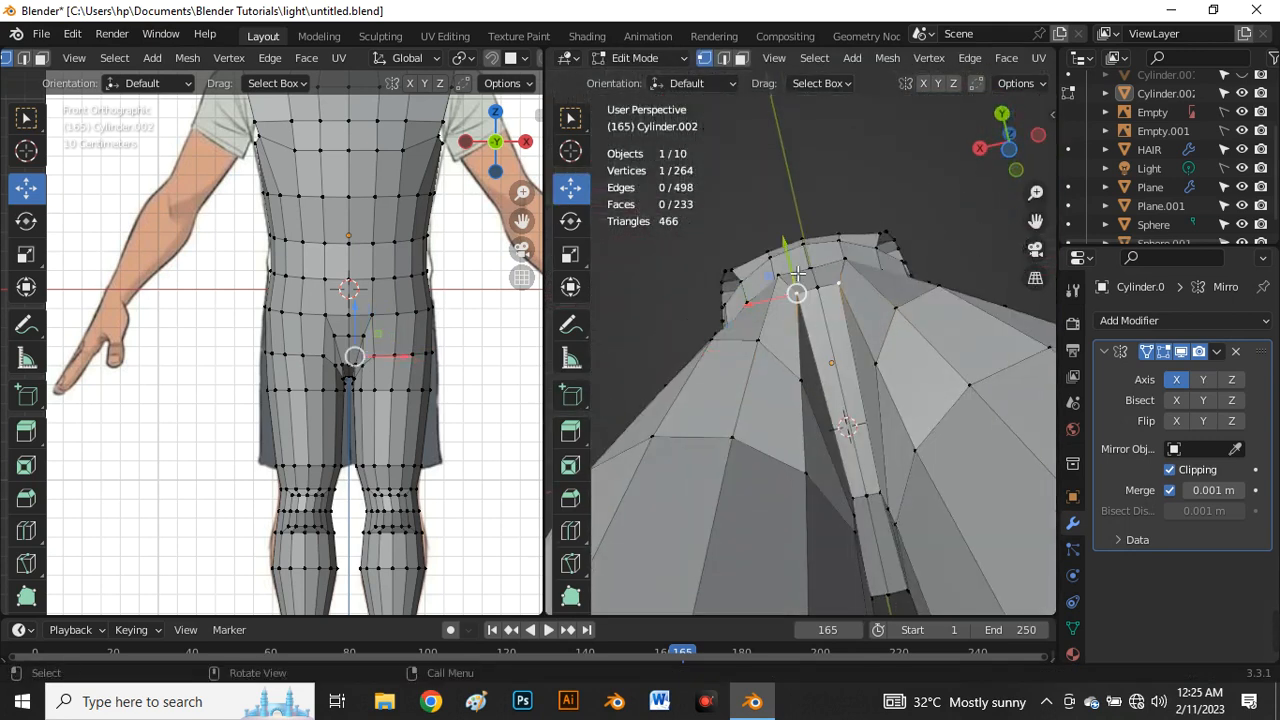
key("g")
left_click(804, 284)
left_click(818, 285)
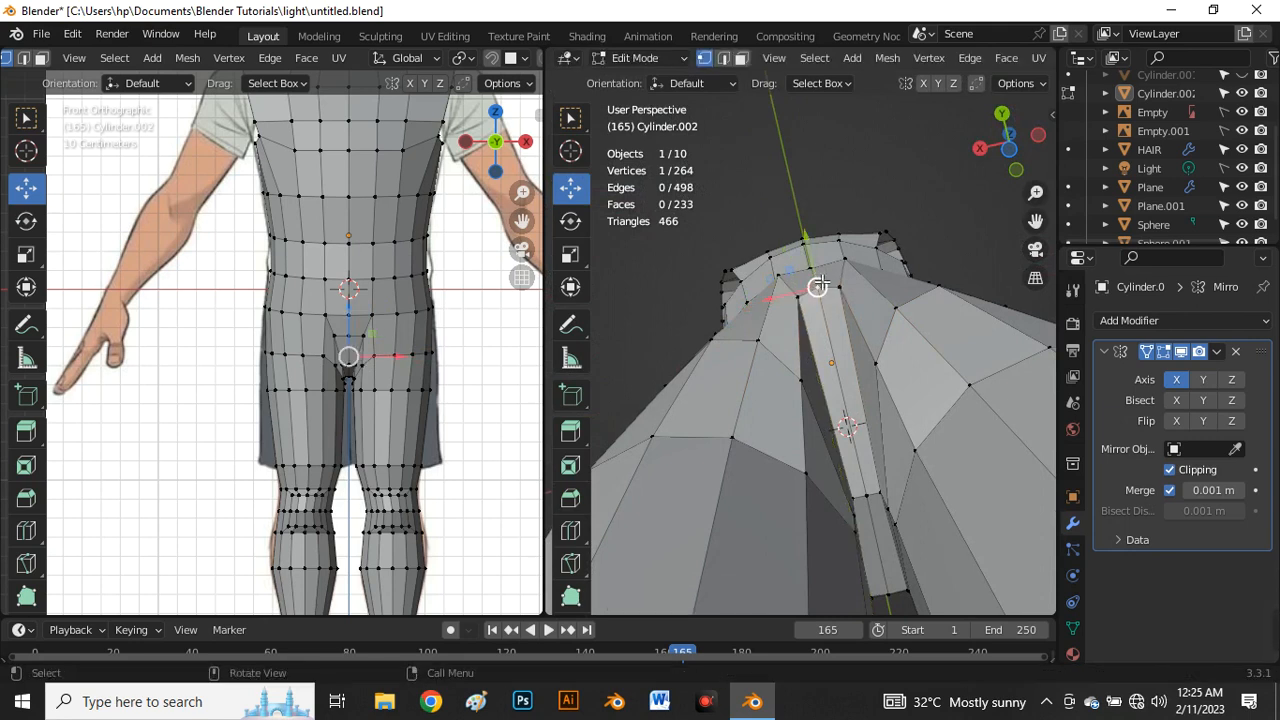
left_click_drag(815, 268, 820, 276)
middle_click_drag(848, 292, 857, 460)
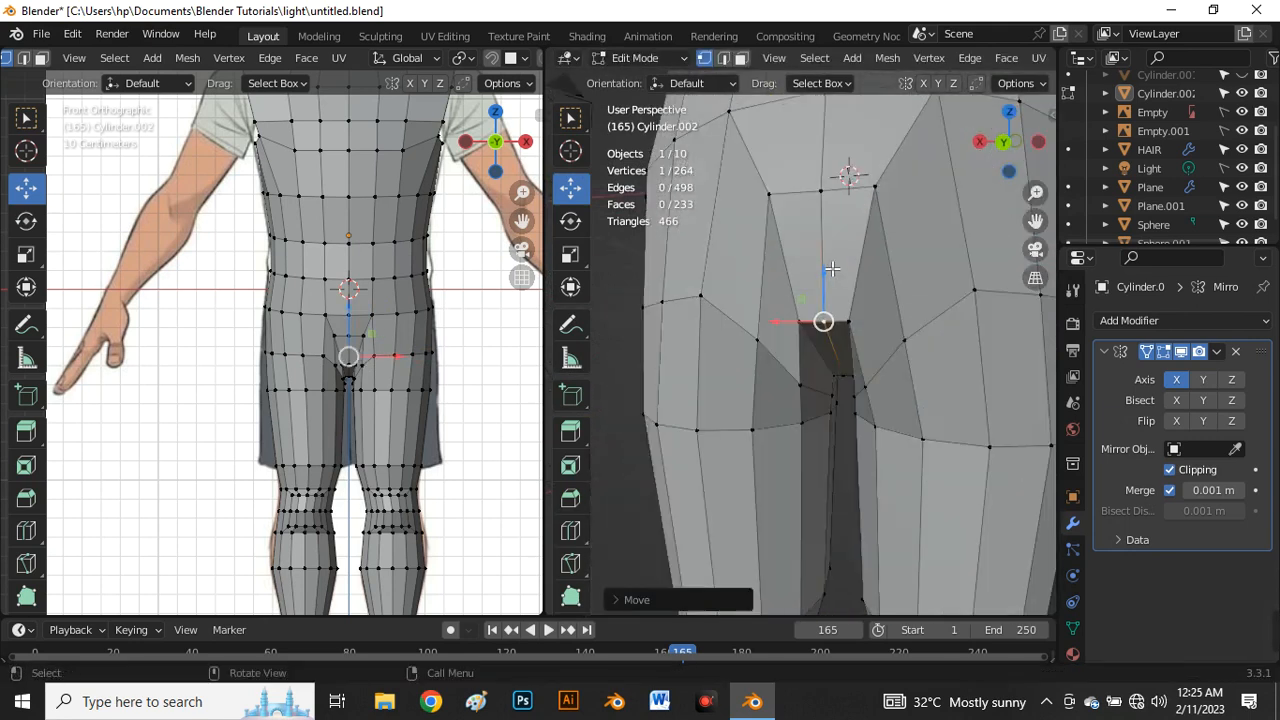
Step: Pull the two overlapping vertices at the buttock's outermost point slightly inward toward the side reference outline, using X-ray display
scroll(830, 285, "down", 2)
key("grave")
left_click(960, 279)
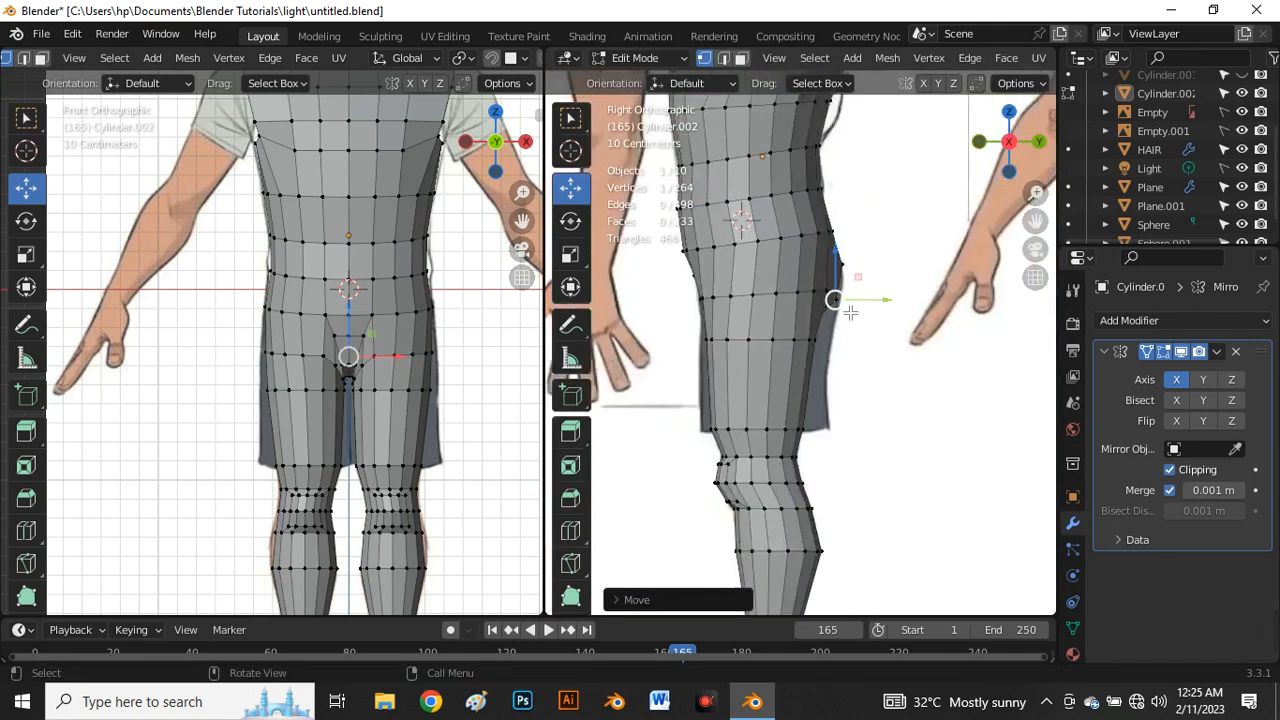
scroll(860, 290, "up", 3)
key("alt+z")
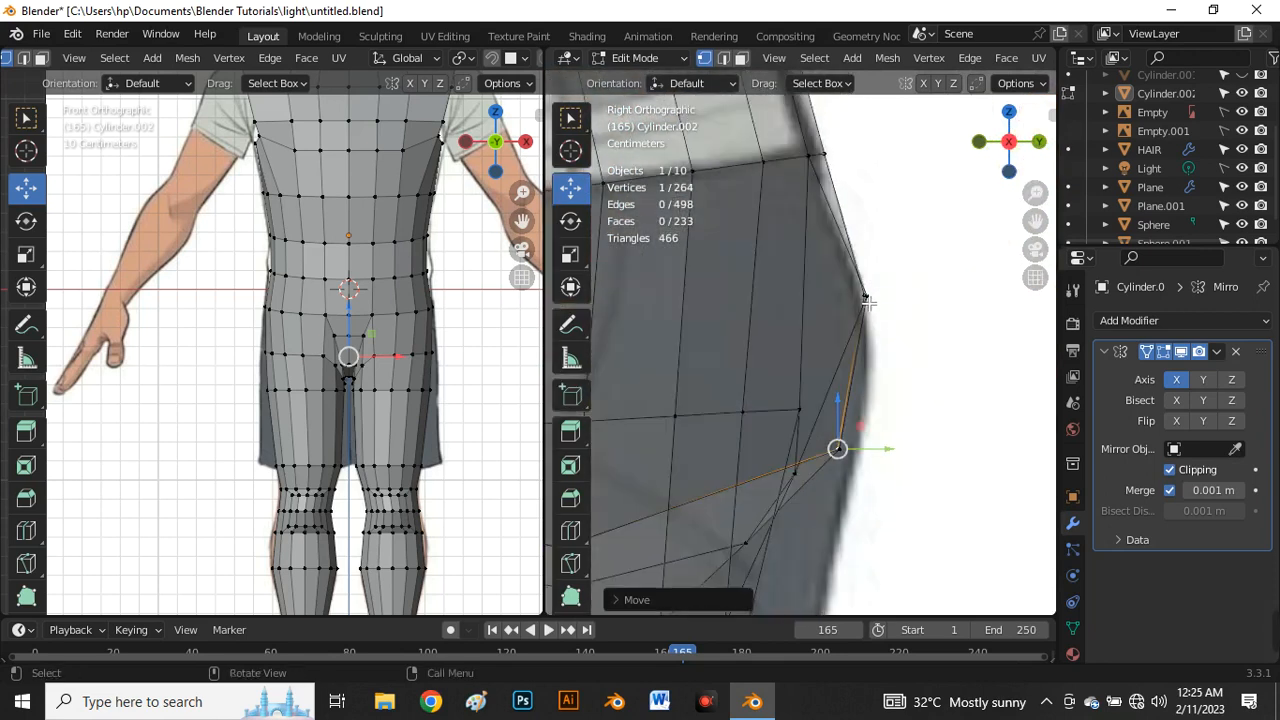
scroll(870, 305, "down", 4)
scroll(871, 347, "up", 4)
left_click_drag(866, 479, 836, 388)
left_click_drag(899, 212, 856, 275)
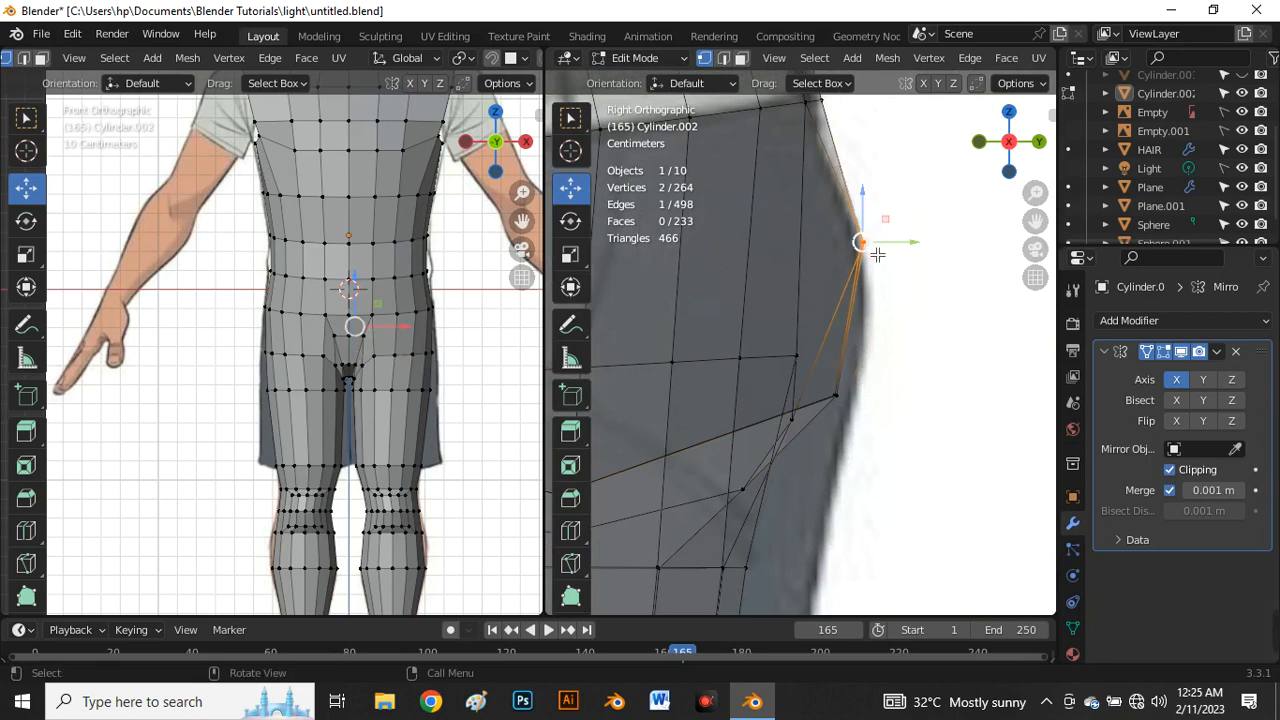
key("g")
left_click(868, 364)
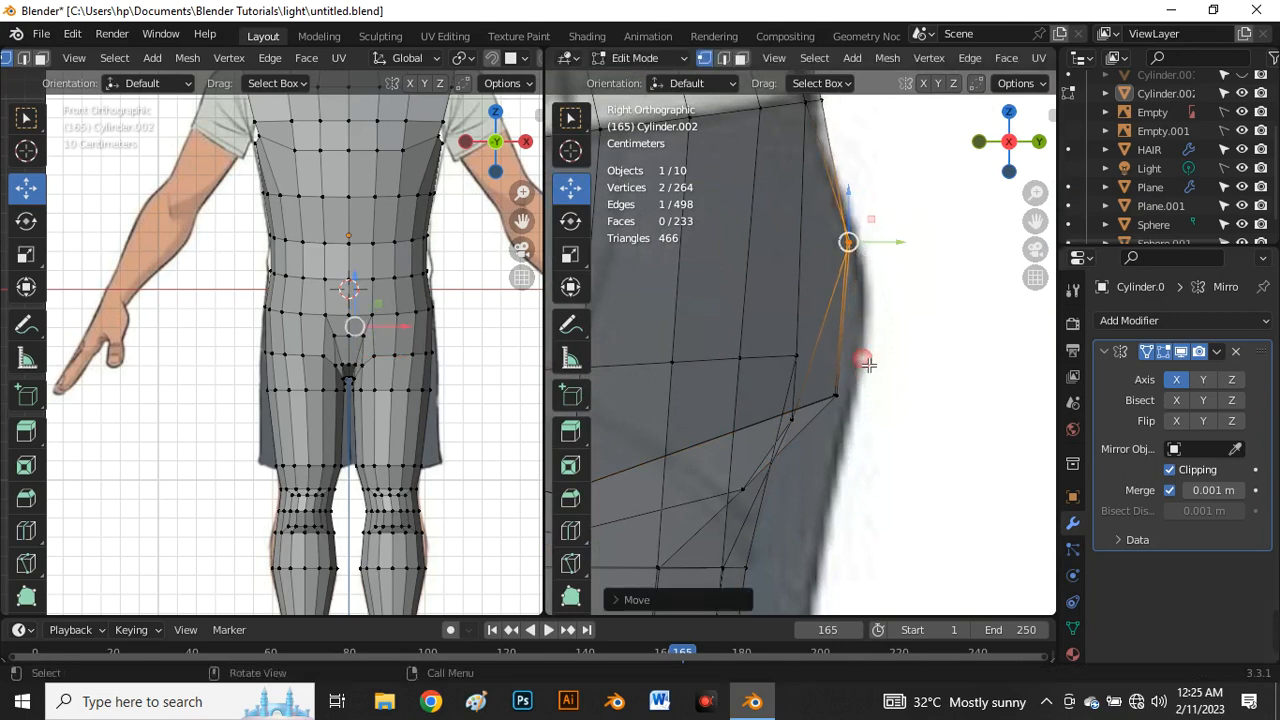
Step: Move the two overlapping vertices at the lower buttock slightly forward and up in the side view
left_click(830, 398)
key("g")
left_click(835, 402)
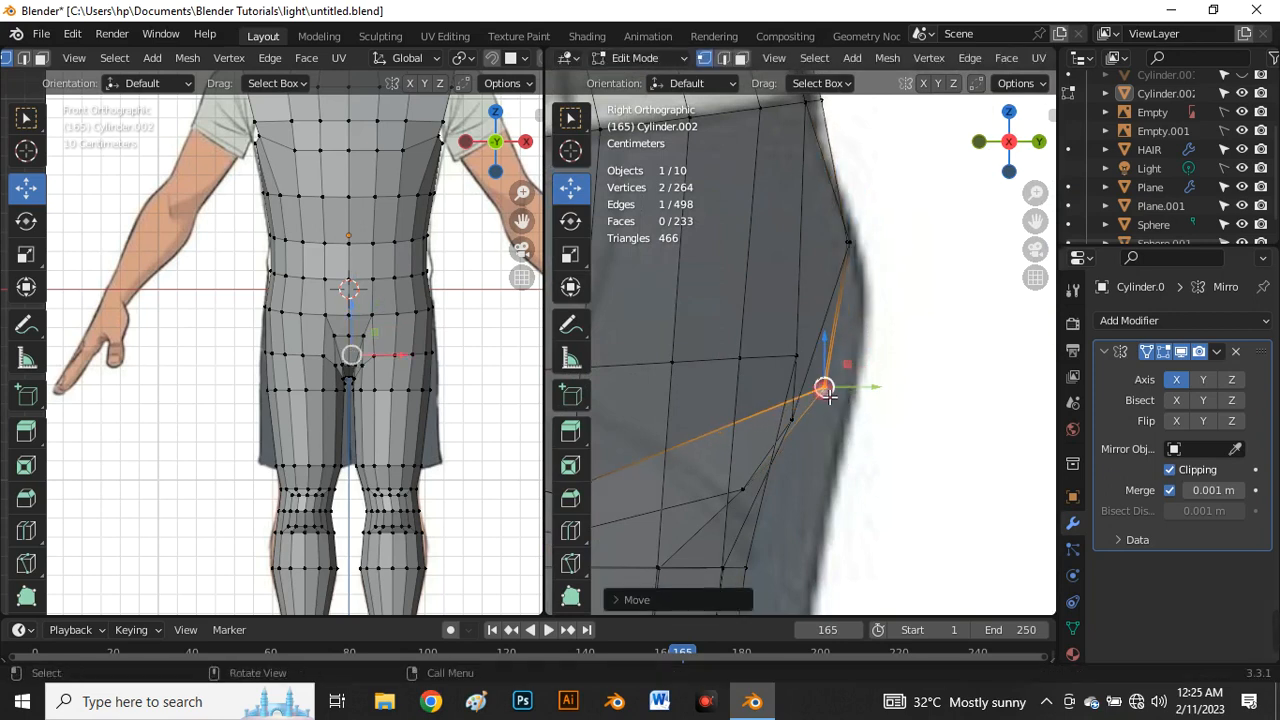
Step: Move the mirrored vertex beside the buttock's centre line outward along X by about 0.009 m
scroll(829, 385, "down", 6)
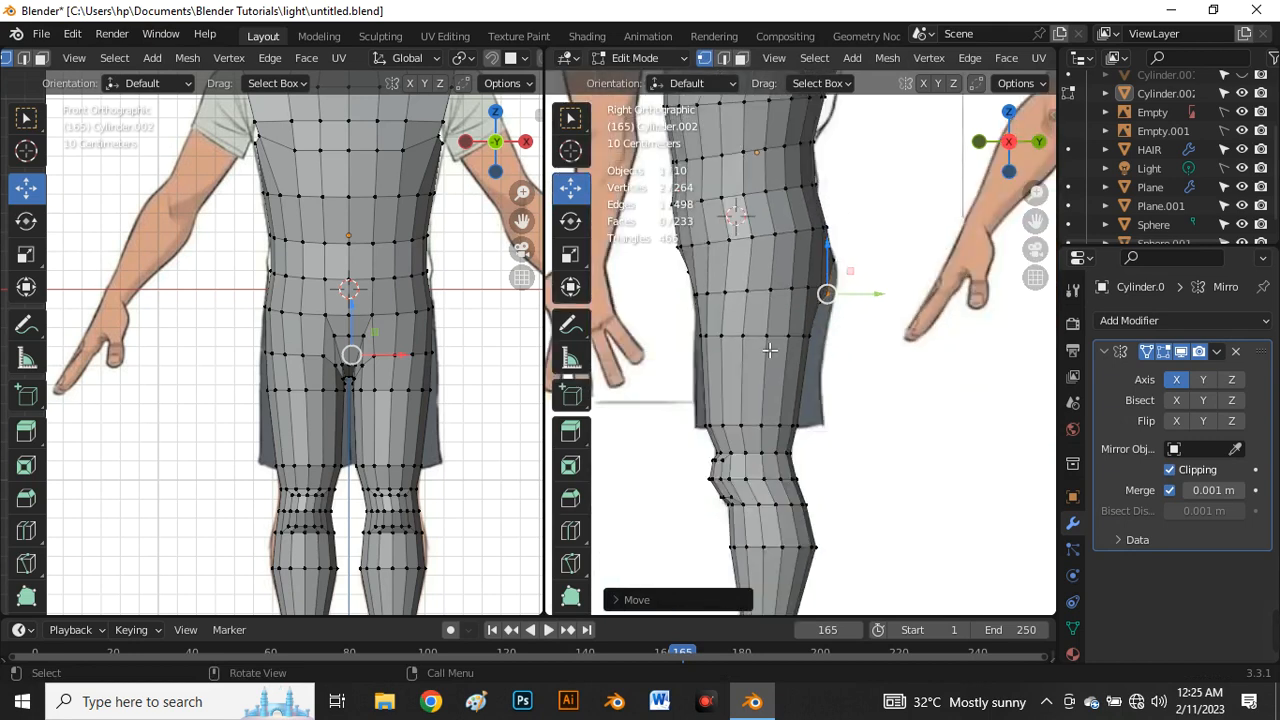
middle_click_drag(807, 352, 739, 331)
scroll(741, 331, "up", 3)
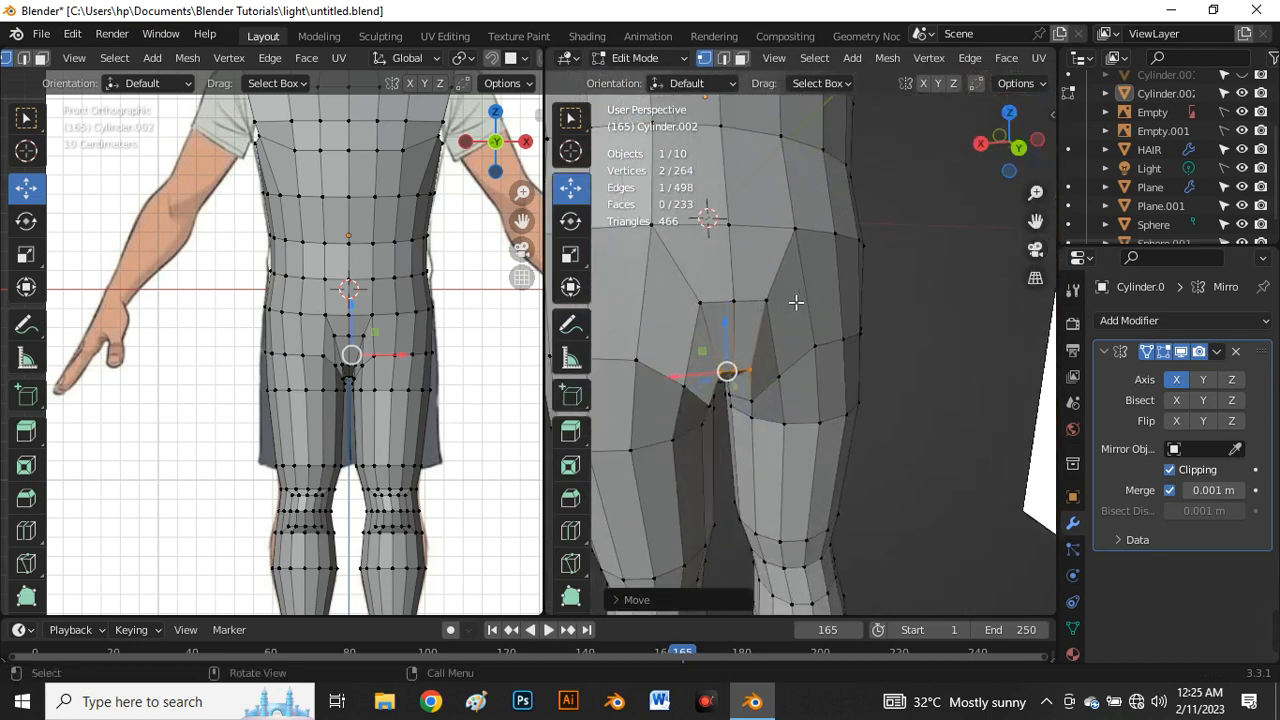
left_click(759, 316)
key("g")
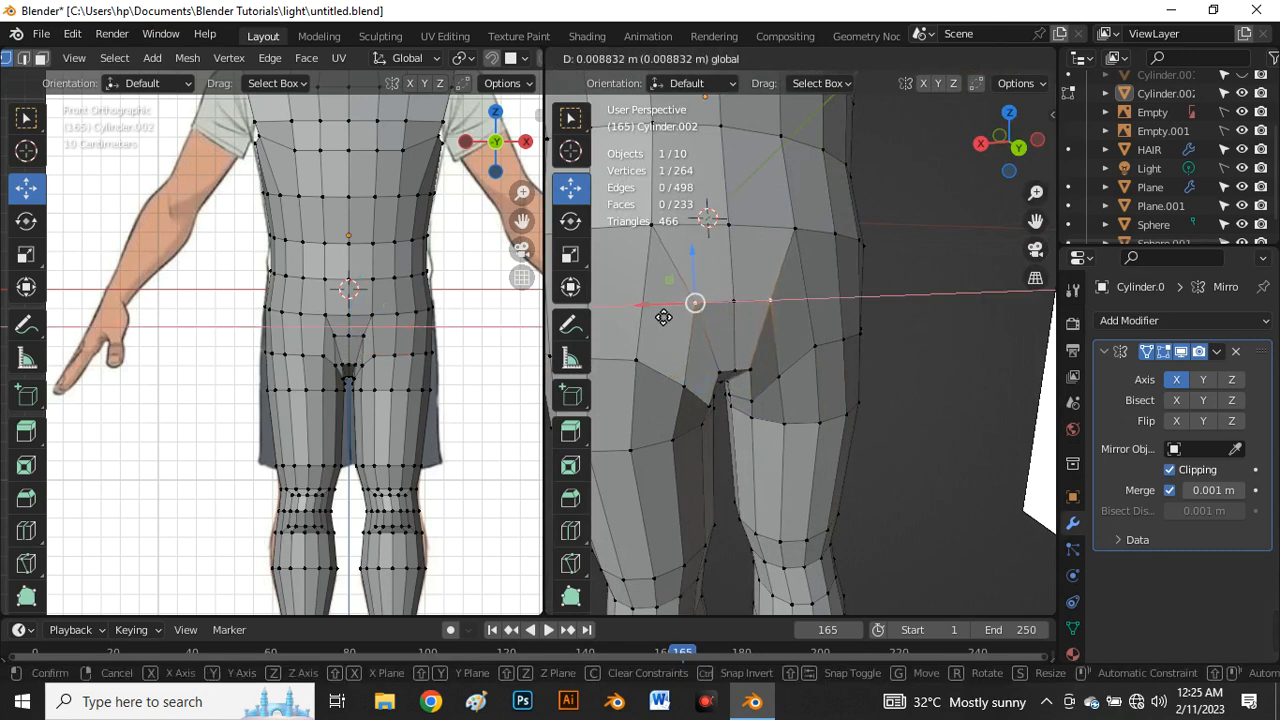
left_click(686, 344)
Step: Move the inner-thigh vertex just below the crotch slightly inward along X
scroll(686, 346, "down", 3)
scroll(700, 350, "up", 5)
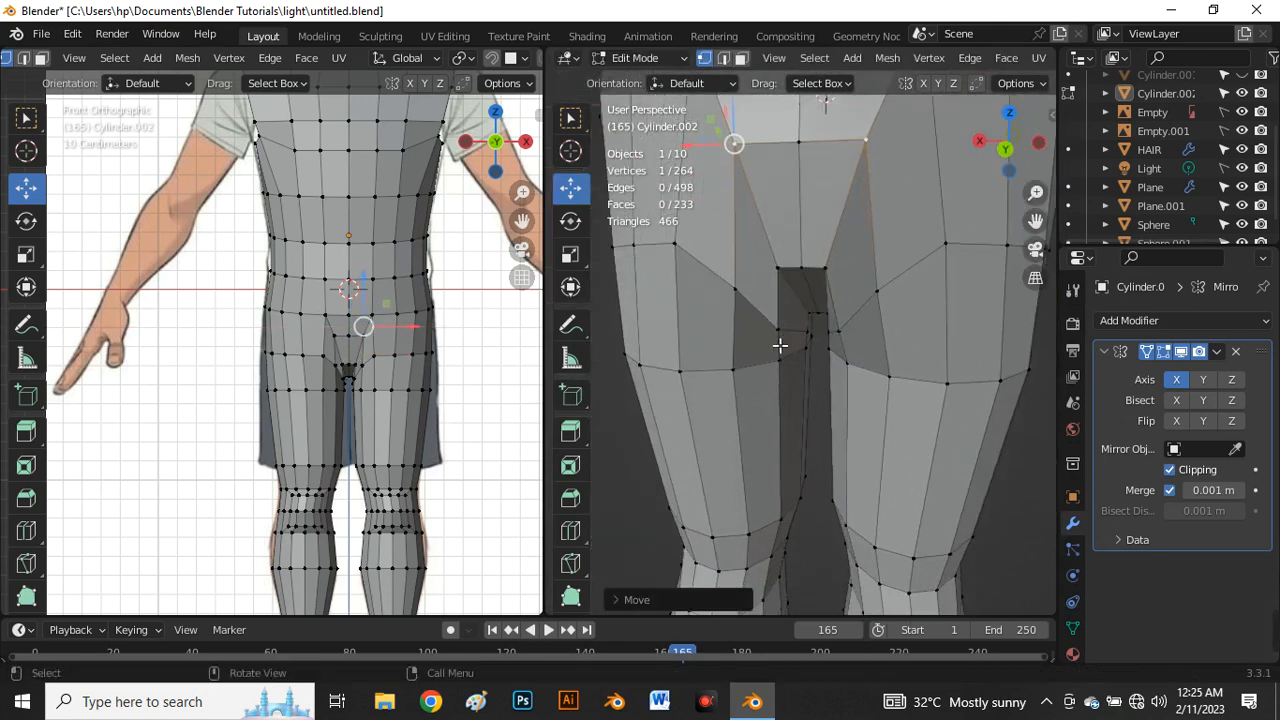
left_click(776, 330)
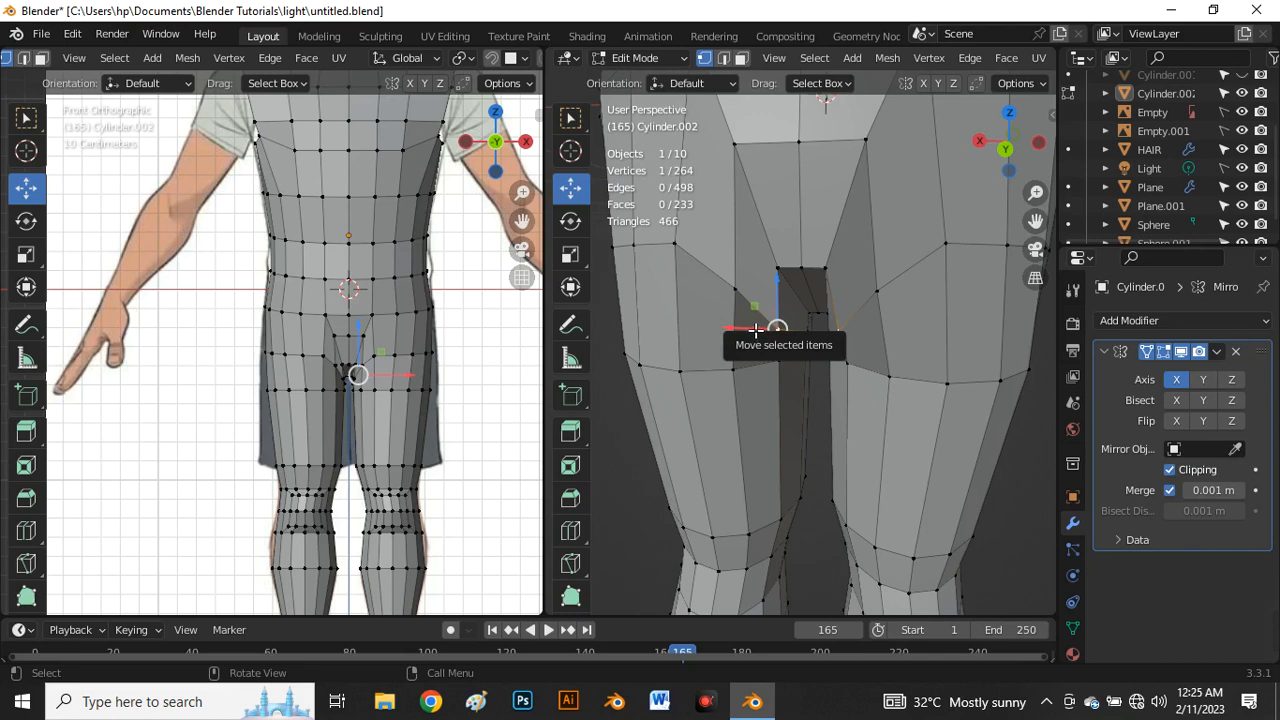
left_click_drag(757, 330, 772, 329)
Step: Adjust the rear crotch corner, moving its vertex slightly outward along X and lowering the area along Z
middle_click_drag(772, 329, 843, 271)
left_click(817, 268)
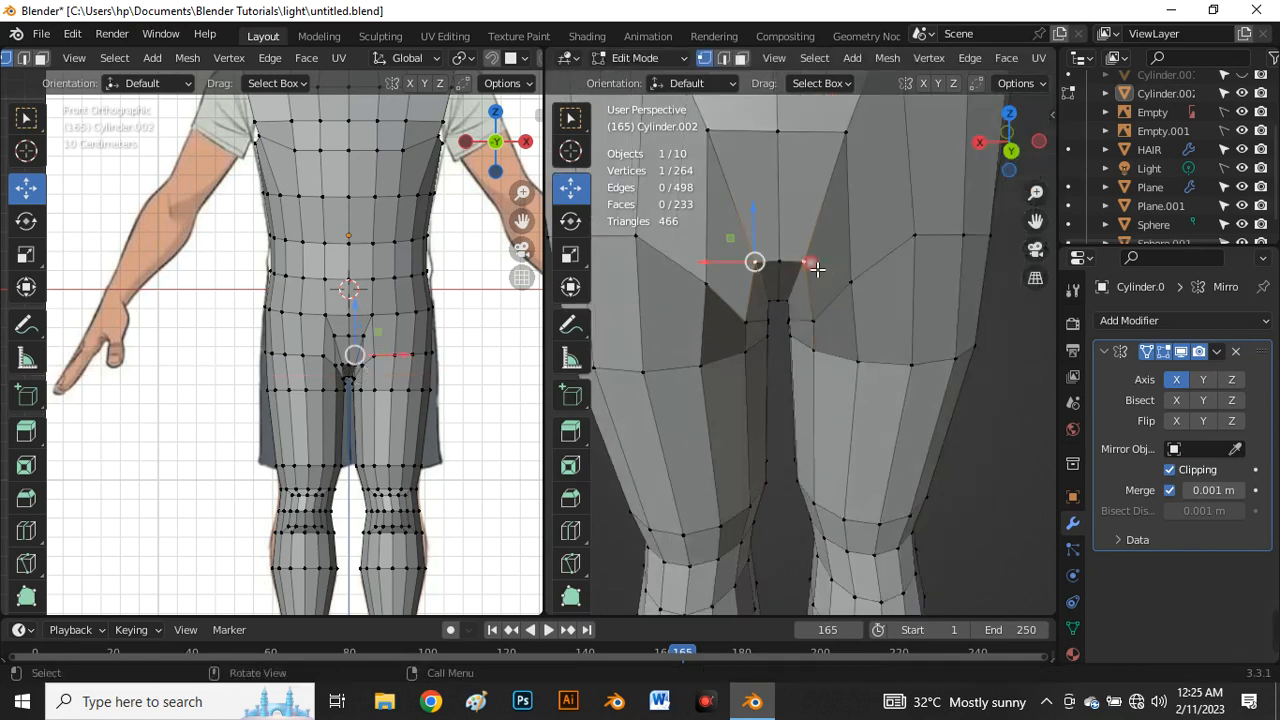
left_click_drag(751, 260, 737, 274)
middle_click_drag(737, 274, 718, 336)
left_click_drag(759, 210, 757, 239)
middle_click_drag(759, 246, 856, 246)
Step: Leave mesh editing and examine the whole body's shape from the front, the torso and the shoulders
key("Tab")
scroll(889, 277, "down", 4)
scroll(744, 224, "up", 5)
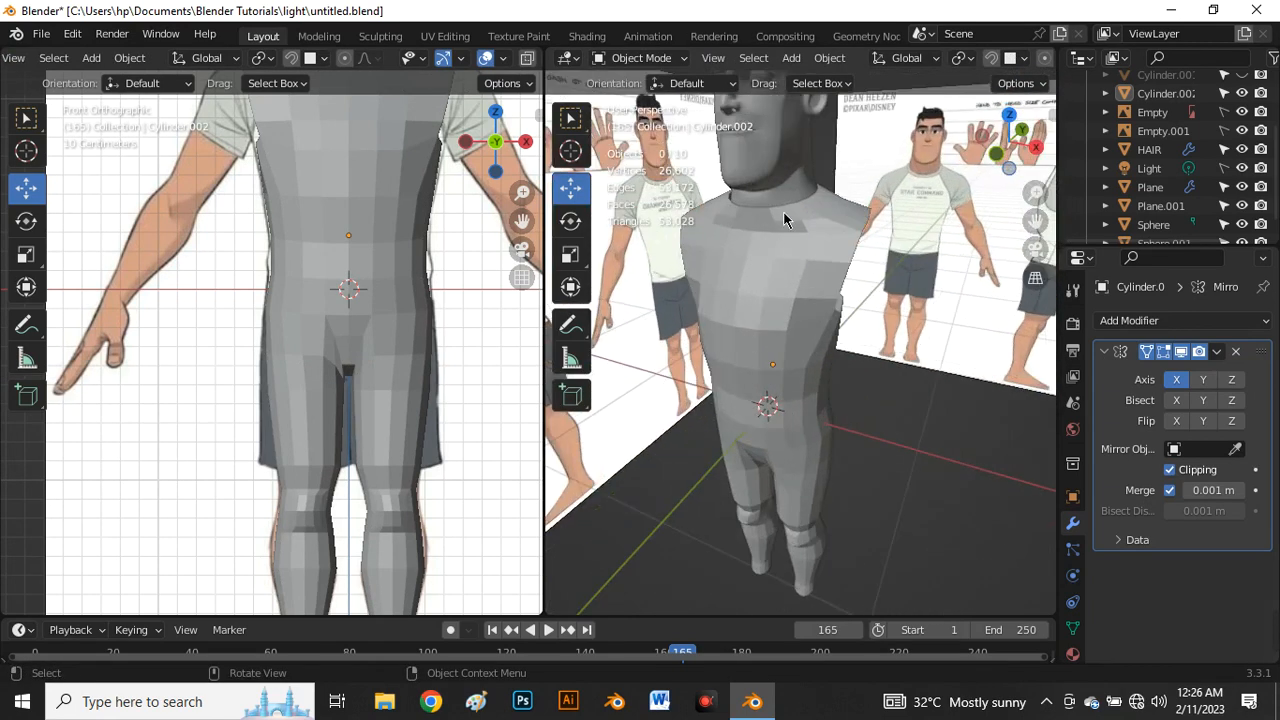
scroll(783, 220, "down", 5)
middle_click_drag(708, 368, 766, 366)
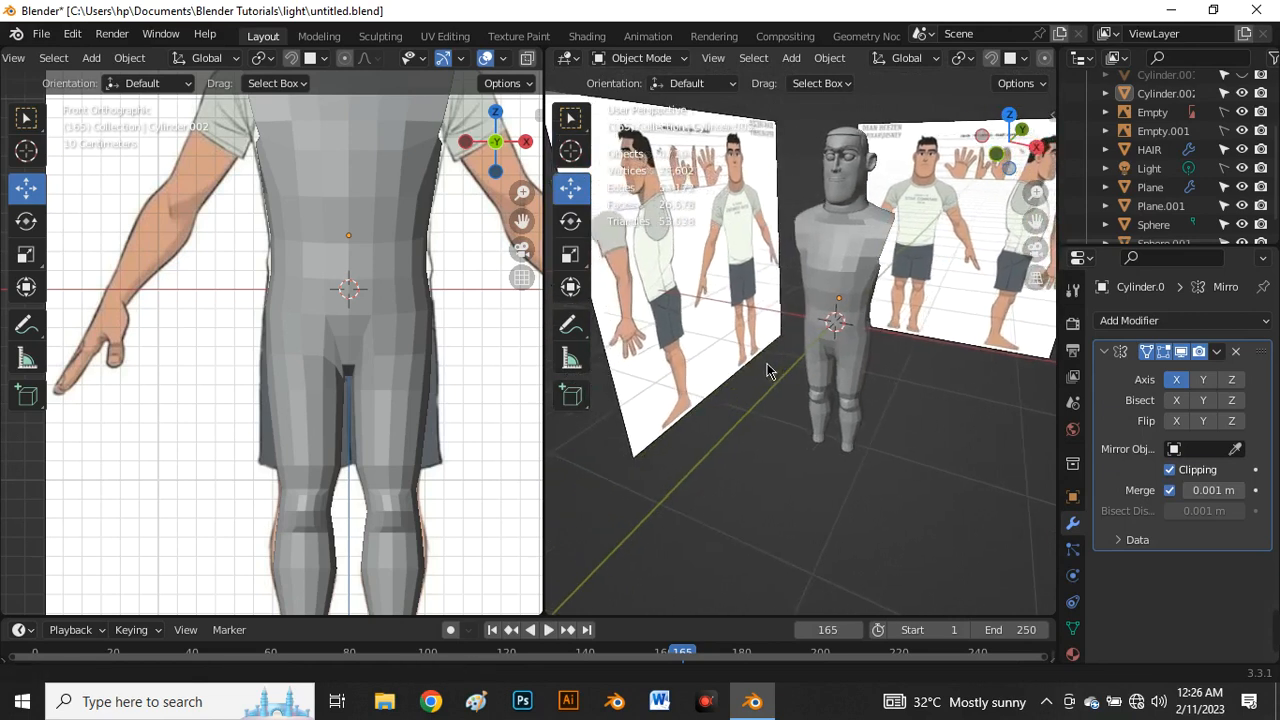
scroll(416, 326, "down", 5)
scroll(412, 199, "up", 5)
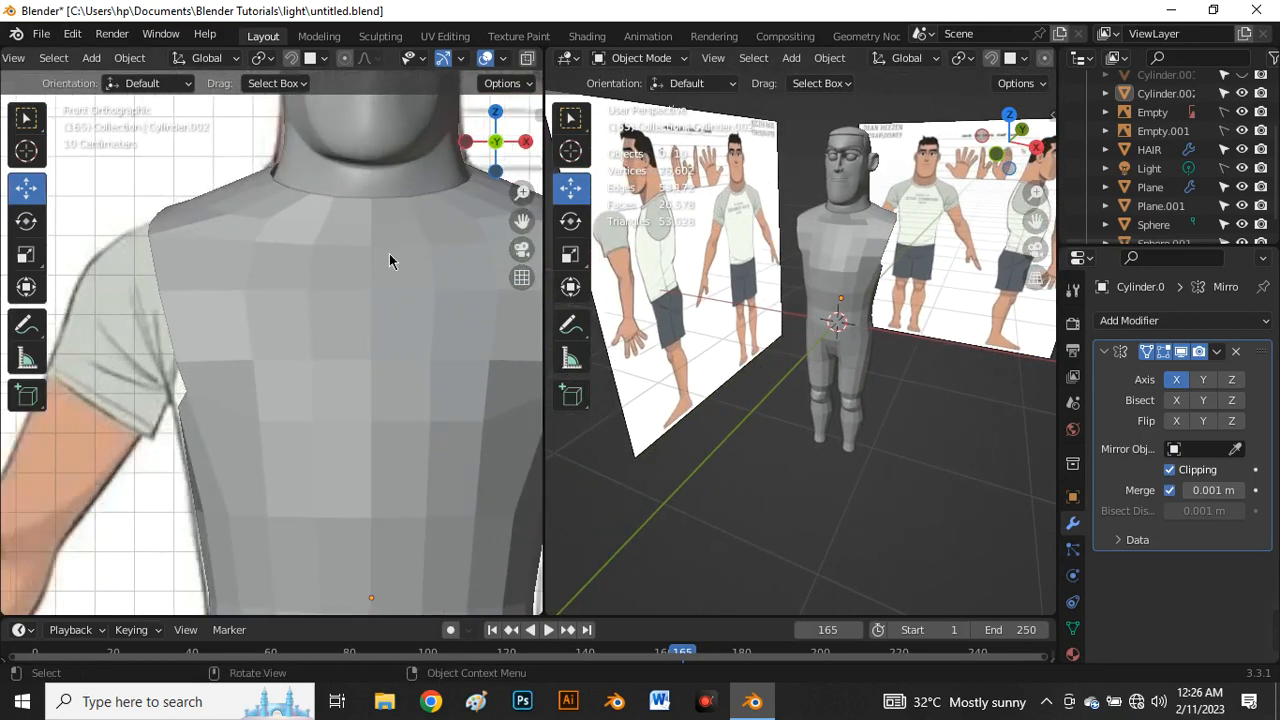
Step: Add a level 2 Subdivision Surface modifier to the body mesh
left_click(389, 253)
scroll(354, 217, "down", 3)
key("ctrl+2")
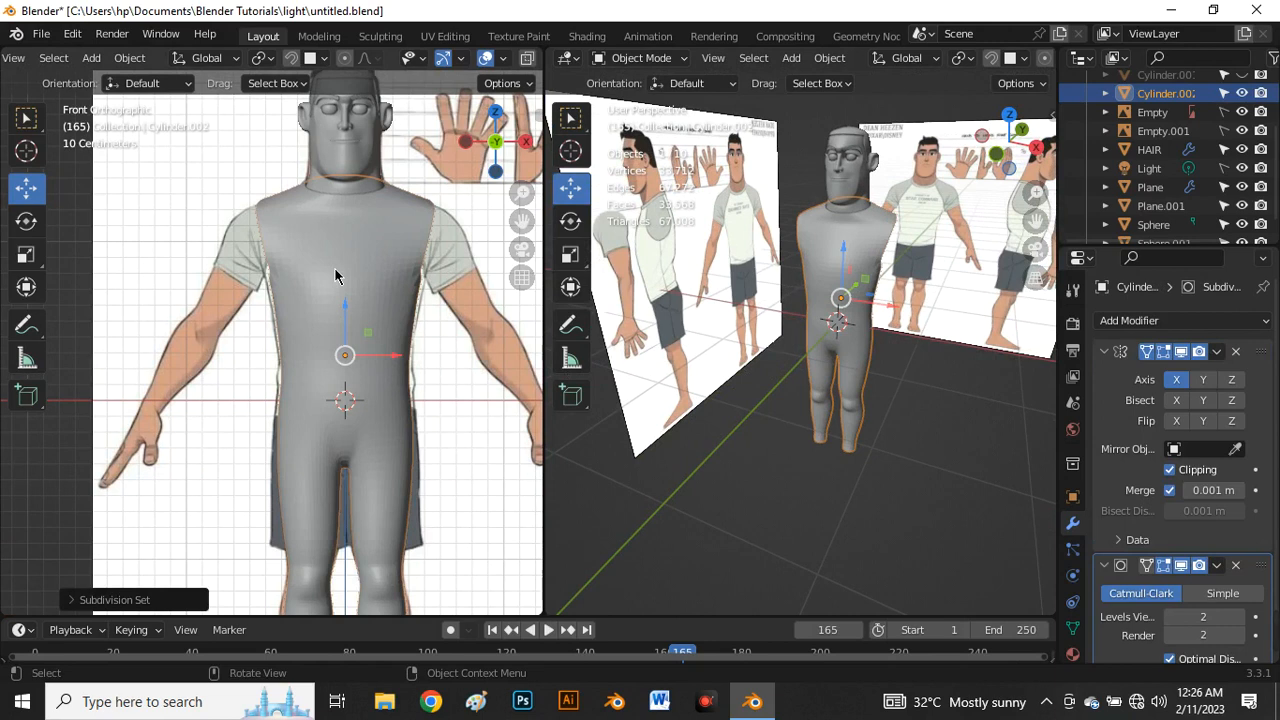
scroll(350, 240, "down", 3)
scroll(383, 410, "up", 4)
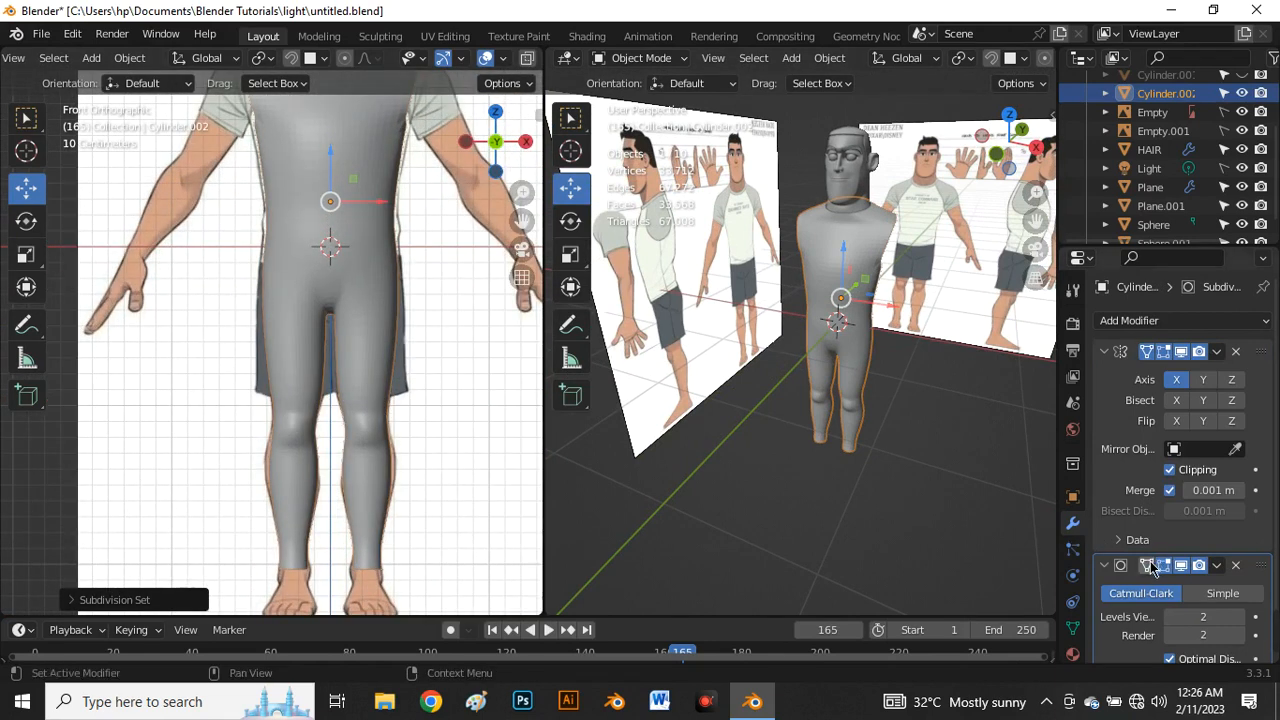
Step: Apply smooth shading to the body mesh
scroll(1222, 572, "down", 1)
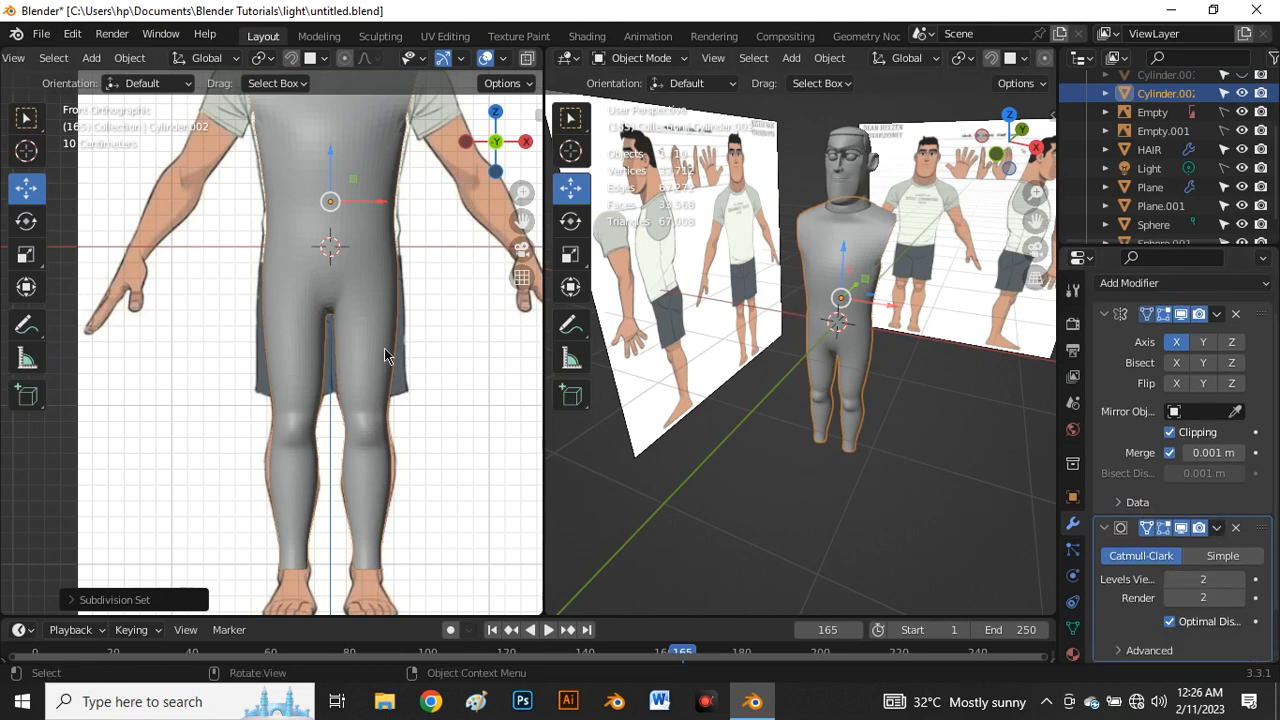
right_click(355, 280)
left_click(357, 274)
scroll(334, 177, "up", 8)
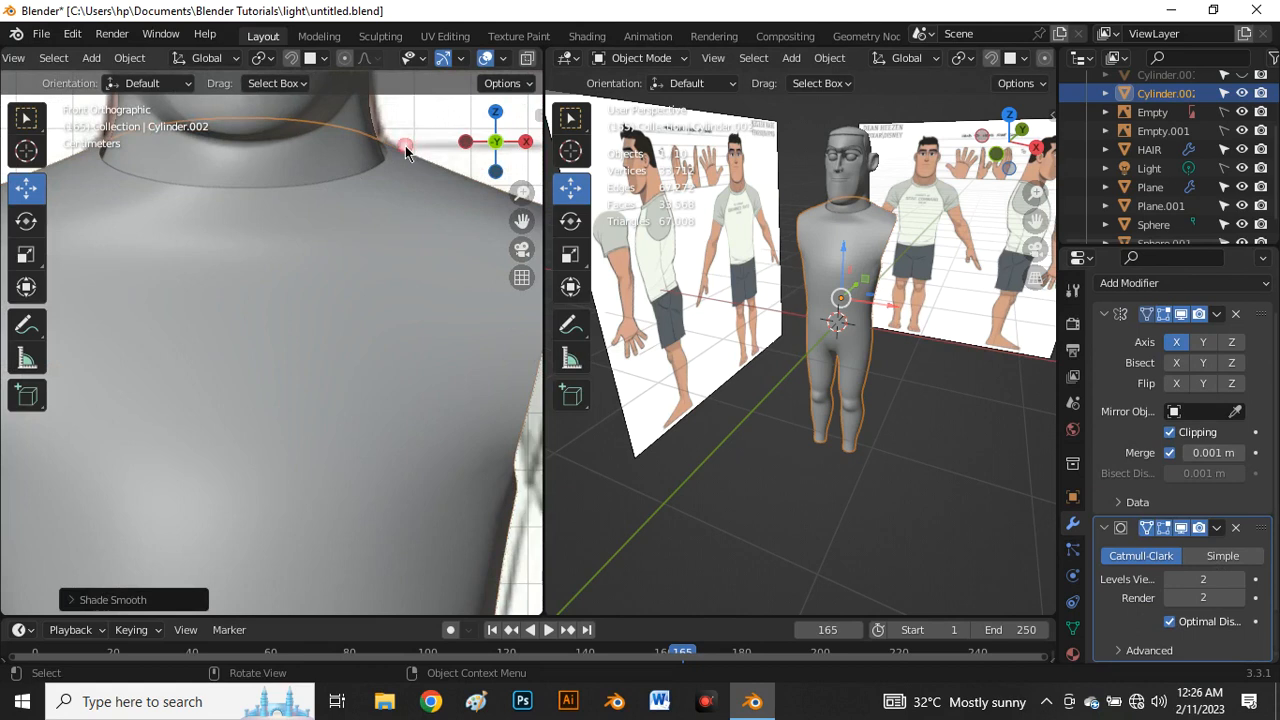
Step: Examine the smoothed body against the front and side references, down to the lower legs and ankles
scroll(346, 200, "down", 8)
scroll(742, 268, "up", 3)
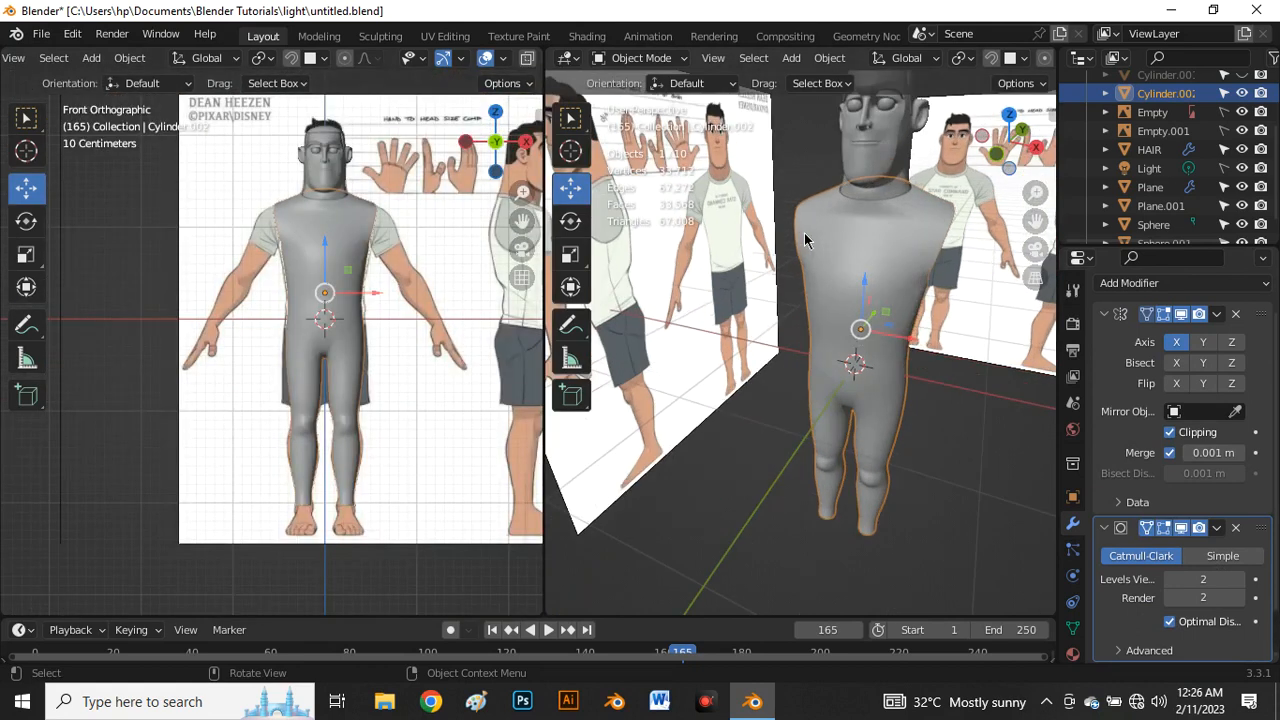
key("grave")
left_click(965, 232)
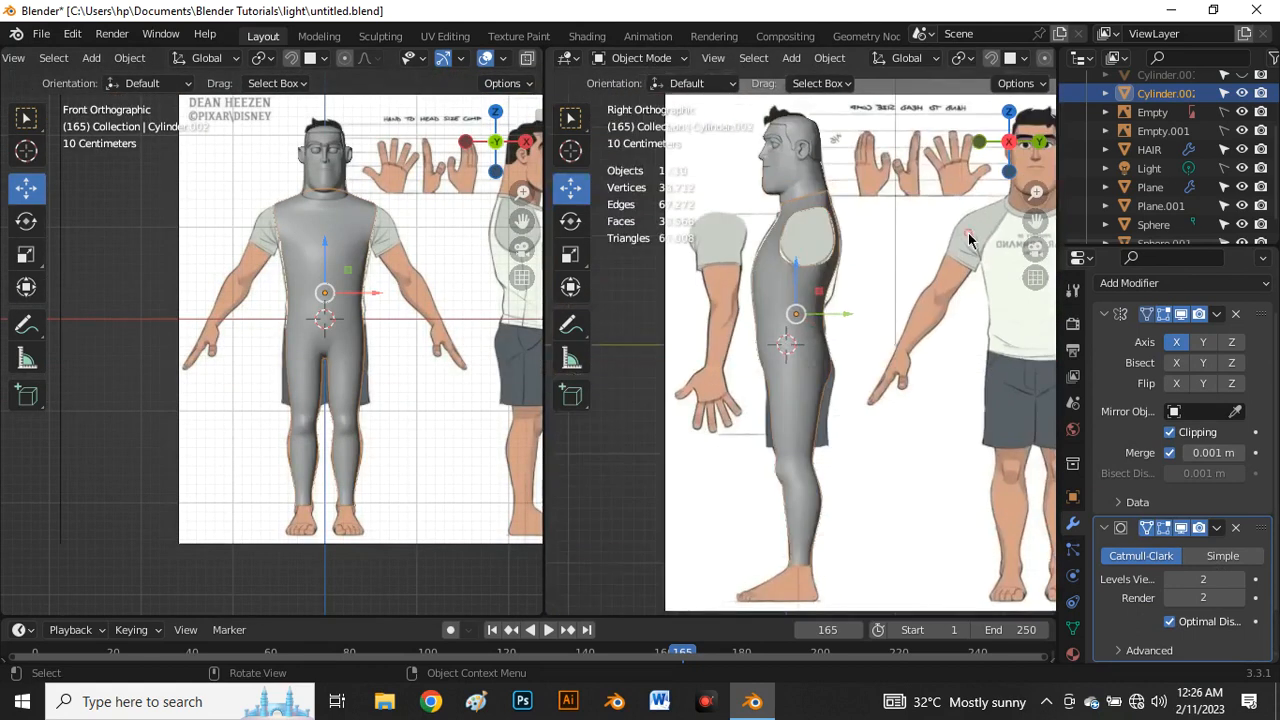
scroll(326, 266, "up", 4)
scroll(317, 219, "down", 5)
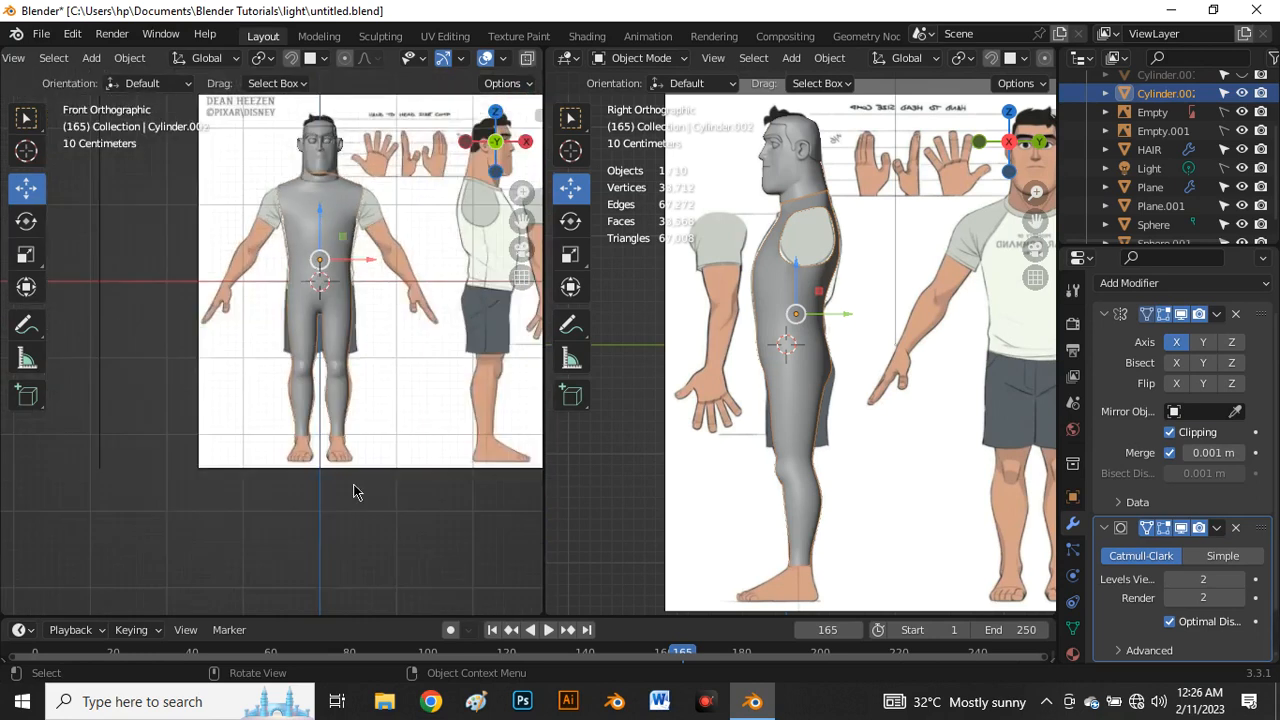
scroll(354, 487, "up", 5)
scroll(305, 283, "up", 2)
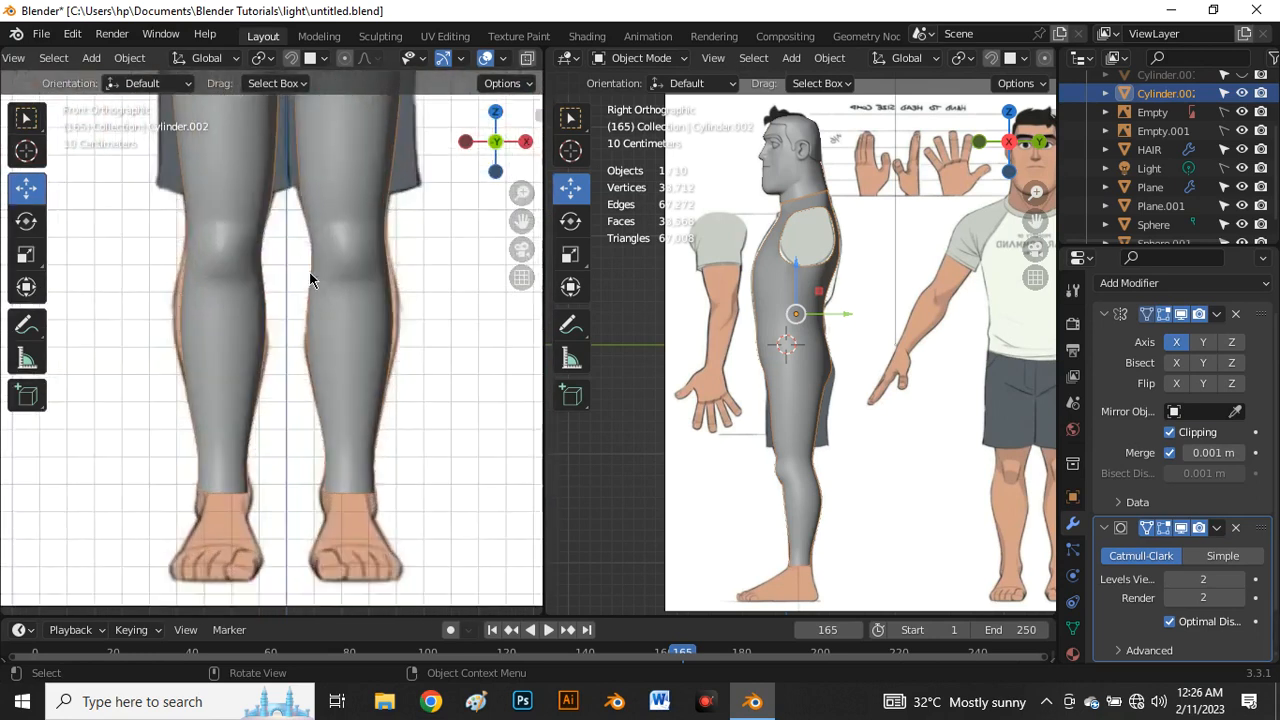
Step: Scale the mid-calf edge loop up by about 1.09 to match the calf outline in the front reference
key("Tab")
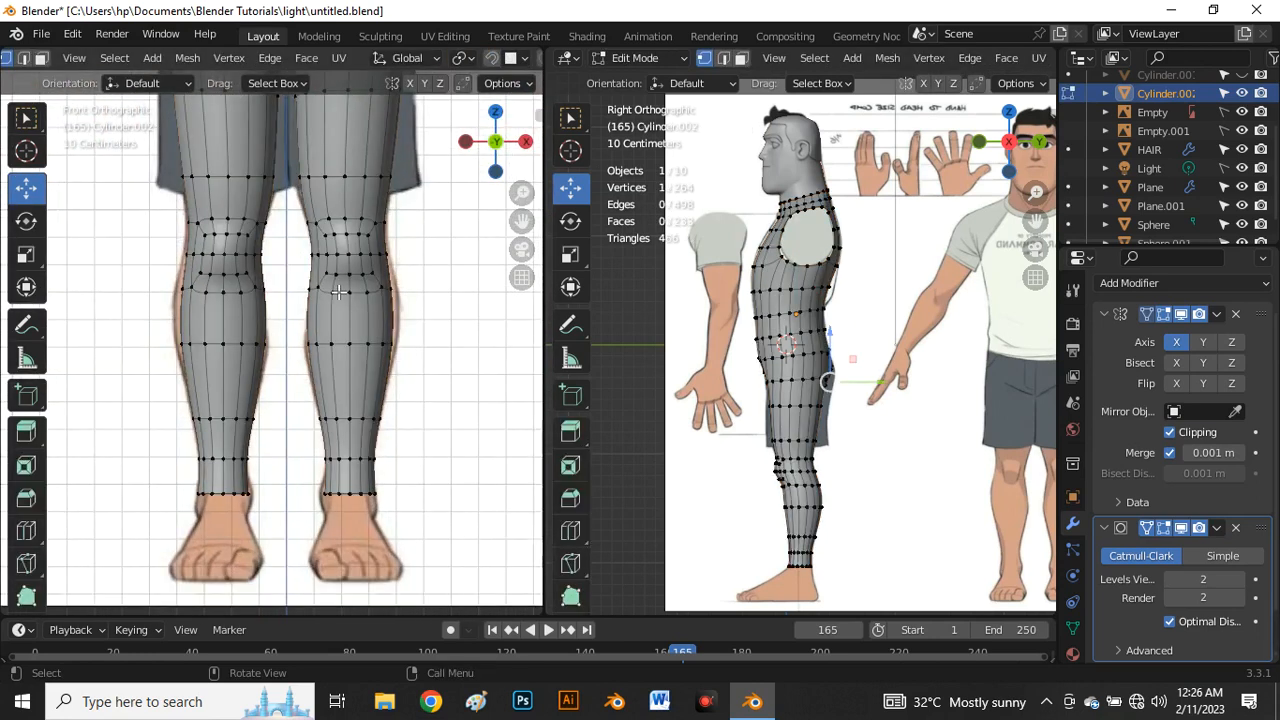
left_click(360, 344, "alt")
key("alt+z")
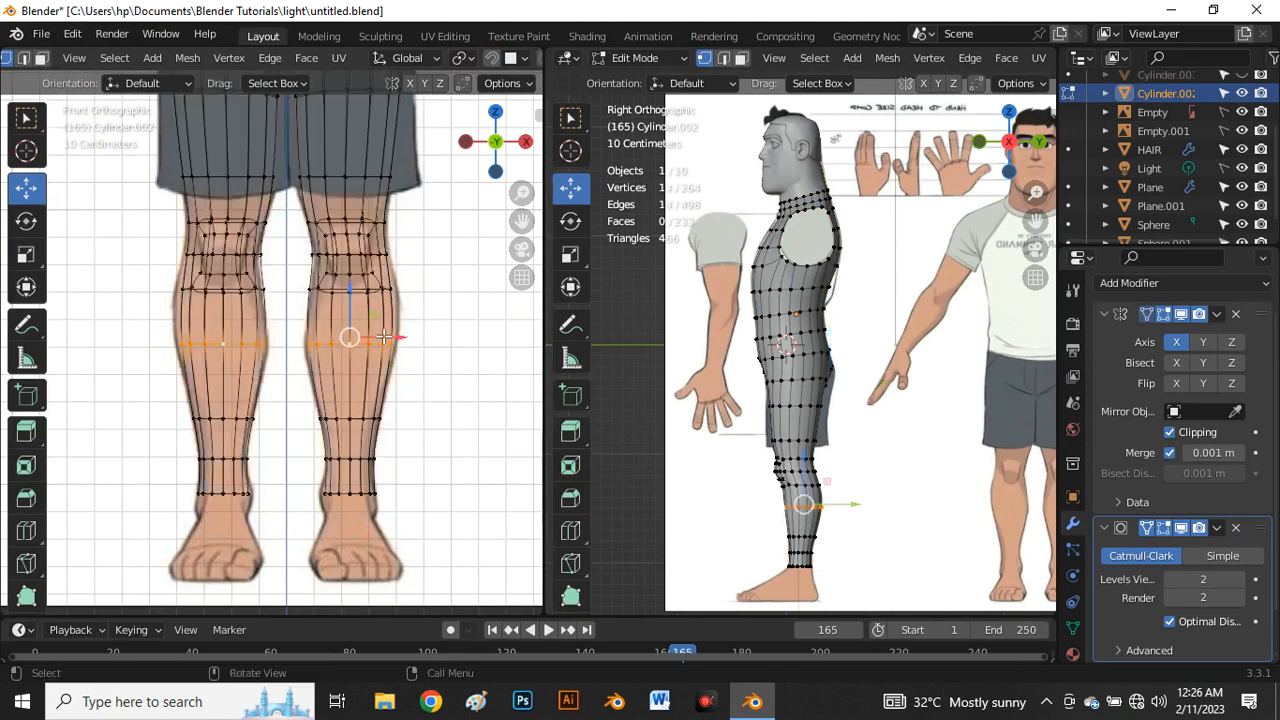
scroll(384, 337, "up", 1)
key("s")
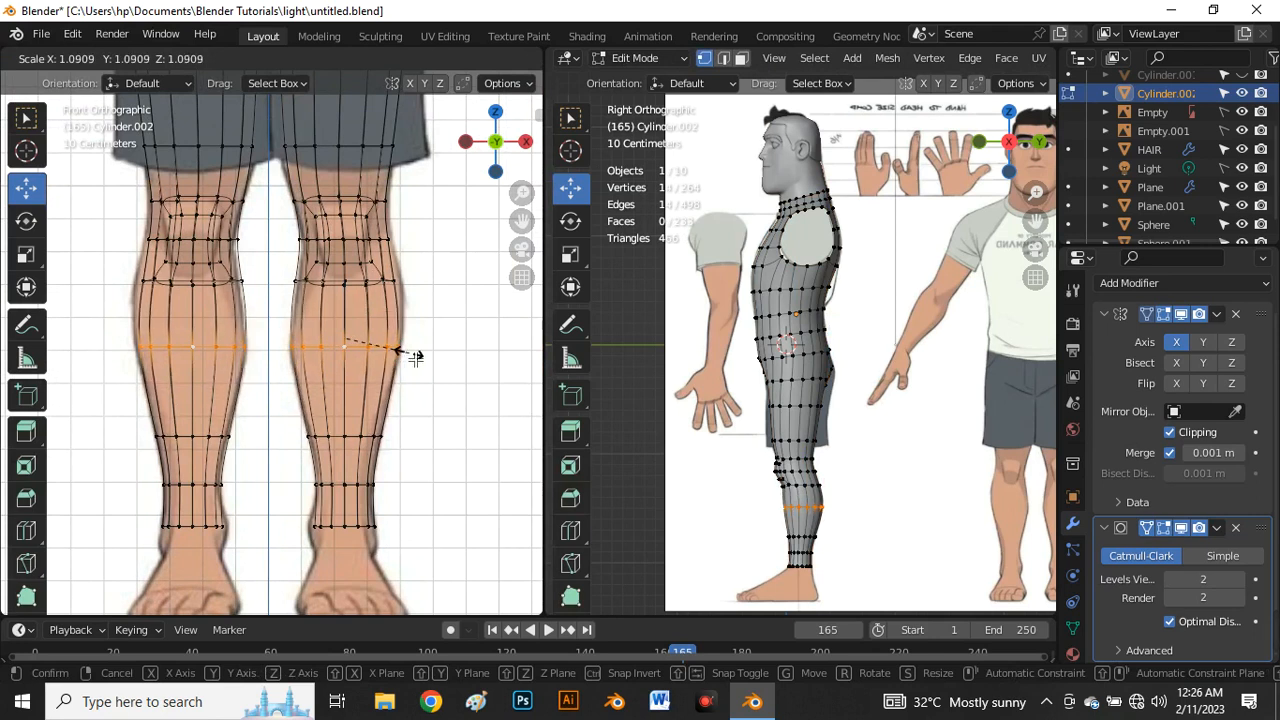
left_click(415, 358)
scroll(355, 300, "up", 2, "shift")
scroll(352, 288, "up", 1)
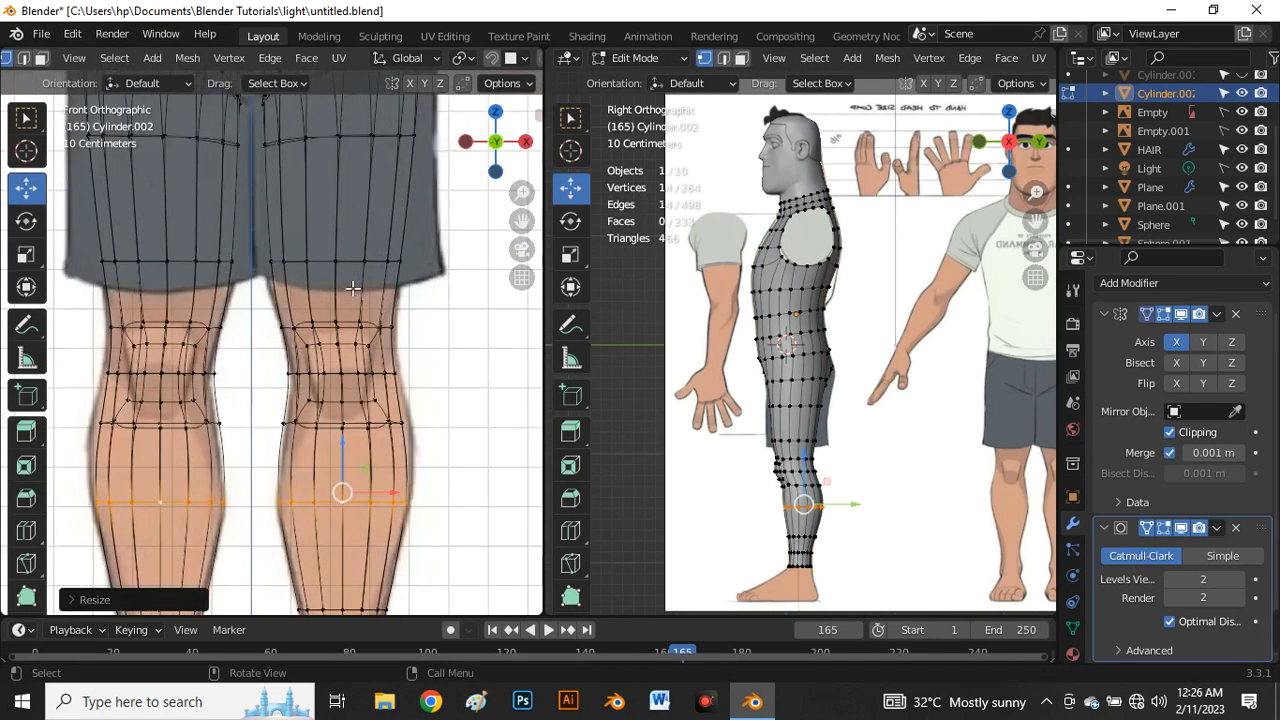
Step: Compare the calves and legs with the front reference with X-ray on and off, and leave mesh editing with X-ray off
key("alt+z")
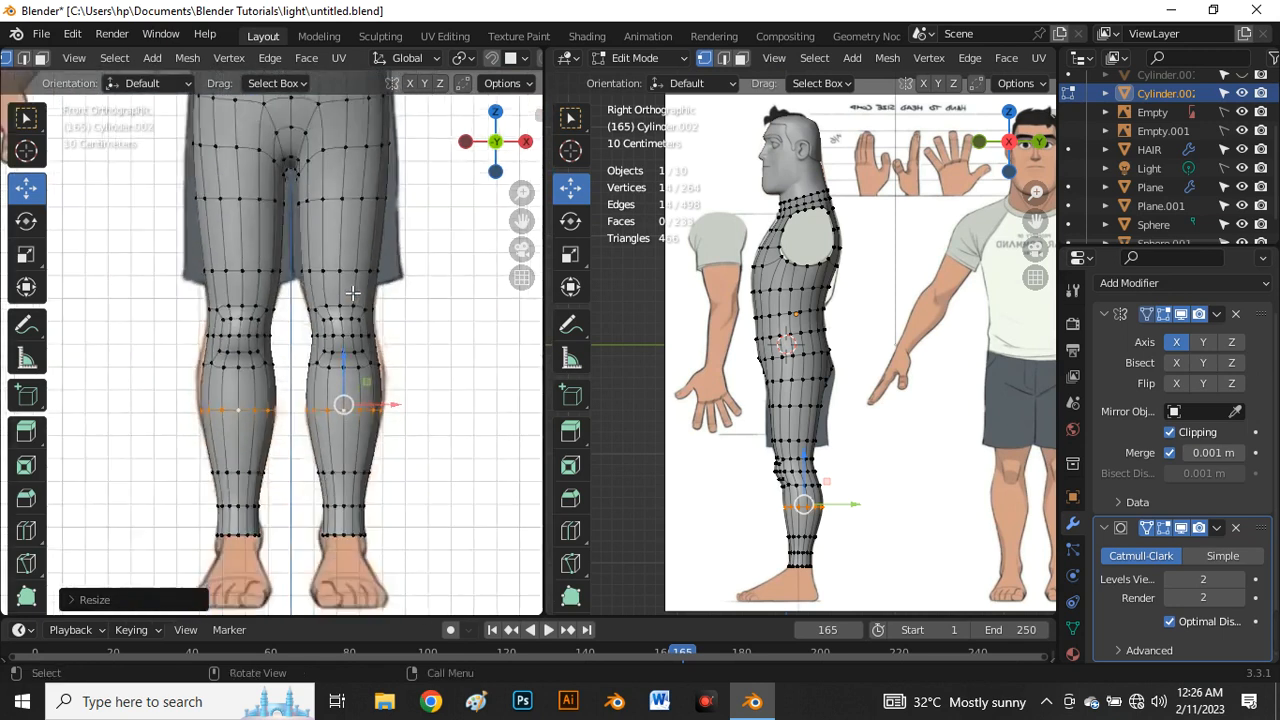
scroll(352, 290, "down", 3)
key("alt+z")
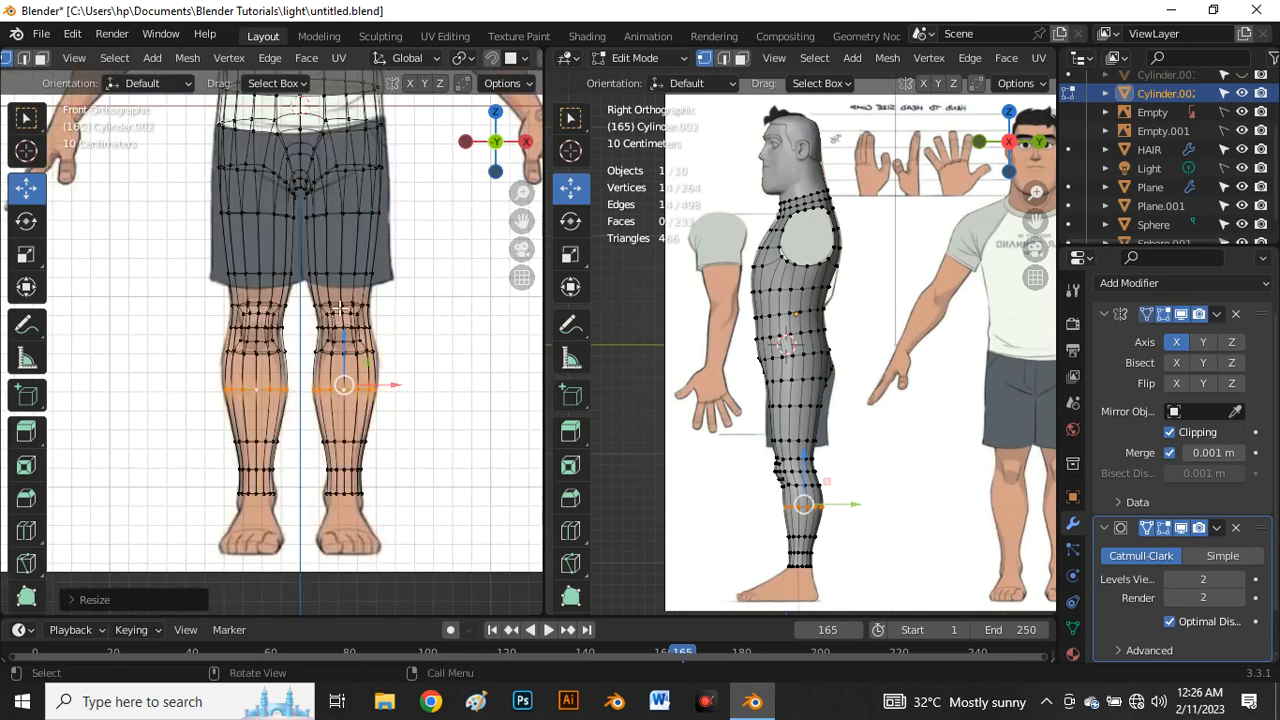
key("alt+z")
scroll(340, 301, "down", 3)
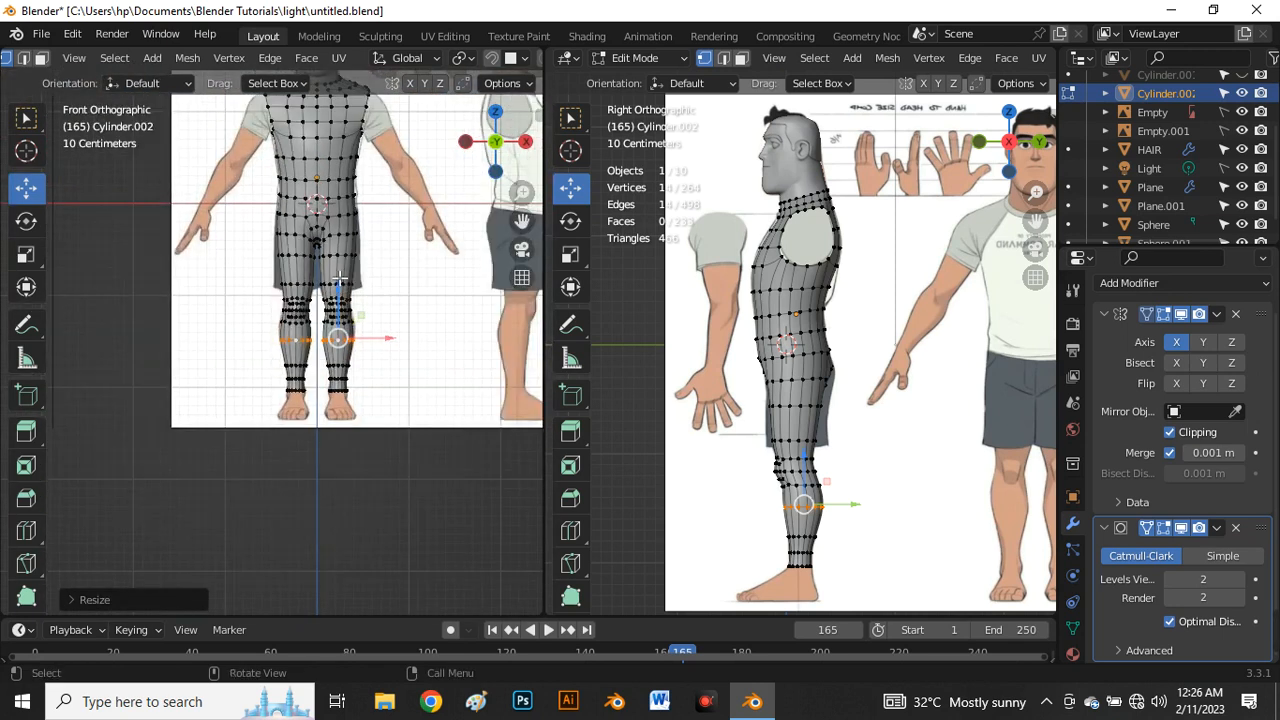
scroll(340, 280, "down", 1)
key("Tab")
Step: Examine the smoothed body's torso, shoulders and overall proportions against the front and side references
scroll(343, 150, "up", 6)
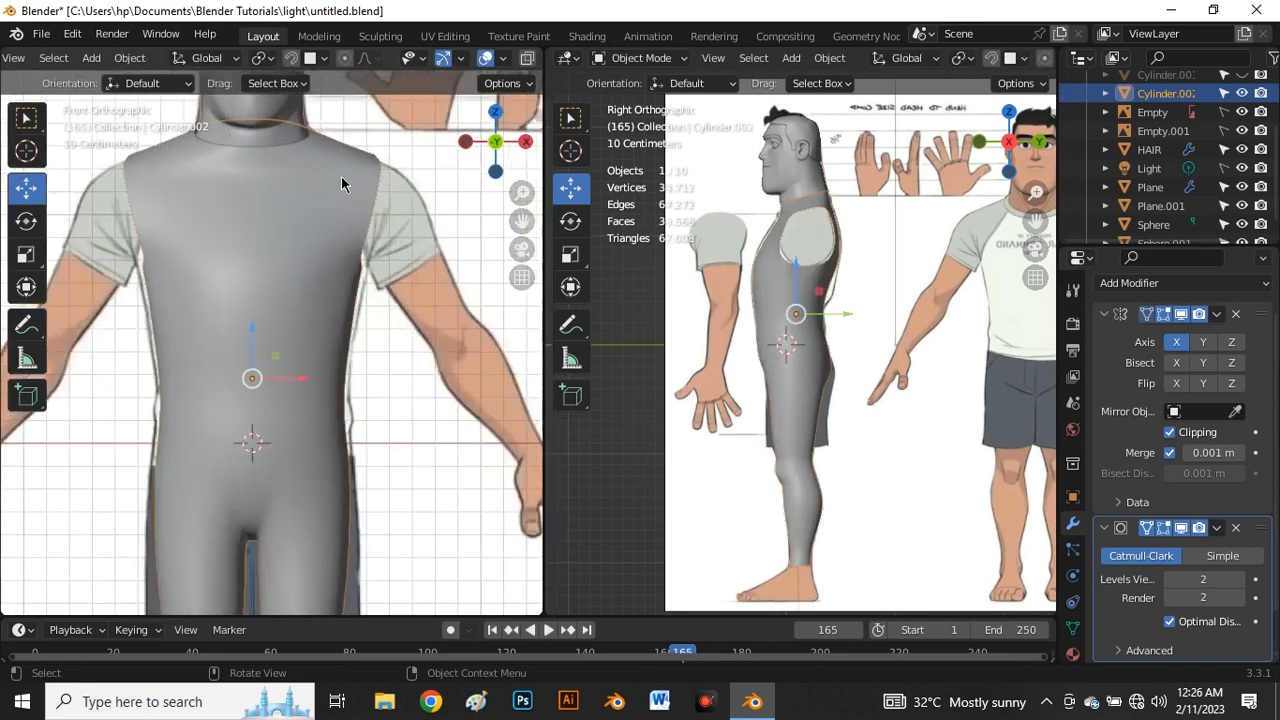
scroll(341, 176, "down", 7)
scroll(327, 147, "up", 5)
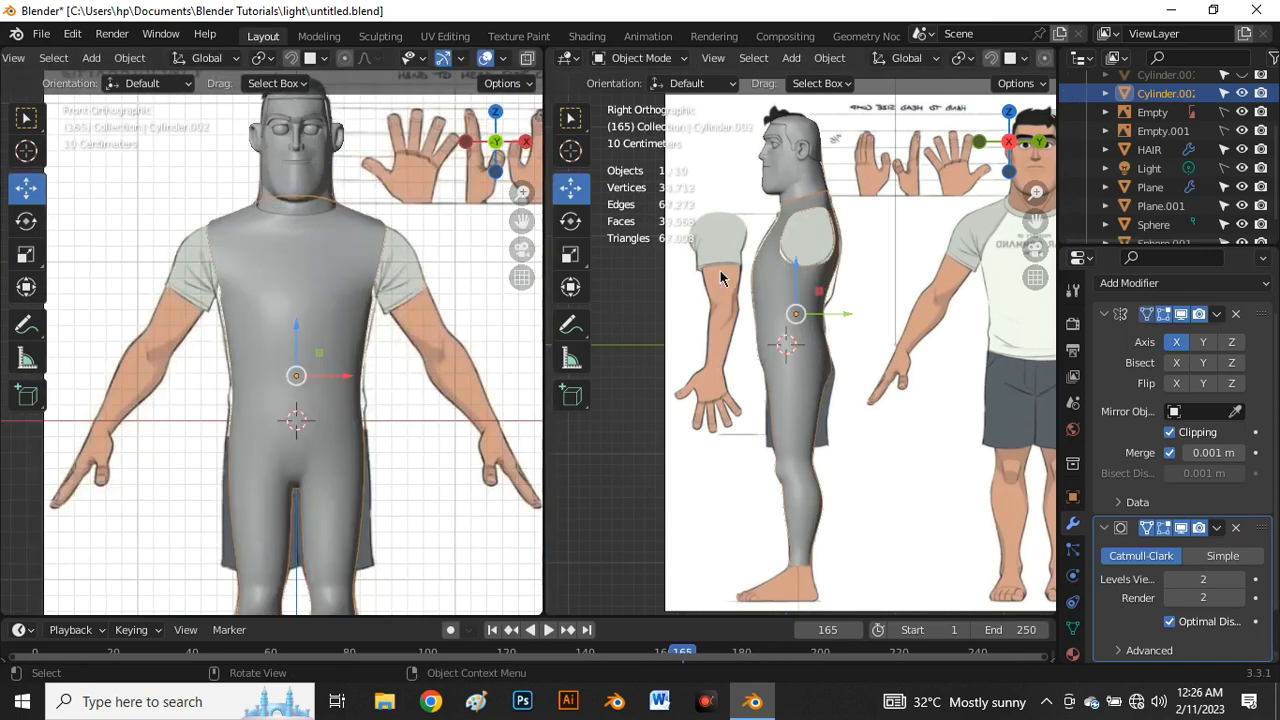
scroll(720, 270, "up", 5)
scroll(739, 283, "down", 4)
scroll(349, 199, "down", 7)
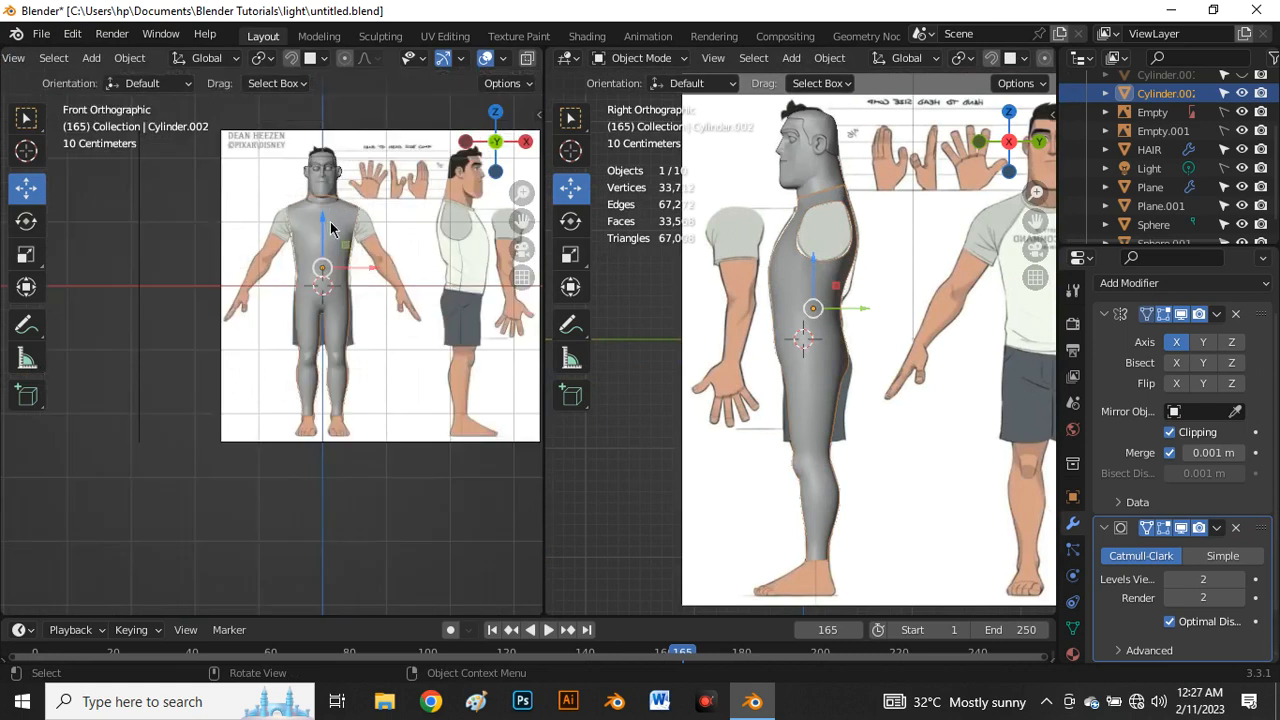
scroll(354, 226, "up", 4)
scroll(761, 279, "down", 3)
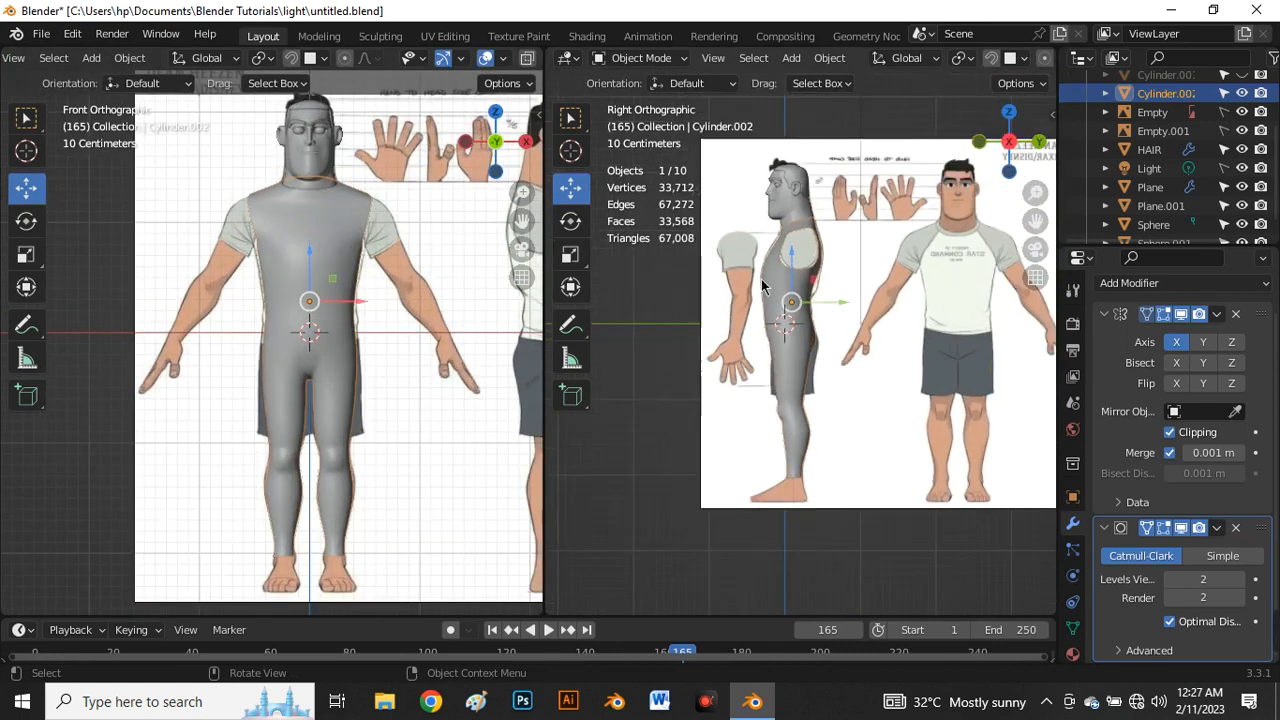
scroll(798, 181, "up", 5)
scroll(806, 197, "down", 2)
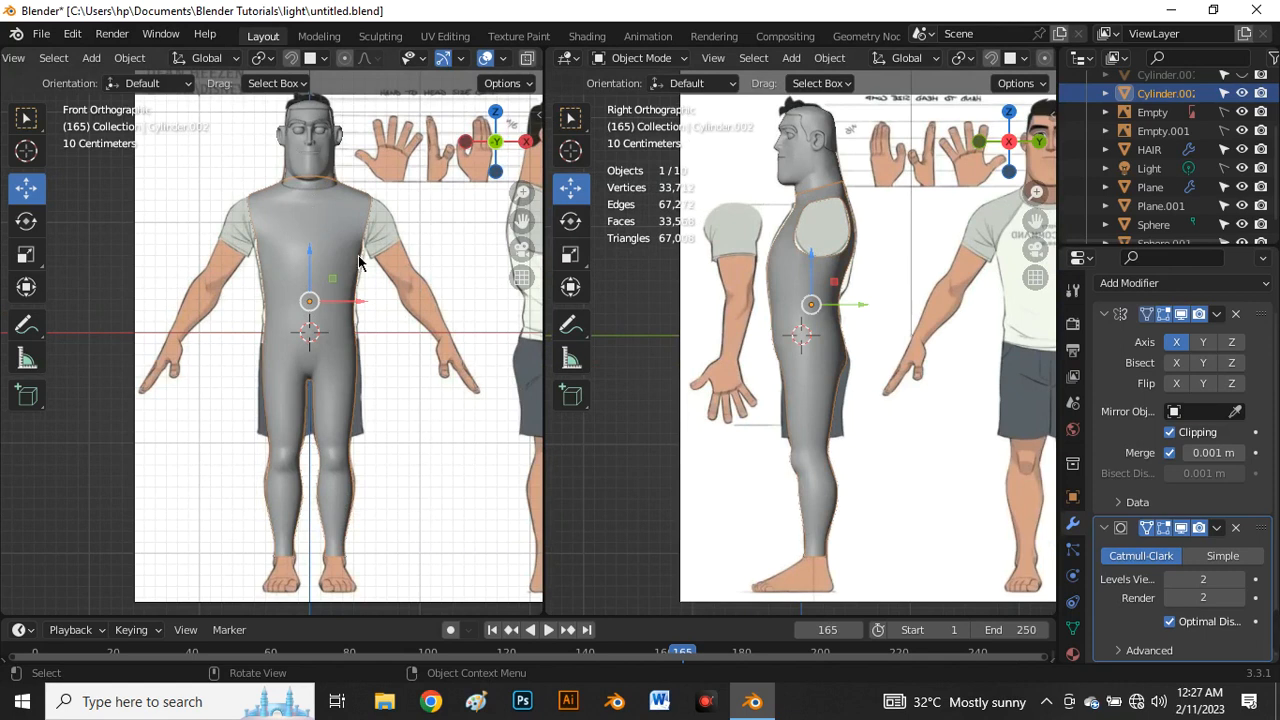
mouse_move(1066, 656)
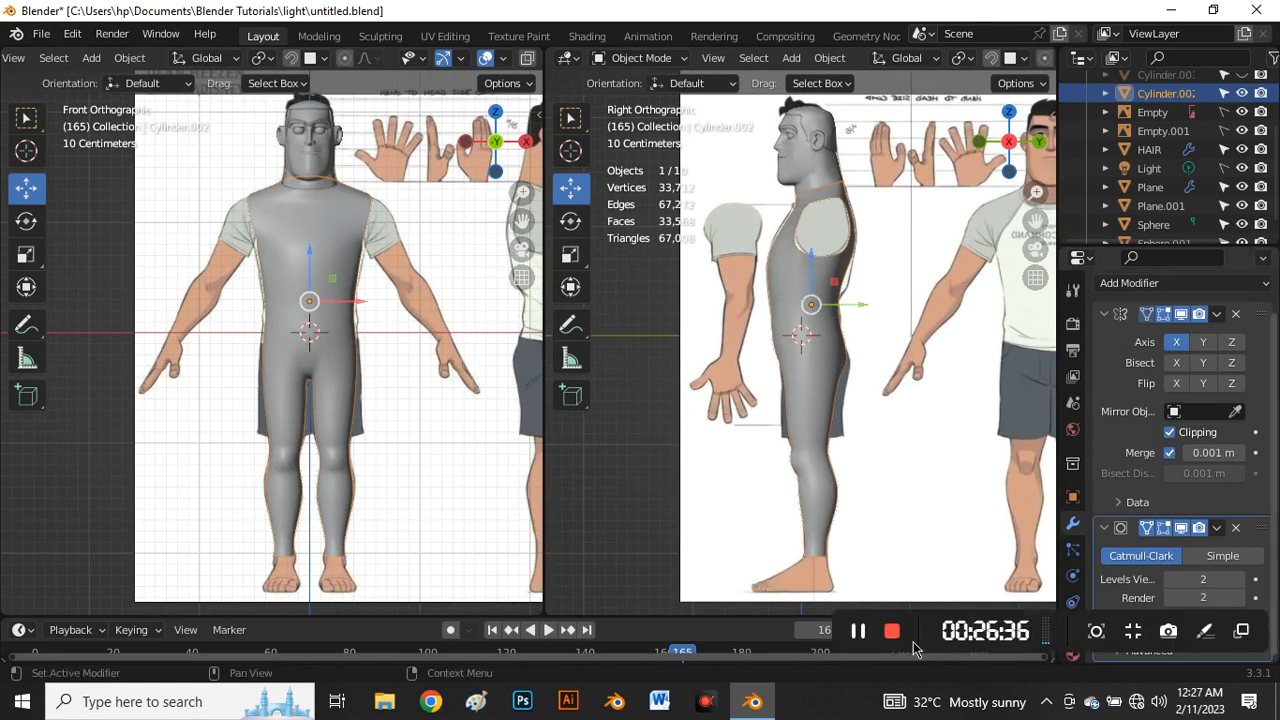